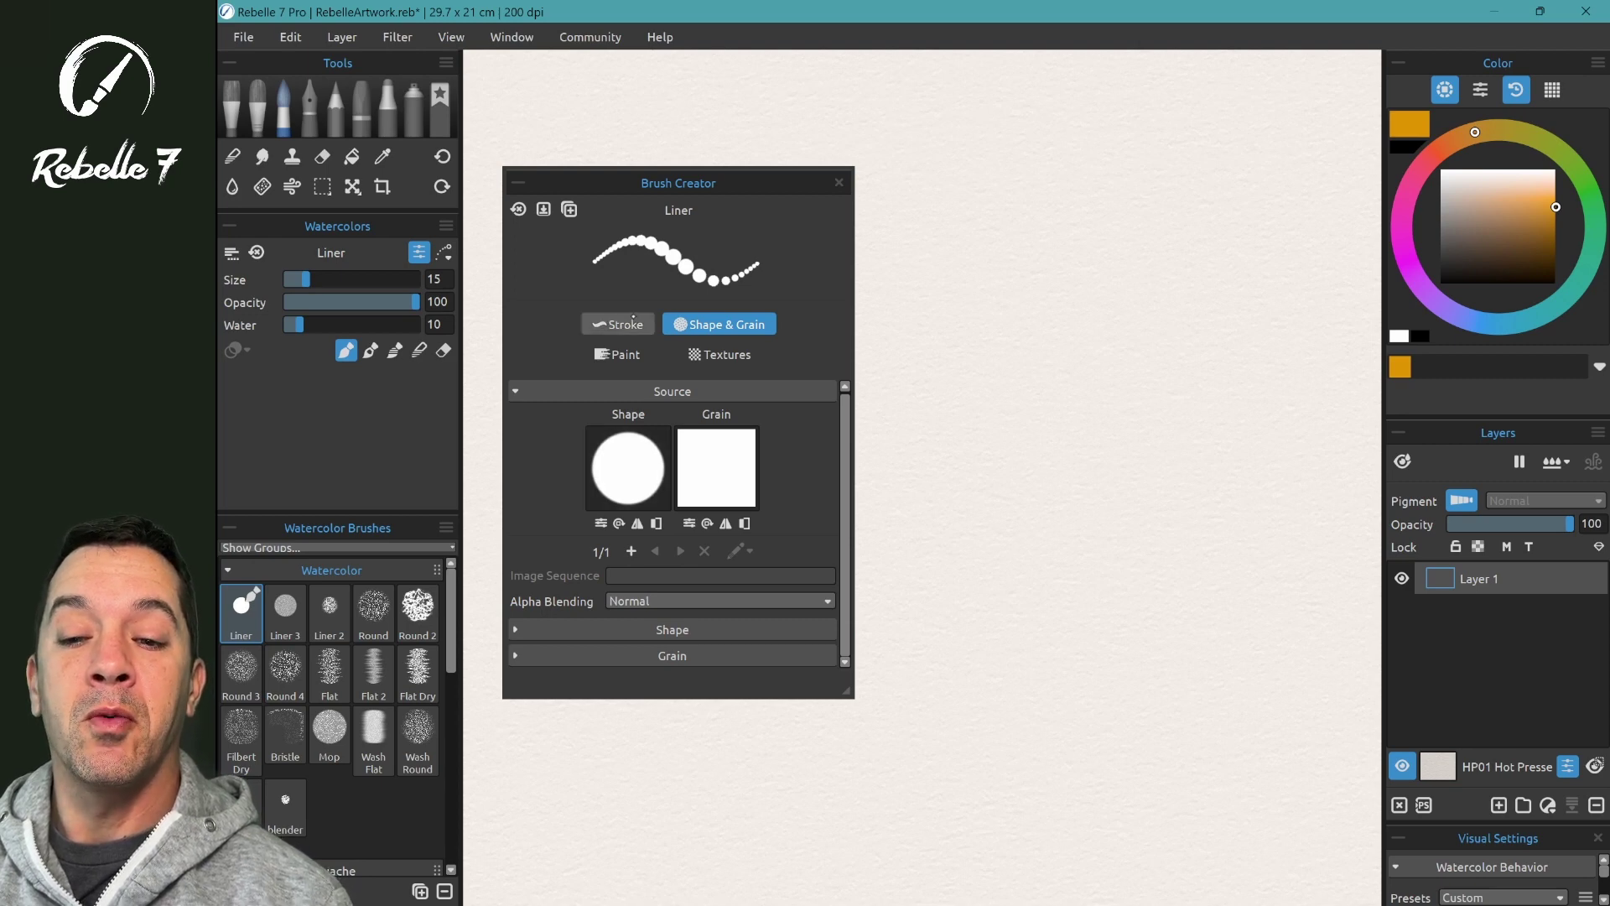
Review the Liner brush's Stroke and Shape & Grain settings, and view the image library for its grain and shape sources.
{"action": "left_click", "coordinate": [634, 319]}
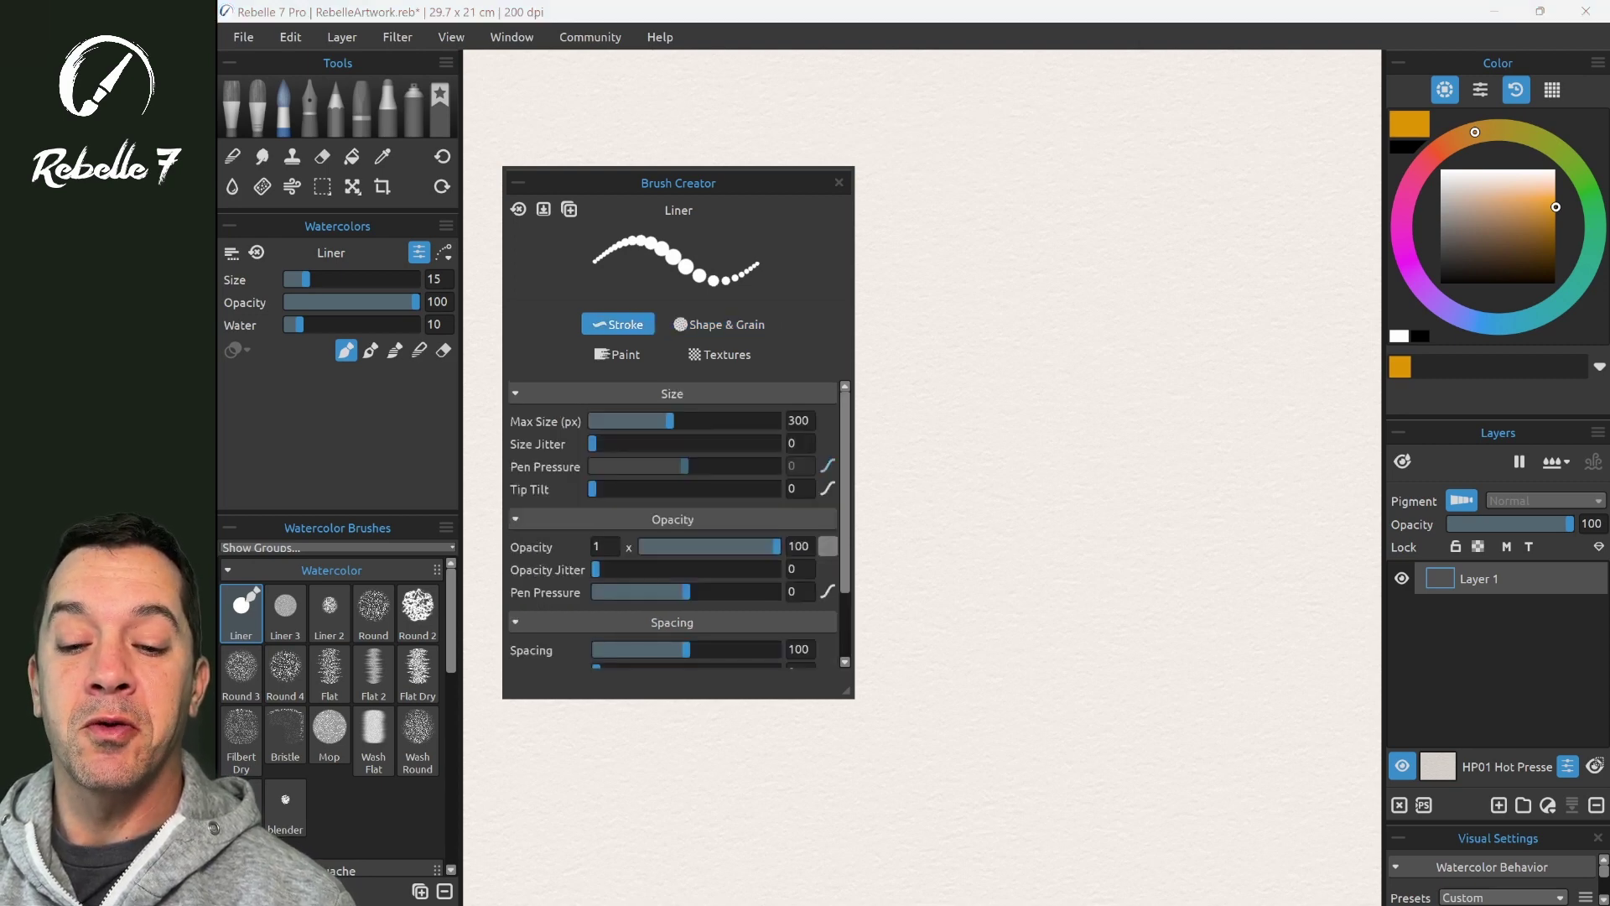
{"action": "scroll", "coordinate": [680, 526], "scroll_direction": "down", "scroll_amount": 3}
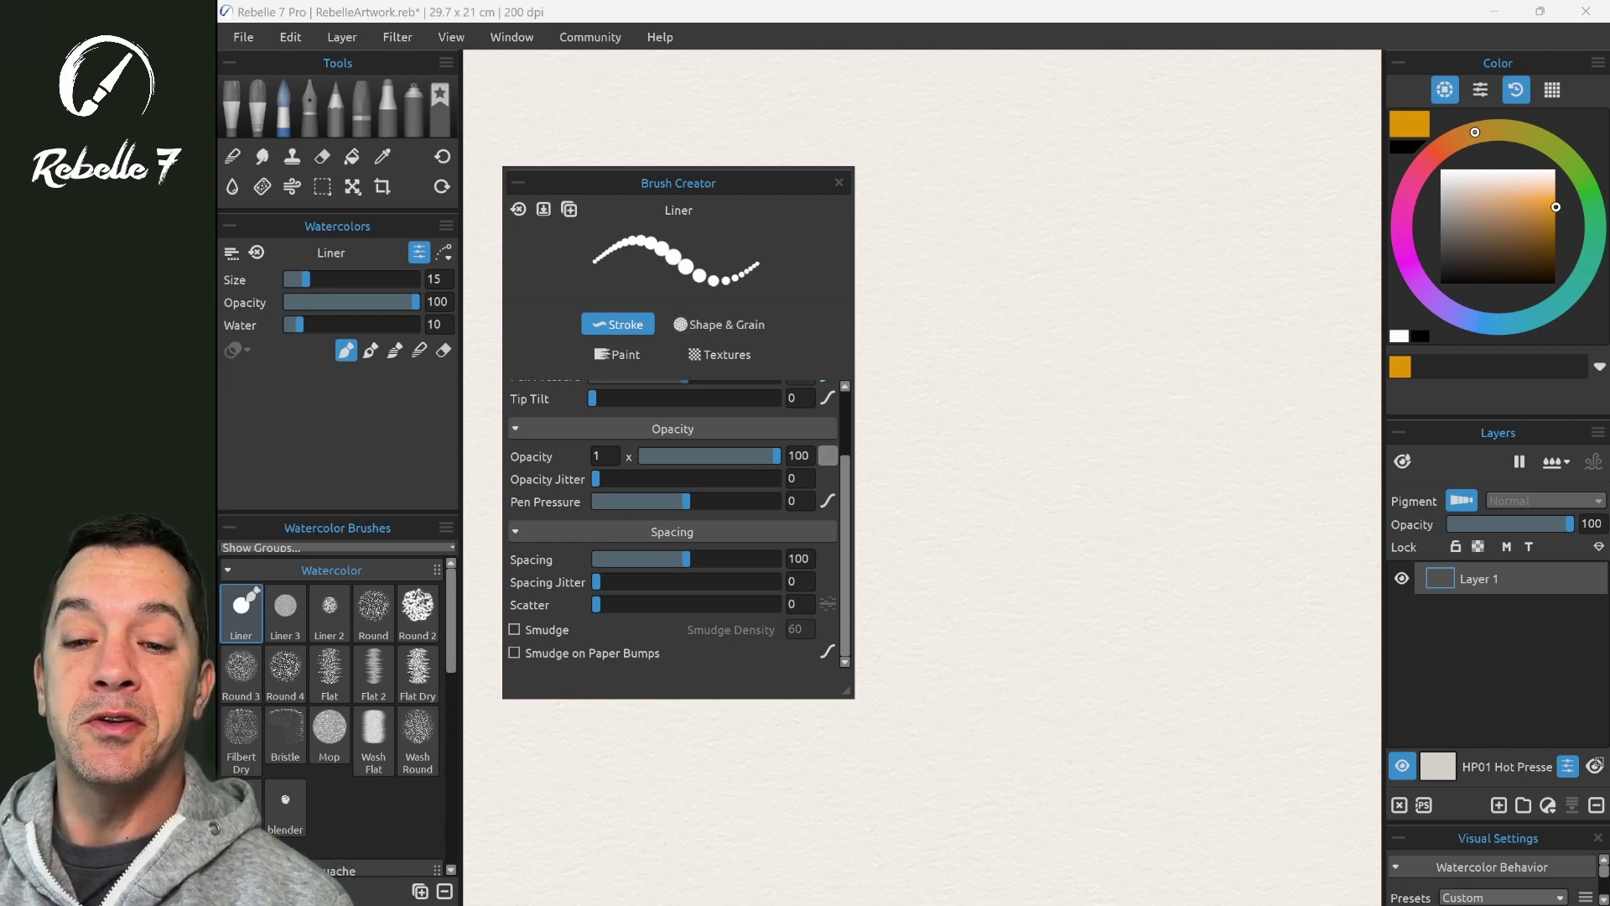
{"action": "left_click", "coordinate": [721, 326]}
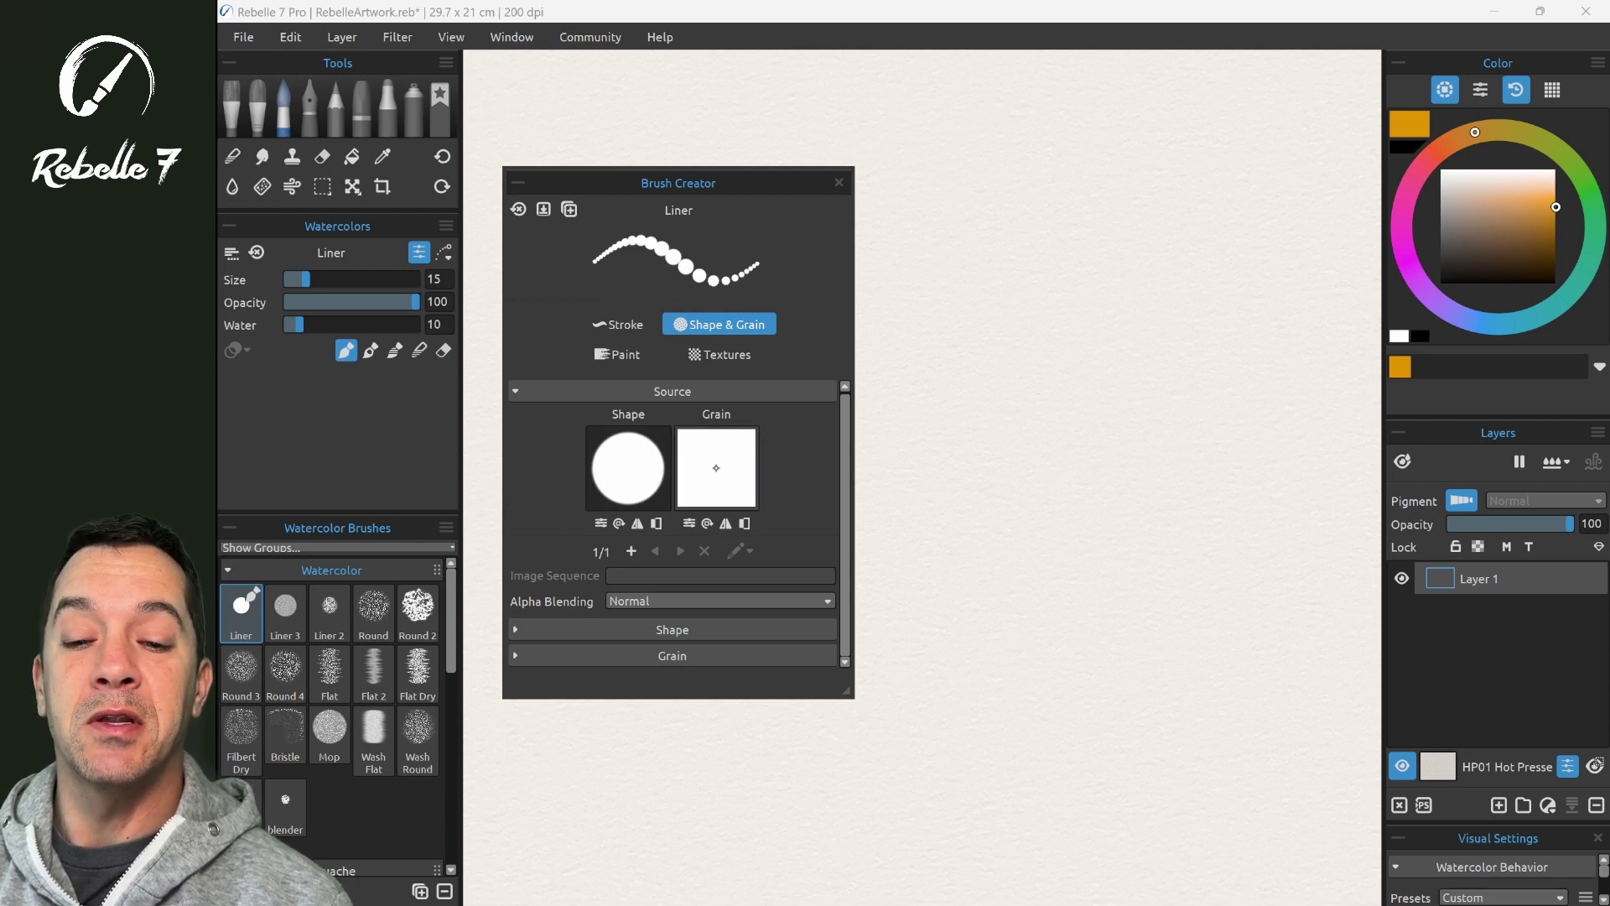
{"action": "left_click", "coordinate": [715, 463]}
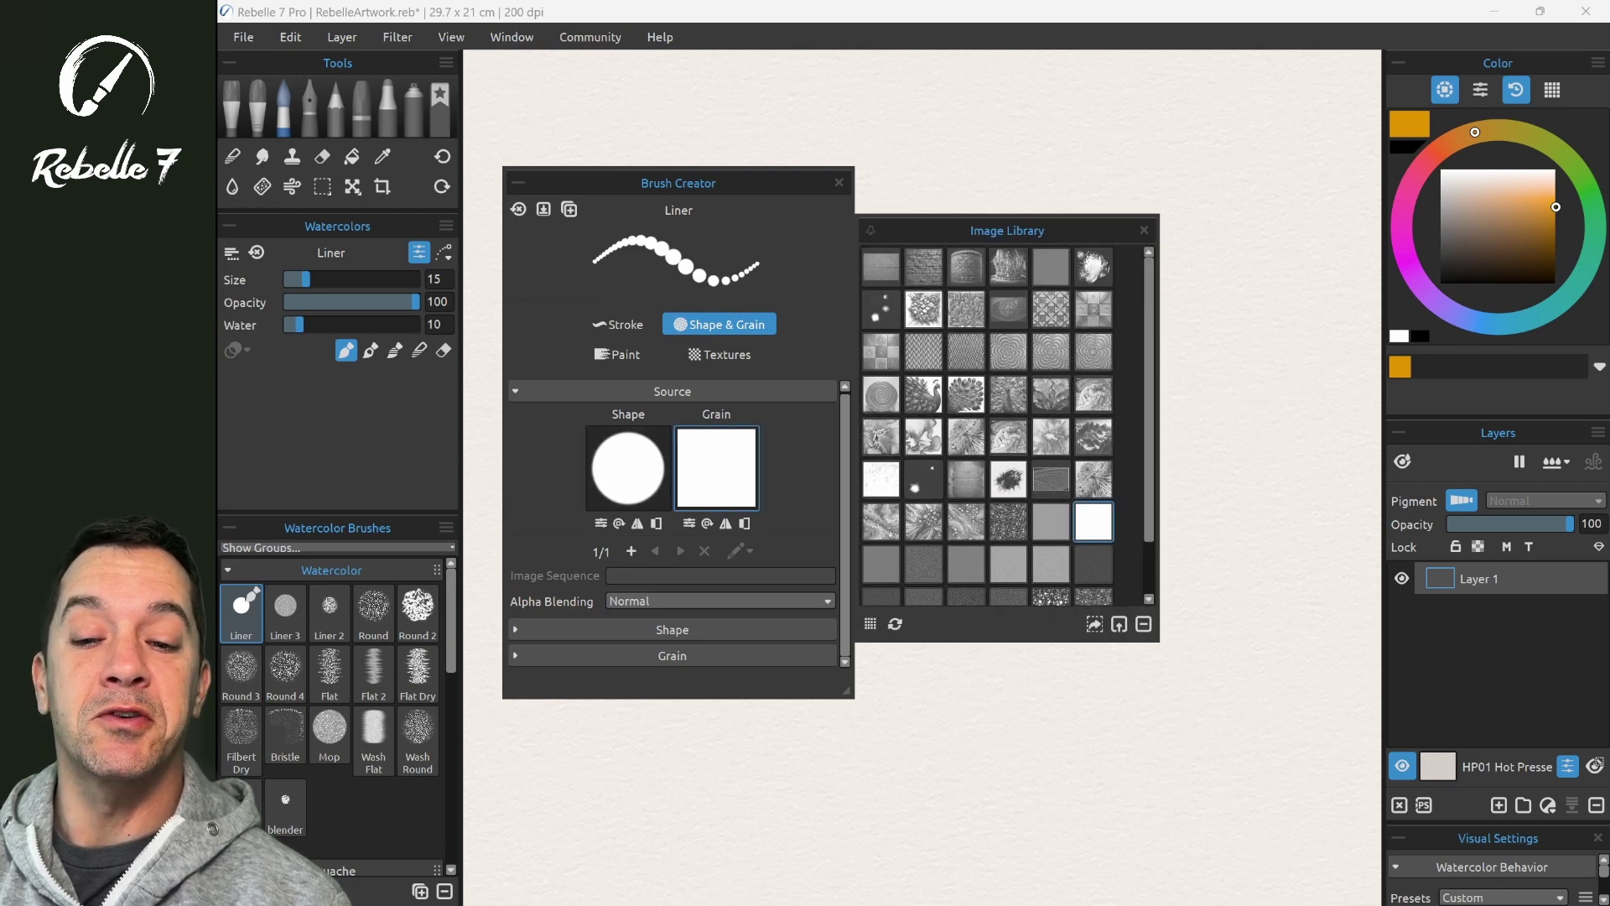
{"action": "left_click", "coordinate": [628, 467]}
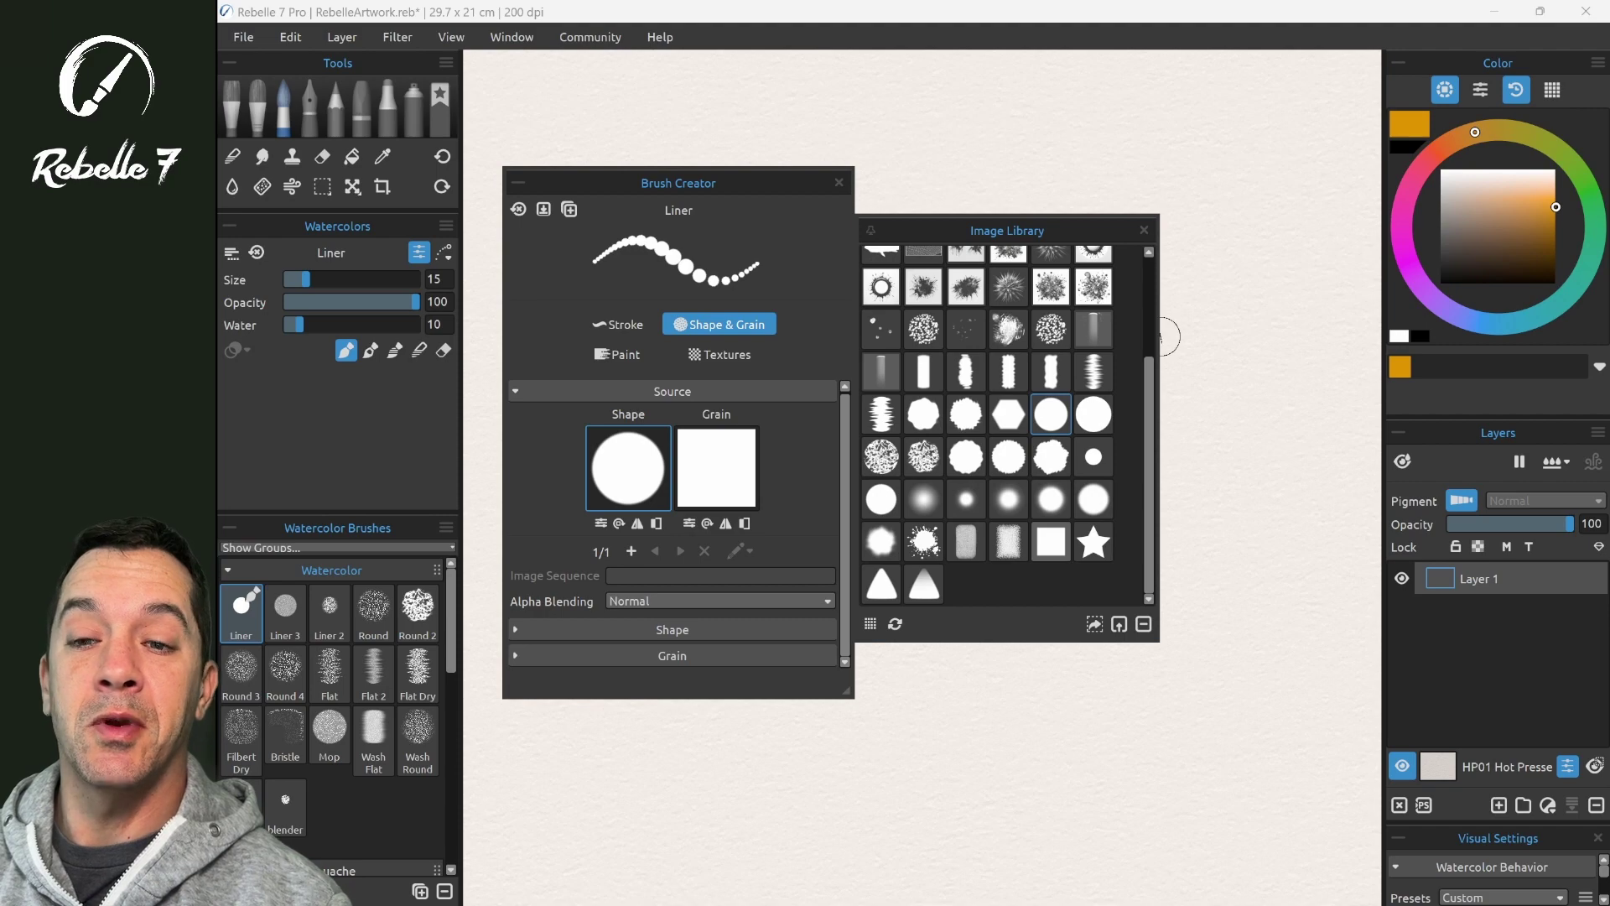
Browse the 1. Shapes folder from the texture import and inspect the file details of "shape soft noise".
{"action": "left_click", "coordinate": [1094, 624]}
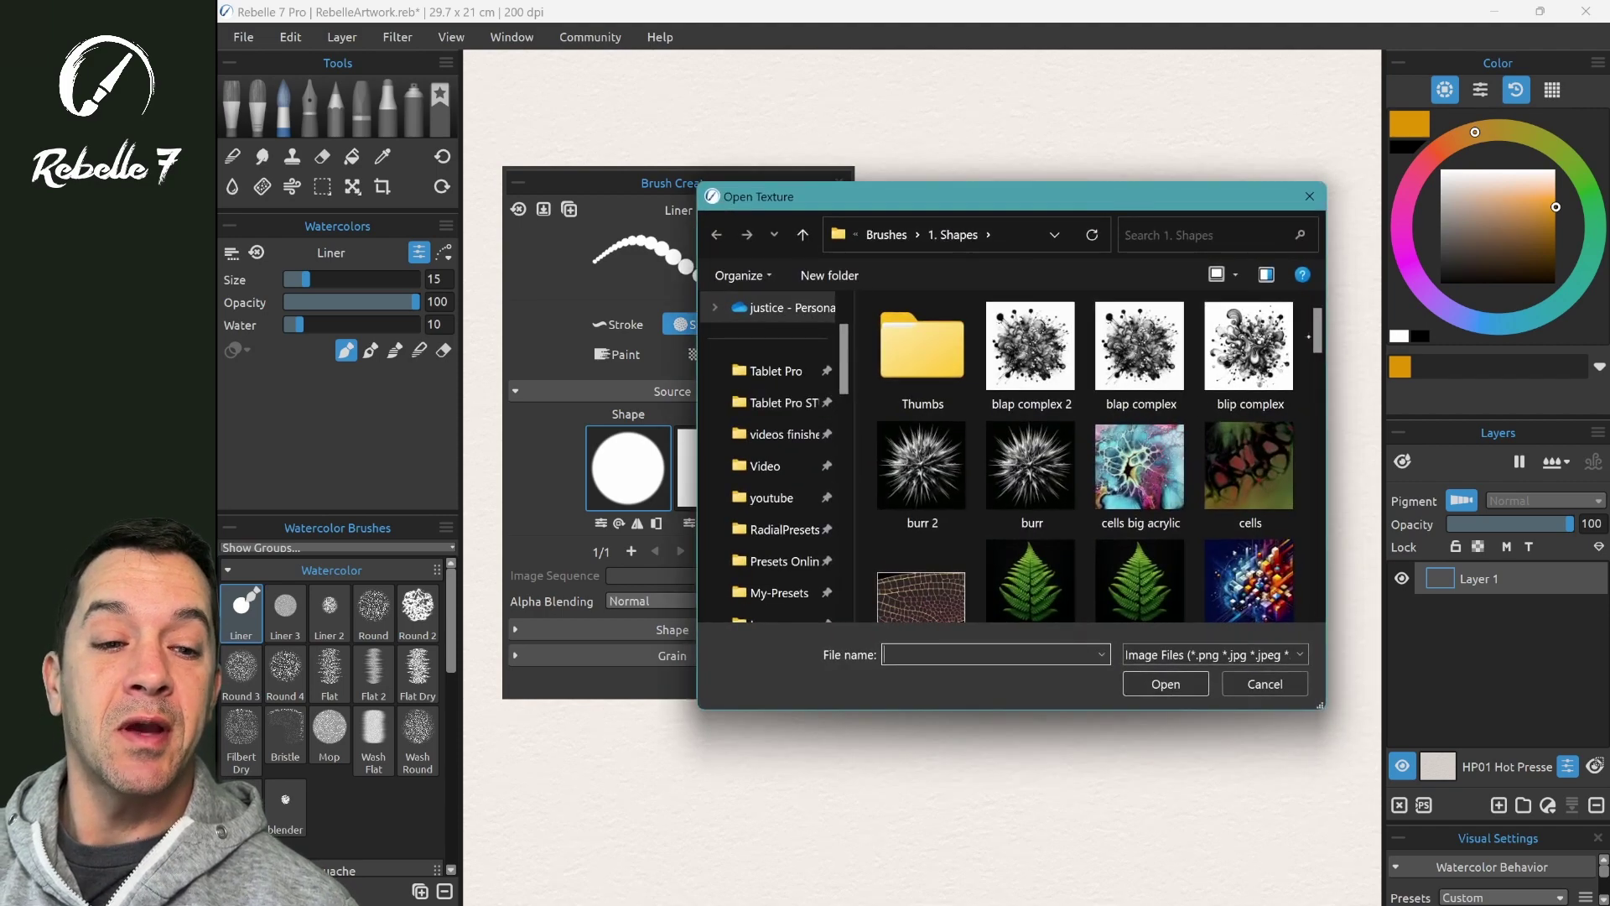
{"action": "left_click_drag", "start_coordinate": [1317, 337], "coordinate": [1318, 553]}
{"action": "left_click", "coordinate": [922, 551]}
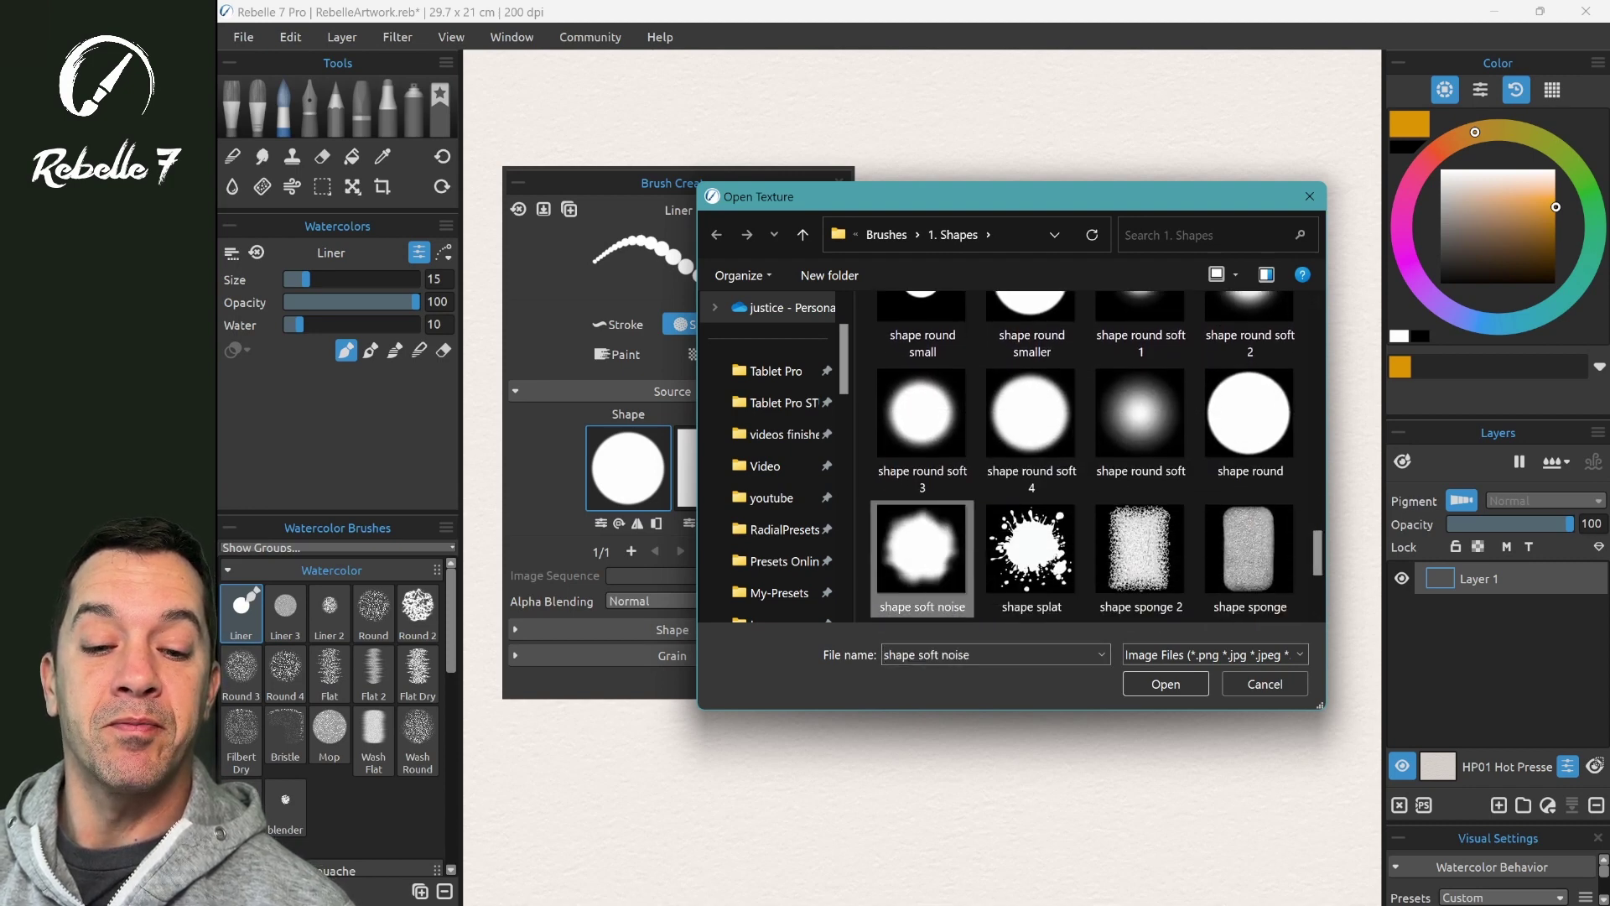
{"action": "right_click", "coordinate": [922, 551]}
{"action": "left_click", "coordinate": [634, 890]}
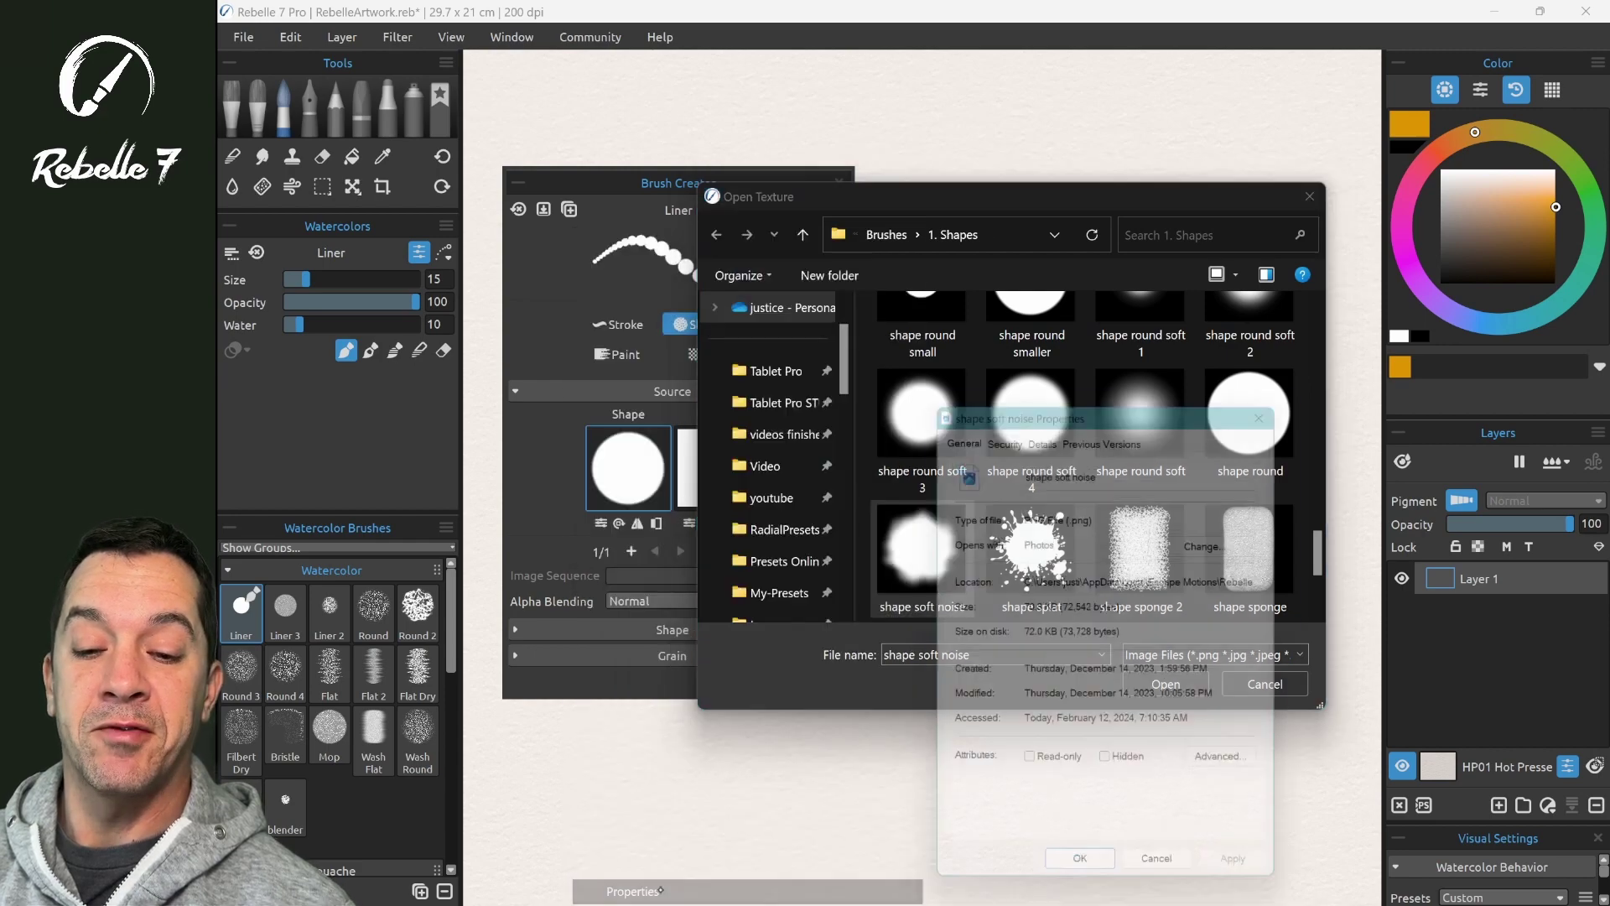
{"action": "left_click", "coordinate": [1047, 426]}
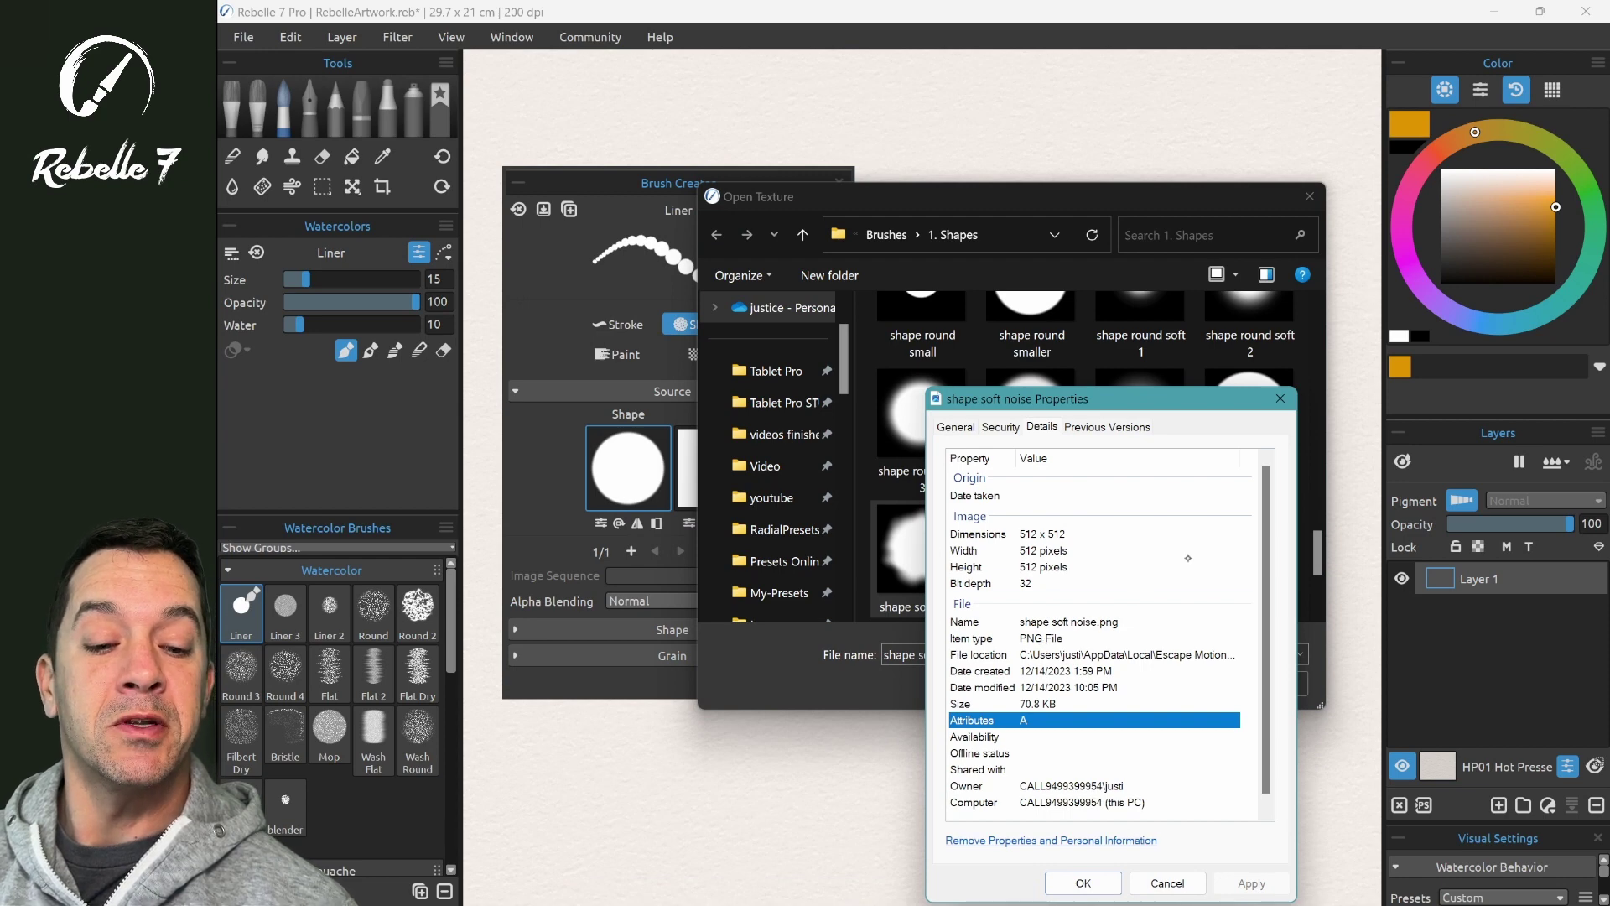
{"action": "left_click", "coordinate": [1280, 399]}
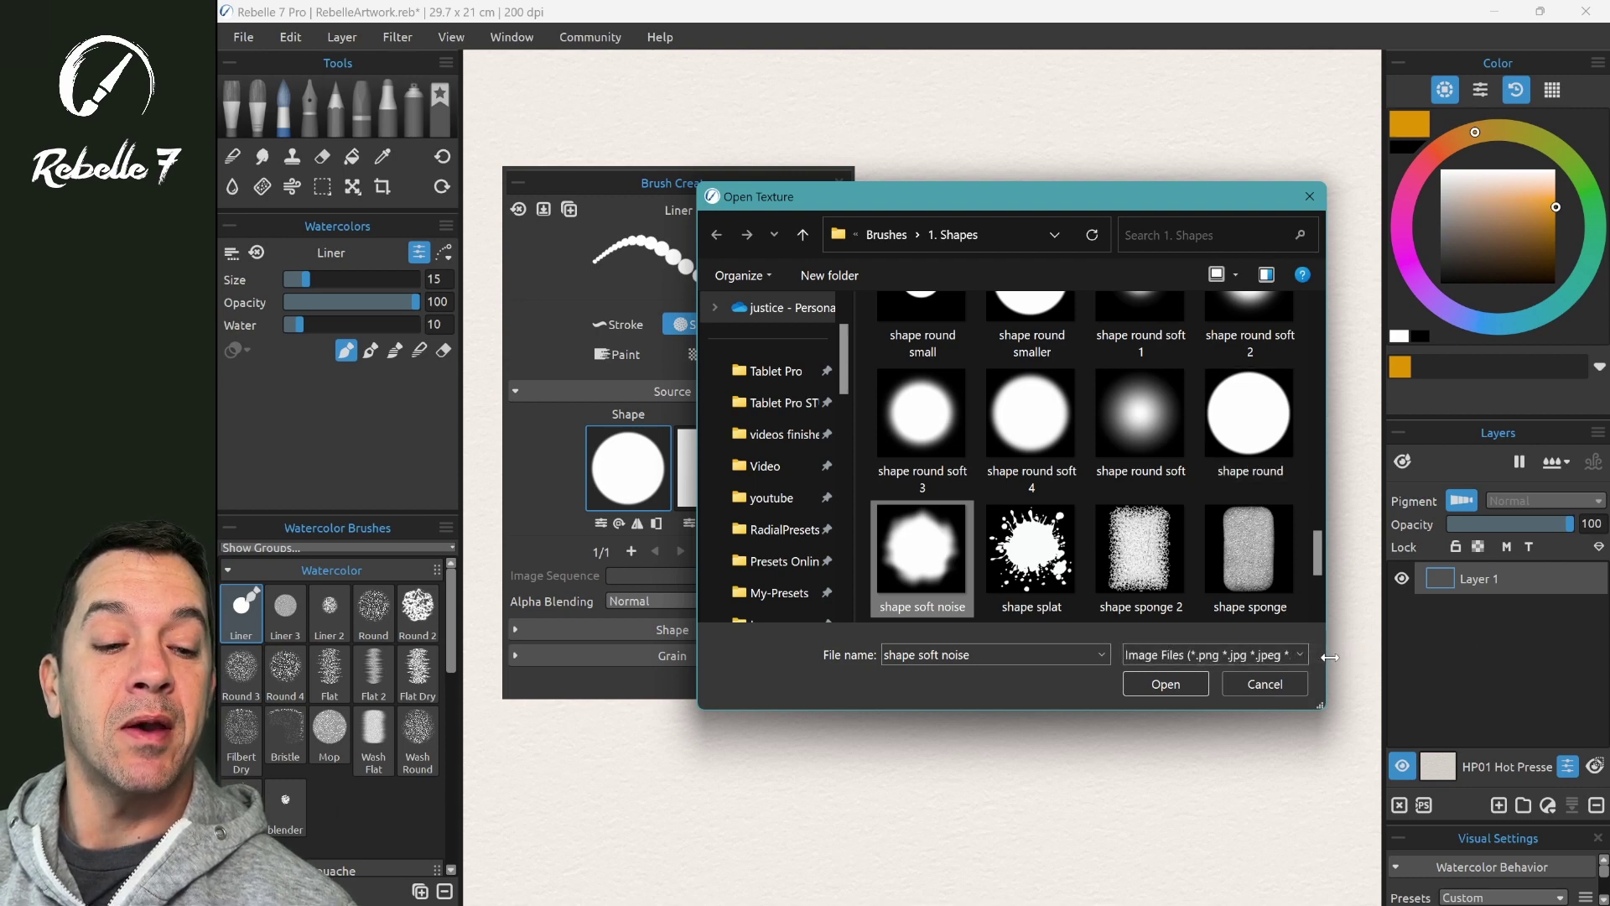
Check the image file formats supported for texture import, and leave the import and image library without choosing a file.
{"action": "left_click", "coordinate": [1300, 655]}
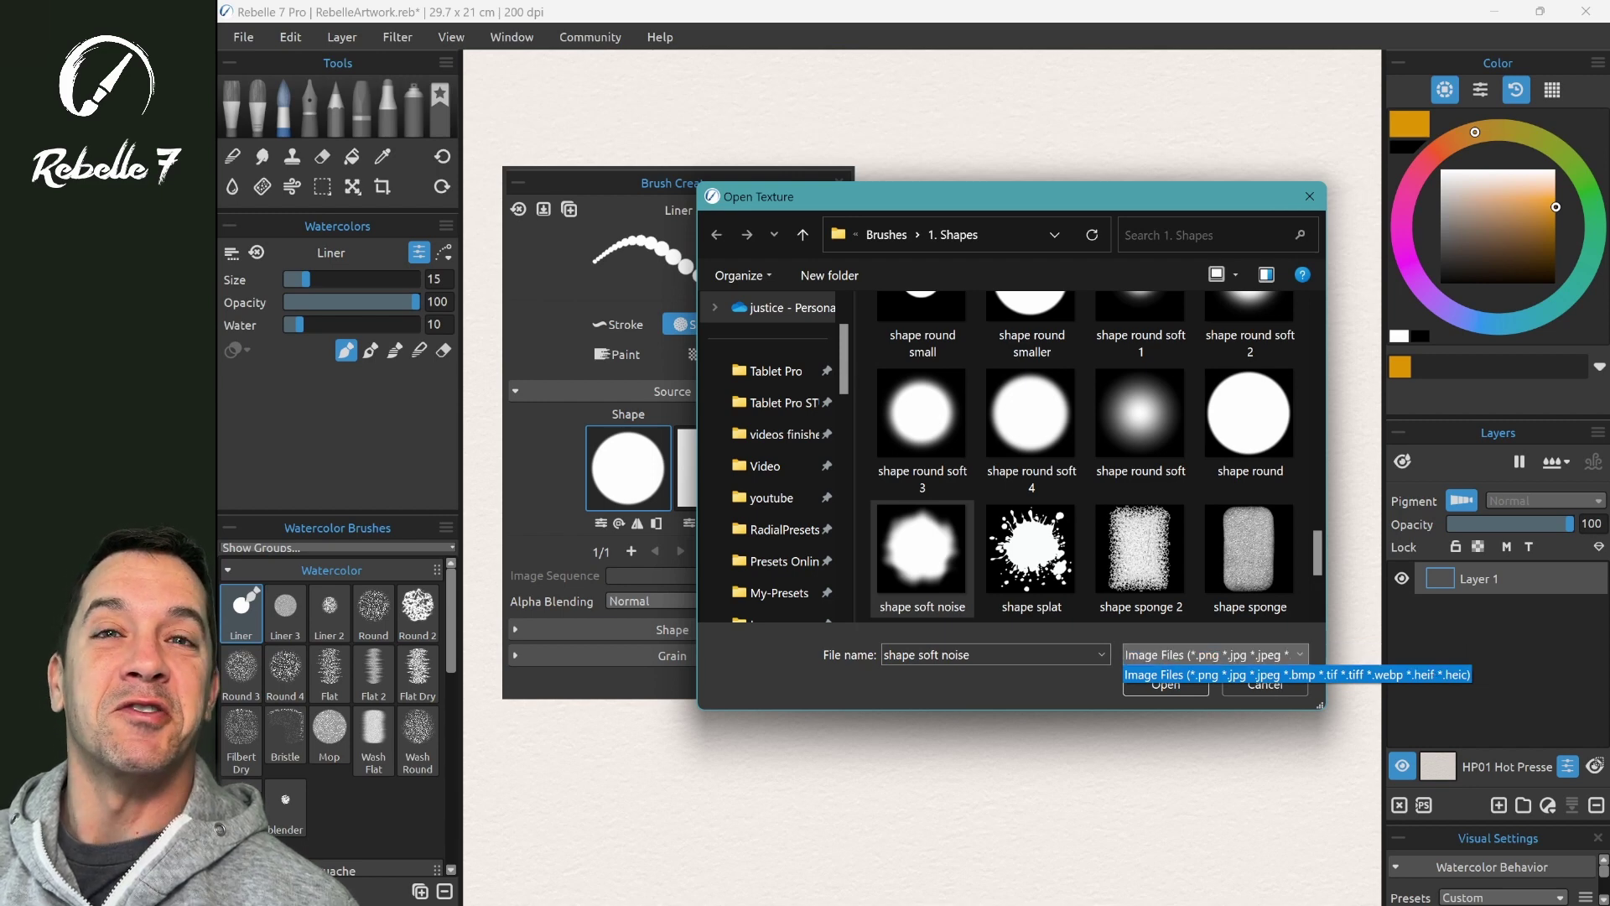
{"action": "left_click", "coordinate": [1253, 652]}
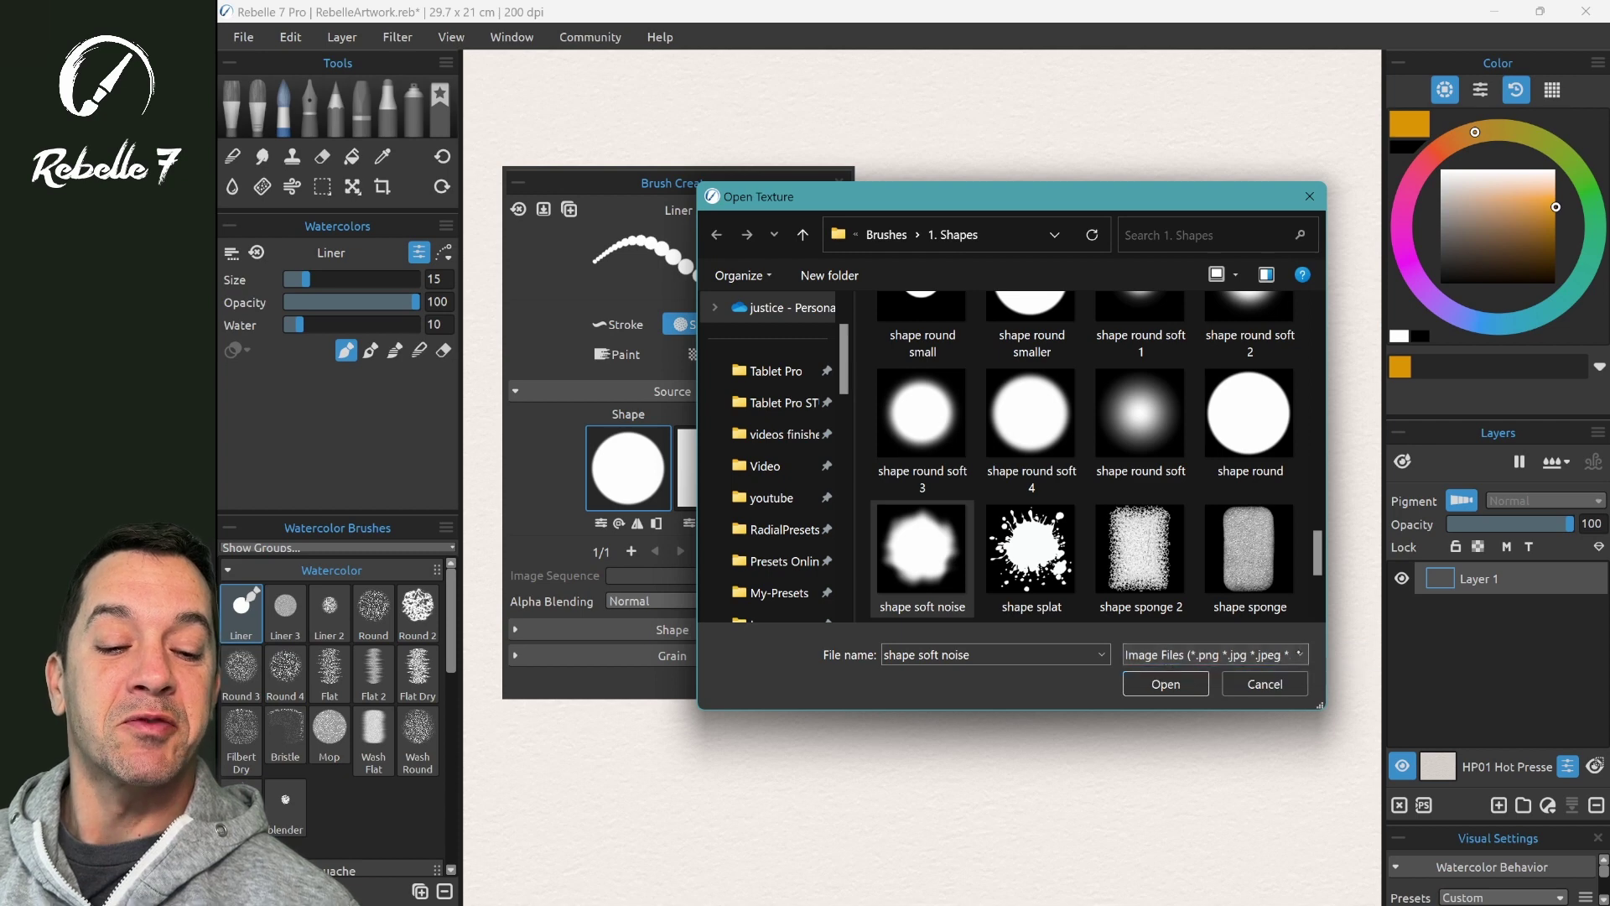
{"action": "left_click", "coordinate": [1252, 651]}
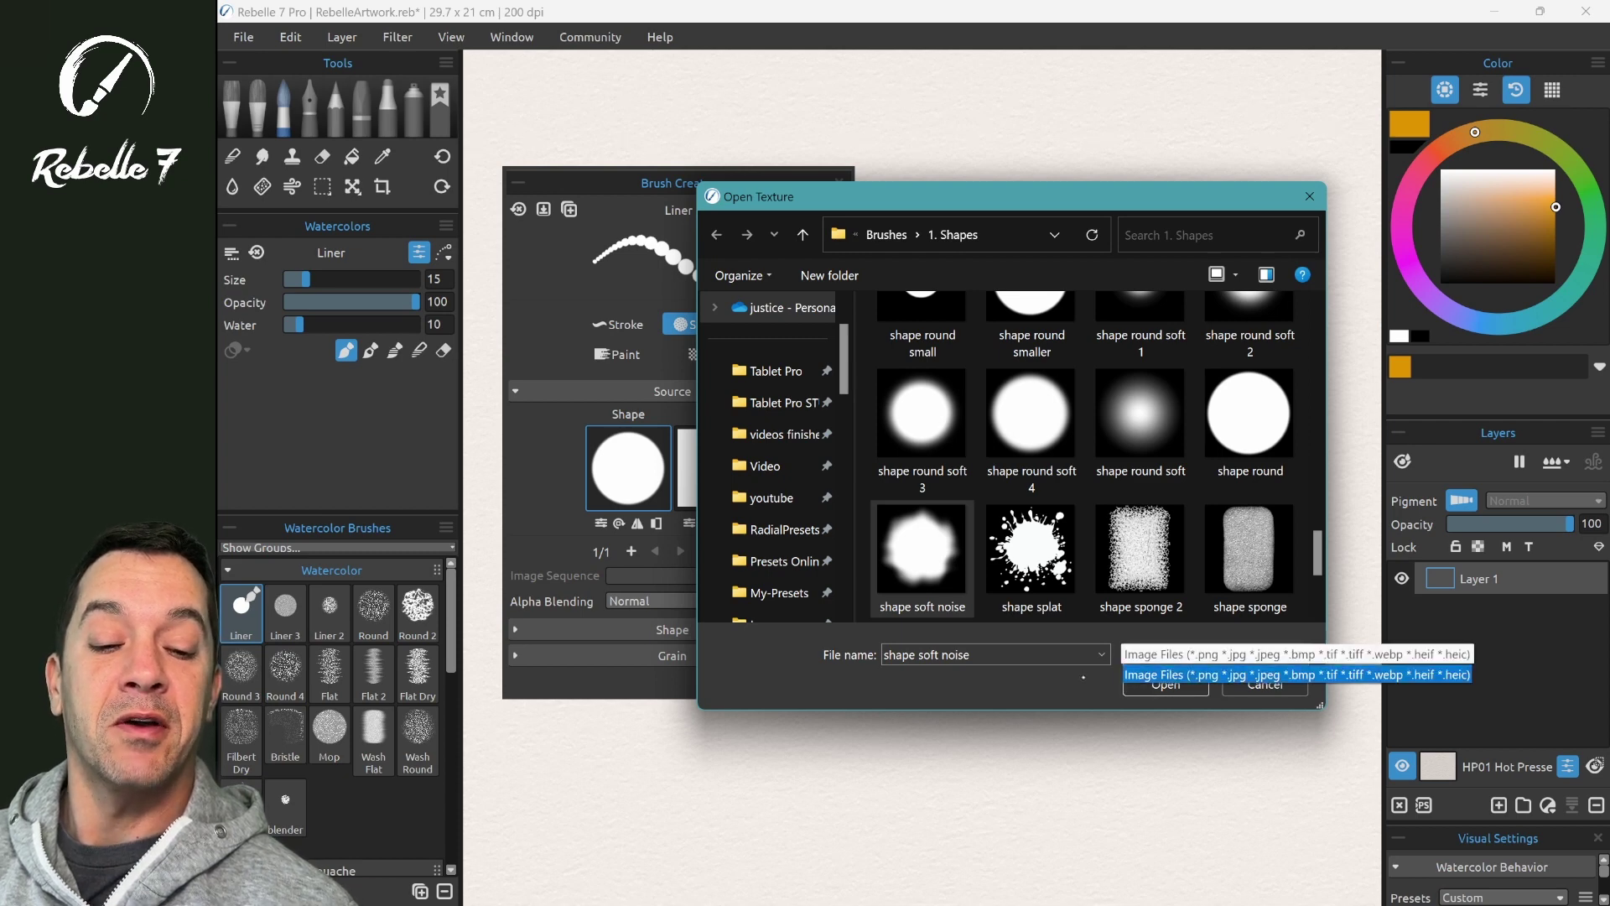
{"action": "left_click", "coordinate": [1266, 676]}
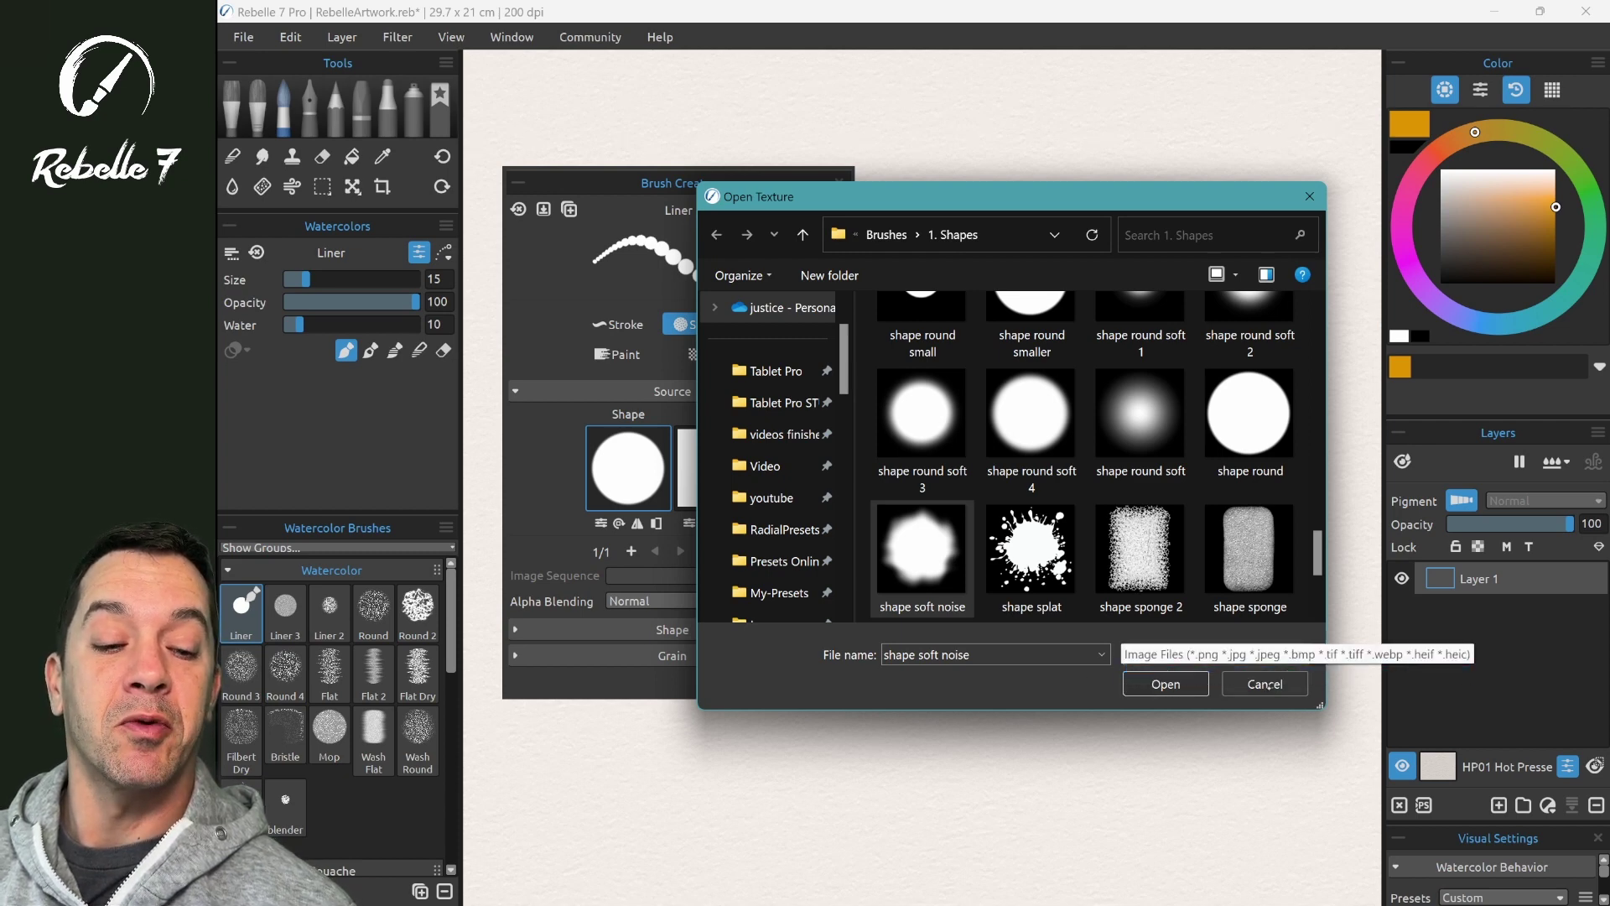
{"action": "left_click", "coordinate": [1265, 686]}
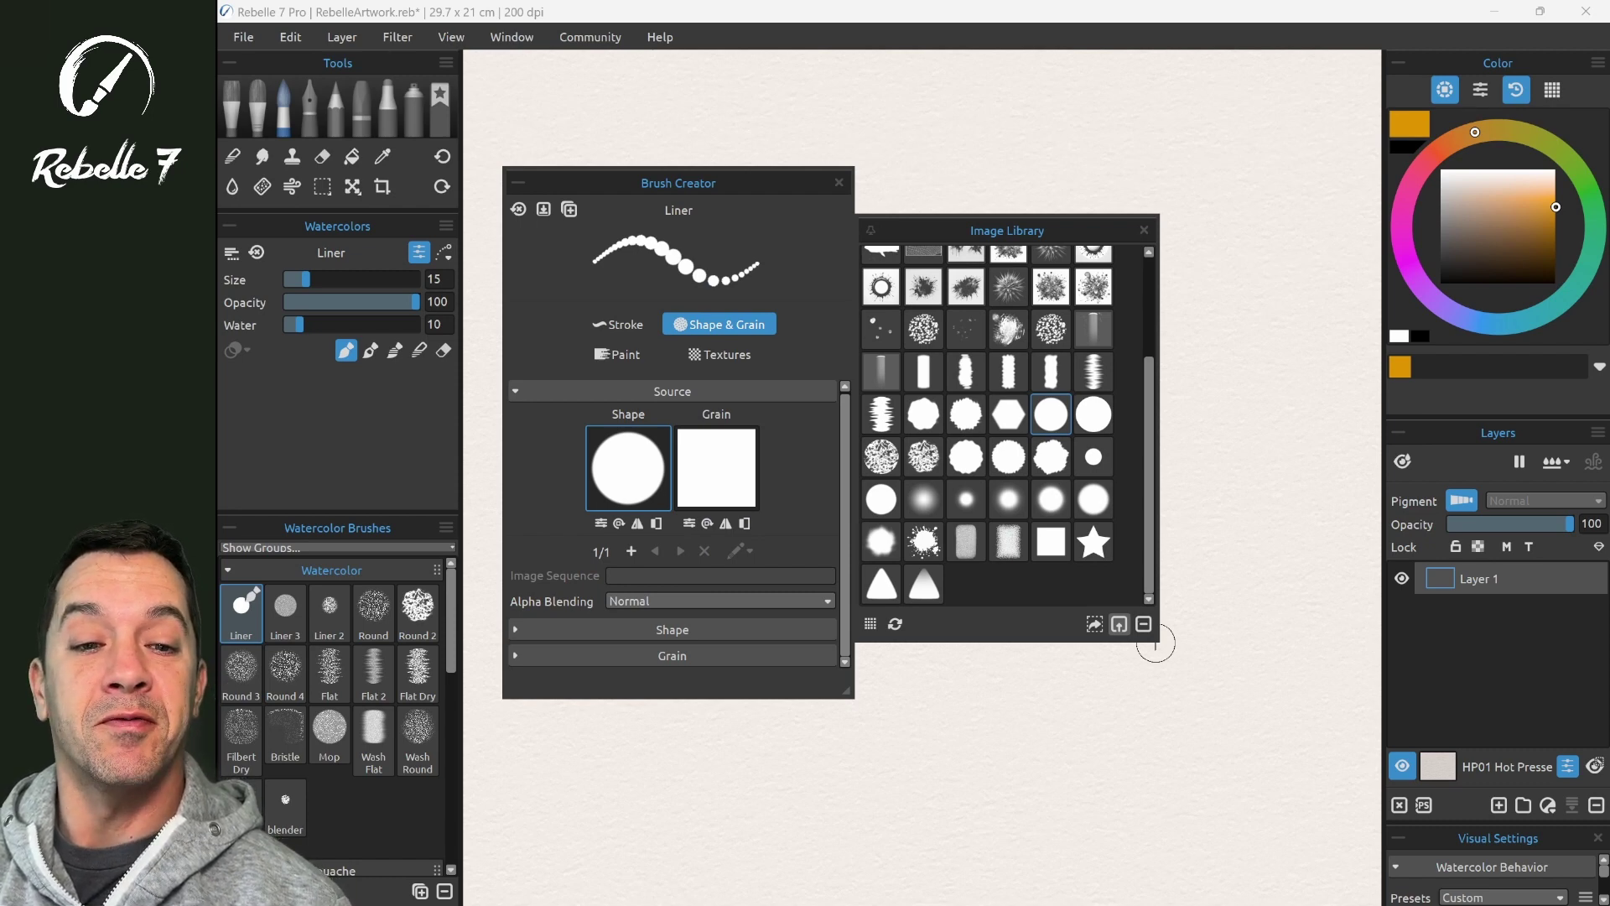
{"action": "left_click", "coordinate": [1144, 231]}
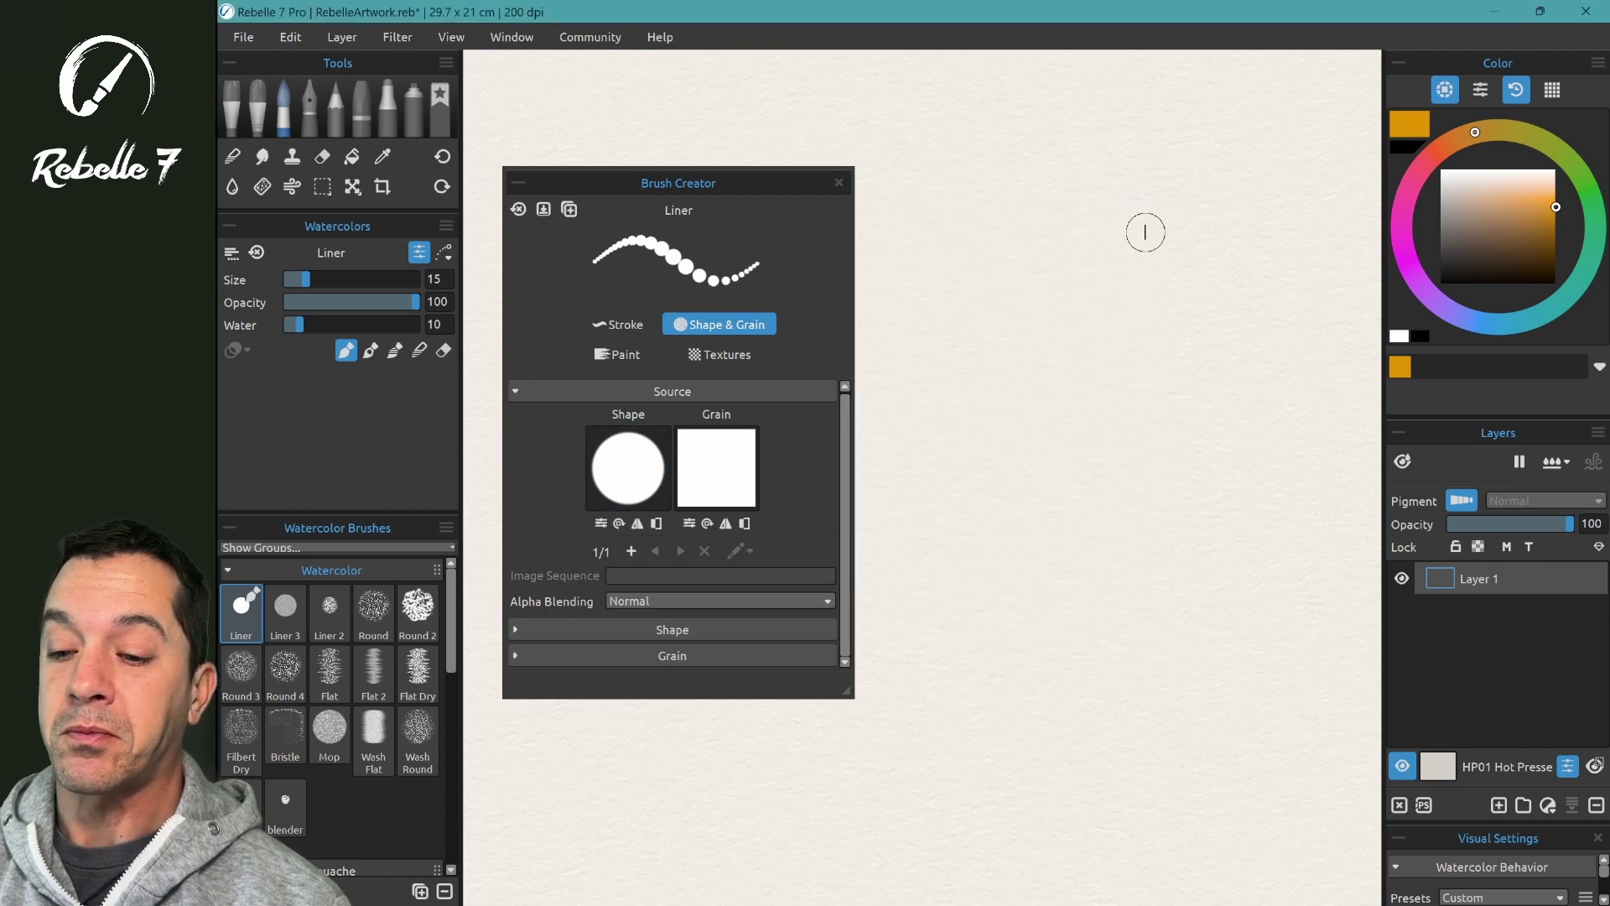
Paint an orange left-pointing arrow on the canvas with Liner and trim its edges straight by erasing with Liner 3.
{"action": "mouse_move", "coordinate": [978, 460]}
{"action": "left_mouse_down"}
{"action": "mouse_move", "coordinate": [1016, 430]}
{"action": "mouse_move", "coordinate": [959, 477]}
{"action": "mouse_move", "coordinate": [1009, 486]}
{"action": "mouse_move", "coordinate": [987, 471]}
{"action": "mouse_move", "coordinate": [1001, 460]}
{"action": "mouse_move", "coordinate": [973, 481]}
{"action": "mouse_move", "coordinate": [1028, 439]}
{"action": "mouse_move", "coordinate": [1026, 511]}
{"action": "mouse_move", "coordinate": [975, 490]}
{"action": "mouse_move", "coordinate": [1052, 463]}
{"action": "mouse_move", "coordinate": [1023, 455]}
{"action": "mouse_move", "coordinate": [1146, 469]}
{"action": "mouse_move", "coordinate": [1086, 460]}
{"action": "mouse_move", "coordinate": [1142, 493]}
{"action": "mouse_move", "coordinate": [1050, 485]}
{"action": "left_mouse_up"}
{"action": "left_click", "coordinate": [285, 608]}
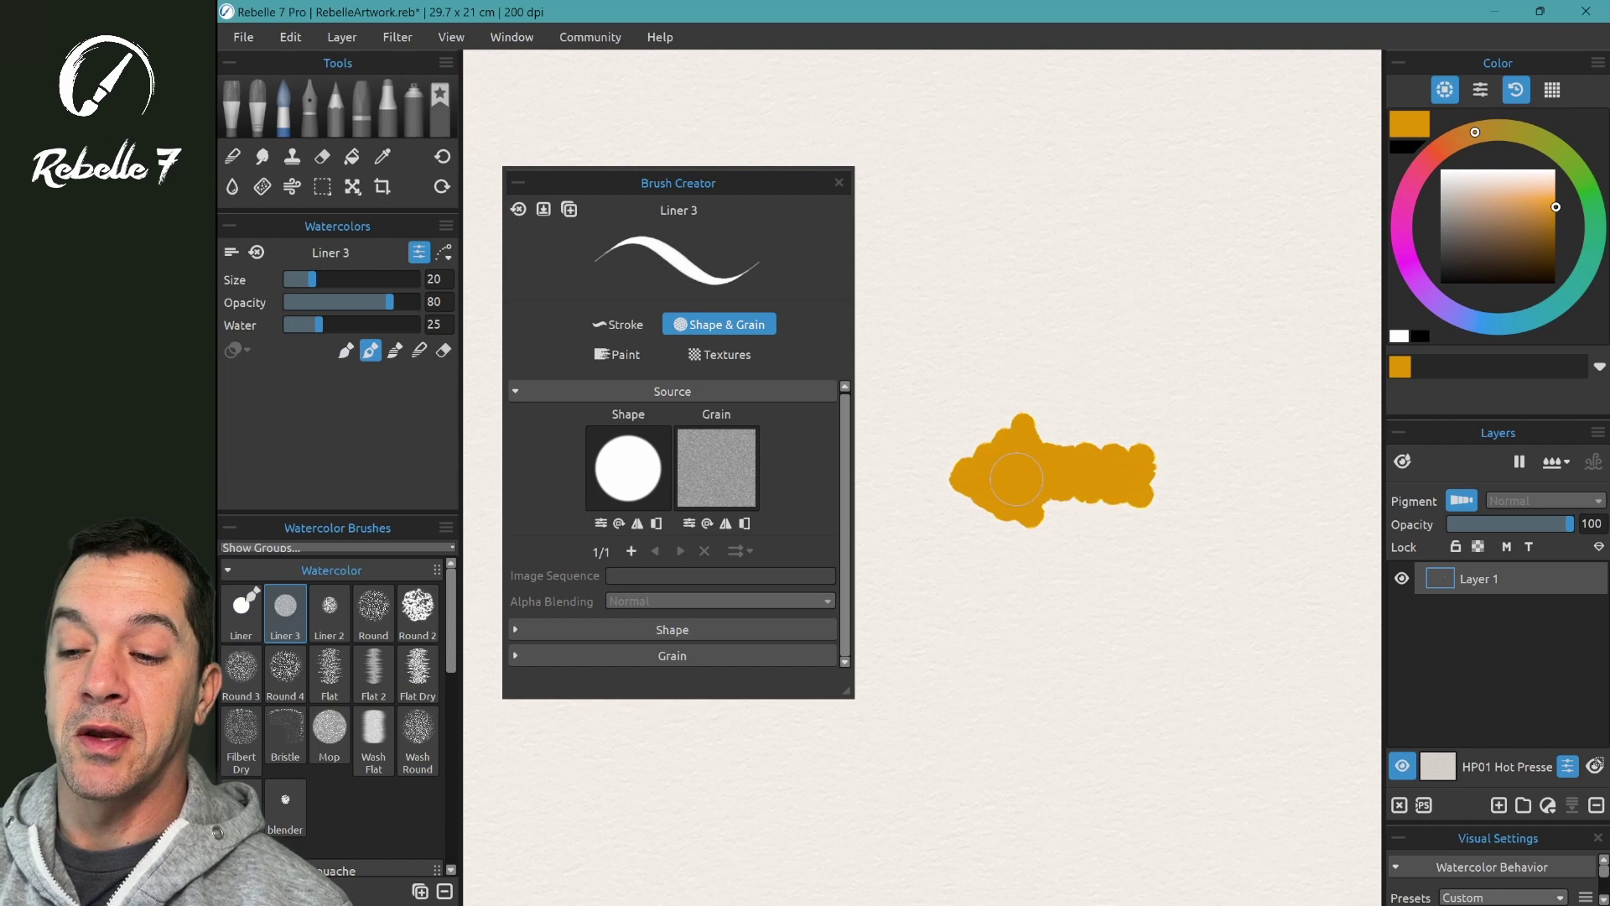
{"action": "key", "text": "5"}
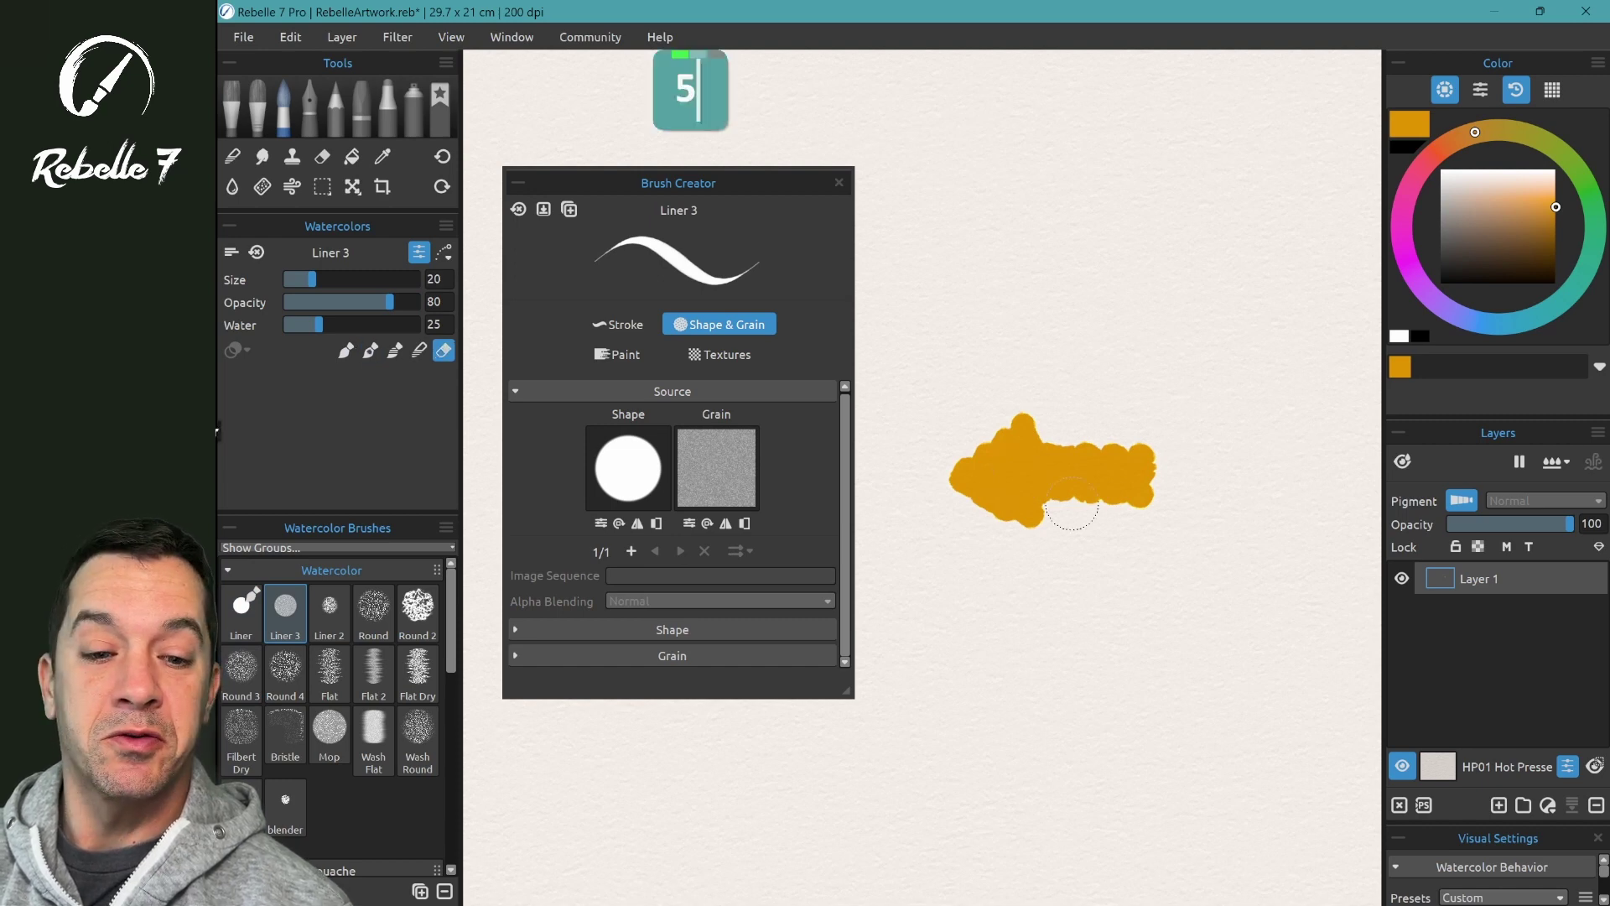
{"action": "mouse_move", "coordinate": [1058, 509]}
{"action": "left_mouse_down"}
{"action": "mouse_move", "coordinate": [1144, 502]}
{"action": "mouse_move", "coordinate": [1044, 503]}
{"action": "mouse_move", "coordinate": [1131, 505]}
{"action": "mouse_move", "coordinate": [1049, 505]}
{"action": "mouse_move", "coordinate": [1095, 514]}
{"action": "left_mouse_up"}
{"action": "mouse_move", "coordinate": [1130, 432]}
{"action": "left_mouse_down"}
{"action": "mouse_move", "coordinate": [1046, 437]}
{"action": "mouse_move", "coordinate": [1146, 441]}
{"action": "mouse_move", "coordinate": [1083, 445]}
{"action": "mouse_move", "coordinate": [1108, 438]}
{"action": "mouse_move", "coordinate": [1151, 476]}
{"action": "mouse_move", "coordinate": [1151, 452]}
{"action": "mouse_move", "coordinate": [1148, 499]}
{"action": "mouse_move", "coordinate": [1126, 459]}
{"action": "mouse_move", "coordinate": [1046, 421]}
{"action": "mouse_move", "coordinate": [1046, 519]}
{"action": "mouse_move", "coordinate": [957, 494]}
{"action": "mouse_move", "coordinate": [1026, 540]}
{"action": "mouse_move", "coordinate": [952, 494]}
{"action": "mouse_move", "coordinate": [1022, 532]}
{"action": "mouse_move", "coordinate": [1000, 518]}
{"action": "mouse_move", "coordinate": [1014, 420]}
{"action": "mouse_move", "coordinate": [982, 449]}
{"action": "mouse_move", "coordinate": [1029, 415]}
{"action": "mouse_move", "coordinate": [939, 470]}
{"action": "mouse_move", "coordinate": [1047, 396]}
{"action": "mouse_move", "coordinate": [1009, 523]}
{"action": "mouse_move", "coordinate": [962, 509]}
{"action": "mouse_move", "coordinate": [1026, 540]}
{"action": "left_mouse_up"}
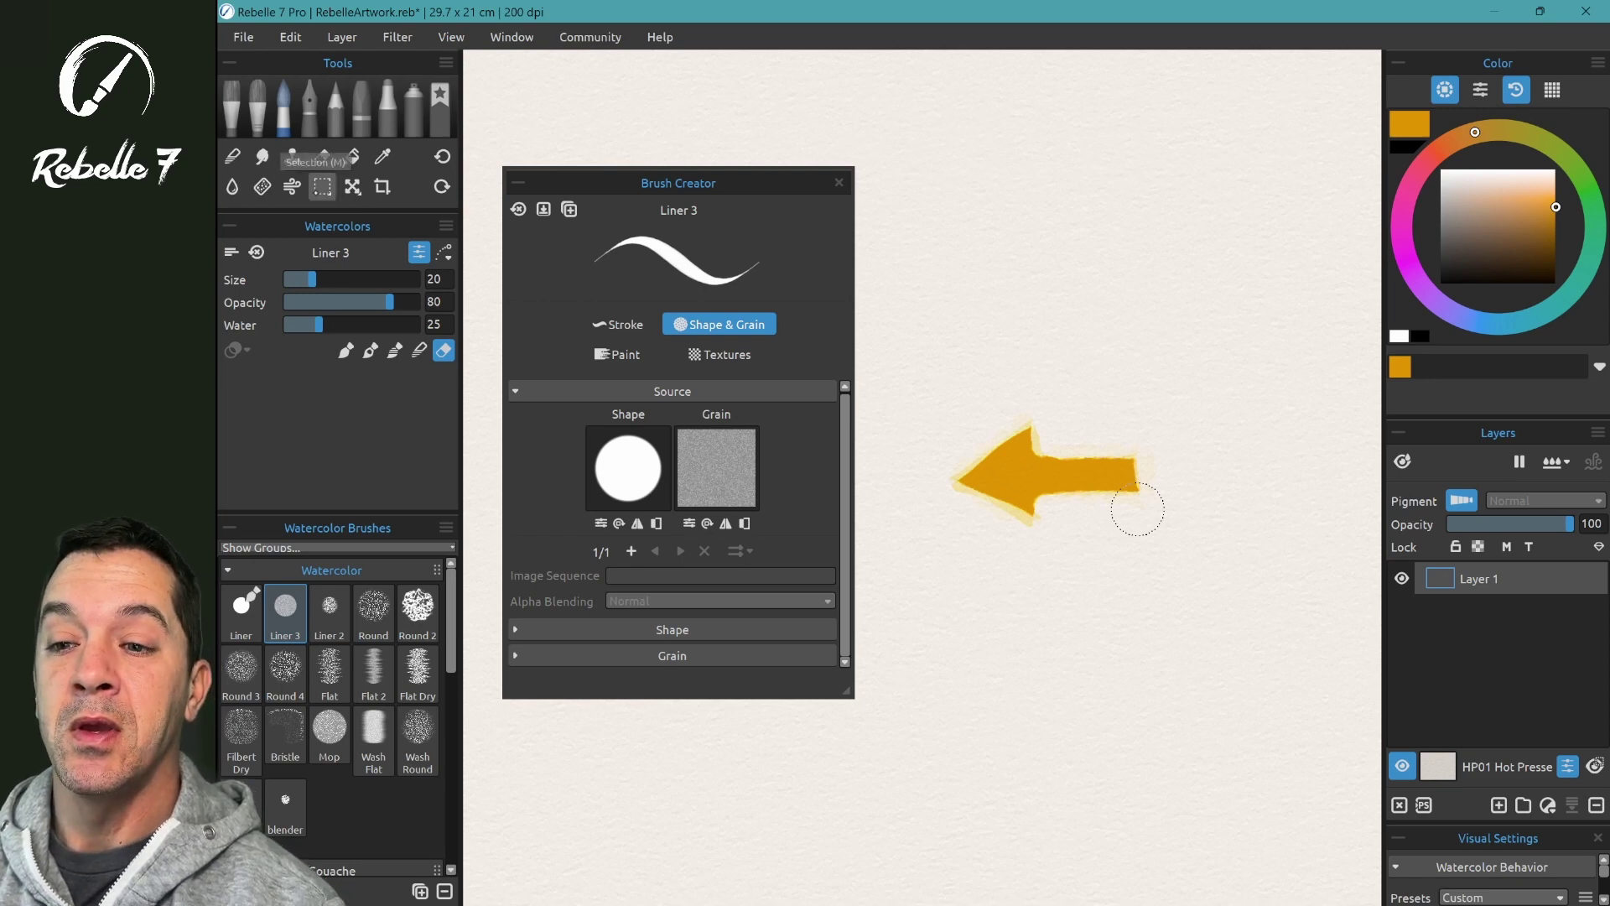
Transform the painted arrow, rotating it by about 6.15° and shifting it slightly, and apply the change.
{"action": "left_click", "coordinate": [352, 186]}
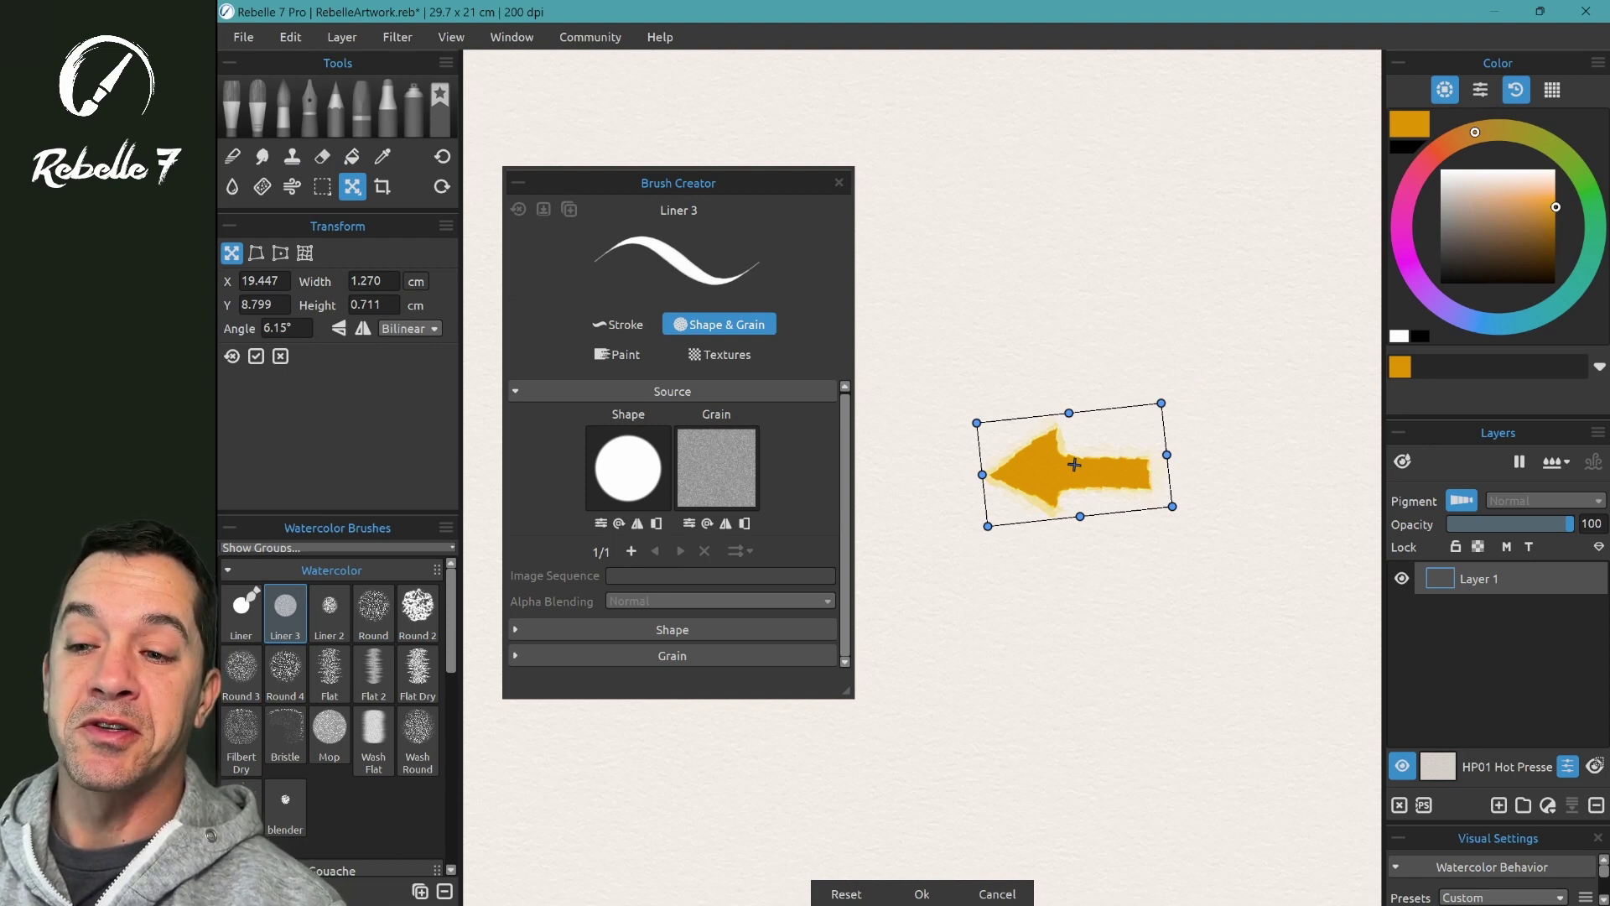
{"action": "left_click", "coordinate": [922, 894]}
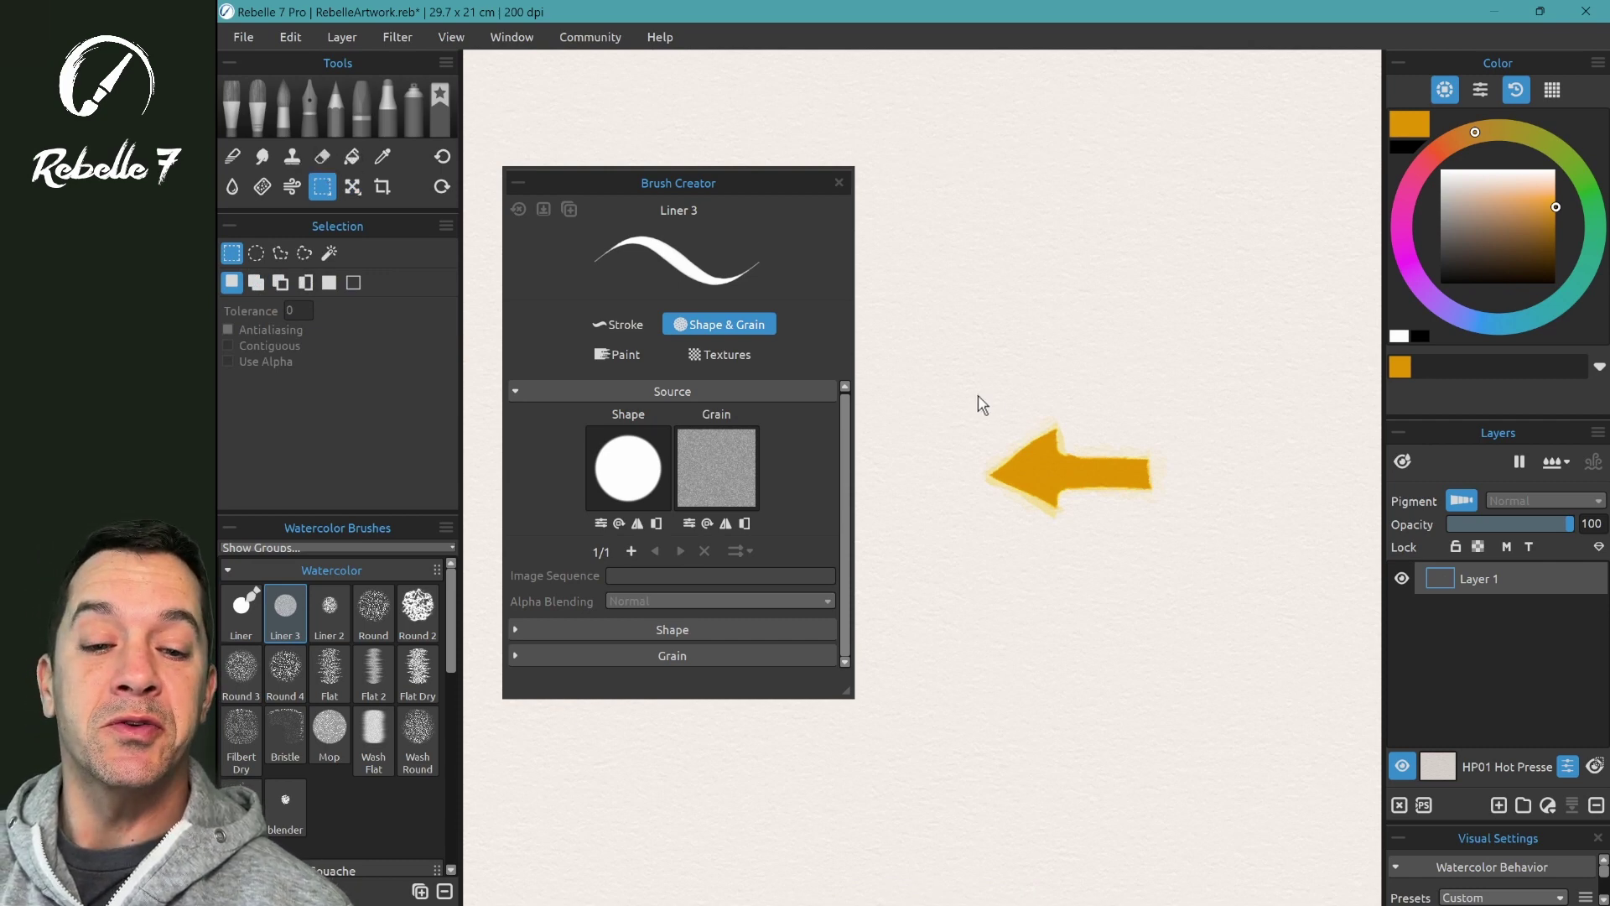
Import a rectangular selection around the arrow as the shape image for Liner 3, and clear the selection.
{"action": "left_click_drag", "start_coordinate": [966, 390], "coordinate": [1178, 555]}
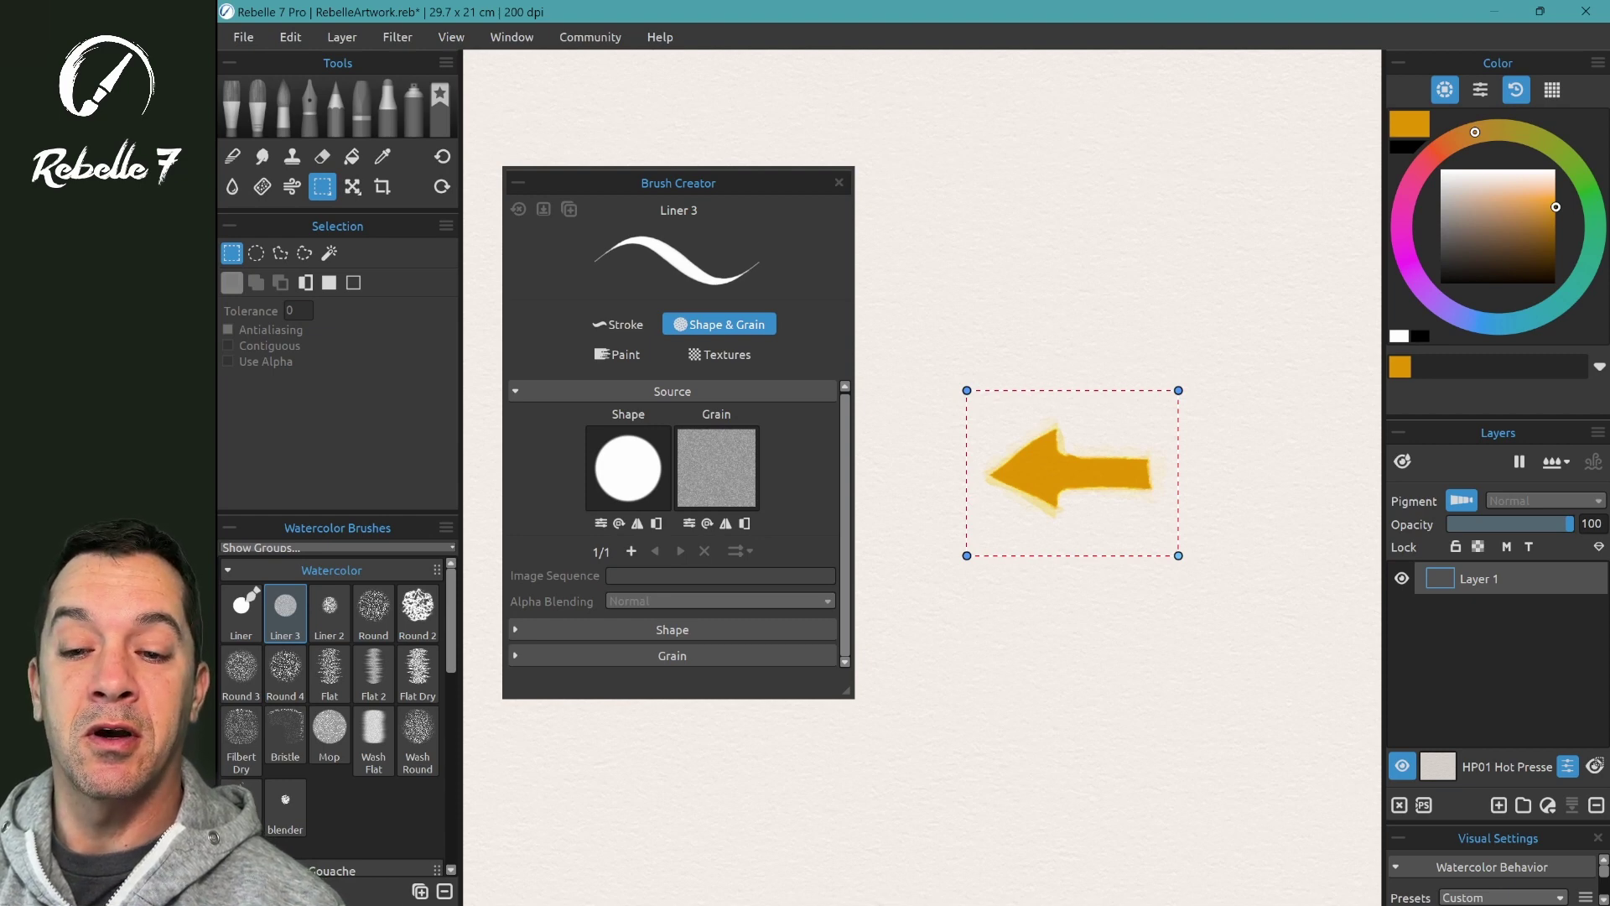
{"action": "left_click", "coordinate": [628, 461]}
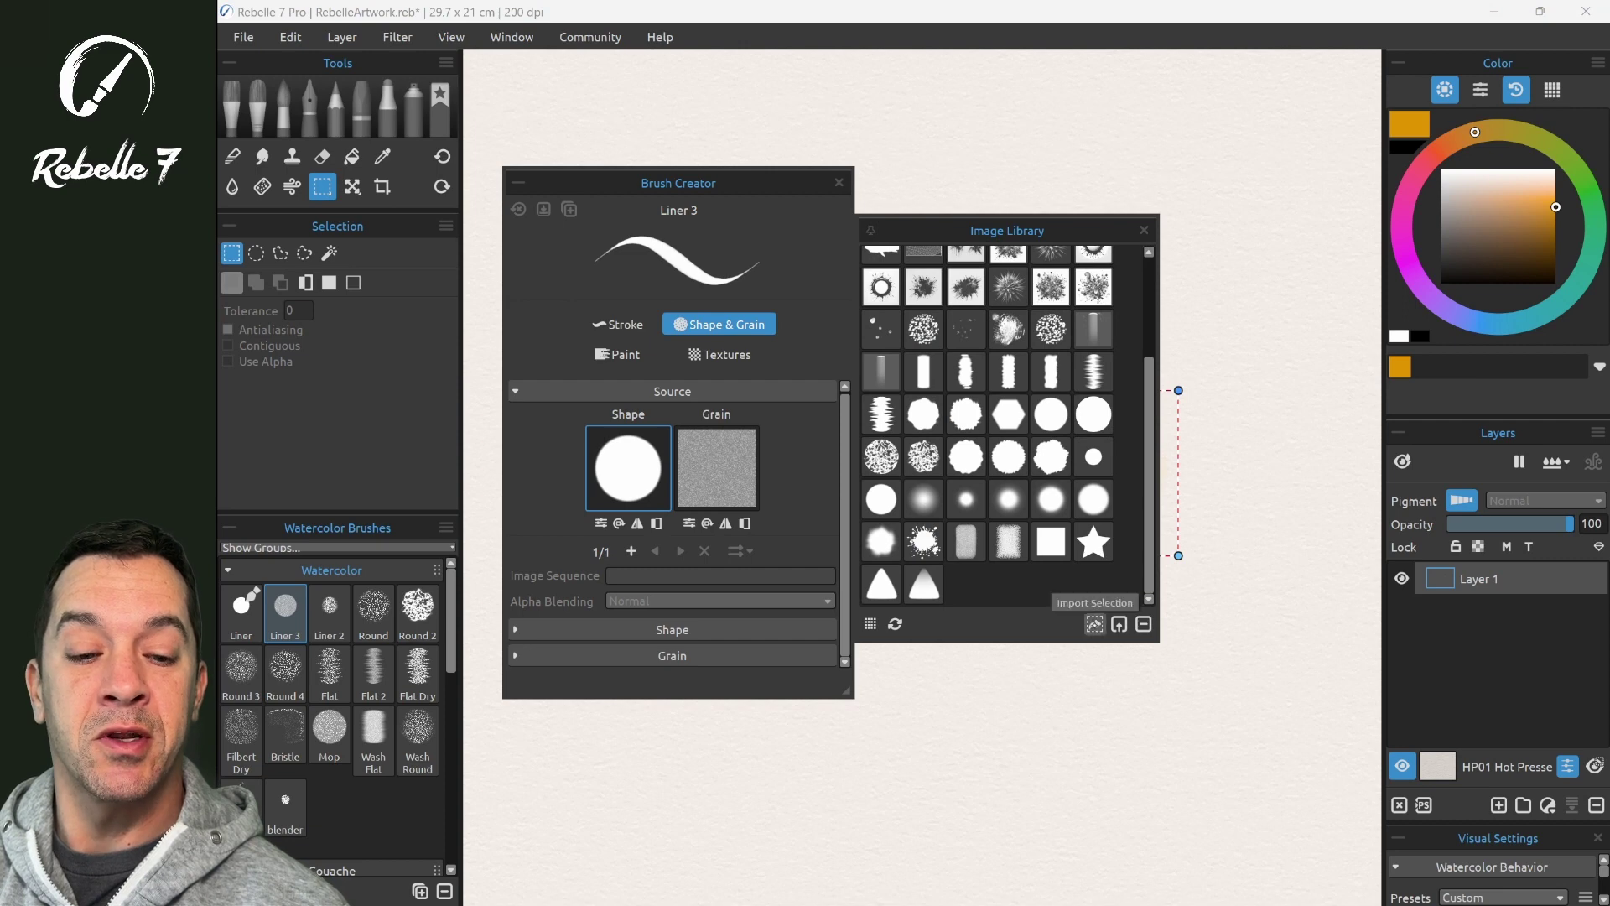
{"action": "left_click", "coordinate": [1095, 623]}
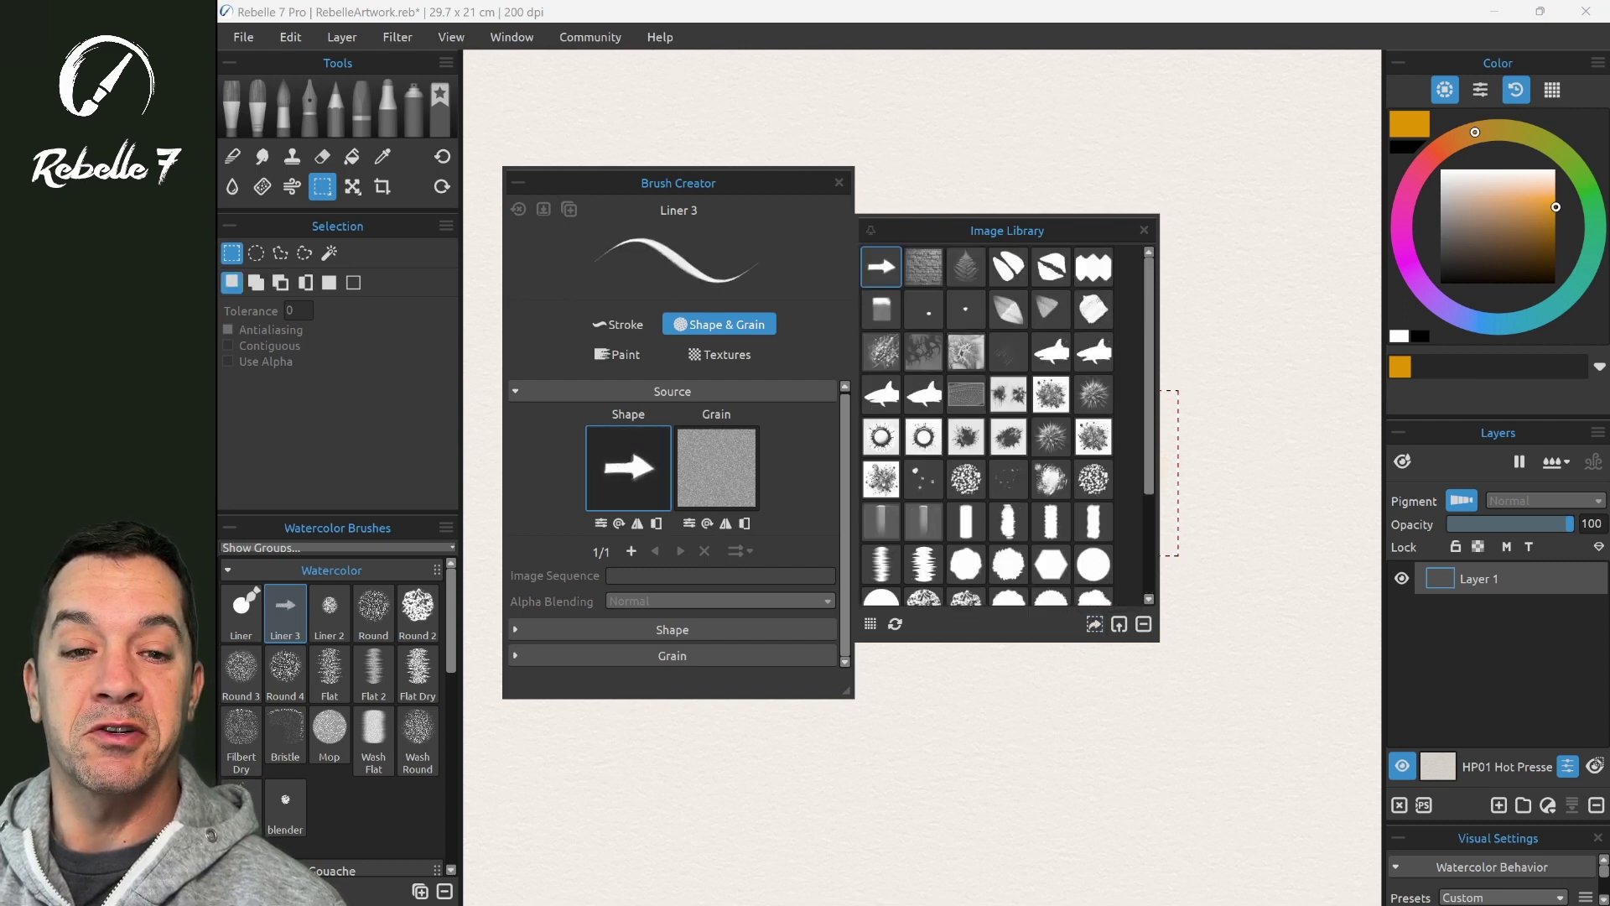
{"action": "left_click", "coordinate": [1143, 230]}
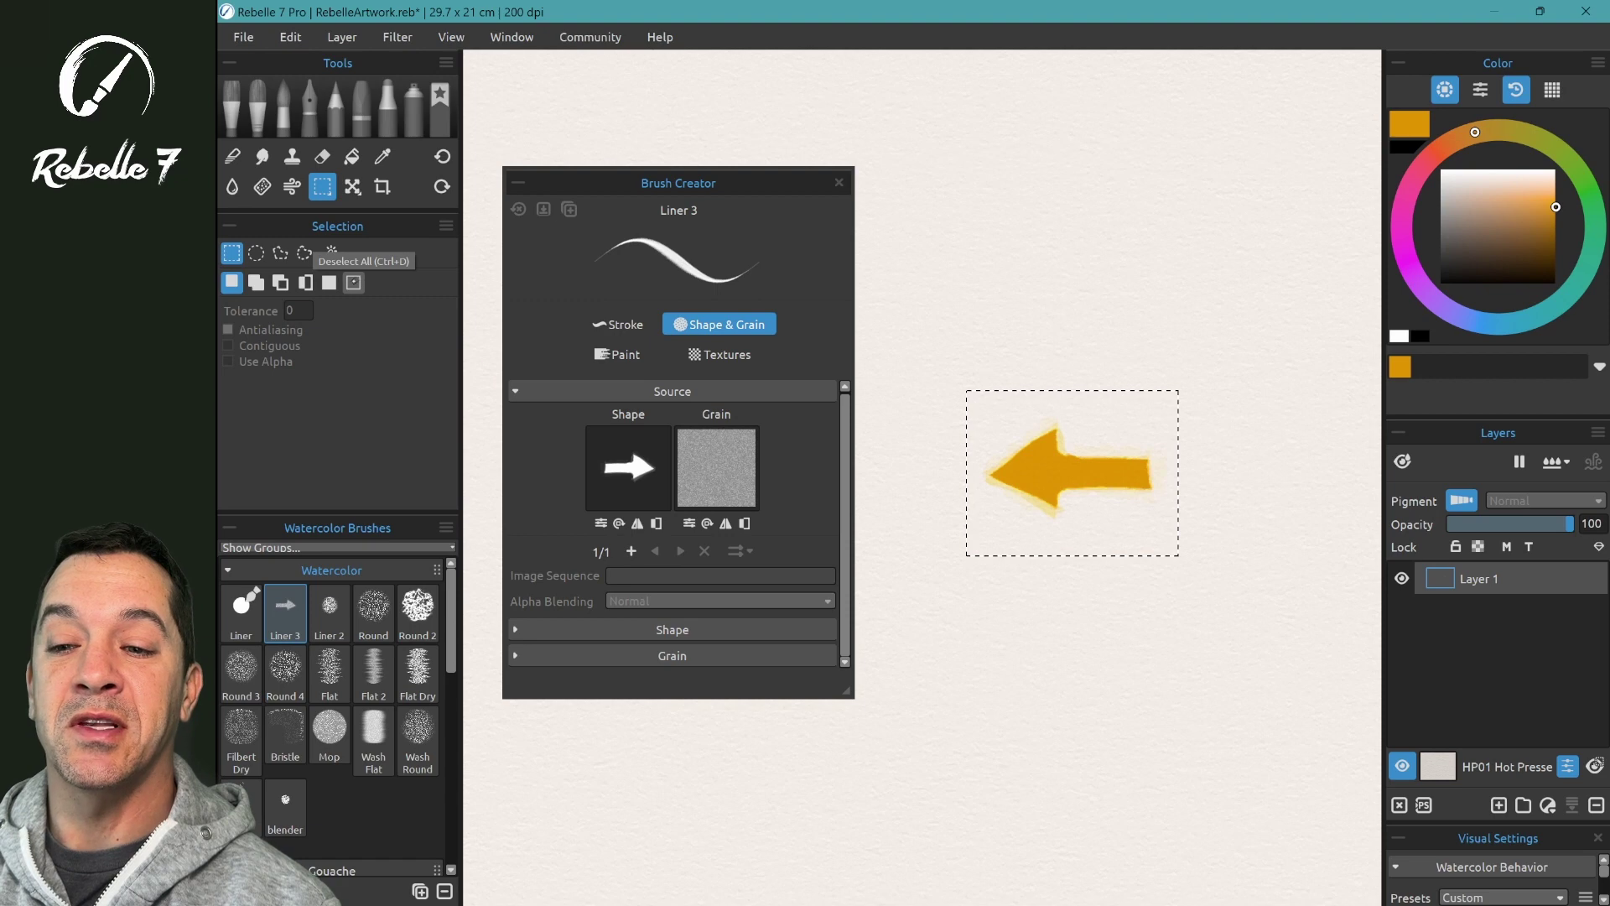
{"action": "left_click", "coordinate": [354, 282]}
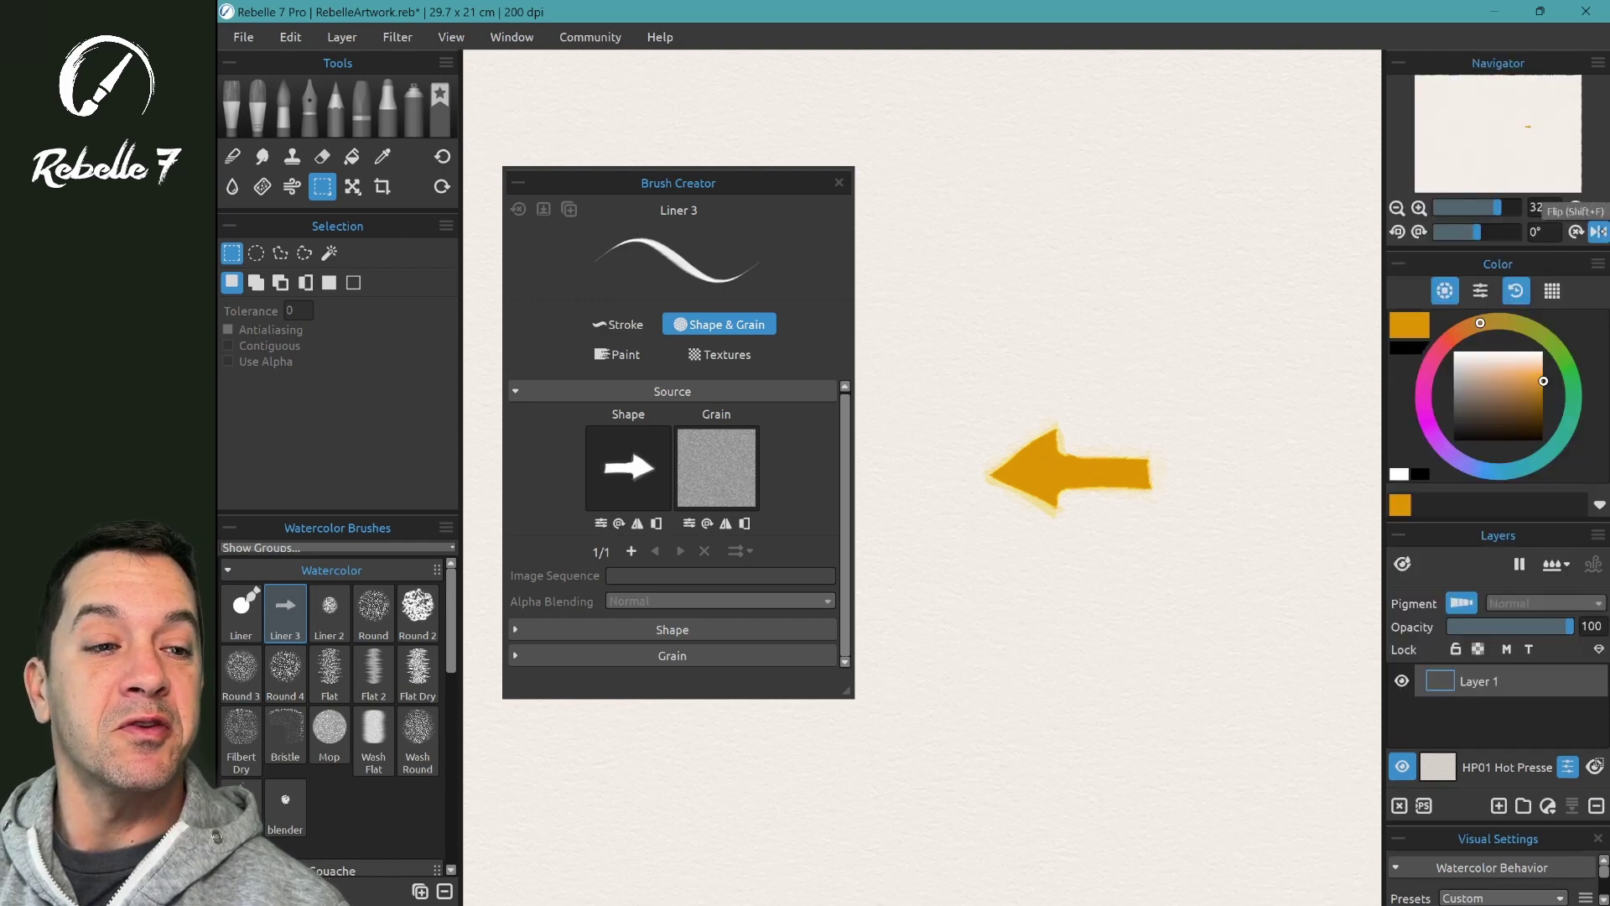
Turn off the canvas flip so the arrow faces the other way, and set Liner 3's stroke spacing to 99.
{"action": "left_click", "coordinate": [1598, 232]}
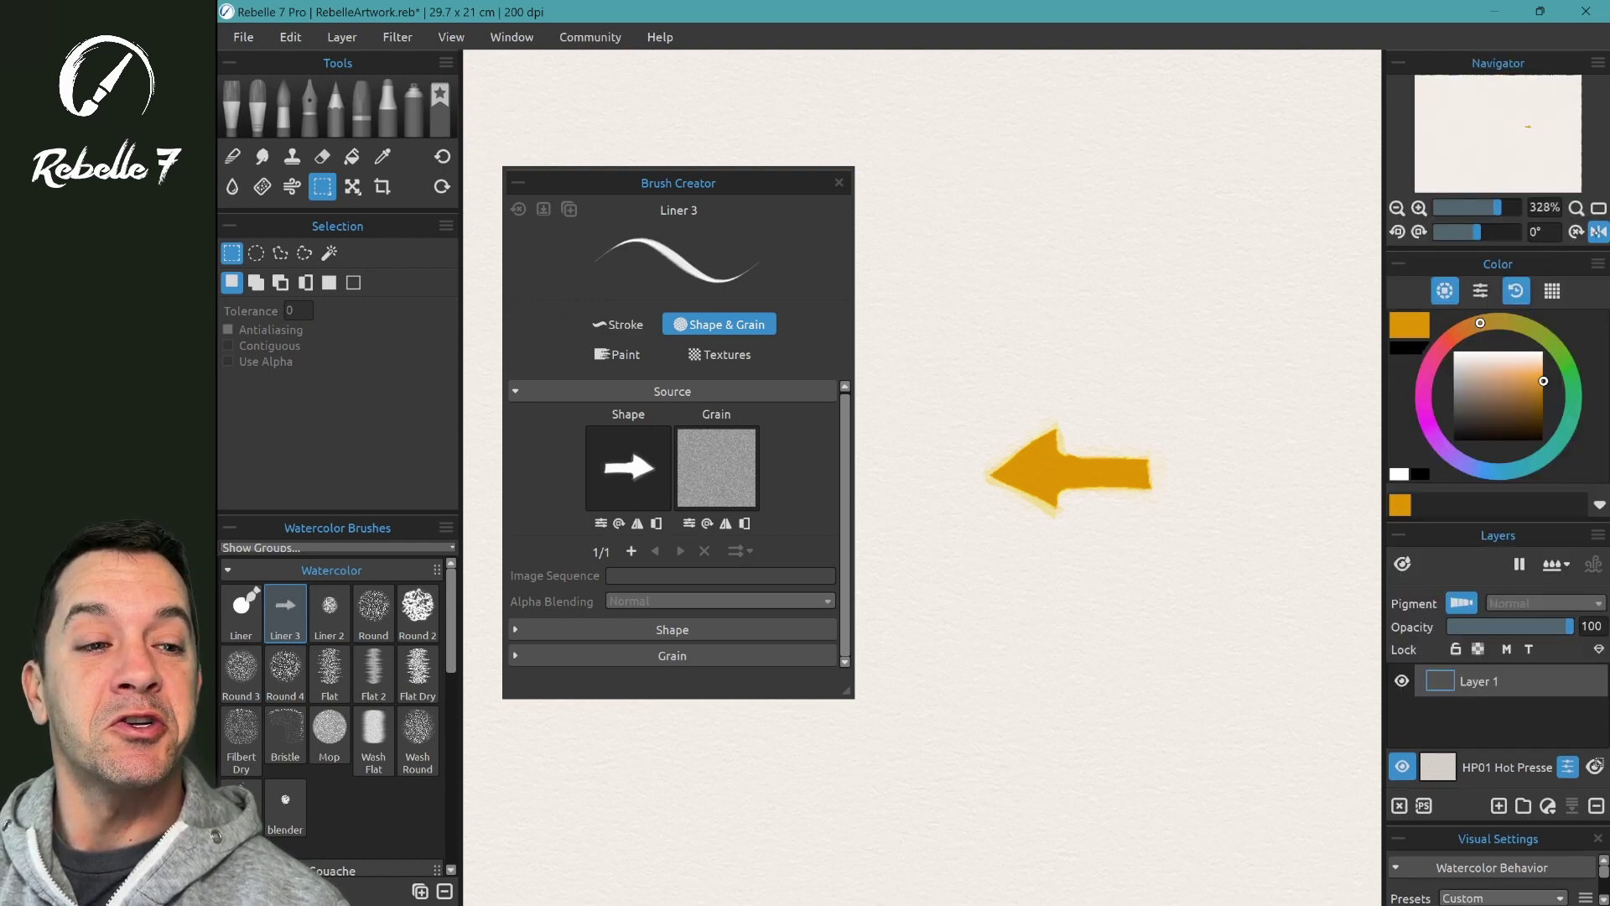
{"action": "left_click_drag", "start_coordinate": [952, 475], "coordinate": [1108, 475]}
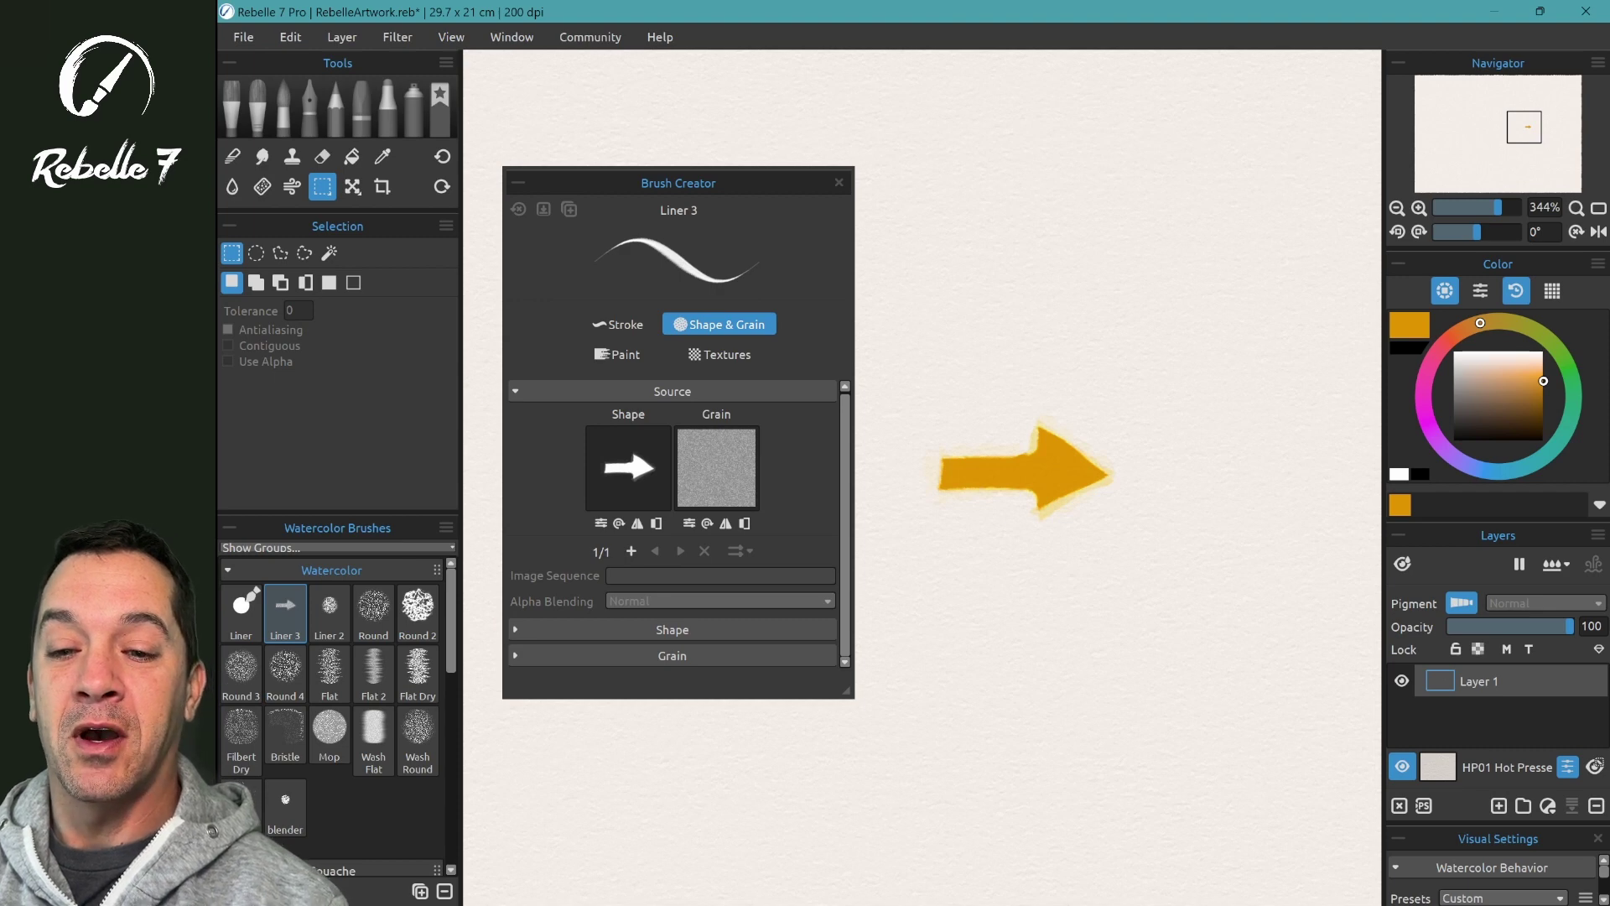
{"action": "left_click", "coordinate": [618, 325]}
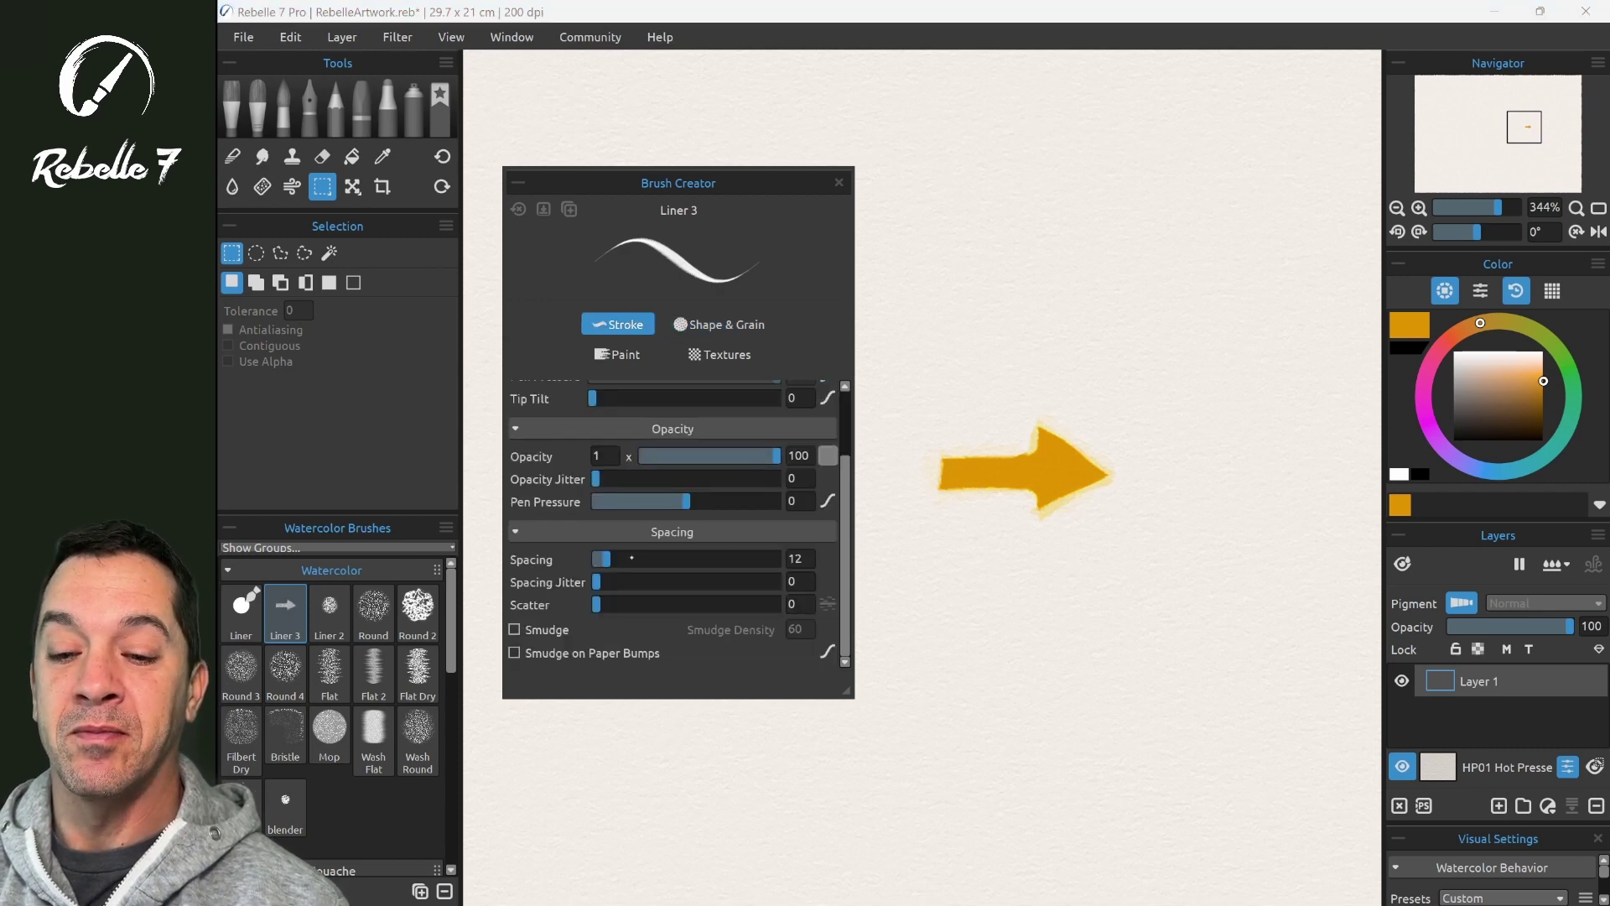
{"action": "left_click_drag", "start_coordinate": [631, 558], "coordinate": [685, 558]}
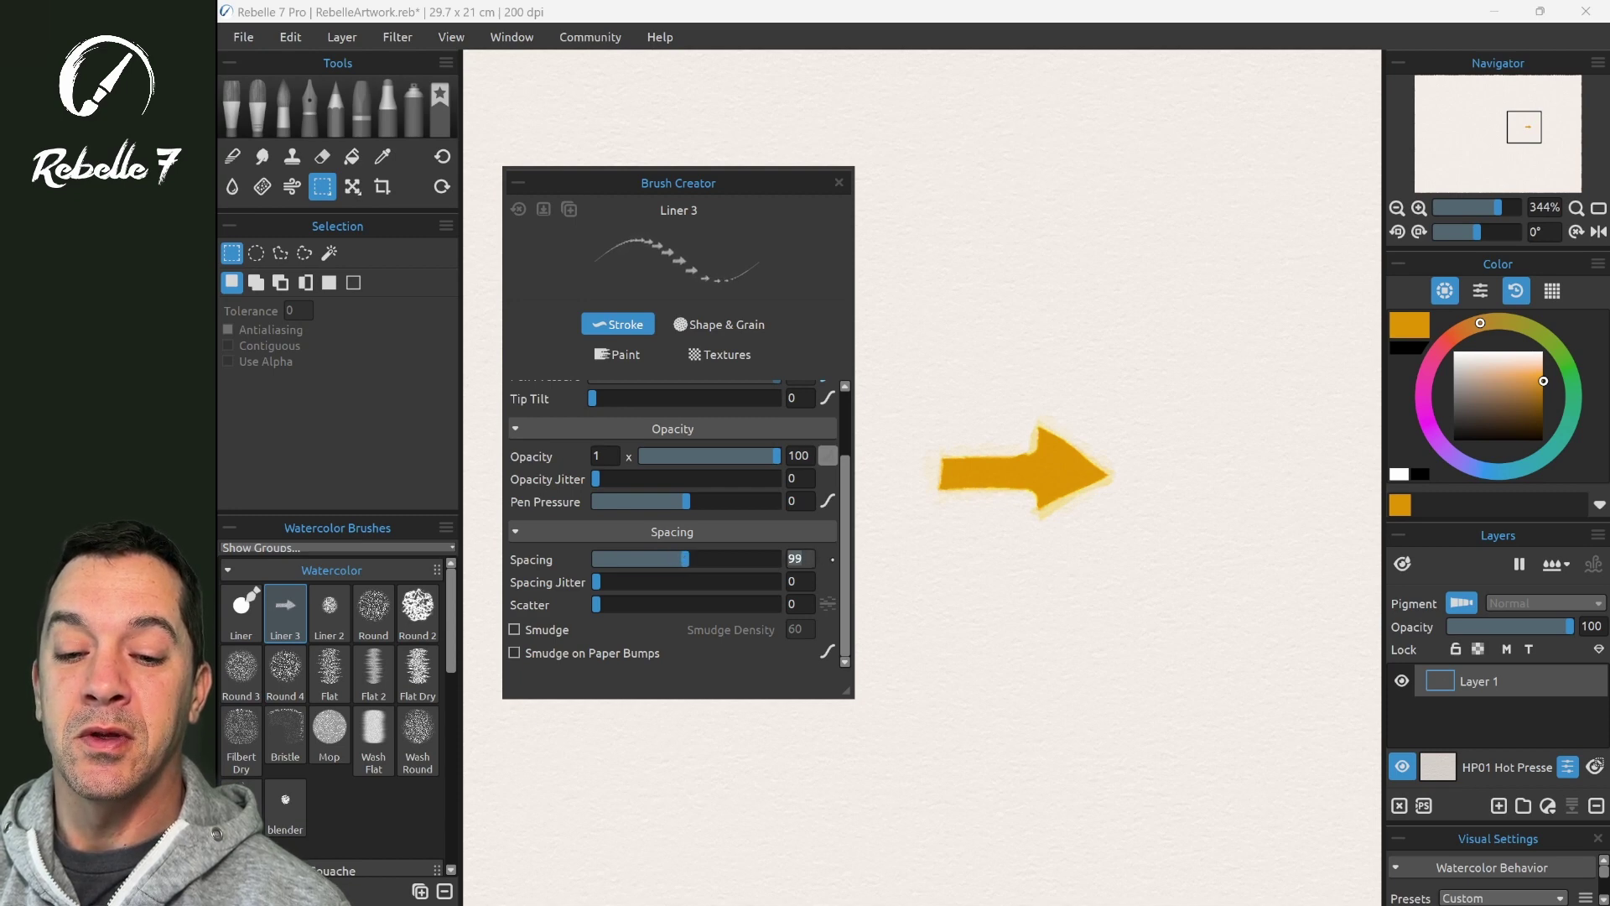
Locate the imported arrow image in the 1. Shapes folder through the shape's texture import and check its file details.
{"action": "left_click", "coordinate": [719, 324]}
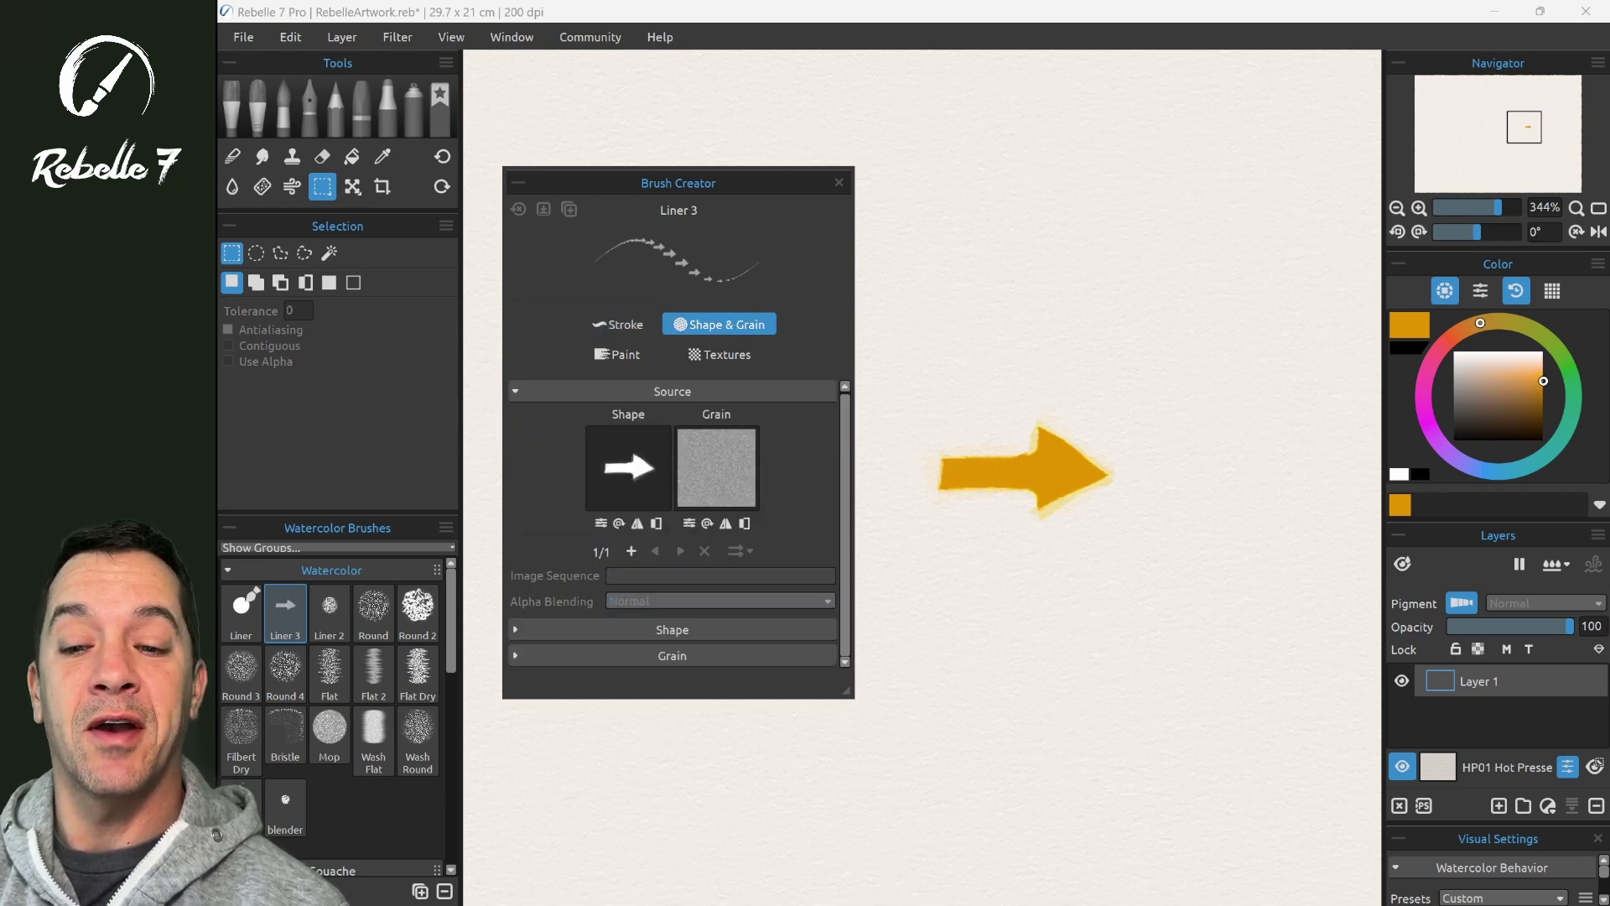
{"action": "left_click", "coordinate": [630, 445]}
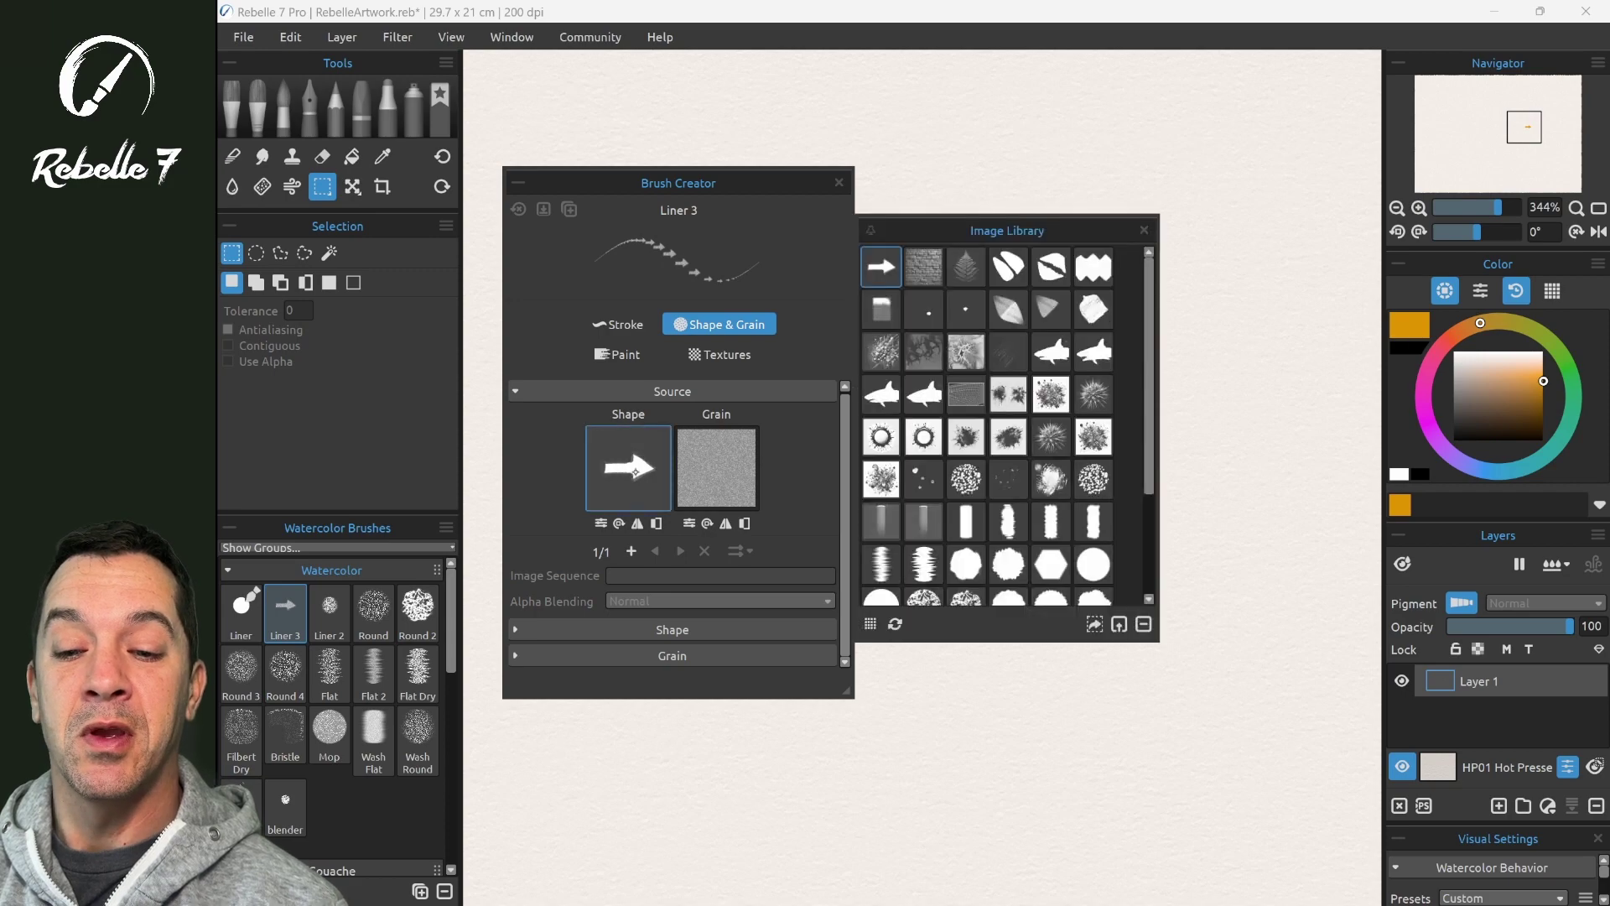
{"action": "left_click", "coordinate": [1119, 624]}
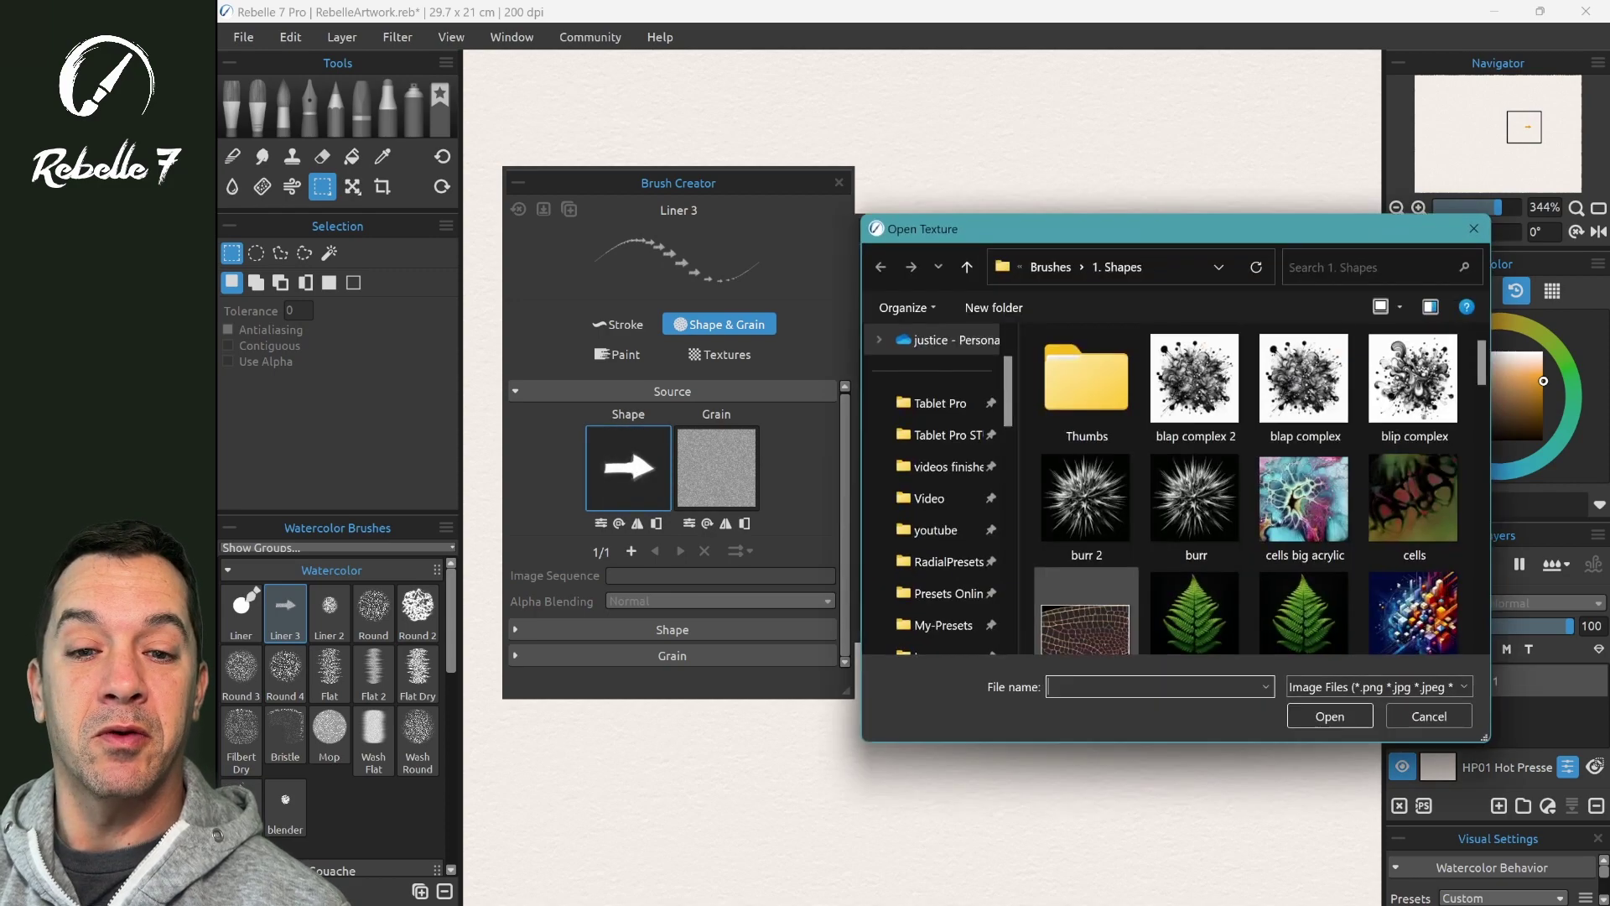
{"action": "scroll", "coordinate": [1250, 491], "scroll_direction": "down", "scroll_amount": 10}
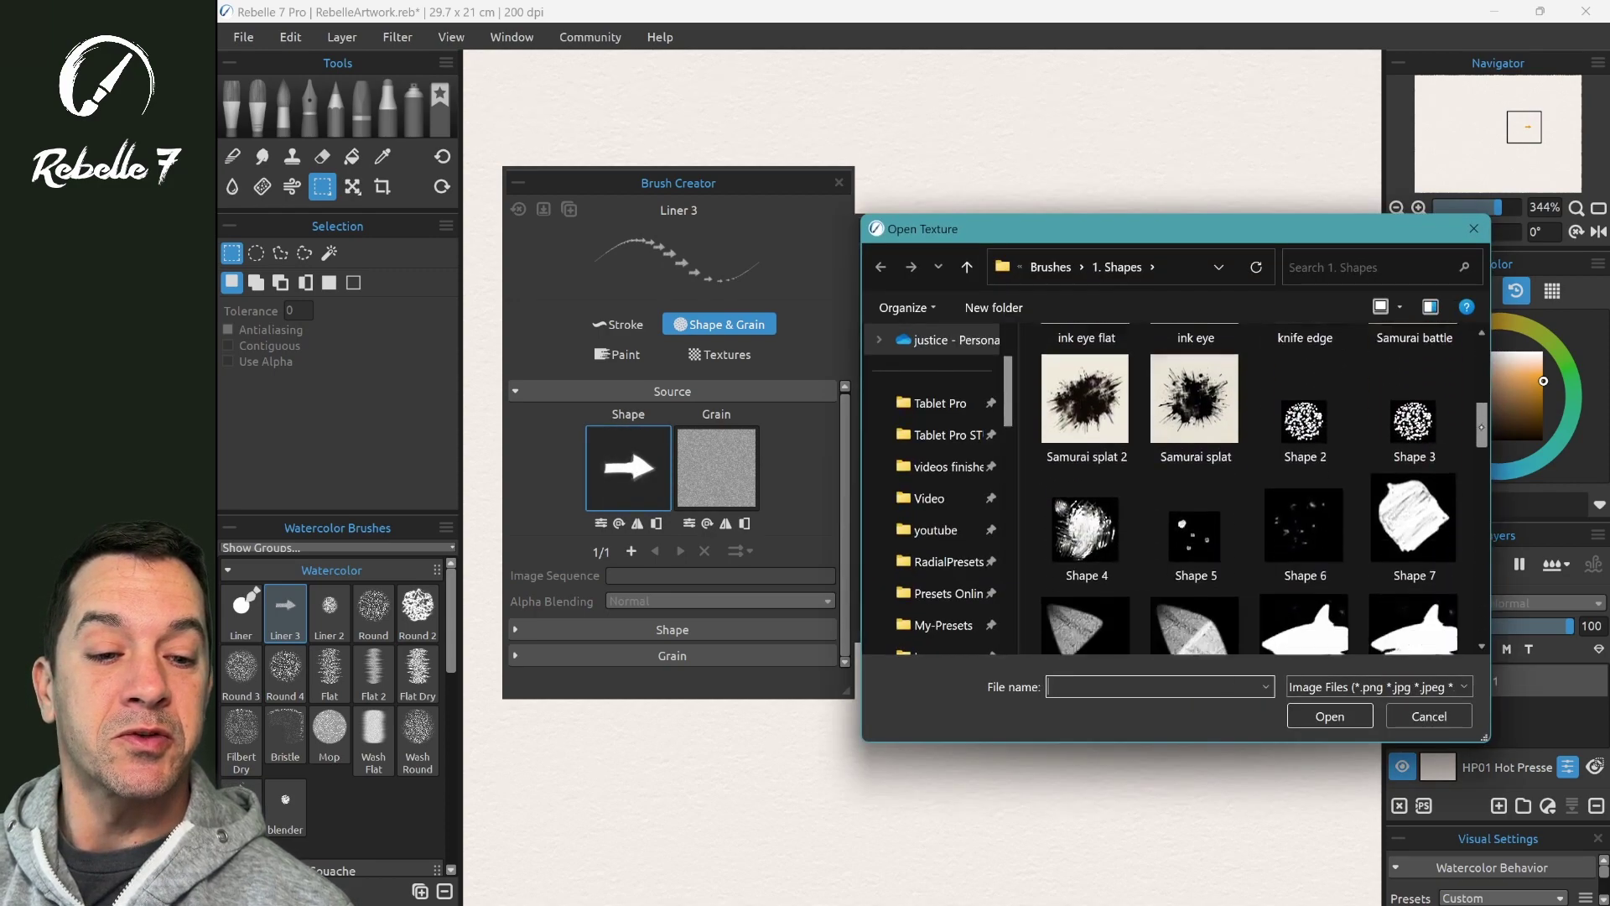
{"action": "mouse_move", "coordinate": [1485, 486]}
{"action": "left_mouse_down"}
{"action": "mouse_move", "coordinate": [1484, 517]}
{"action": "mouse_move", "coordinate": [1484, 503]}
{"action": "left_mouse_up"}
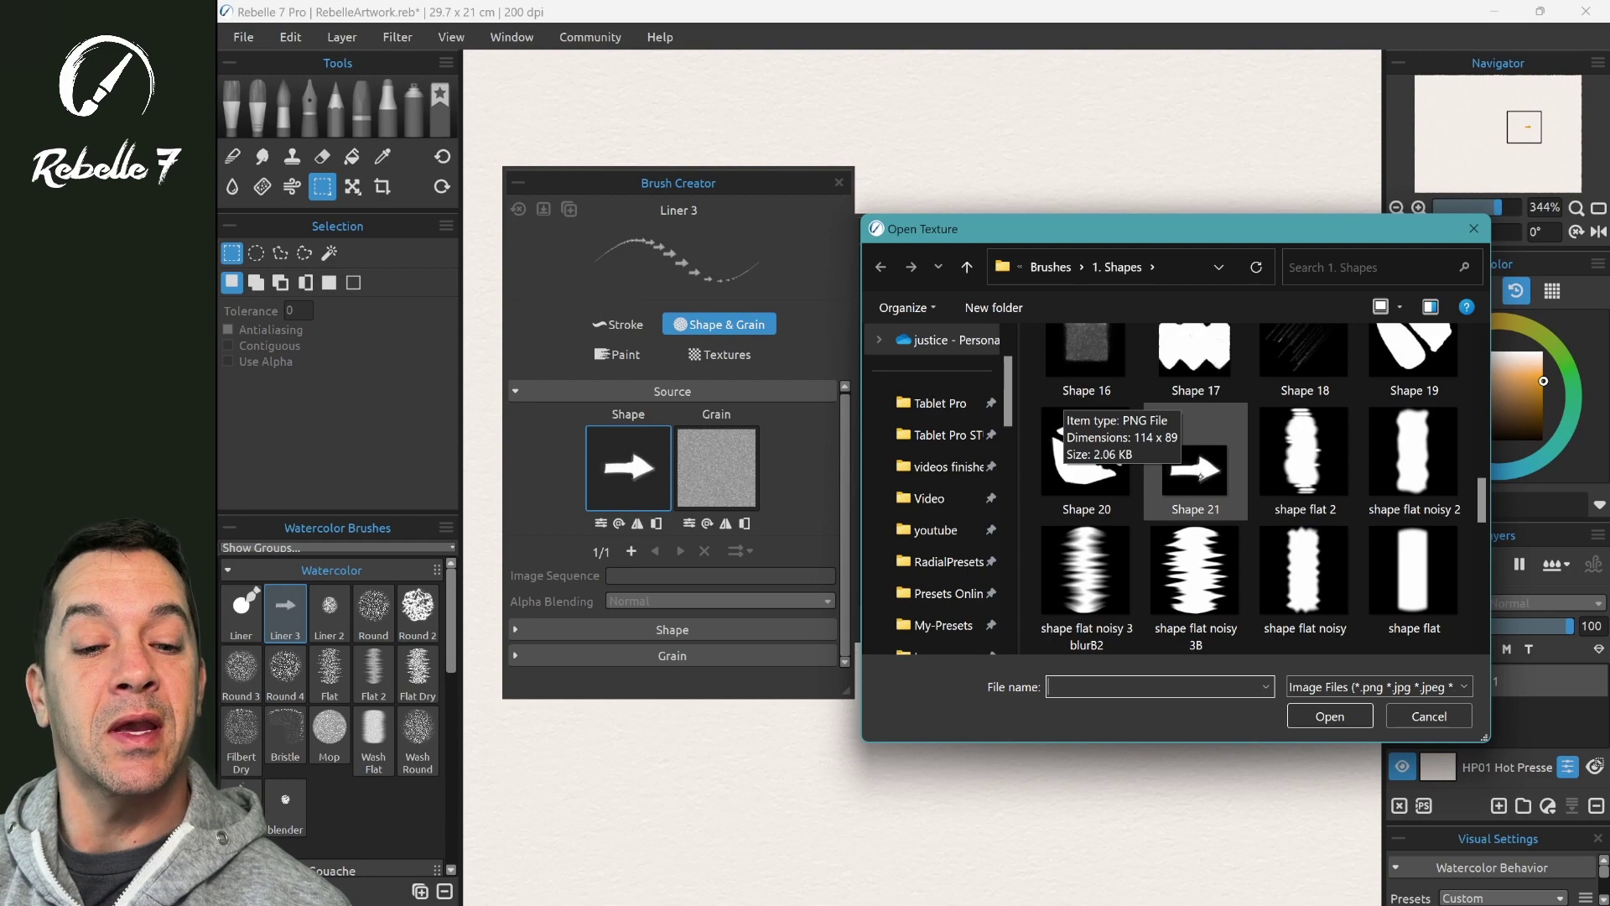
Close the texture import and image library without choosing an image, and set the arrow shape's texture scale to 126.
{"action": "left_click", "coordinate": [1429, 717]}
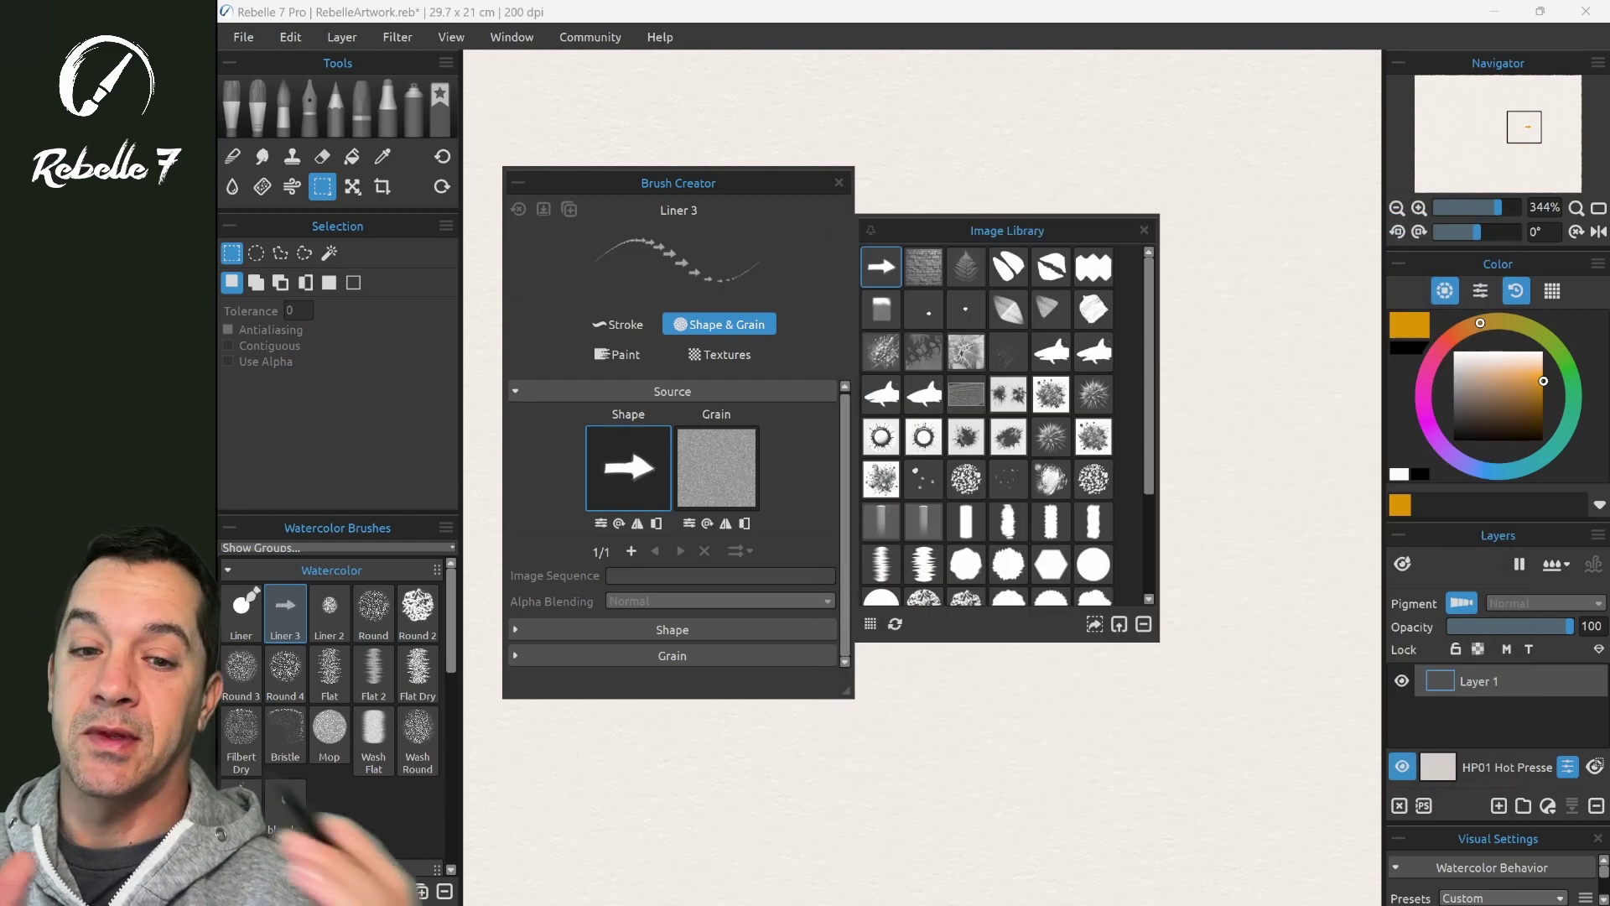
{"action": "left_click", "coordinate": [1144, 230]}
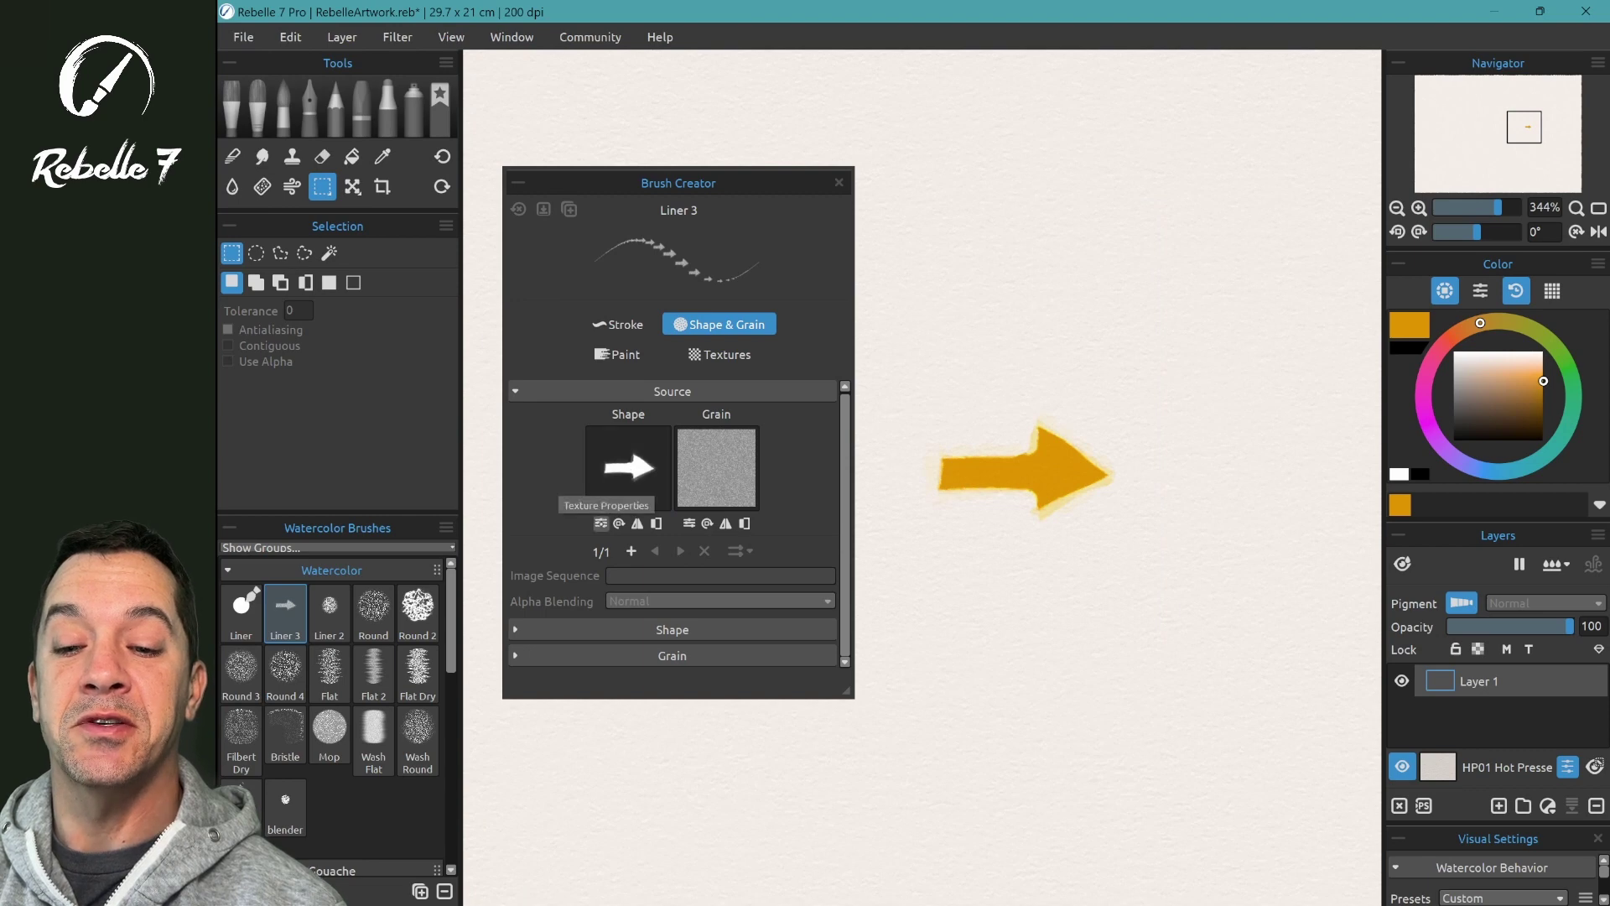
{"action": "left_click", "coordinate": [599, 525]}
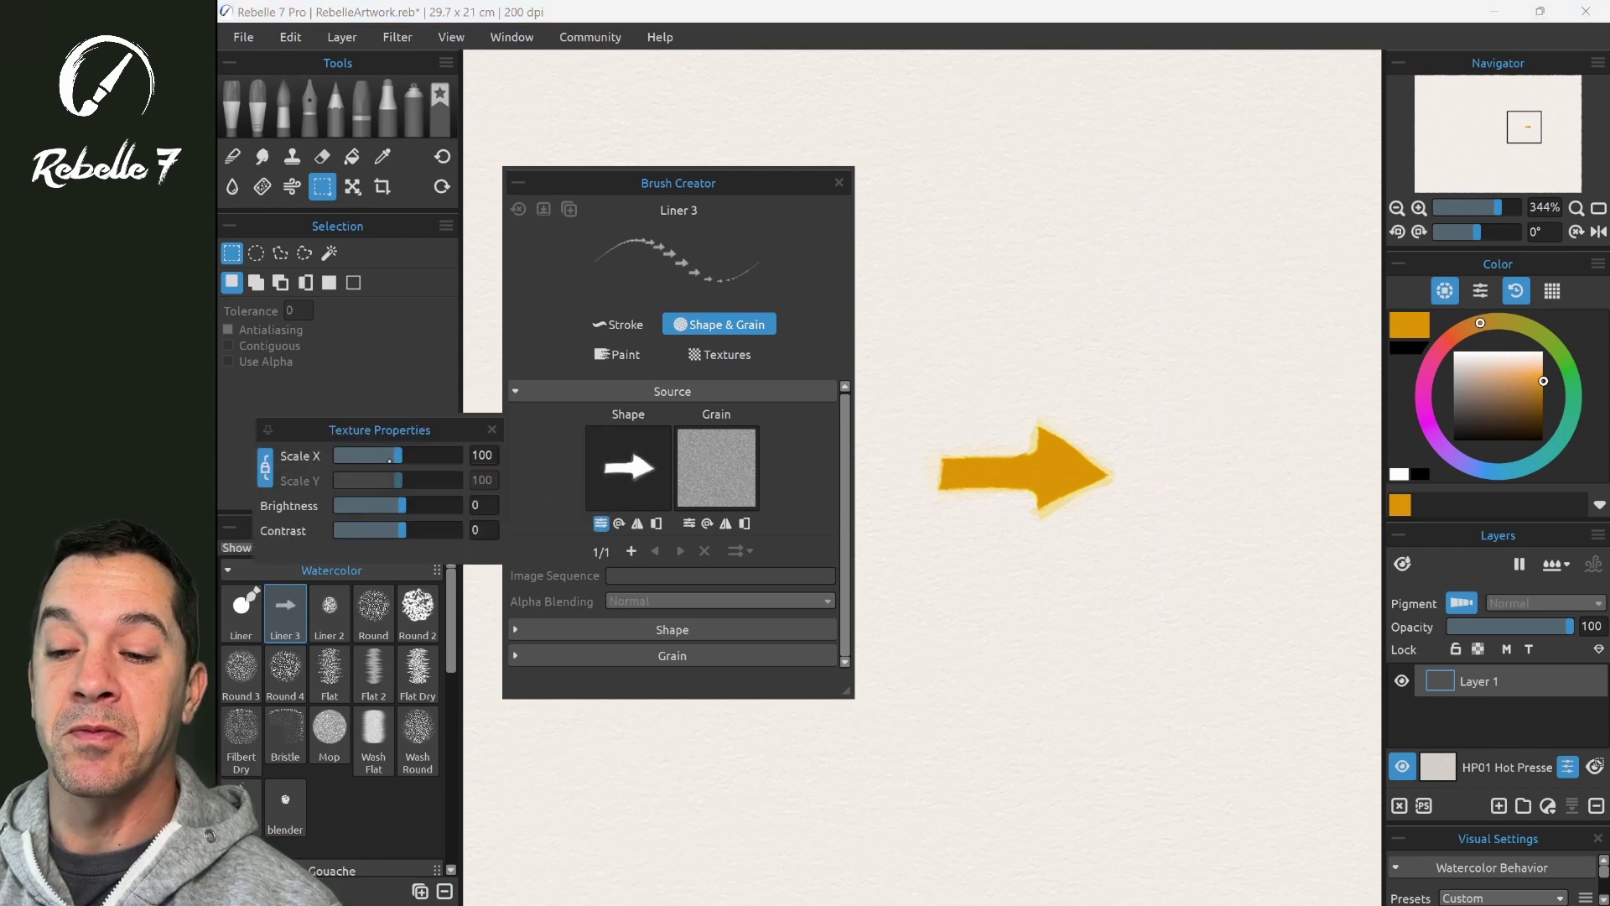
{"action": "left_click_drag", "start_coordinate": [390, 460], "coordinate": [401, 457]}
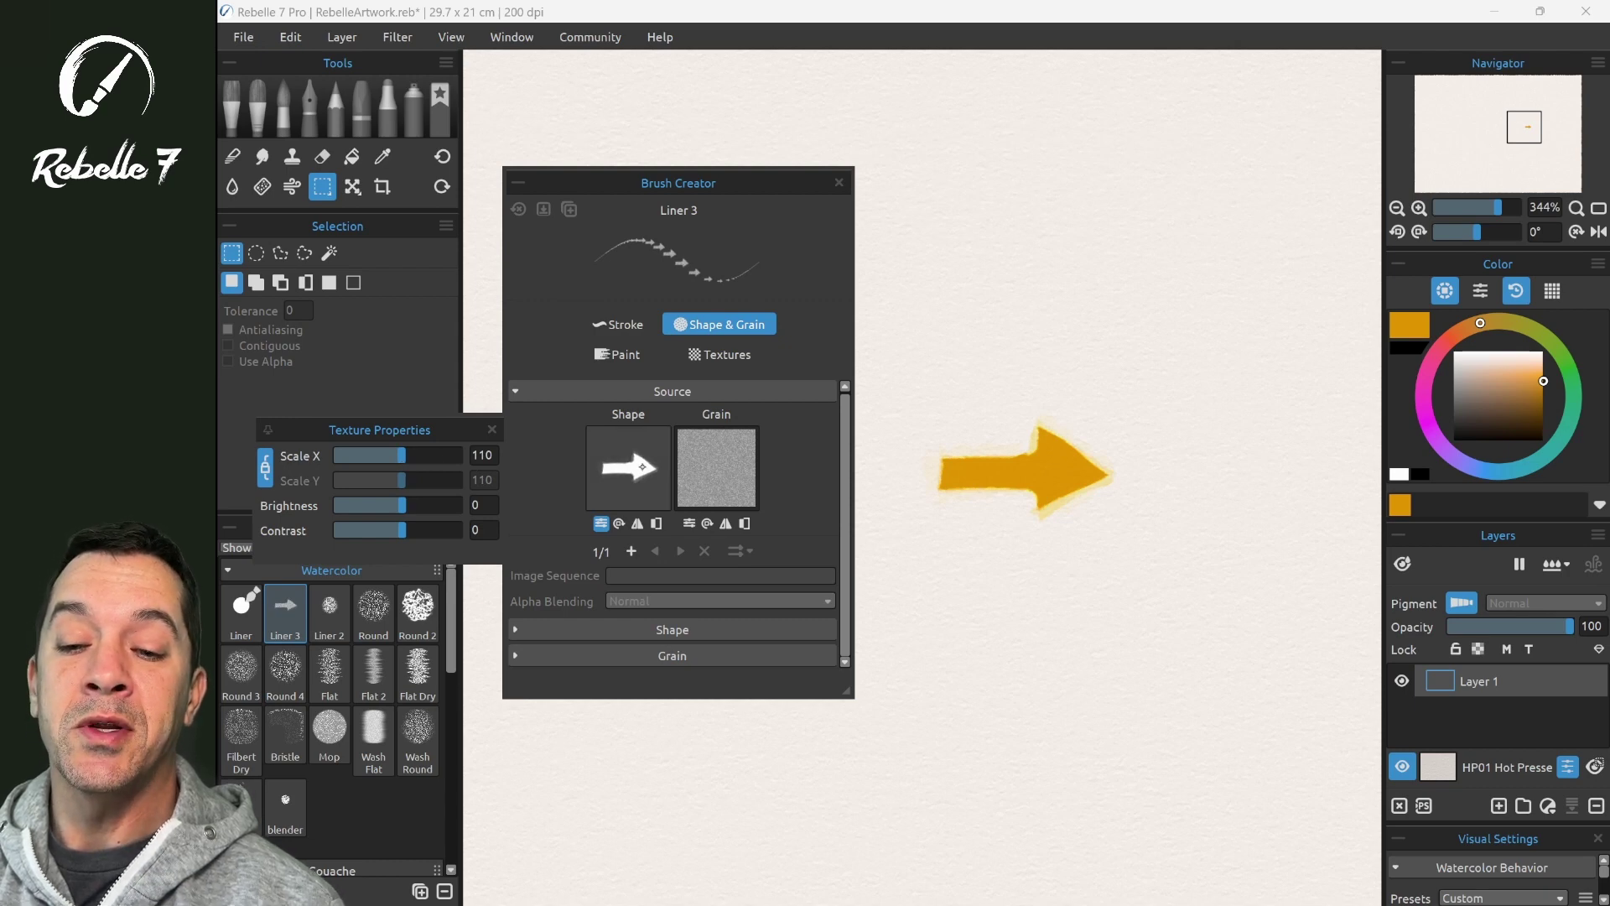
{"action": "left_click_drag", "start_coordinate": [402, 456], "coordinate": [406, 457]}
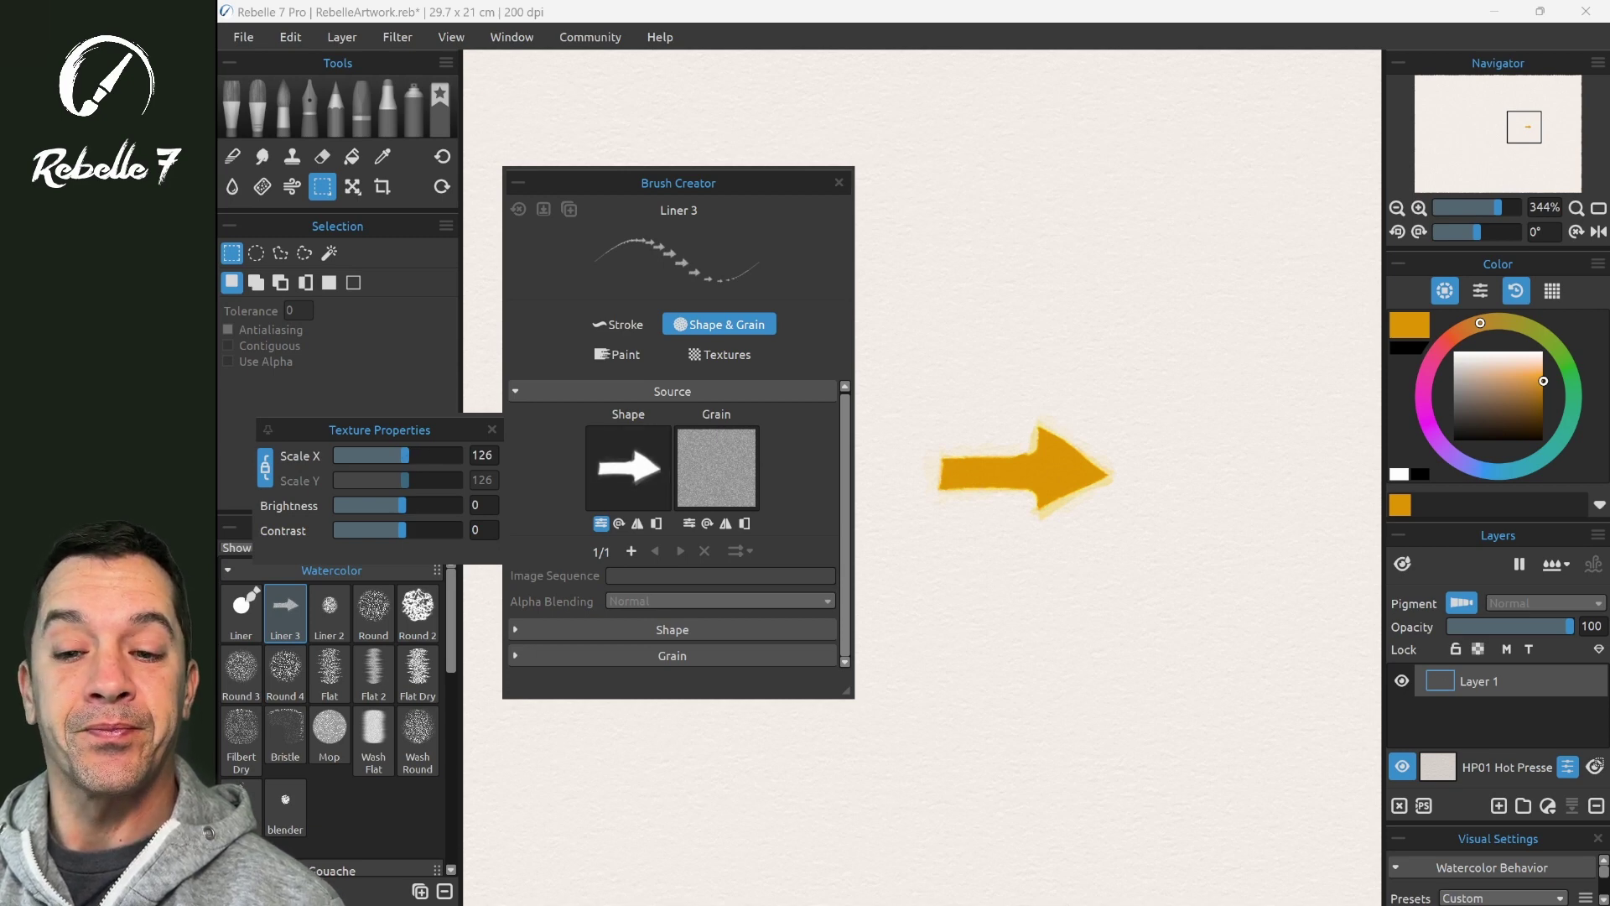
Switch Liner 3 from erasing to painting and paint two horizontal test strokes above the large orange arrow.
{"action": "left_click", "coordinate": [651, 324]}
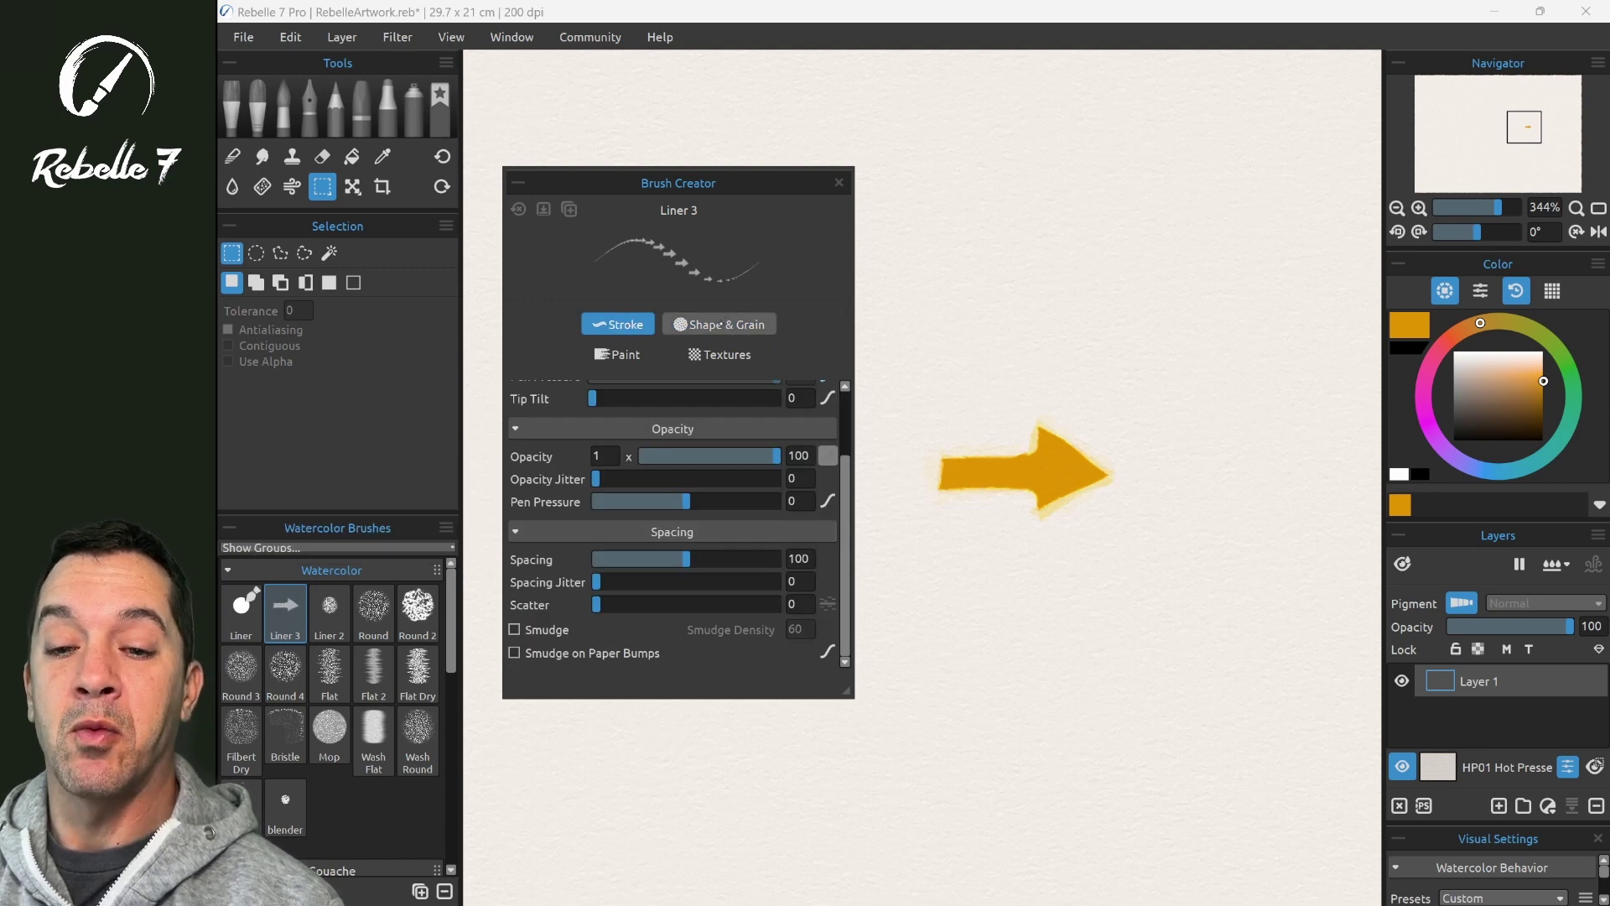
{"action": "left_click", "coordinate": [719, 325]}
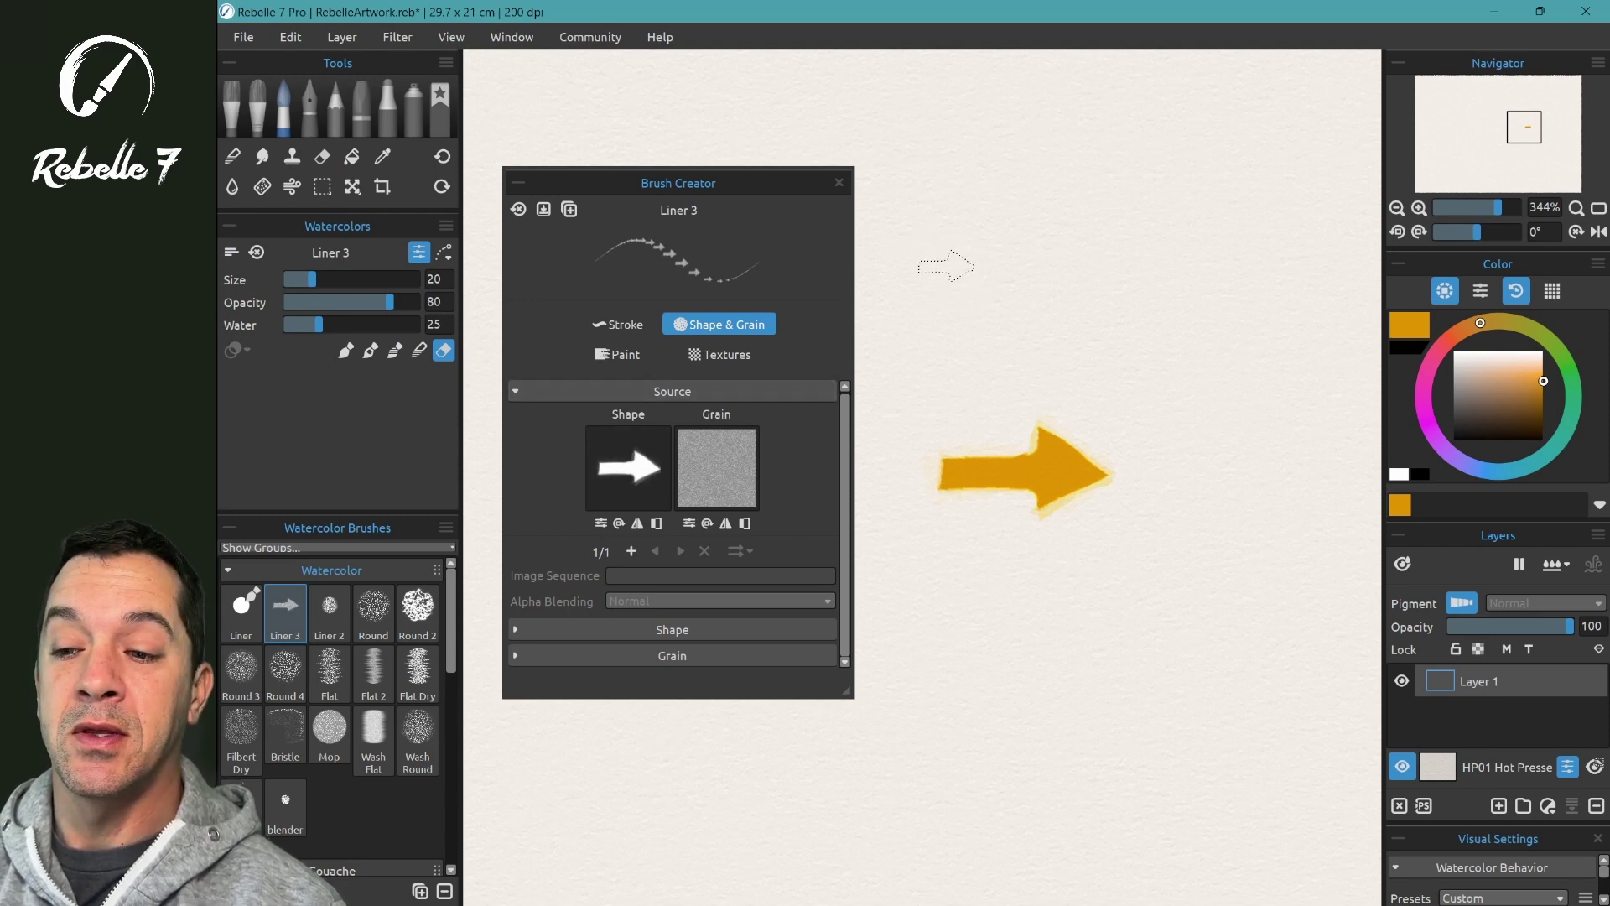
{"action": "key", "text": "2"}
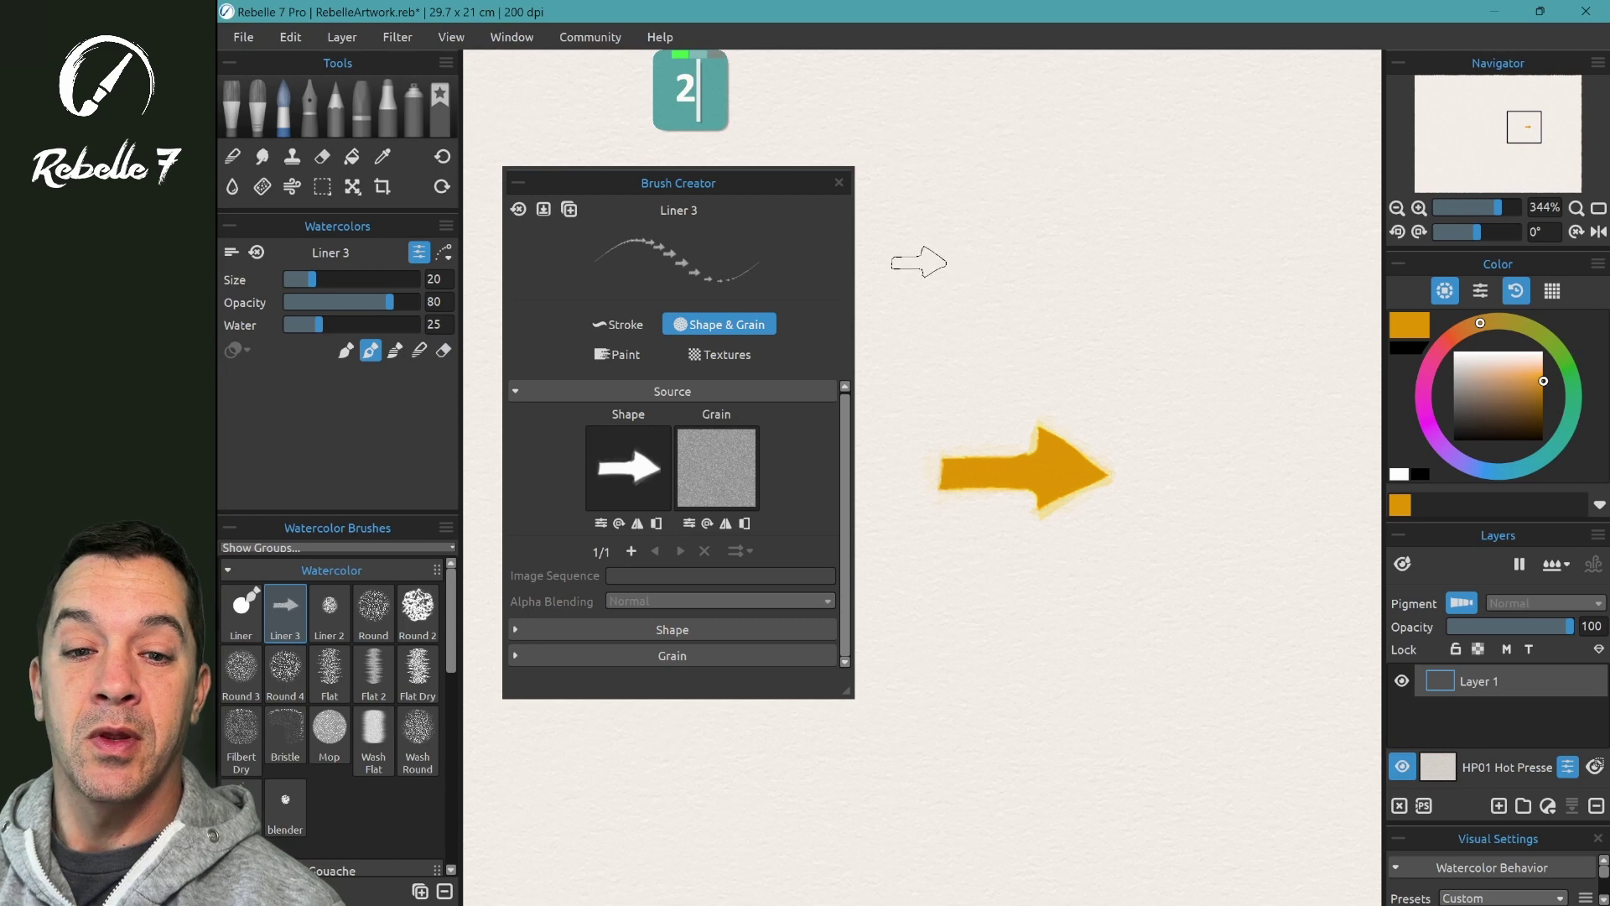
{"action": "left_click_drag", "start_coordinate": [928, 262], "coordinate": [1351, 260]}
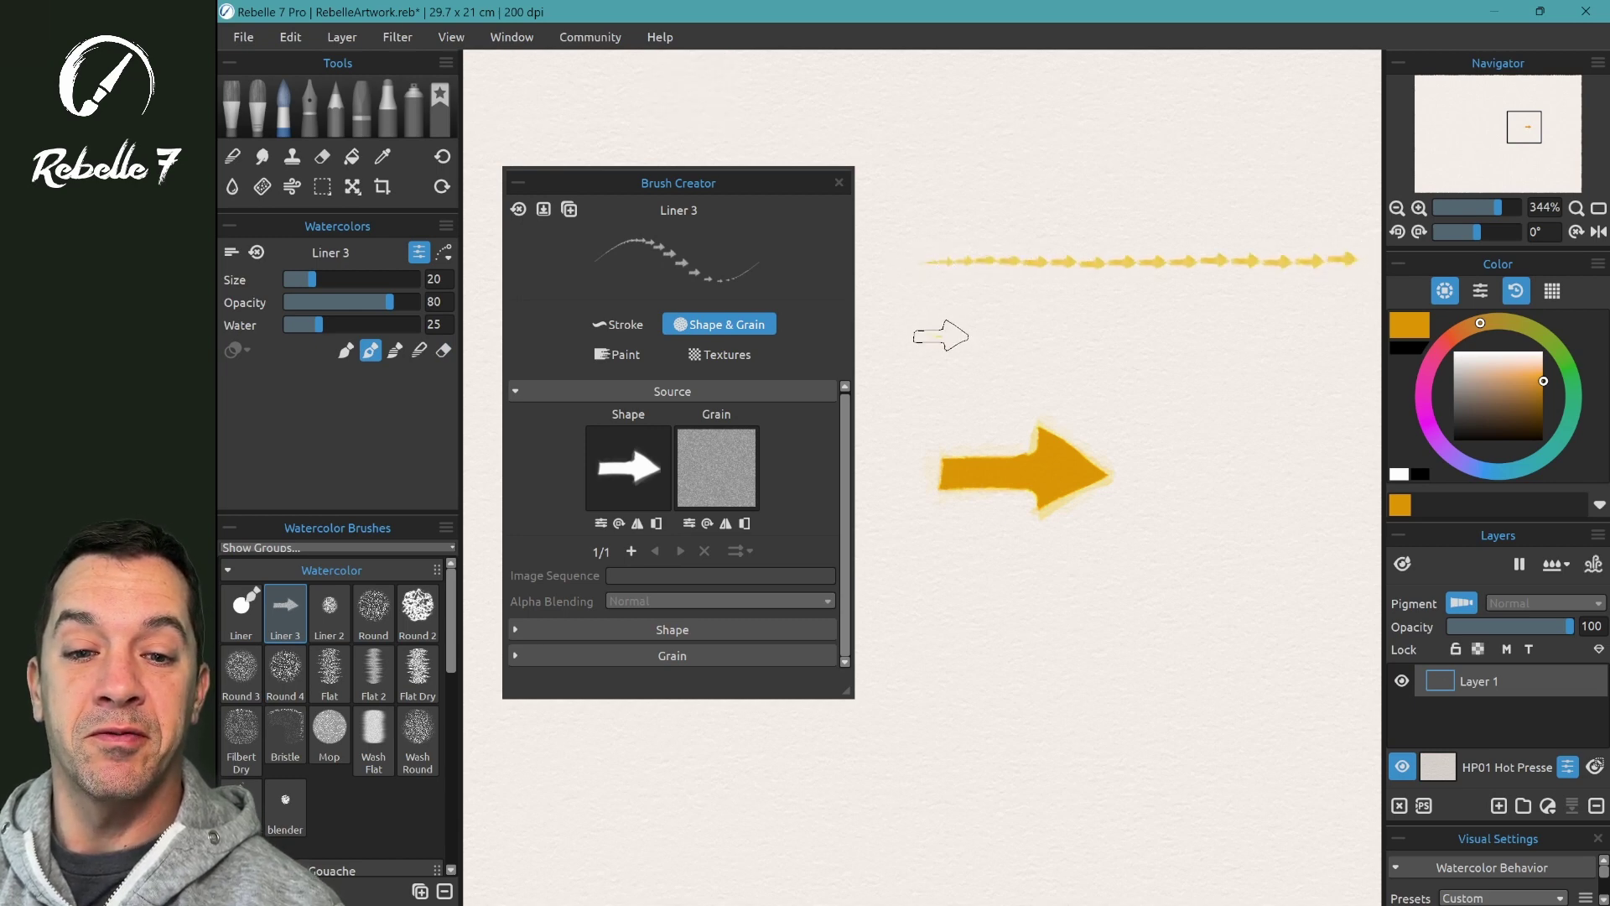
{"action": "left_click_drag", "start_coordinate": [935, 336], "coordinate": [1327, 331]}
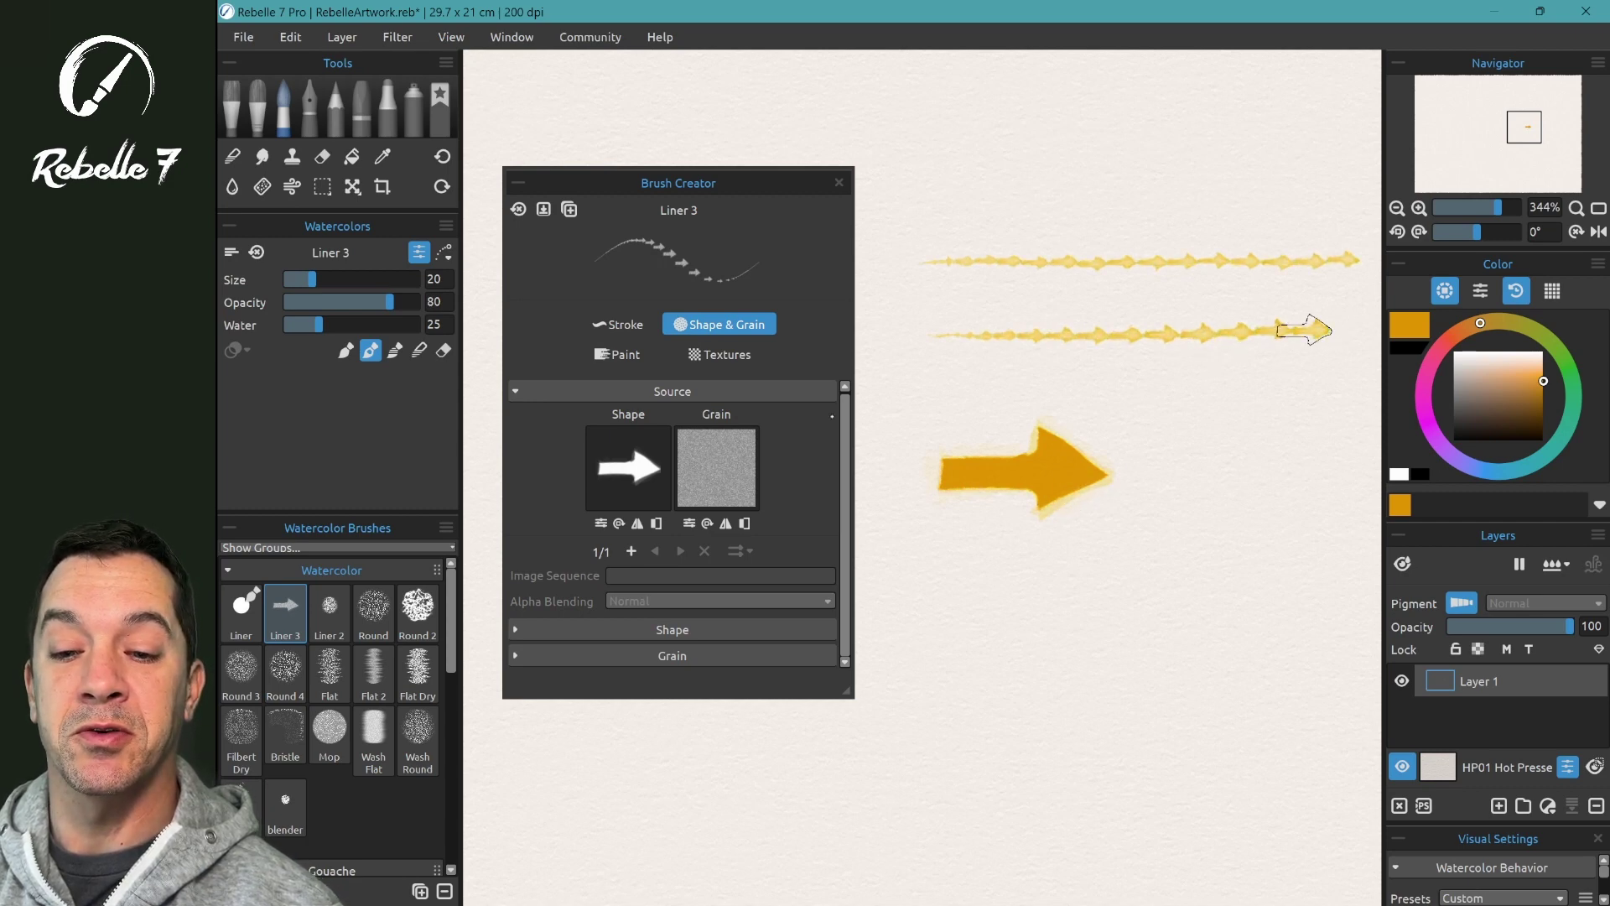
Set the pen pressure influence on Liner 3's stroke size to 0 and close the size curve.
{"action": "left_click", "coordinate": [618, 323]}
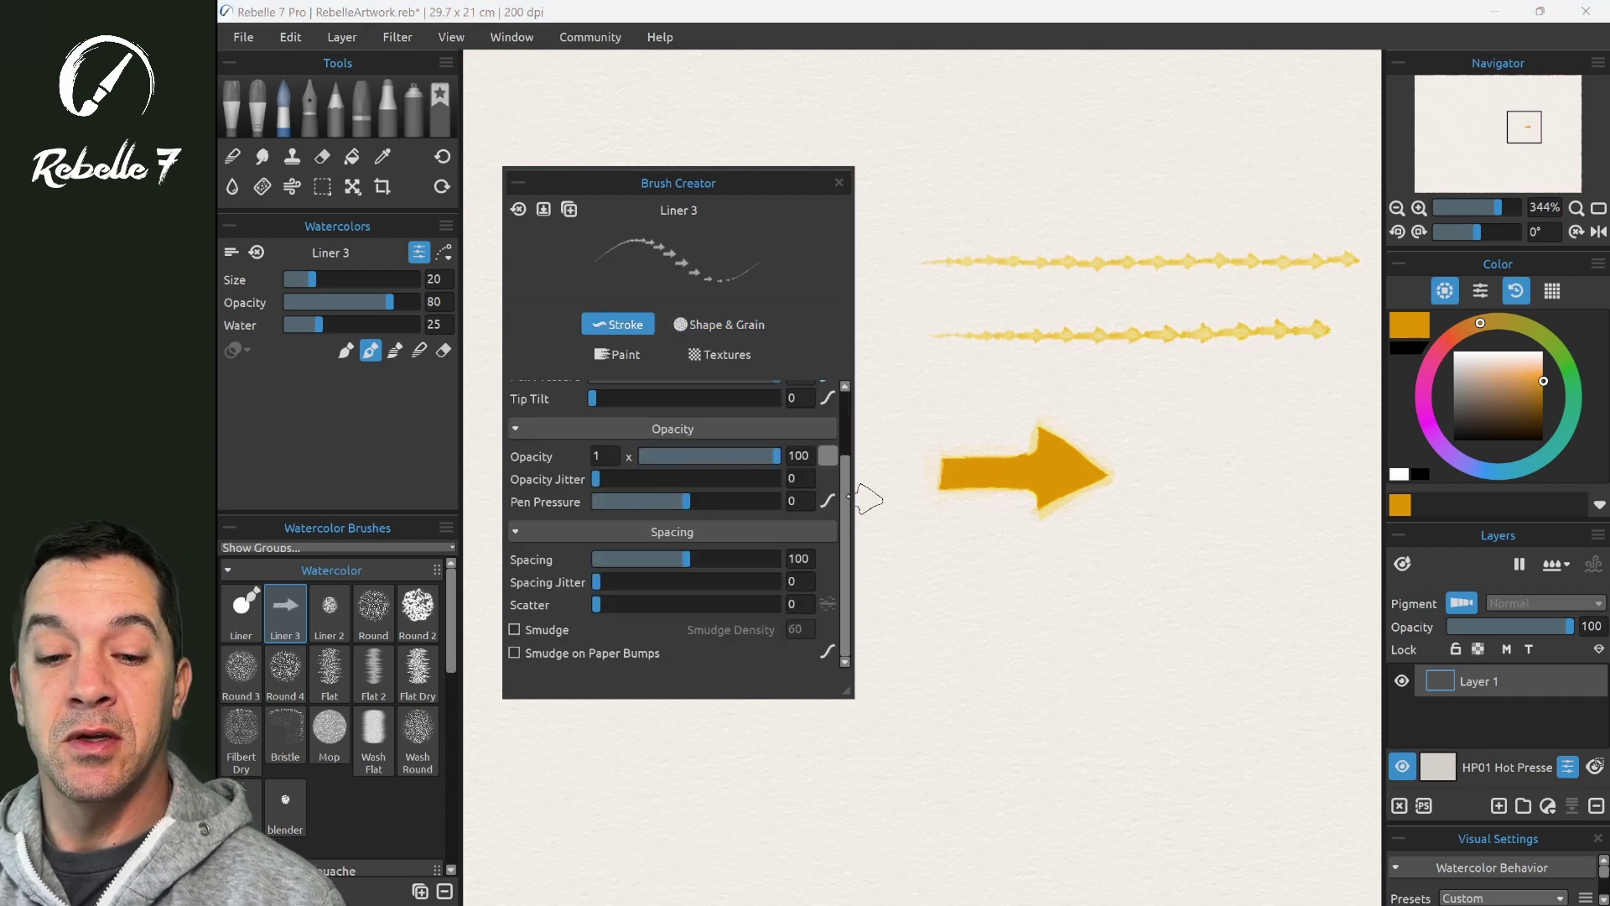
{"action": "scroll", "coordinate": [864, 498], "scroll_direction": "up", "scroll_amount": 2}
{"action": "scroll", "coordinate": [864, 498], "scroll_direction": "up", "scroll_amount": 1}
{"action": "left_click", "coordinate": [827, 467]}
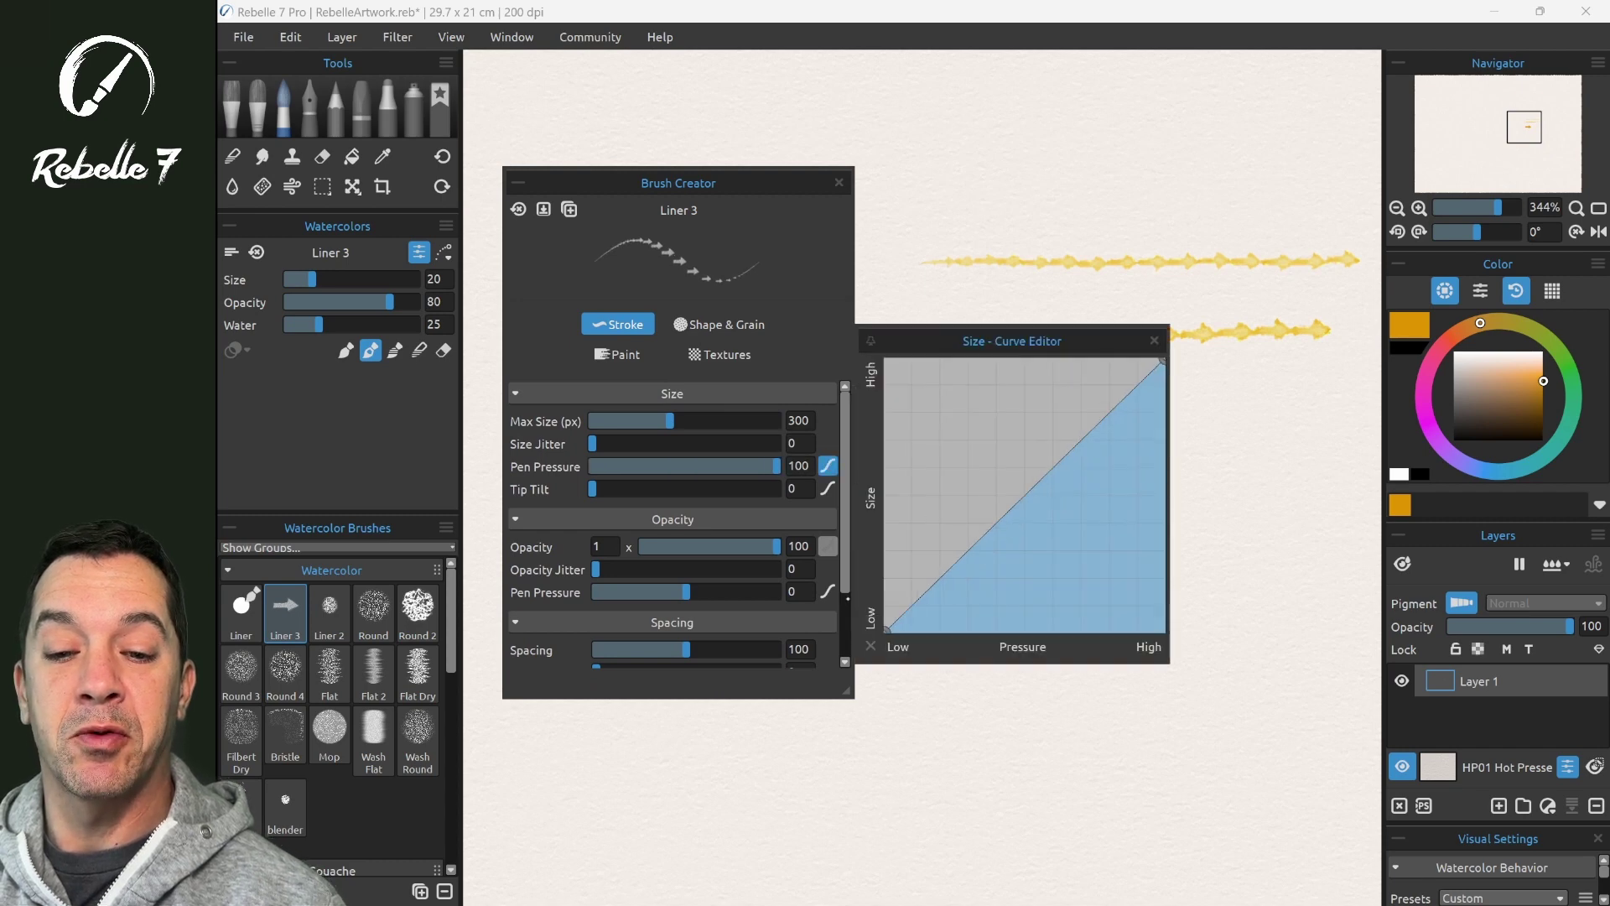
{"action": "mouse_move", "coordinate": [777, 466]}
{"action": "left_mouse_down"}
{"action": "mouse_move", "coordinate": [685, 466]}
{"action": "mouse_move", "coordinate": [763, 471]}
{"action": "left_mouse_up"}
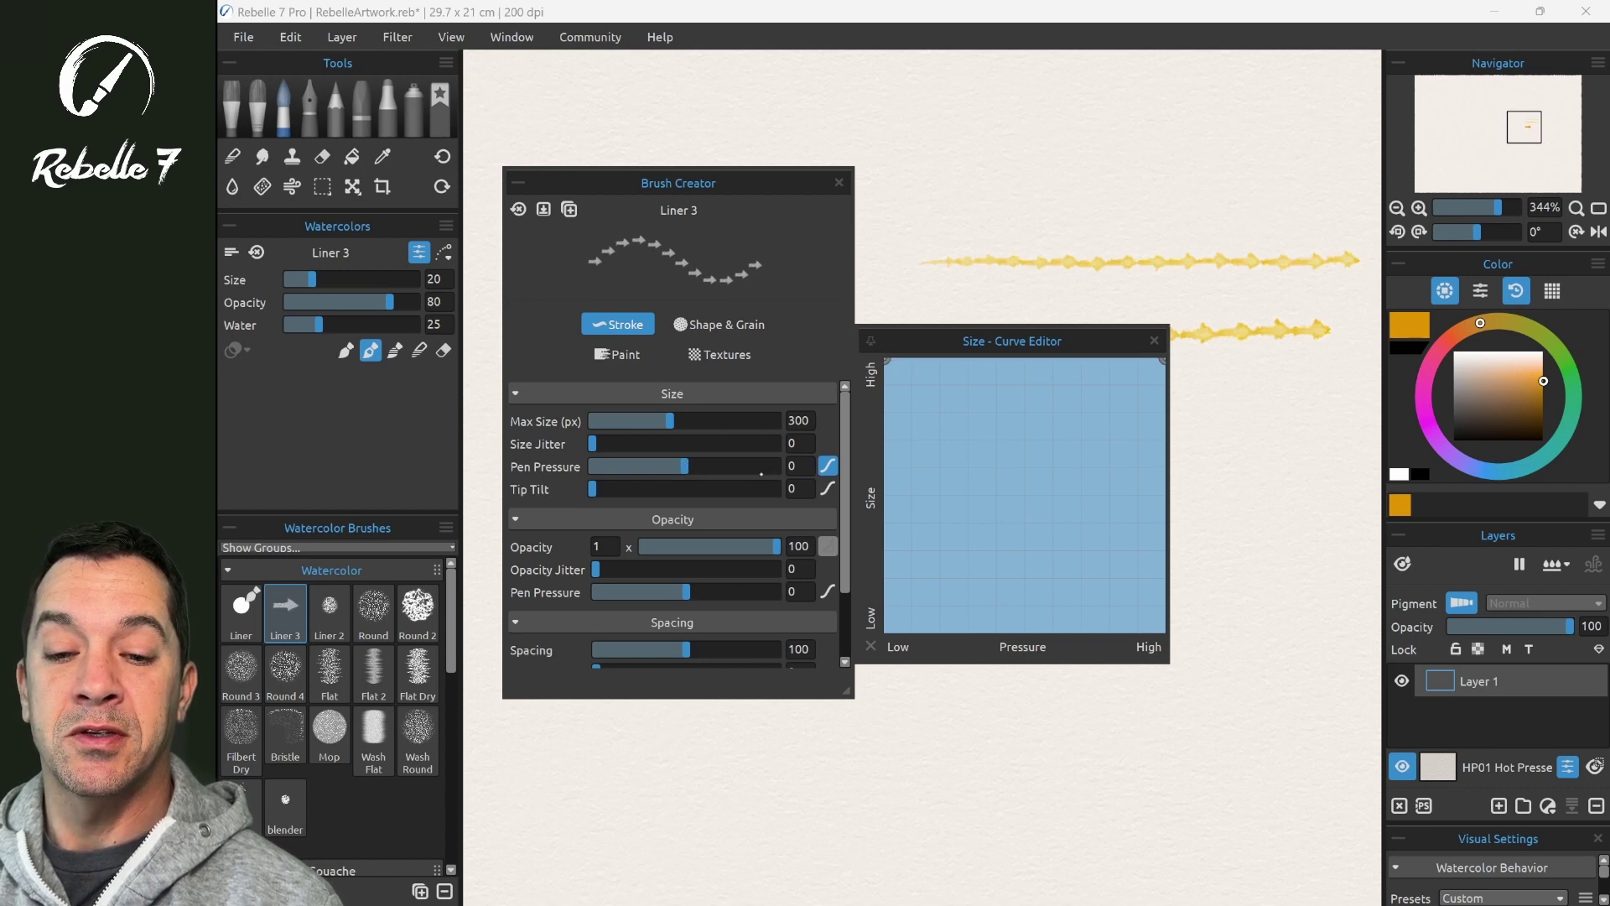
{"action": "left_click", "coordinate": [1154, 340]}
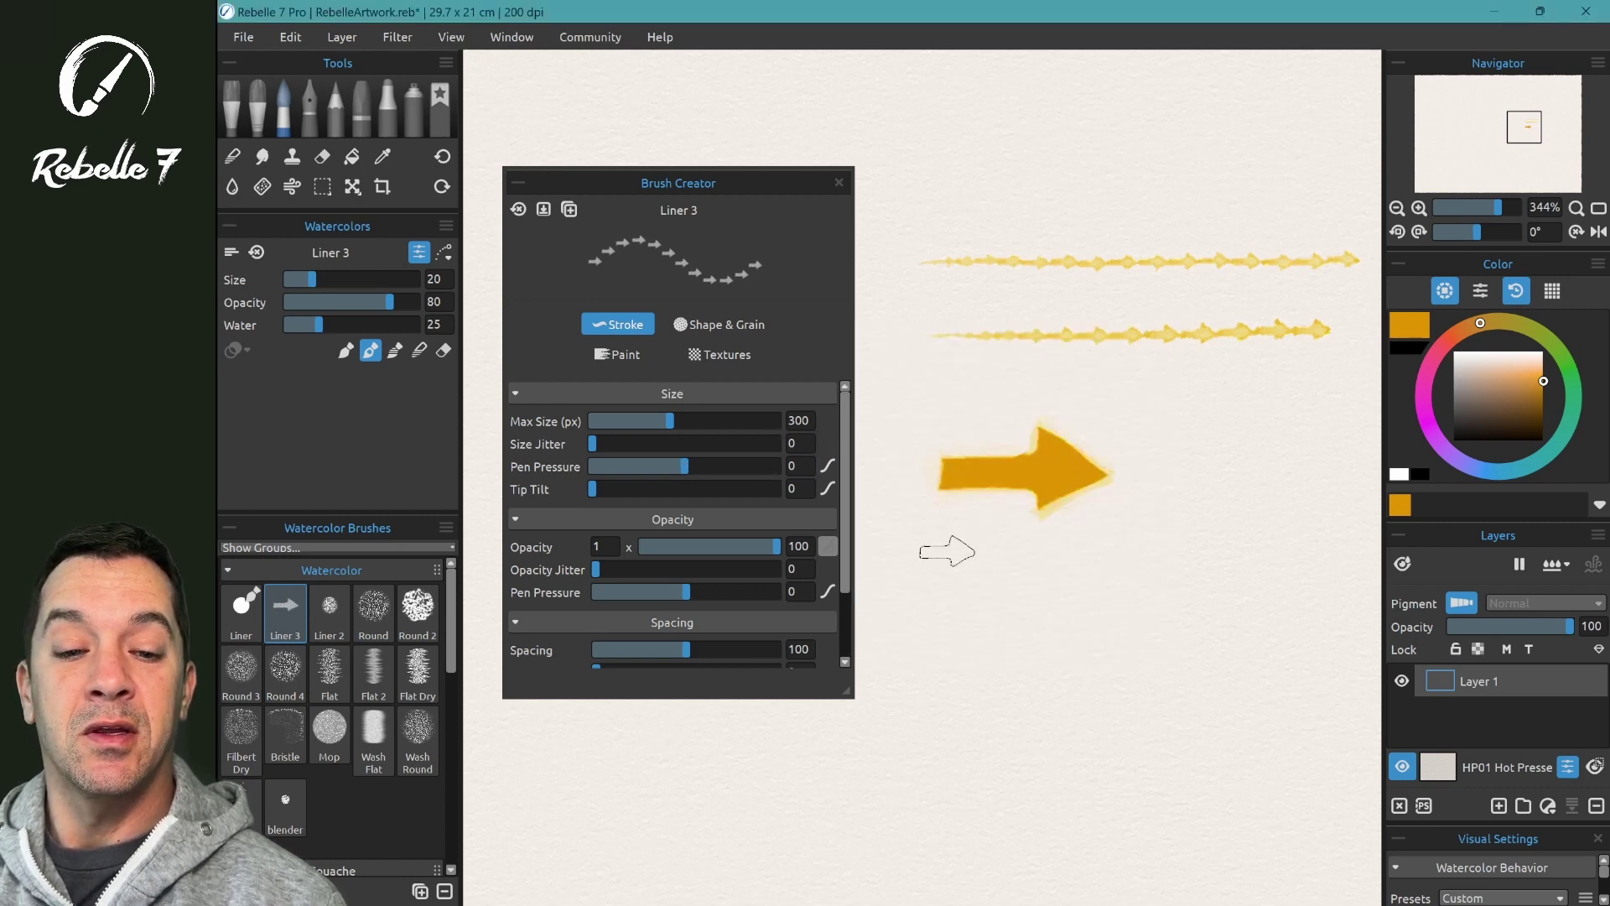
Paint two horizontal test strokes of uniformly sized arrows below the large orange arrow.
{"action": "left_click_drag", "start_coordinate": [925, 595], "coordinate": [1300, 592]}
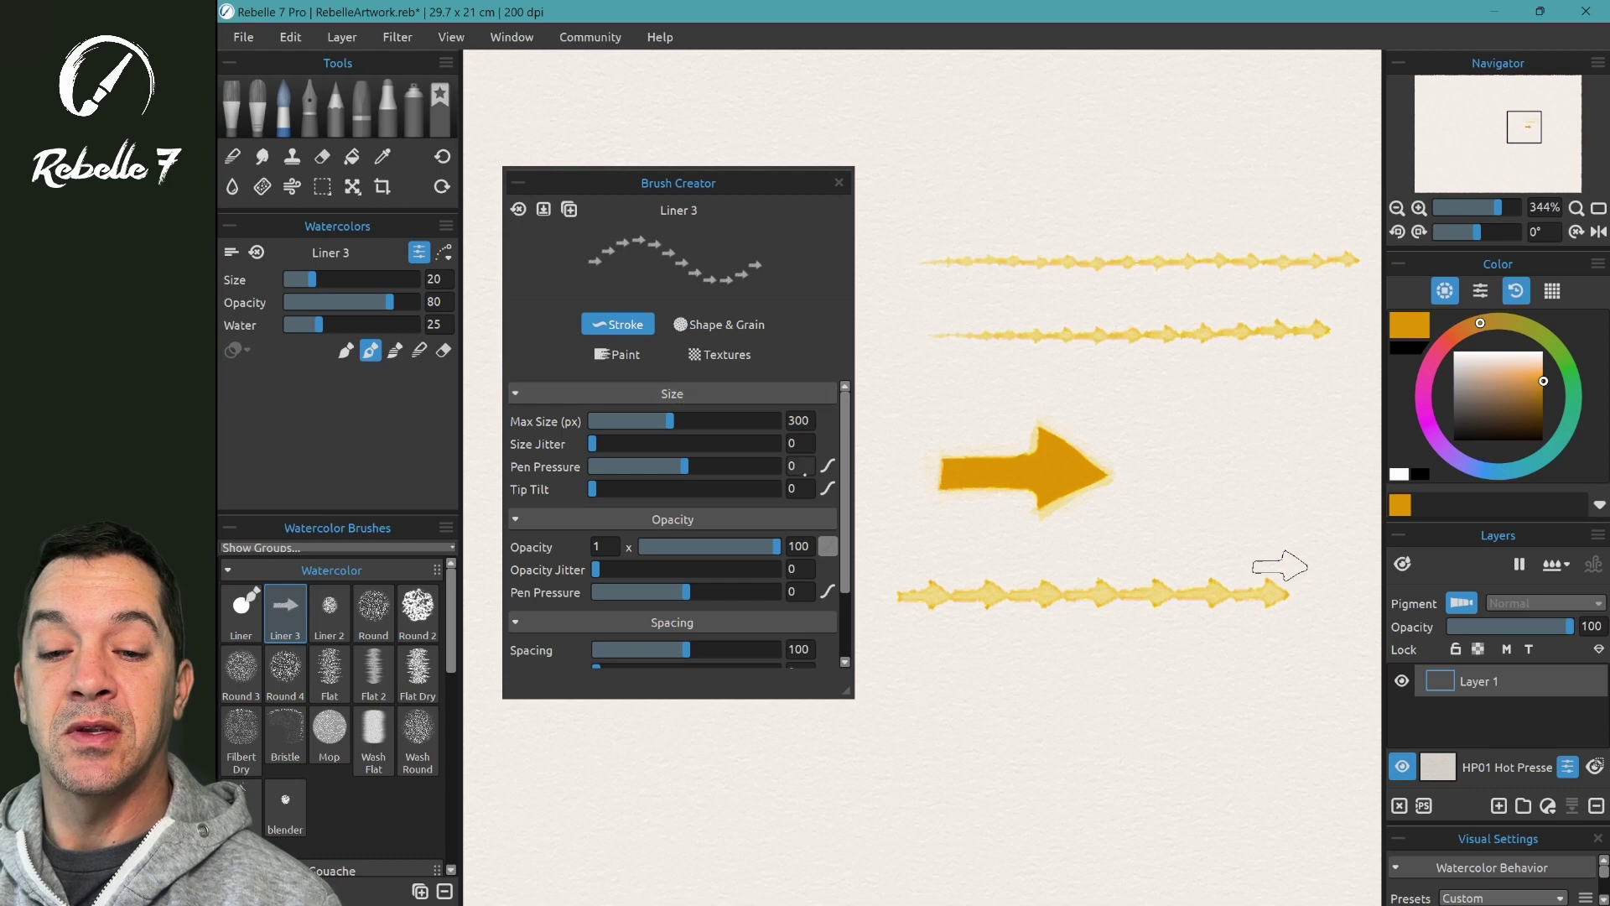
{"action": "left_click", "coordinate": [719, 324]}
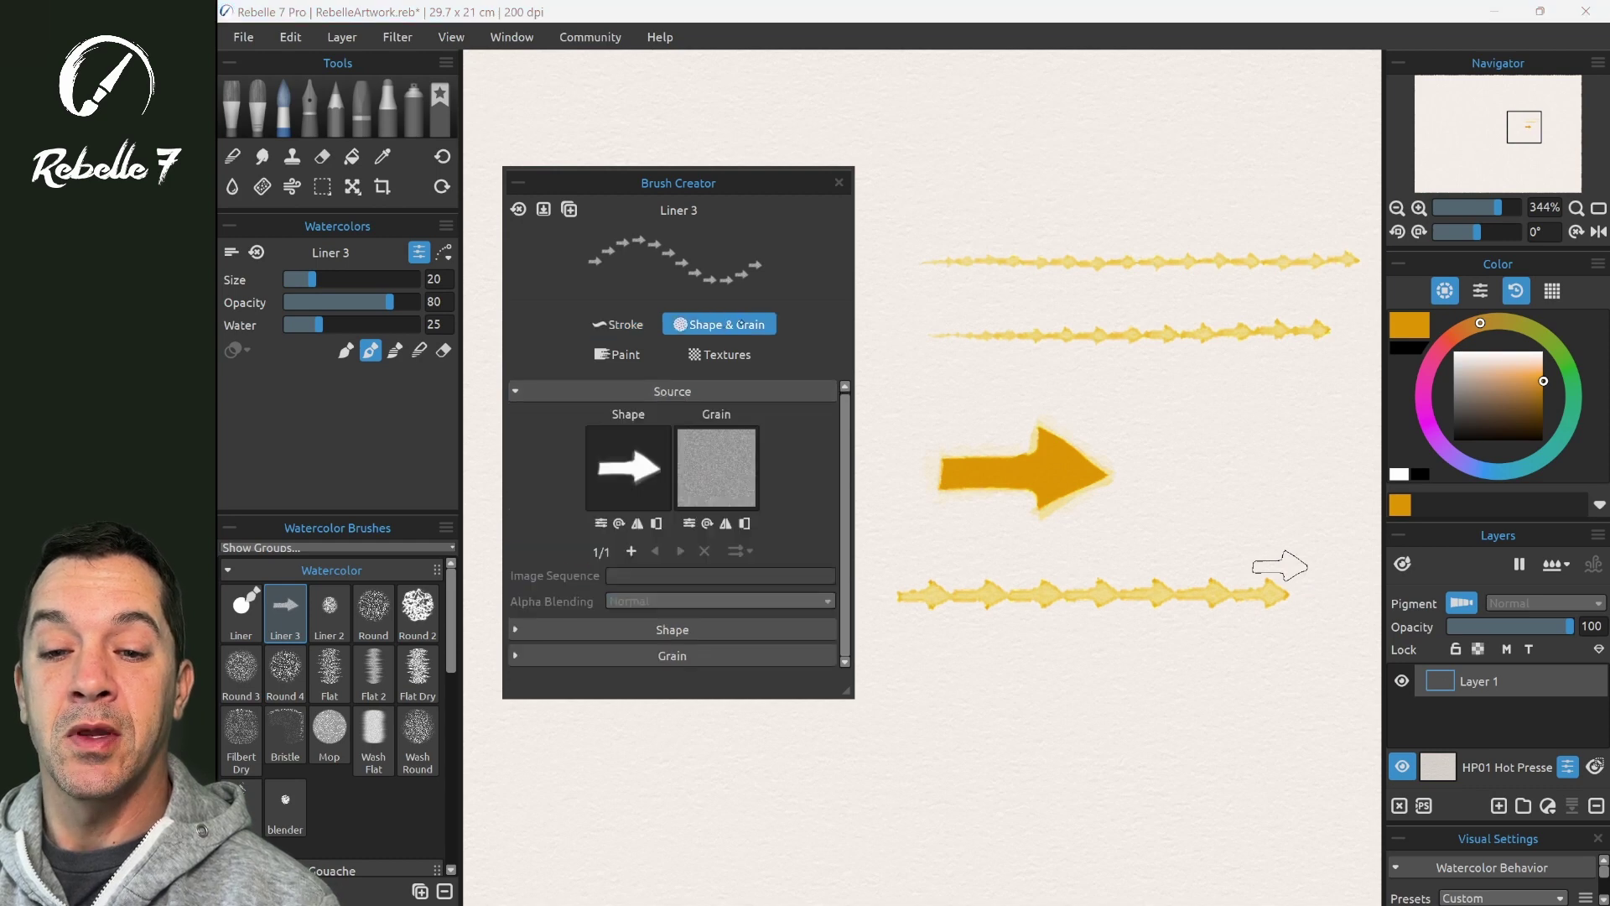
{"action": "scroll", "coordinate": [1104, 721], "scroll_direction": "down", "scroll_amount": 3}
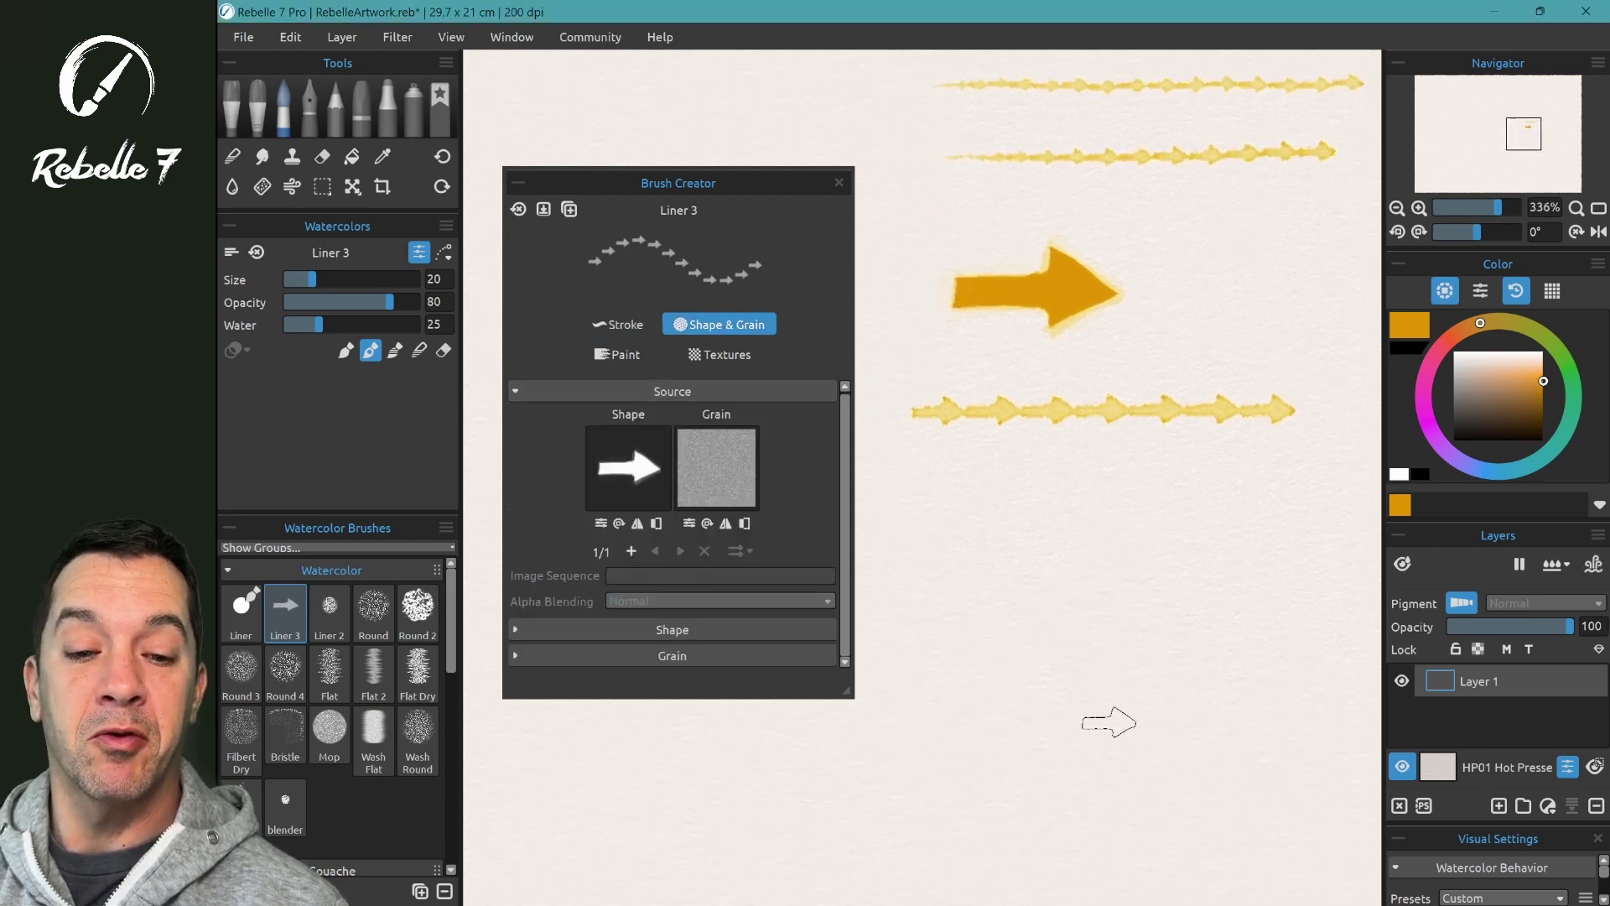
{"action": "left_click_drag", "start_coordinate": [938, 469], "coordinate": [1346, 479]}
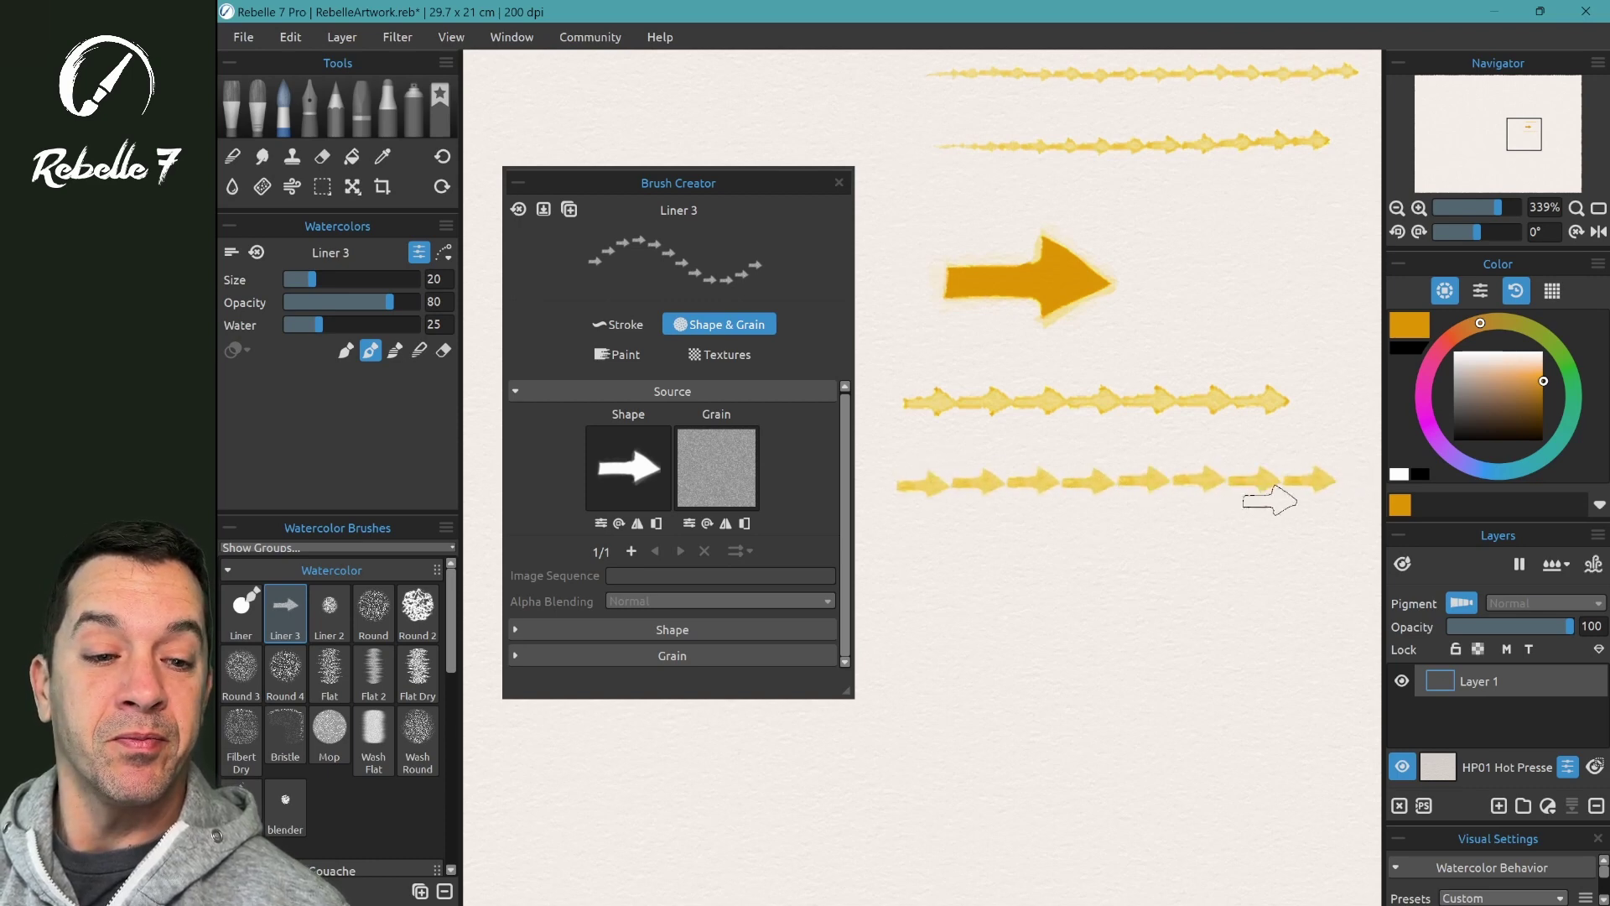
Set the brush's water to 1 and paint two more horizontal arrow strokes below the previous ones.
{"action": "left_click_drag", "start_coordinate": [319, 327], "coordinate": [275, 326]}
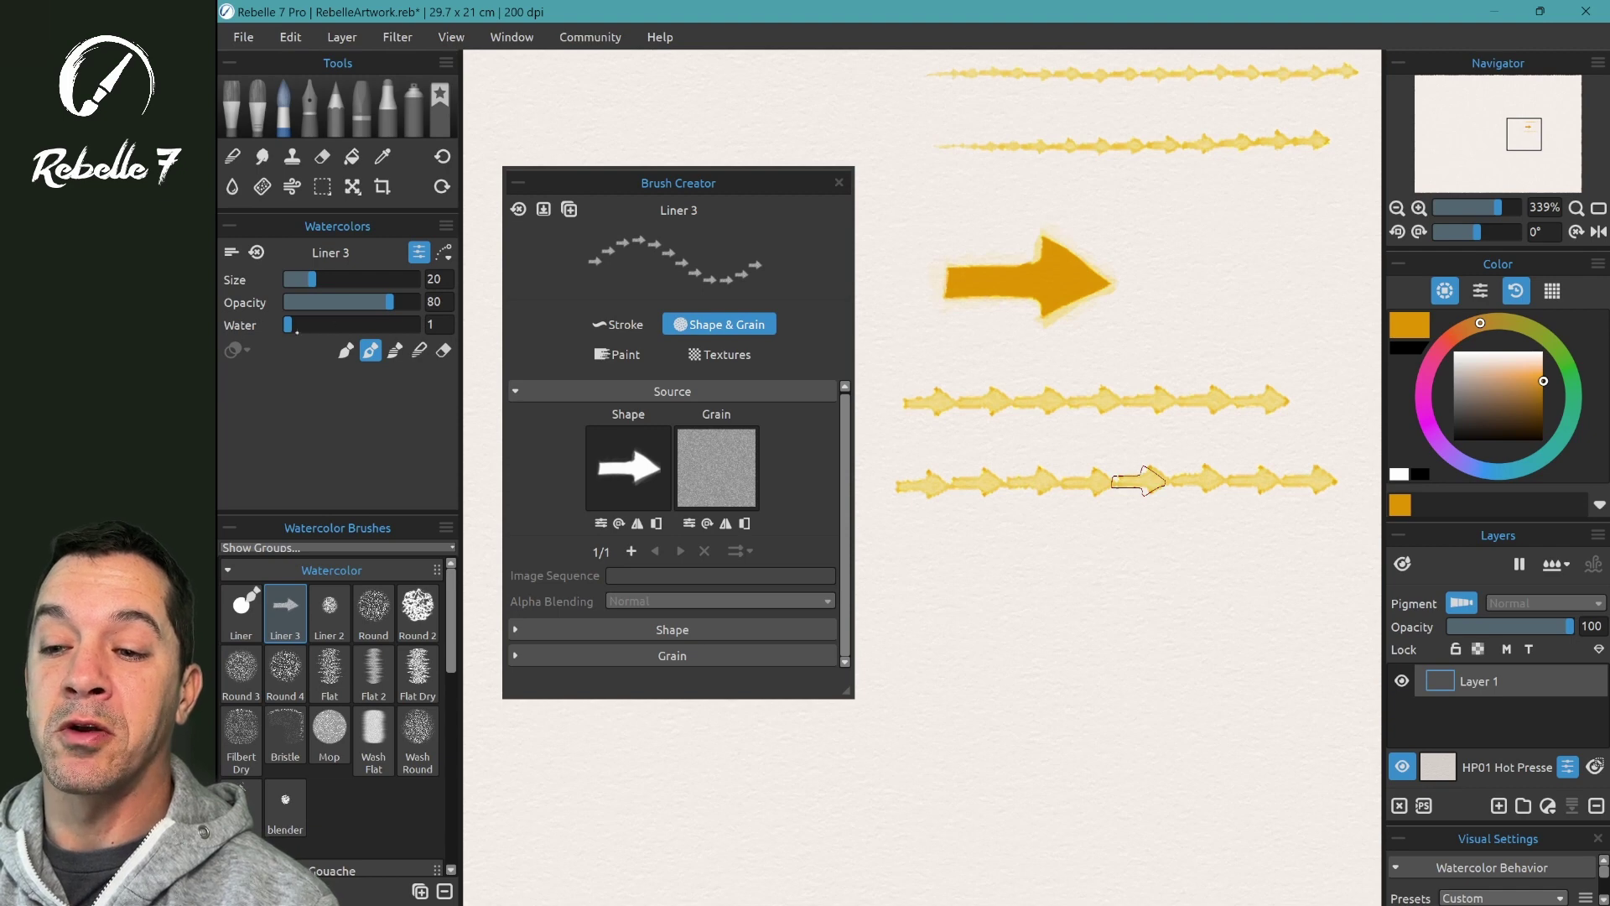
{"action": "left_click_drag", "start_coordinate": [910, 575], "coordinate": [1375, 572]}
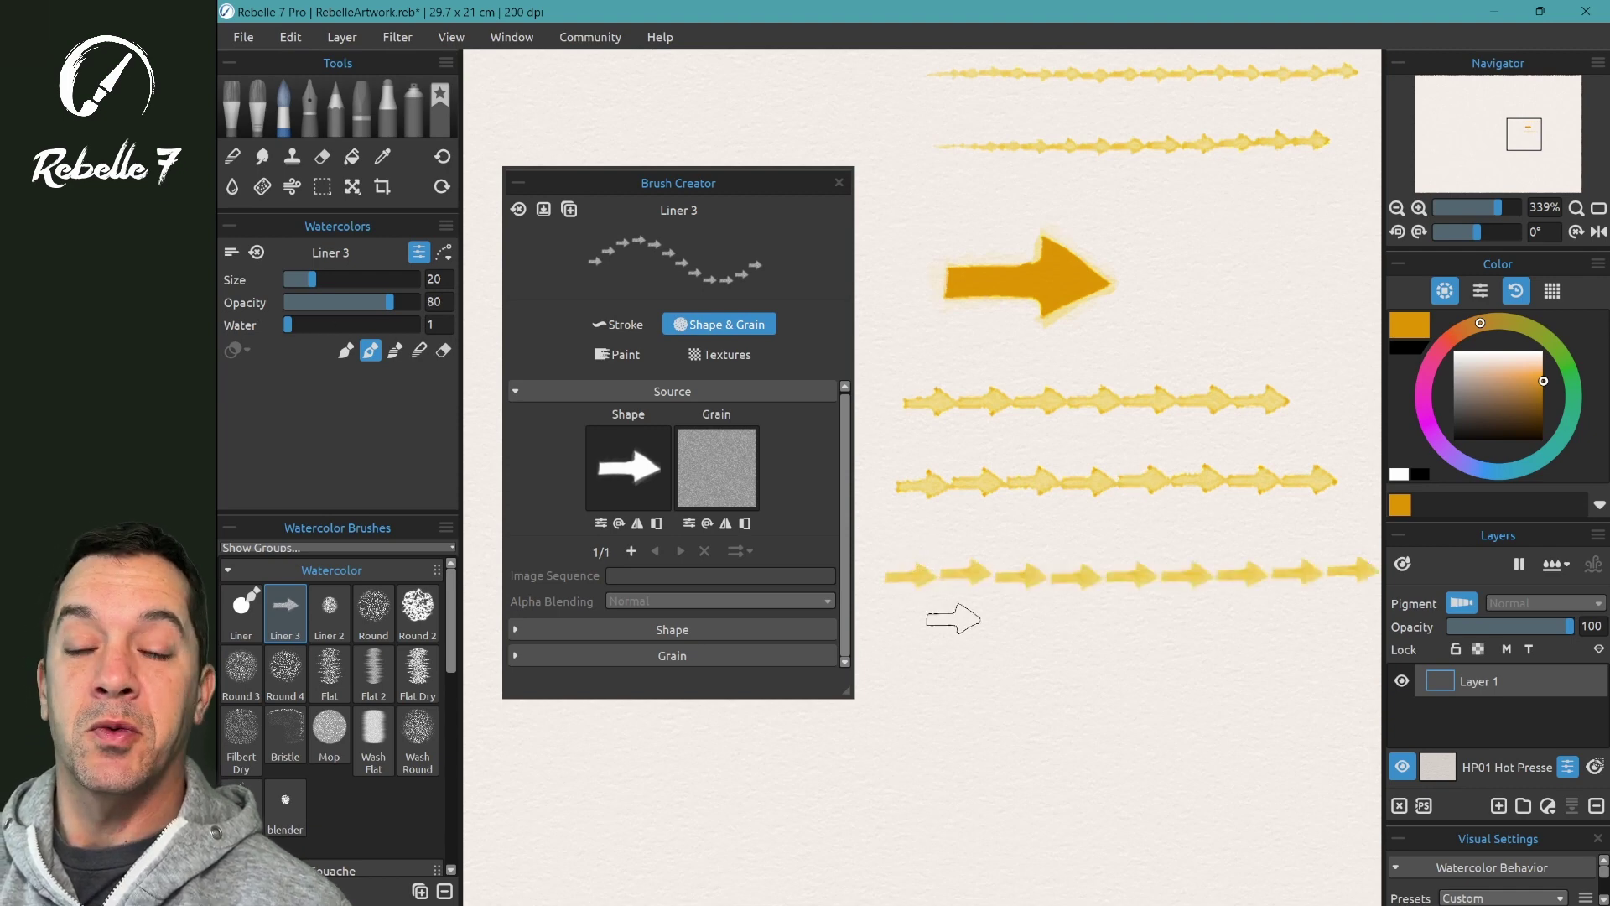
{"action": "left_click_drag", "start_coordinate": [904, 641], "coordinate": [1315, 639]}
{"action": "scroll", "coordinate": [1258, 514], "scroll_direction": "up", "scroll_amount": 5}
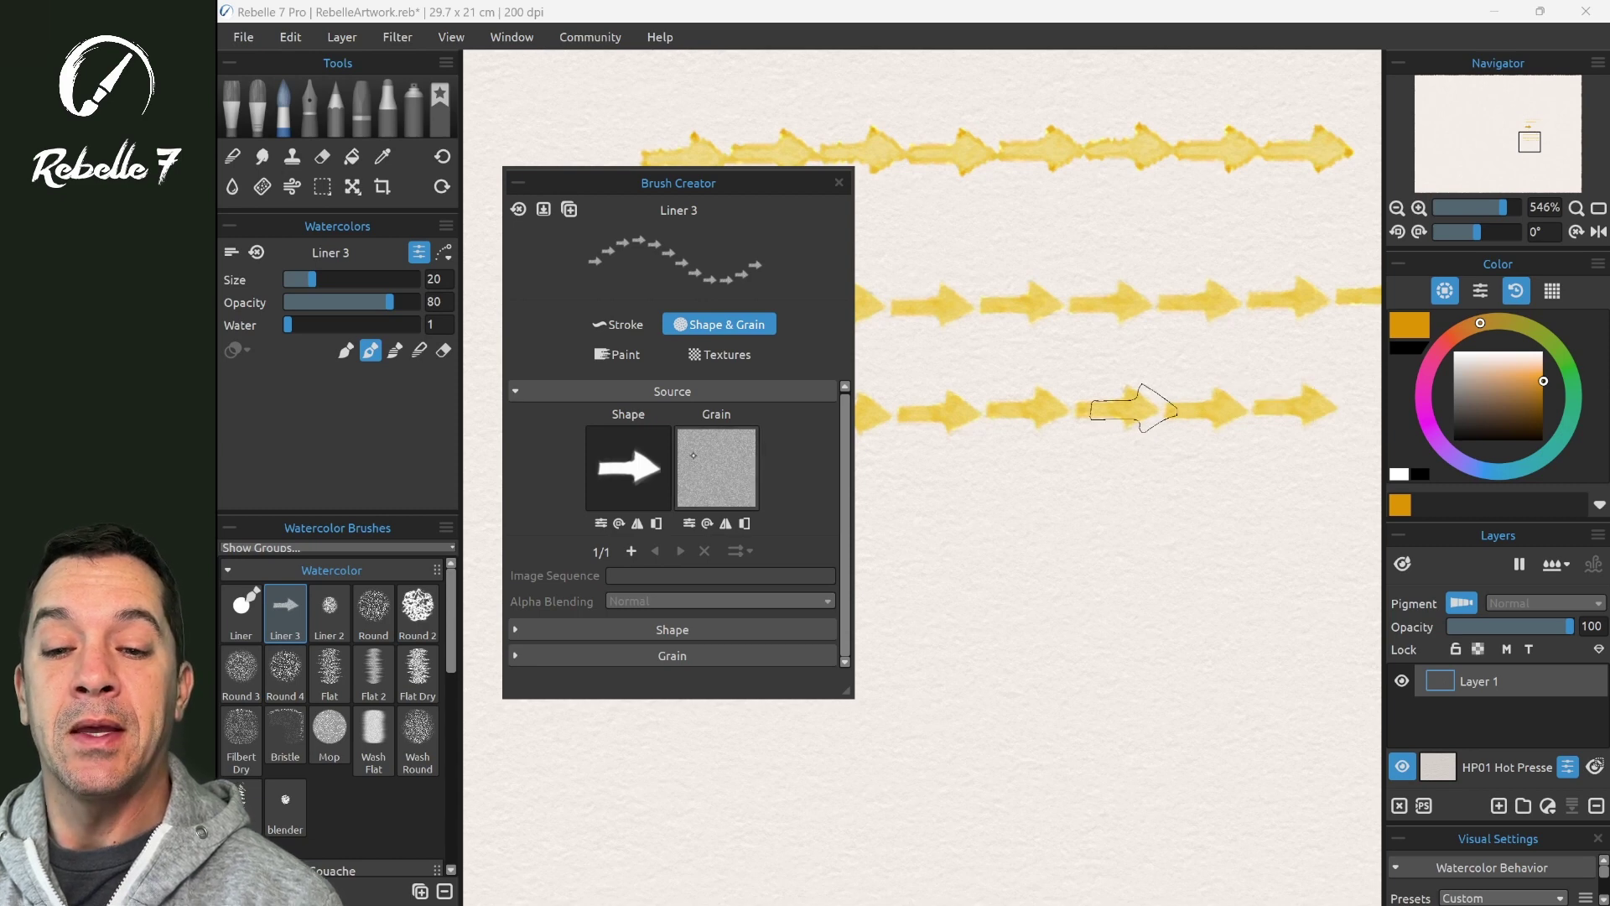
Replace Liner 3's grain image with the solid white "grain plain 255" texture.
{"action": "left_click", "coordinate": [715, 463]}
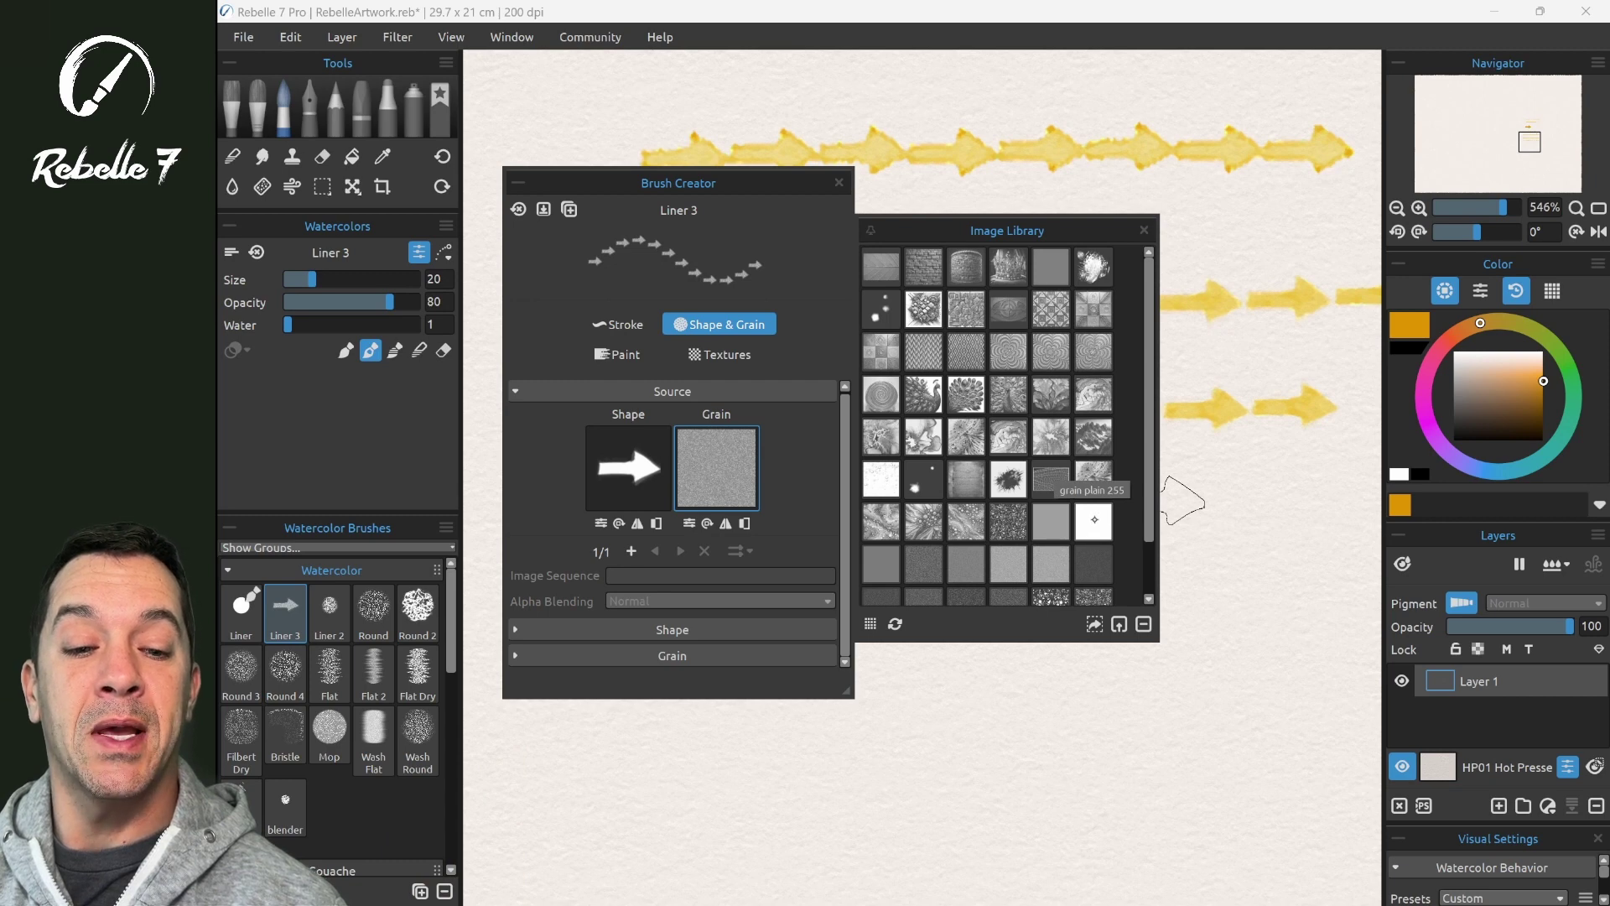
{"action": "left_click", "coordinate": [1095, 520]}
{"action": "left_click", "coordinate": [1144, 230]}
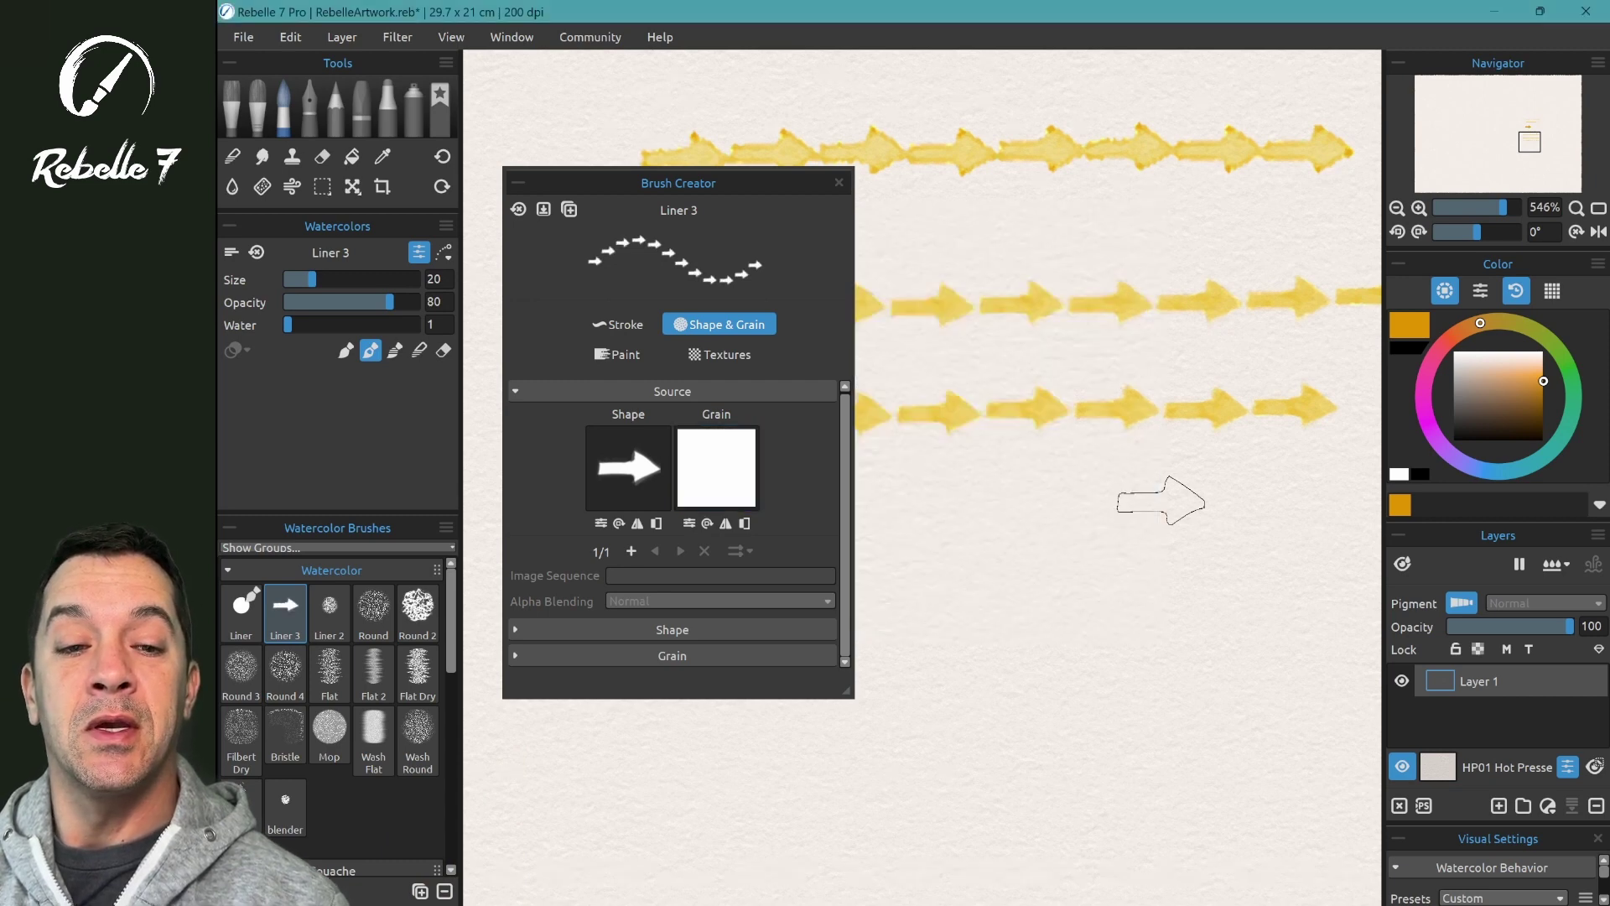
Paint four horizontal rows of arrows with the plain grain below the lighter test strokes.
{"action": "left_click_drag", "start_coordinate": [916, 524], "coordinate": [1342, 520]}
{"action": "left_click_drag", "start_coordinate": [881, 604], "coordinate": [1346, 597]}
{"action": "left_click_drag", "start_coordinate": [877, 676], "coordinate": [1346, 677]}
{"action": "scroll", "coordinate": [1091, 772], "scroll_direction": "down", "scroll_amount": 3}
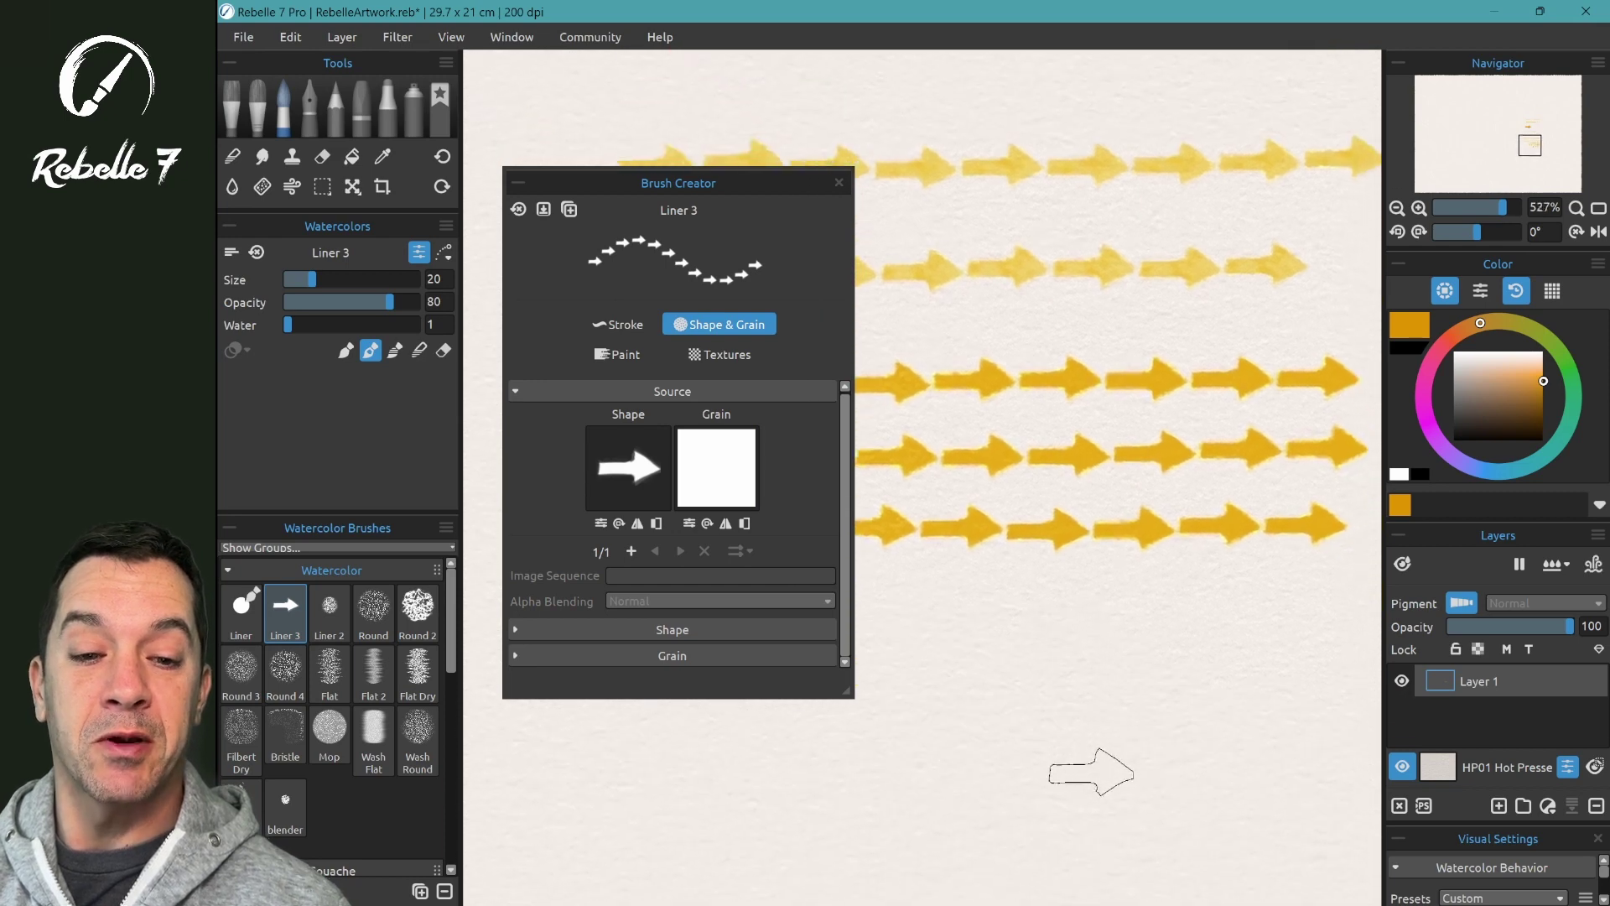
{"action": "left_click_drag", "start_coordinate": [872, 556], "coordinate": [1342, 558]}
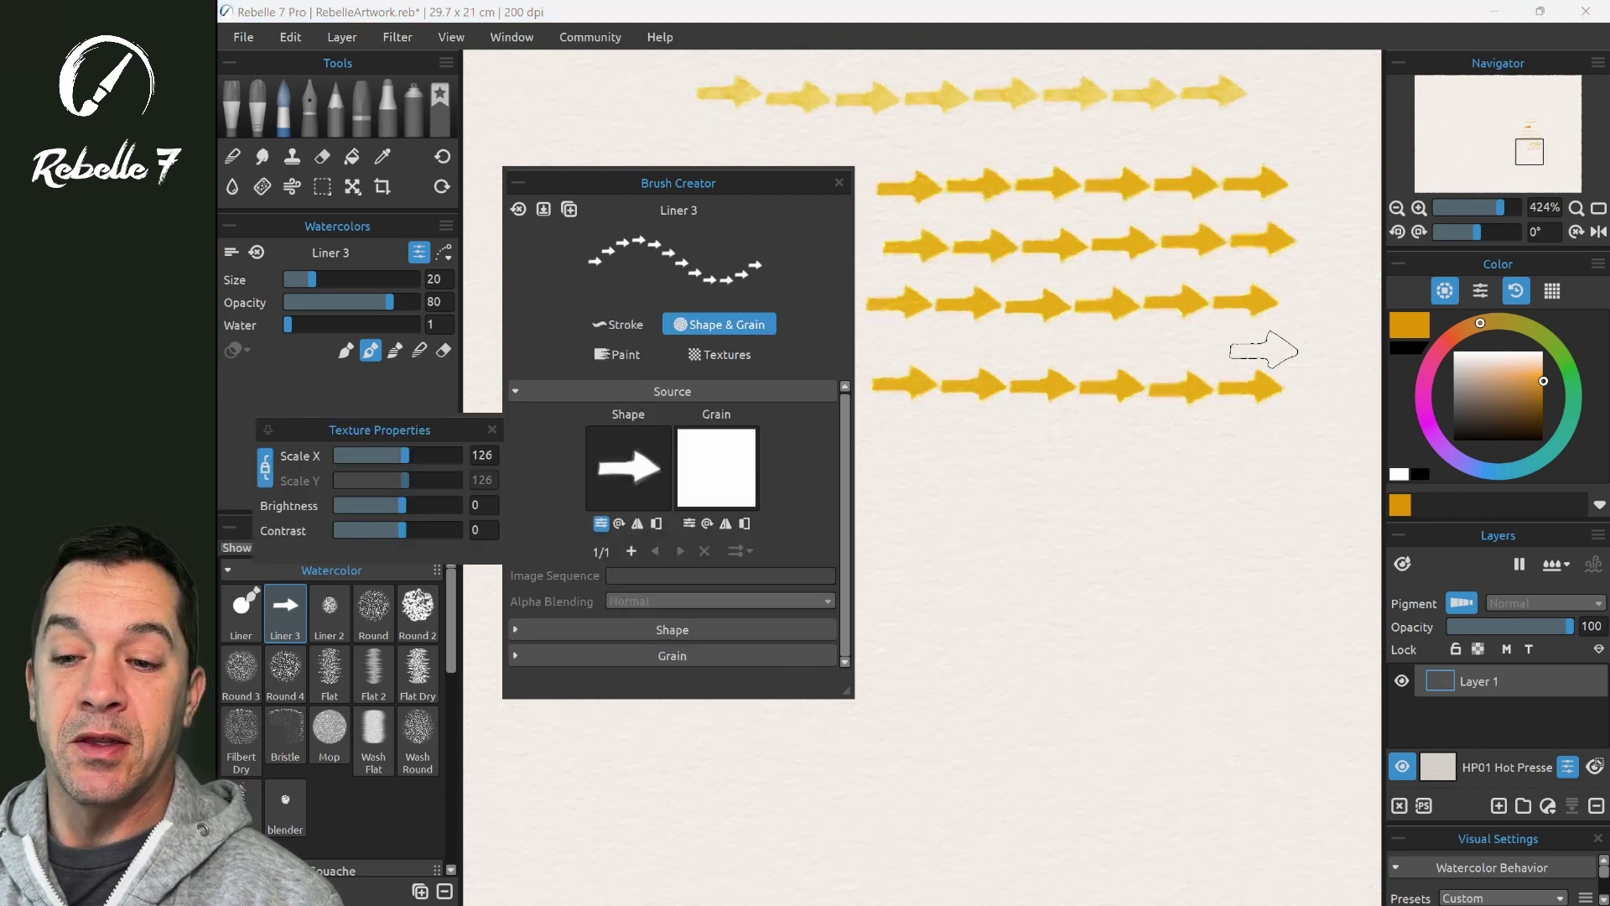
Set the arrow shape's texture scale to 100 and paint one horizontal row of arrows under the larger ones.
{"action": "scroll", "coordinate": [482, 453], "scroll_direction": "down", "scroll_amount": 18}
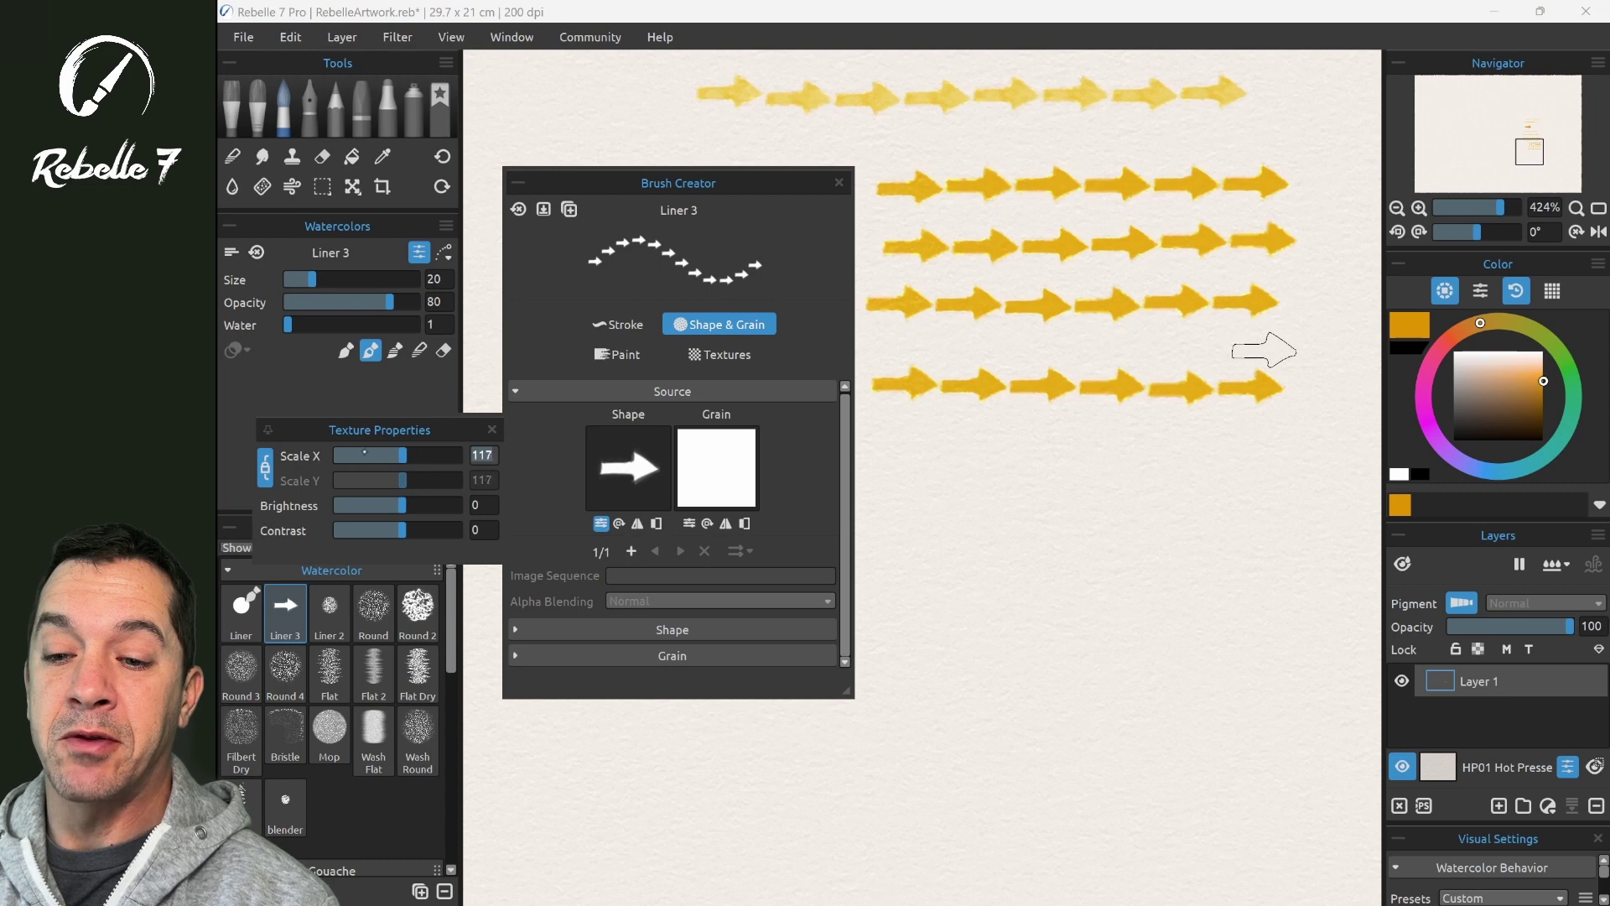
{"action": "scroll", "coordinate": [488, 451], "scroll_direction": "down", "scroll_amount": 8}
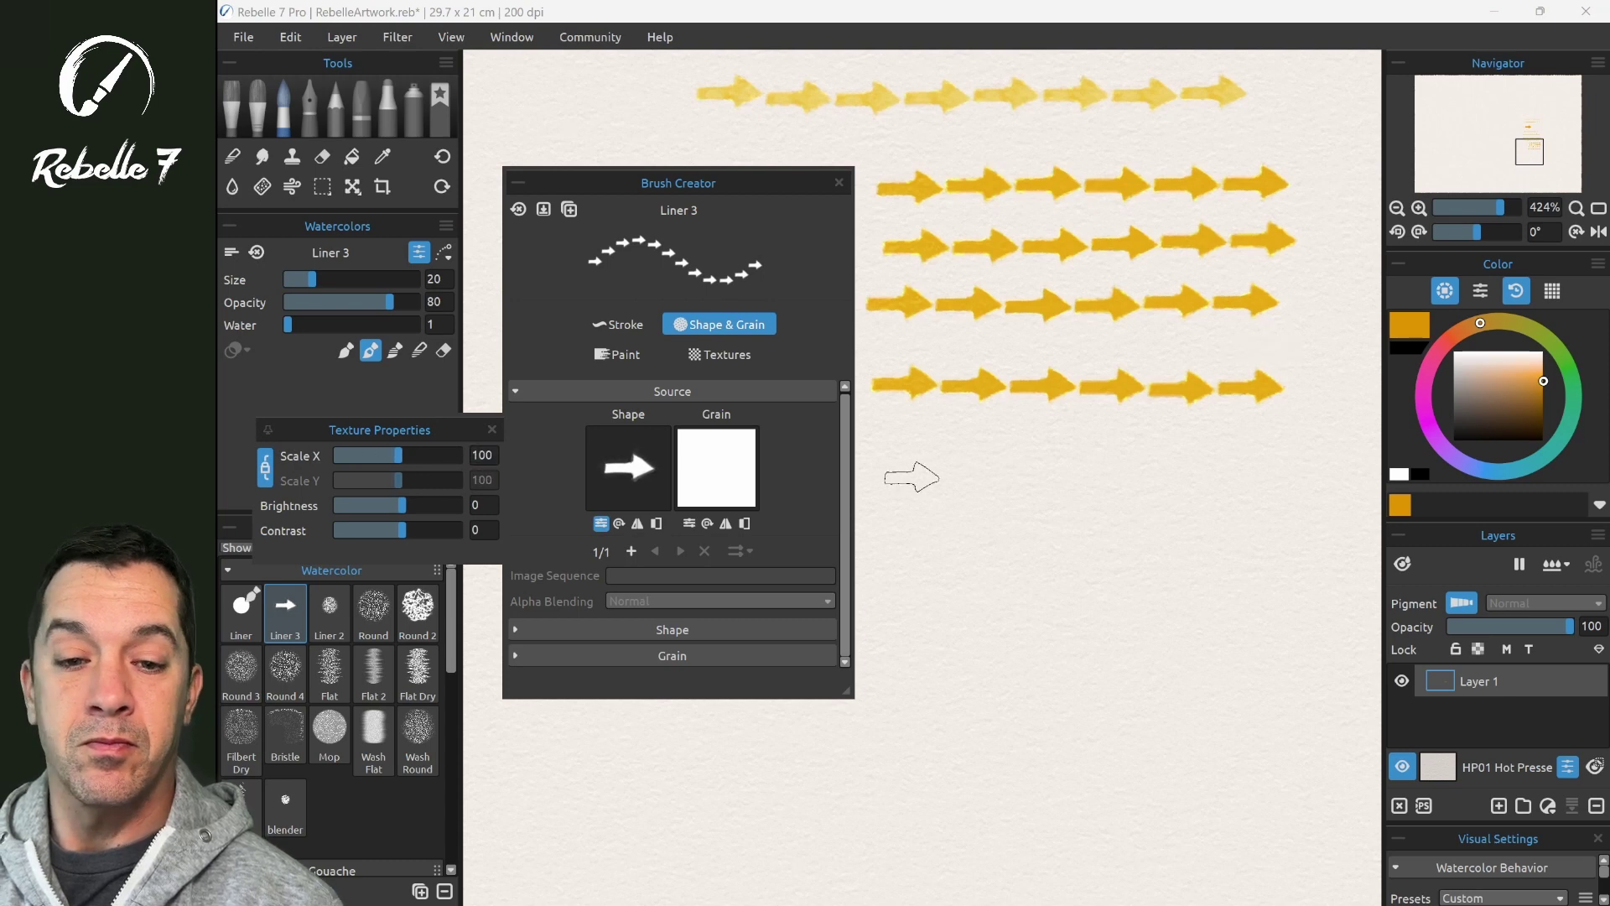
{"action": "left_click_drag", "start_coordinate": [872, 476], "coordinate": [1337, 468]}
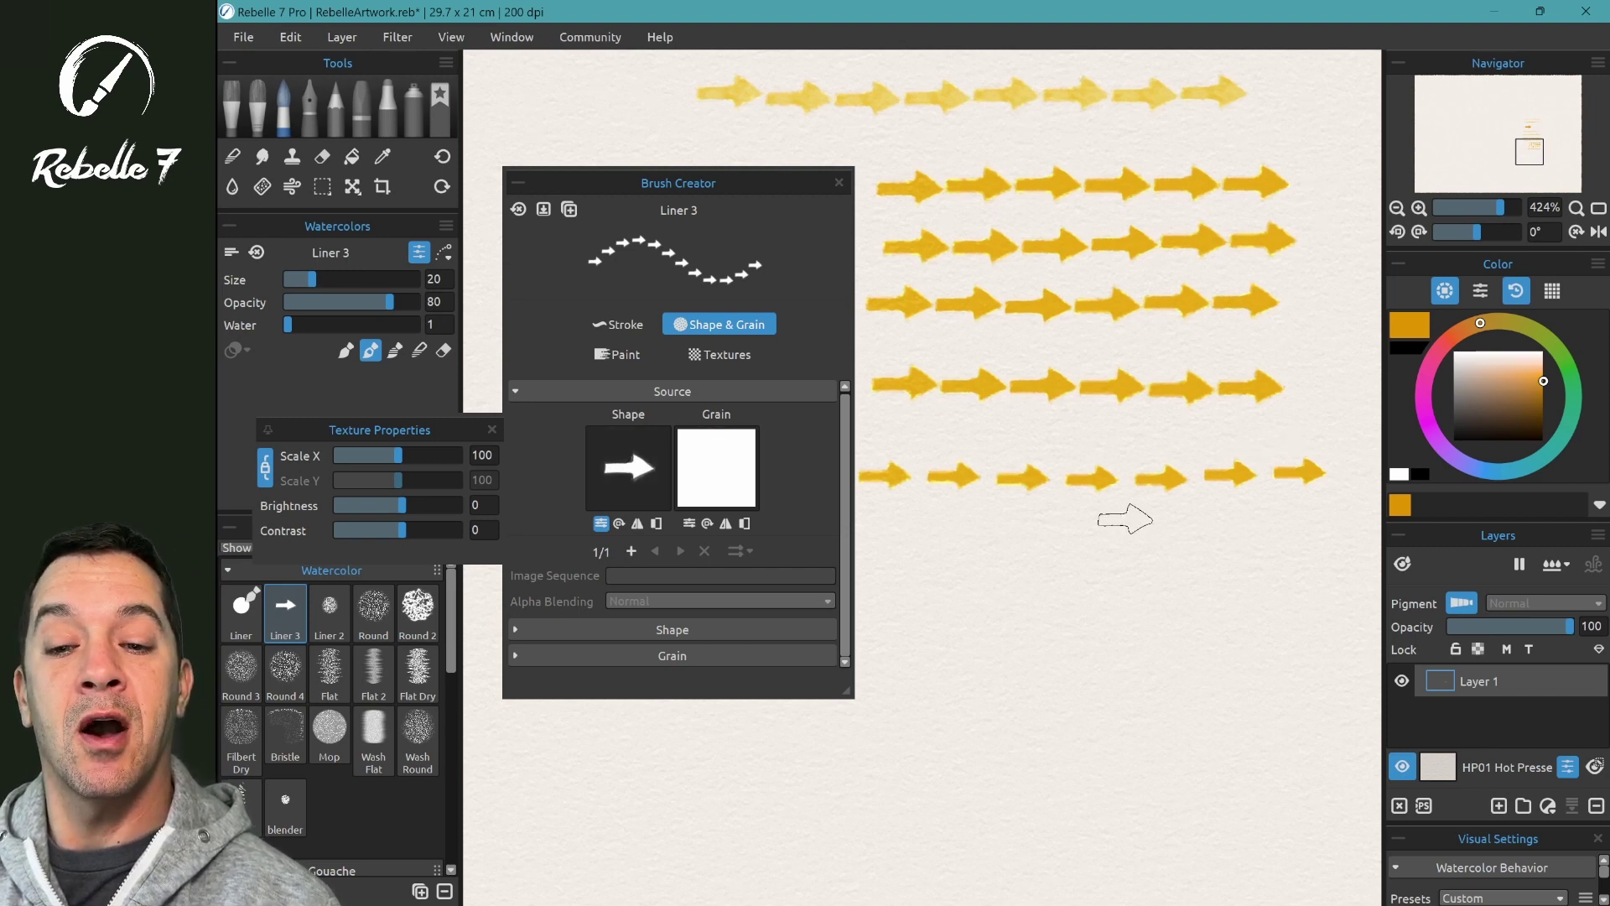
Replace Liner 3's grain image with the "Samurai splat 2" texture.
{"action": "left_click", "coordinate": [716, 468]}
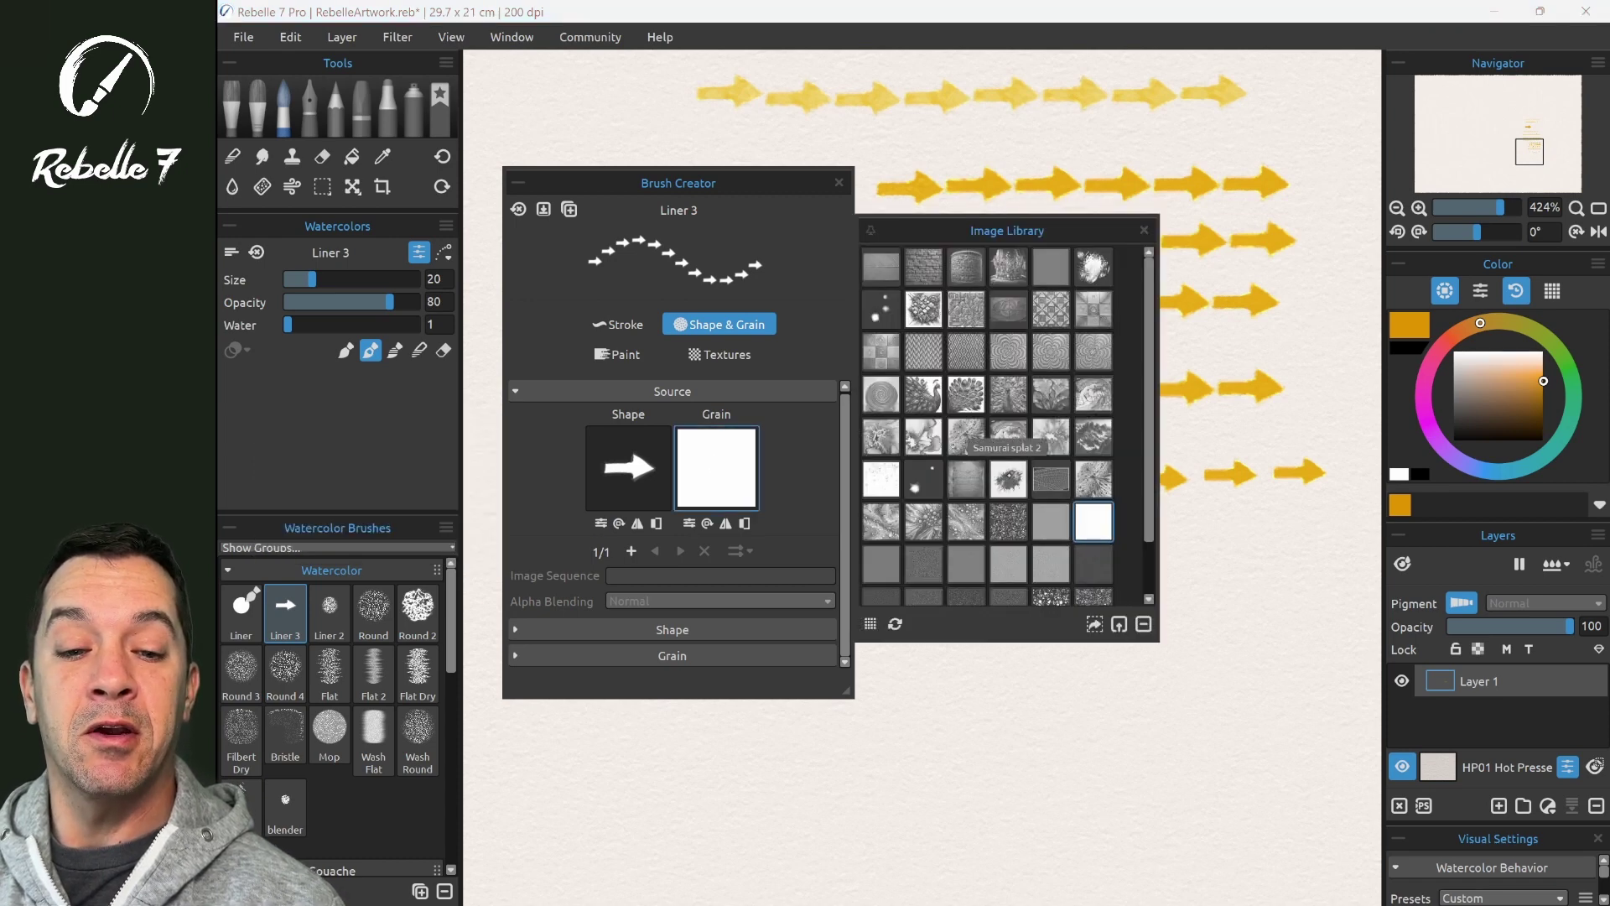
{"action": "left_click", "coordinate": [1009, 479]}
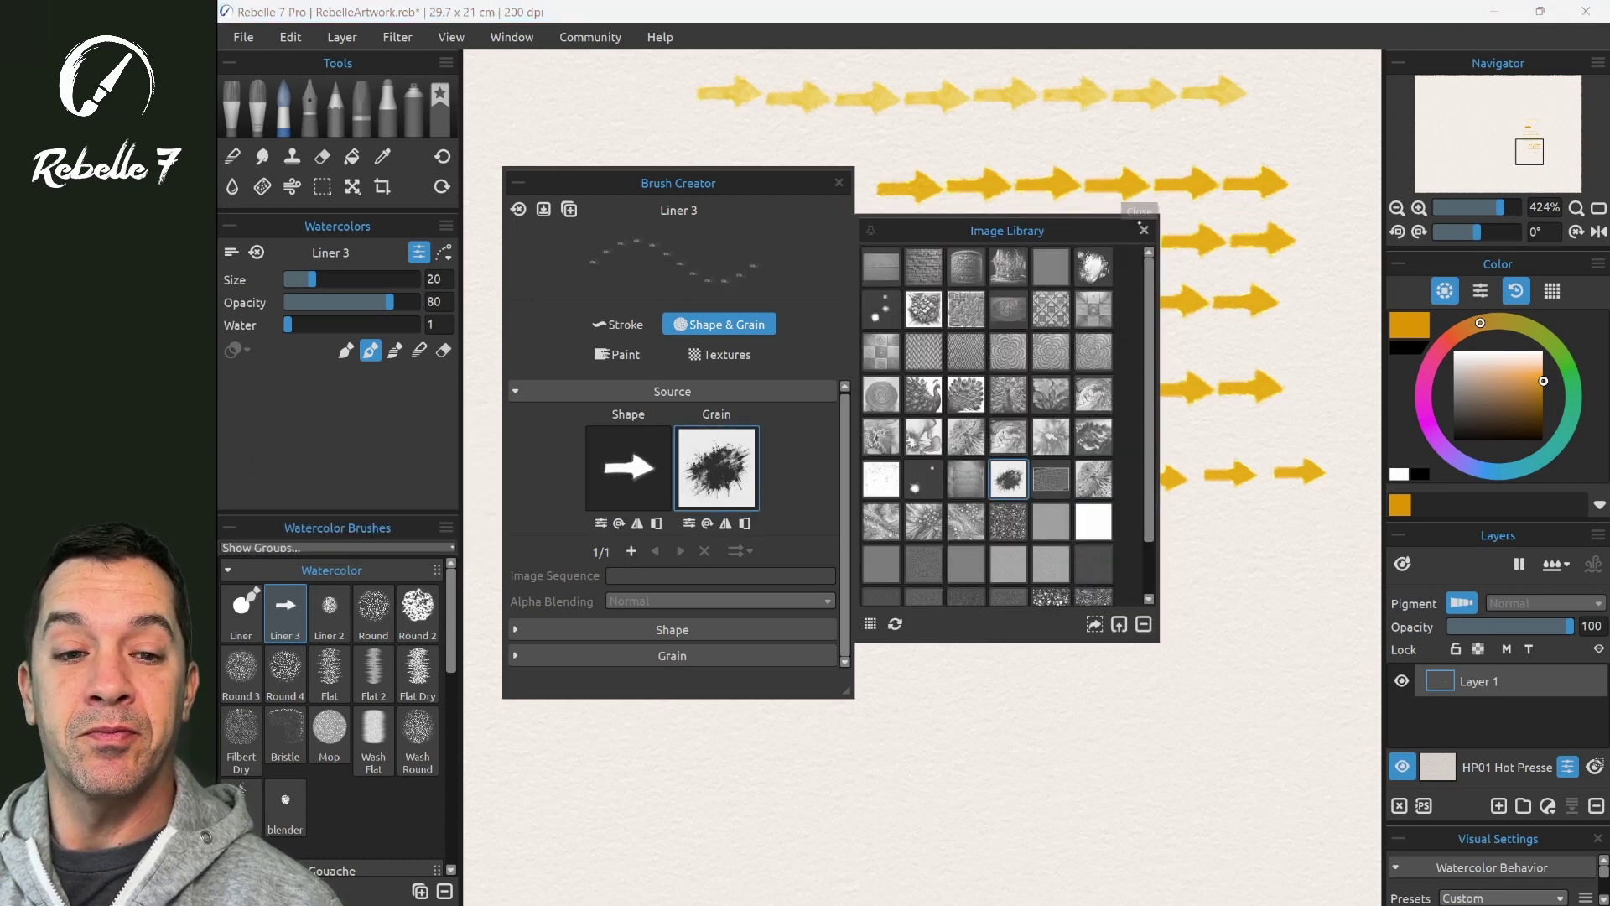
{"action": "left_click", "coordinate": [1144, 230]}
Paint six horizontal test rows of arrows with the splat grain down the lower part of the canvas.
{"action": "left_click_drag", "start_coordinate": [909, 554], "coordinate": [1346, 564]}
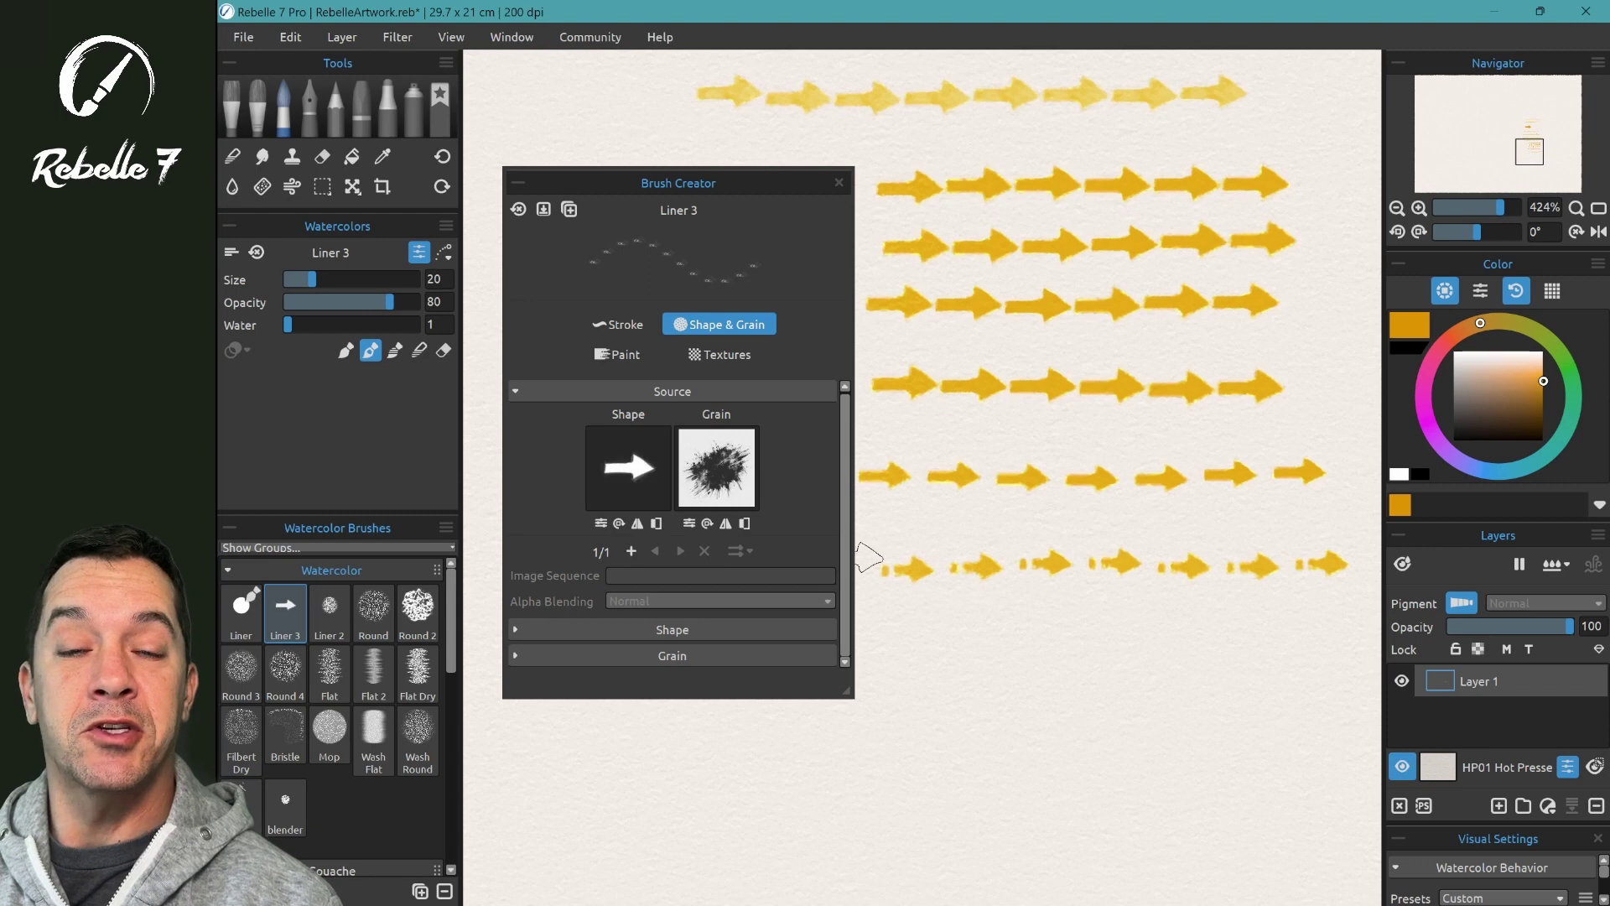
{"action": "left_click_drag", "start_coordinate": [892, 634], "coordinate": [1333, 635]}
{"action": "left_click_drag", "start_coordinate": [914, 693], "coordinate": [1337, 694]}
{"action": "left_click_drag", "start_coordinate": [893, 752], "coordinate": [1348, 744]}
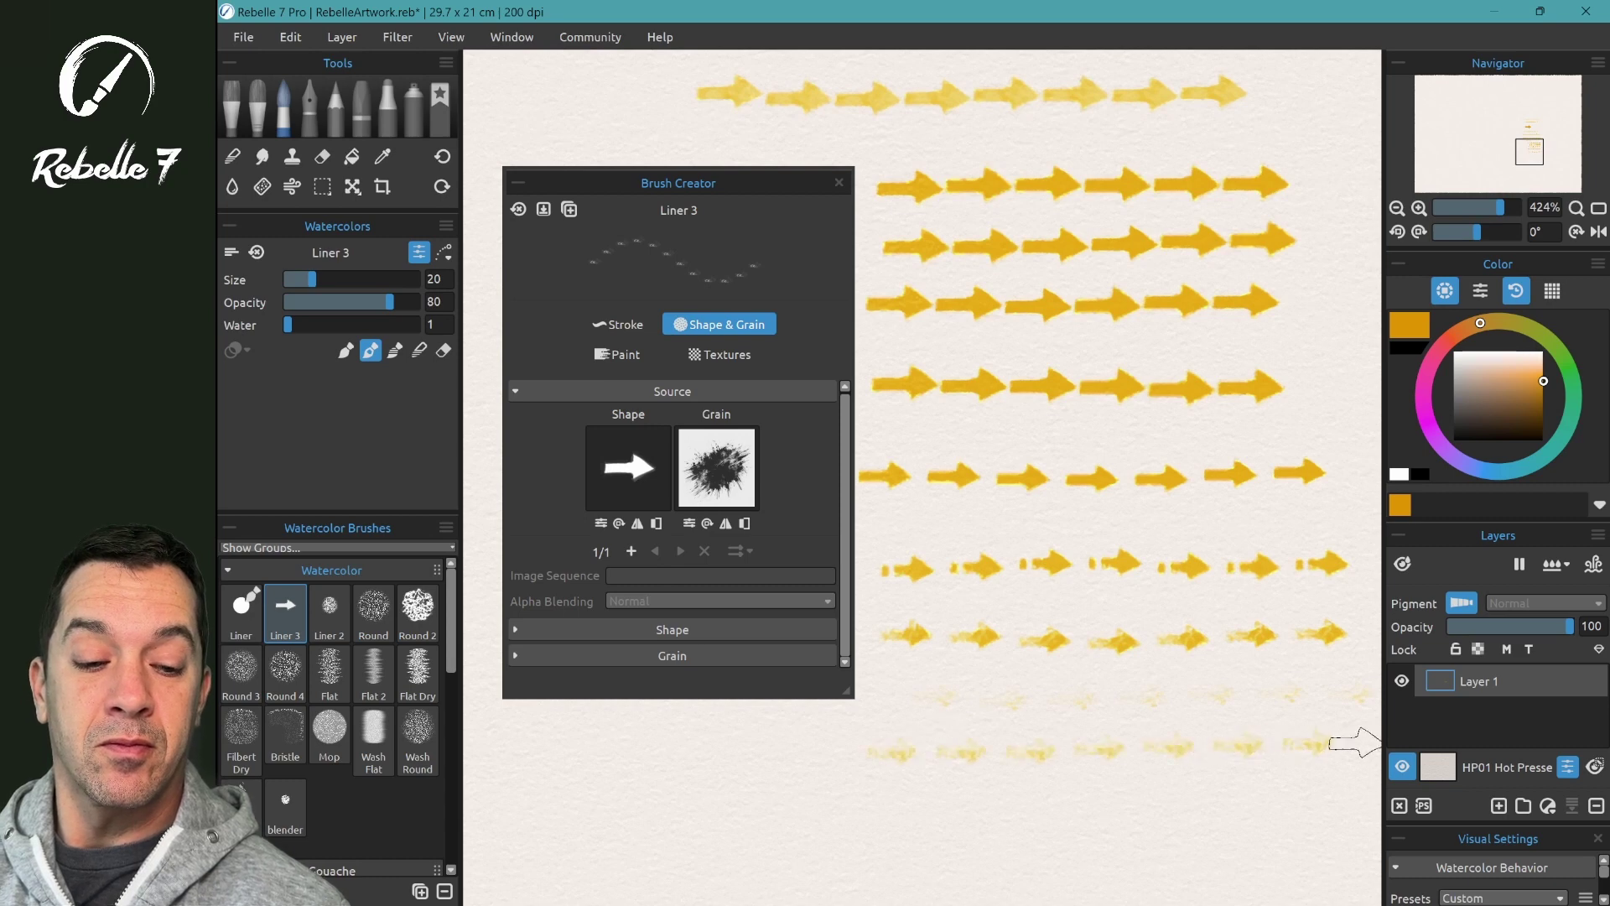
{"action": "left_click_drag", "start_coordinate": [859, 795], "coordinate": [1312, 795]}
{"action": "left_click_drag", "start_coordinate": [859, 841], "coordinate": [1340, 839]}
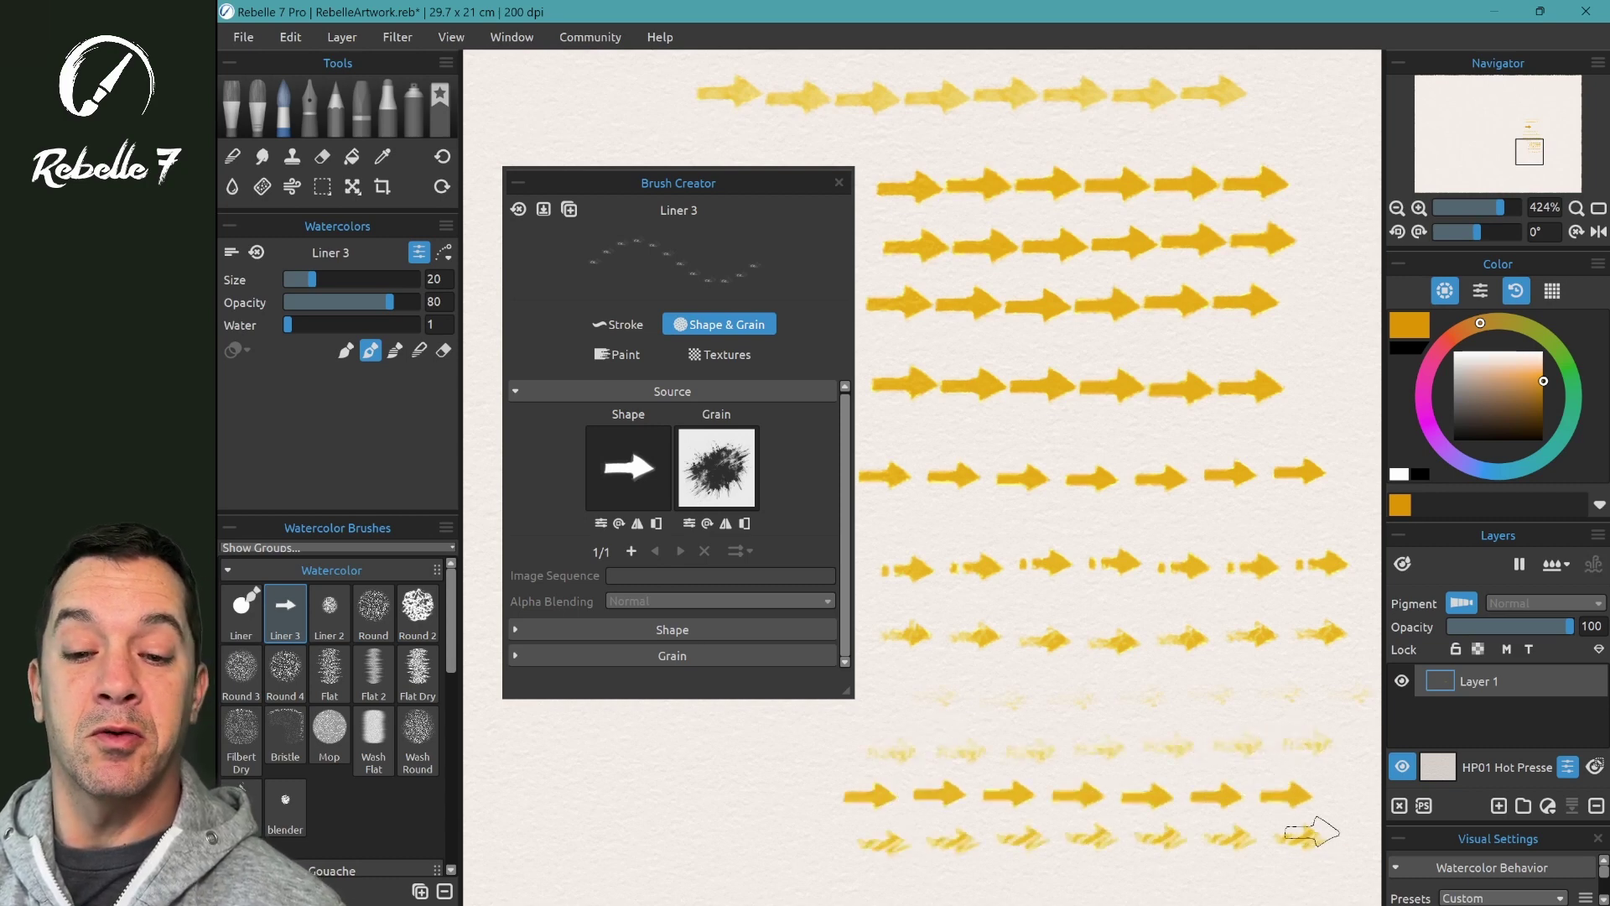
Turn off the grain's Random Start Offset and paint faint horizontal test rows of arrows on a blank area of the canvas.
{"action": "left_click", "coordinate": [672, 655]}
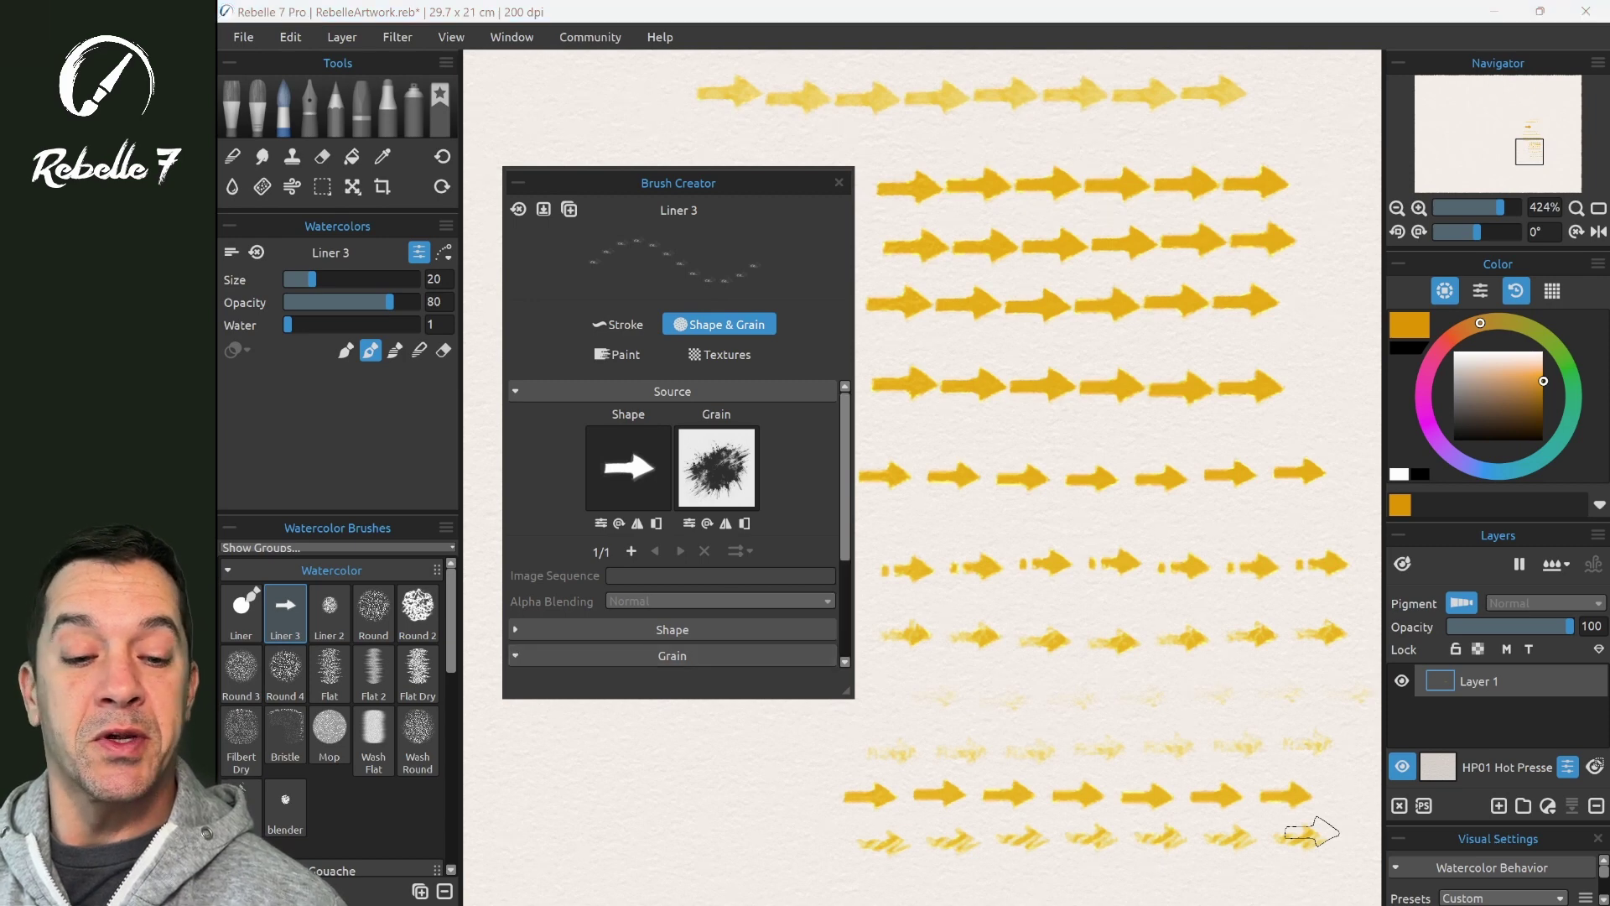
{"action": "scroll", "coordinate": [672, 587], "scroll_direction": "down", "scroll_amount": 3}
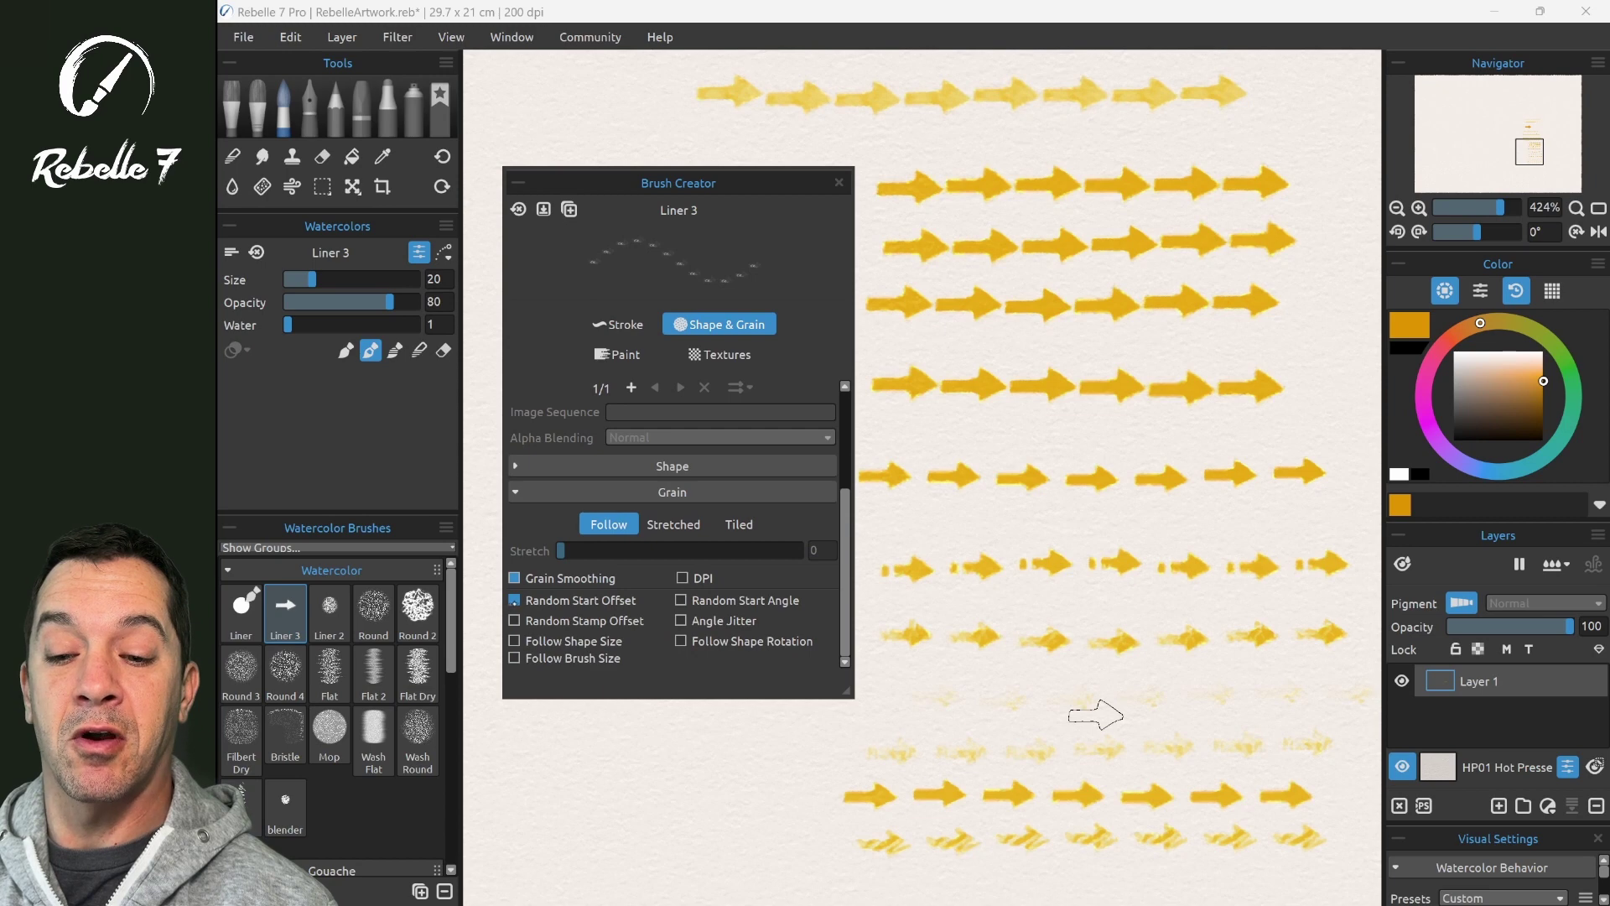
{"action": "left_click_drag", "start_coordinate": [1097, 715], "coordinate": [1162, 265]}
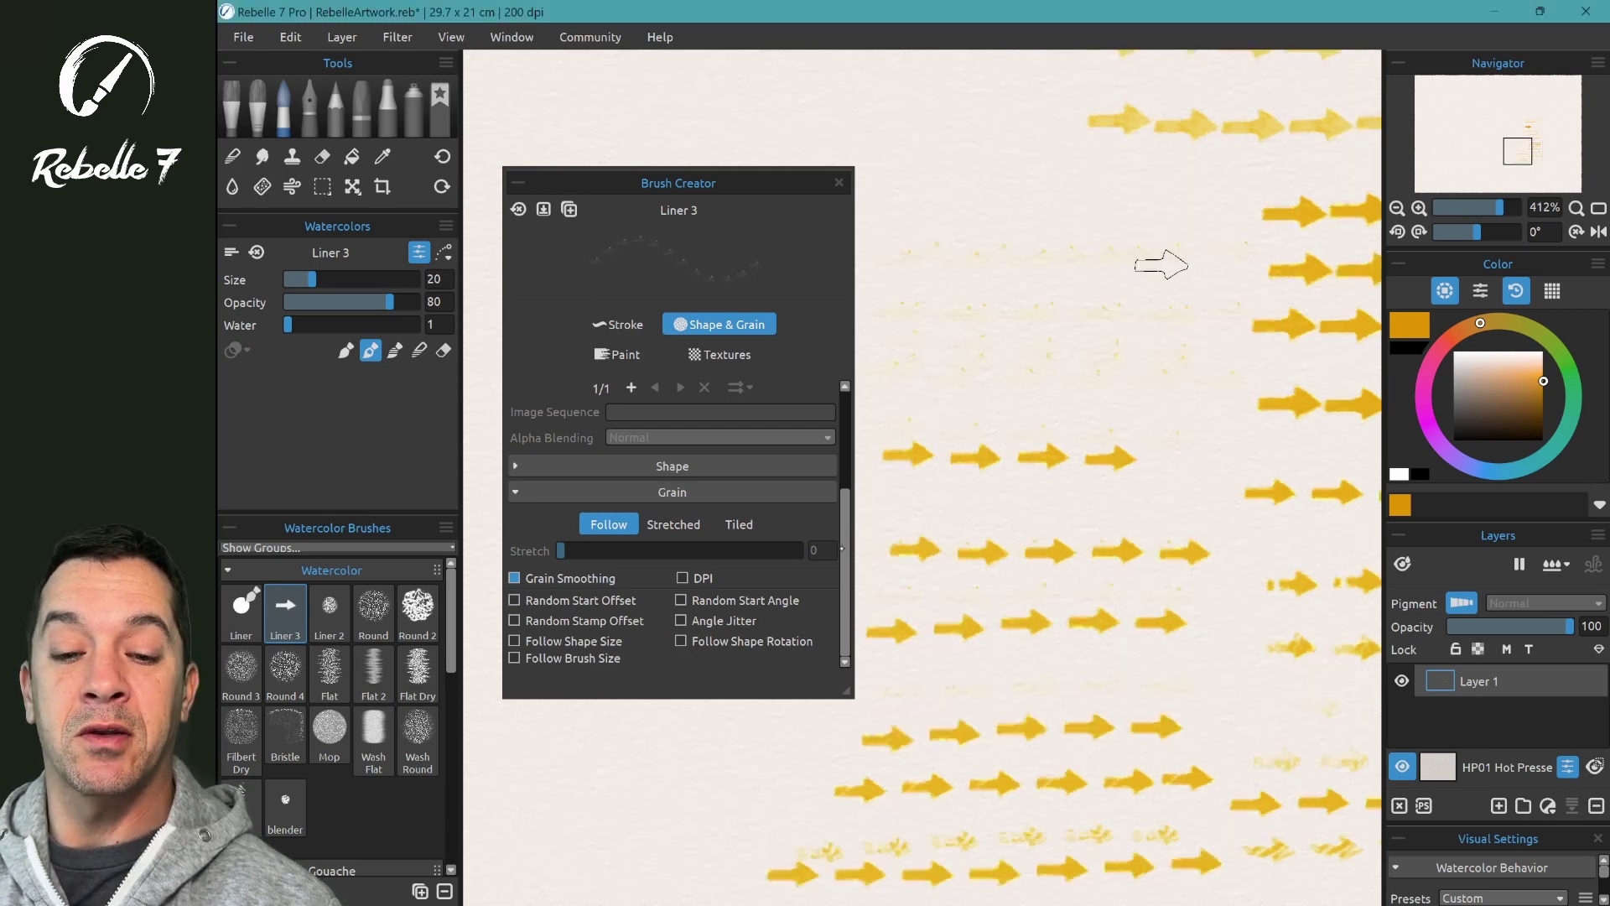
{"action": "scroll", "coordinate": [630, 401], "scroll_direction": "up", "scroll_amount": 3}
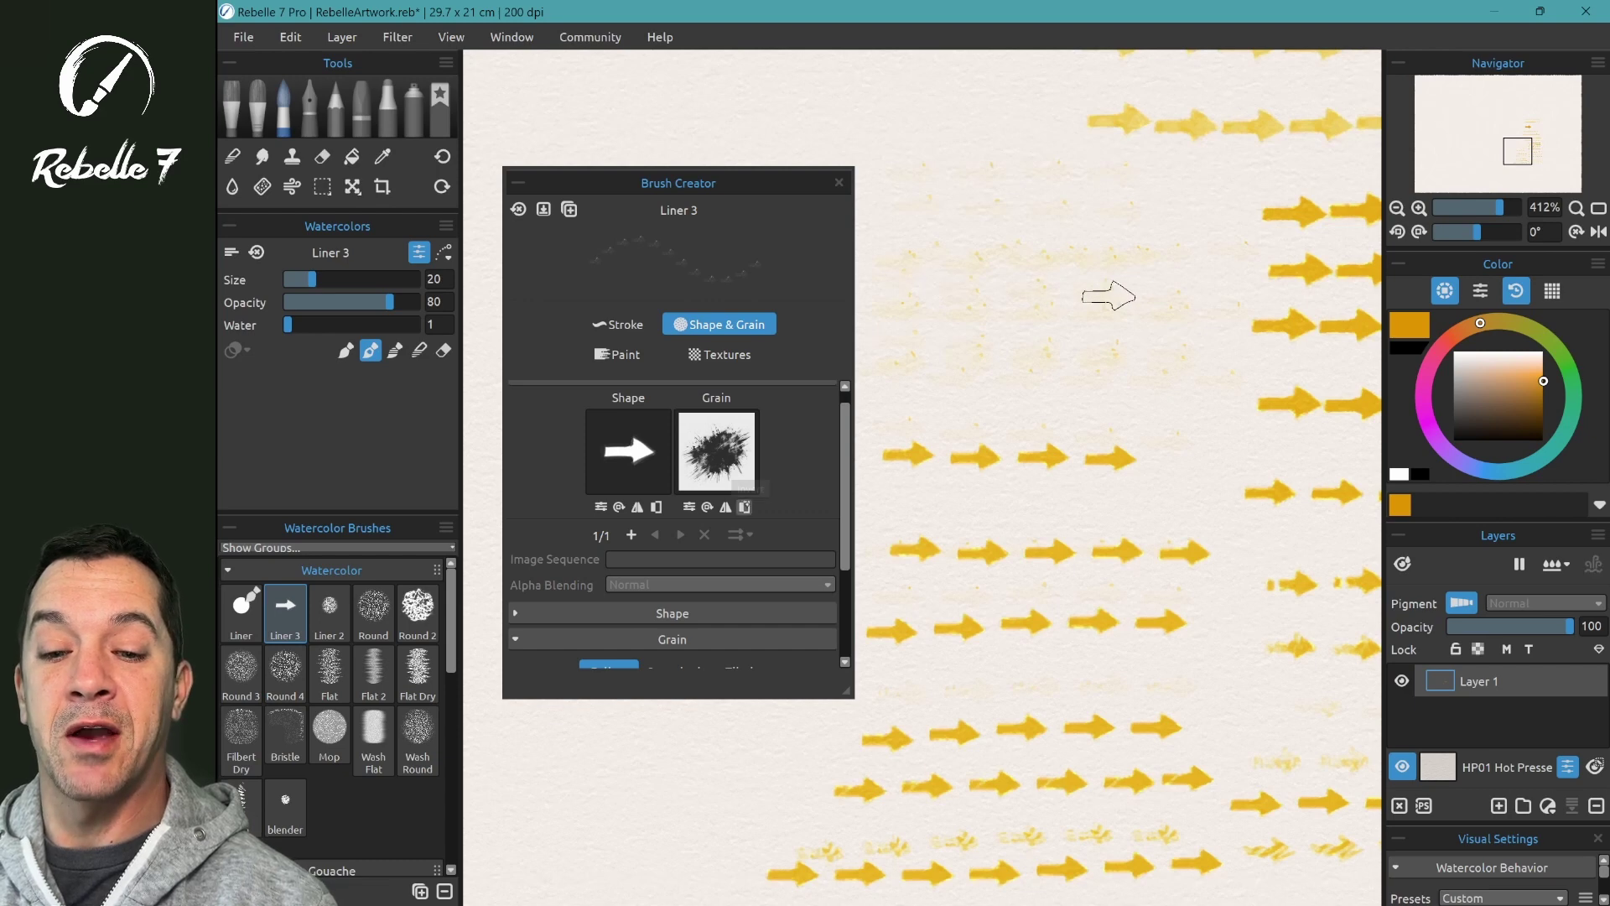
Unlock the arrow shape's aspect ratio, set its Scale Y to 213 and paint three horizontal rows of taller arrows over the faint ones.
{"action": "left_click", "coordinate": [601, 507]}
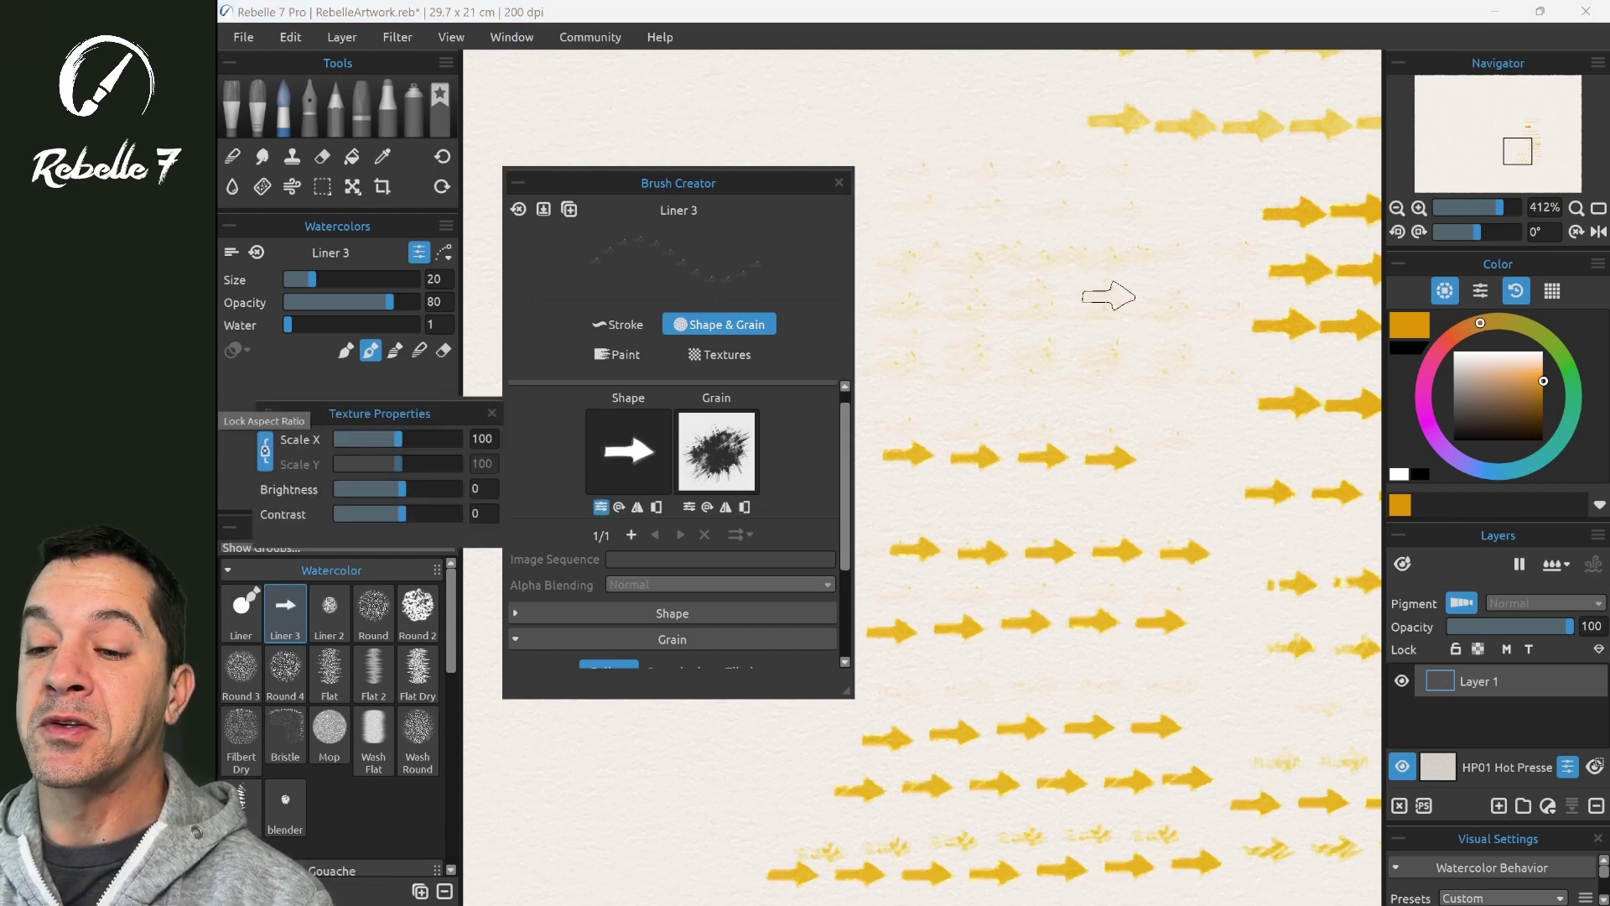
{"action": "left_click", "coordinate": [265, 451]}
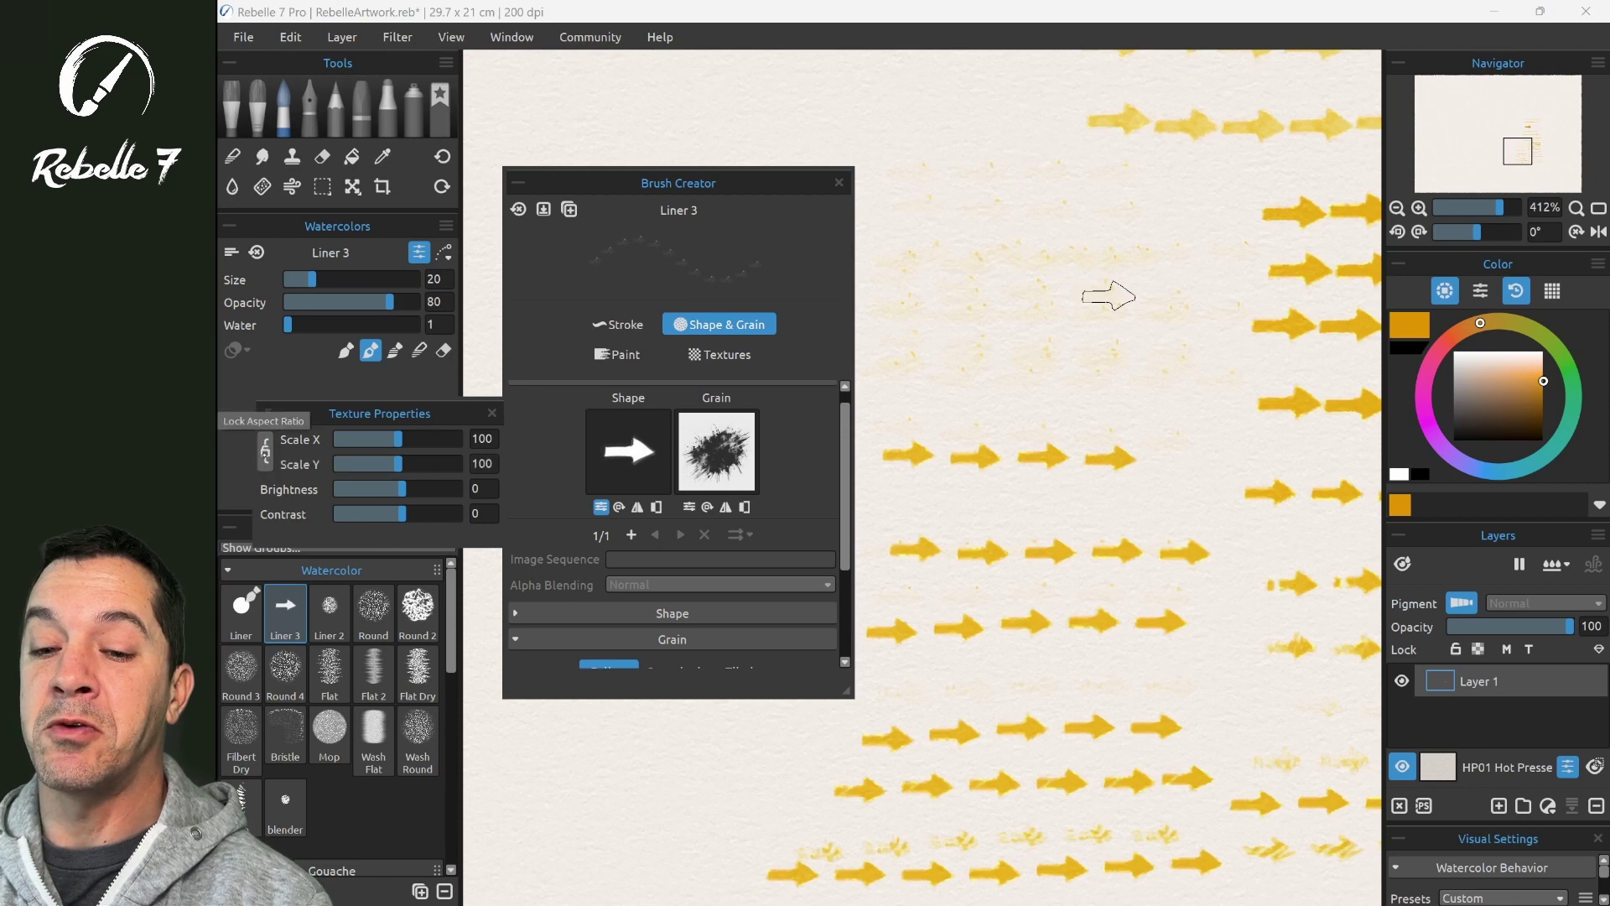
{"action": "left_click_drag", "start_coordinate": [398, 463], "coordinate": [420, 464]}
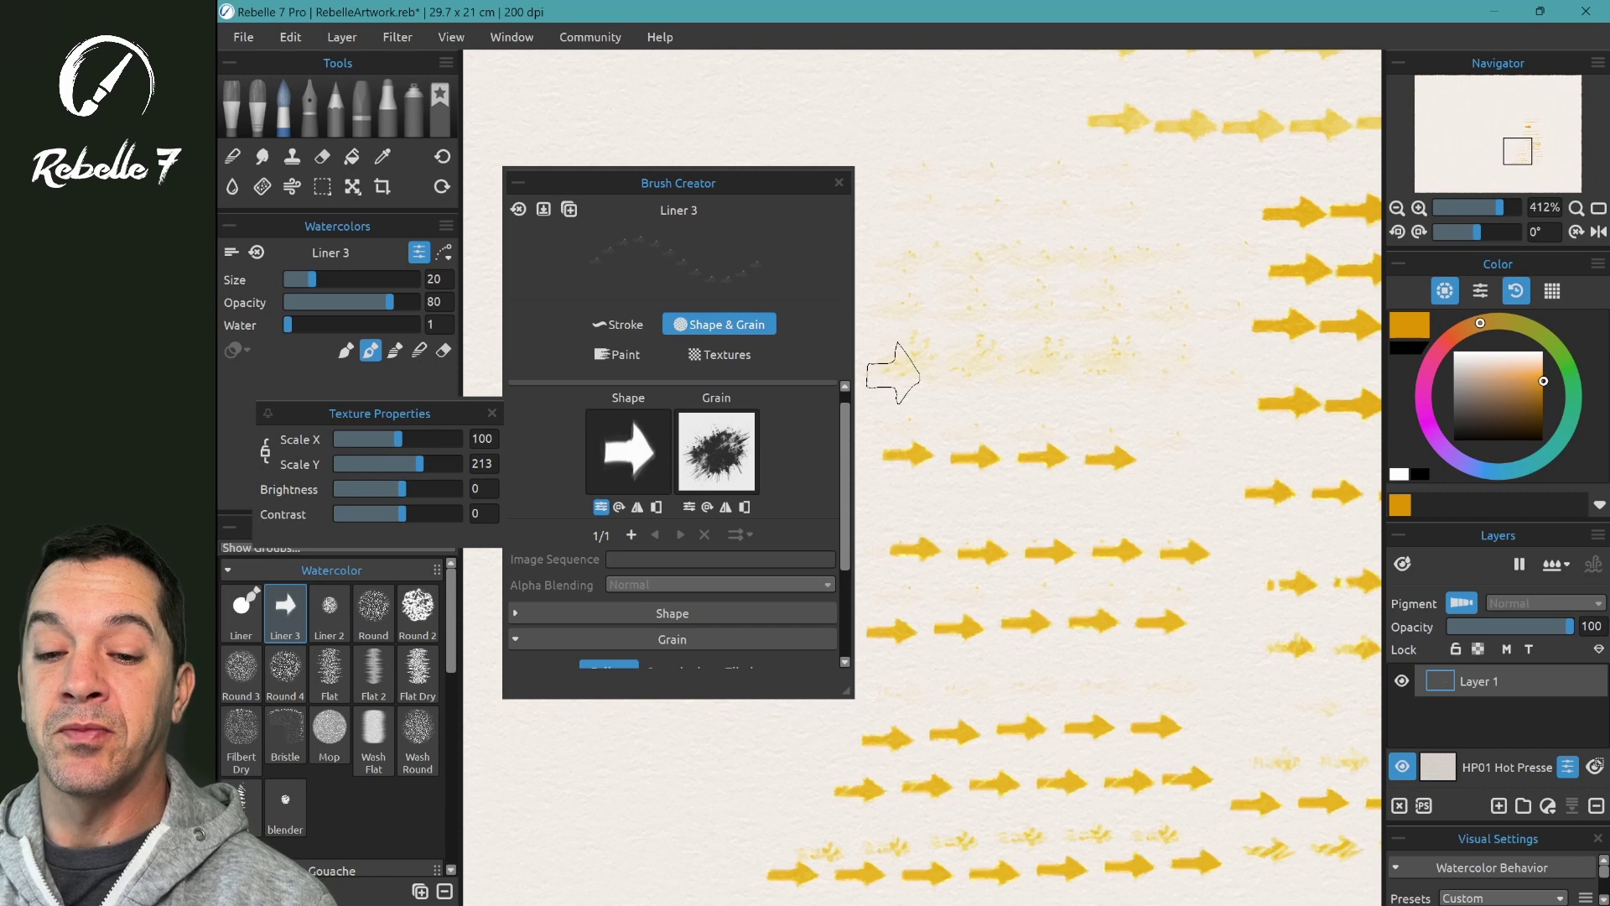
{"action": "left_click_drag", "start_coordinate": [894, 260], "coordinate": [1179, 259]}
{"action": "left_click_drag", "start_coordinate": [873, 330], "coordinate": [1178, 329]}
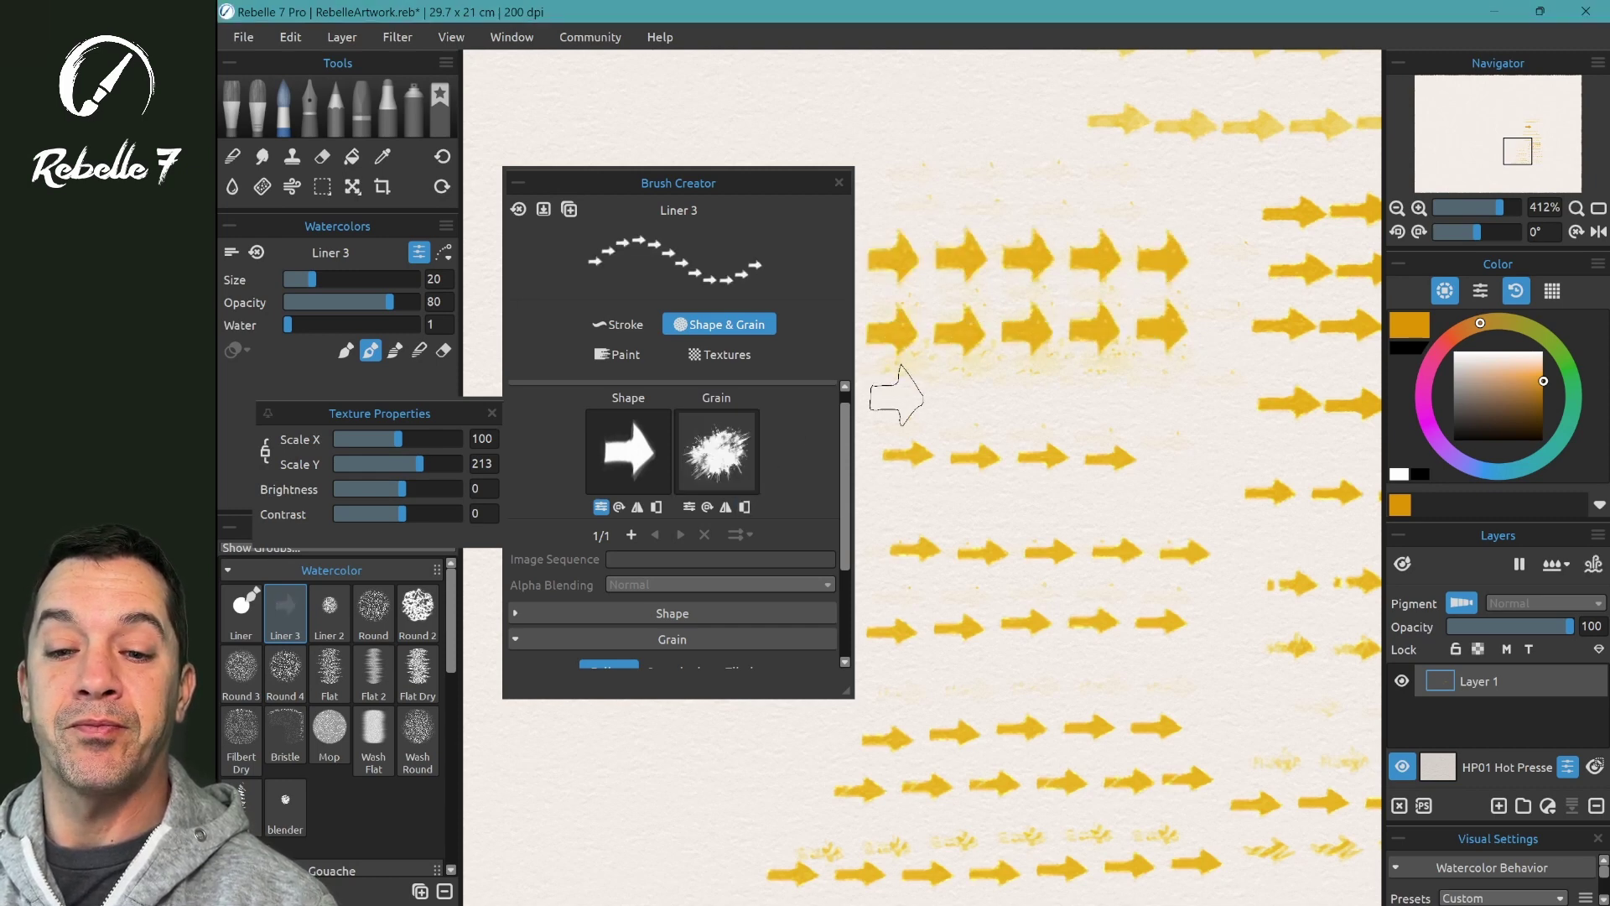
{"action": "left_click_drag", "start_coordinate": [895, 394], "coordinate": [1158, 396]}
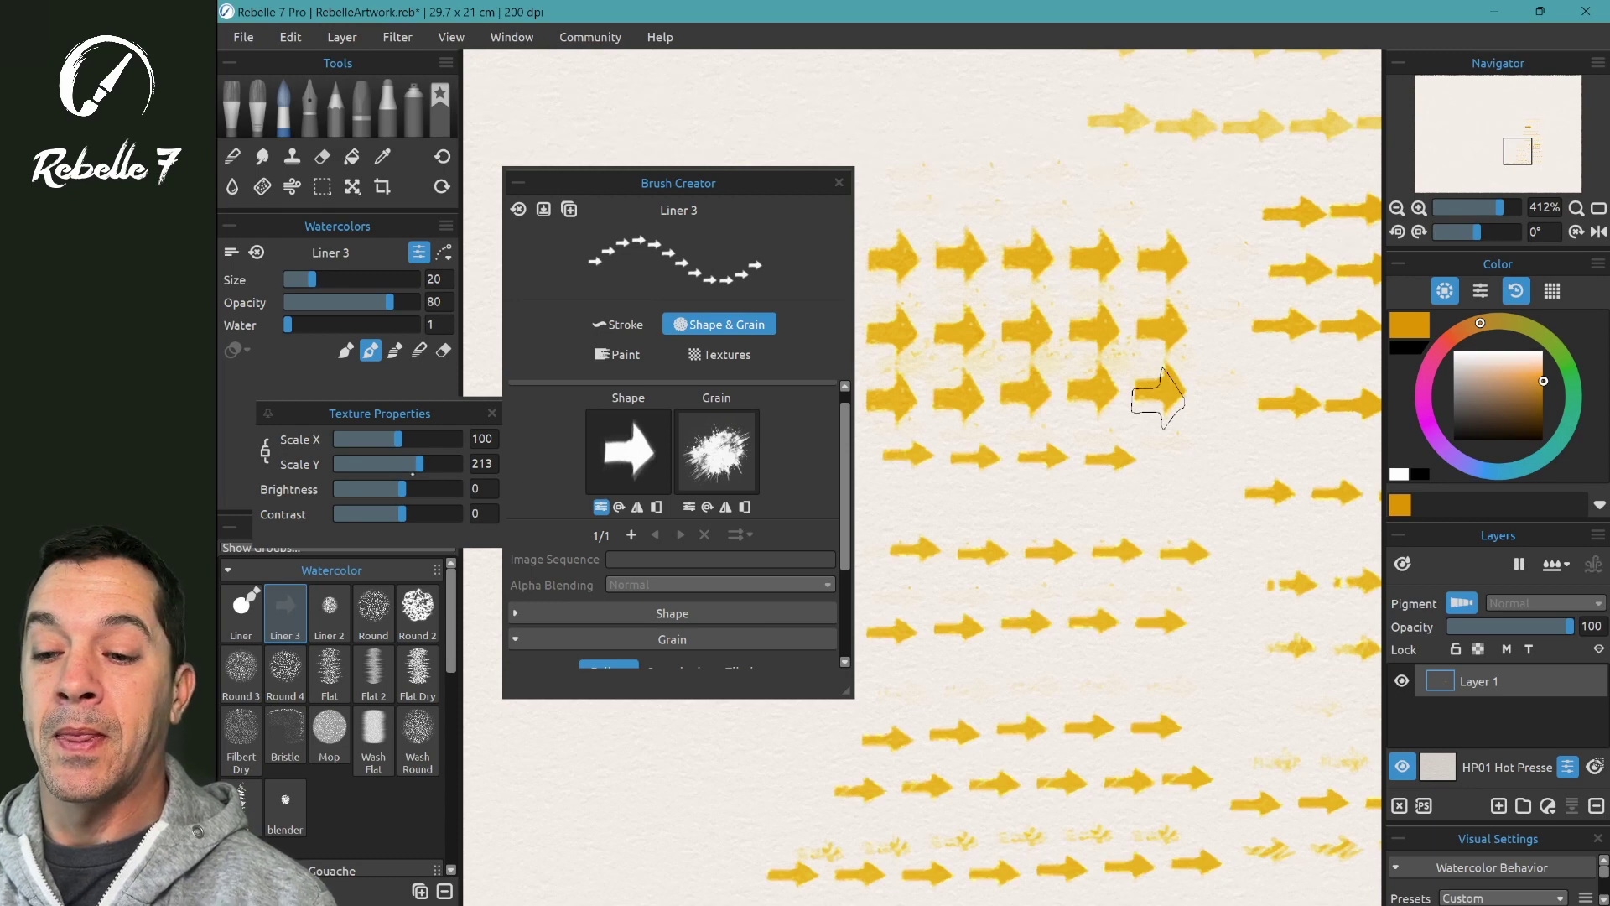
Restore the arrow shape's scale to 100 with the aspect ratio locked, and rotate the shape to point downward.
{"action": "mouse_move", "coordinate": [413, 470]}
{"action": "left_mouse_down"}
{"action": "mouse_move", "coordinate": [374, 464]}
{"action": "mouse_move", "coordinate": [409, 464]}
{"action": "mouse_move", "coordinate": [423, 439]}
{"action": "mouse_move", "coordinate": [395, 439]}
{"action": "left_mouse_up"}
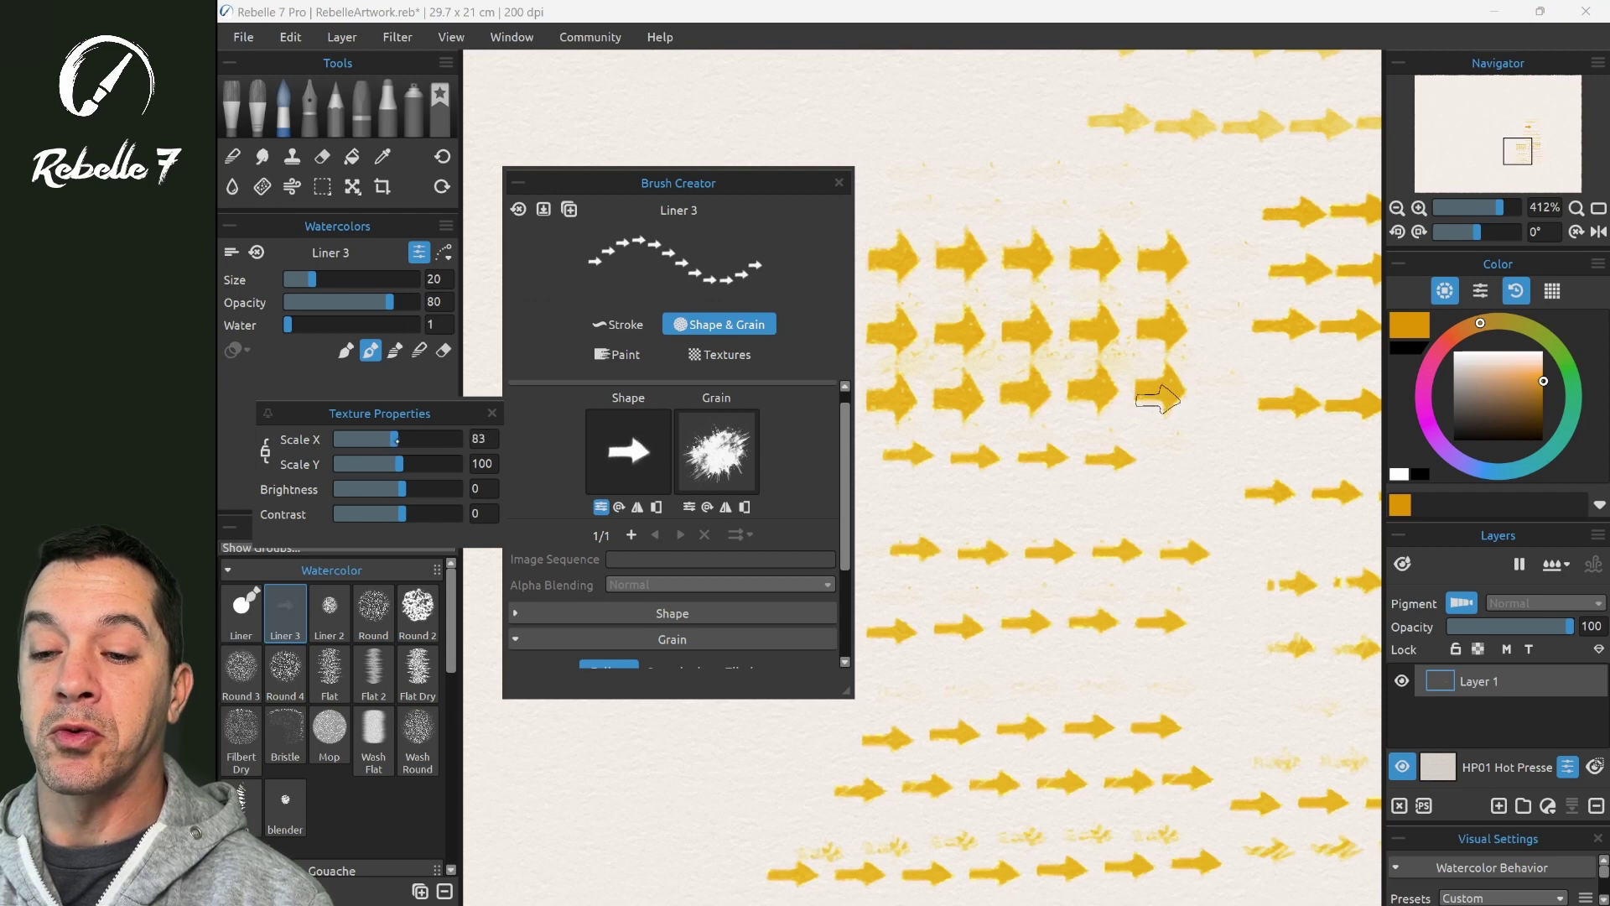
{"action": "left_click", "coordinate": [265, 451]}
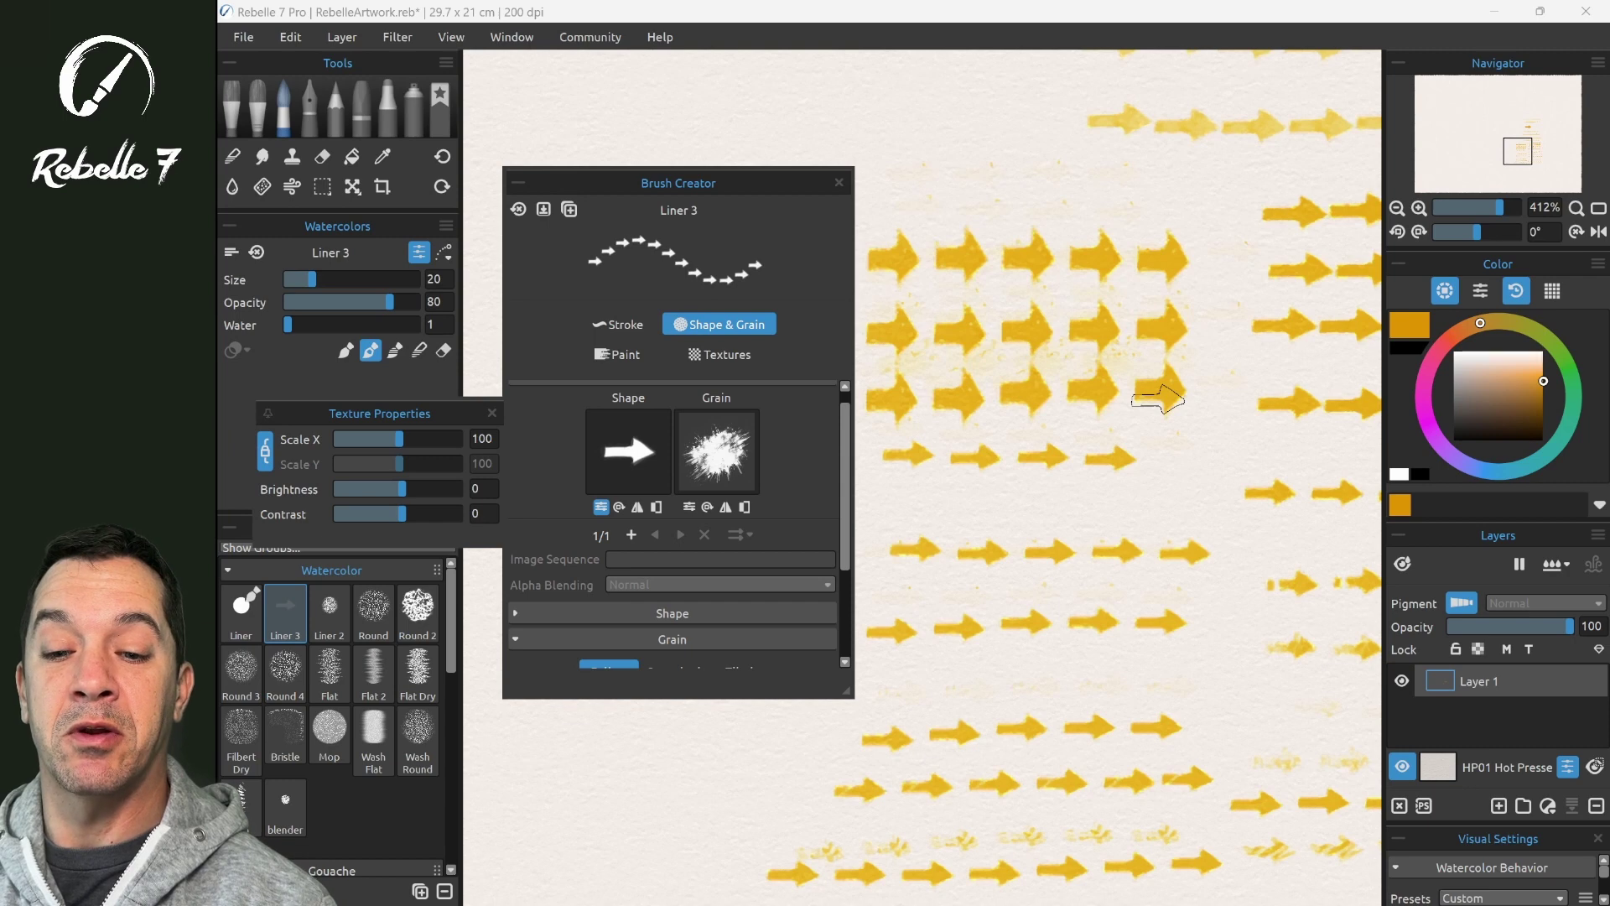
{"action": "left_click", "coordinate": [619, 507]}
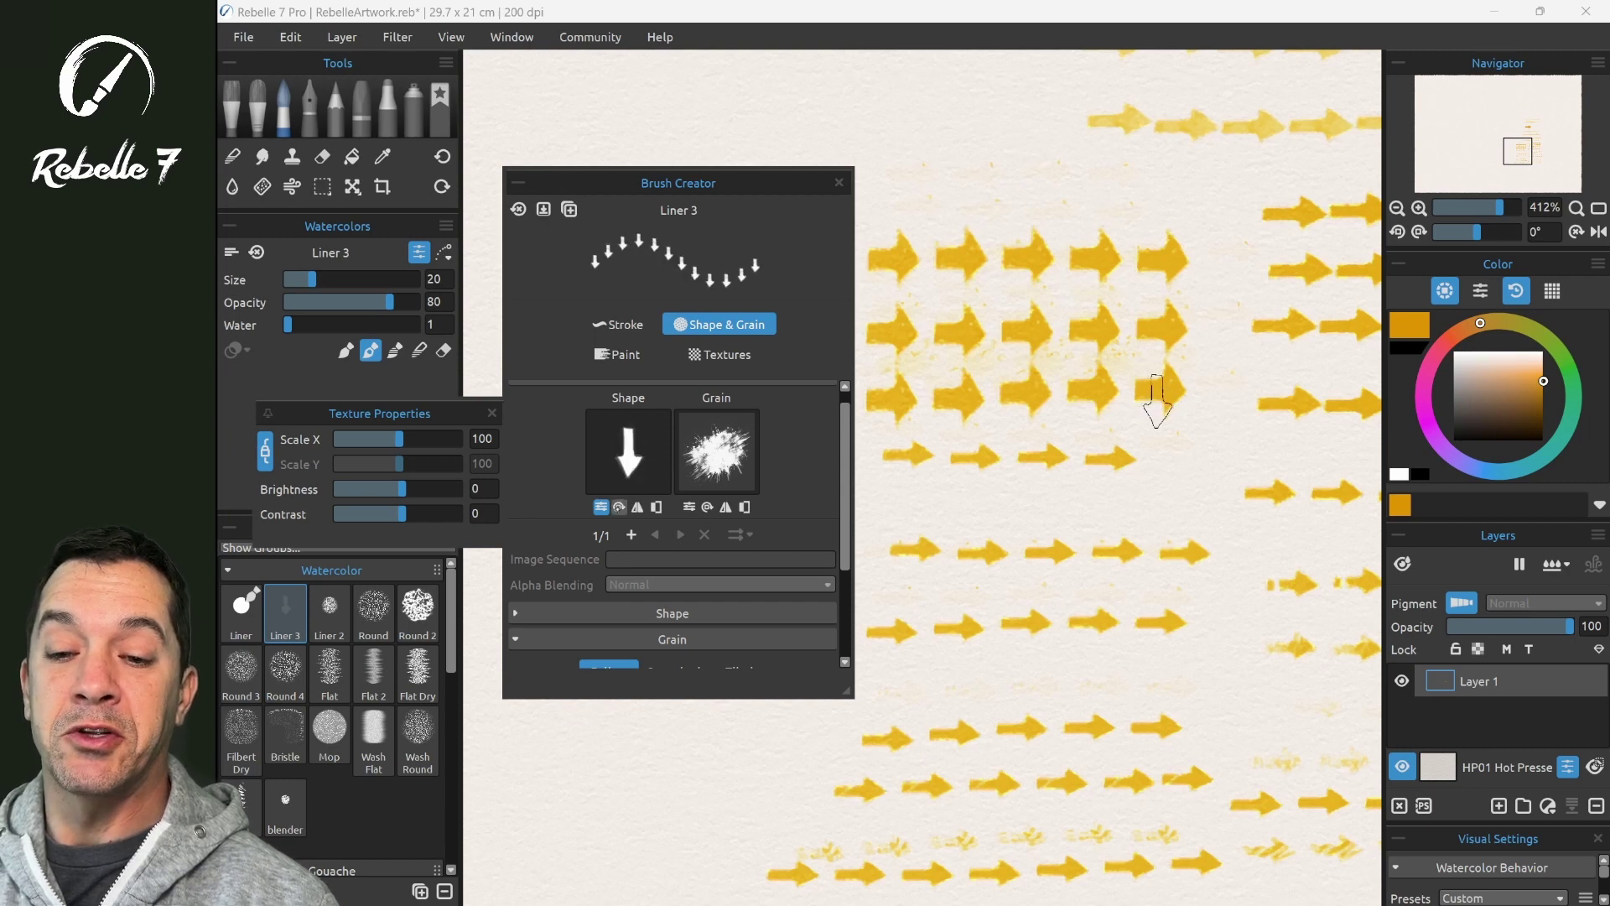
Paint two horizontal rows of downward arrows on an empty area of the canvas.
{"action": "scroll", "coordinate": [1154, 406], "scroll_direction": "left", "scroll_amount": 5}
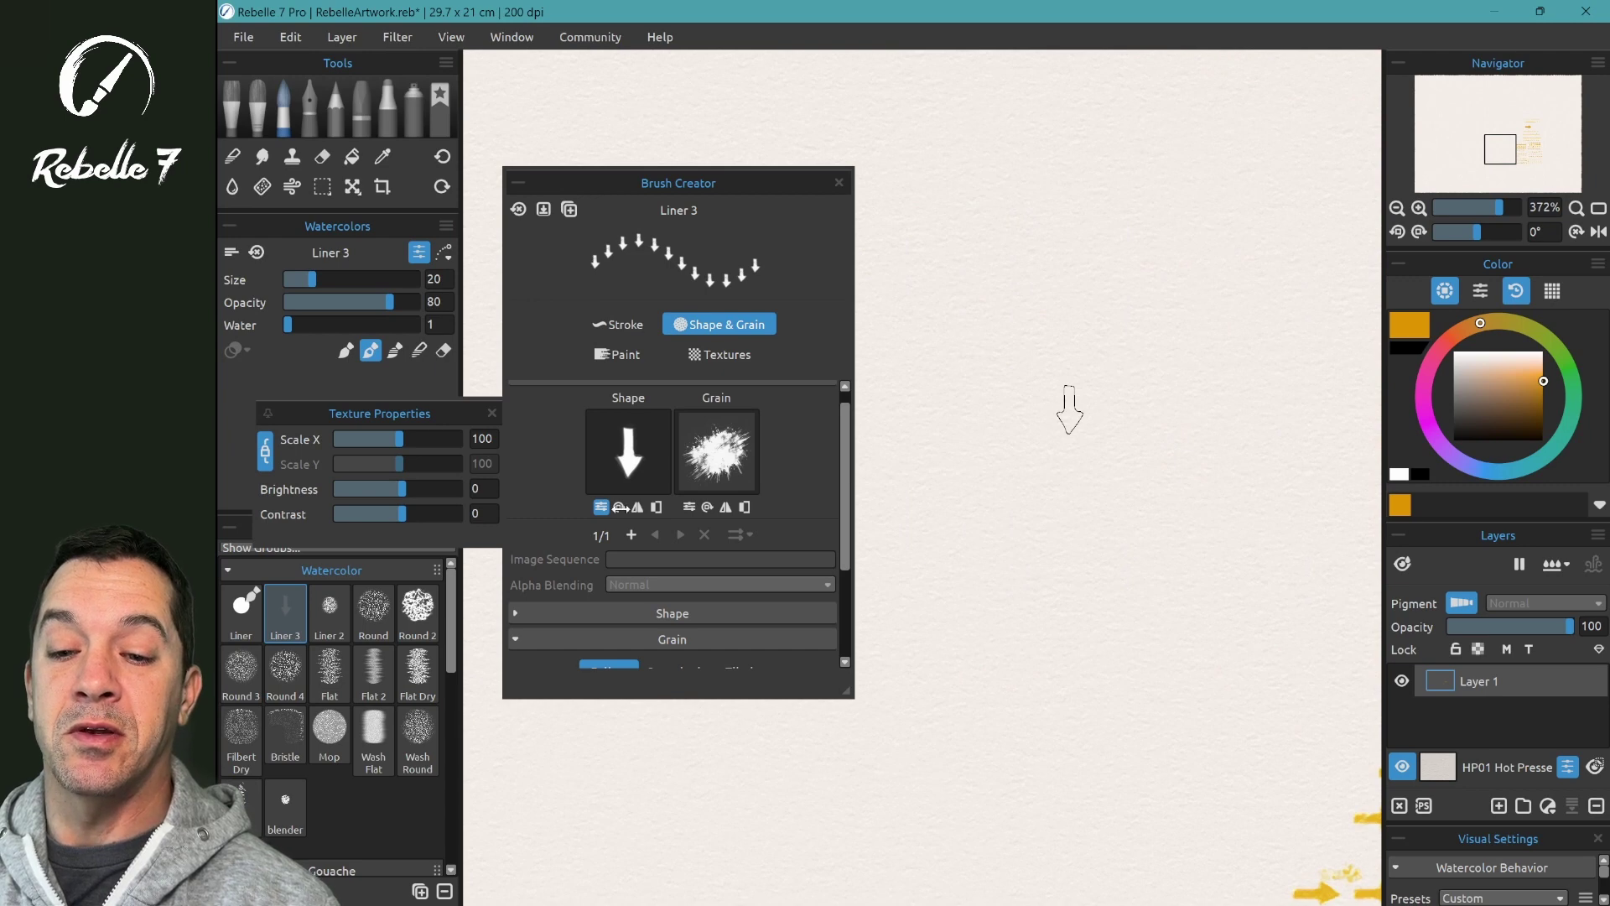
{"action": "left_click", "coordinate": [912, 303]}
{"action": "left_click", "coordinate": [972, 300]}
{"action": "left_click", "coordinate": [1032, 298]}
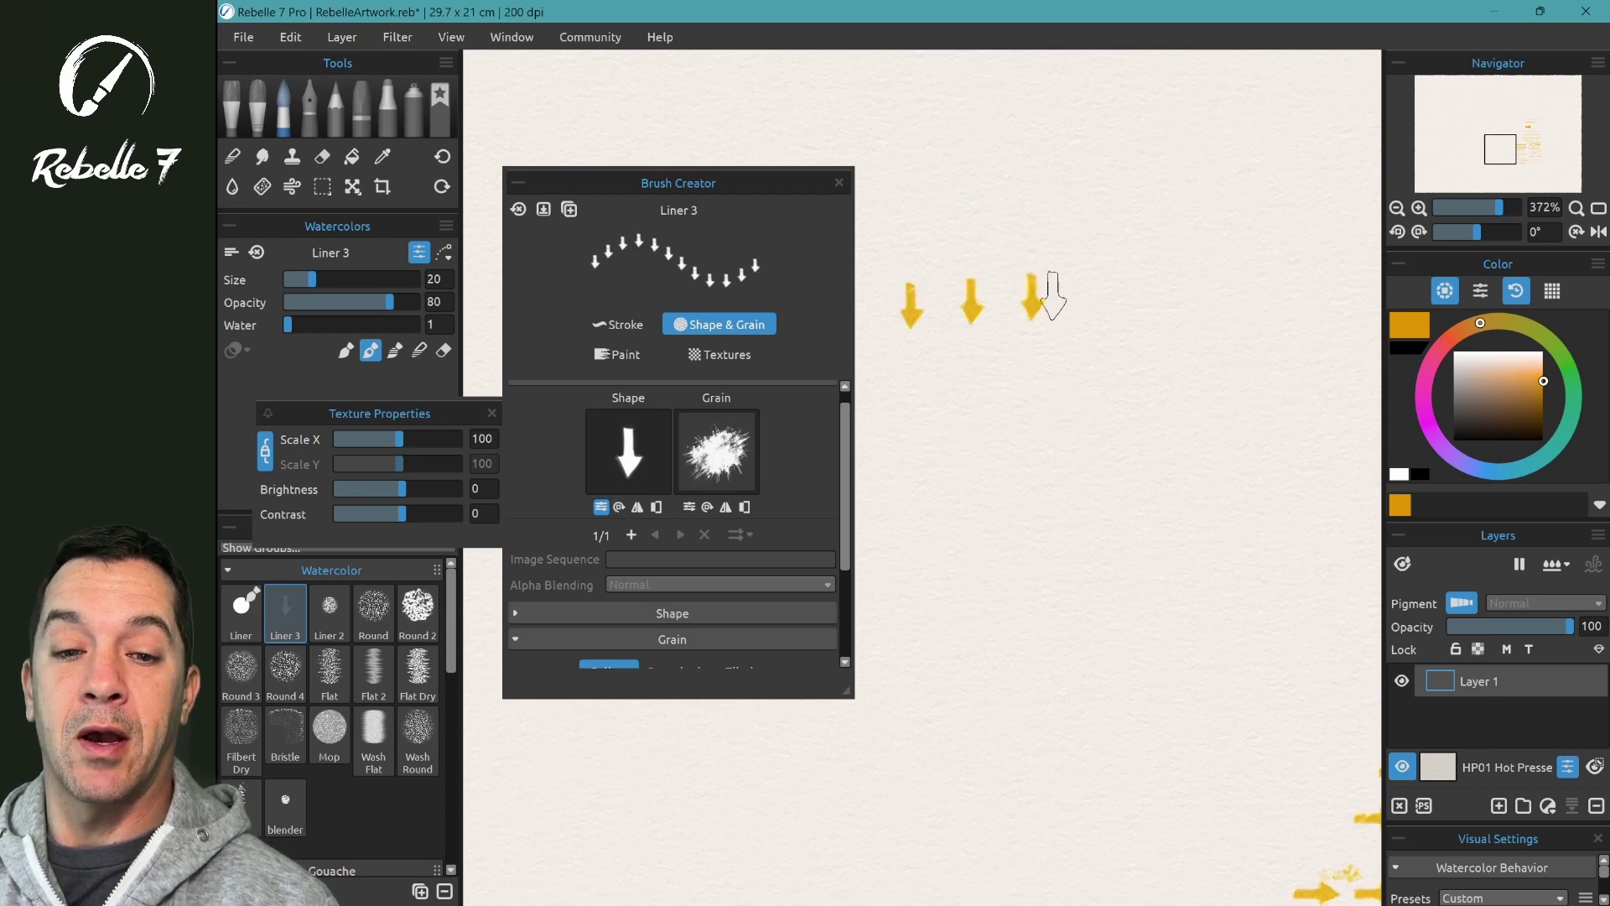
{"action": "left_click", "coordinate": [1094, 297]}
{"action": "left_click", "coordinate": [1154, 297]}
{"action": "left_click", "coordinate": [1214, 299]}
{"action": "left_click_drag", "start_coordinate": [886, 398], "coordinate": [1232, 409]}
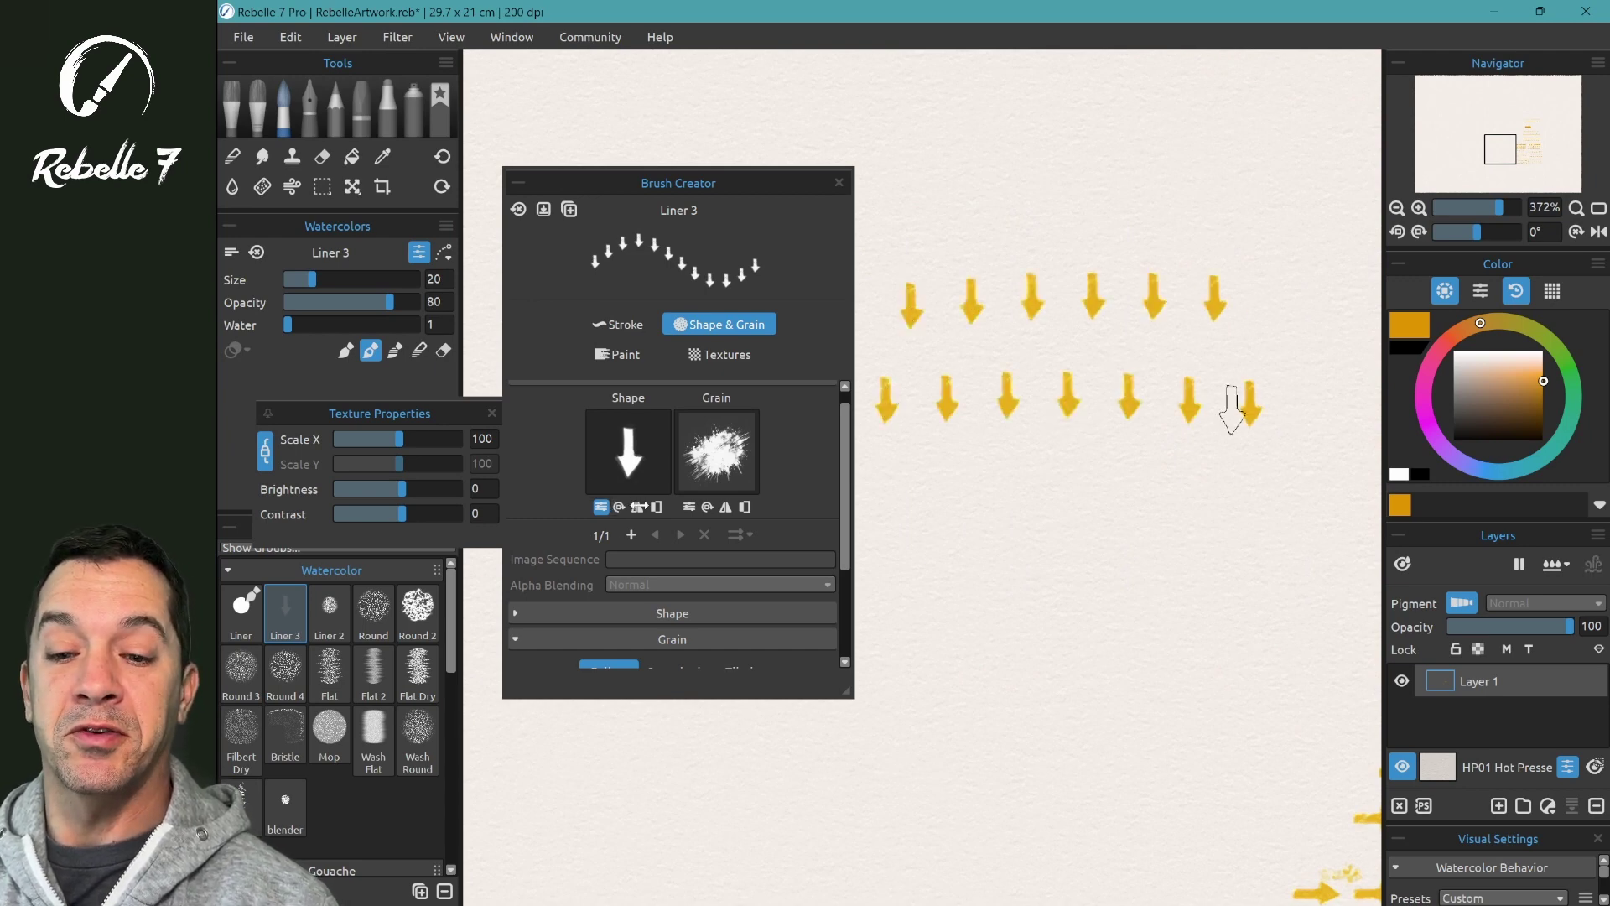
Paint one row with the arrow shape rotated to point left and one pointing up, and rotate it back to point right.
{"action": "left_click_drag", "start_coordinate": [915, 476], "coordinate": [1233, 484]}
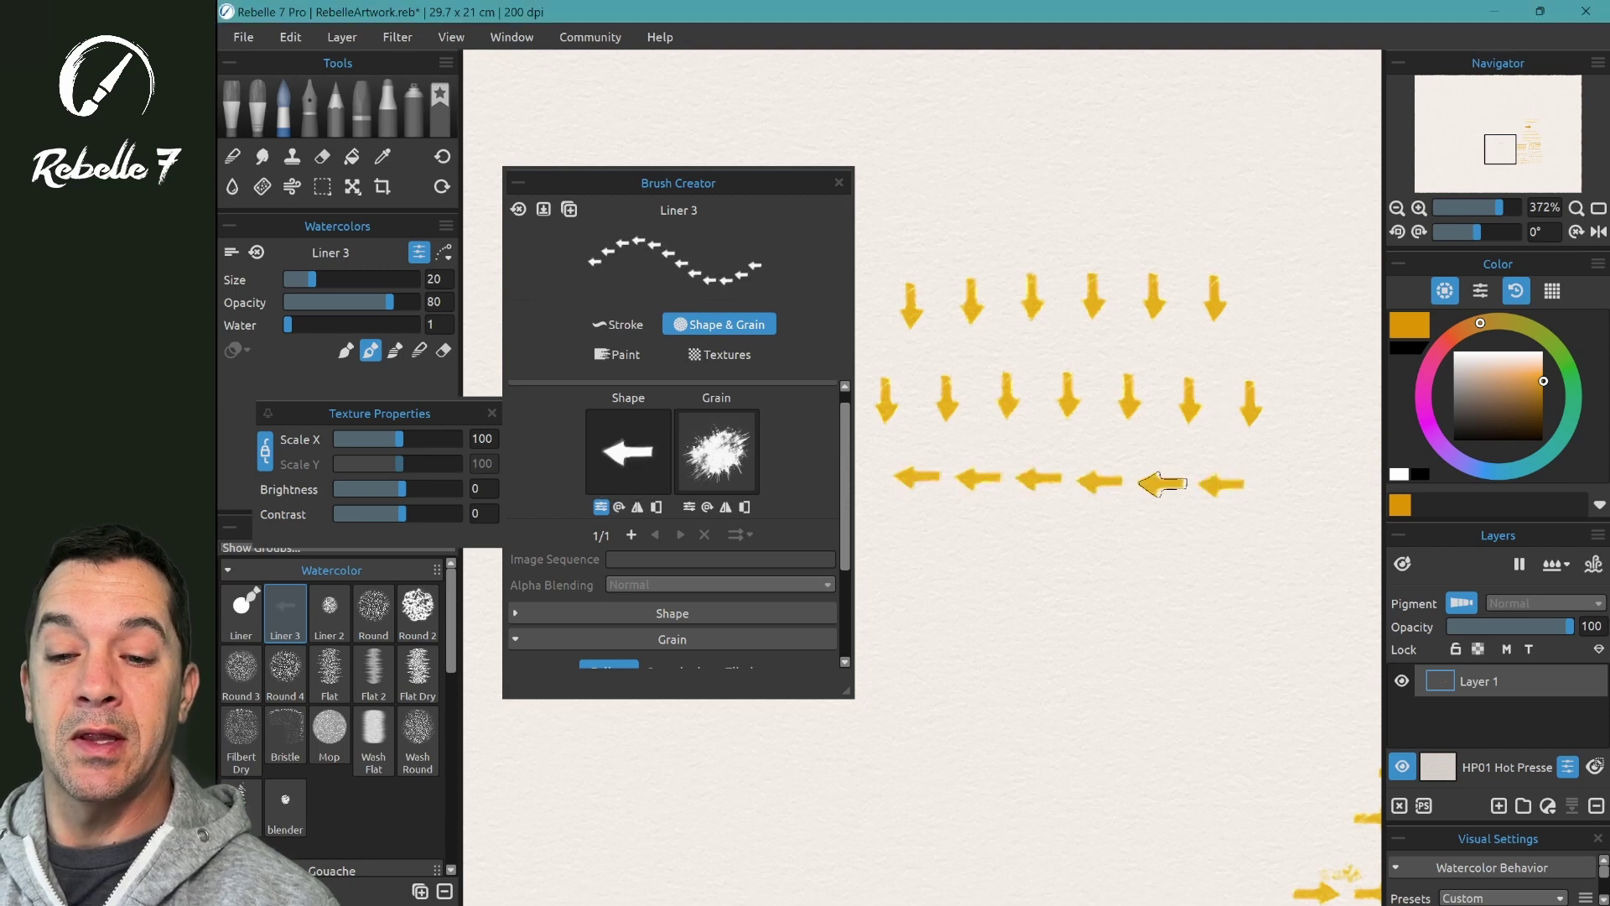
{"action": "left_click", "coordinate": [619, 507]}
{"action": "mouse_move", "coordinate": [901, 589]}
{"action": "left_mouse_down"}
{"action": "mouse_move", "coordinate": [1136, 577]}
{"action": "mouse_move", "coordinate": [1268, 598]}
{"action": "left_mouse_up"}
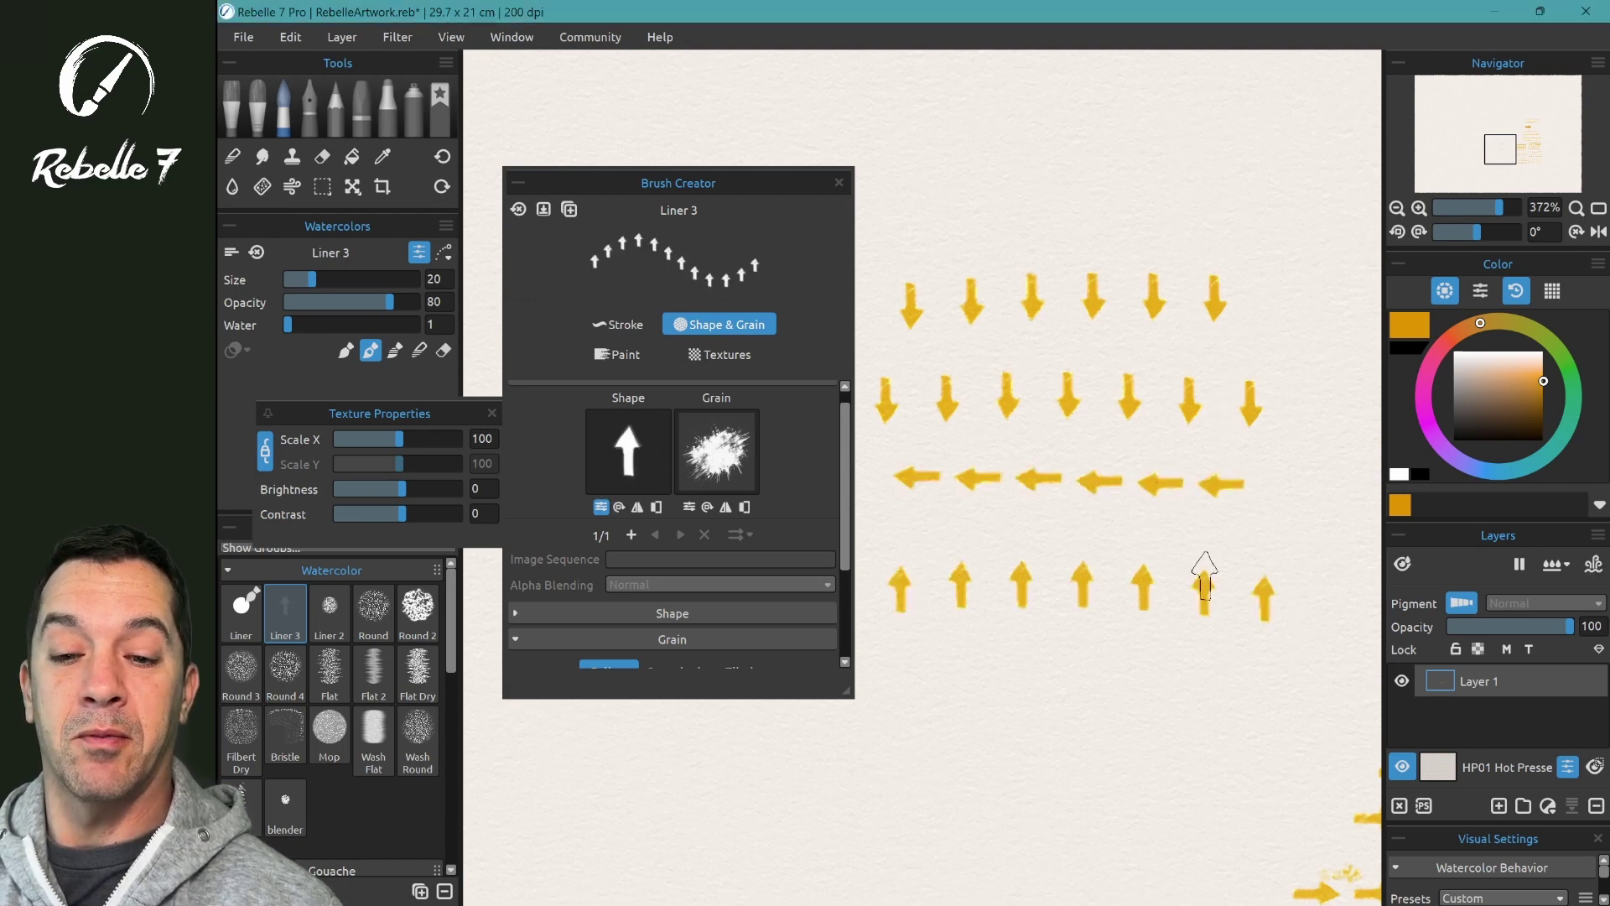
{"action": "left_click", "coordinate": [619, 507]}
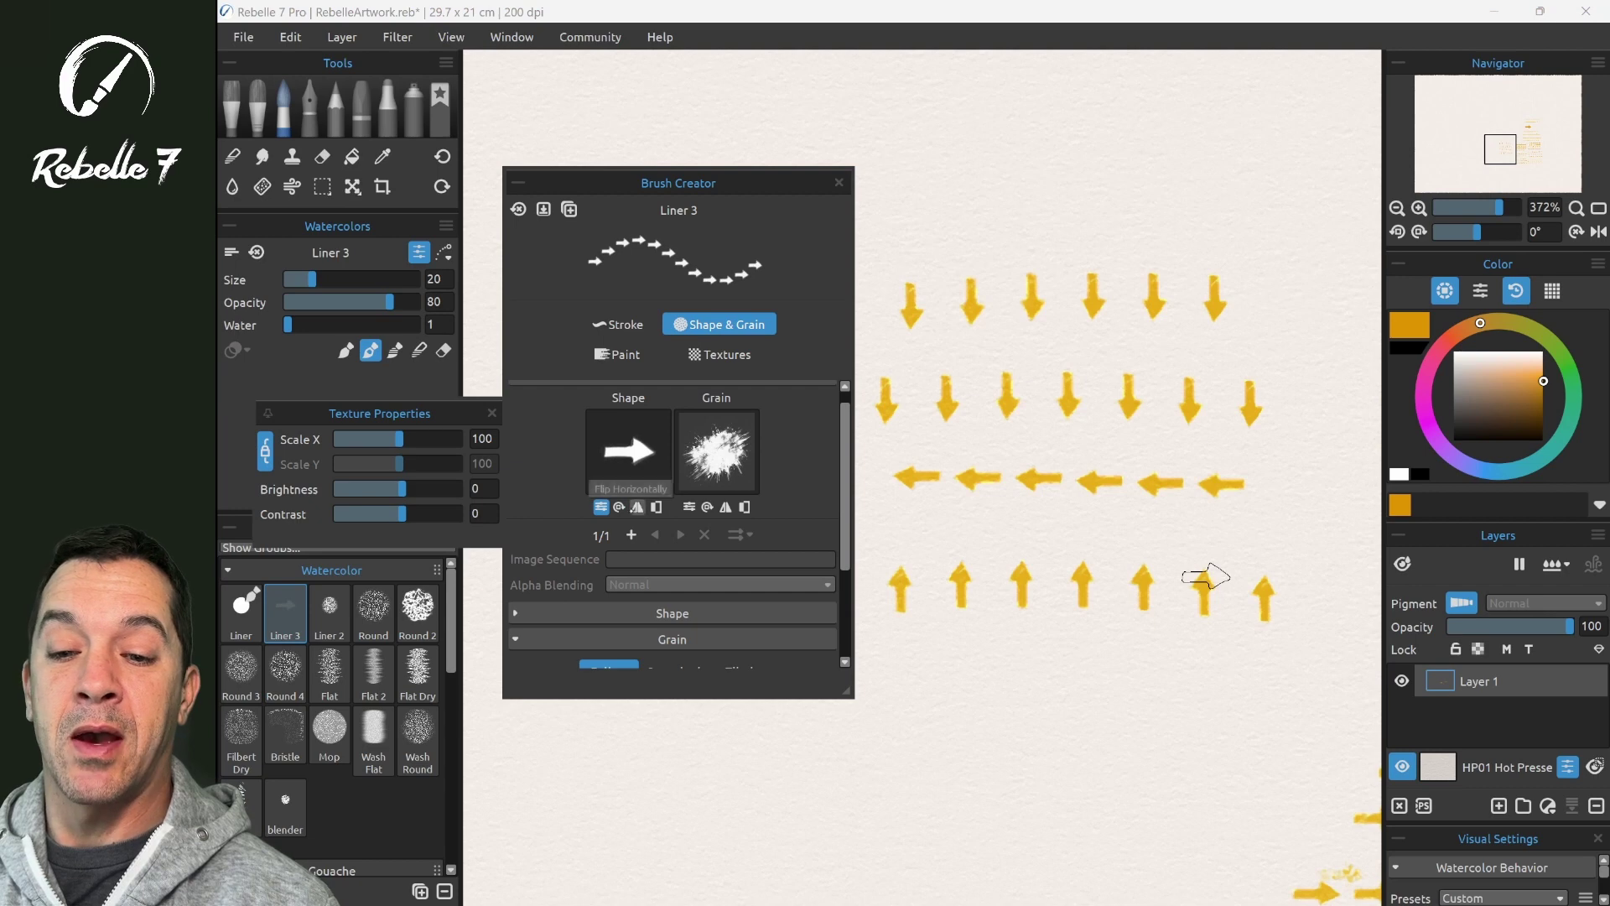
Flip the arrow shape horizontally and paint one row below the upward arrows, then flip it back and paint another row.
{"action": "left_click", "coordinate": [637, 507]}
{"action": "left_click_drag", "start_coordinate": [879, 681], "coordinate": [1252, 692]}
{"action": "left_click", "coordinate": [637, 507]}
{"action": "left_click_drag", "start_coordinate": [869, 759], "coordinate": [1300, 758]}
Invert the arrow shape and paint three horizontal rows of arrow cut-outs above the downward arrows.
{"action": "left_click", "coordinate": [657, 508]}
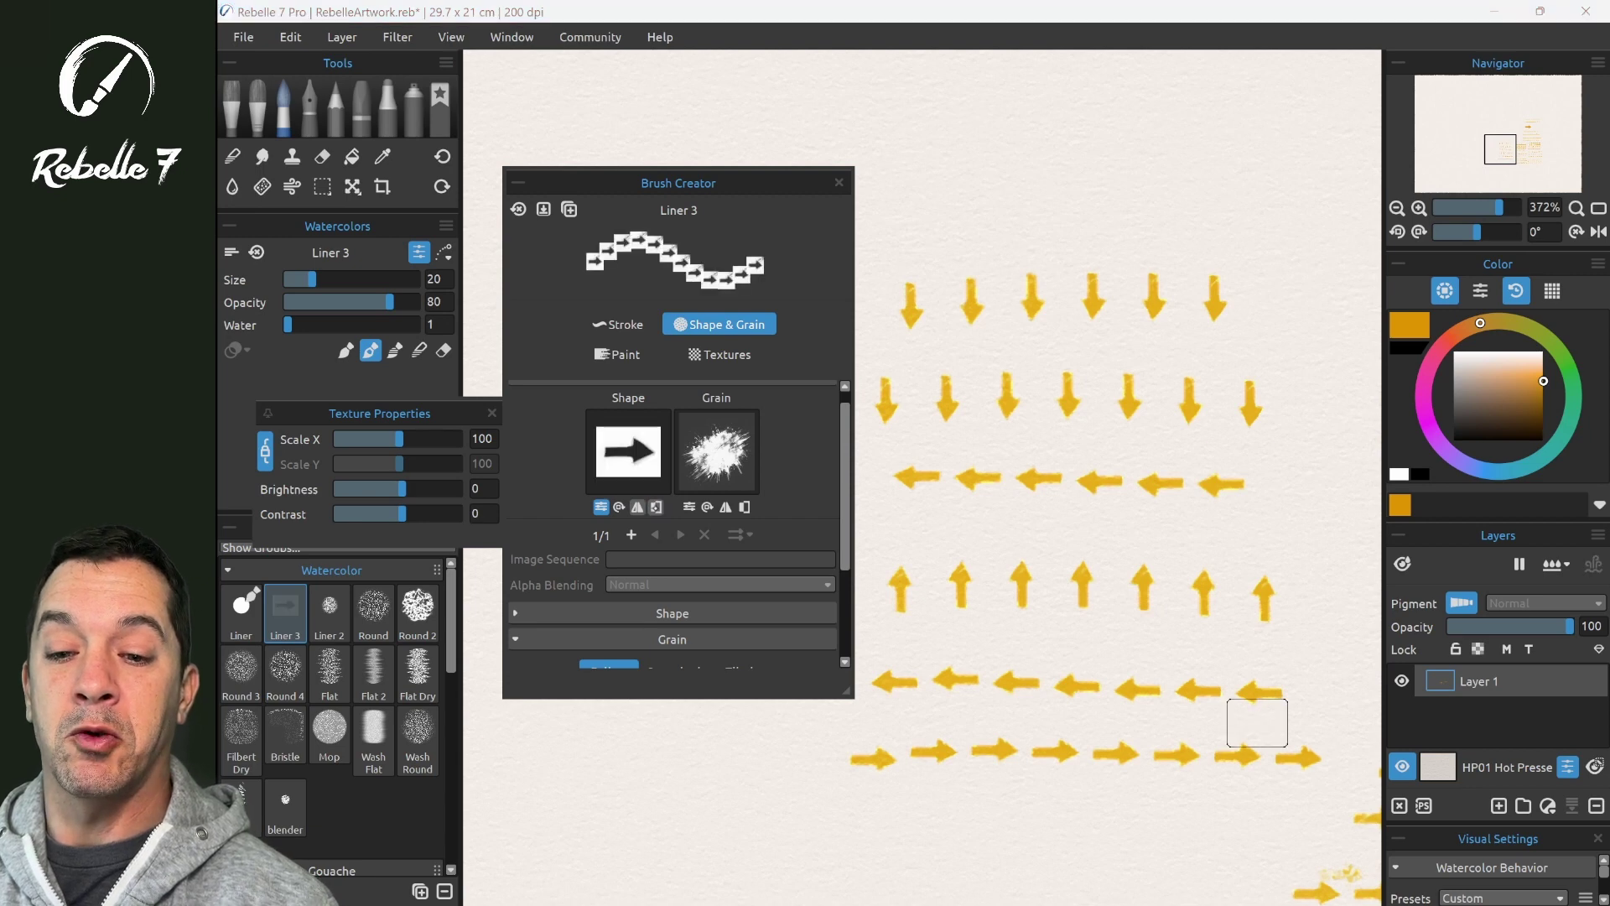
{"action": "left_click_drag", "start_coordinate": [902, 182], "coordinate": [1268, 184]}
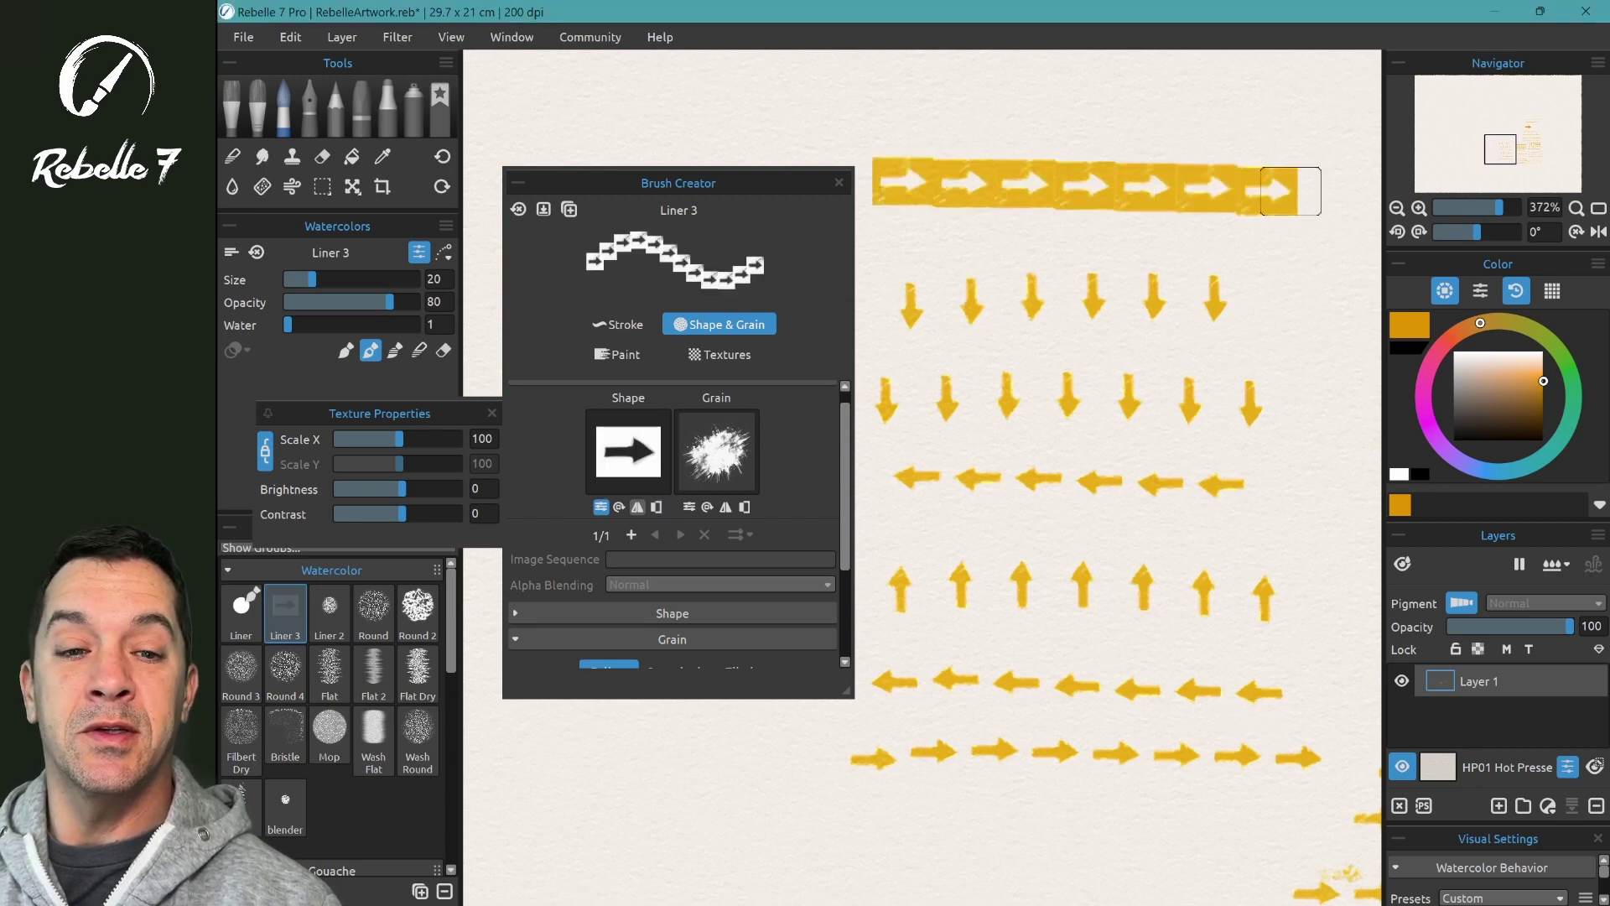
{"action": "left_click_drag", "start_coordinate": [891, 122], "coordinate": [1284, 122]}
{"action": "left_click_drag", "start_coordinate": [897, 243], "coordinate": [1287, 241]}
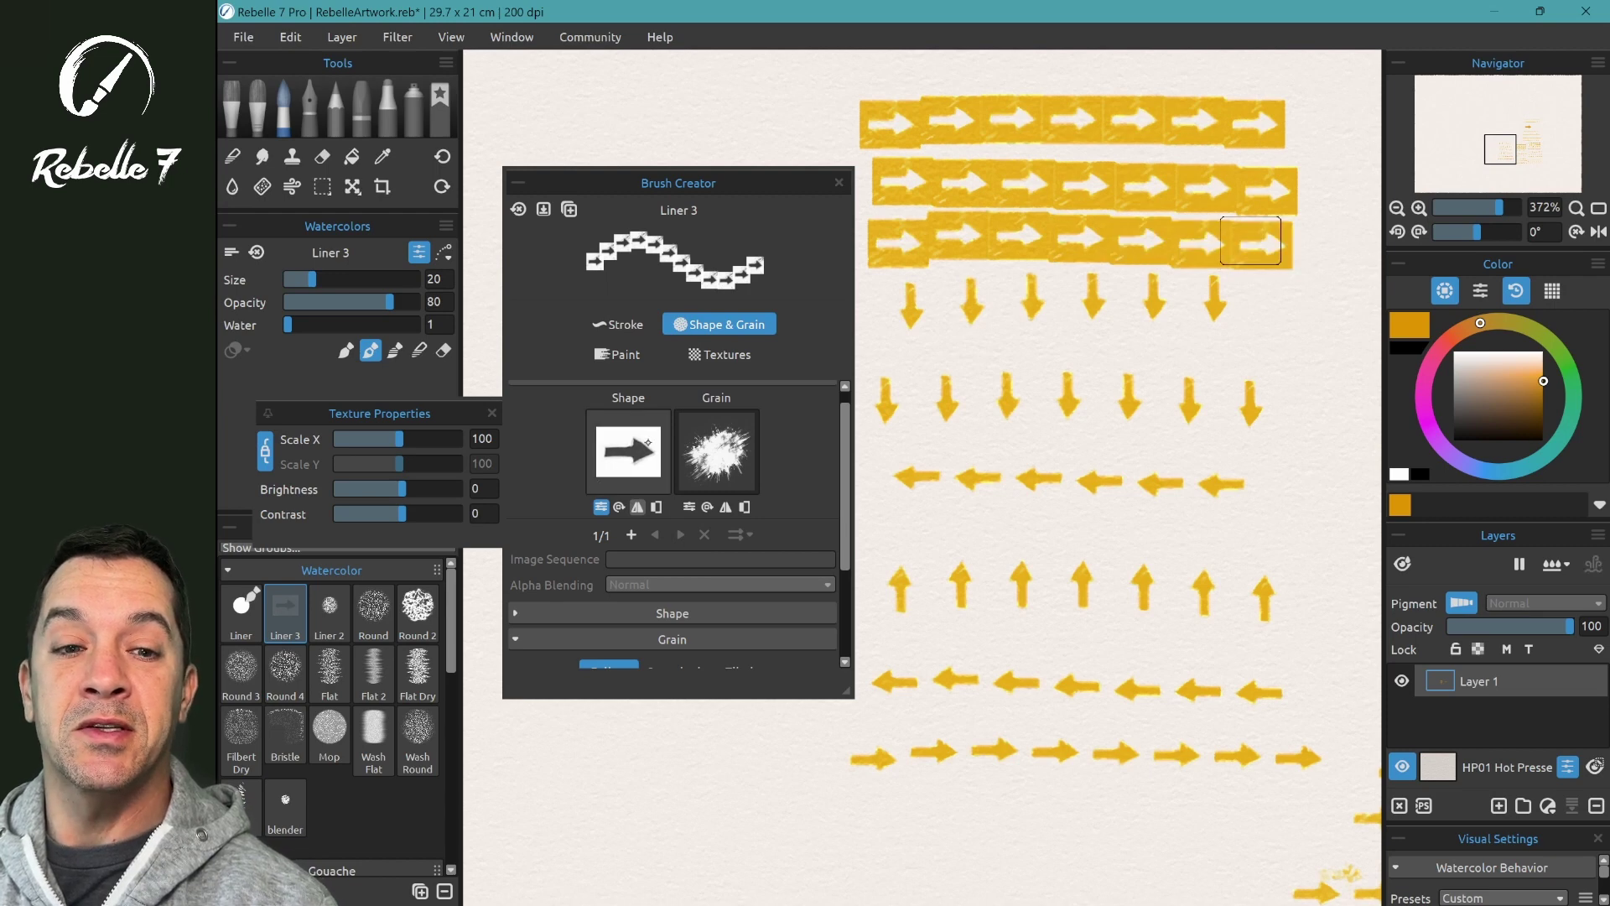
Paint two more rows with the inverted shape on the empty canvas beside the earlier rows, and return the shape to its non-inverted form.
{"action": "scroll", "coordinate": [1089, 378], "scroll_direction": "left", "scroll_amount": 5}
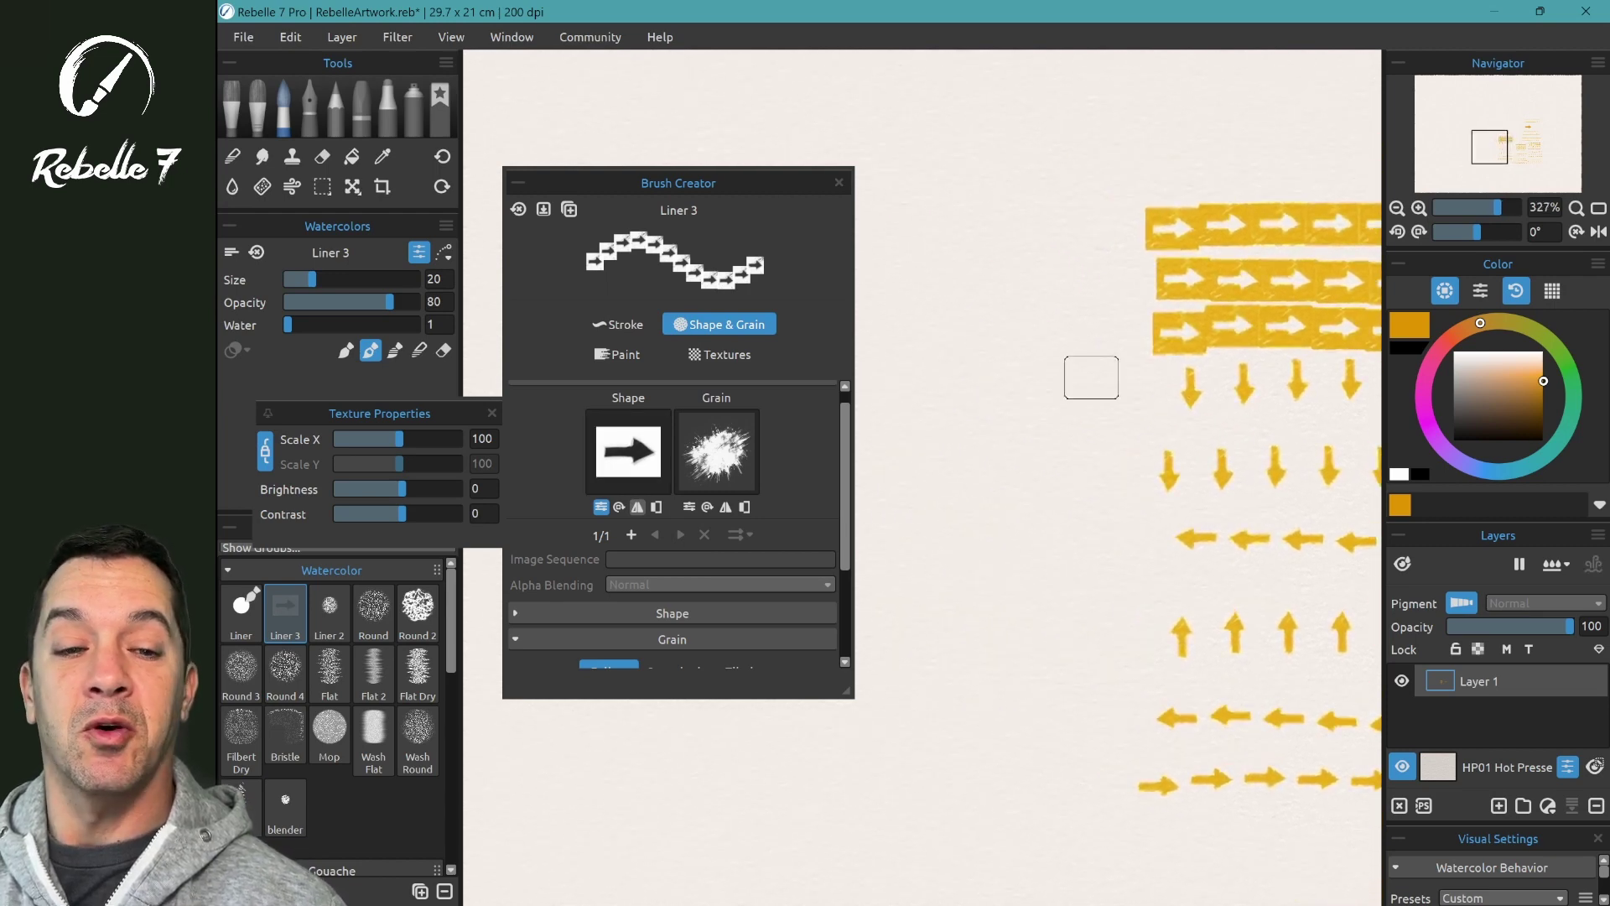
{"action": "left_click_drag", "start_coordinate": [895, 234], "coordinate": [1199, 235]}
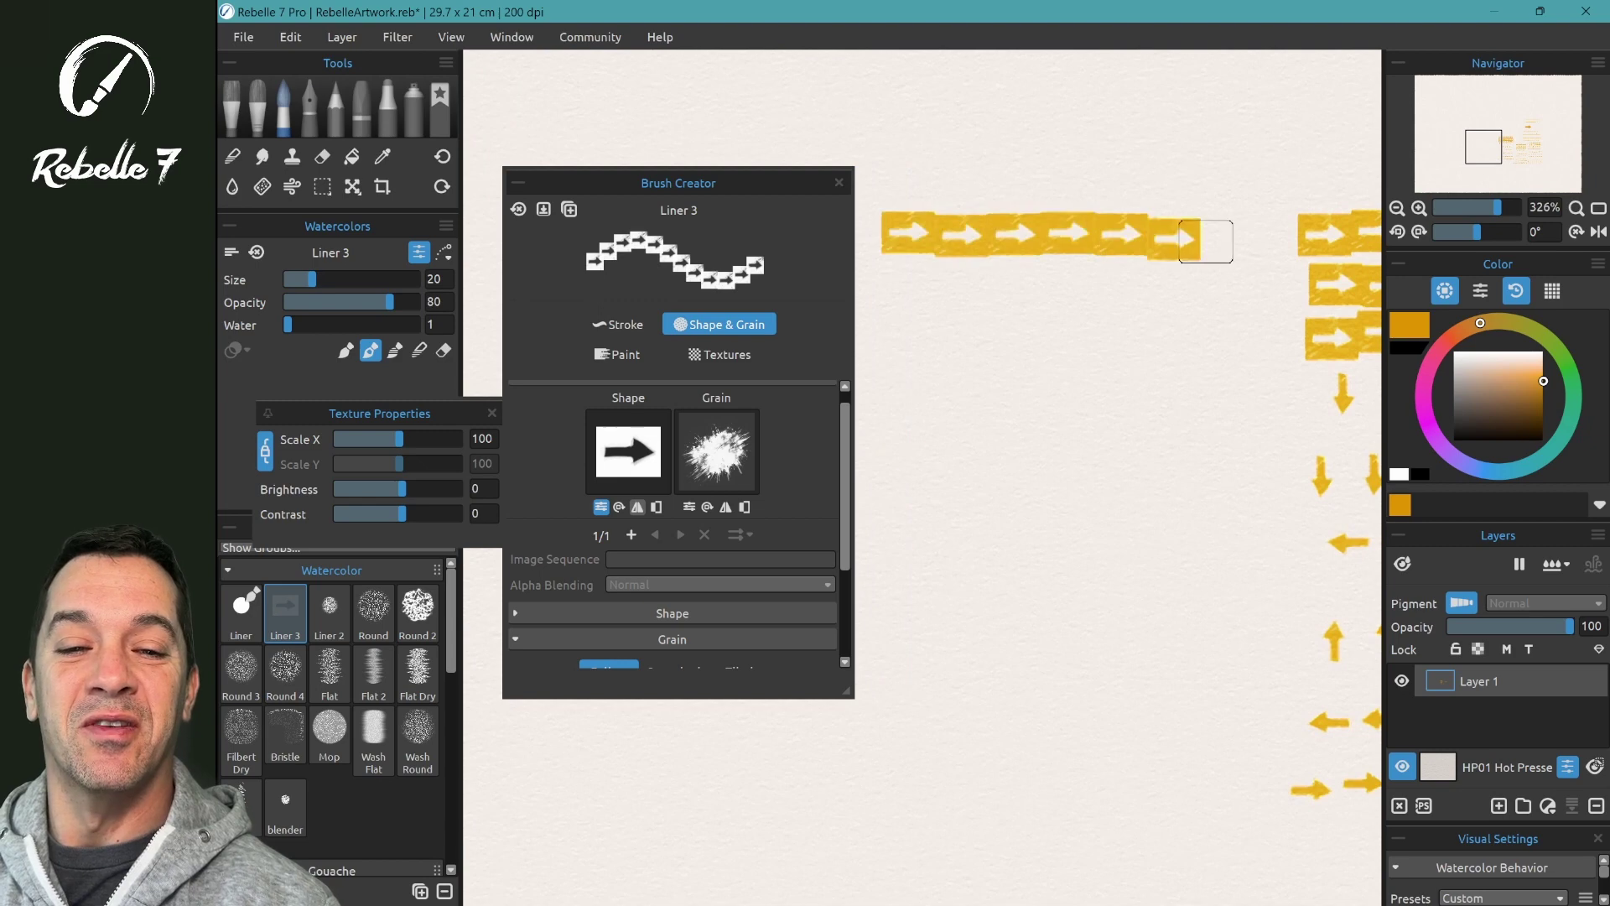
{"action": "left_click_drag", "start_coordinate": [904, 307], "coordinate": [1200, 307]}
{"action": "left_click", "coordinate": [492, 413]}
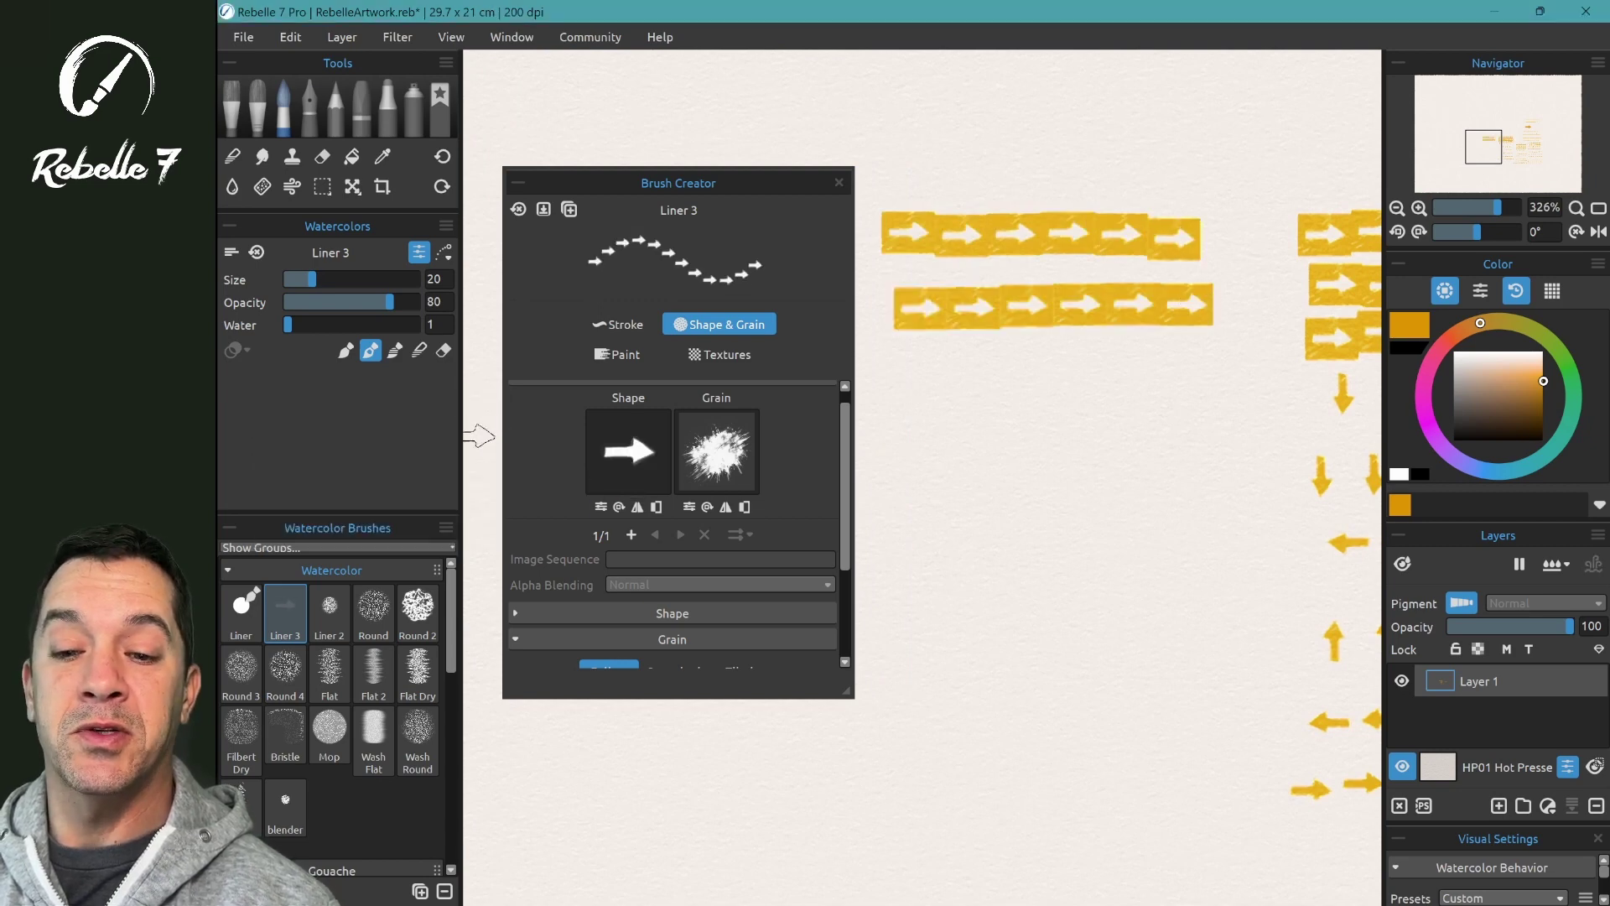
Set the grain texture's brightness to -59 and paint three horizontal rows of arrows below the inverted rows.
{"action": "left_click", "coordinate": [690, 507]}
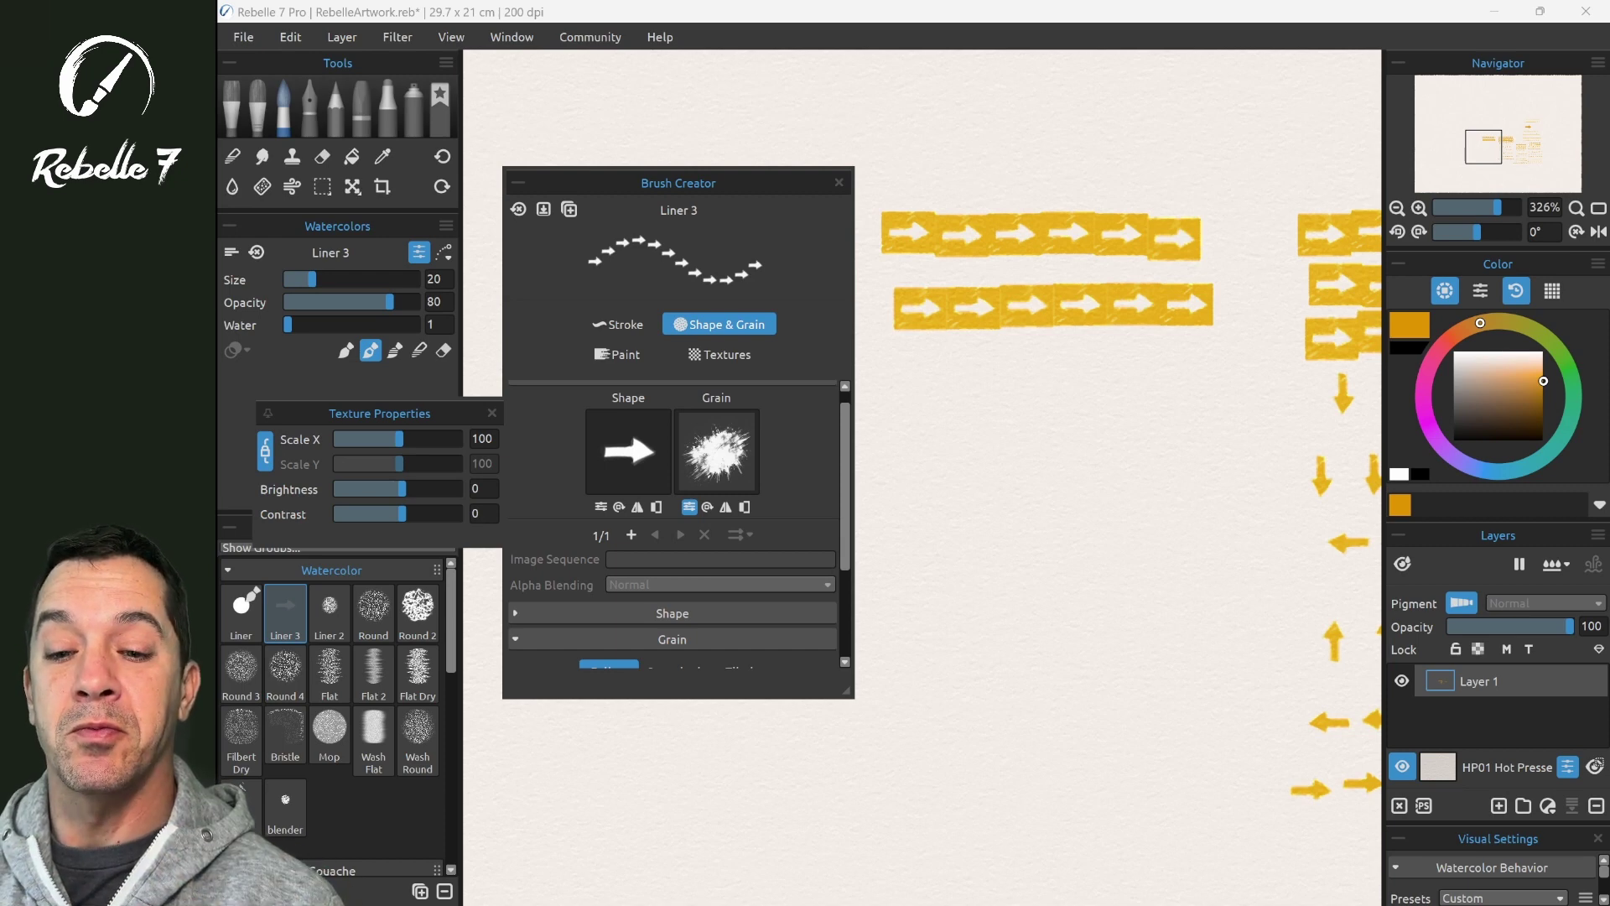
{"action": "scroll", "coordinate": [672, 537], "scroll_direction": "up", "scroll_amount": 1}
{"action": "left_click_drag", "start_coordinate": [401, 508], "coordinate": [371, 507]}
{"action": "left_click_drag", "start_coordinate": [892, 423], "coordinate": [1150, 424]}
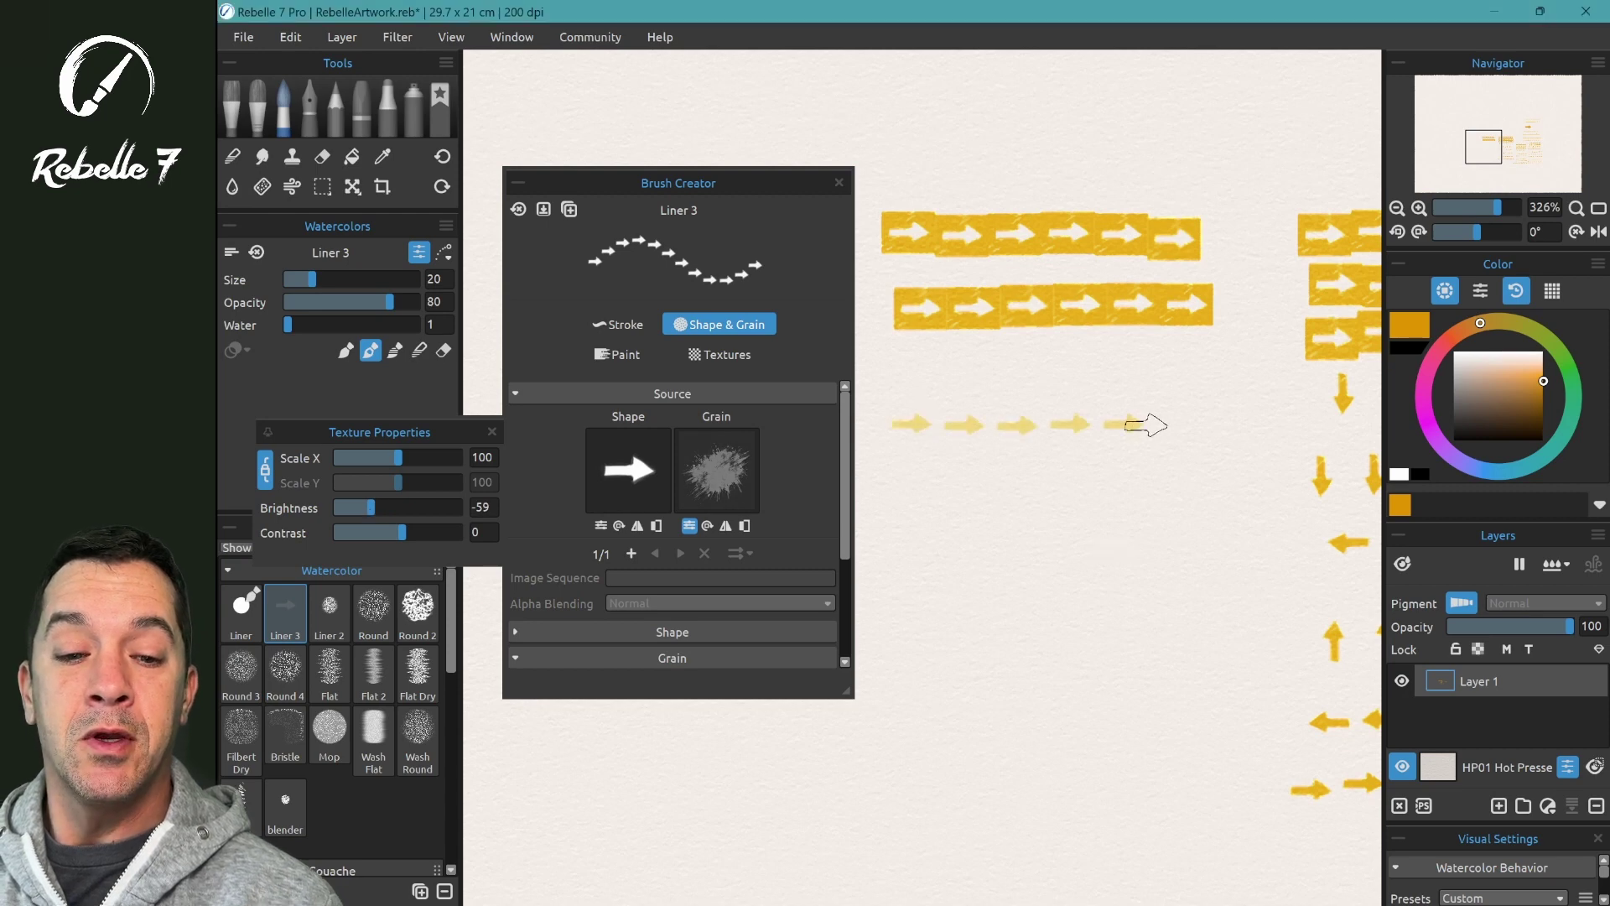
{"action": "left_click_drag", "start_coordinate": [898, 481], "coordinate": [1081, 466]}
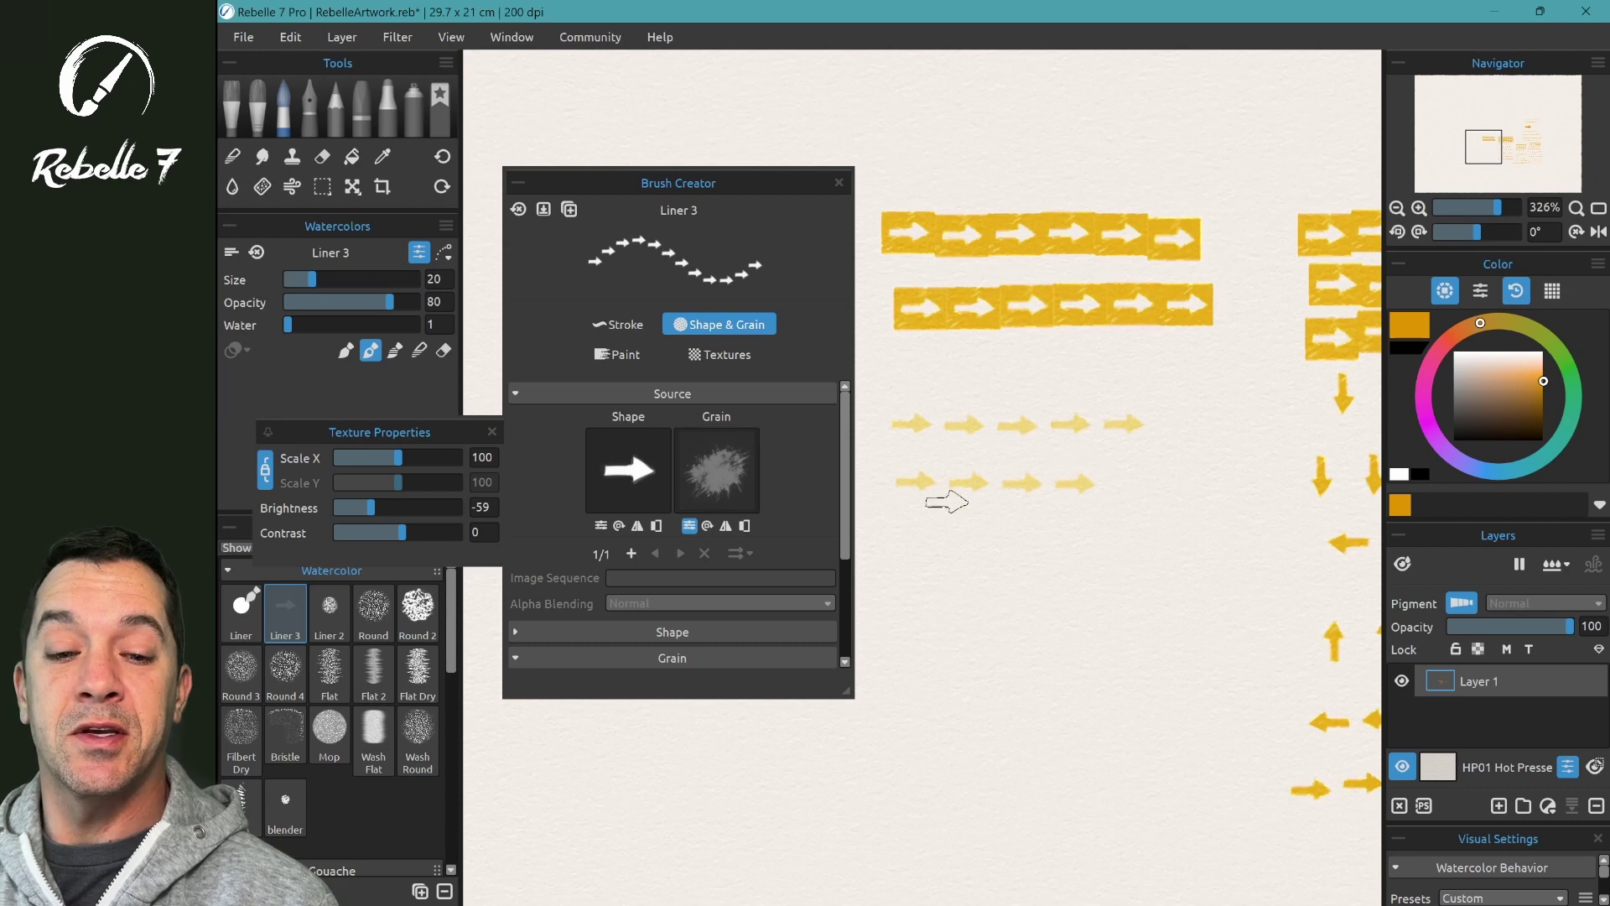
{"action": "left_click_drag", "start_coordinate": [889, 520], "coordinate": [1132, 519]}
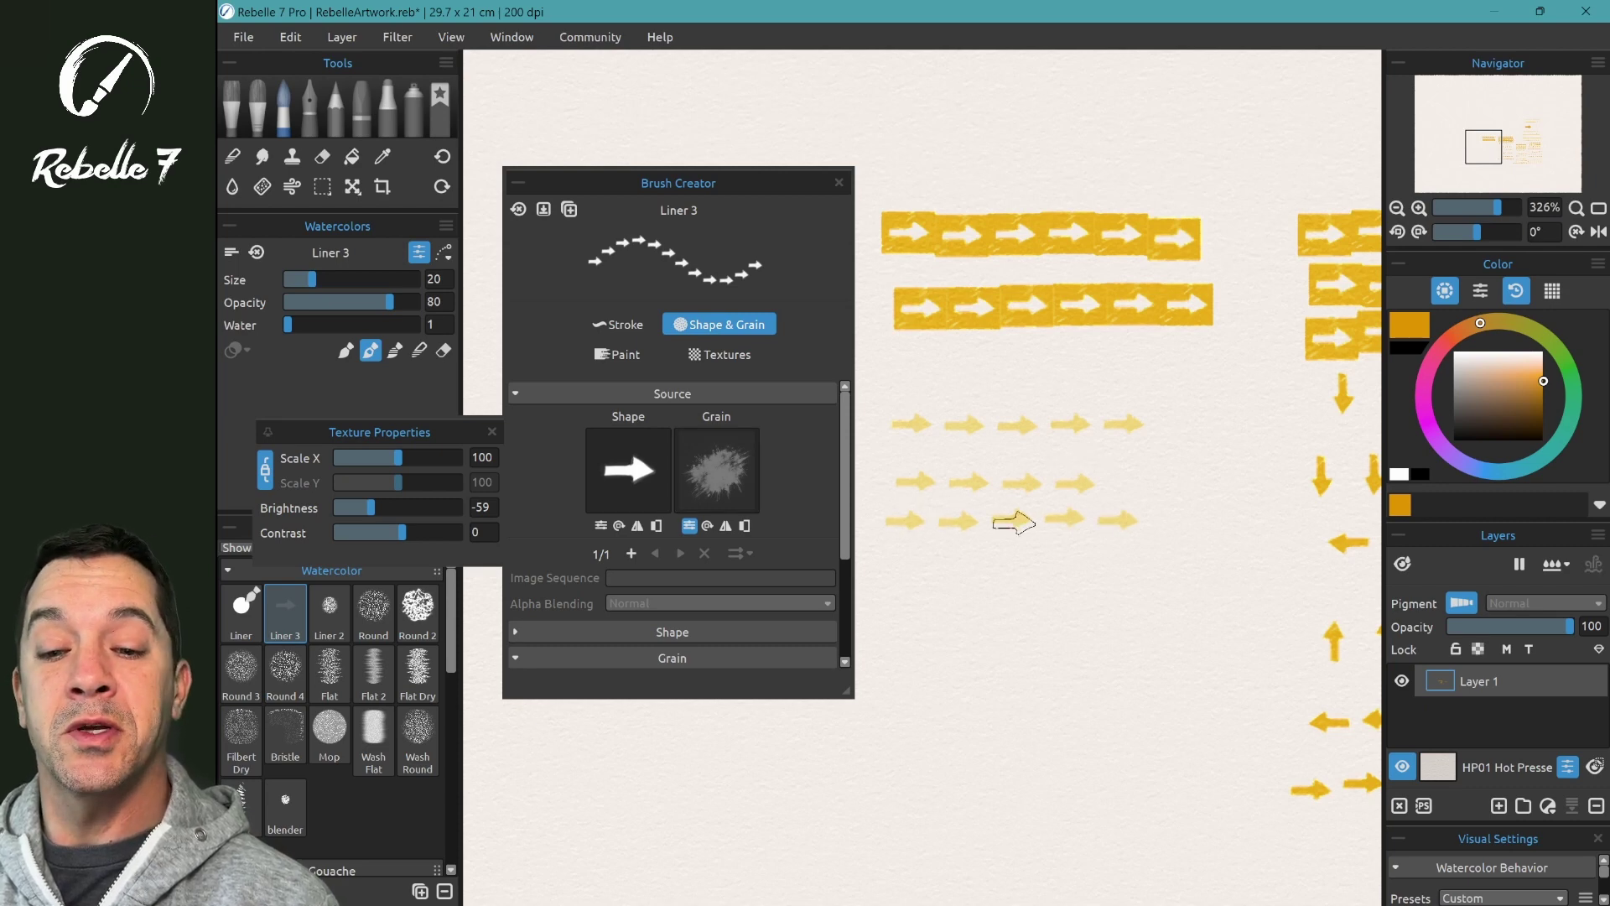
Set the grain texture's brightness to -82 and paint three horizontal rows of paler arrows below the previous ones.
{"action": "left_click_drag", "start_coordinate": [368, 508], "coordinate": [353, 508]}
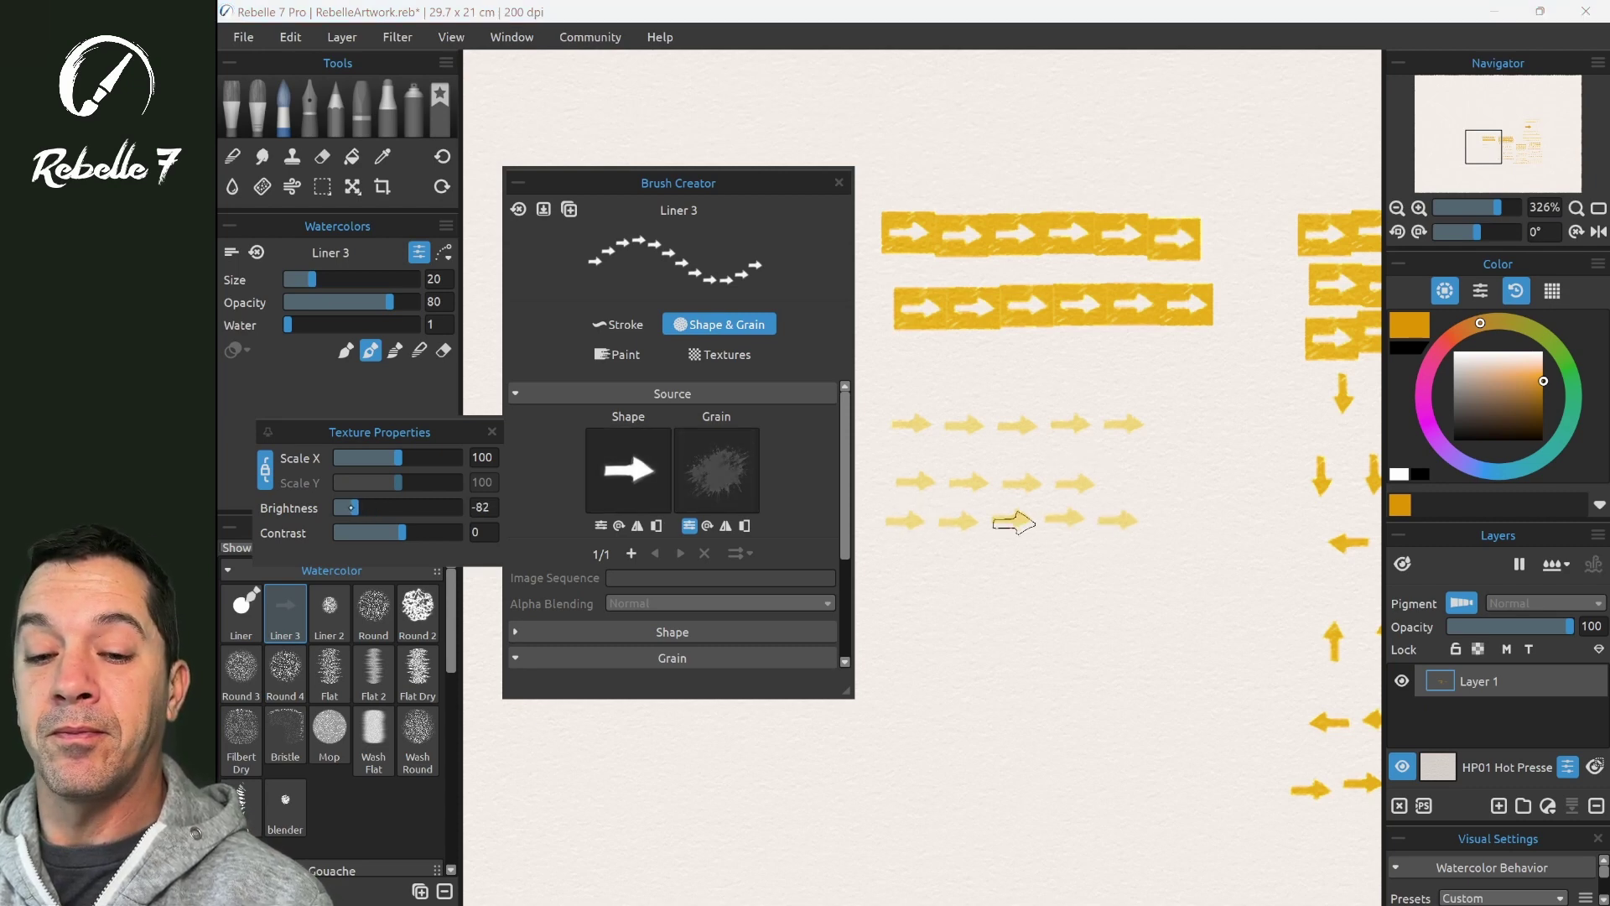
{"action": "left_click_drag", "start_coordinate": [893, 569], "coordinate": [1187, 571]}
{"action": "left_click_drag", "start_coordinate": [895, 616], "coordinate": [1165, 603]}
{"action": "left_click_drag", "start_coordinate": [899, 659], "coordinate": [1120, 639]}
Paint three rows of arrows with the grain's brightness at 27 and one row below them with the brightness at 200.
{"action": "left_click_drag", "start_coordinate": [355, 507], "coordinate": [412, 507]}
{"action": "left_click_drag", "start_coordinate": [918, 657], "coordinate": [1153, 655]}
{"action": "left_click_drag", "start_coordinate": [876, 705], "coordinate": [1170, 698]}
{"action": "left_click_drag", "start_coordinate": [847, 751], "coordinate": [1191, 742]}
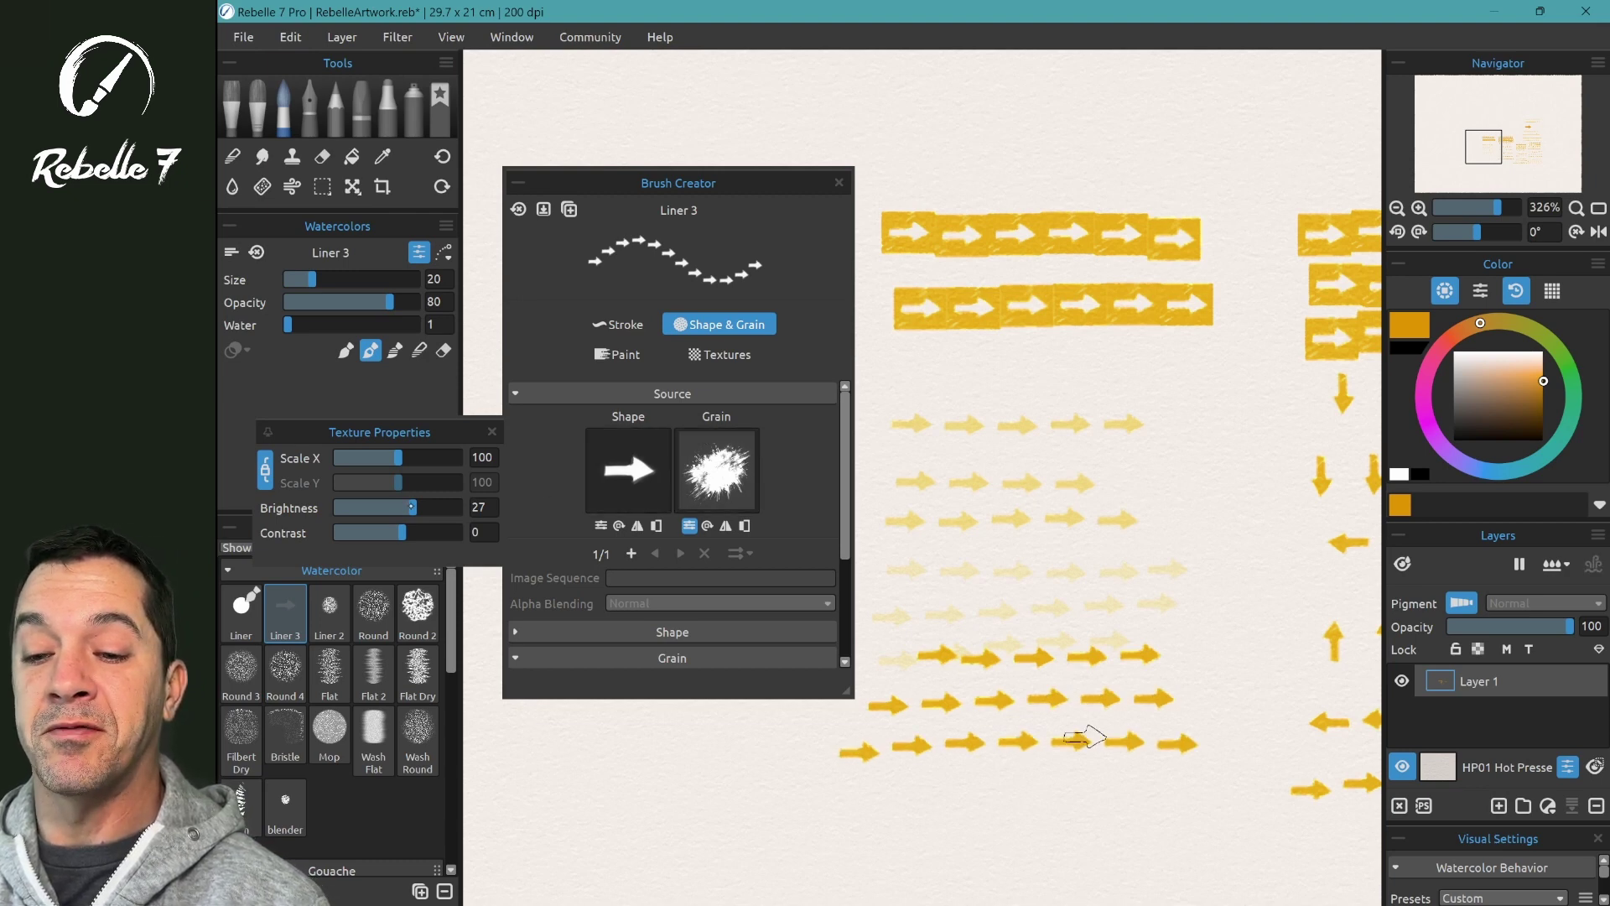
{"action": "left_click_drag", "start_coordinate": [413, 508], "coordinate": [459, 507]}
{"action": "left_click_drag", "start_coordinate": [770, 799], "coordinate": [1183, 795]}
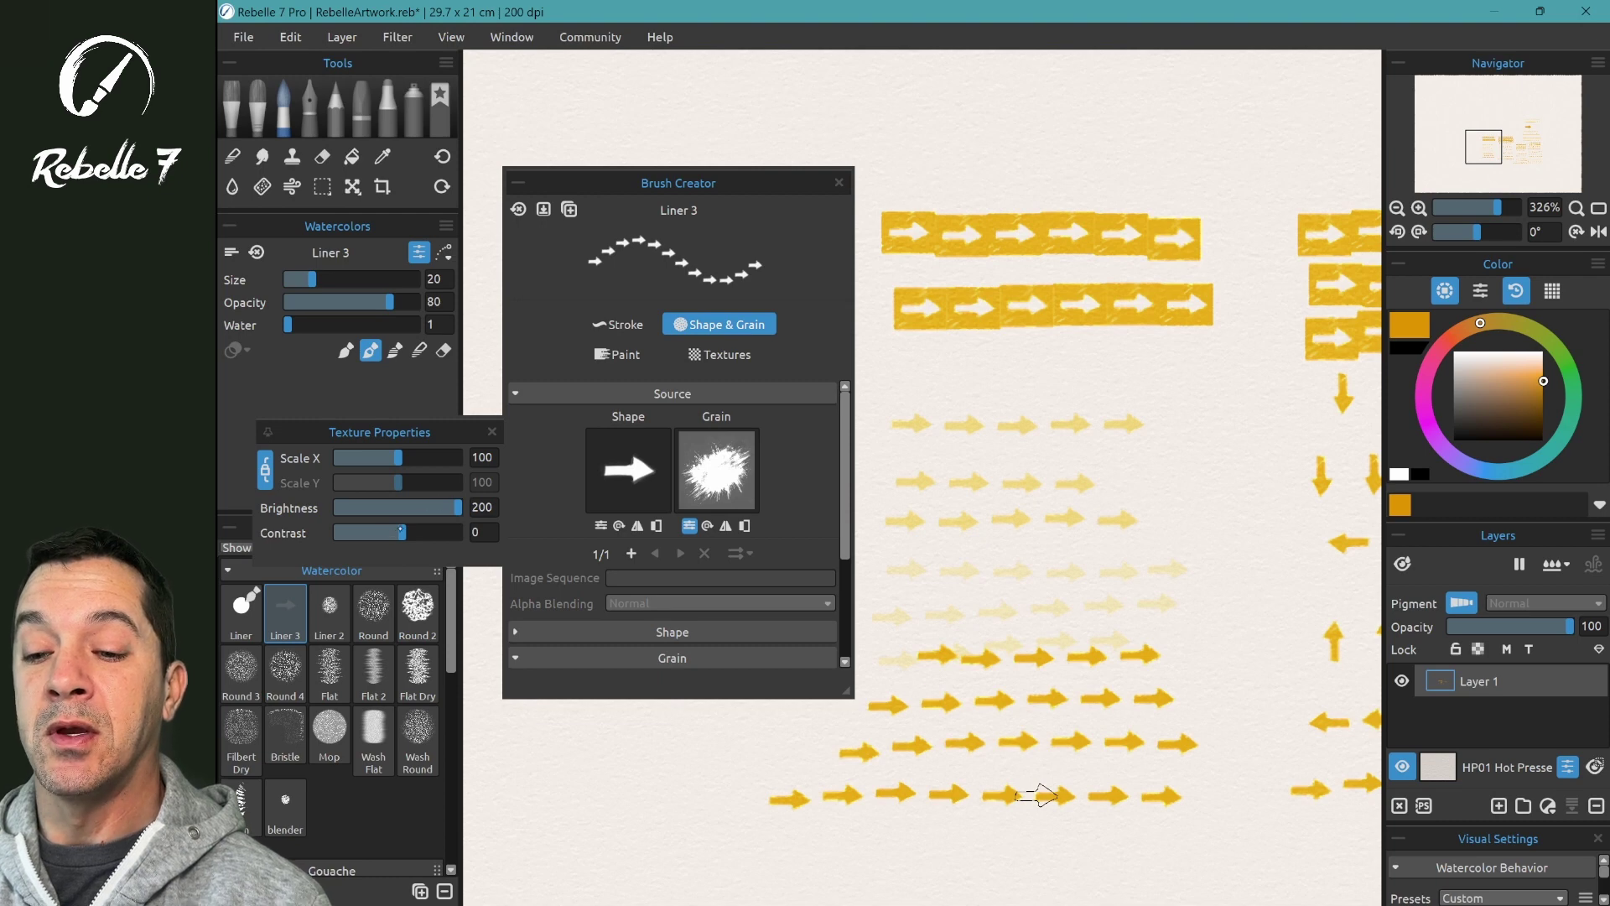
Set the grain texture's contrast to 87 and paint two rows of arrows just under the inverted rows.
{"action": "left_click_drag", "start_coordinate": [403, 531], "coordinate": [435, 530]}
{"action": "left_click_drag", "start_coordinate": [887, 369], "coordinate": [1185, 370]}
{"action": "left_click_drag", "start_coordinate": [887, 392], "coordinate": [1186, 401]}
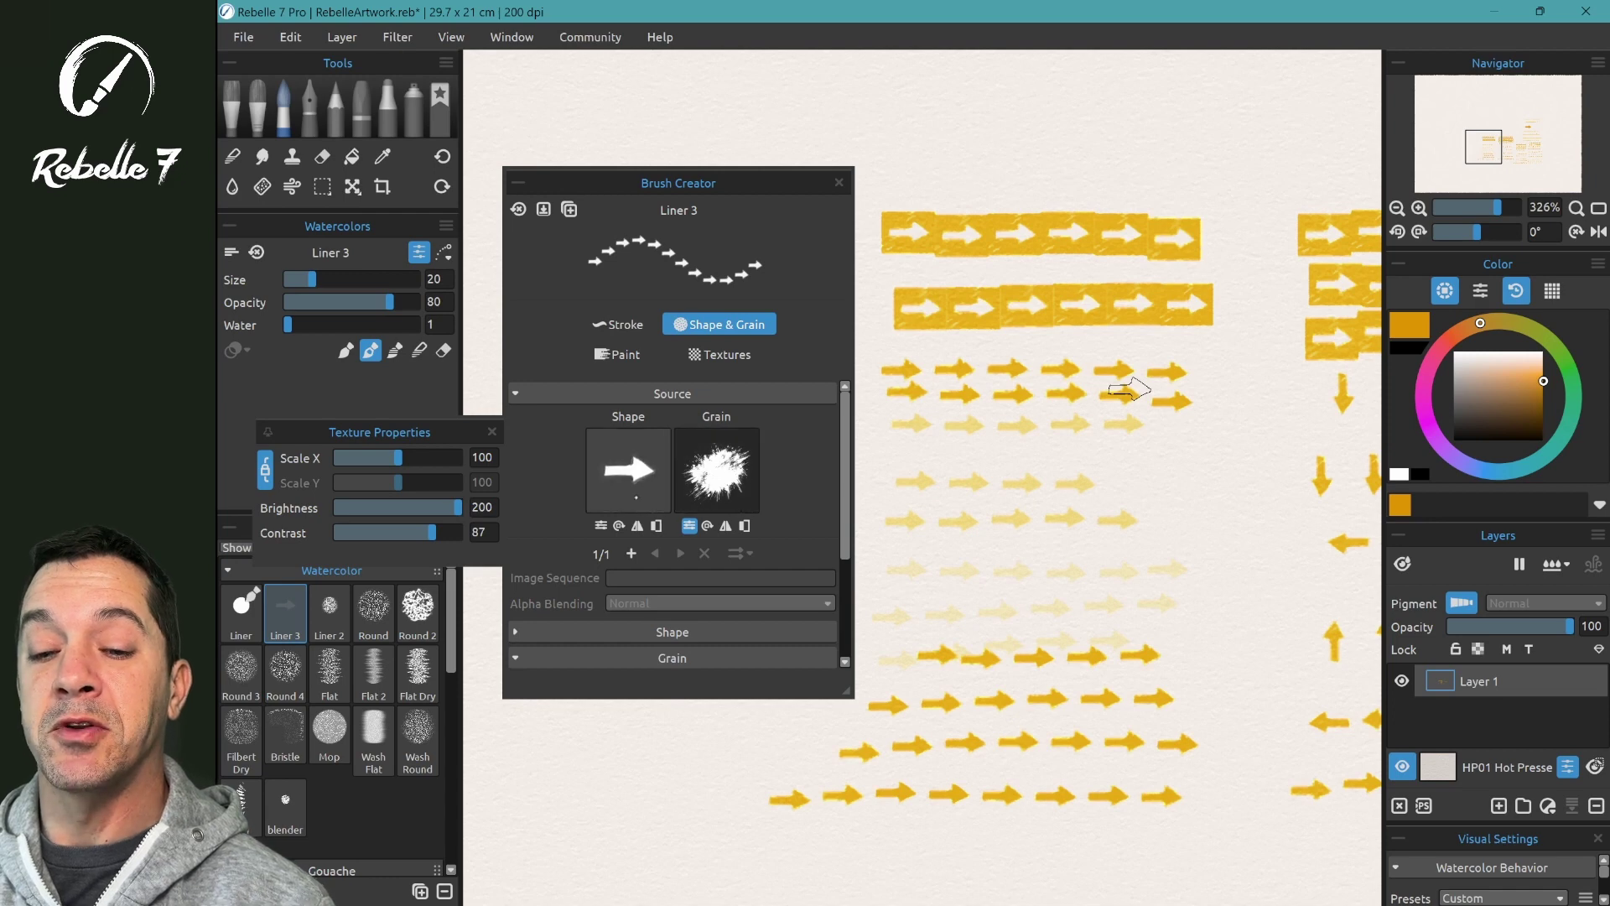
Set the arrow shape's contrast to 114 and paint two horizontal rows of arrows above the inverted rows.
{"action": "left_click", "coordinate": [601, 525]}
{"action": "left_click_drag", "start_coordinate": [383, 534], "coordinate": [437, 531]}
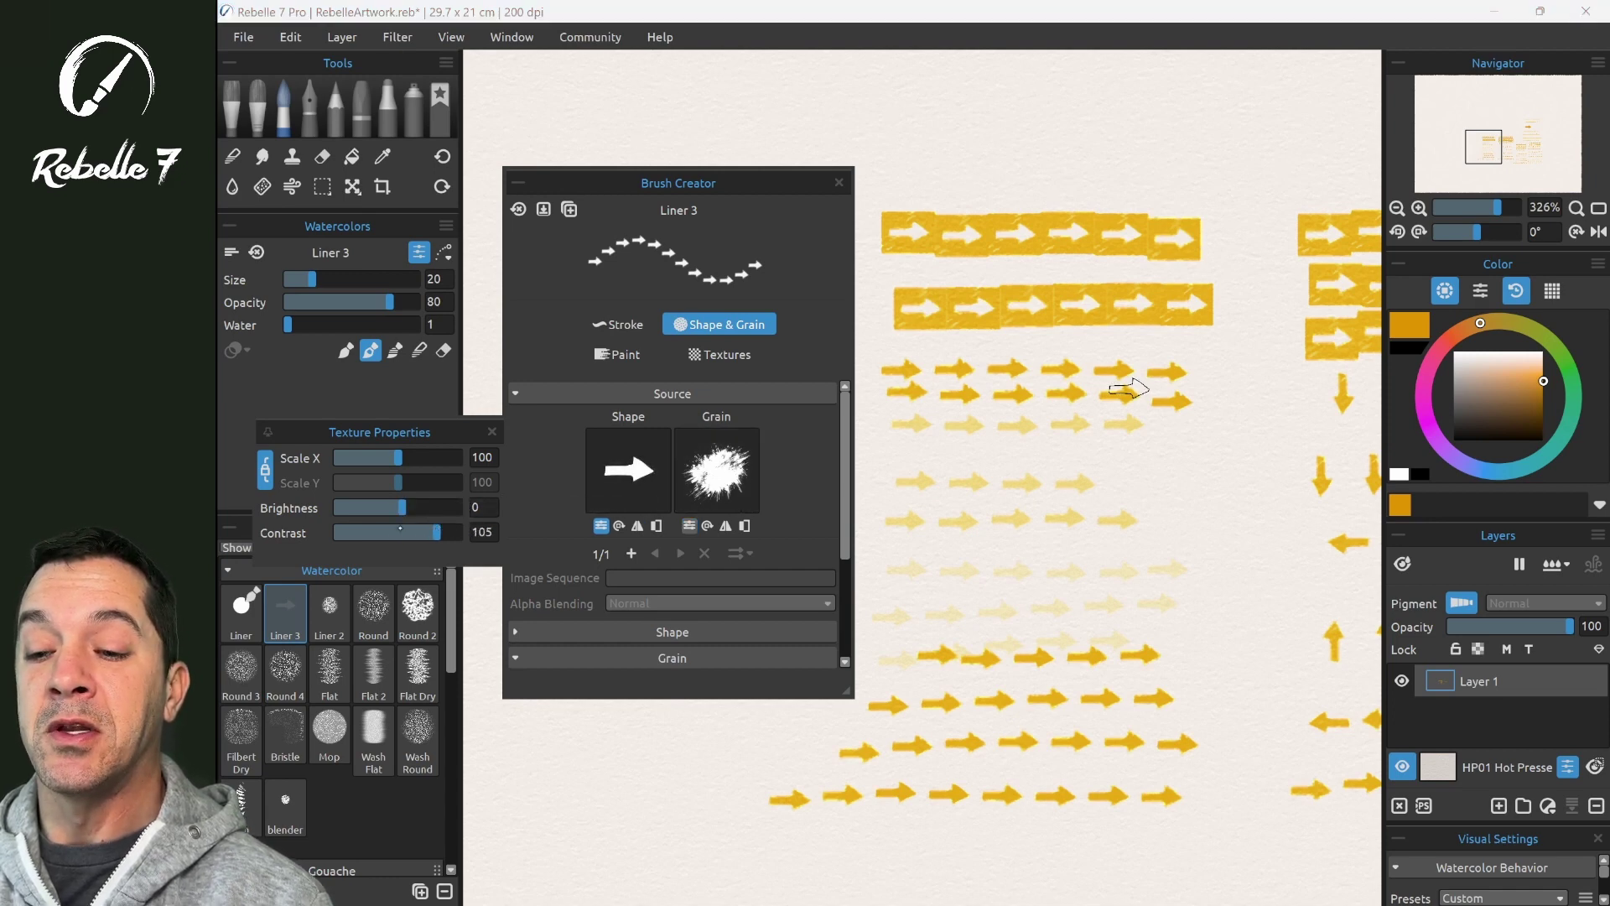
{"action": "left_click_drag", "start_coordinate": [432, 533], "coordinate": [439, 532]}
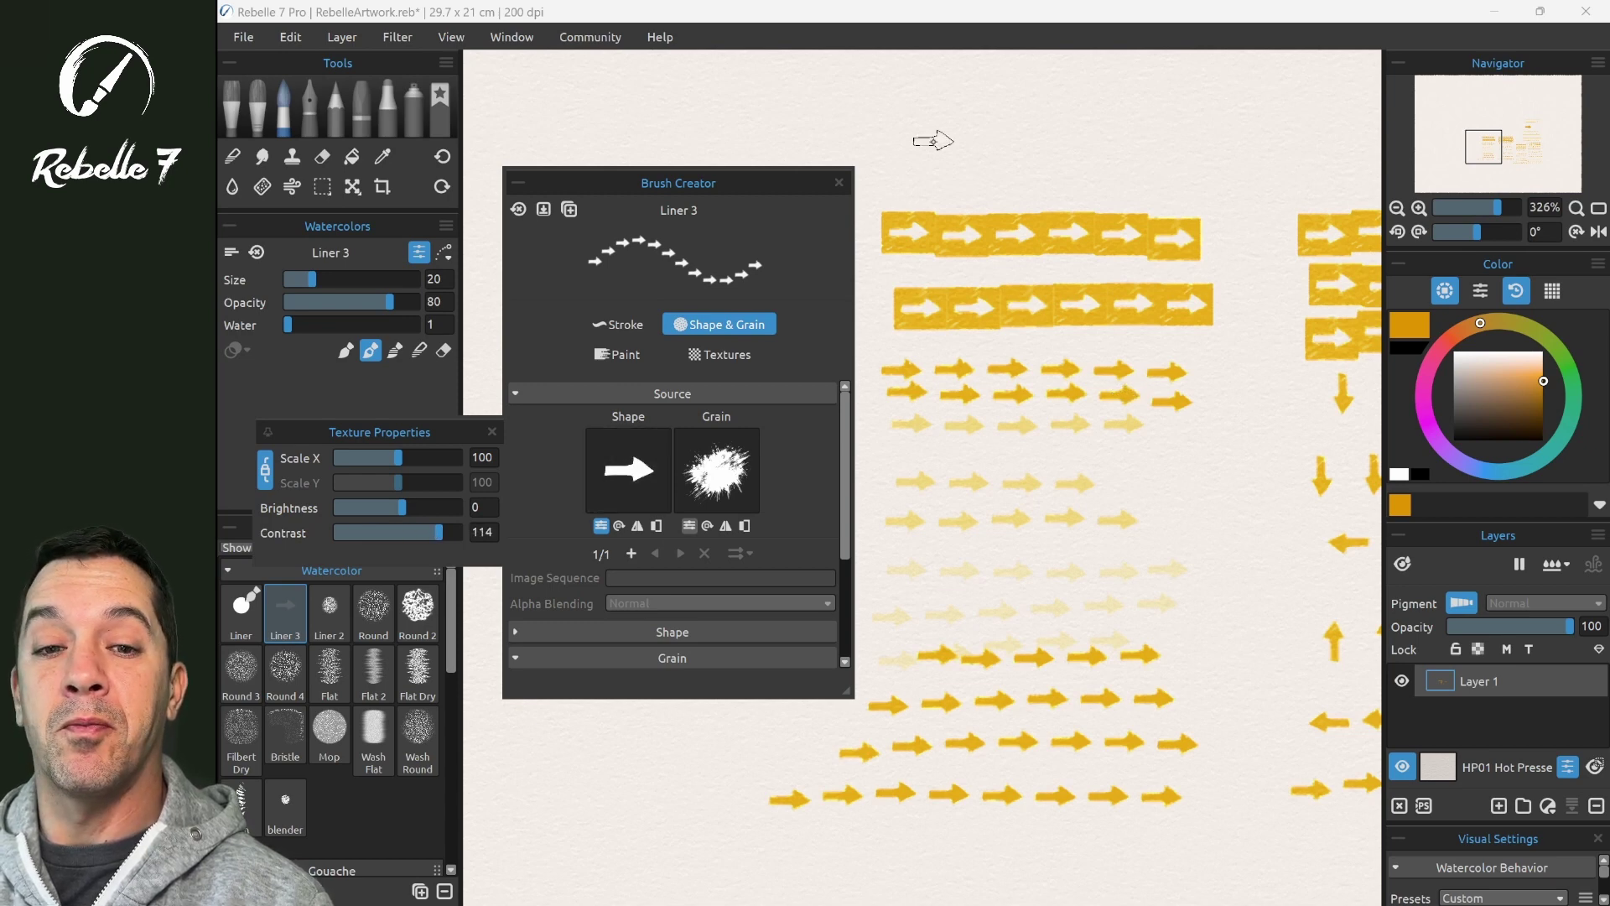
{"action": "left_click_drag", "start_coordinate": [885, 151], "coordinate": [1237, 149]}
{"action": "left_click_drag", "start_coordinate": [860, 117], "coordinate": [1164, 130]}
Set the arrow shape's brightness to -86 and paint several horizontal rows of paler arrows along the canvas's upper edge.
{"action": "mouse_move", "coordinate": [394, 509]}
{"action": "left_mouse_down"}
{"action": "mouse_move", "coordinate": [445, 509]}
{"action": "mouse_move", "coordinate": [350, 508]}
{"action": "left_mouse_up"}
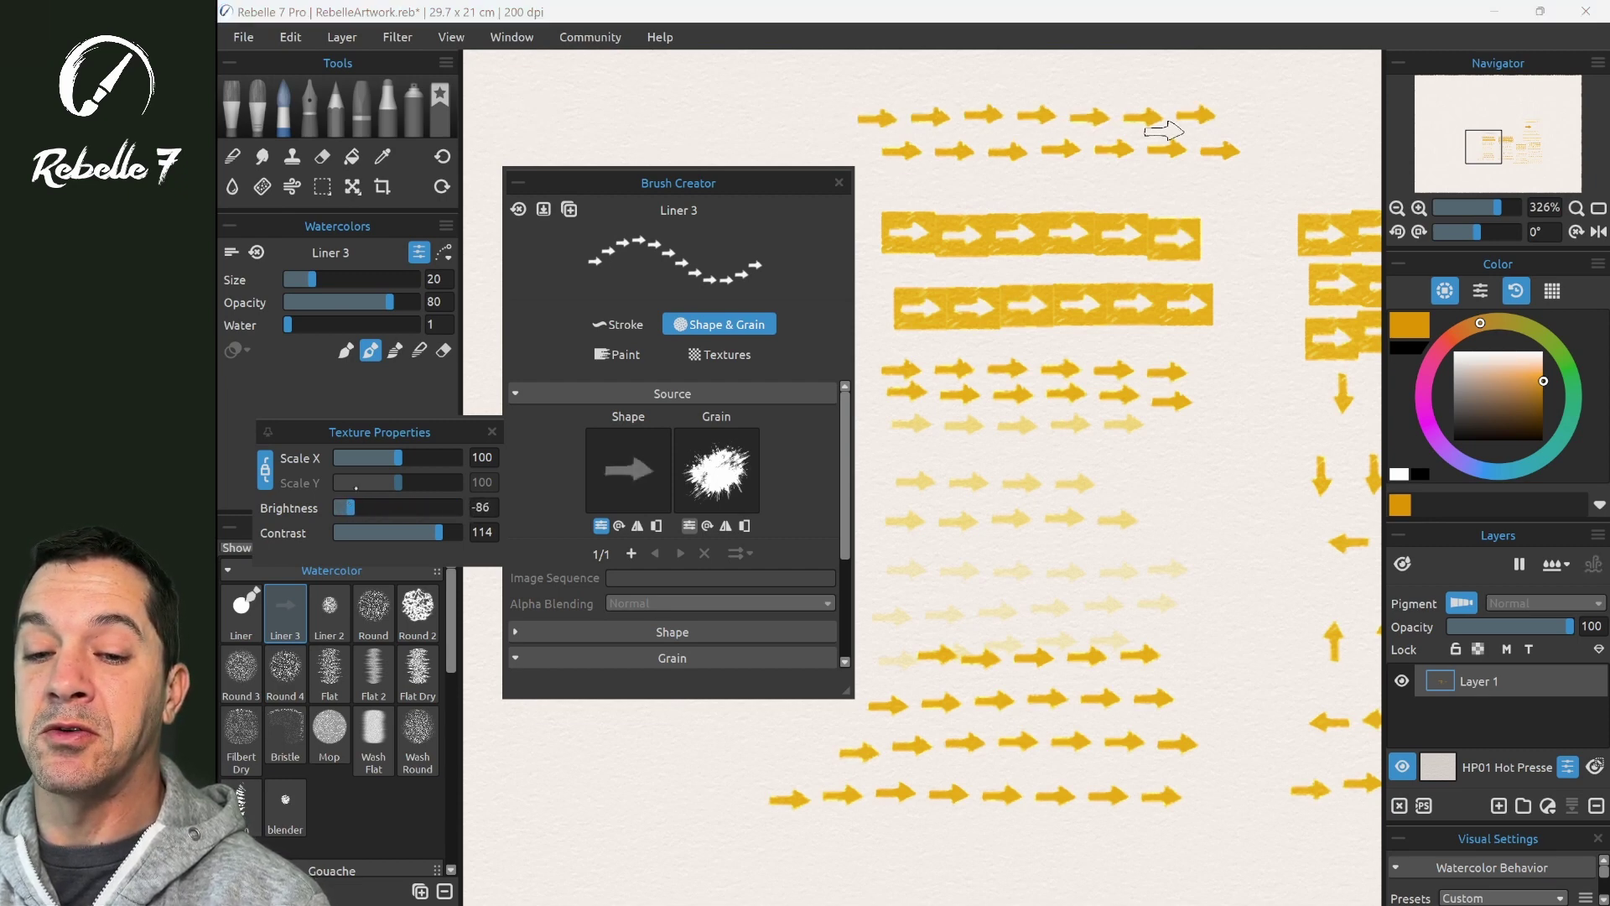
{"action": "left_click_drag", "start_coordinate": [599, 101], "coordinate": [839, 100]}
{"action": "mouse_move", "coordinate": [570, 145]}
{"action": "left_mouse_down"}
{"action": "mouse_move", "coordinate": [817, 135]}
{"action": "mouse_move", "coordinate": [640, 126]}
{"action": "mouse_move", "coordinate": [805, 122]}
{"action": "left_mouse_up"}
{"action": "left_click_drag", "start_coordinate": [889, 81], "coordinate": [1101, 81]}
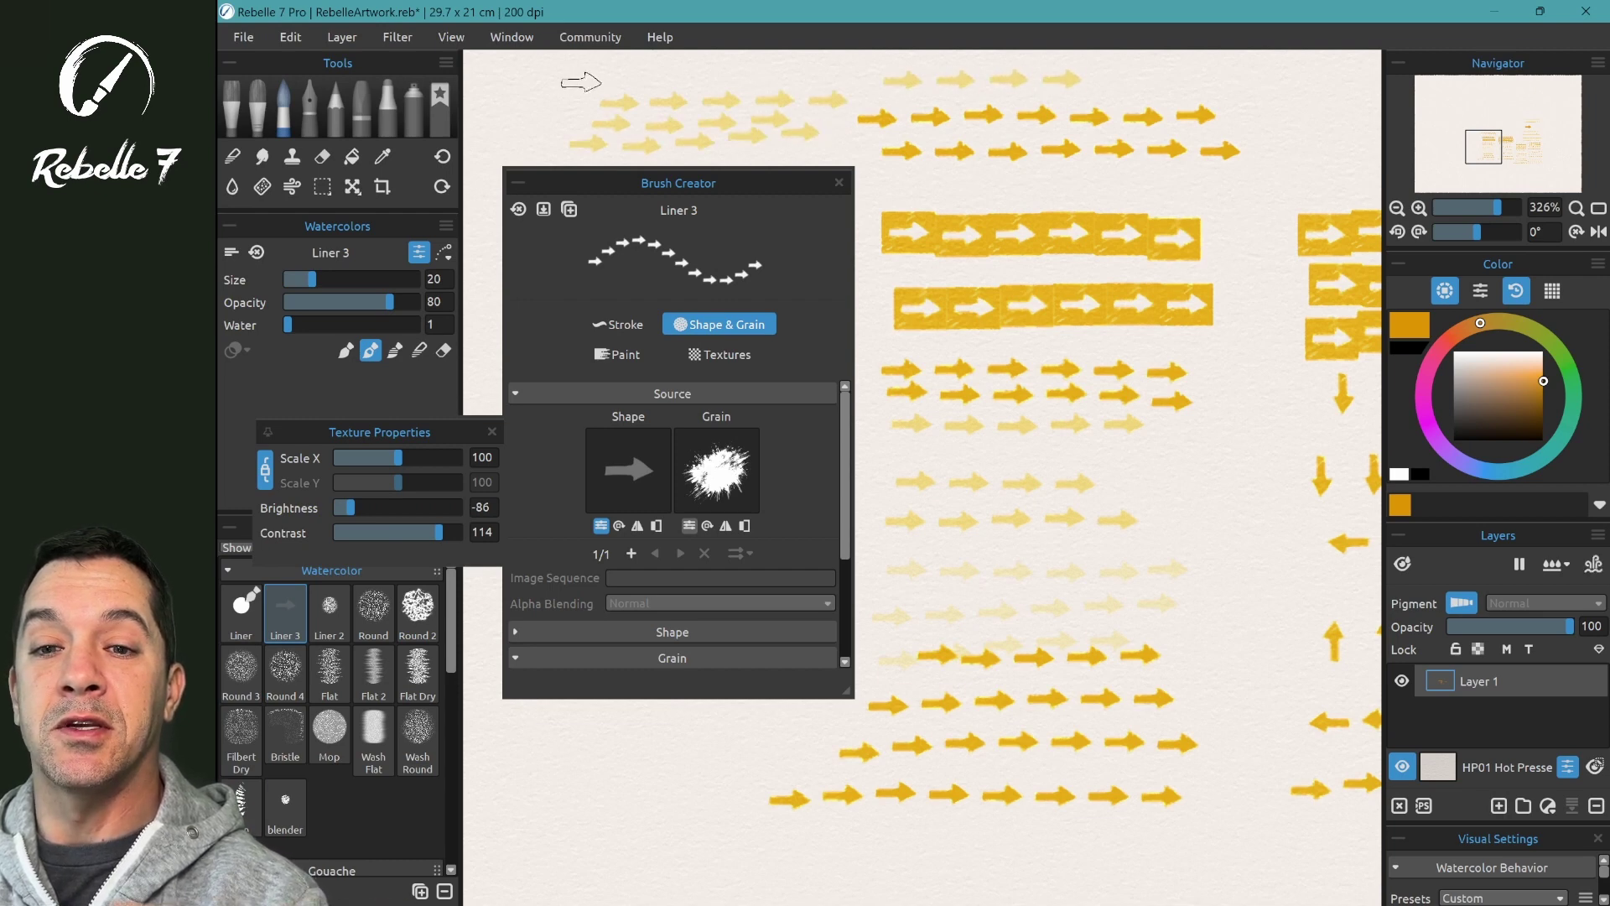
{"action": "left_click_drag", "start_coordinate": [581, 79], "coordinate": [863, 68]}
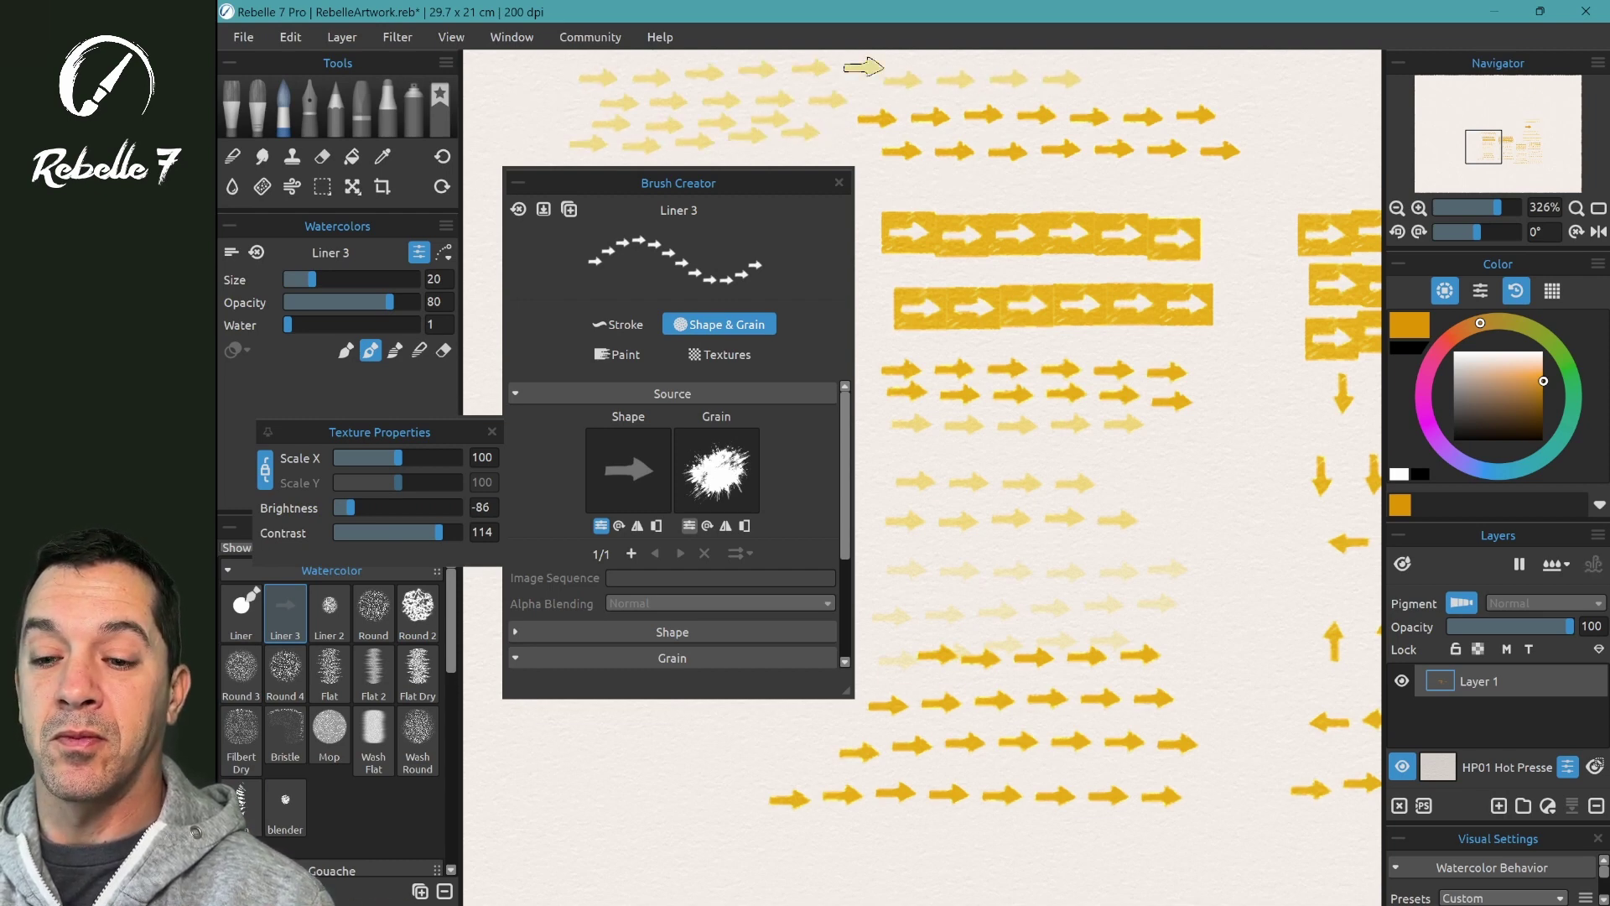
{"action": "left_click_drag", "start_coordinate": [380, 510], "coordinate": [400, 508]}
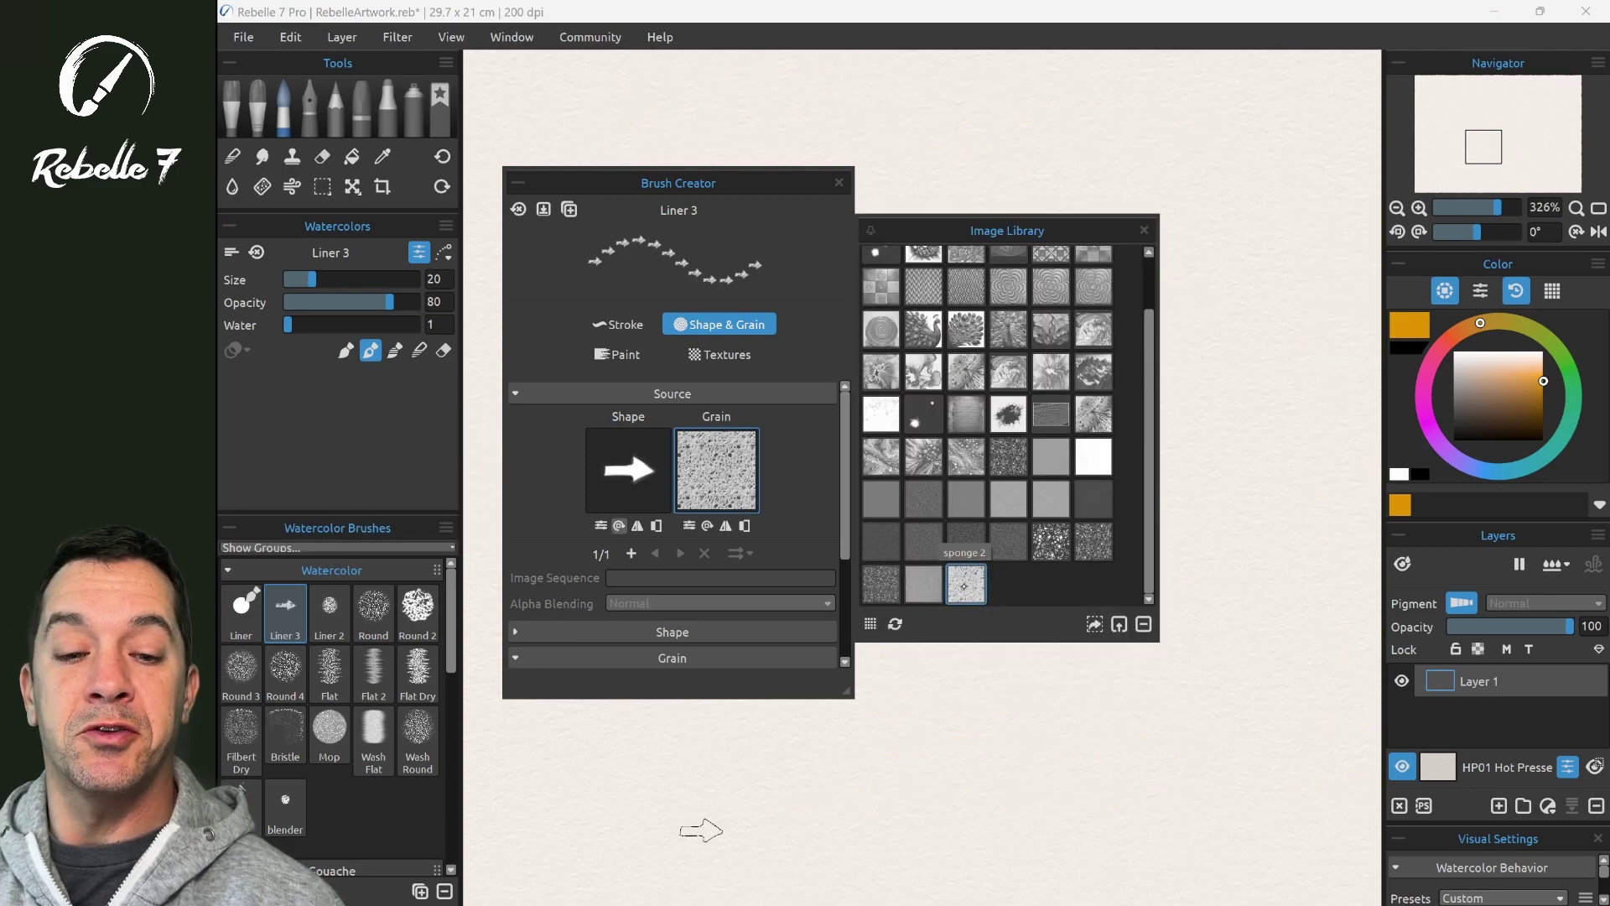
Close the image library and paint five horizontal rows of small arrows with the sponge 2 grain.
{"action": "left_click", "coordinate": [1144, 229]}
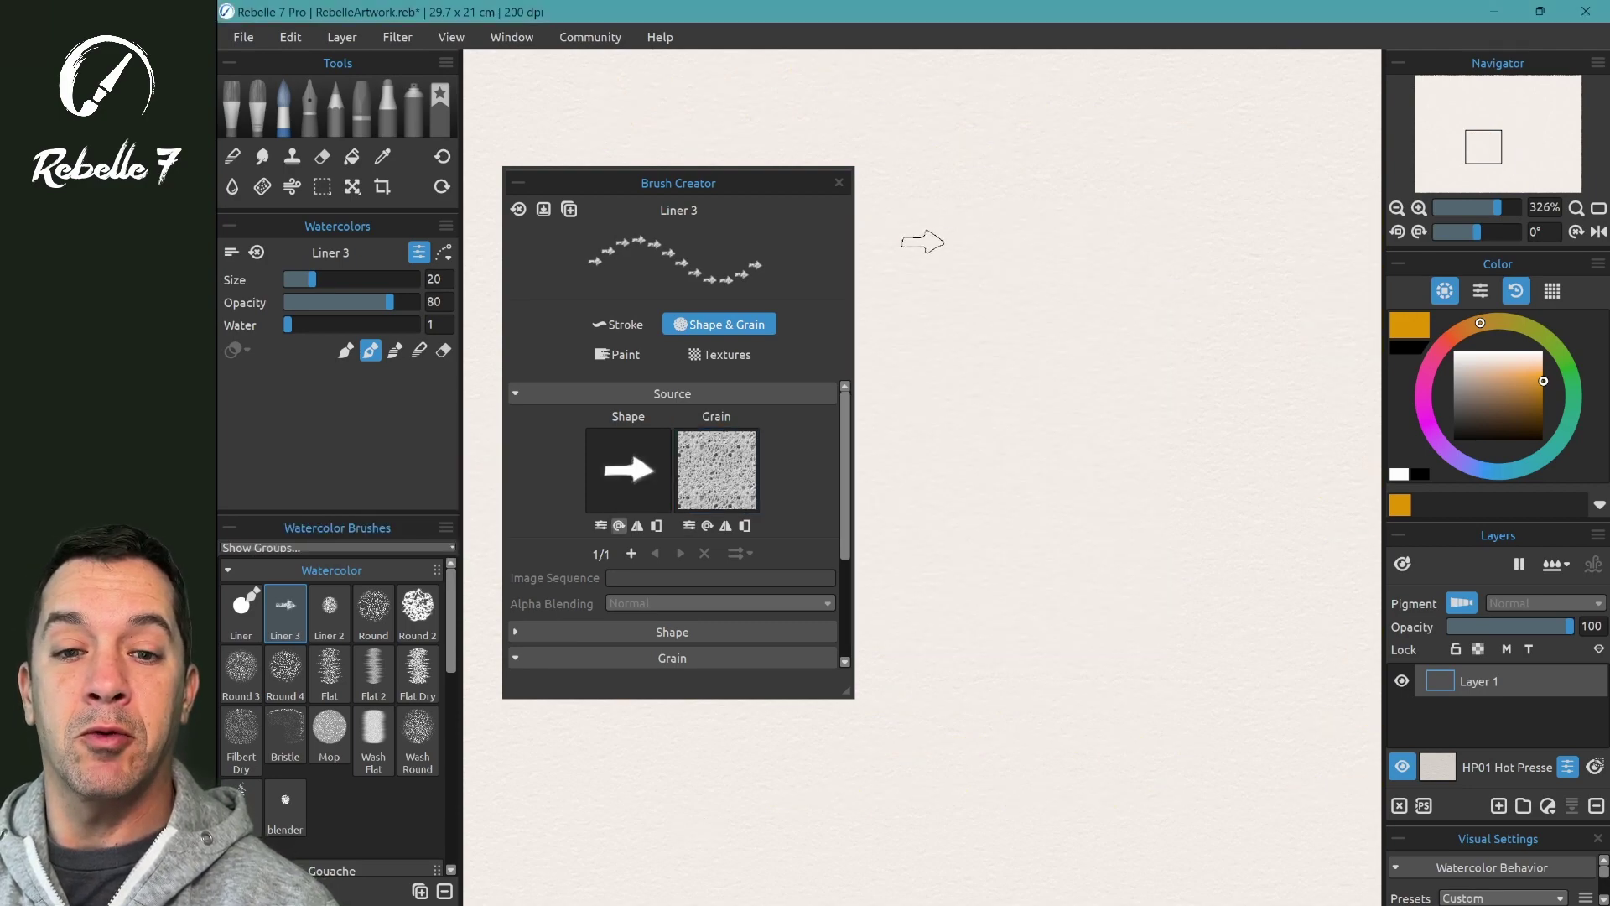
{"action": "left_click_drag", "start_coordinate": [923, 241], "coordinate": [1199, 250]}
{"action": "left_click_drag", "start_coordinate": [922, 321], "coordinate": [1200, 321]}
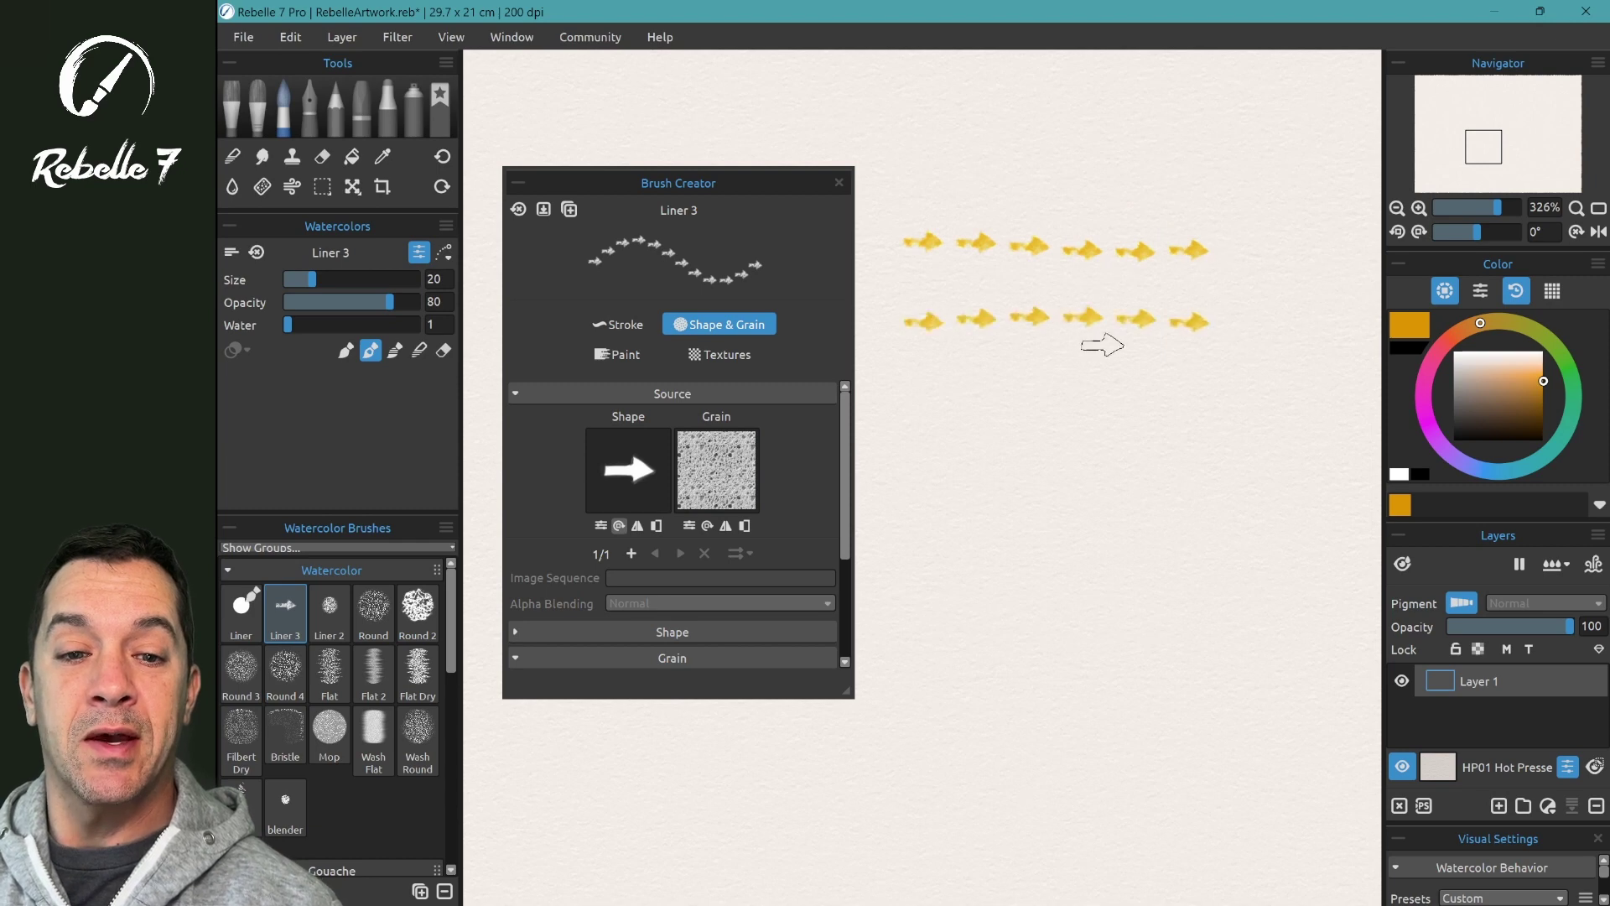
{"action": "left_click_drag", "start_coordinate": [898, 376], "coordinate": [1175, 380]}
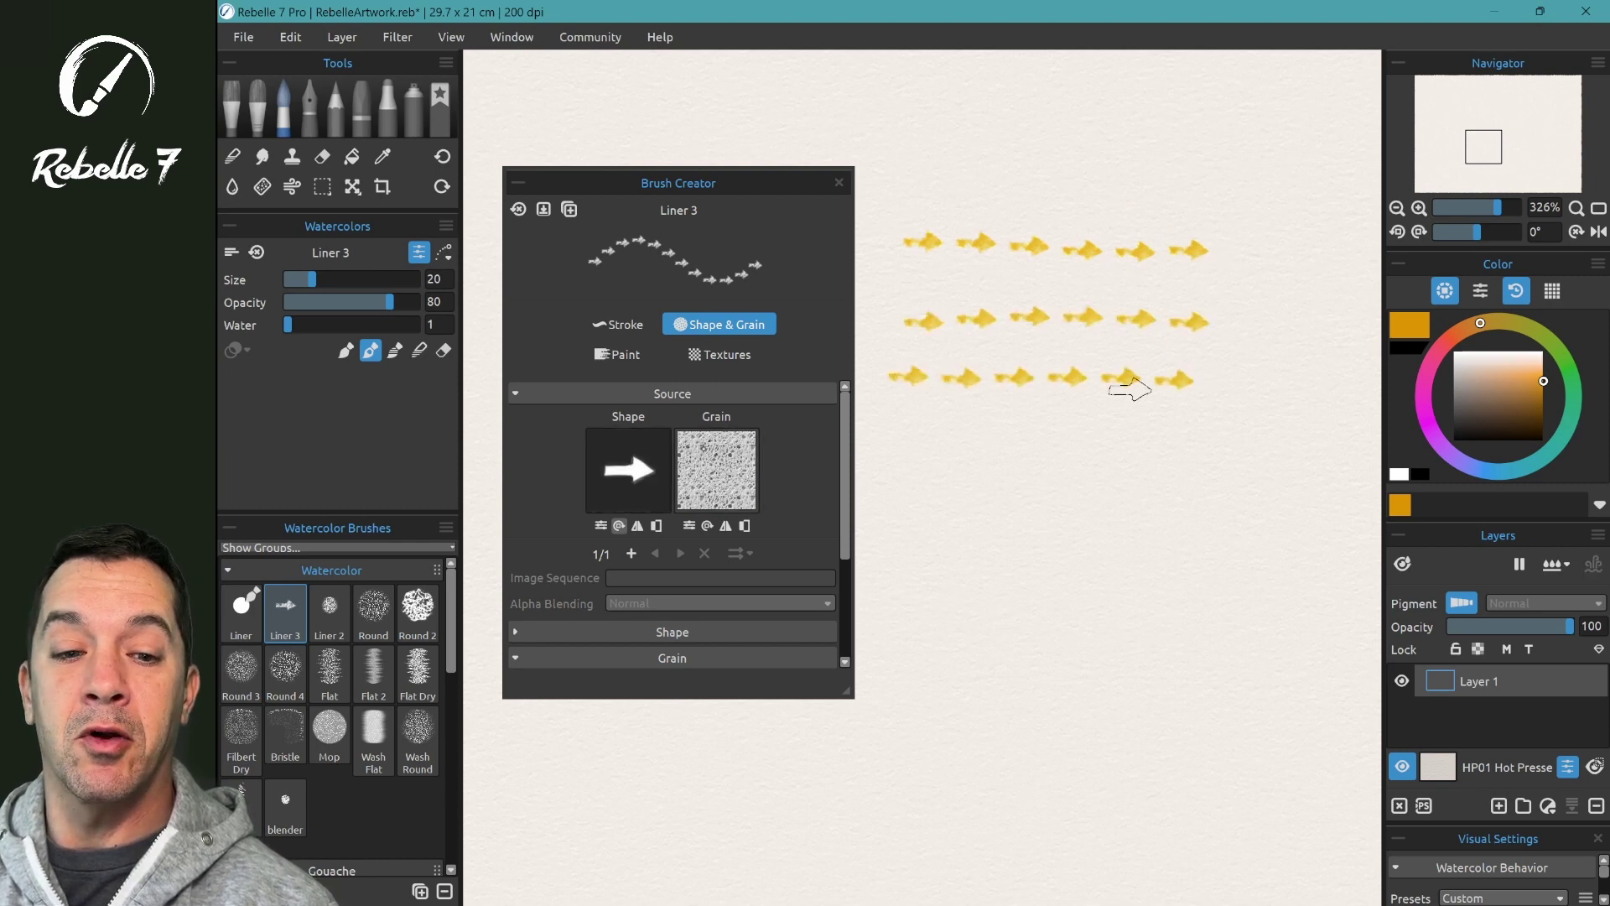
{"action": "left_click_drag", "start_coordinate": [901, 442], "coordinate": [1197, 442]}
{"action": "left_click_drag", "start_coordinate": [890, 499], "coordinate": [1172, 496]}
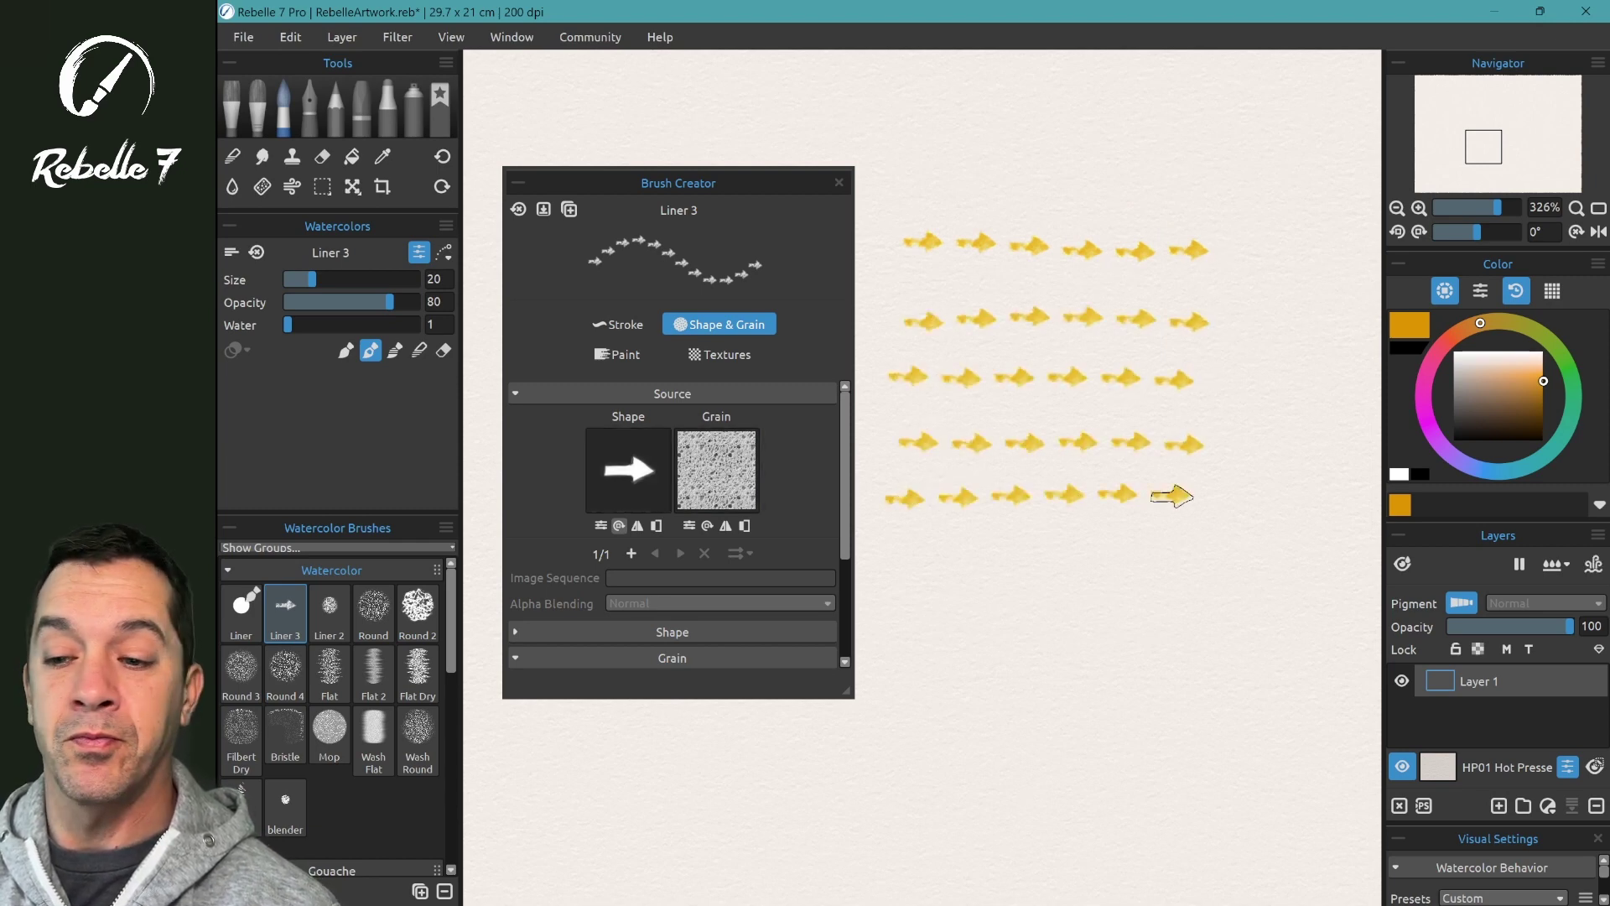
Enlarge the brush to size 53 and paint two rows of large arrows below the small ones.
{"action": "left_click_drag", "start_coordinate": [946, 556], "coordinate": [1040, 554]}
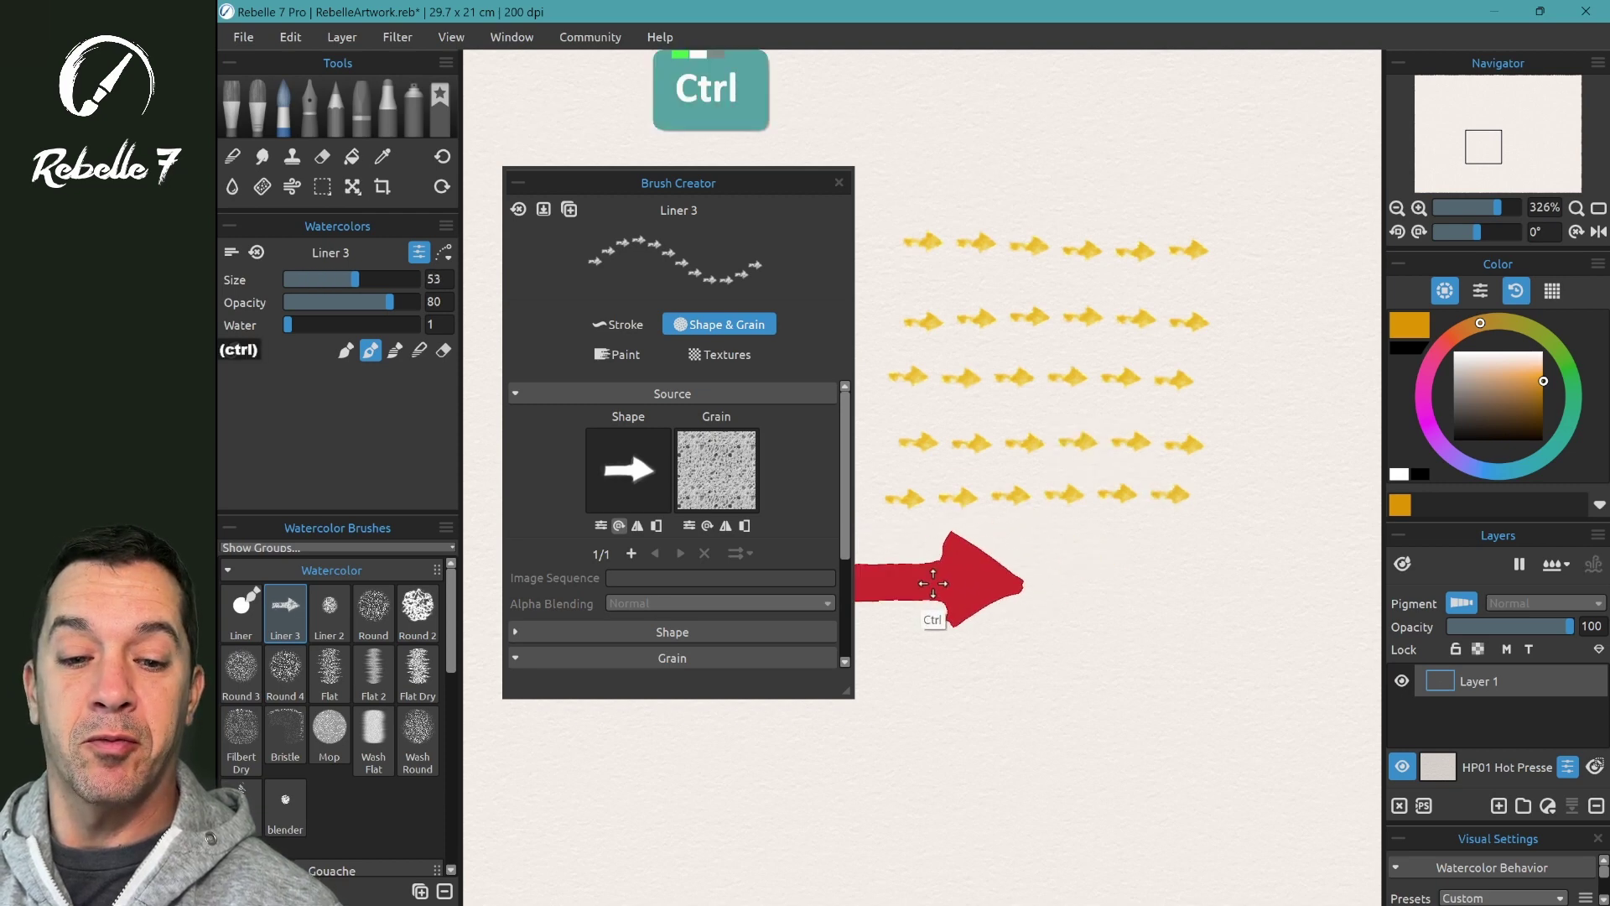
{"action": "left_click_drag", "start_coordinate": [909, 584], "coordinate": [1239, 579]}
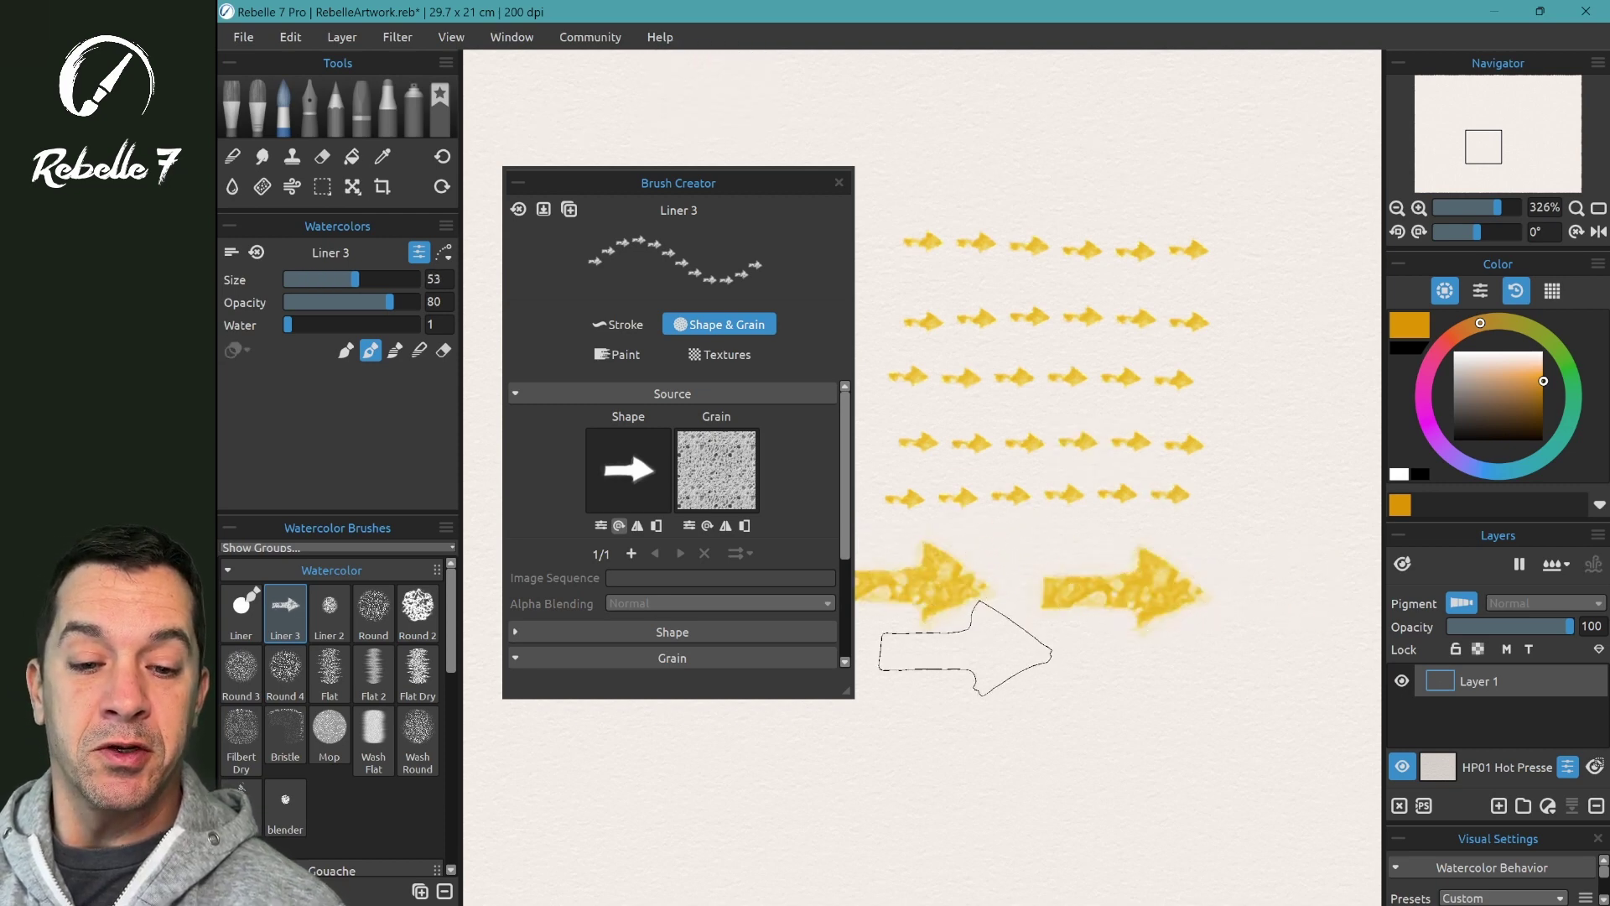
{"action": "left_click_drag", "start_coordinate": [922, 671], "coordinate": [1201, 672]}
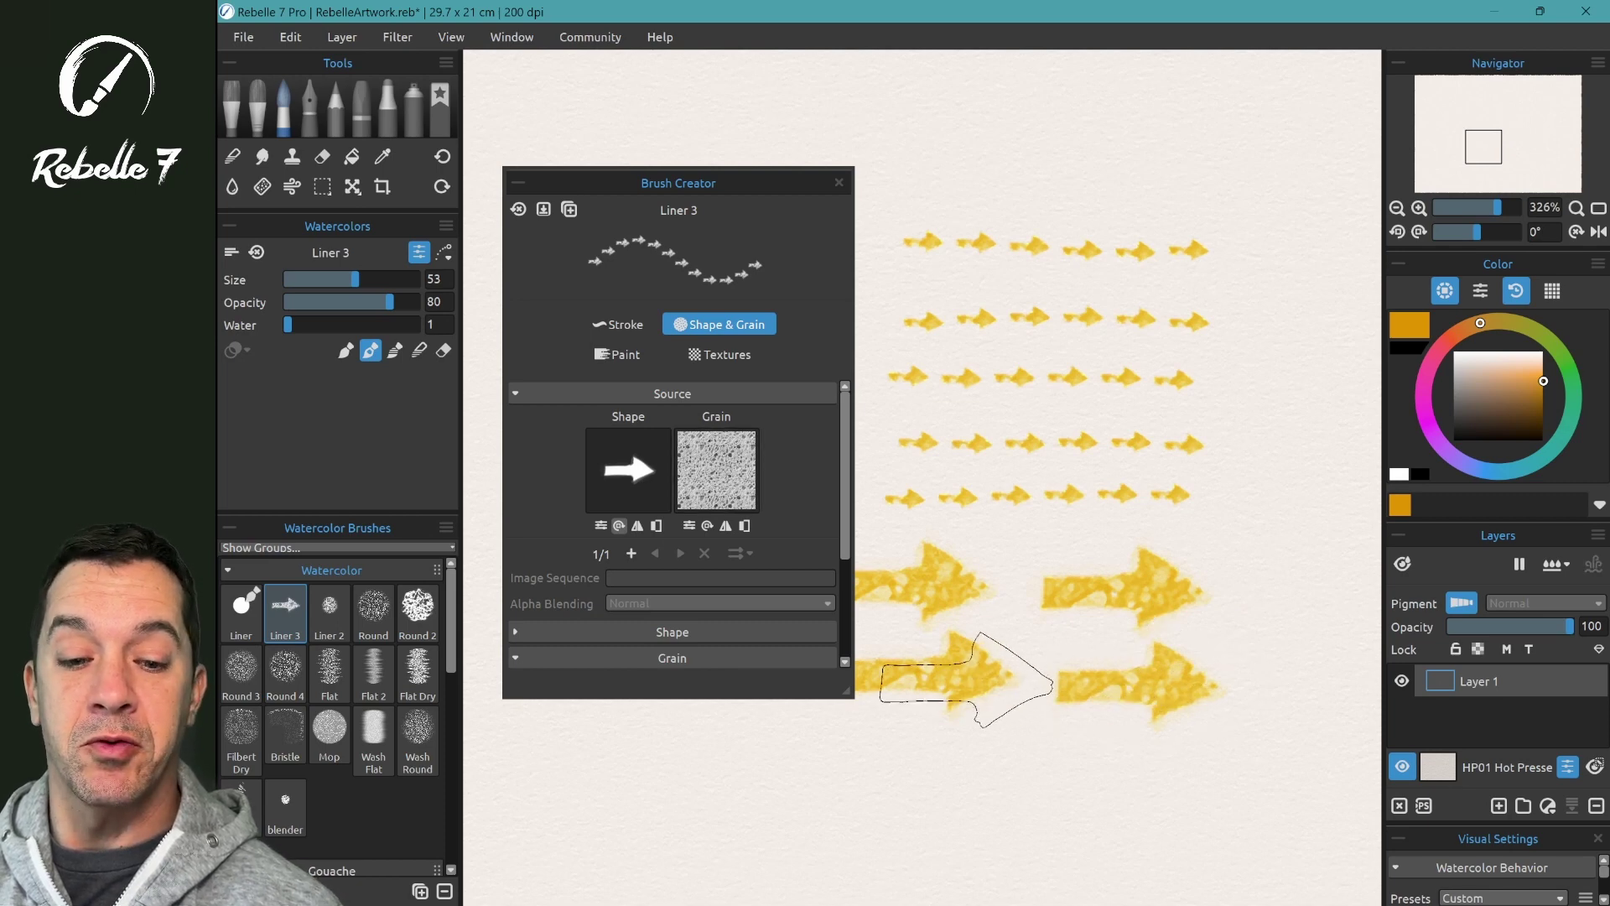
Replace the grain with the peacock image from the image library and set its scale to 105.
{"action": "left_click", "coordinate": [716, 470]}
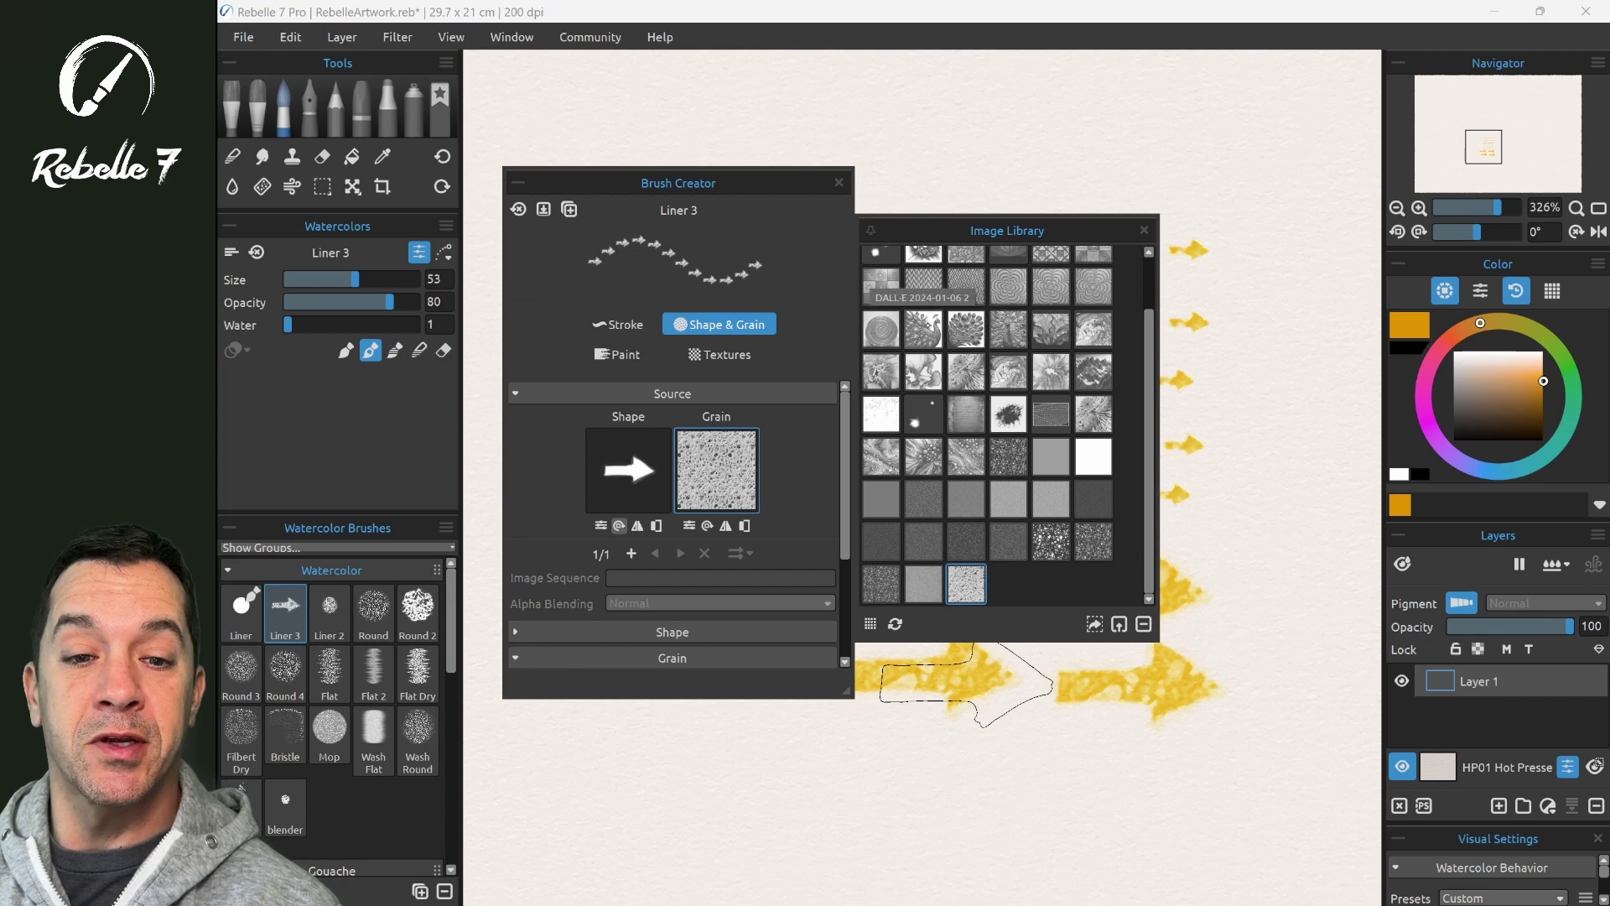
{"action": "left_click", "coordinate": [924, 328]}
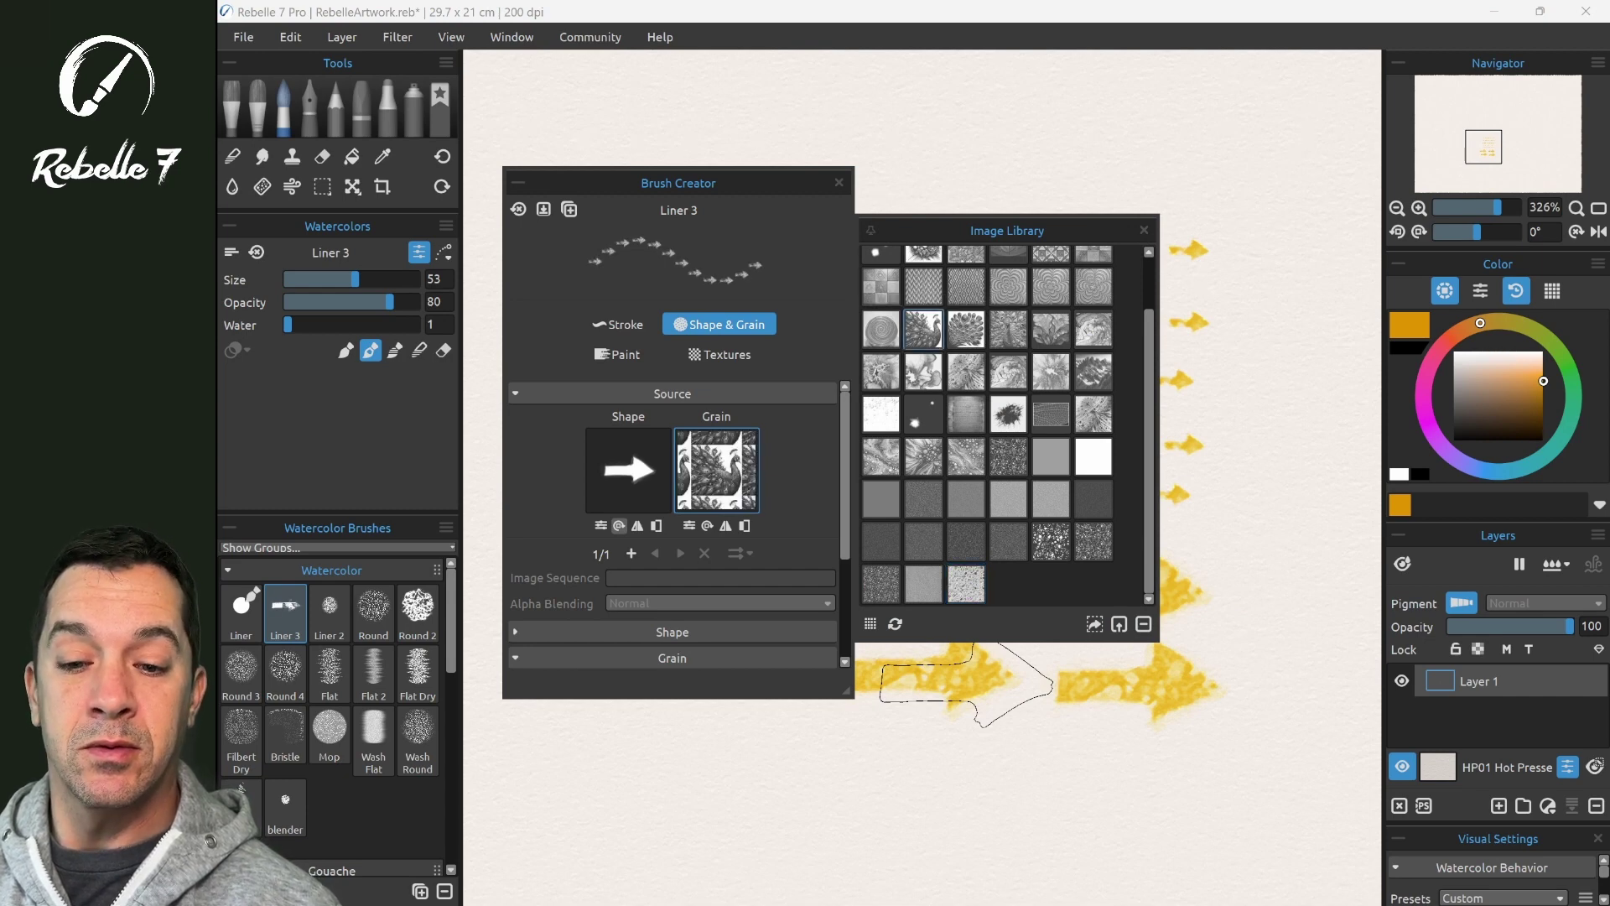
{"action": "left_click", "coordinate": [690, 525]}
{"action": "left_click_drag", "start_coordinate": [391, 459], "coordinate": [402, 459]}
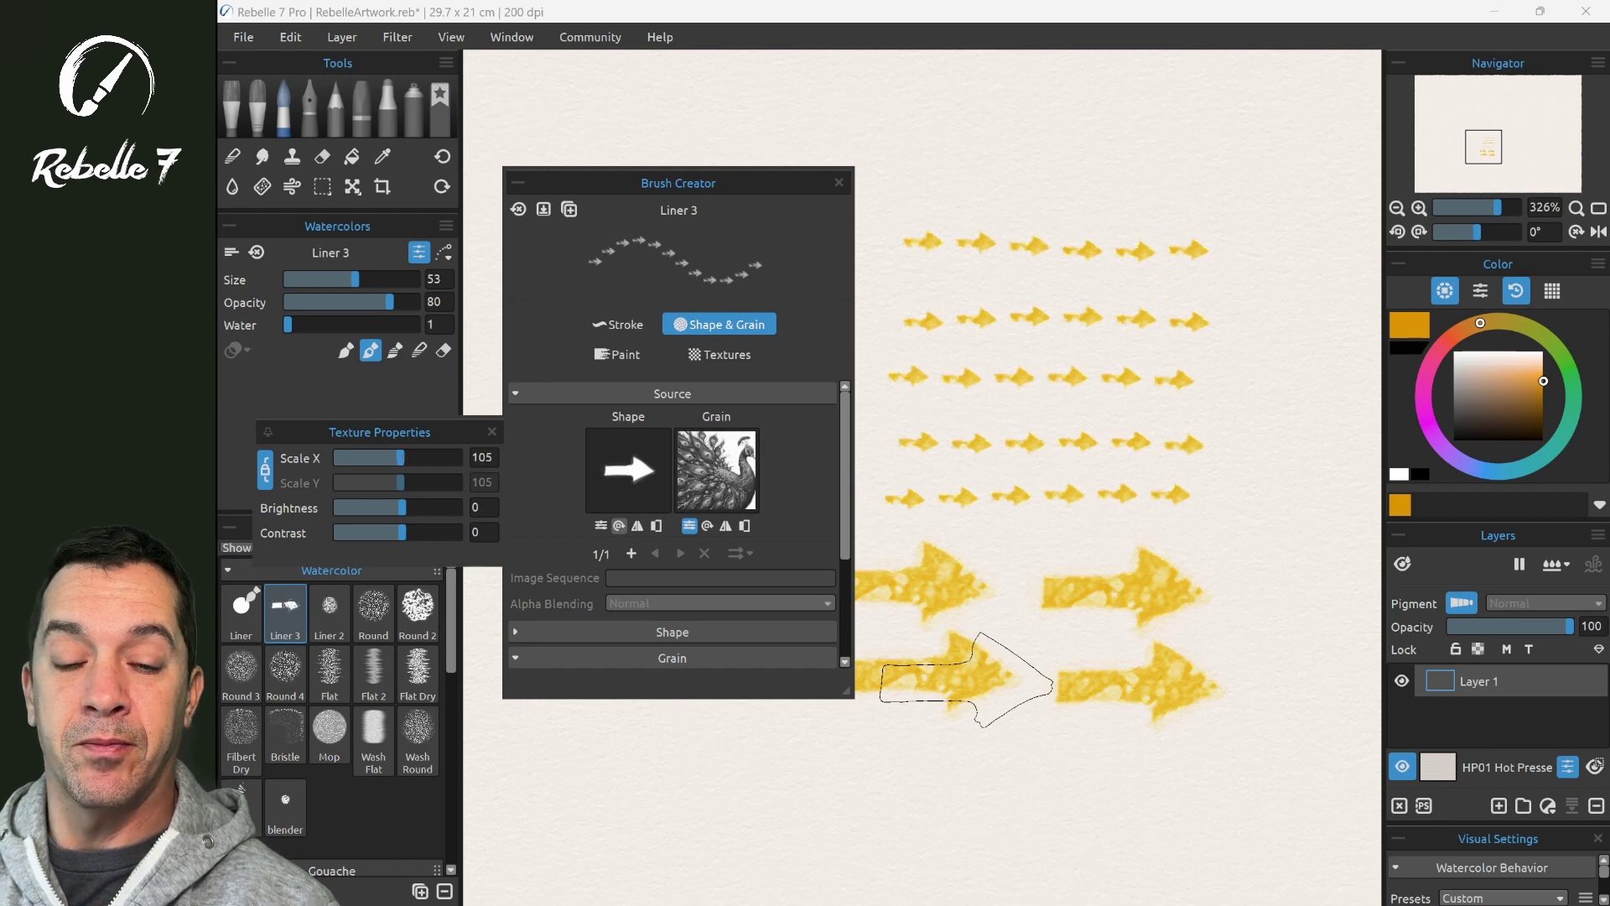
Paint two rows of large peacock-grain arrows above the small ones and stamp two single arrows beside the small rows.
{"action": "left_click_drag", "start_coordinate": [923, 172], "coordinate": [1266, 174]}
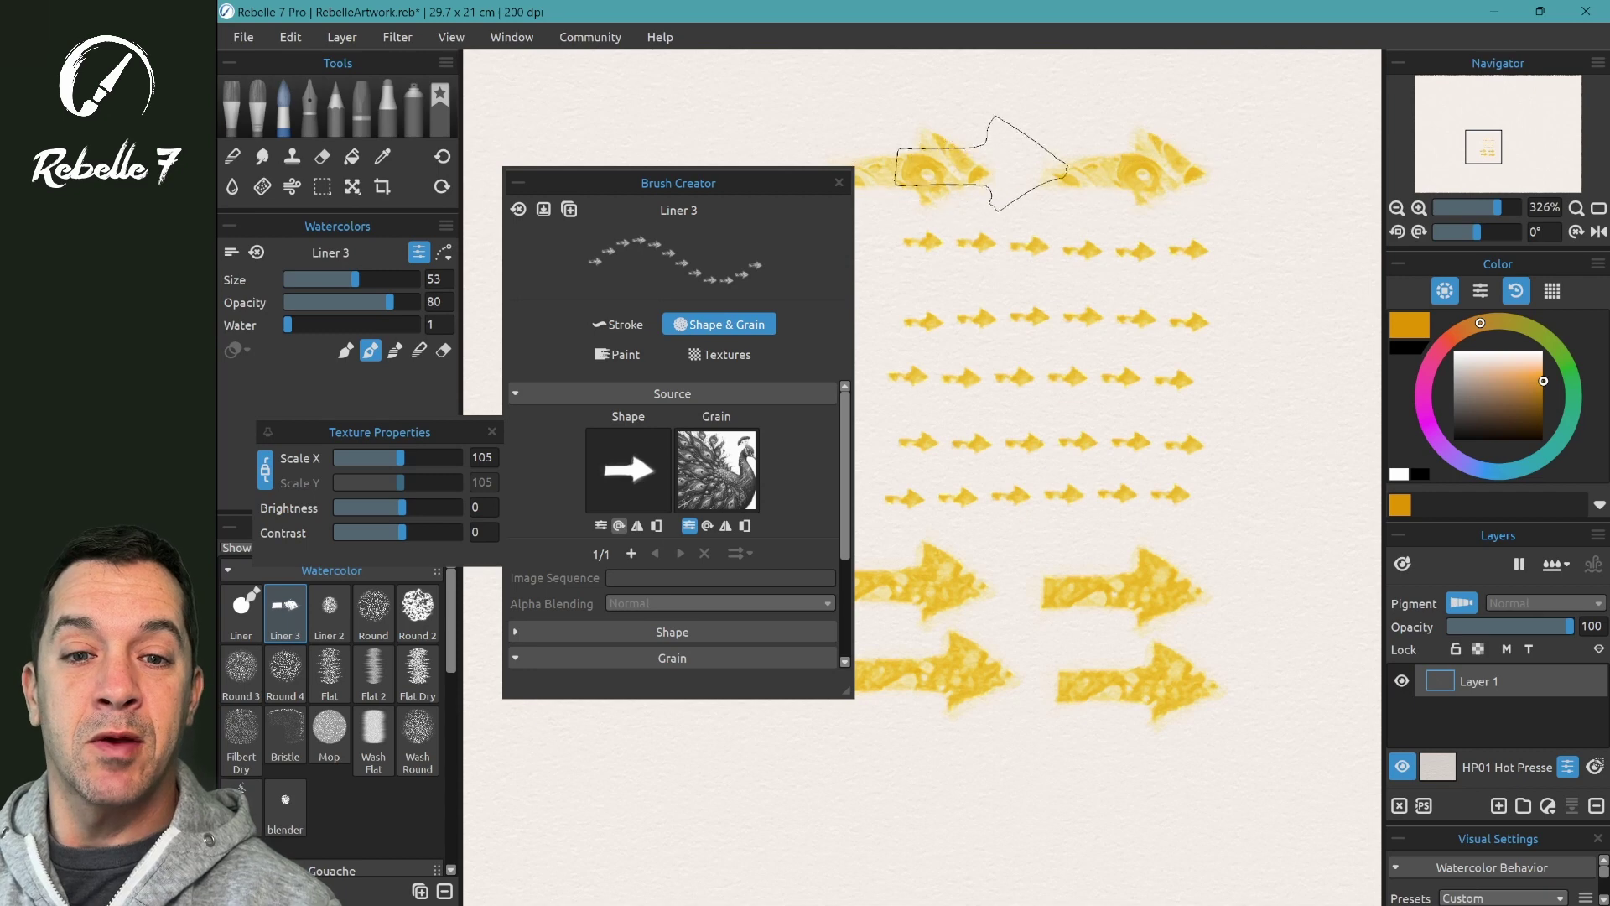
{"action": "left_click_drag", "start_coordinate": [805, 99], "coordinate": [1195, 90]}
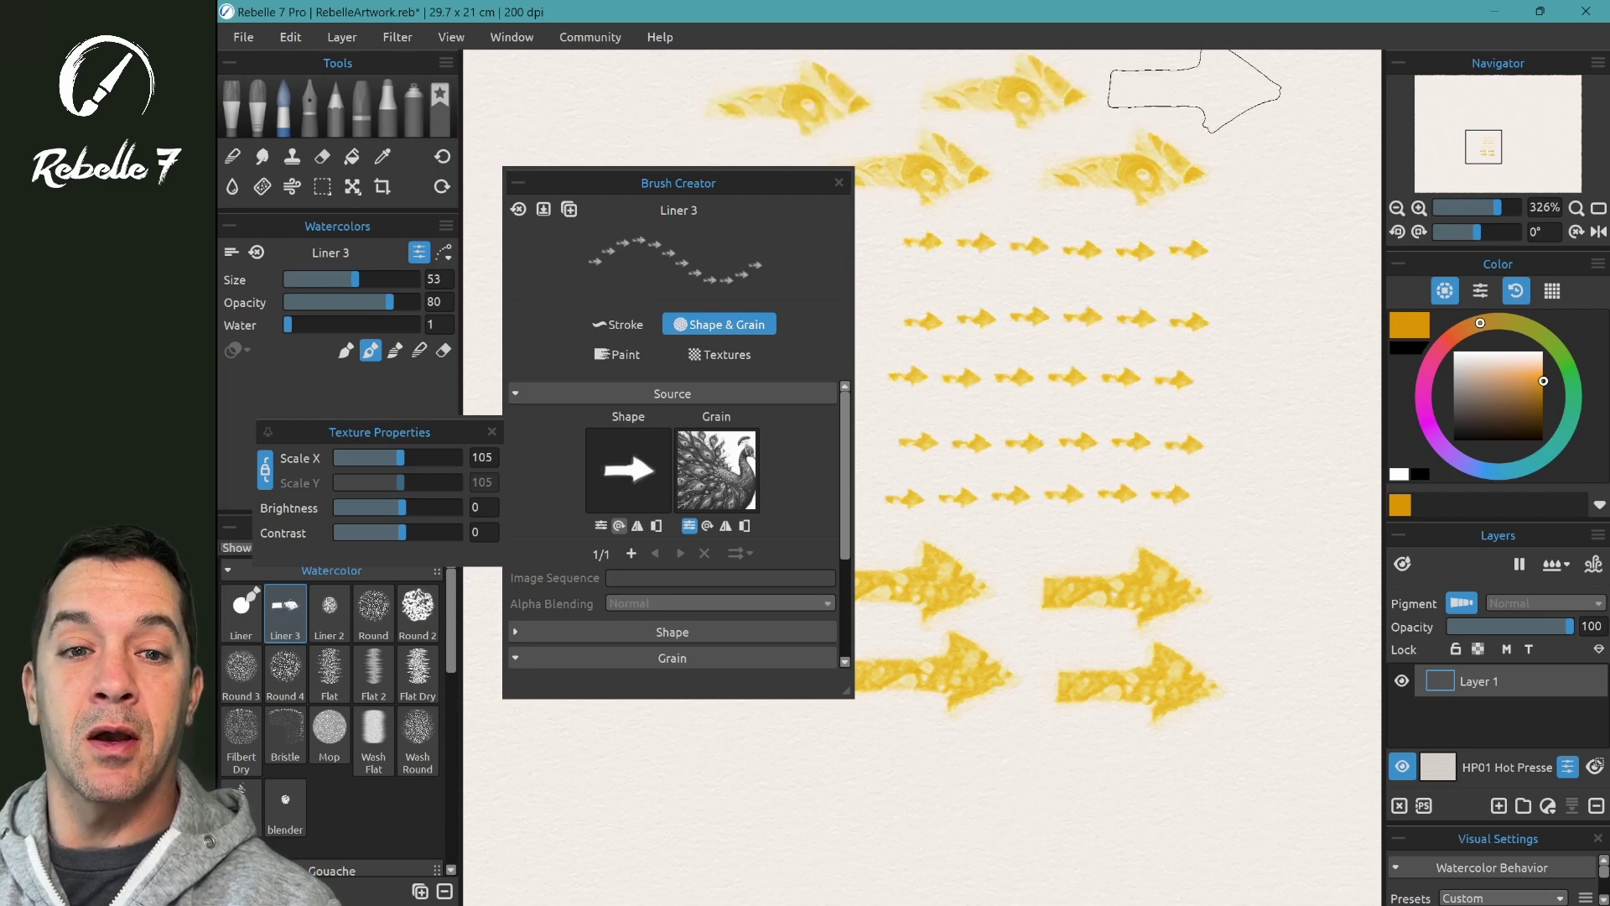
{"action": "left_click", "coordinate": [1195, 91]}
{"action": "left_click", "coordinate": [1272, 242]}
{"action": "left_click", "coordinate": [1265, 376]}
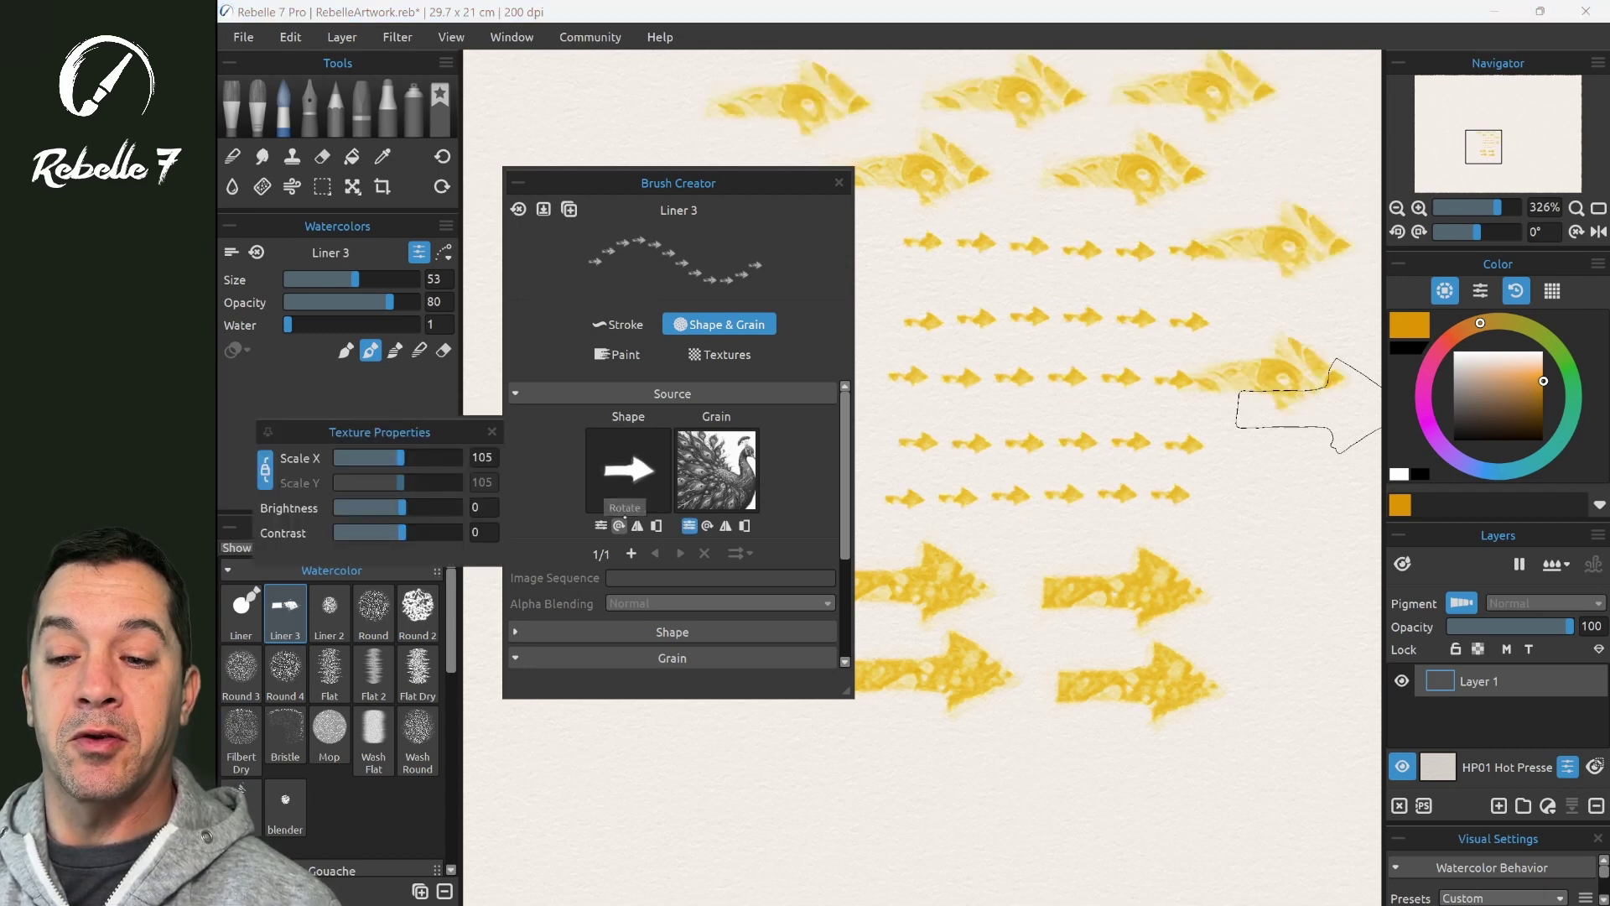
Paint a row of arrows below the others with the grain's scale at 20, and set the scale to 103.
{"action": "left_click_drag", "start_coordinate": [401, 458], "coordinate": [364, 459]}
{"action": "mouse_move", "coordinate": [629, 789]}
{"action": "left_mouse_down"}
{"action": "mouse_move", "coordinate": [1197, 801]}
{"action": "mouse_move", "coordinate": [1304, 784]}
{"action": "left_mouse_up"}
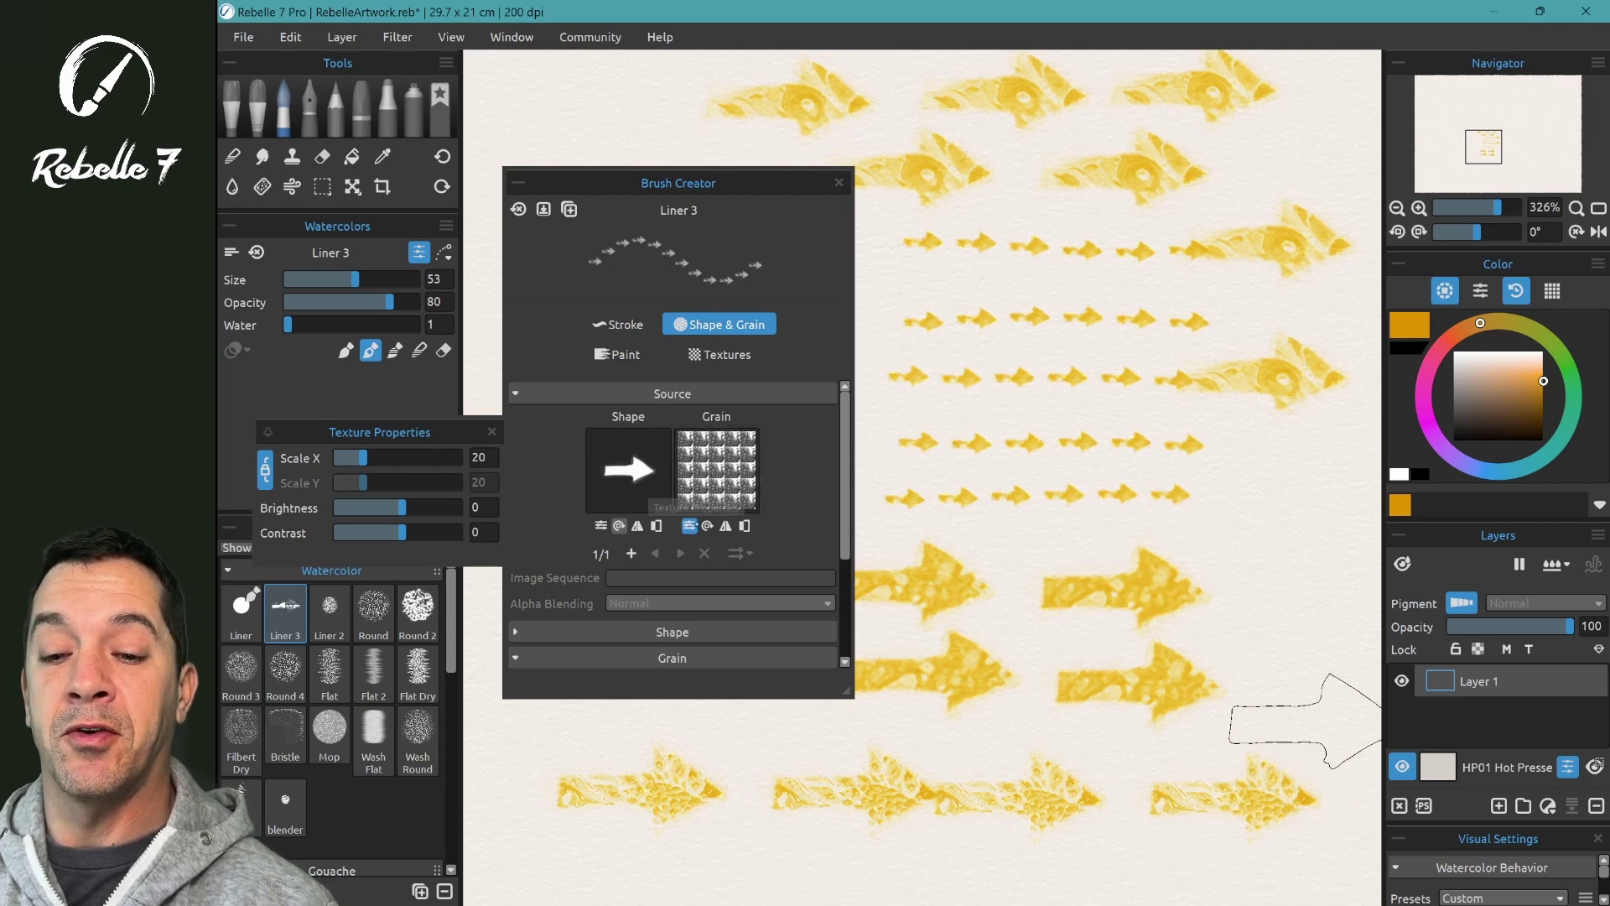
{"action": "left_click_drag", "start_coordinate": [363, 458], "coordinate": [539, 457]}
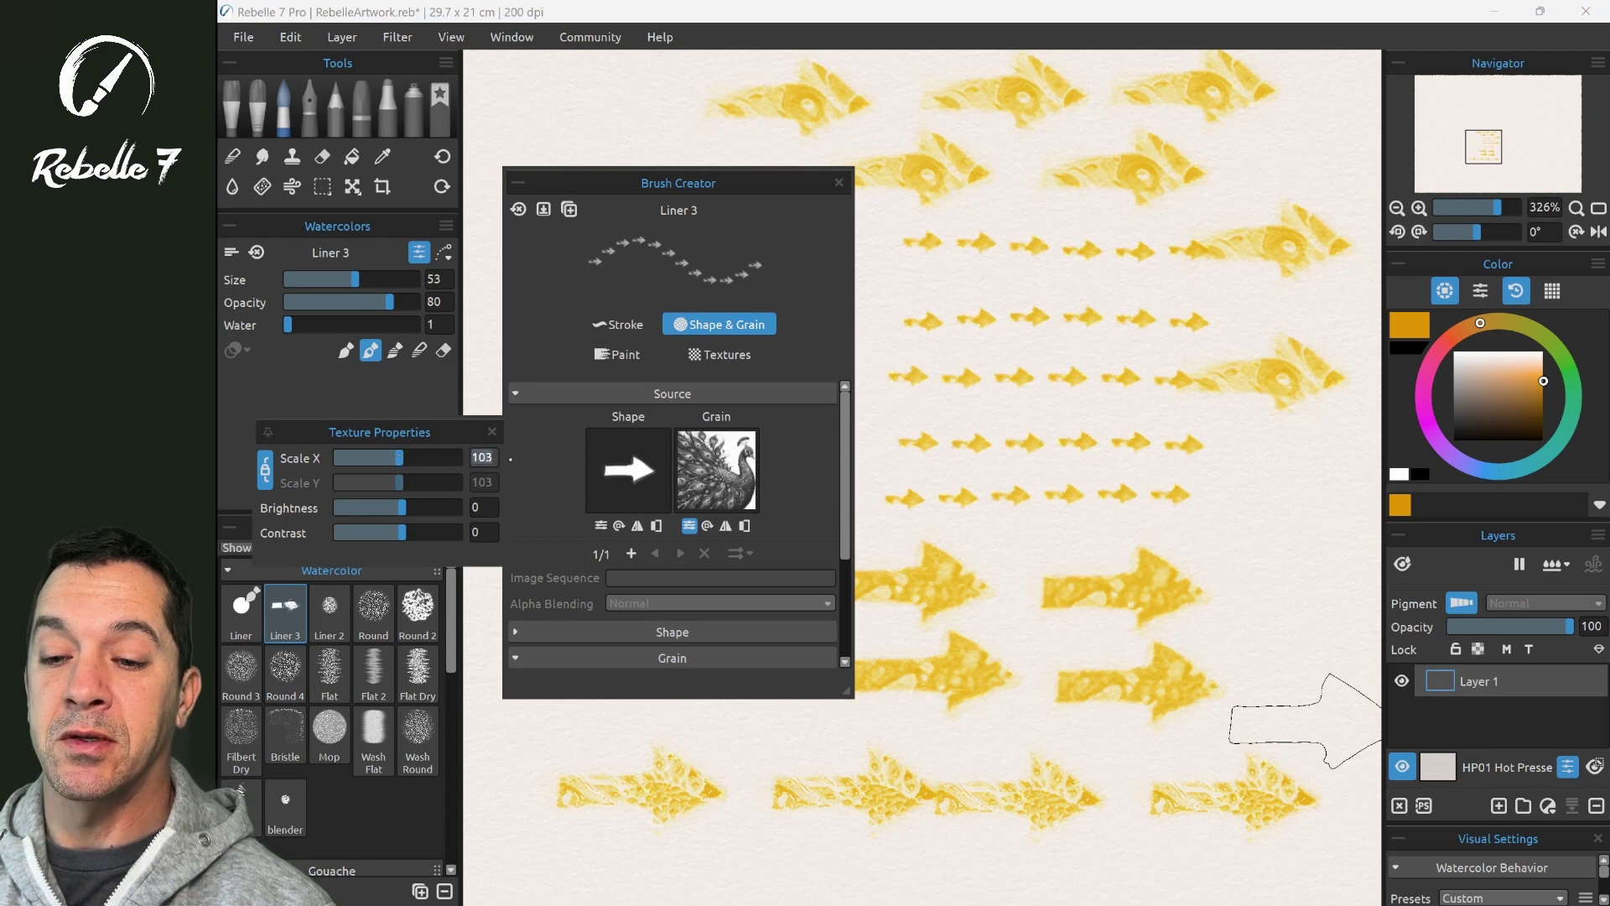
Switch the grain image back to sponge 2 and close the image library.
{"action": "left_click", "coordinate": [738, 470]}
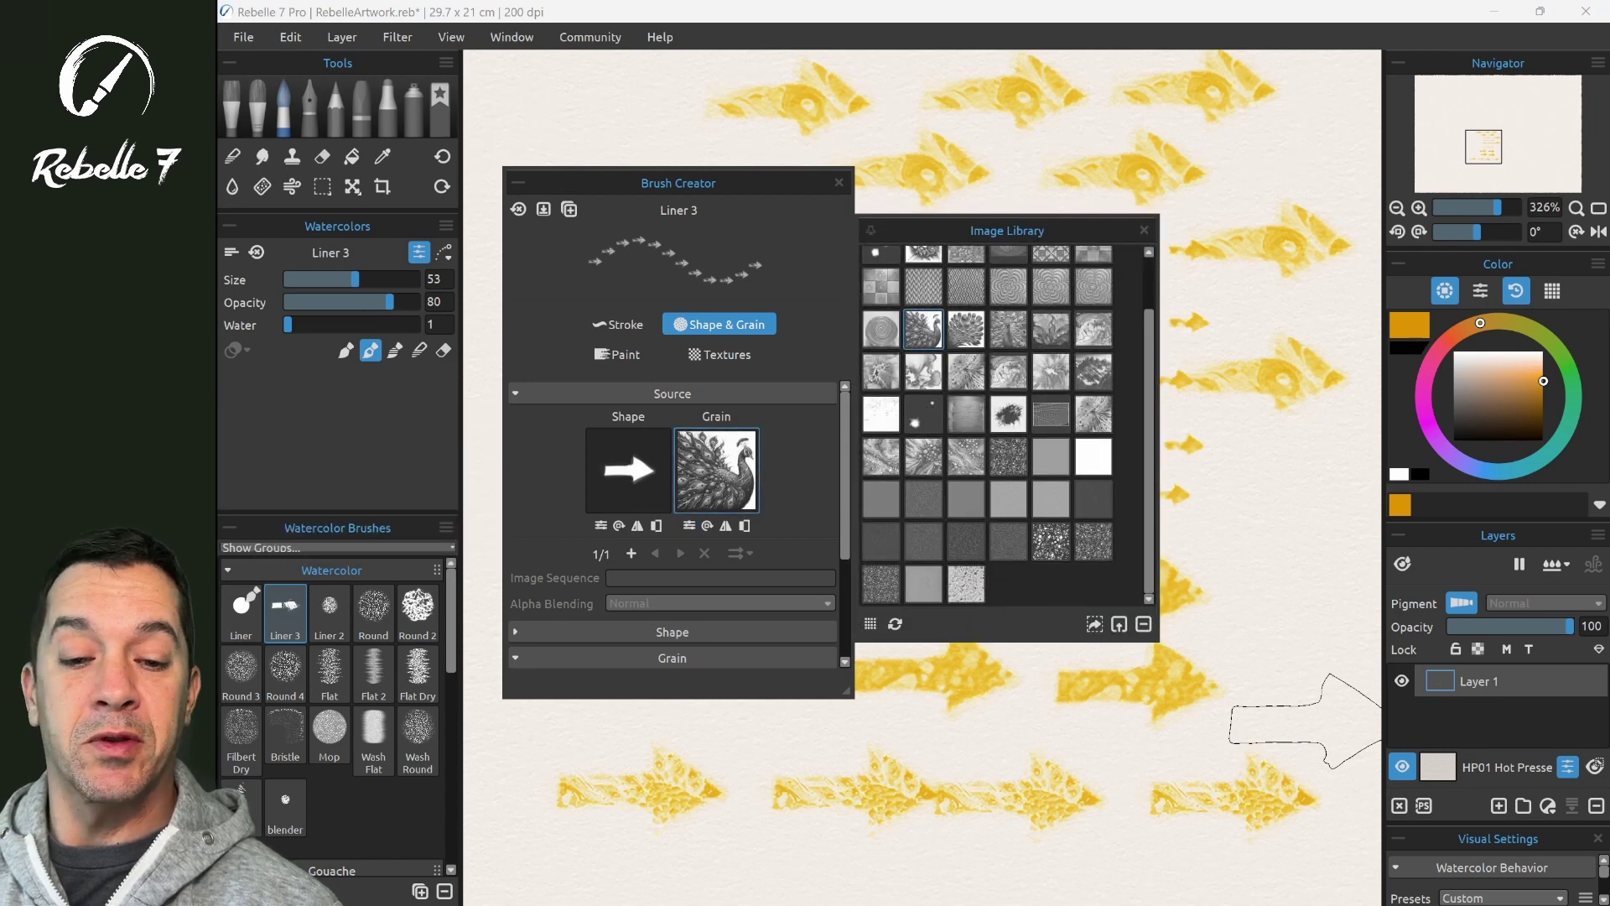
{"action": "left_click", "coordinate": [968, 585]}
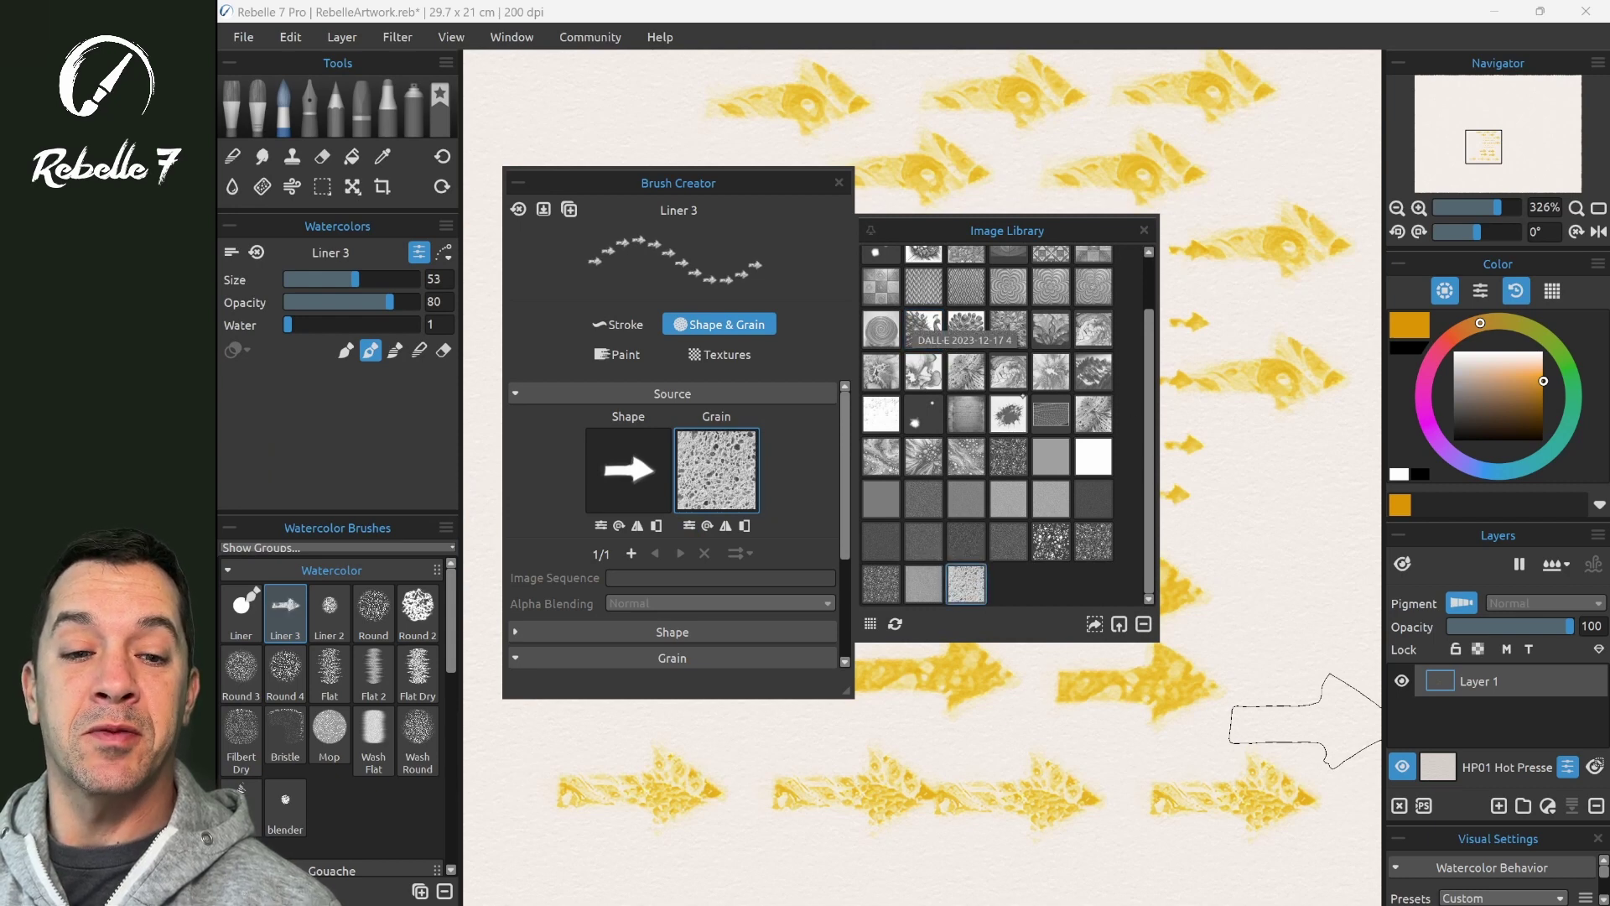
{"action": "scroll", "coordinate": [1132, 352], "scroll_direction": "up", "scroll_amount": 2}
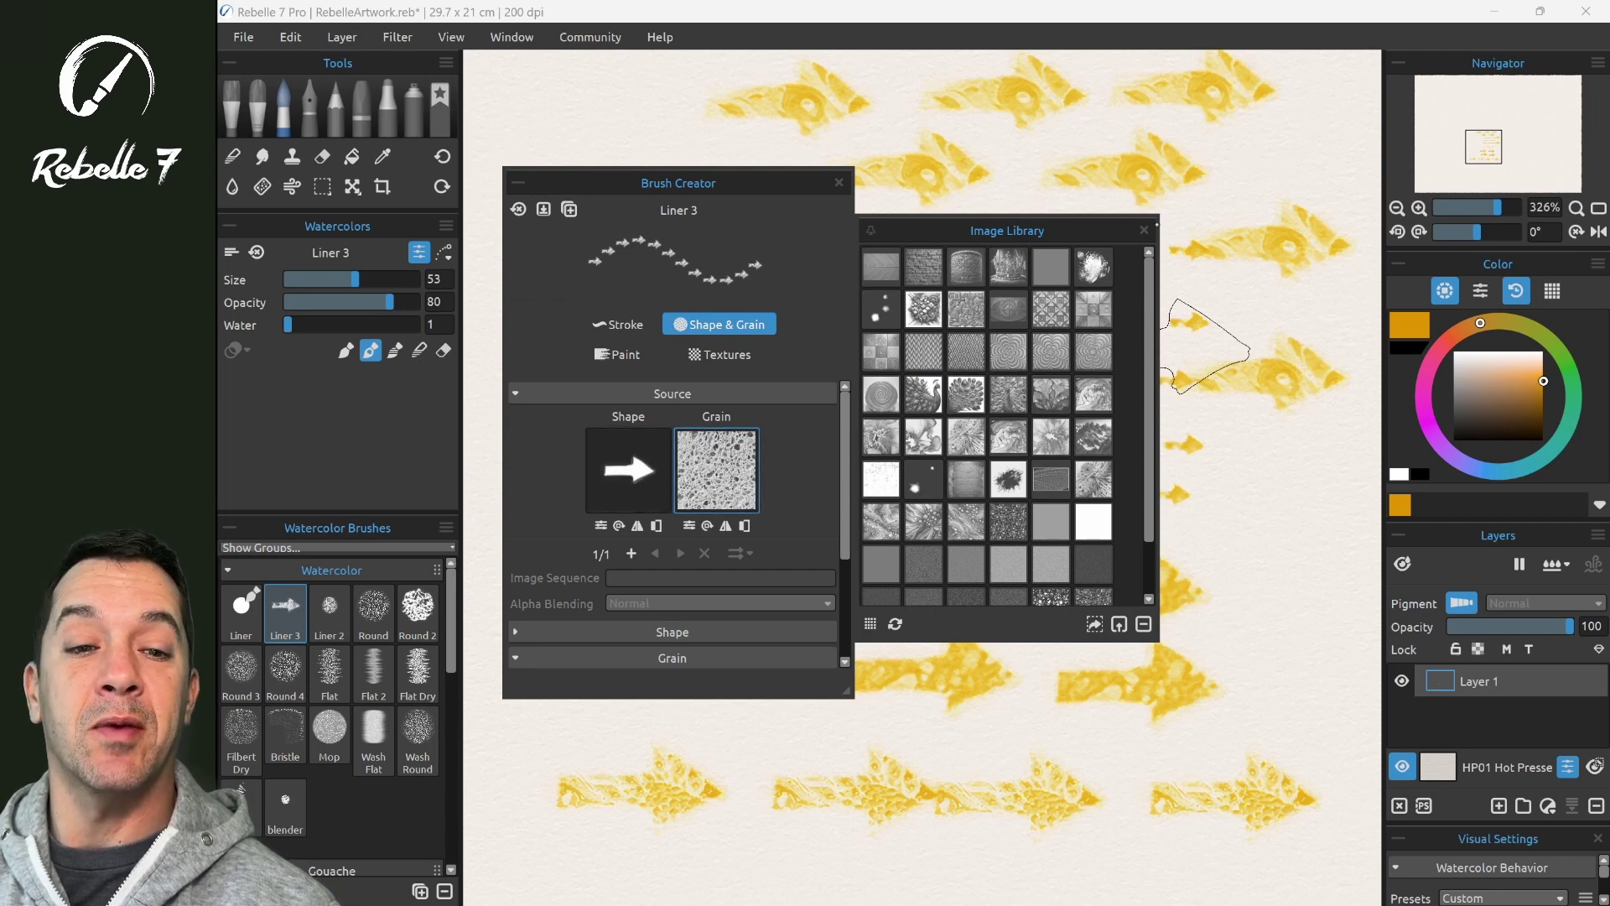
{"action": "left_click", "coordinate": [1144, 230]}
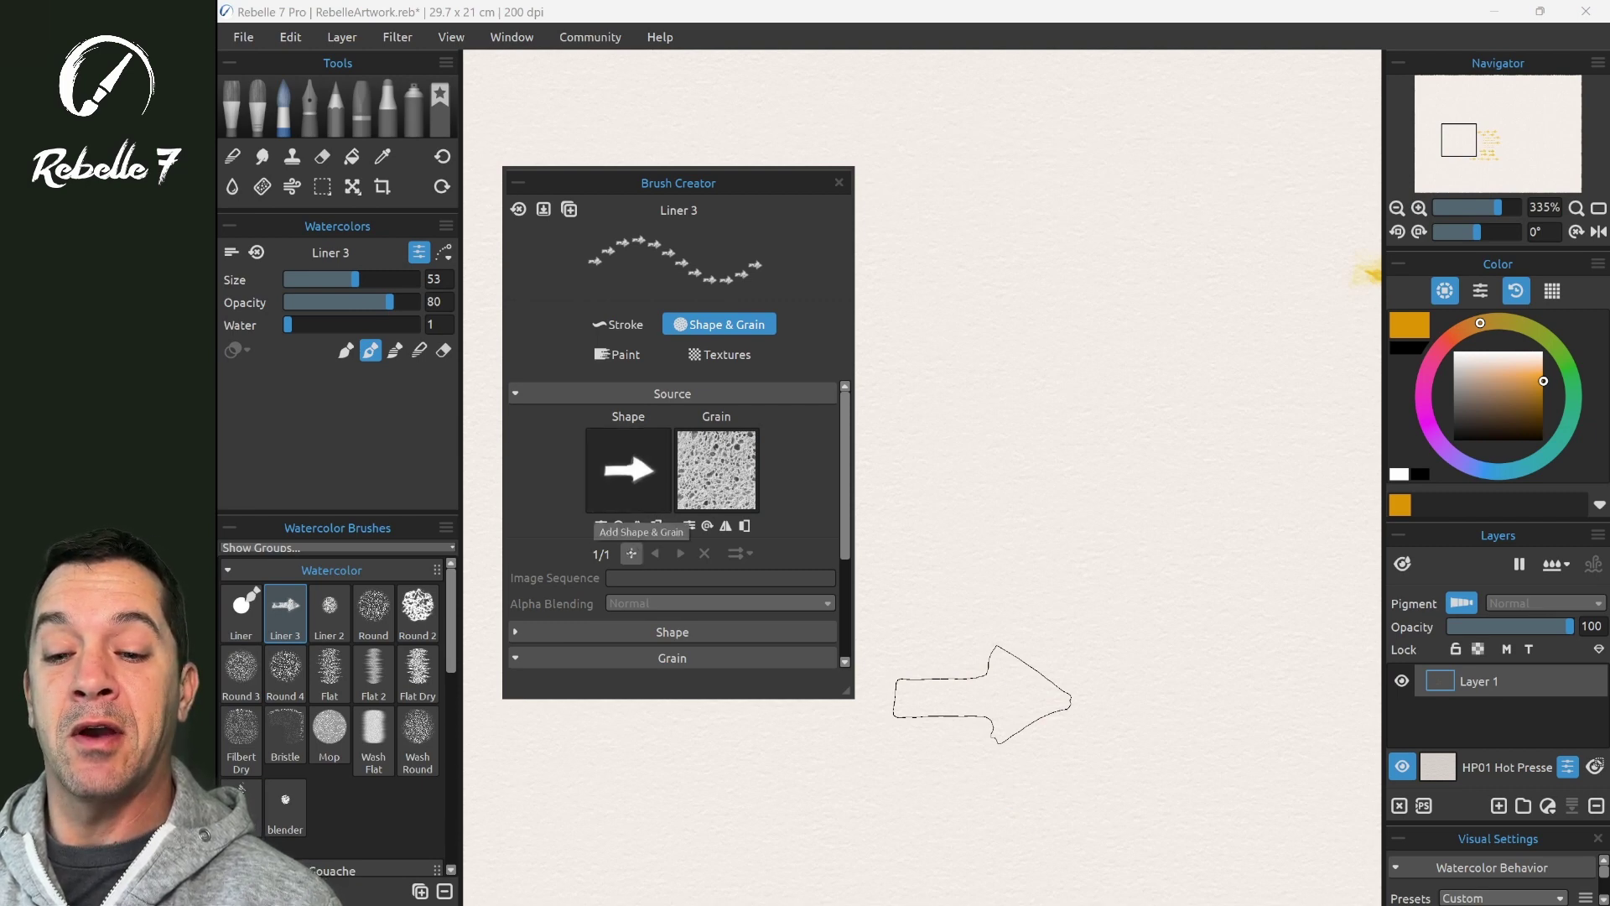
Add three more shape and grain pairs to the brush, making four in total.
{"action": "left_click", "coordinate": [631, 552]}
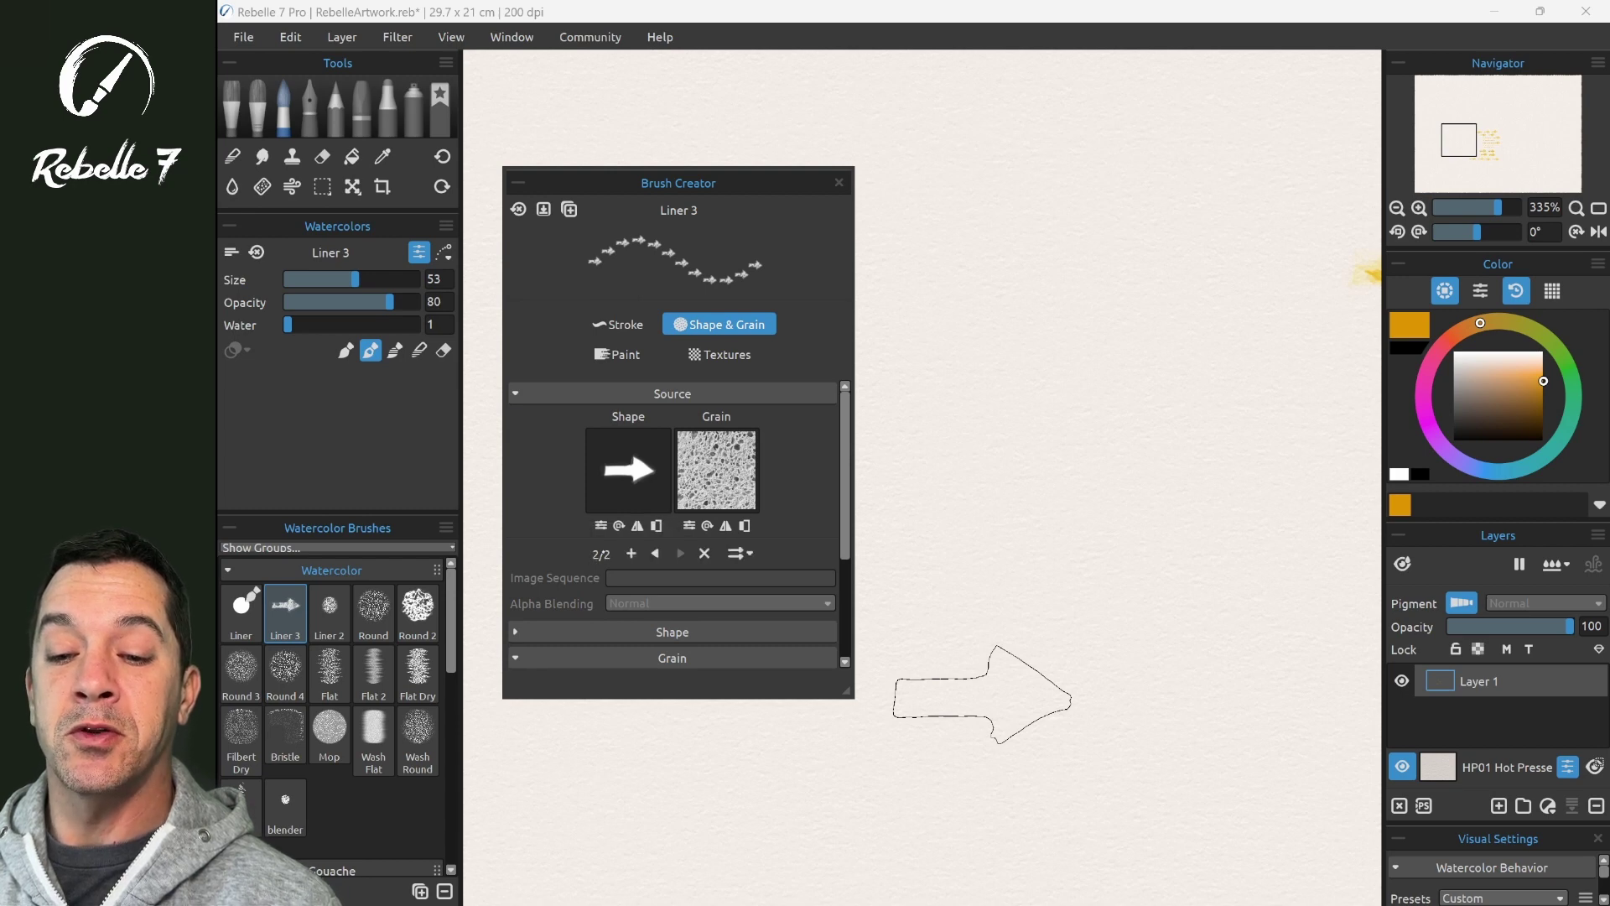
{"action": "left_click", "coordinate": [630, 553]}
{"action": "left_click", "coordinate": [630, 553]}
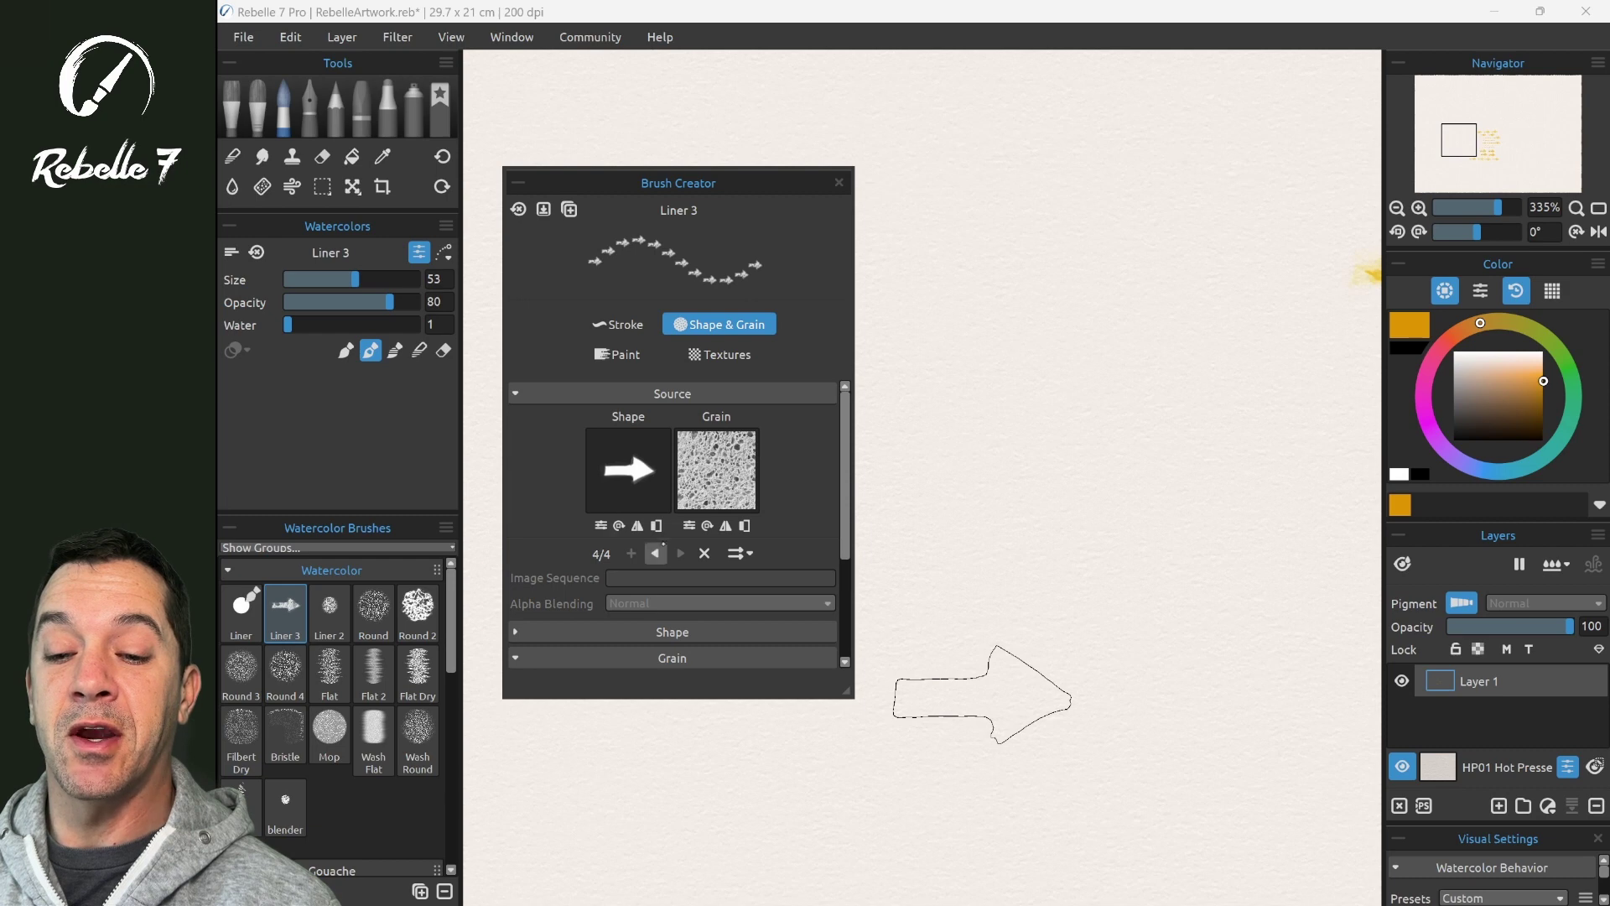
Rotate the second pair's arrow shape to point down and flip the third pair's arrow to point left.
{"action": "left_click", "coordinate": [655, 554]}
{"action": "left_click", "coordinate": [655, 554]}
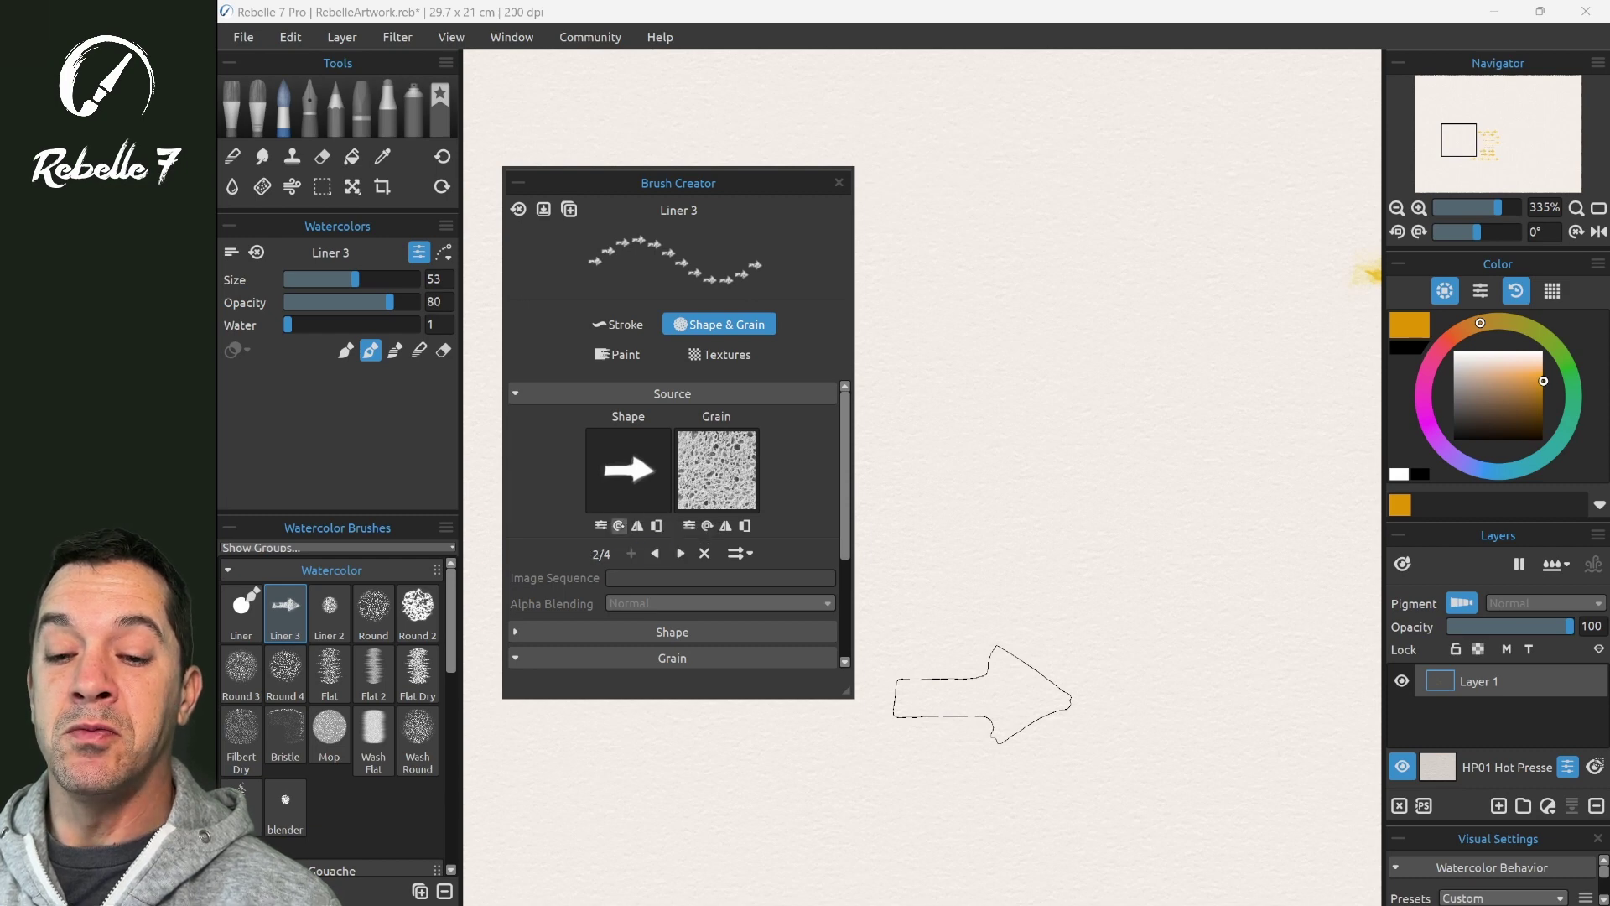
{"action": "left_click", "coordinate": [619, 526]}
{"action": "left_click", "coordinate": [680, 554]}
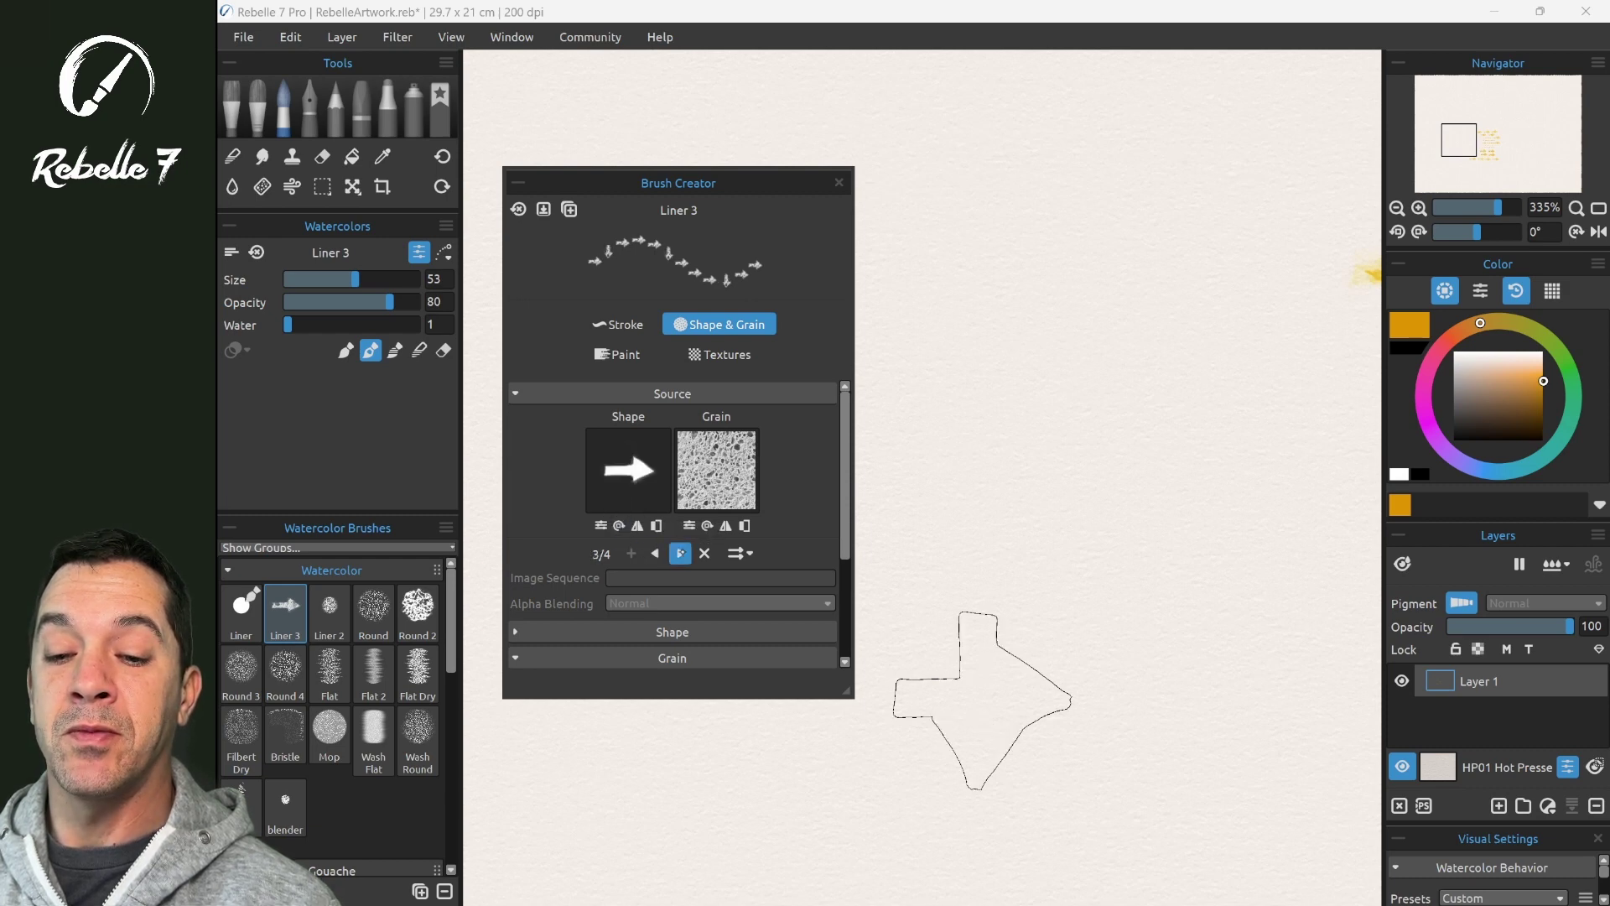
{"action": "left_click", "coordinate": [638, 526]}
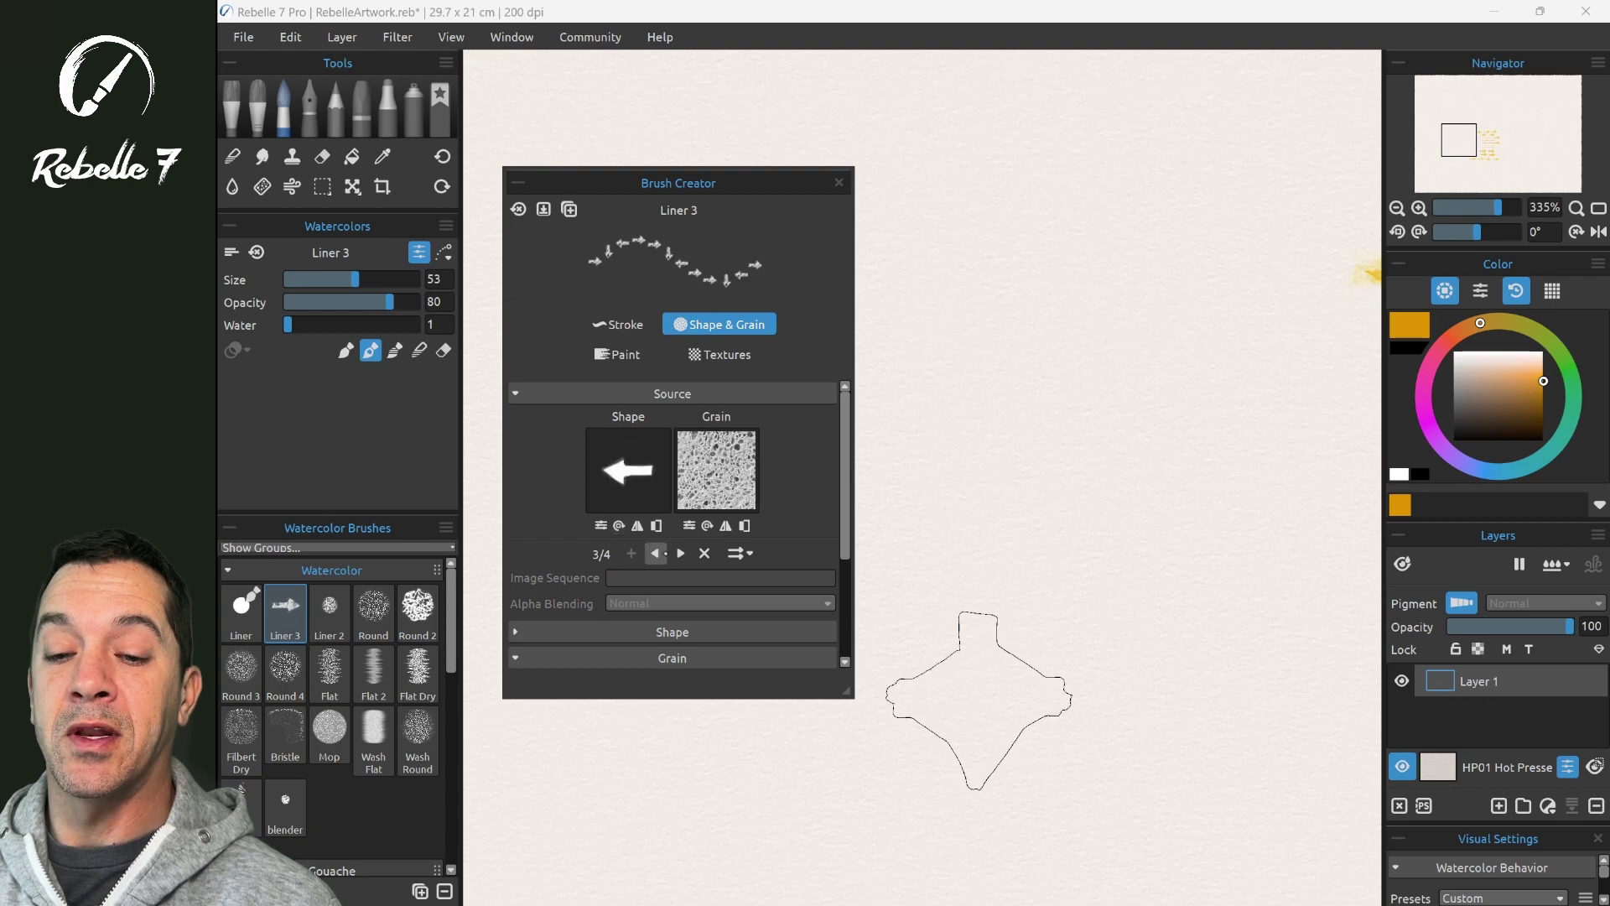
Rotate the fourth pair's arrow shape three times so that it points up.
{"action": "left_click", "coordinate": [680, 554]}
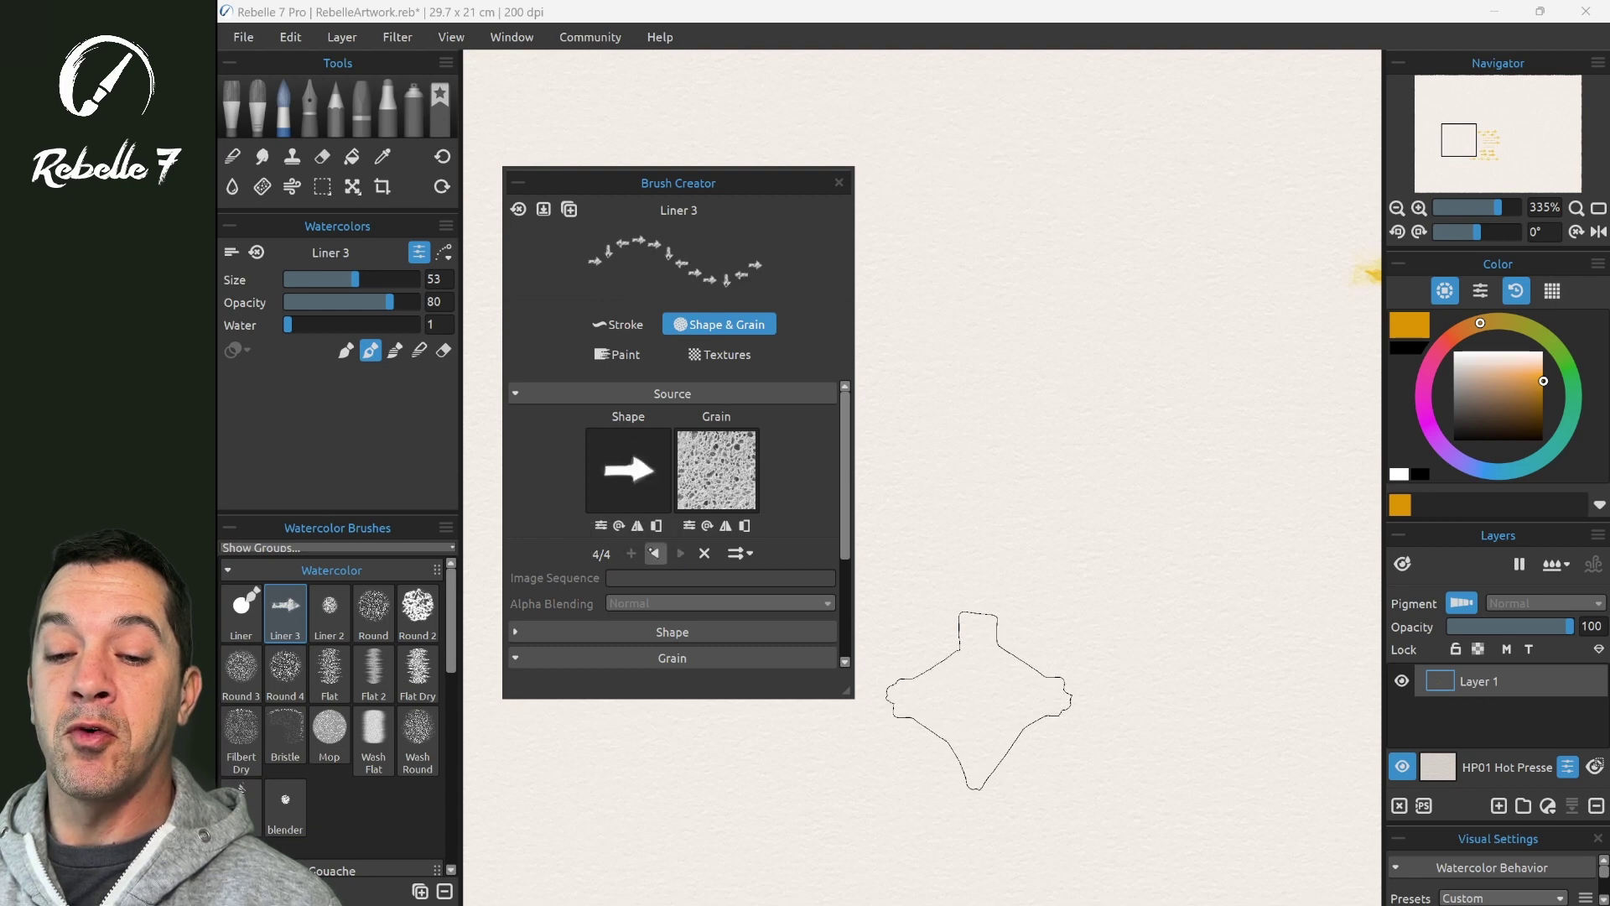
{"action": "left_click", "coordinate": [618, 525]}
{"action": "left_click", "coordinate": [619, 526]}
{"action": "left_click", "coordinate": [619, 526]}
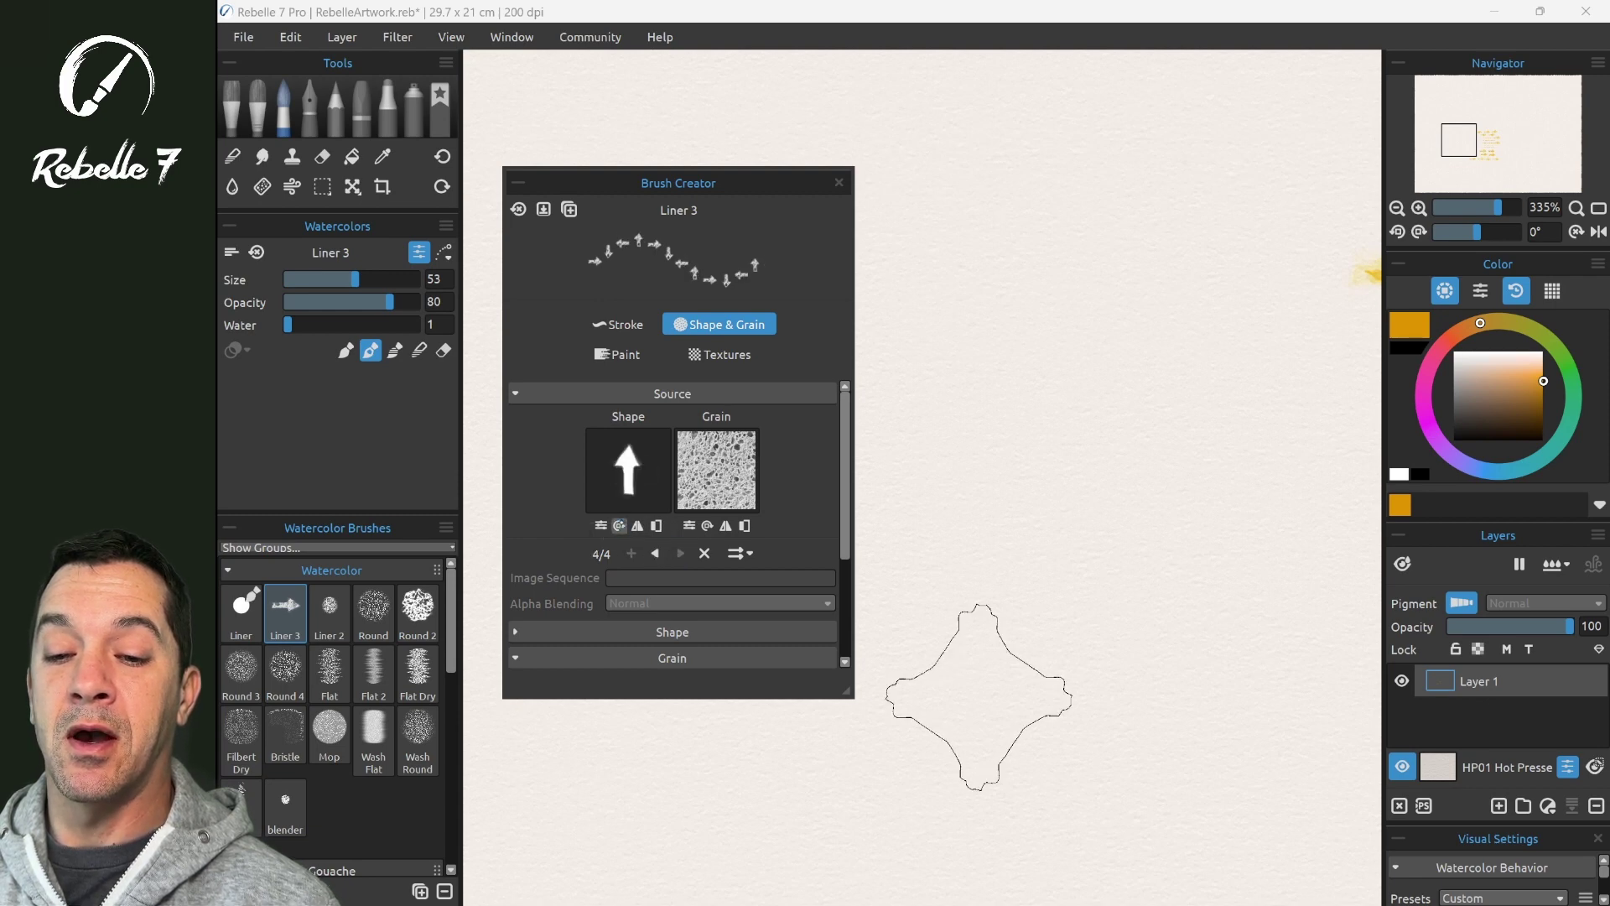
Stamp six single arrows with the four-shape brush in a loose cluster beside the Brush Creator.
{"action": "left_click", "coordinate": [1032, 499]}
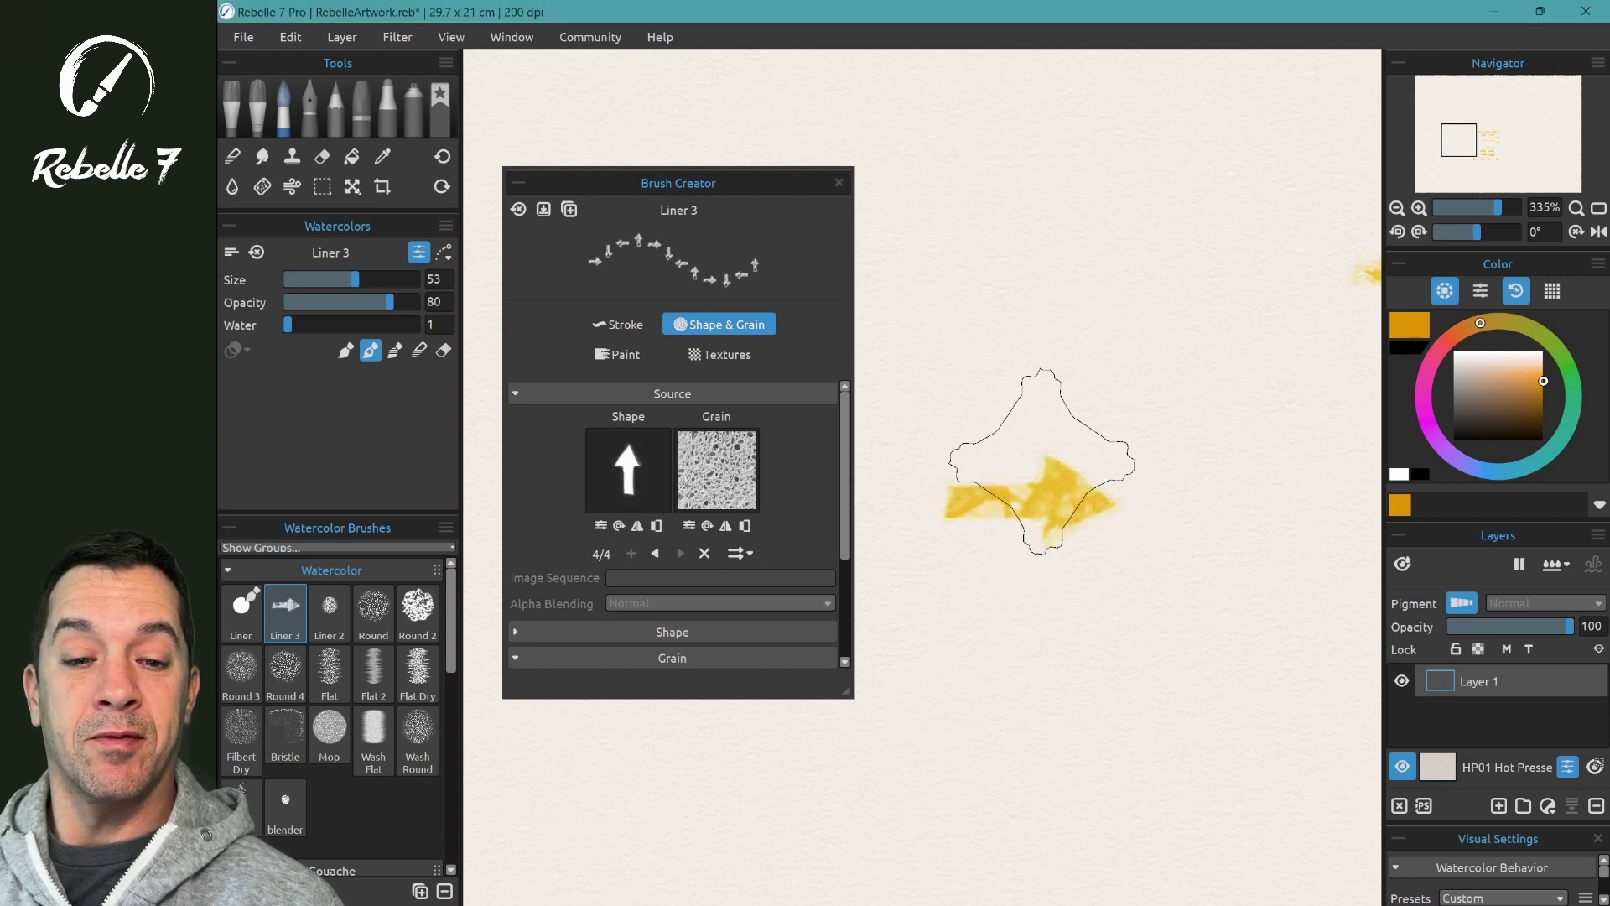
{"action": "left_click", "coordinate": [1116, 541]}
{"action": "left_click", "coordinate": [954, 456]}
{"action": "left_click", "coordinate": [1117, 326]}
{"action": "left_click", "coordinate": [1284, 435]}
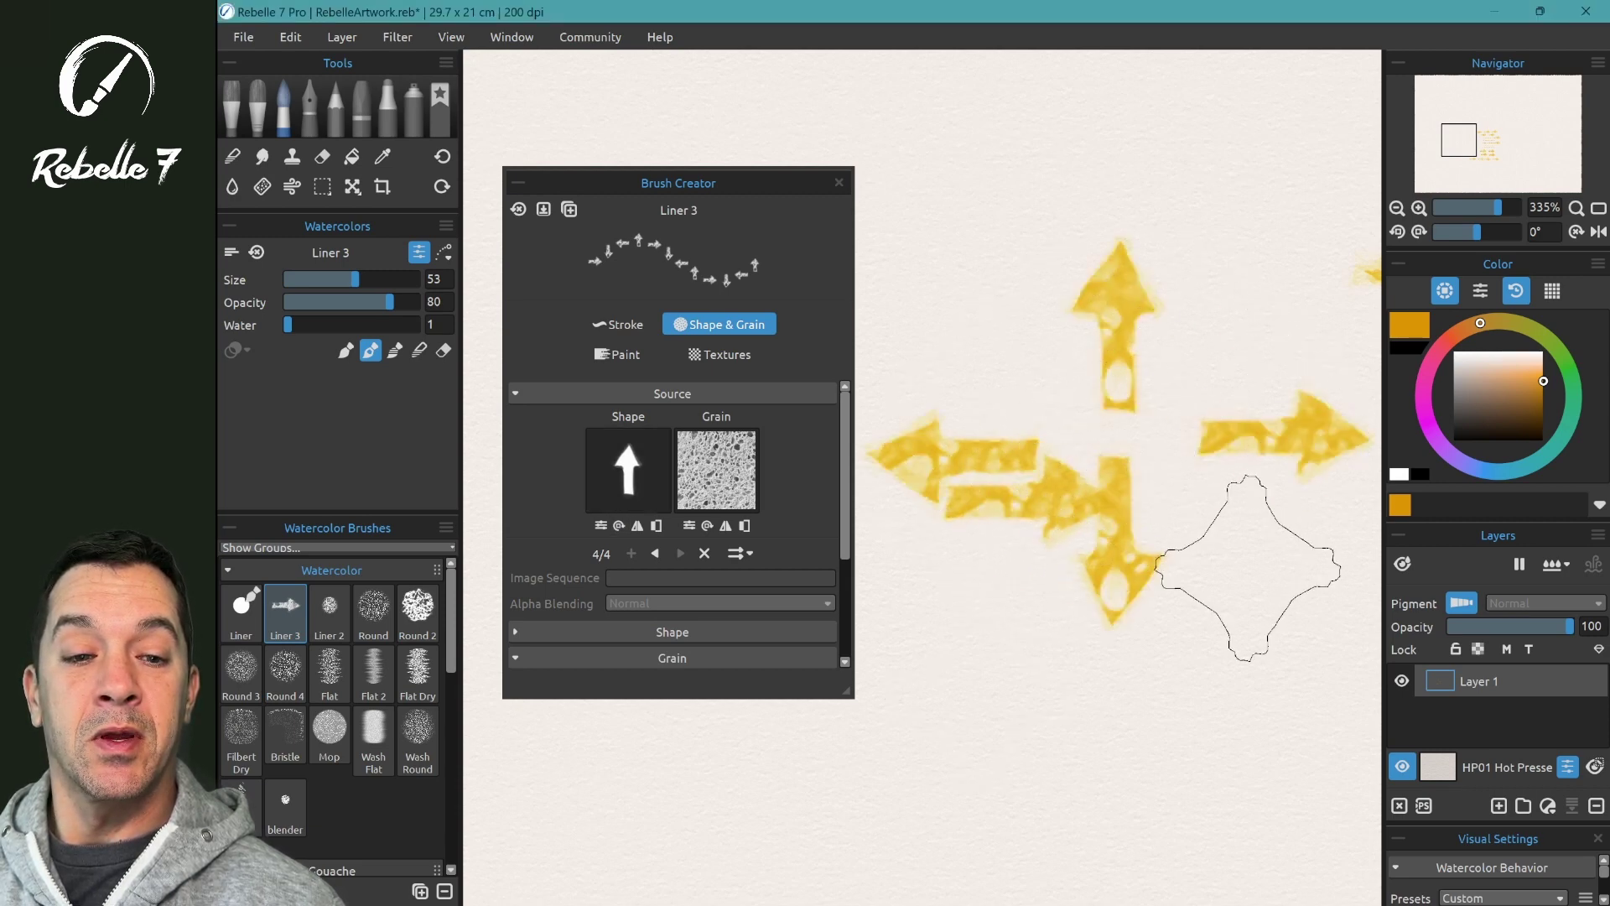
{"action": "left_click", "coordinate": [1191, 633]}
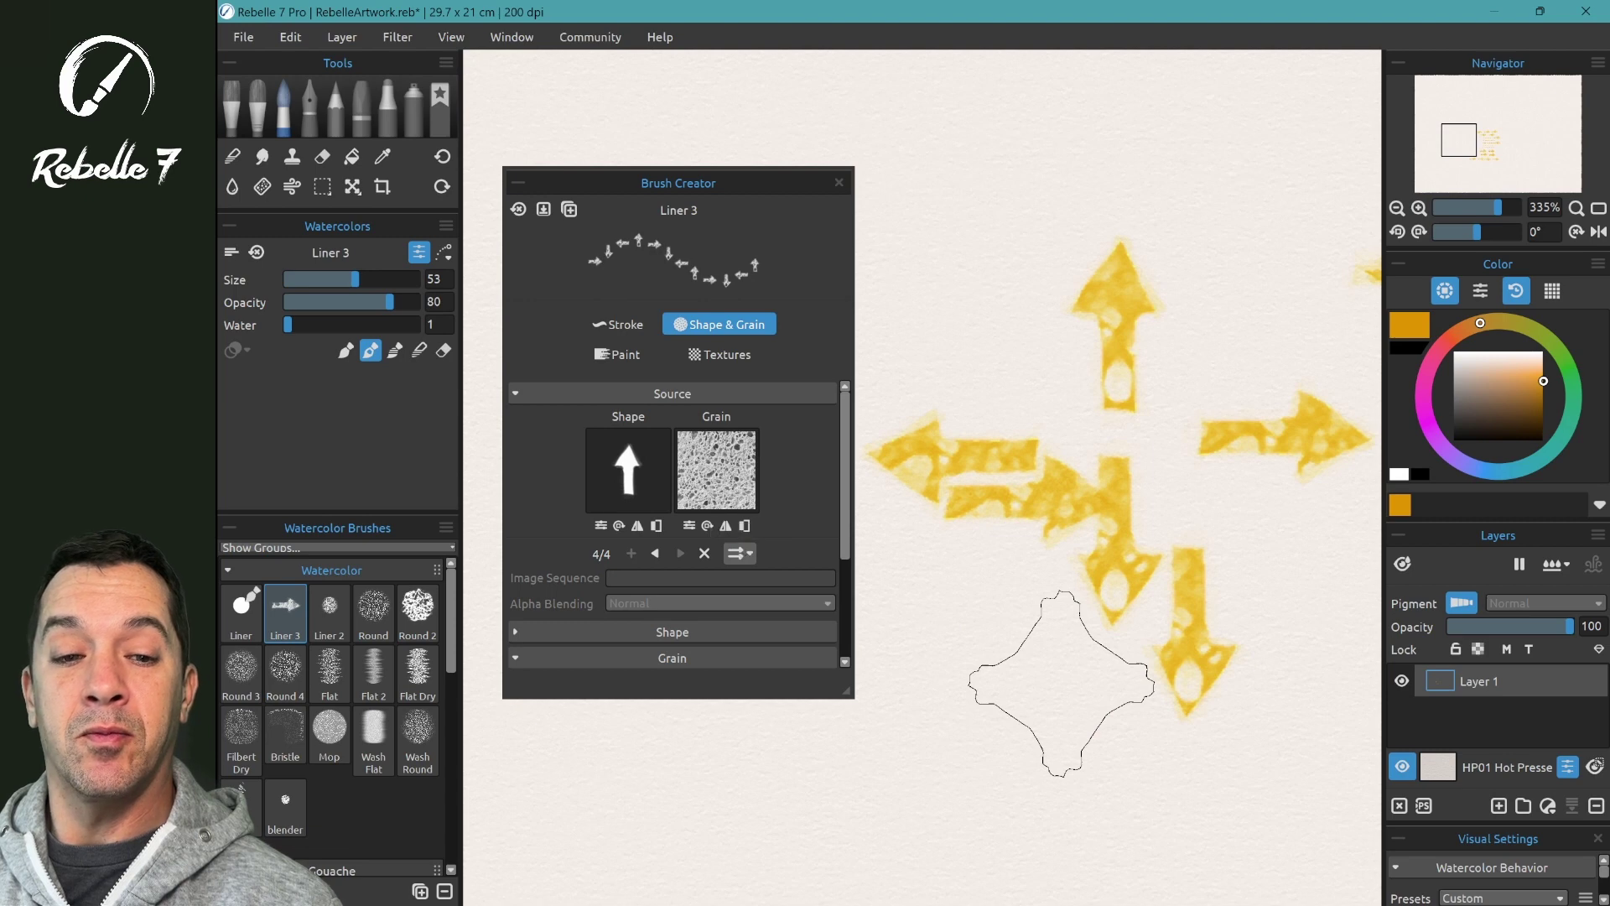
Stamp four single arrows in a horizontal row below the cluster to show the right, down, left, up sequence.
{"action": "left_click", "coordinate": [587, 776]}
{"action": "left_click", "coordinate": [807, 780]}
{"action": "left_click", "coordinate": [1025, 786]}
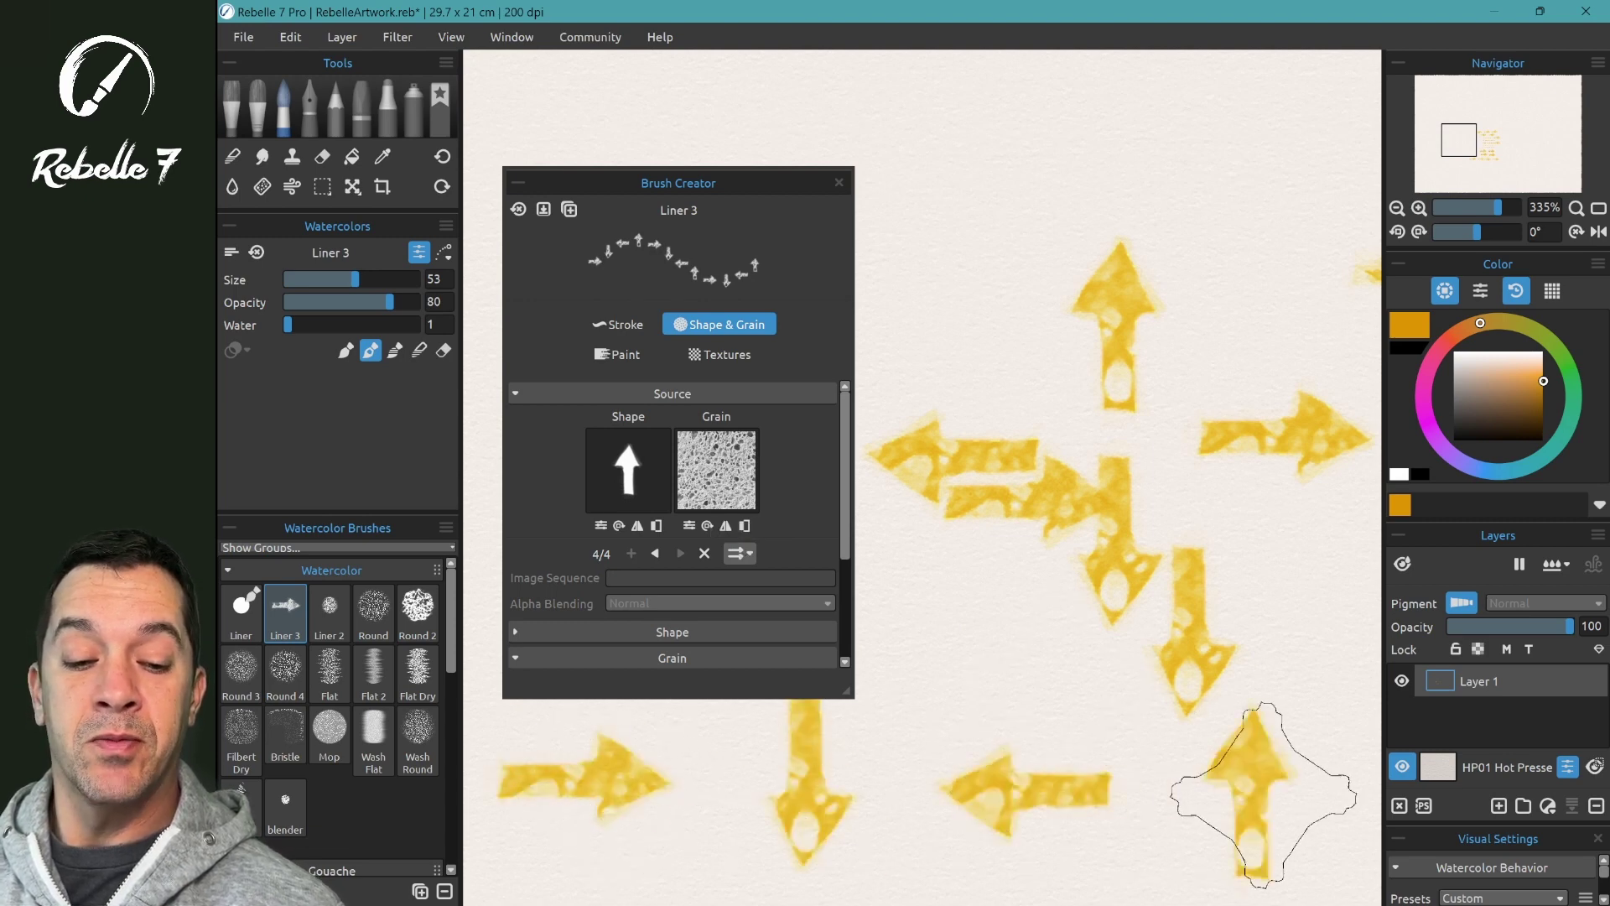
{"action": "left_click", "coordinate": [1254, 792]}
{"action": "scroll", "coordinate": [992, 746], "scroll_direction": "down", "scroll_amount": 5}
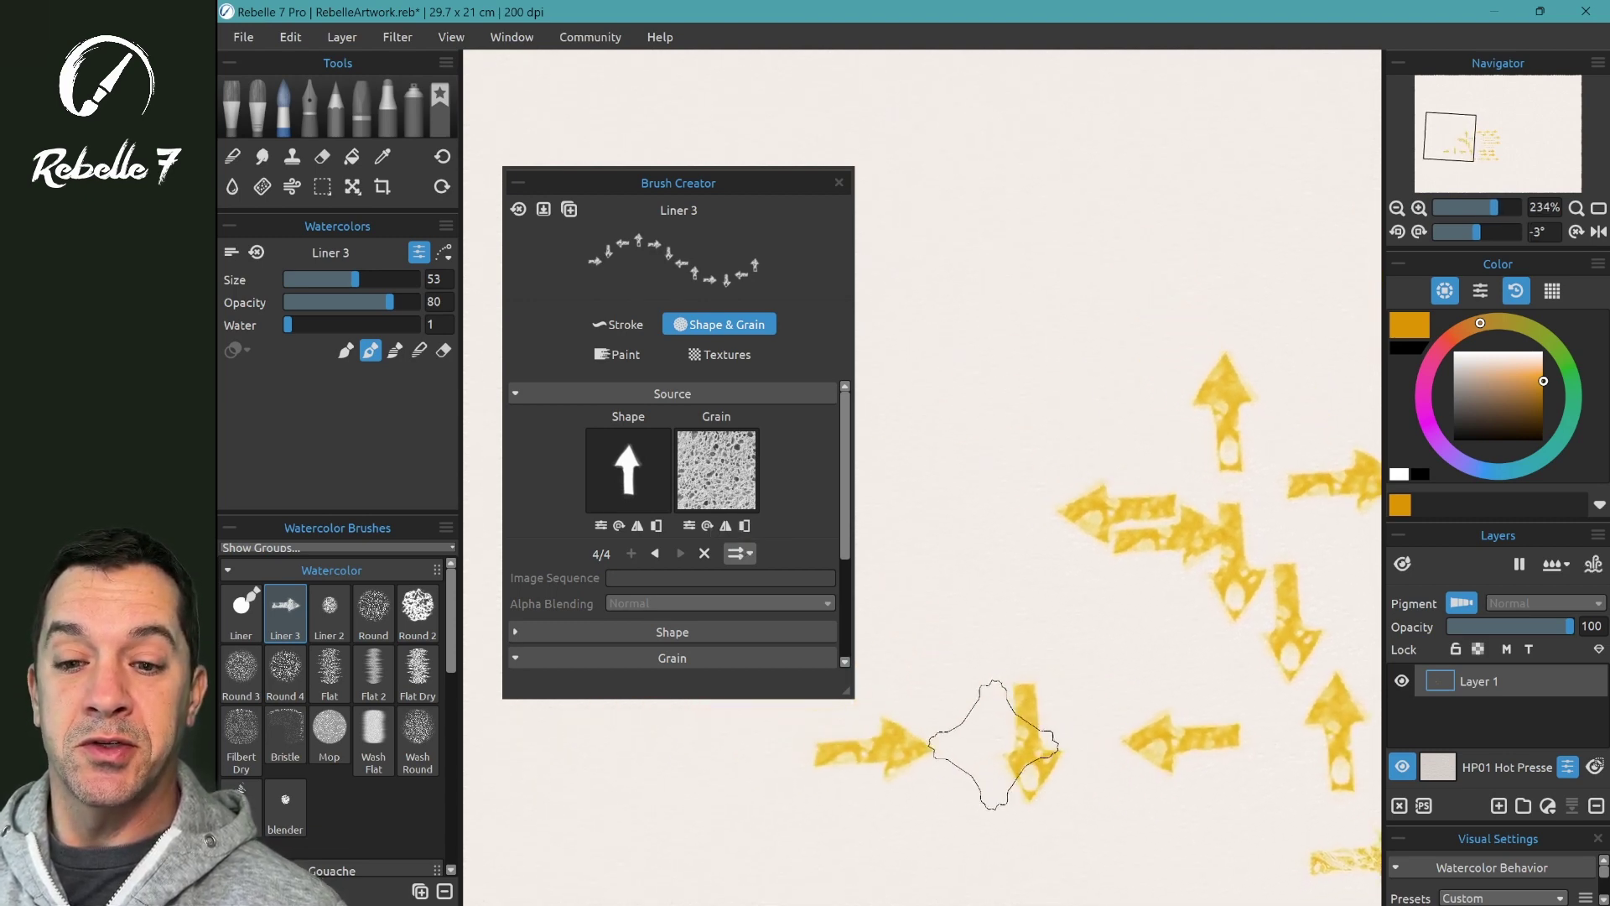
Reduce the brush's stroke spacing to 10 and scribble dense zigzag strokes above the stamped arrows.
{"action": "scroll", "coordinate": [993, 745], "scroll_direction": "up", "scroll_amount": 2}
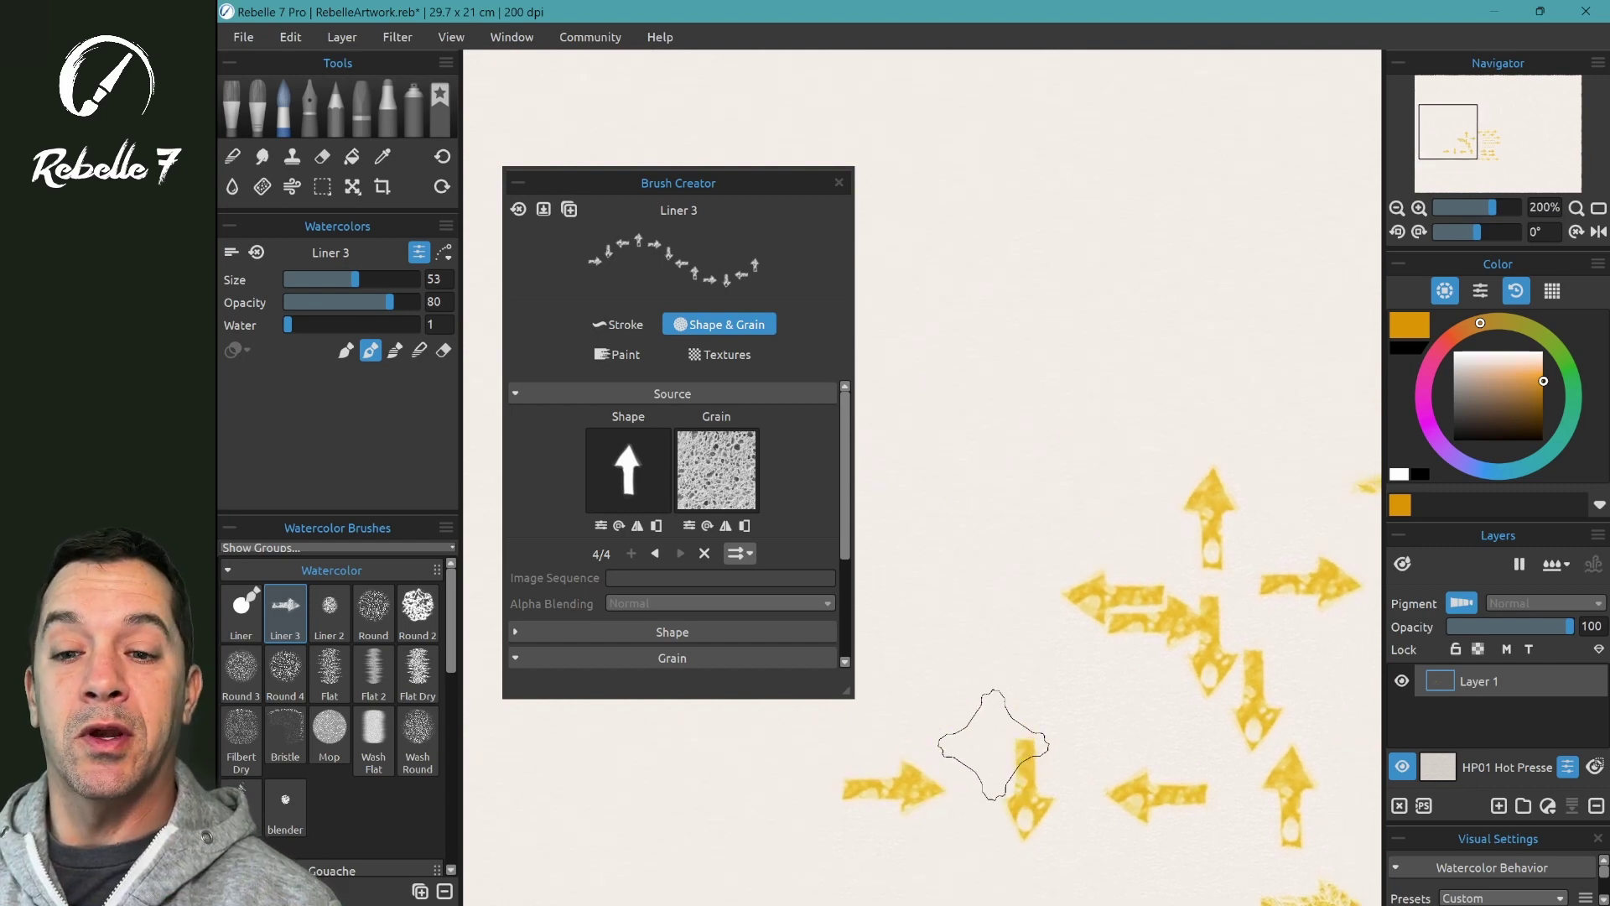
{"action": "left_click", "coordinate": [619, 326]}
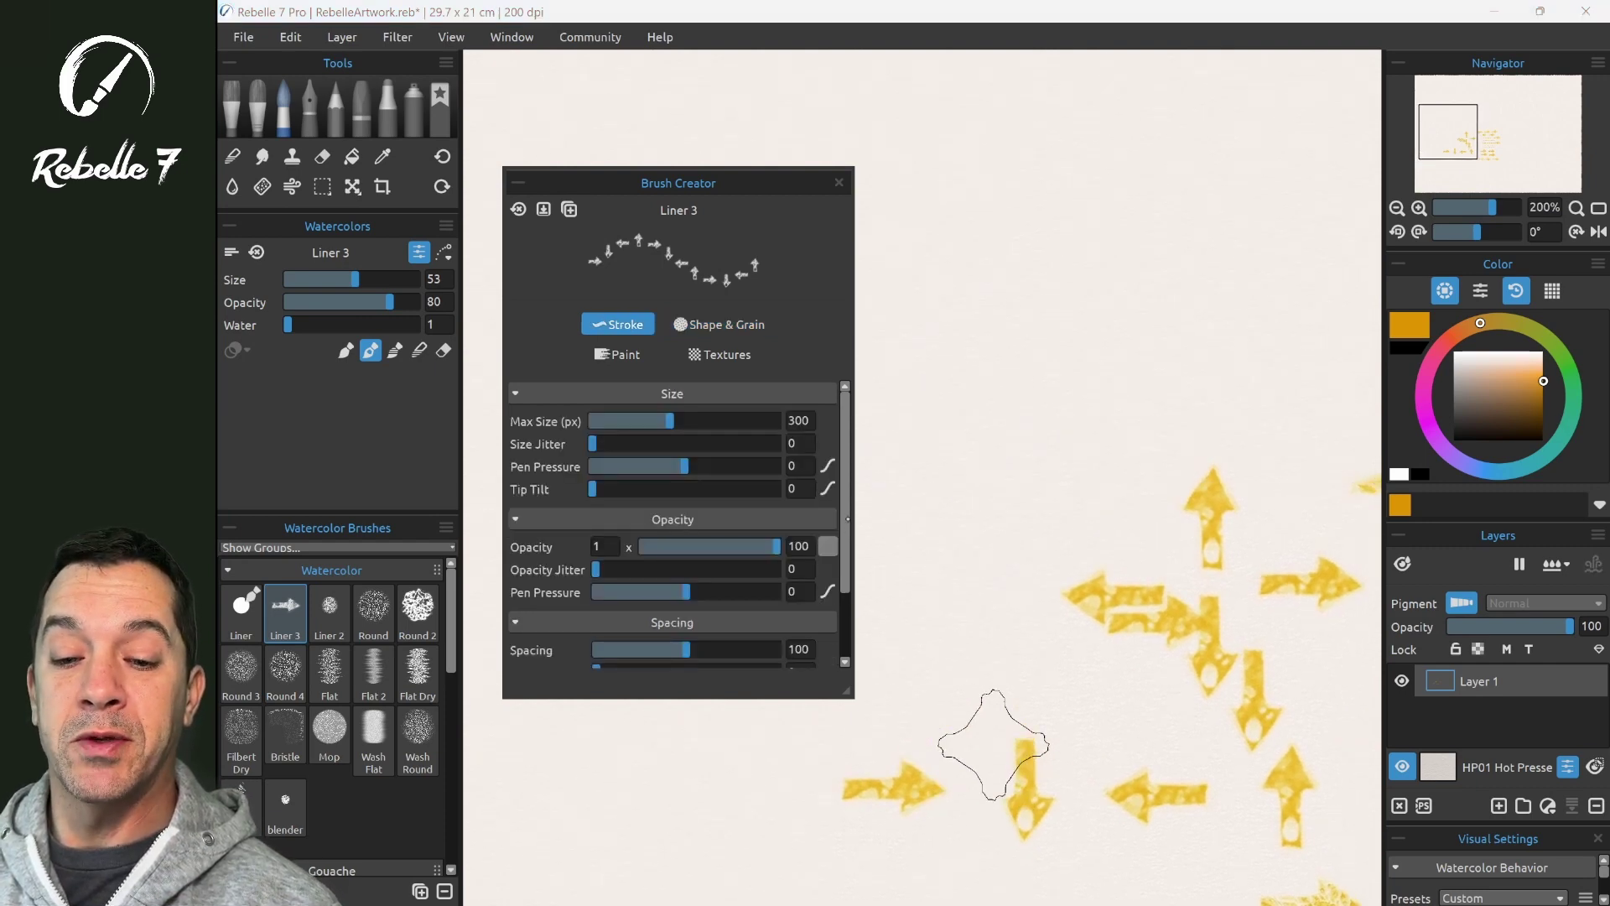
{"action": "scroll", "coordinate": [671, 528], "scroll_direction": "down", "scroll_amount": 2}
{"action": "left_click_drag", "start_coordinate": [680, 595], "coordinate": [601, 597]}
{"action": "mouse_move", "coordinate": [868, 266]}
{"action": "left_mouse_down"}
{"action": "mouse_move", "coordinate": [1107, 247]}
{"action": "mouse_move", "coordinate": [1263, 326]}
{"action": "mouse_move", "coordinate": [990, 437]}
{"action": "mouse_move", "coordinate": [948, 335]}
{"action": "mouse_move", "coordinate": [1166, 176]}
{"action": "mouse_move", "coordinate": [1151, 109]}
{"action": "mouse_move", "coordinate": [1079, 449]}
{"action": "left_mouse_up"}
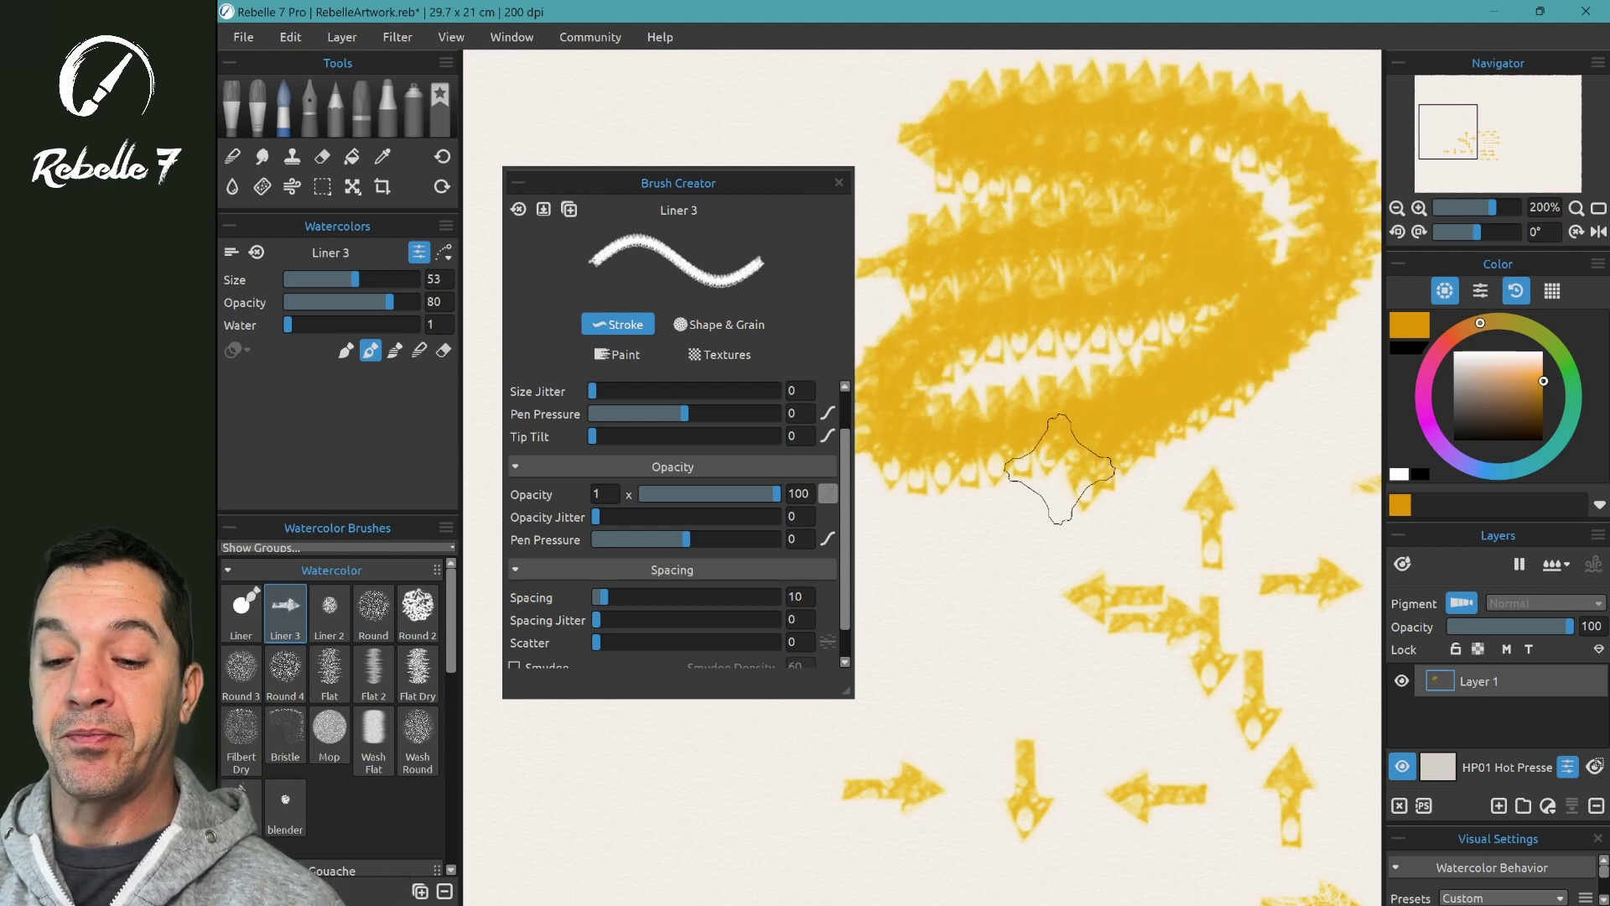
Clear all test strokes from the canvas and set the brush's stroke spacing to 100.
{"action": "mouse_move", "coordinate": [496, 801]}
{"action": "left_mouse_down"}
{"action": "mouse_move", "coordinate": [916, 683]}
{"action": "mouse_move", "coordinate": [1184, 506]}
{"action": "mouse_move", "coordinate": [1060, 766]}
{"action": "mouse_move", "coordinate": [917, 647]}
{"action": "mouse_move", "coordinate": [1258, 646]}
{"action": "mouse_move", "coordinate": [1031, 752]}
{"action": "left_mouse_up"}
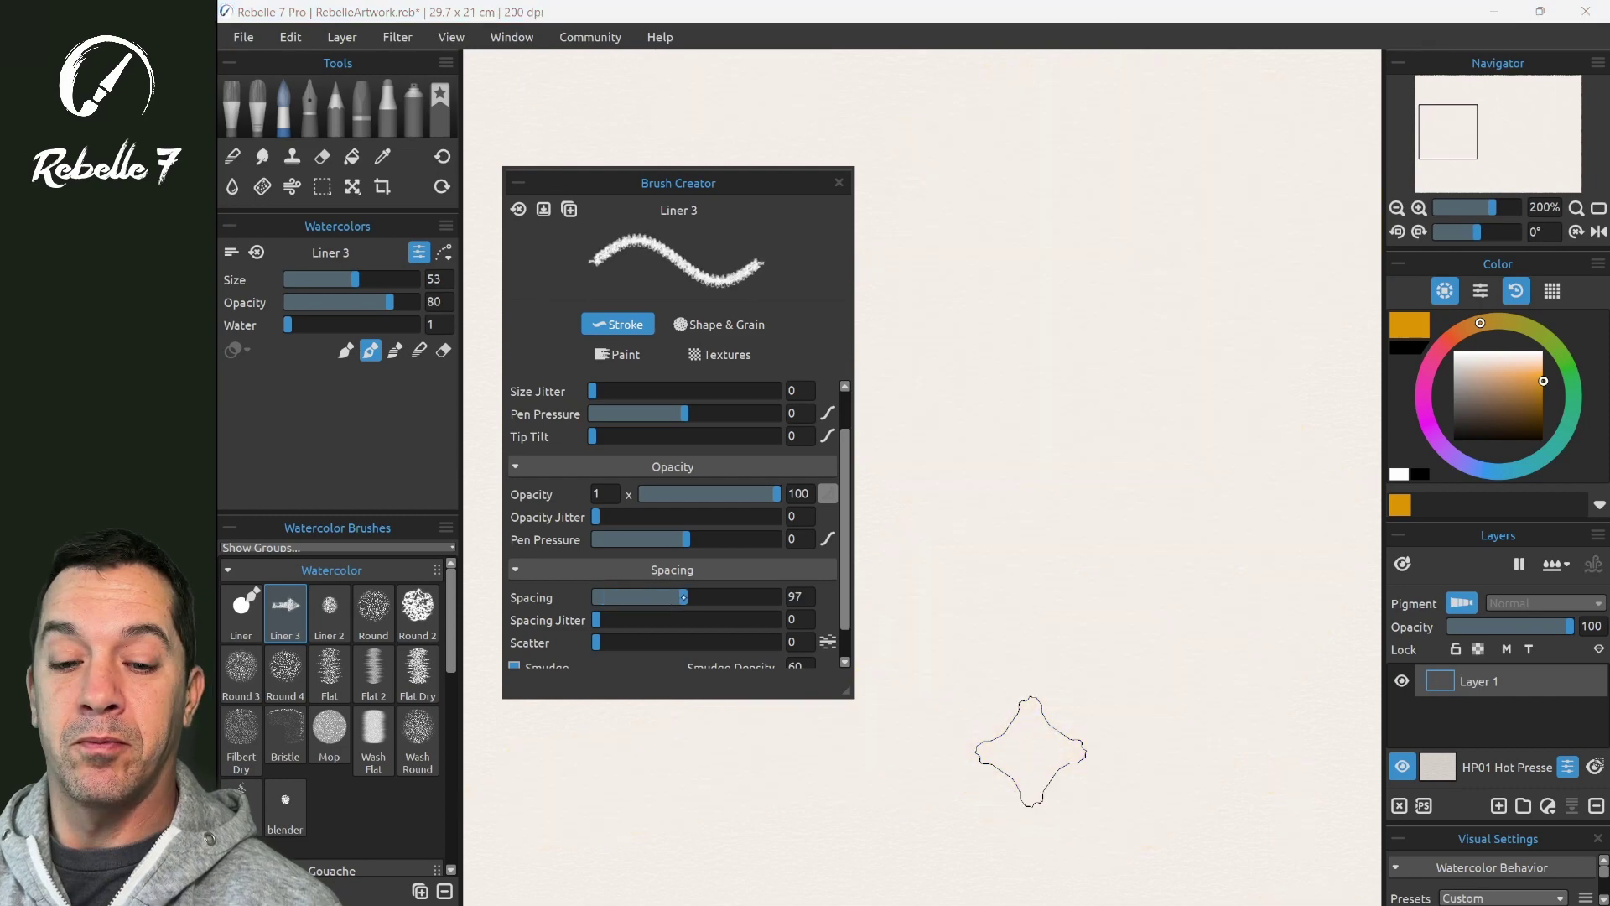
{"action": "double_click", "coordinate": [800, 597]}
{"action": "type", "text": "100"}
{"action": "key", "text": "Return"}
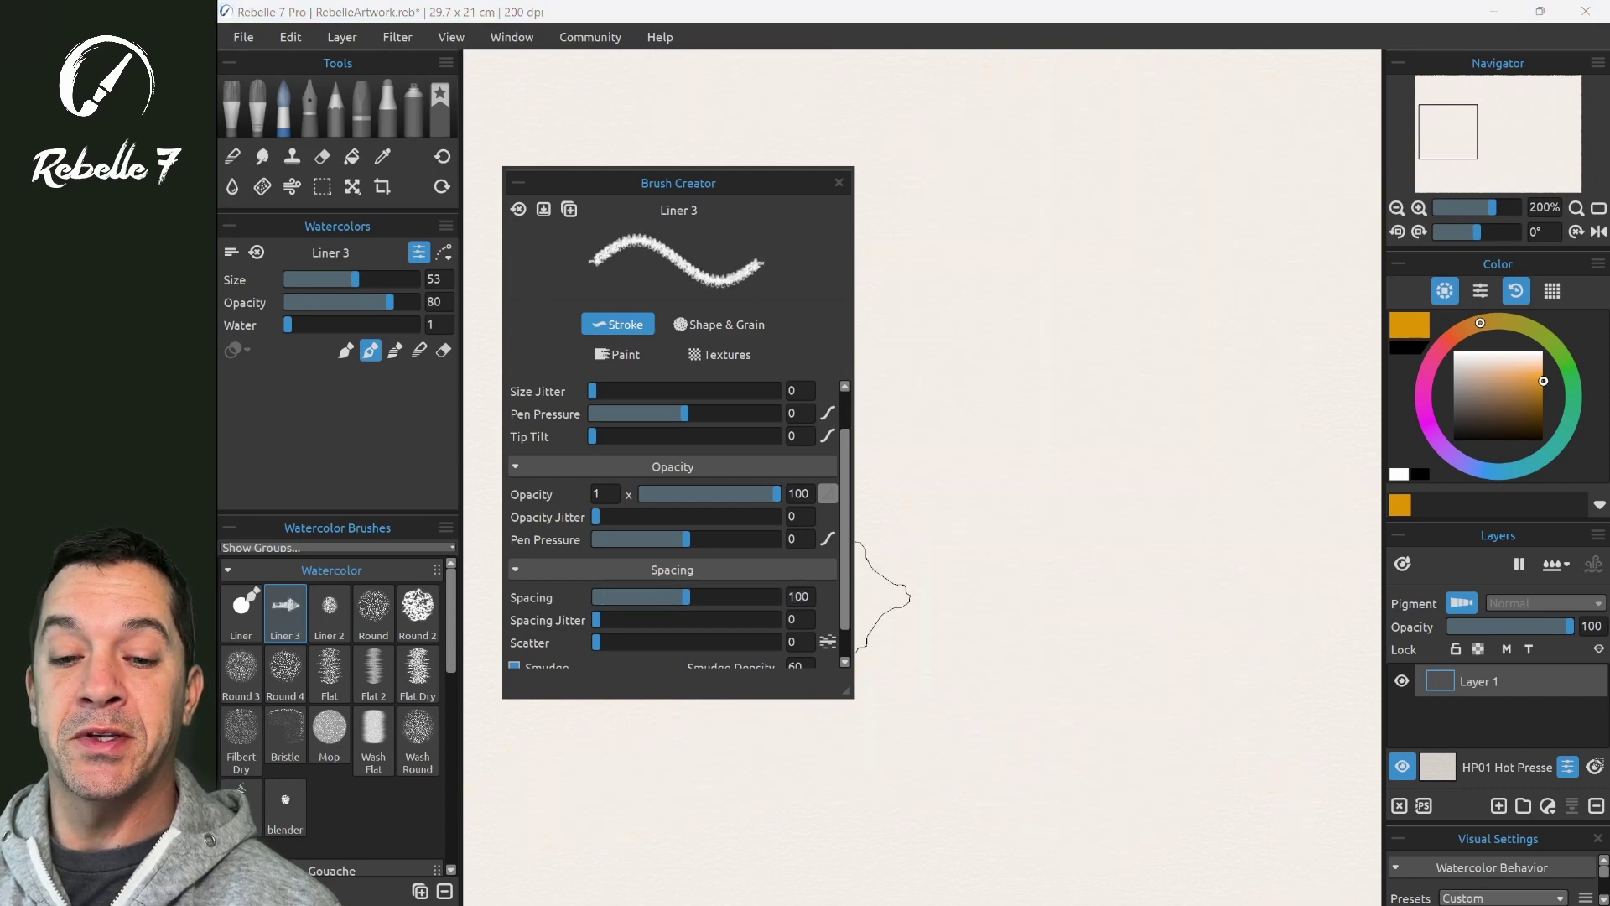
Return to the shape and grain settings, check the sequence modes and paint a horizontal arrow row in Sequential mode.
{"action": "left_click_drag", "start_coordinate": [847, 462], "coordinate": [847, 414]}
{"action": "left_click", "coordinate": [729, 325]}
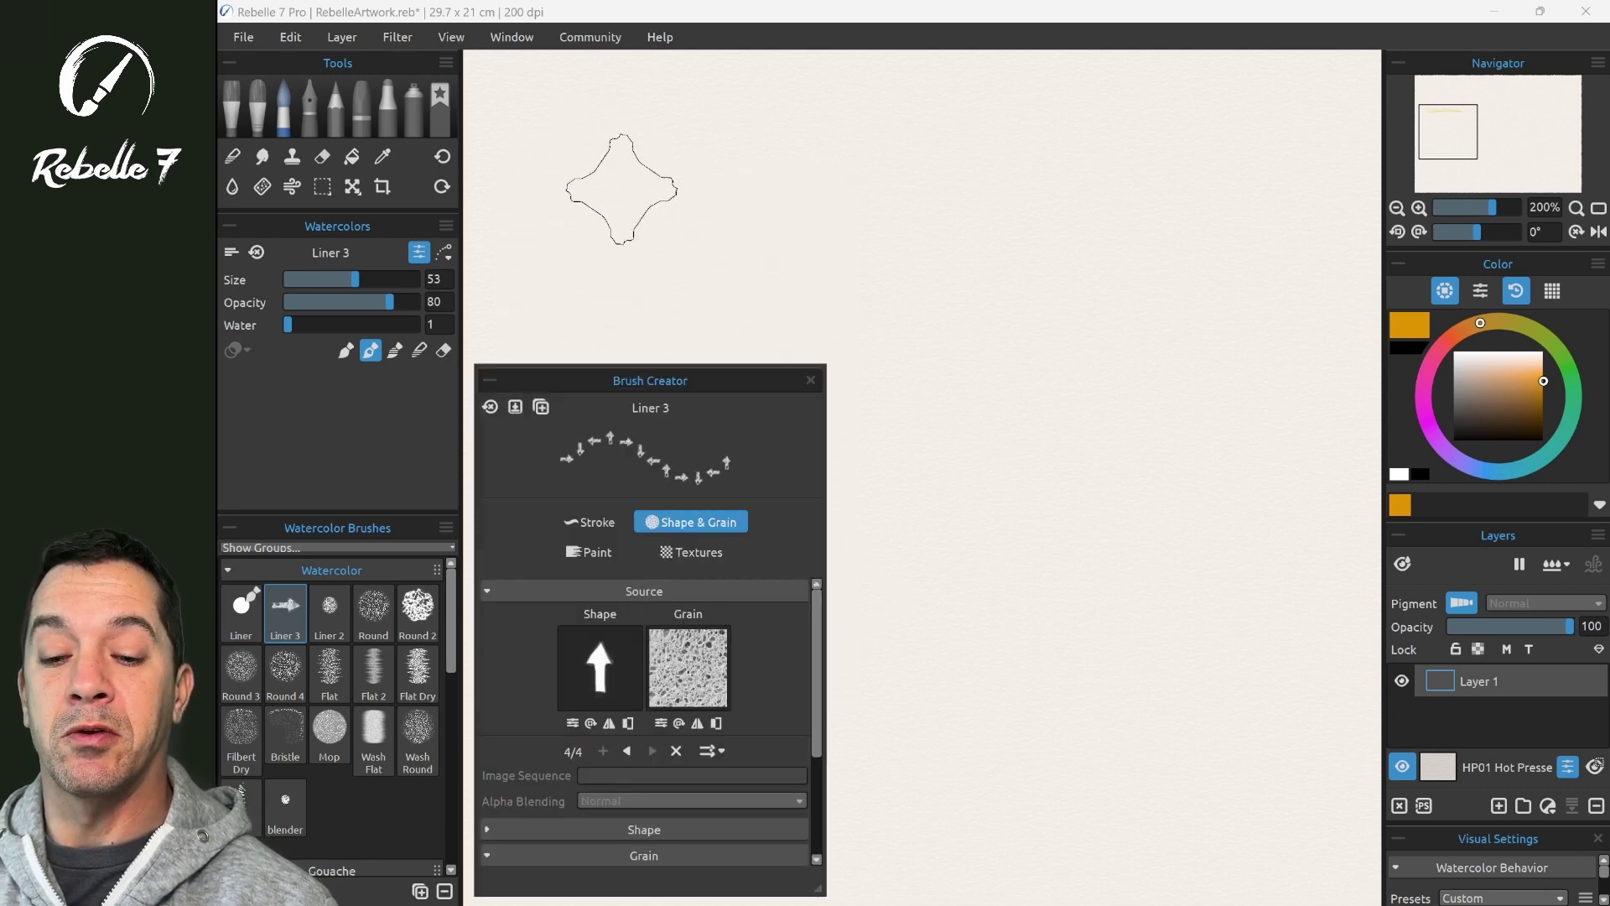
{"action": "left_click", "coordinate": [711, 750]}
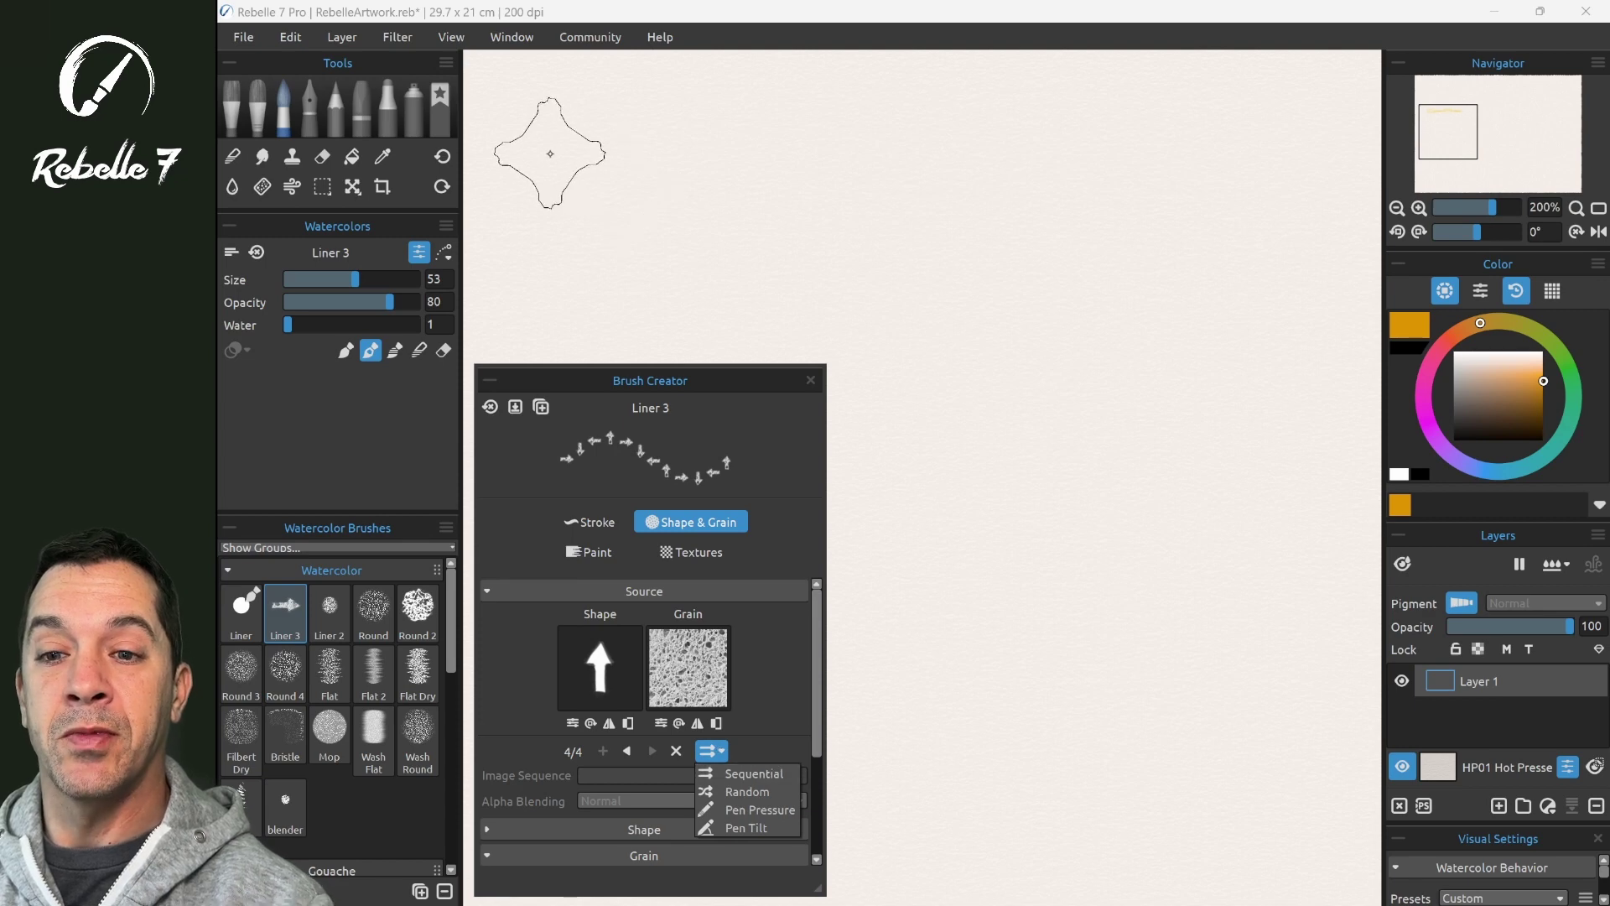
{"action": "left_click_drag", "start_coordinate": [495, 164], "coordinate": [1367, 161]}
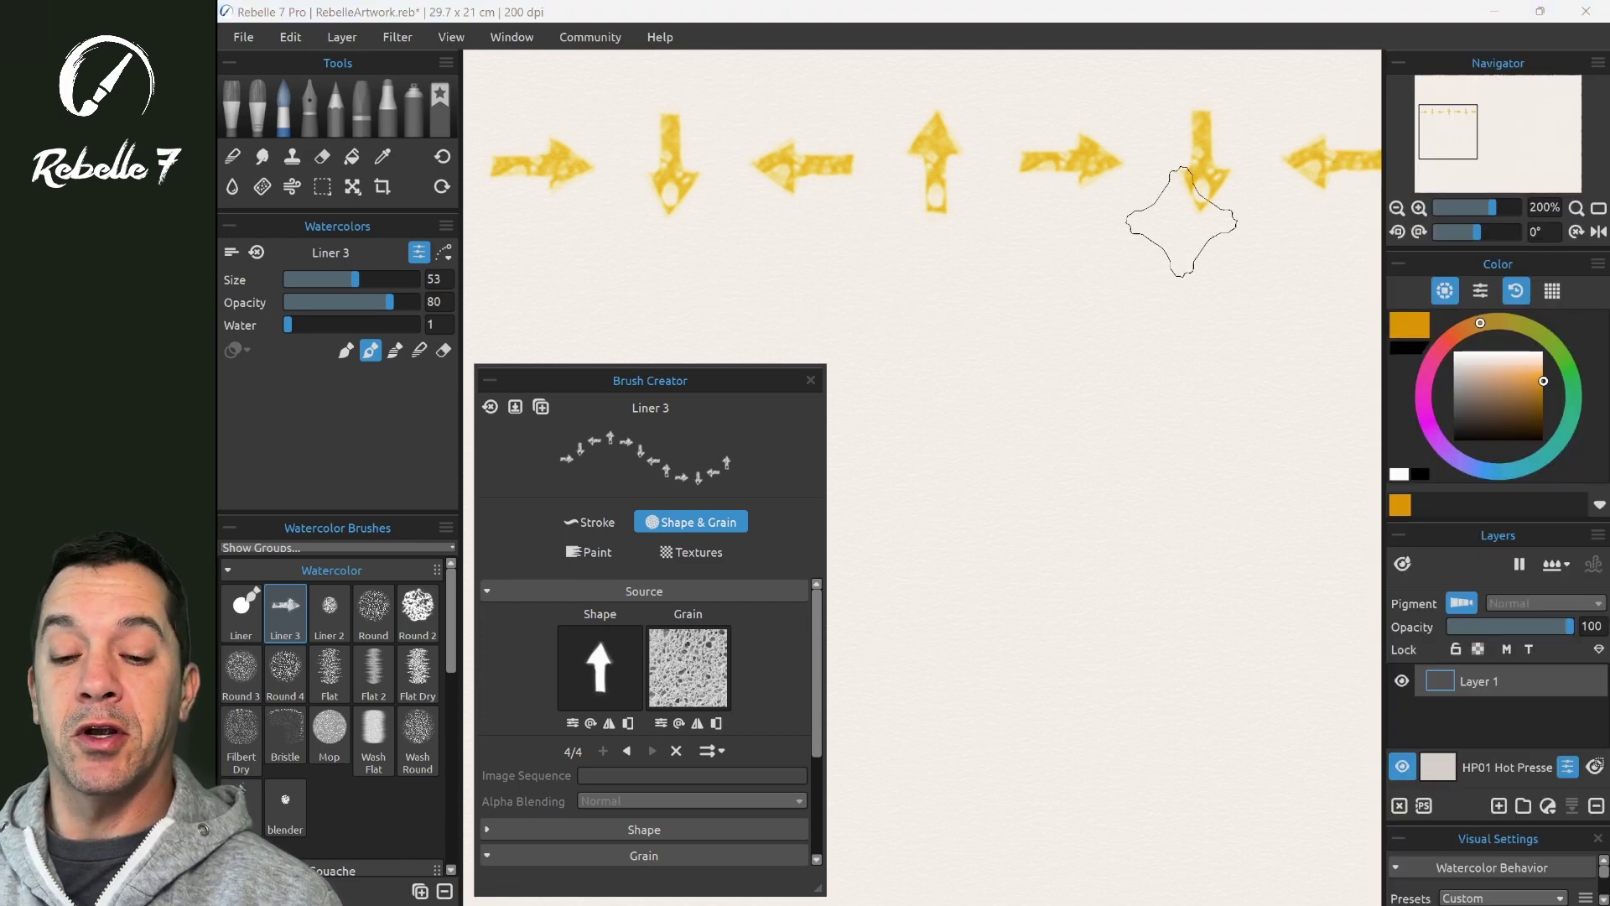
Set the image sequence mode to Random and paint a second horizontal row of arrows below the first.
{"action": "left_click", "coordinate": [713, 751]}
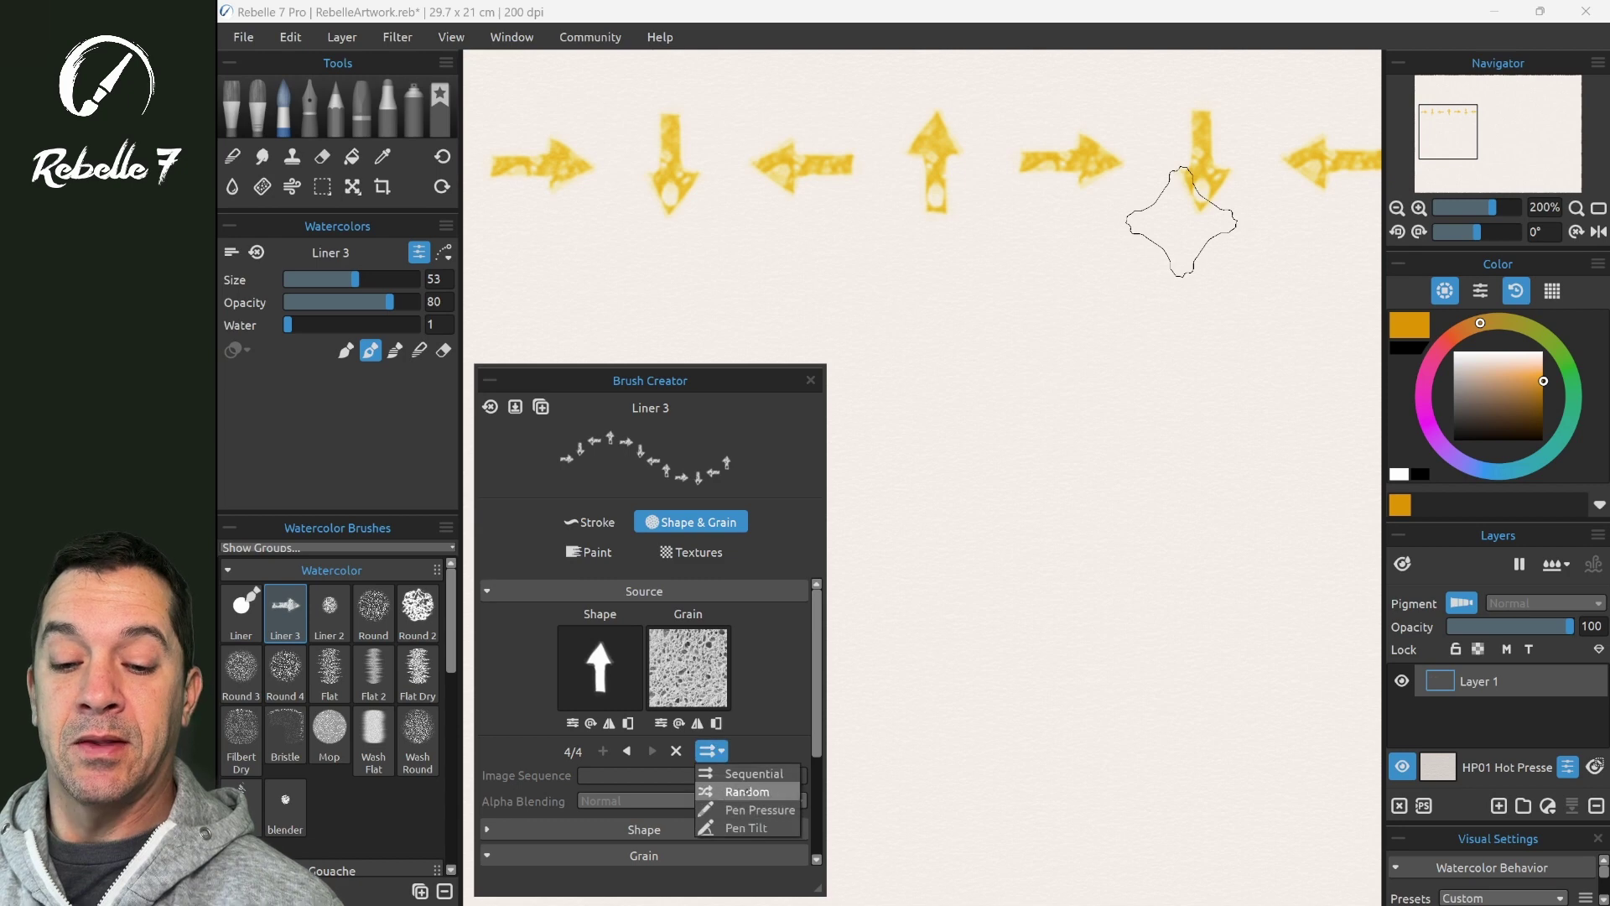
{"action": "left_click", "coordinate": [754, 792]}
{"action": "left_click_drag", "start_coordinate": [499, 312], "coordinate": [1381, 303]}
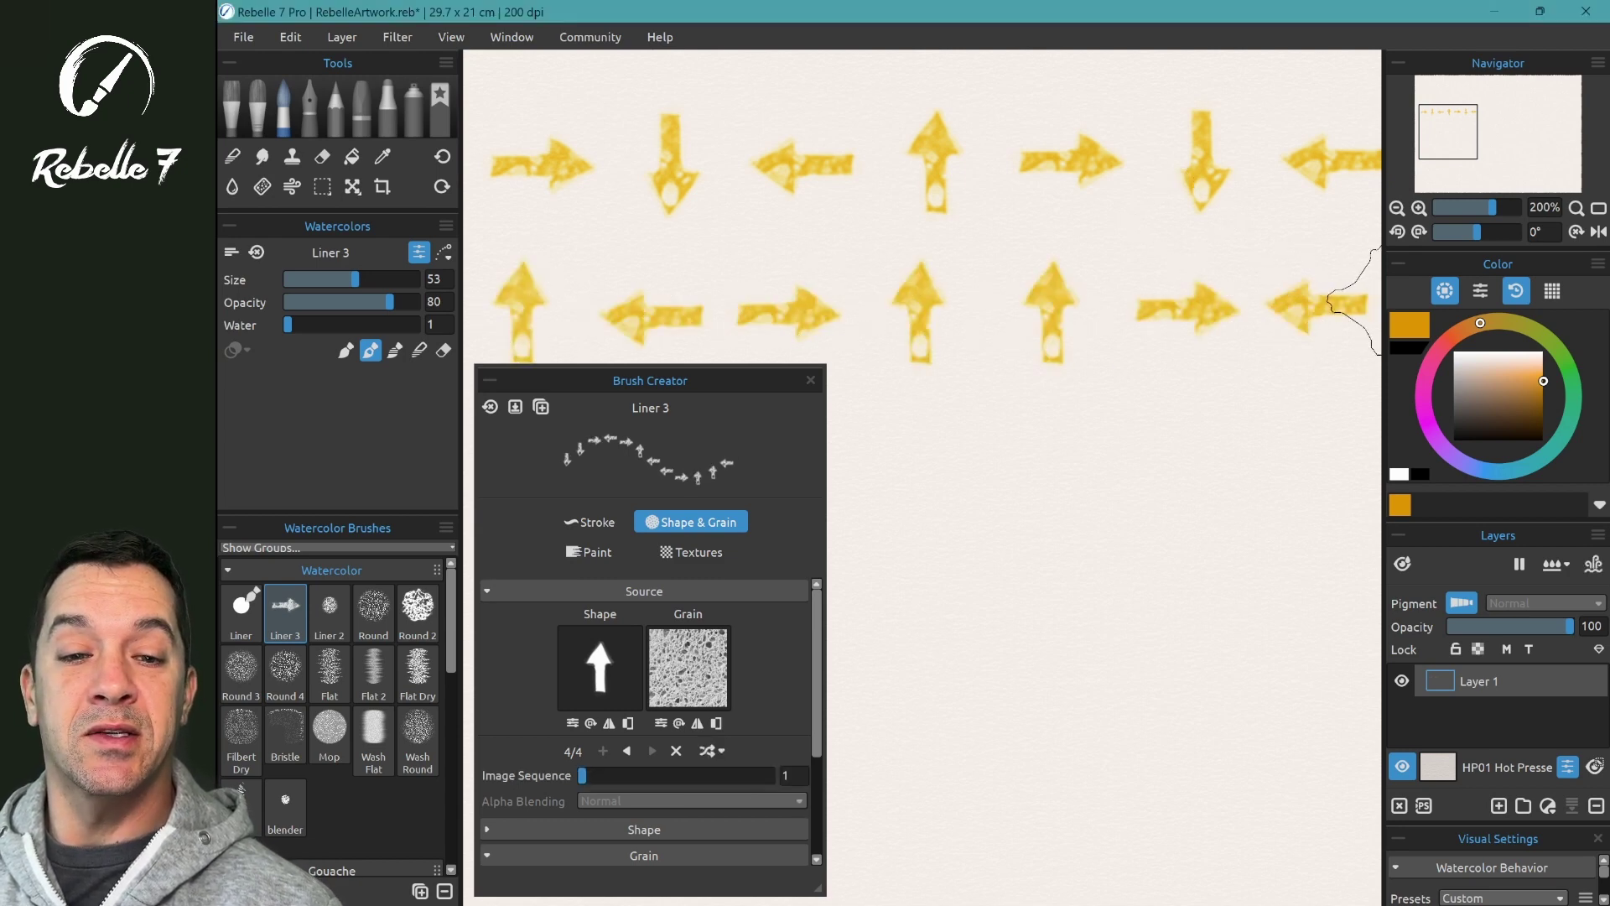
Set the image sequence mode to Pen Pressure and remove the overlap between the ranges of shapes 1 and 2.
{"action": "scroll", "coordinate": [1125, 638], "scroll_direction": "down", "scroll_amount": 5}
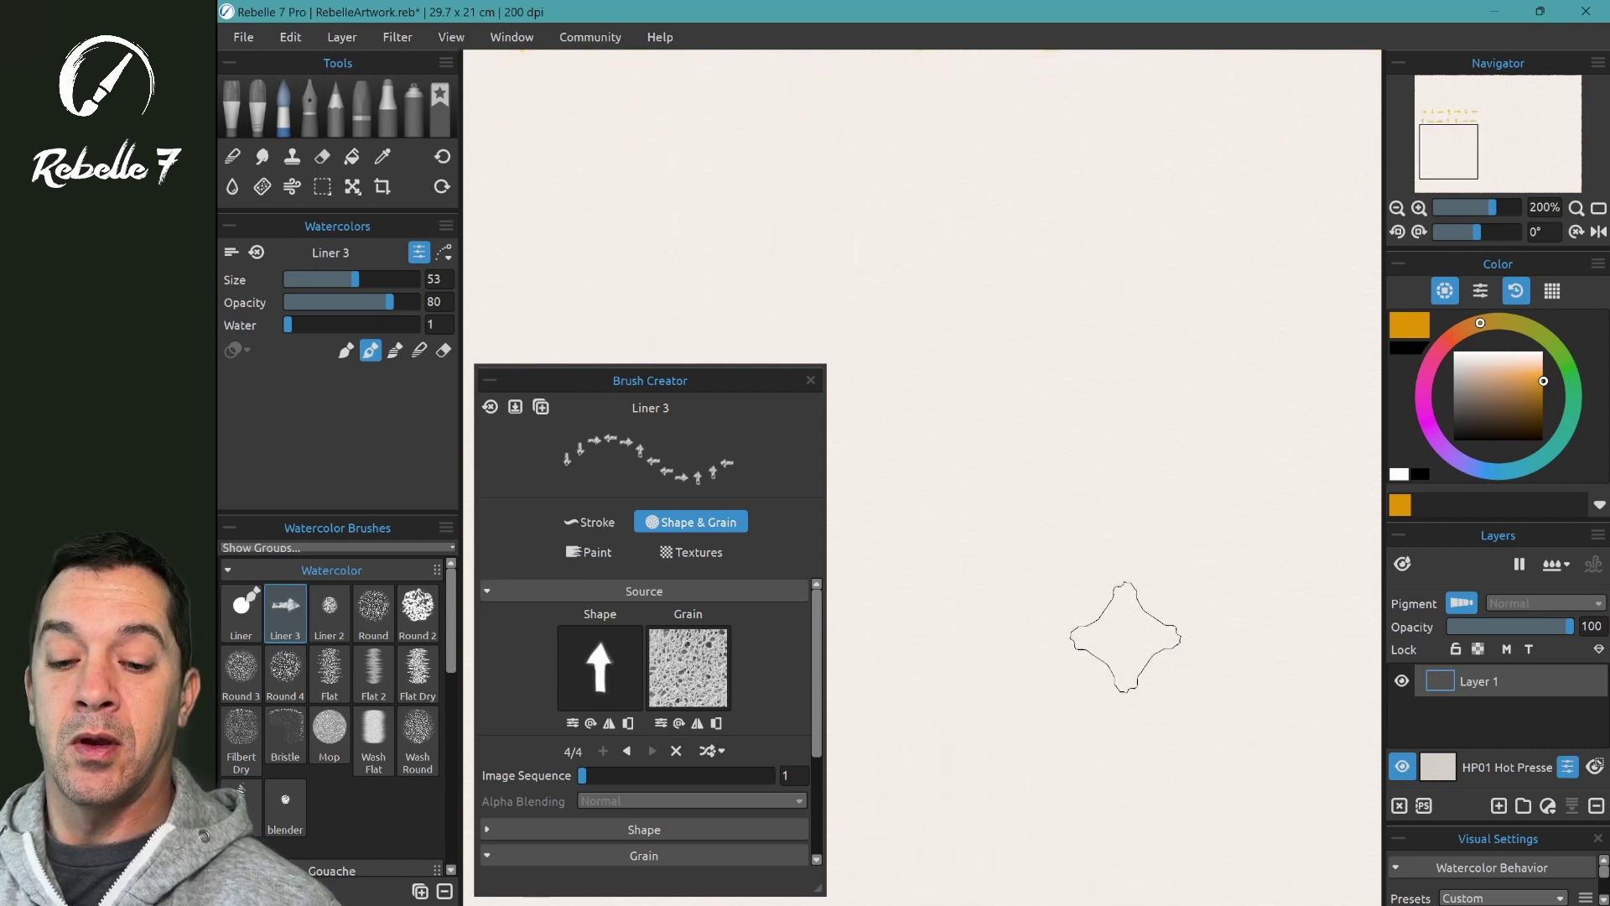
{"action": "left_click", "coordinate": [712, 751]}
{"action": "left_click", "coordinate": [755, 809]}
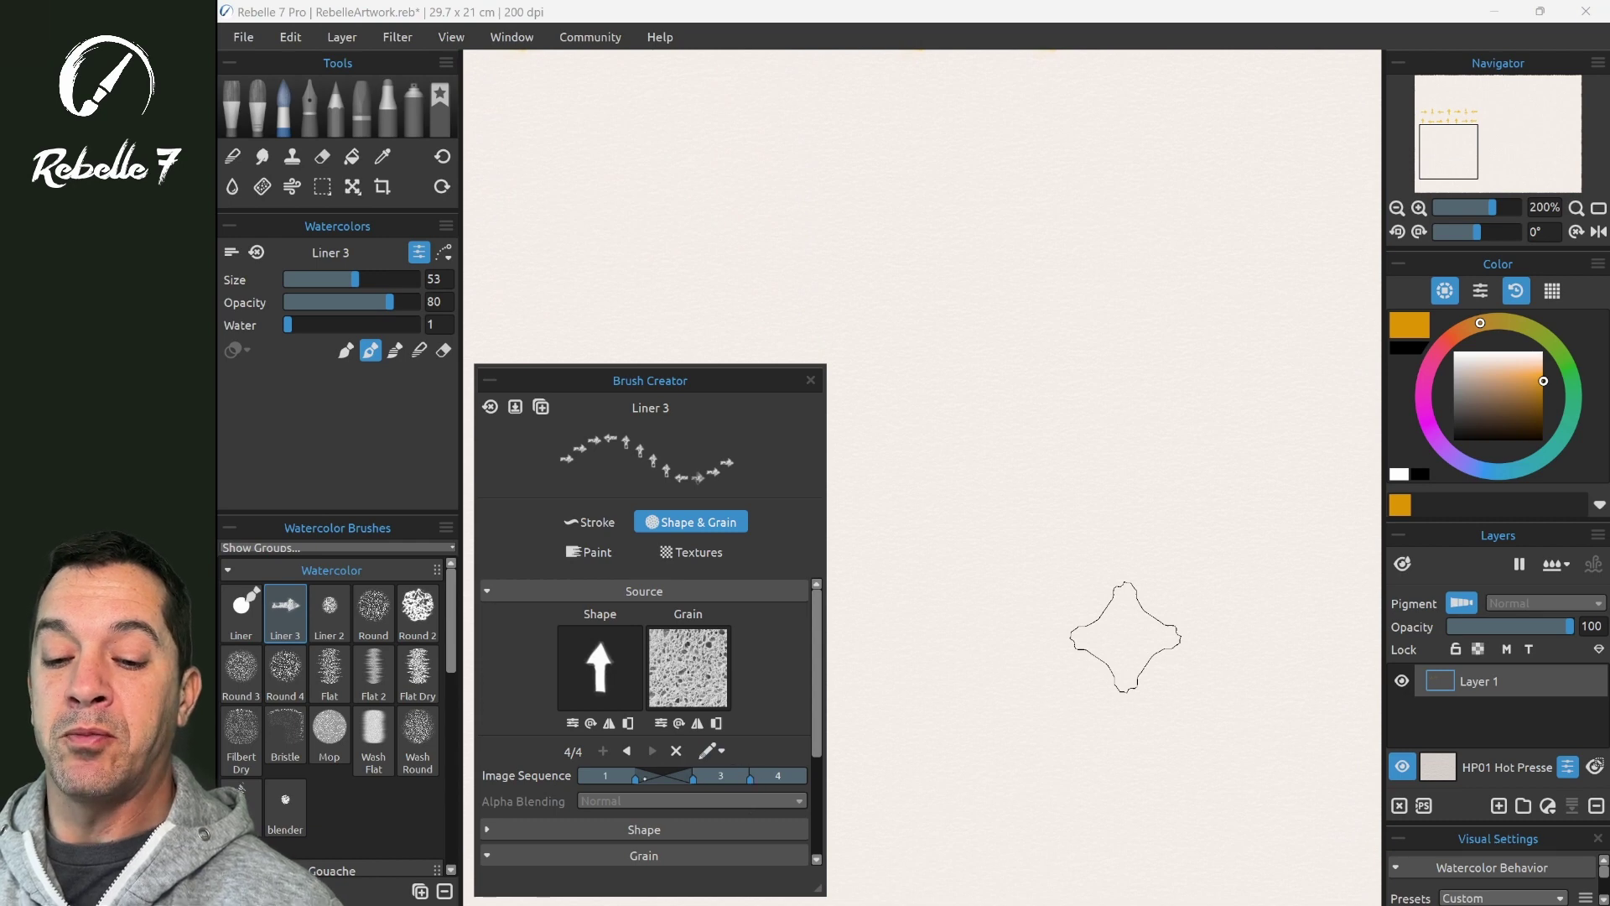
{"action": "left_click_drag", "start_coordinate": [693, 780], "coordinate": [618, 779]}
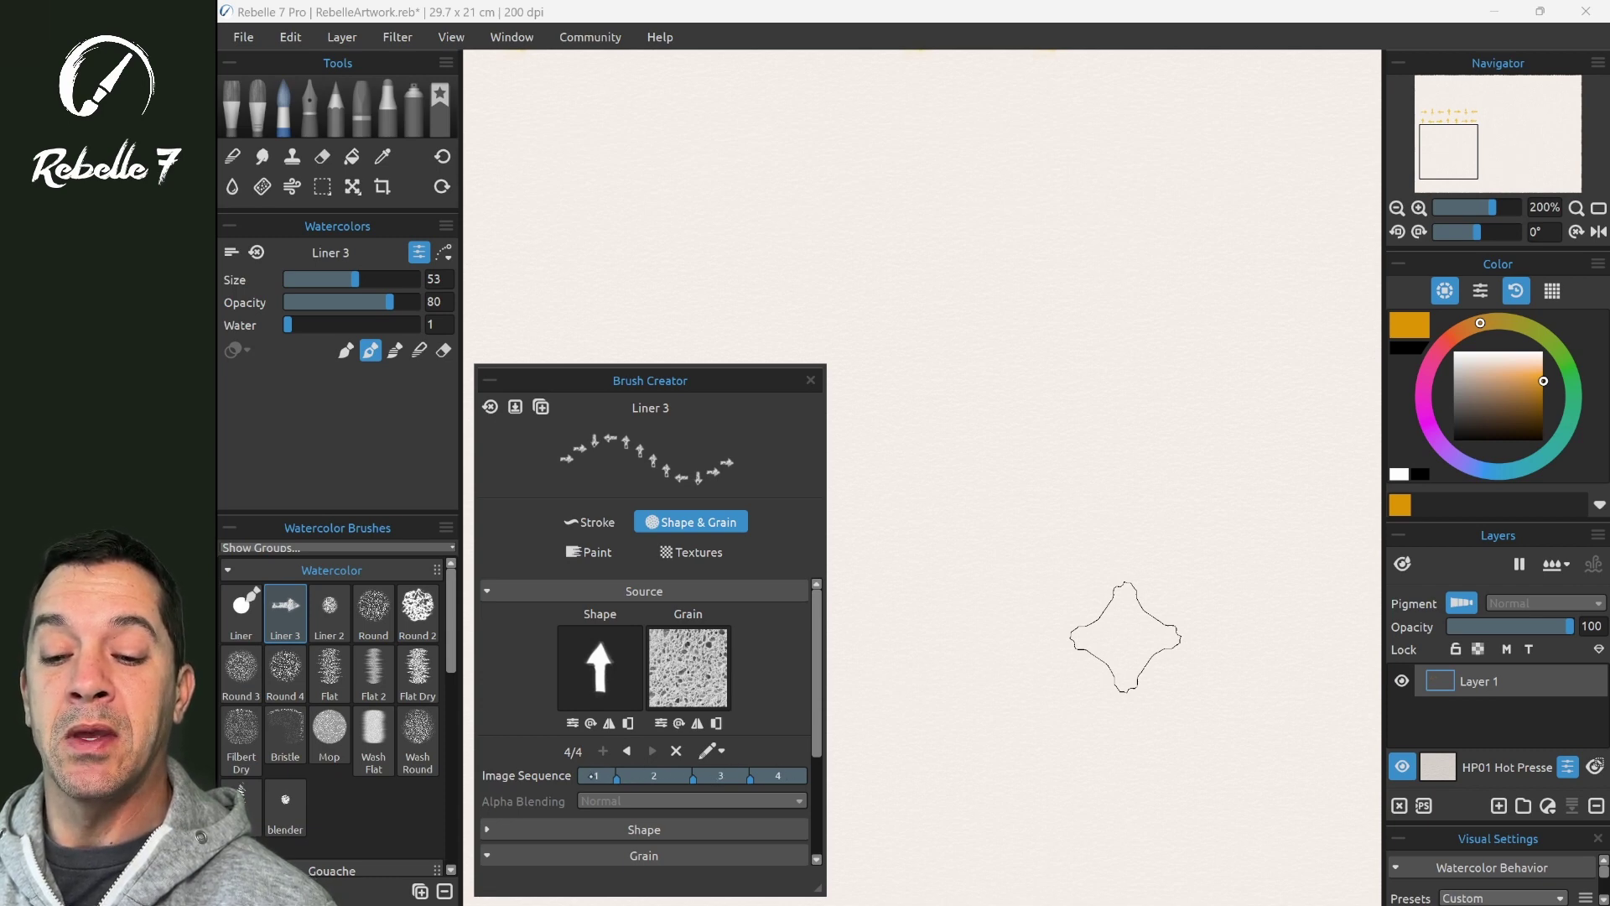
Step through the four shape and grain pairs to check which arrow direction belongs to each pressure range.
{"action": "left_click", "coordinate": [627, 750]}
{"action": "left_click", "coordinate": [627, 751]}
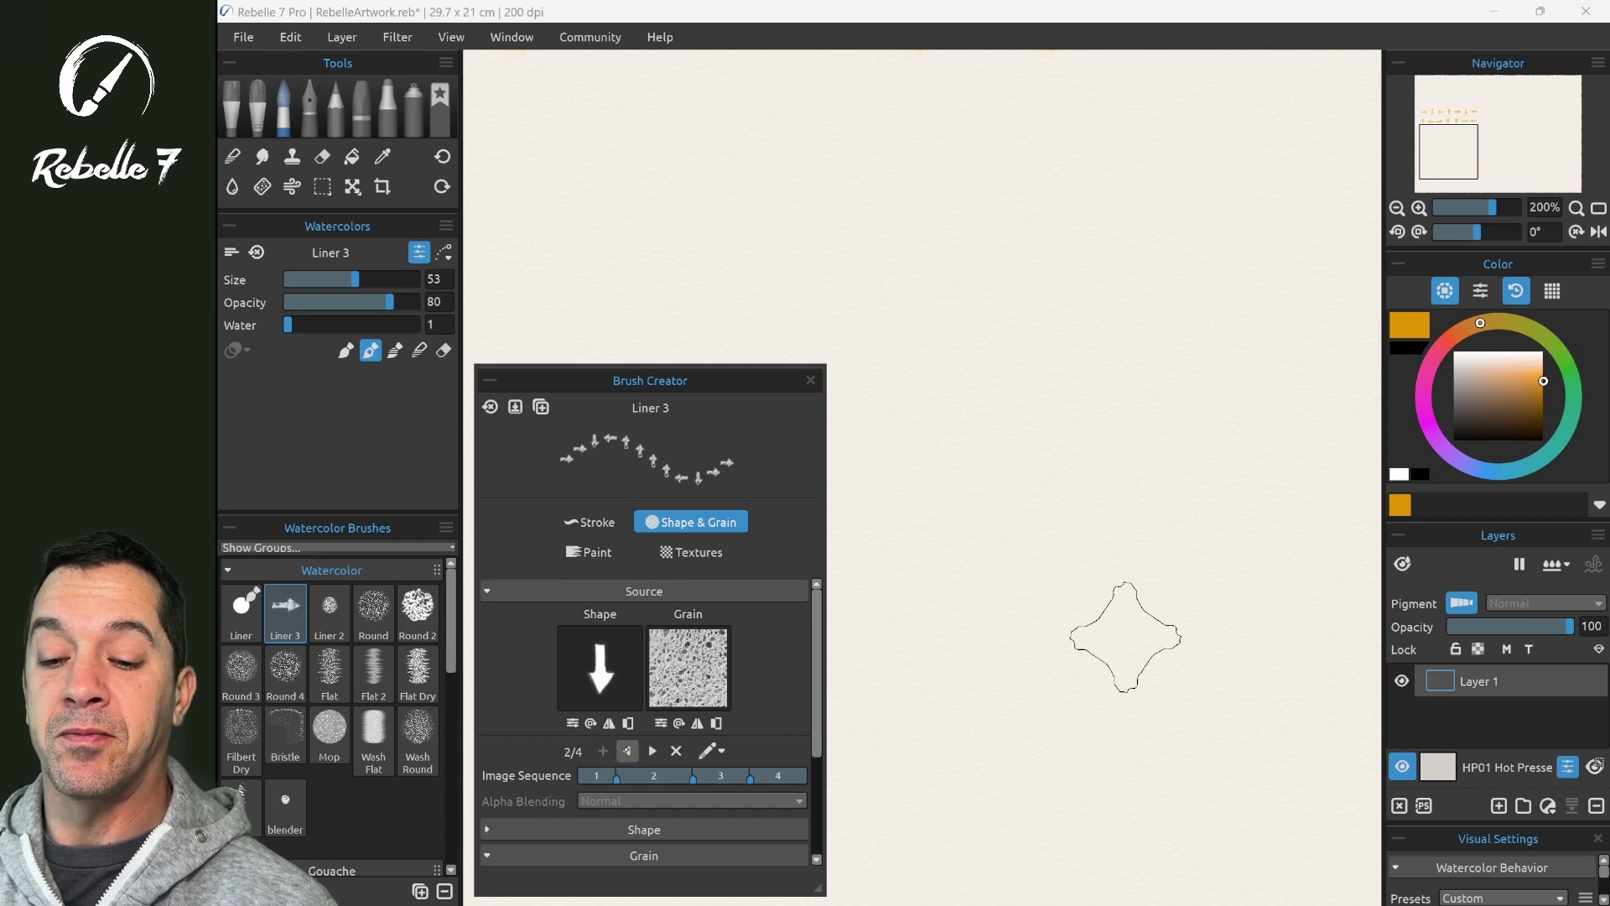
{"action": "left_click", "coordinate": [627, 751]}
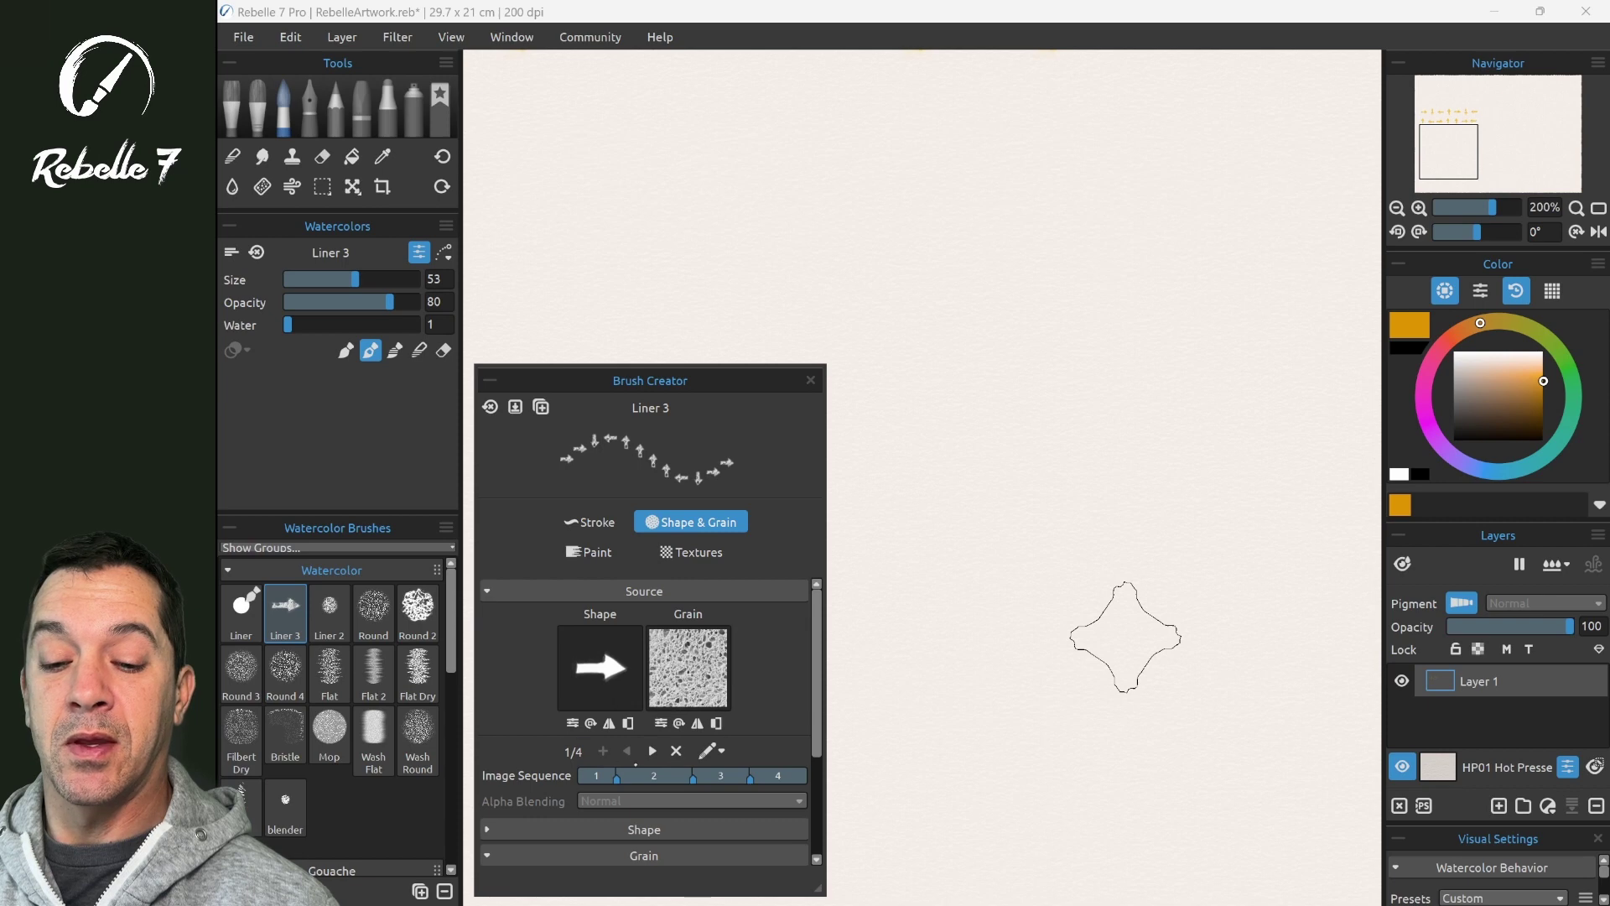
{"action": "left_click", "coordinate": [653, 750]}
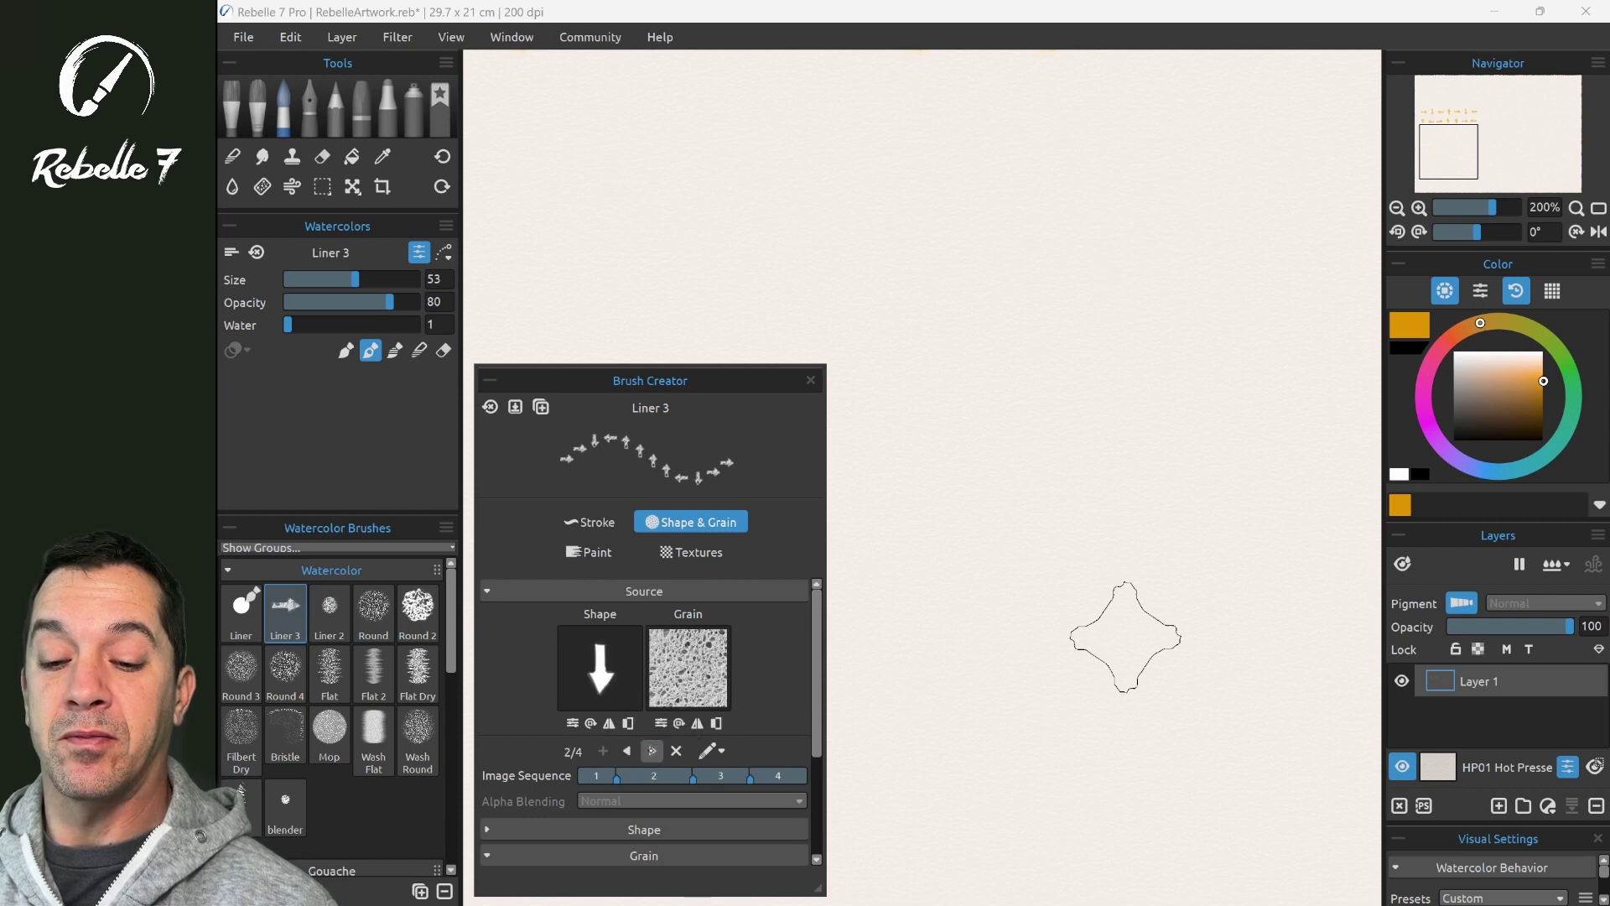
{"action": "left_click", "coordinate": [652, 750]}
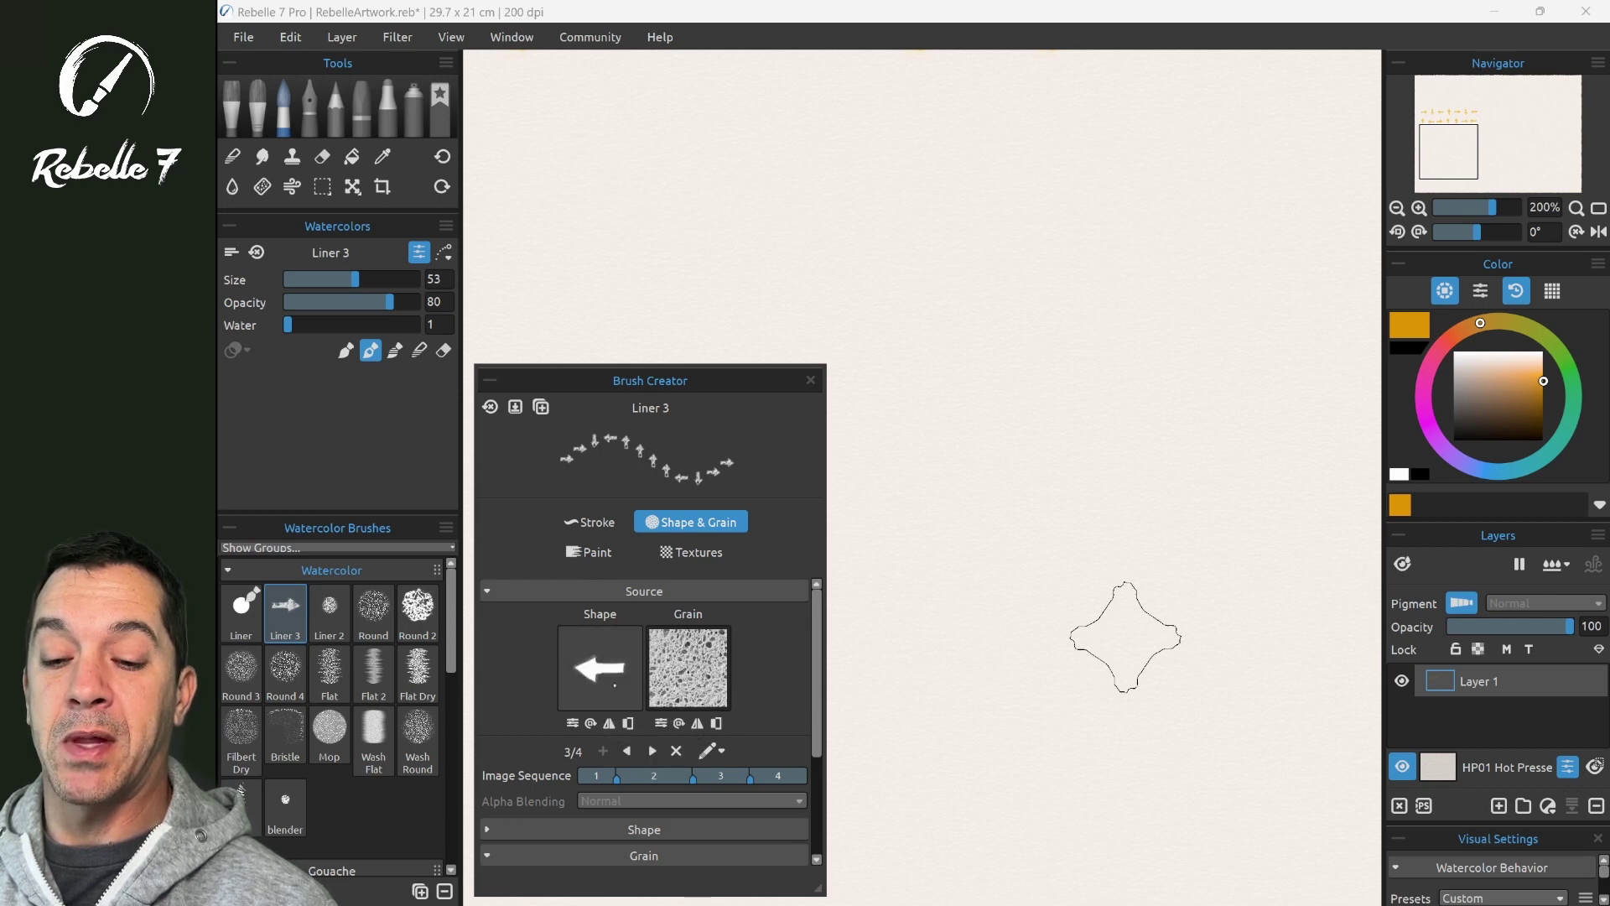
{"action": "left_click", "coordinate": [652, 751]}
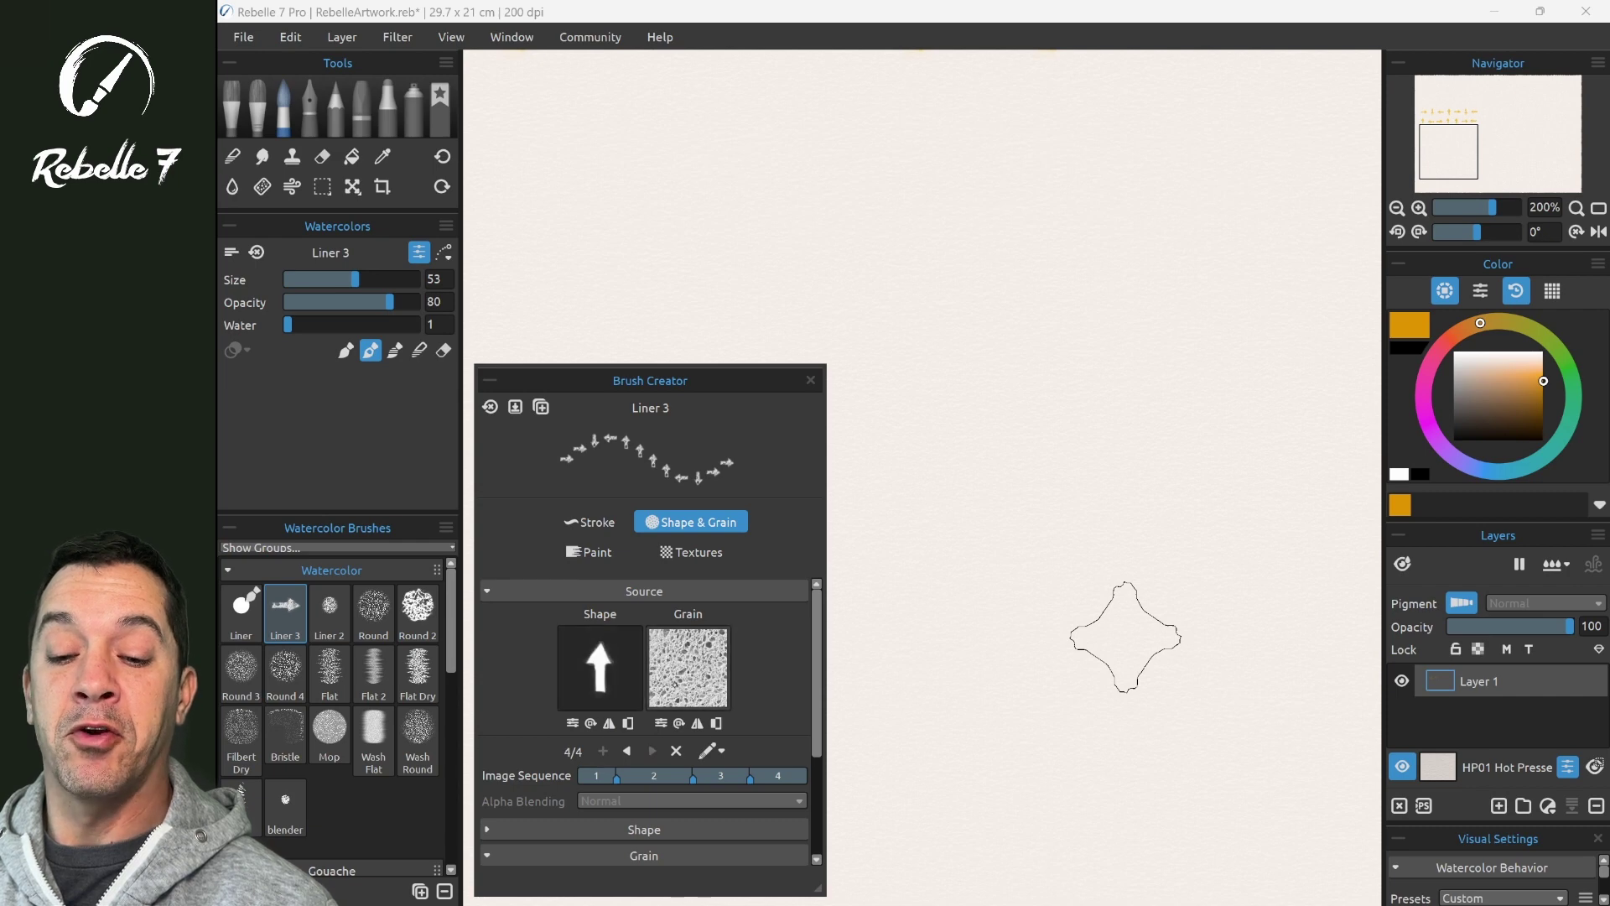
{"action": "left_click", "coordinate": [627, 751]}
{"action": "left_click", "coordinate": [627, 751]}
{"action": "left_click", "coordinate": [627, 751]}
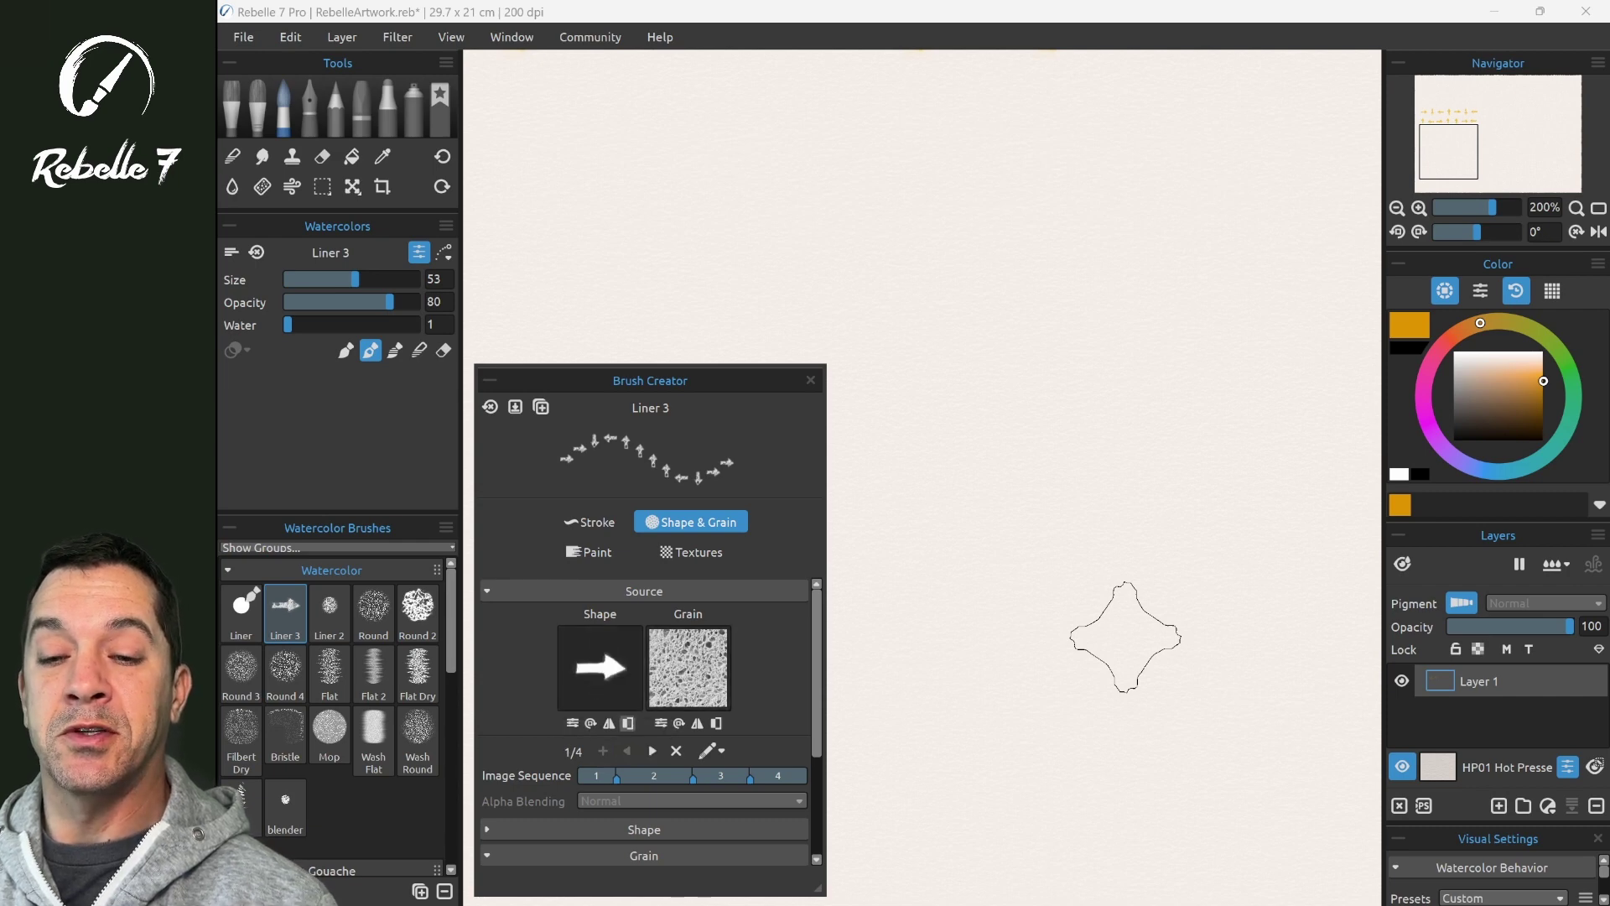
Paint a row of arrows with increasing pen pressure and scribble comparison strokes with the Liner 2 brush.
{"action": "left_click_drag", "start_coordinate": [565, 245], "coordinate": [1342, 234]}
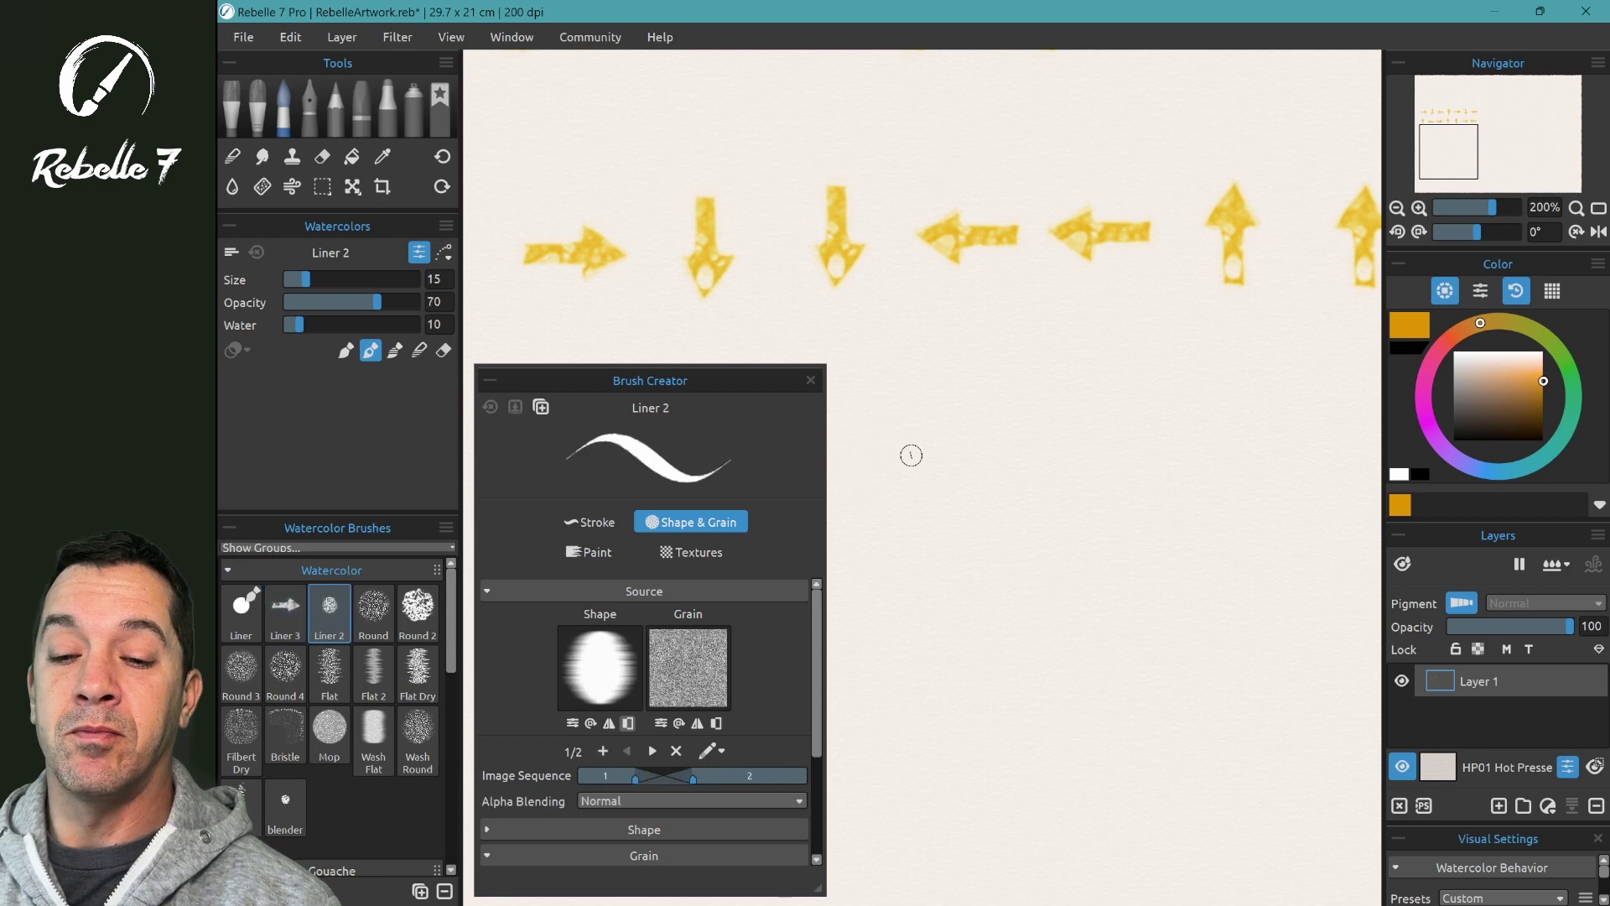
{"action": "mouse_move", "coordinate": [974, 401]}
{"action": "left_mouse_down"}
{"action": "mouse_move", "coordinate": [1051, 462]}
{"action": "mouse_move", "coordinate": [952, 571]}
{"action": "mouse_move", "coordinate": [1027, 578]}
{"action": "mouse_move", "coordinate": [963, 628]}
{"action": "mouse_move", "coordinate": [1048, 644]}
{"action": "mouse_move", "coordinate": [1145, 581]}
{"action": "left_mouse_up"}
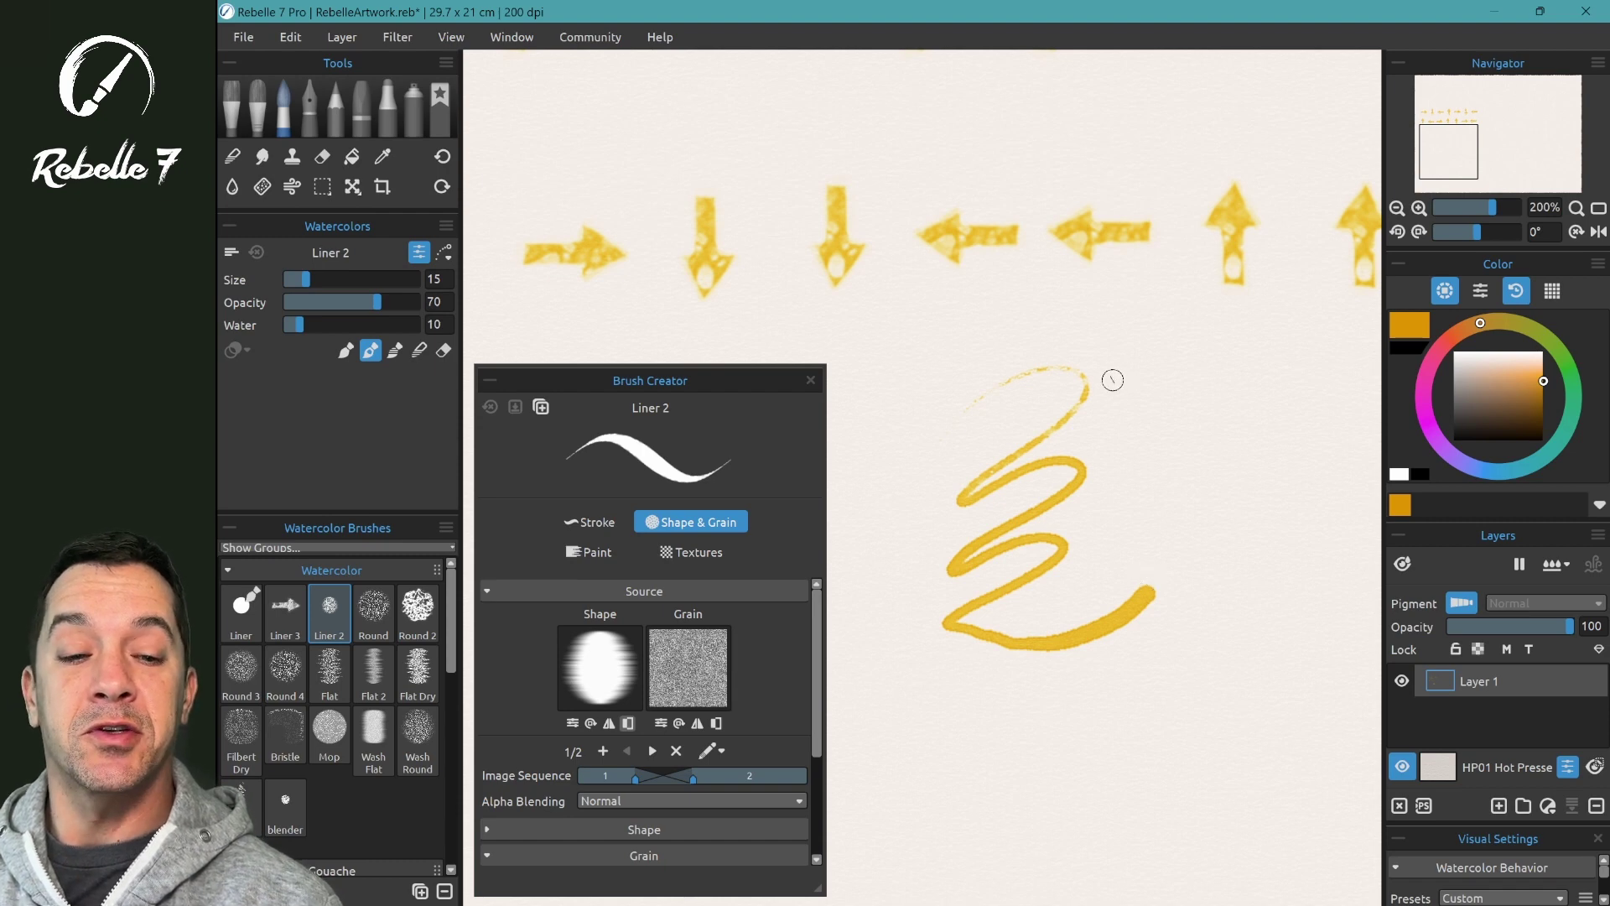
{"action": "mouse_move", "coordinate": [1111, 379]}
{"action": "left_mouse_down"}
{"action": "mouse_move", "coordinate": [1191, 367]}
{"action": "mouse_move", "coordinate": [1144, 435]}
{"action": "mouse_move", "coordinate": [1223, 449]}
{"action": "mouse_move", "coordinate": [1177, 502]}
{"action": "mouse_move", "coordinate": [1198, 525]}
{"action": "mouse_move", "coordinate": [1203, 616]}
{"action": "left_mouse_up"}
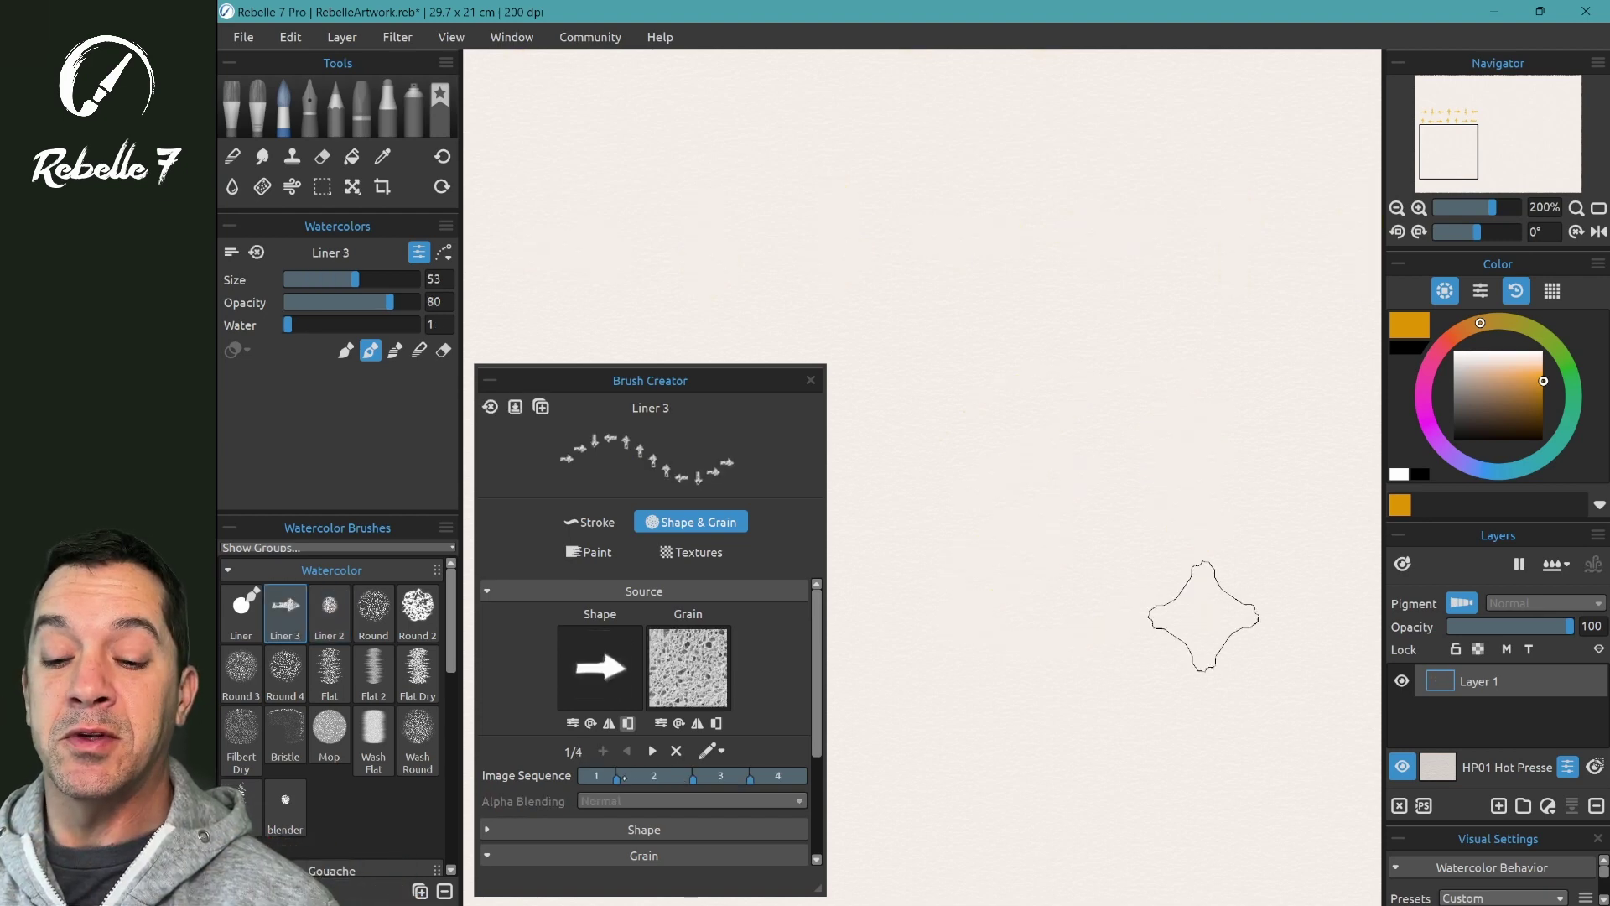
Adjust the pressure ranges so that shapes 1 and 2 overlap slightly and shapes 2 and 3 overlap widely.
{"action": "mouse_move", "coordinate": [619, 780]}
{"action": "left_mouse_down"}
{"action": "mouse_move", "coordinate": [643, 781]}
{"action": "mouse_move", "coordinate": [604, 781]}
{"action": "mouse_move", "coordinate": [625, 781]}
{"action": "left_mouse_up"}
{"action": "left_click_drag", "start_coordinate": [675, 779], "coordinate": [703, 779]}
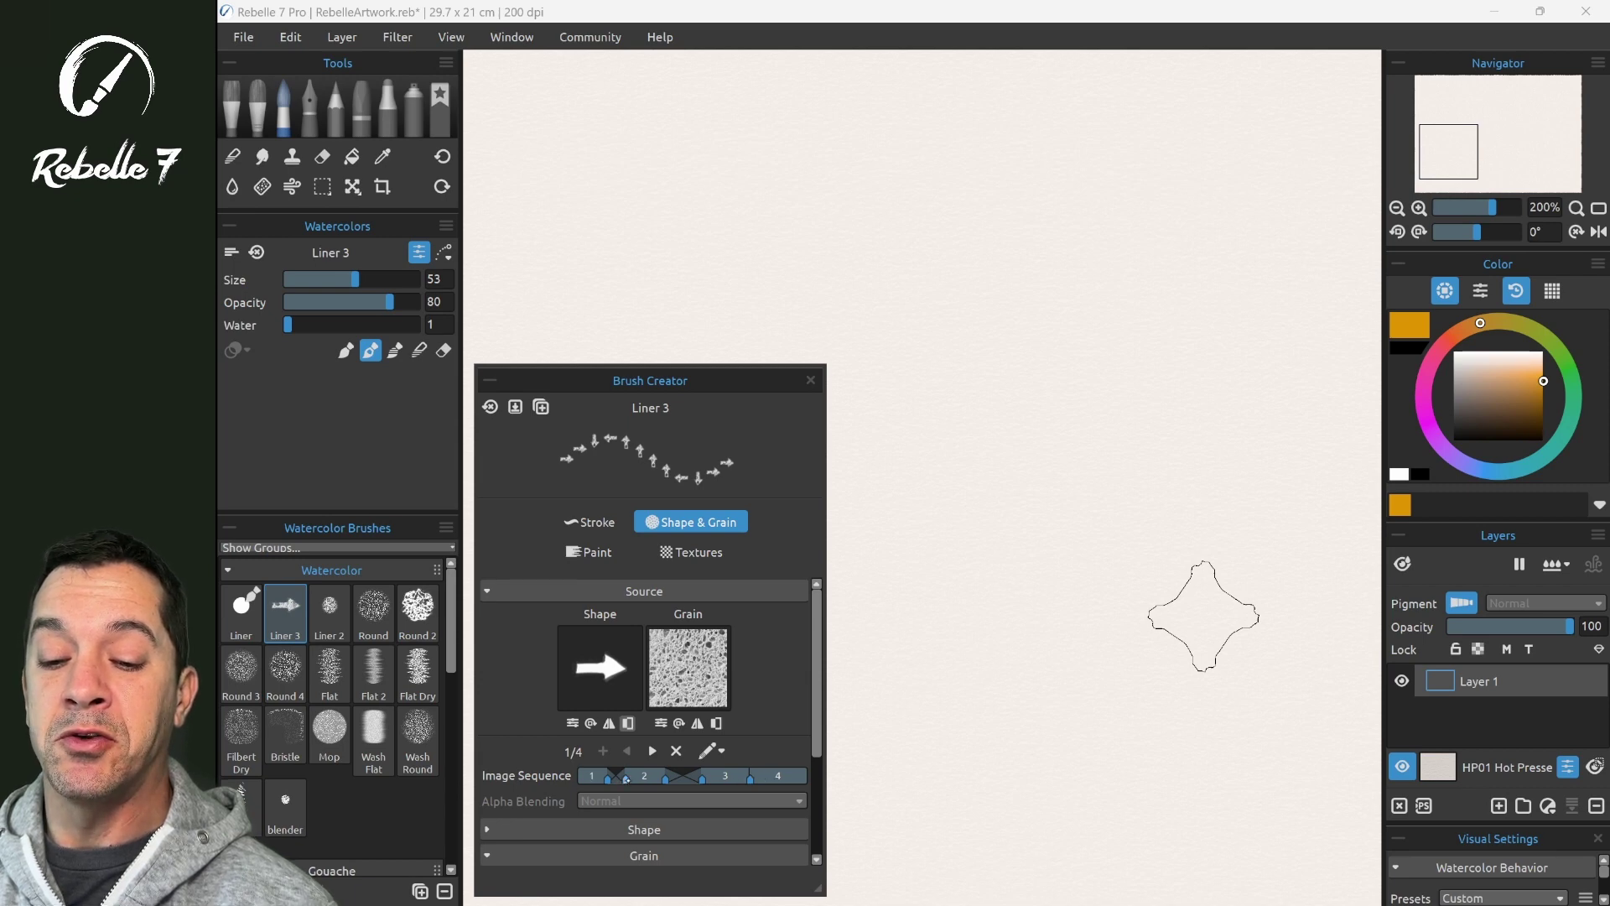
{"action": "left_click_drag", "start_coordinate": [665, 780], "coordinate": [655, 780]}
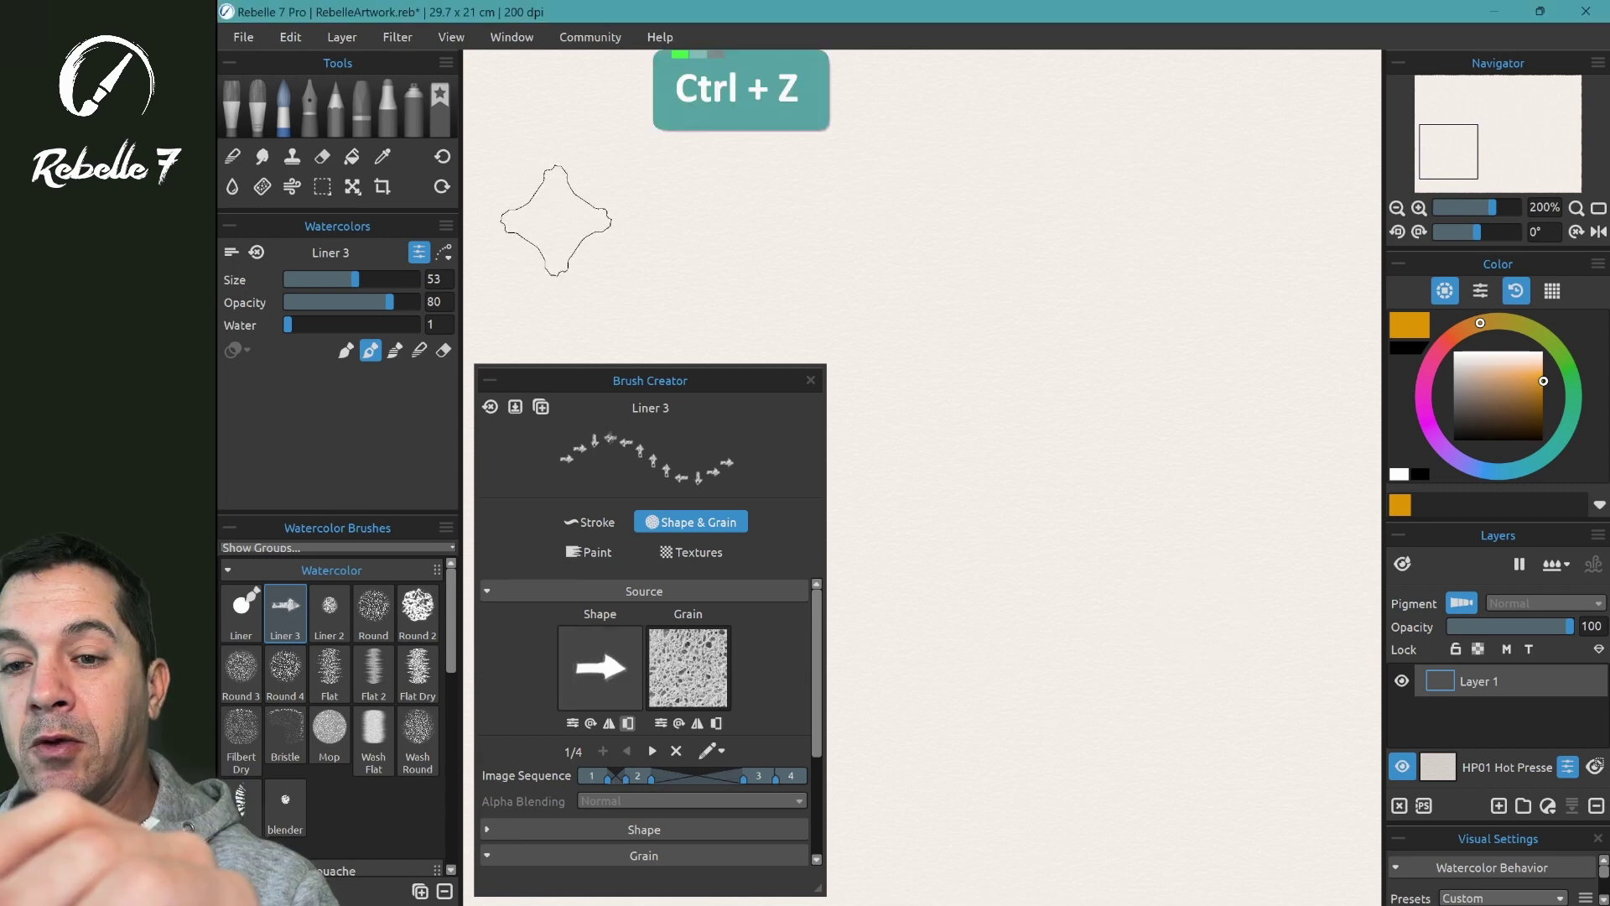
Stamp seven single arrows in a horizontal row above the Brush Creator with gradually increasing pen pressure.
{"action": "left_click_drag", "start_coordinate": [558, 220], "coordinate": [578, 220]}
{"action": "left_click_drag", "start_coordinate": [686, 206], "coordinate": [689, 230]}
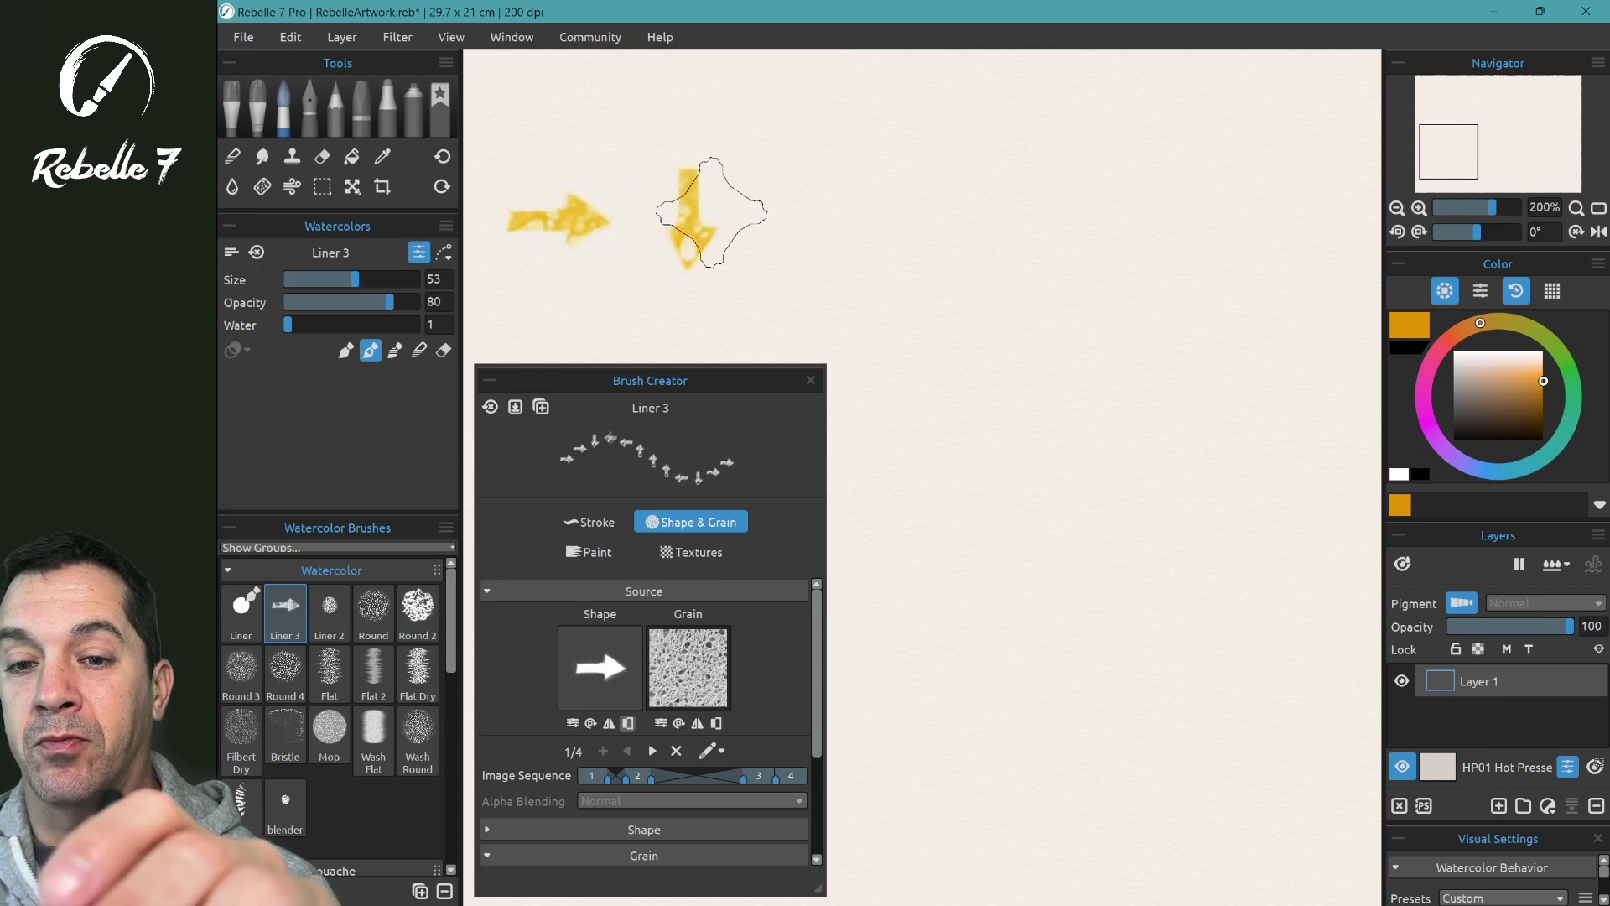
{"action": "left_click_drag", "start_coordinate": [818, 201], "coordinate": [821, 227]}
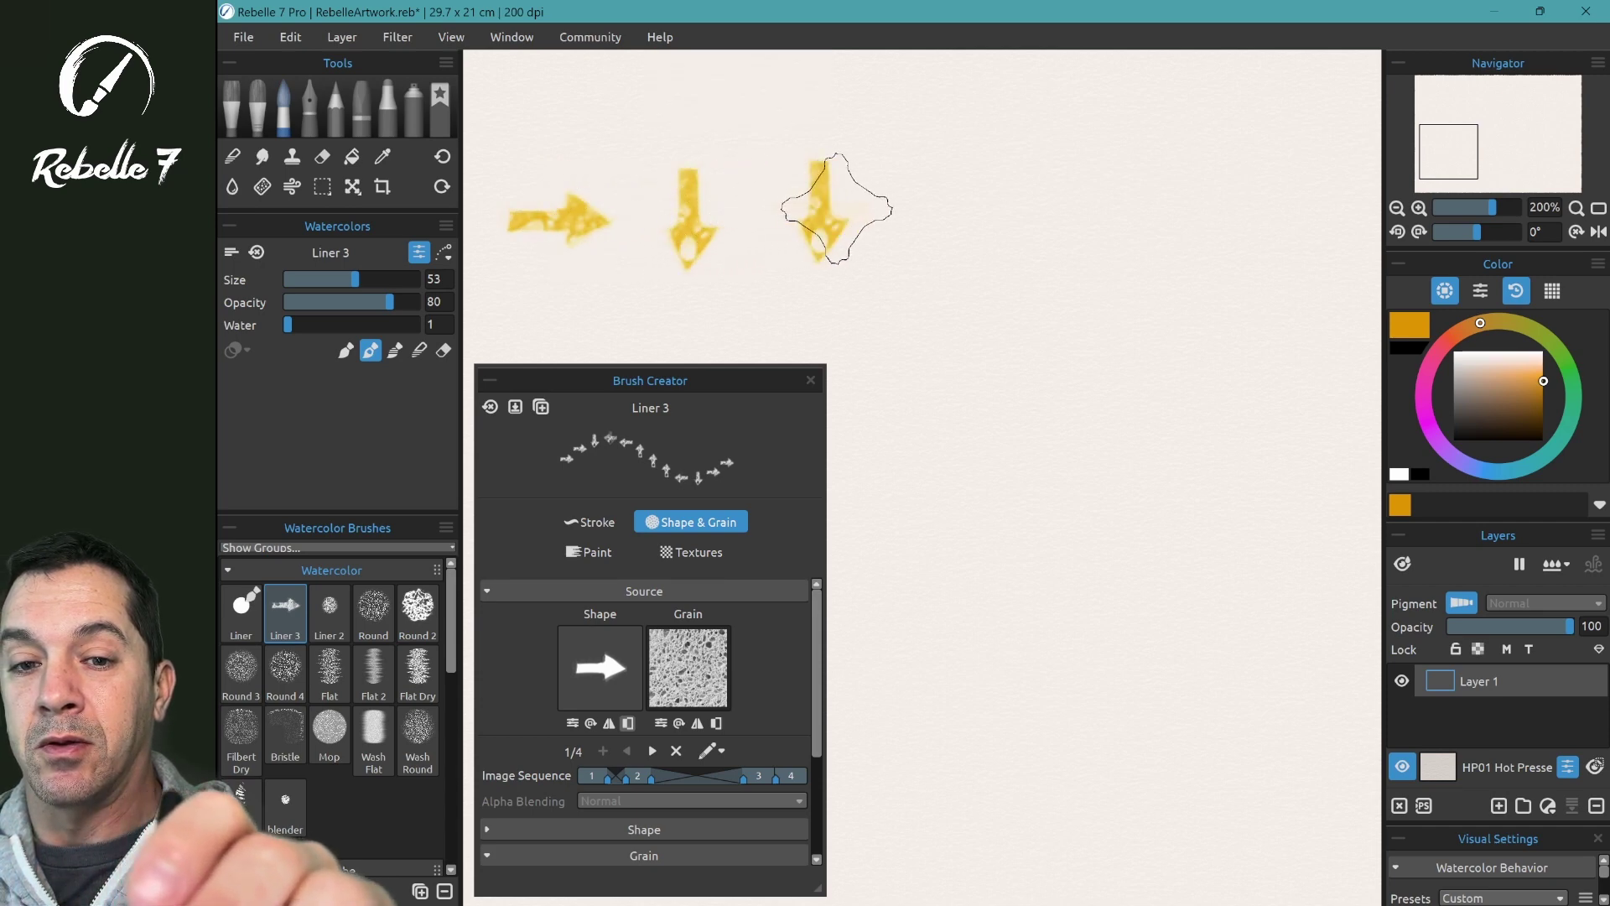
{"action": "left_click_drag", "start_coordinate": [960, 205], "coordinate": [939, 205]}
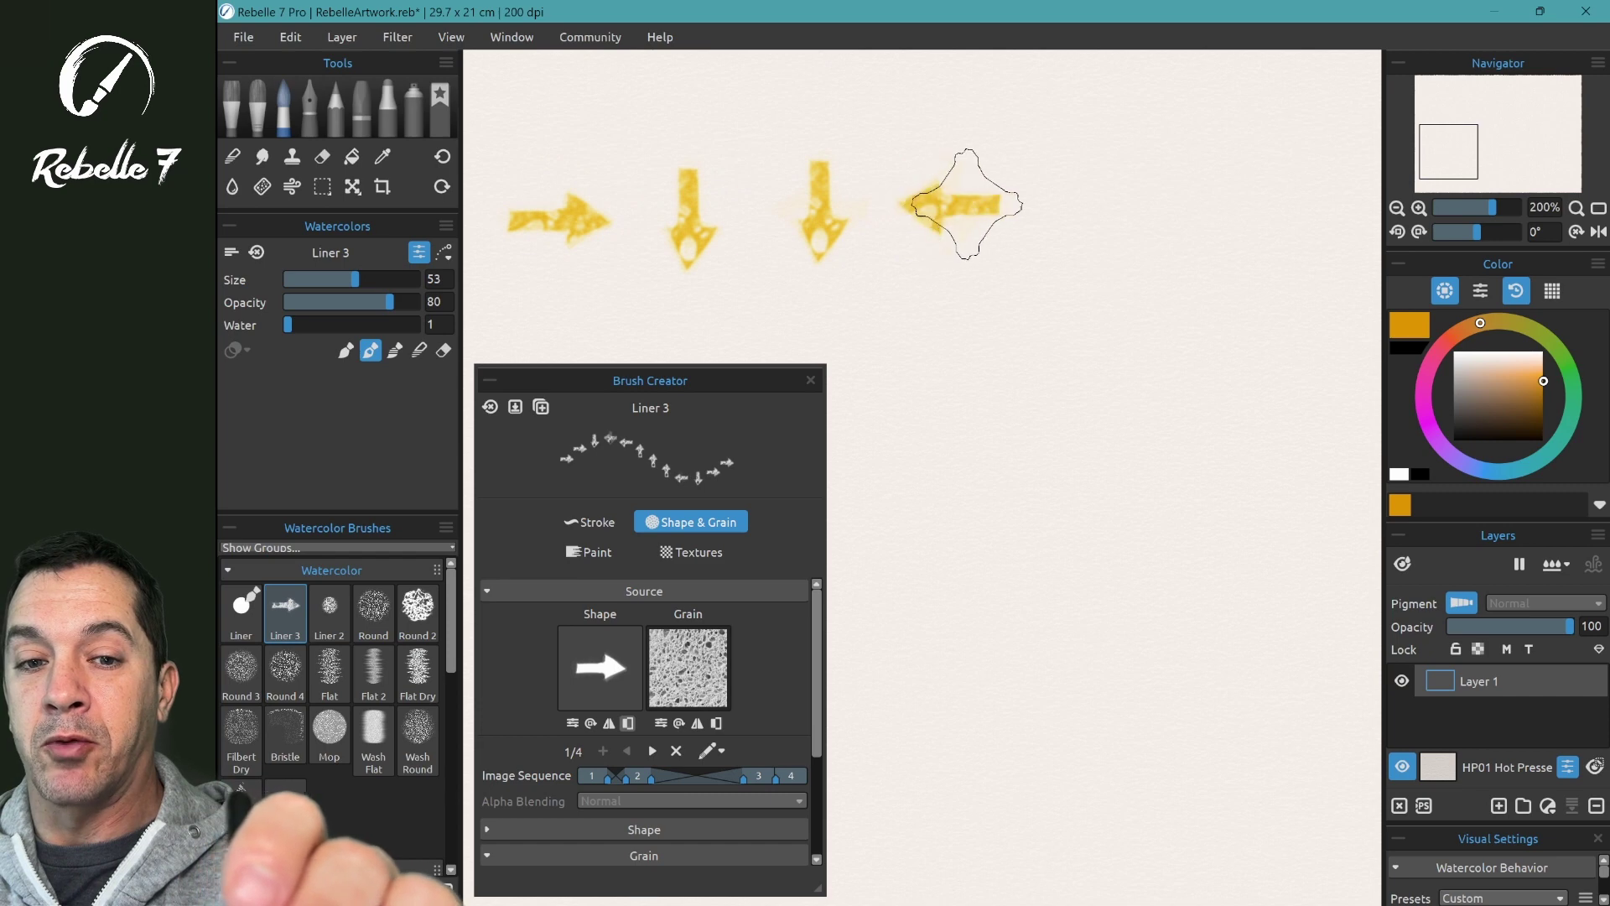
{"action": "left_click", "coordinate": [1082, 202]}
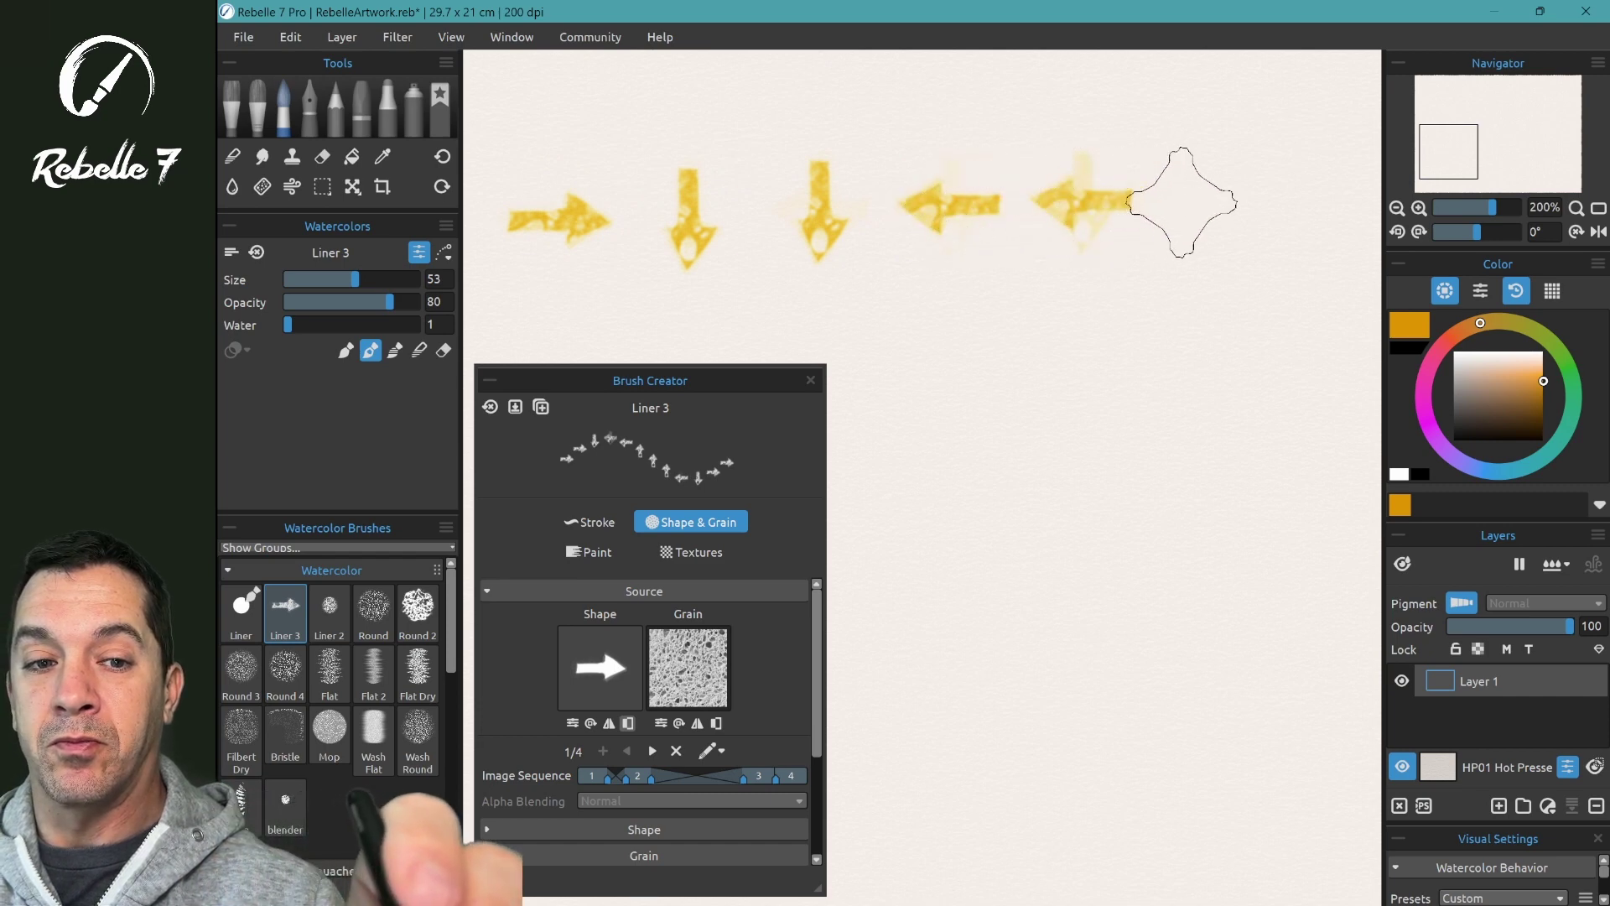
{"action": "left_click", "coordinate": [1217, 202]}
{"action": "left_click", "coordinate": [1333, 214]}
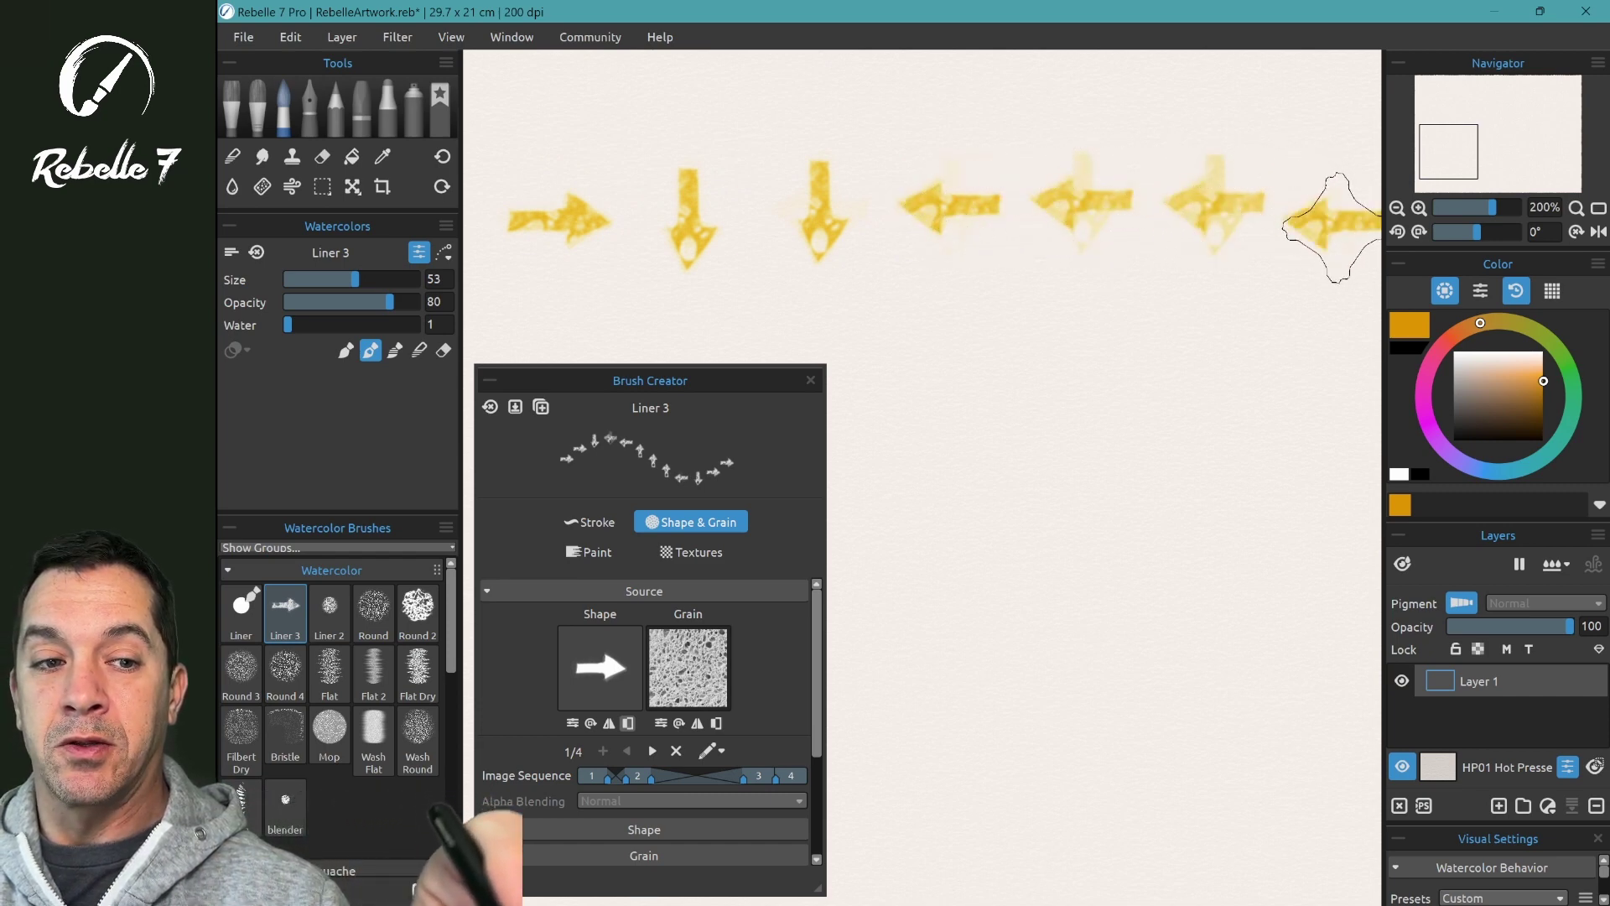
Paint more arrows with varying pen pressure in a descending zigzag beneath the row, beside the Brush Creator.
{"action": "mouse_move", "coordinate": [1310, 299]}
{"action": "left_mouse_down"}
{"action": "mouse_move", "coordinate": [1093, 370]}
{"action": "mouse_move", "coordinate": [1013, 440]}
{"action": "mouse_move", "coordinate": [964, 532]}
{"action": "left_mouse_up"}
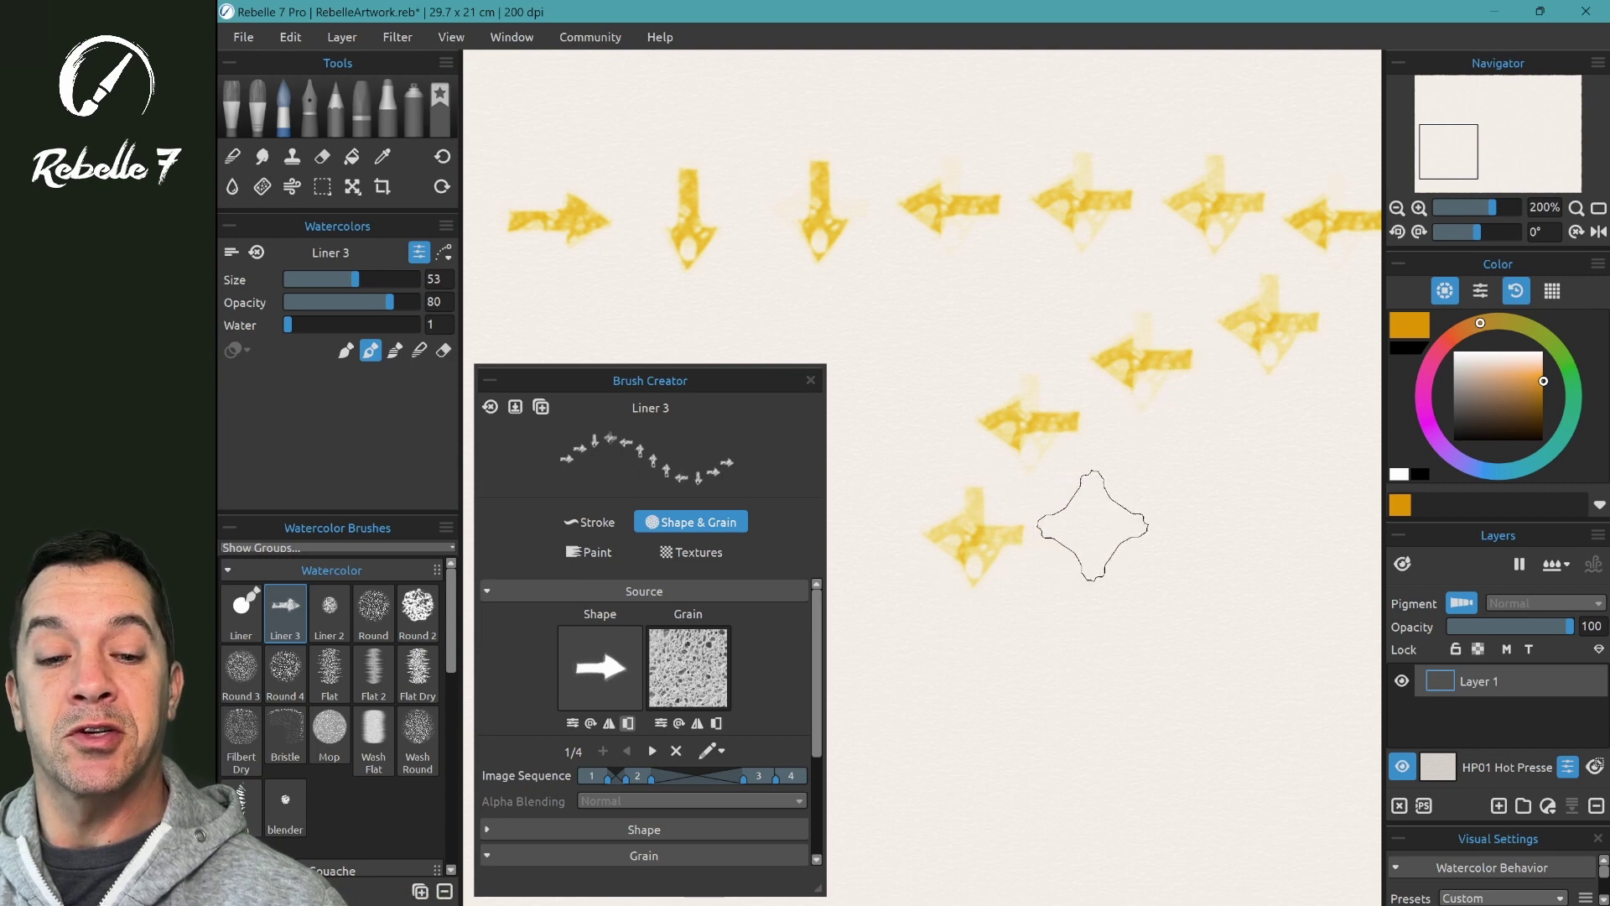
{"action": "left_click", "coordinate": [1091, 527]}
{"action": "mouse_move", "coordinate": [1158, 521]}
{"action": "left_mouse_down"}
{"action": "mouse_move", "coordinate": [1229, 524]}
{"action": "mouse_move", "coordinate": [1261, 547]}
{"action": "mouse_move", "coordinate": [1241, 572]}
{"action": "mouse_move", "coordinate": [1027, 642]}
{"action": "mouse_move", "coordinate": [986, 672]}
{"action": "mouse_move", "coordinate": [990, 711]}
{"action": "mouse_move", "coordinate": [1043, 734]}
{"action": "mouse_move", "coordinate": [1150, 719]}
{"action": "mouse_move", "coordinate": [1200, 771]}
{"action": "left_mouse_up"}
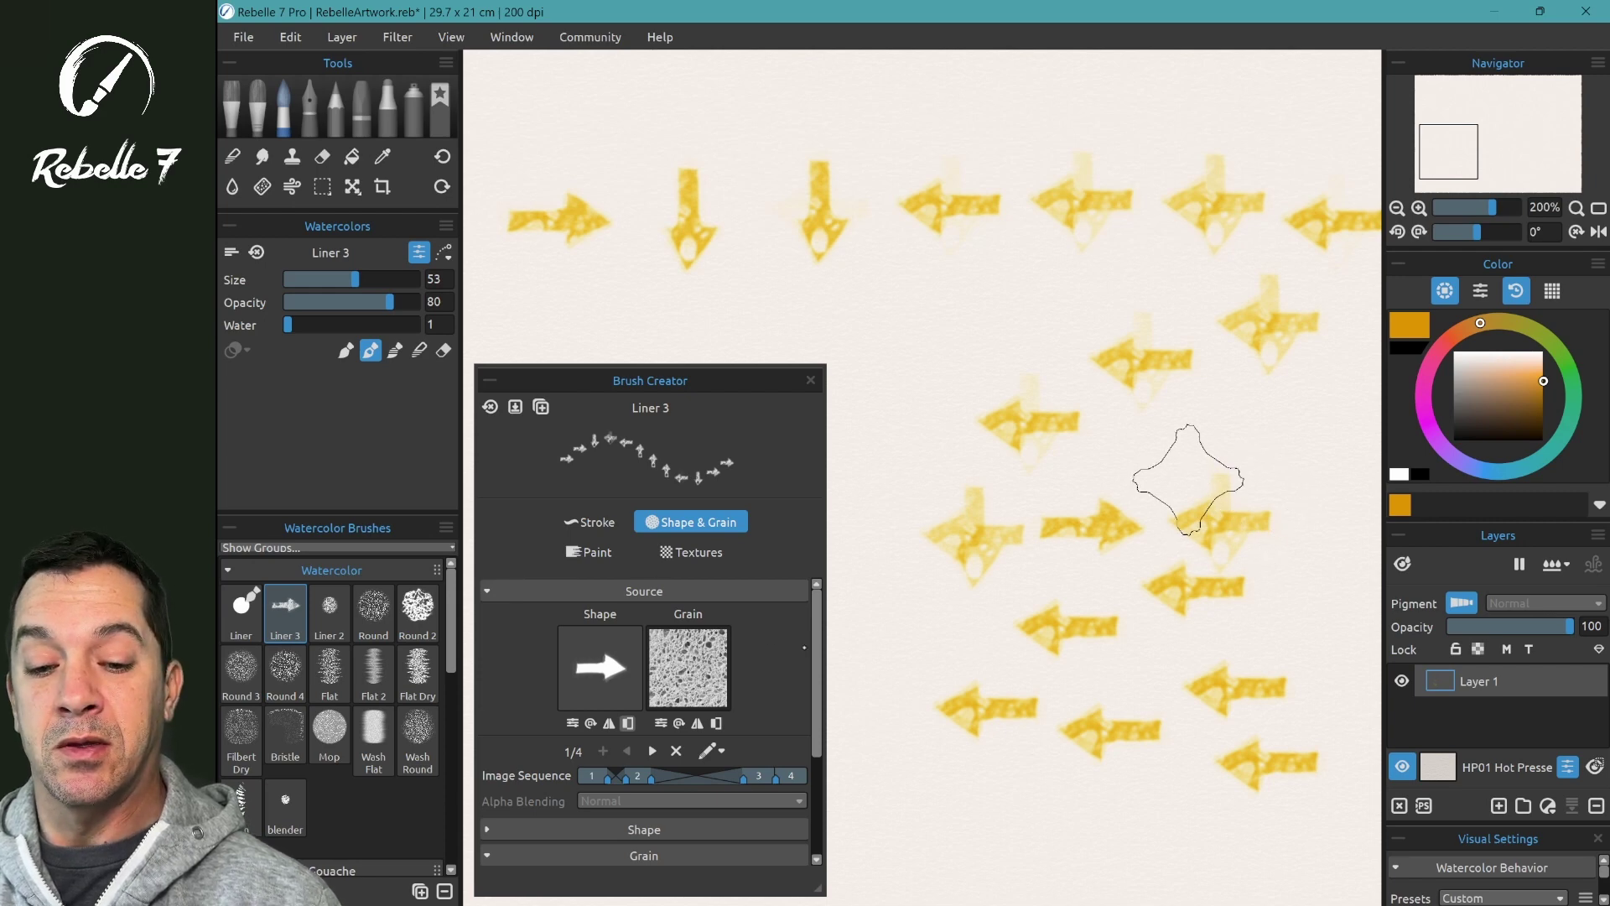
Look through the arrow brush's four shape and grain pairs one after another.
{"action": "left_click", "coordinate": [652, 750]}
{"action": "left_click", "coordinate": [652, 750]}
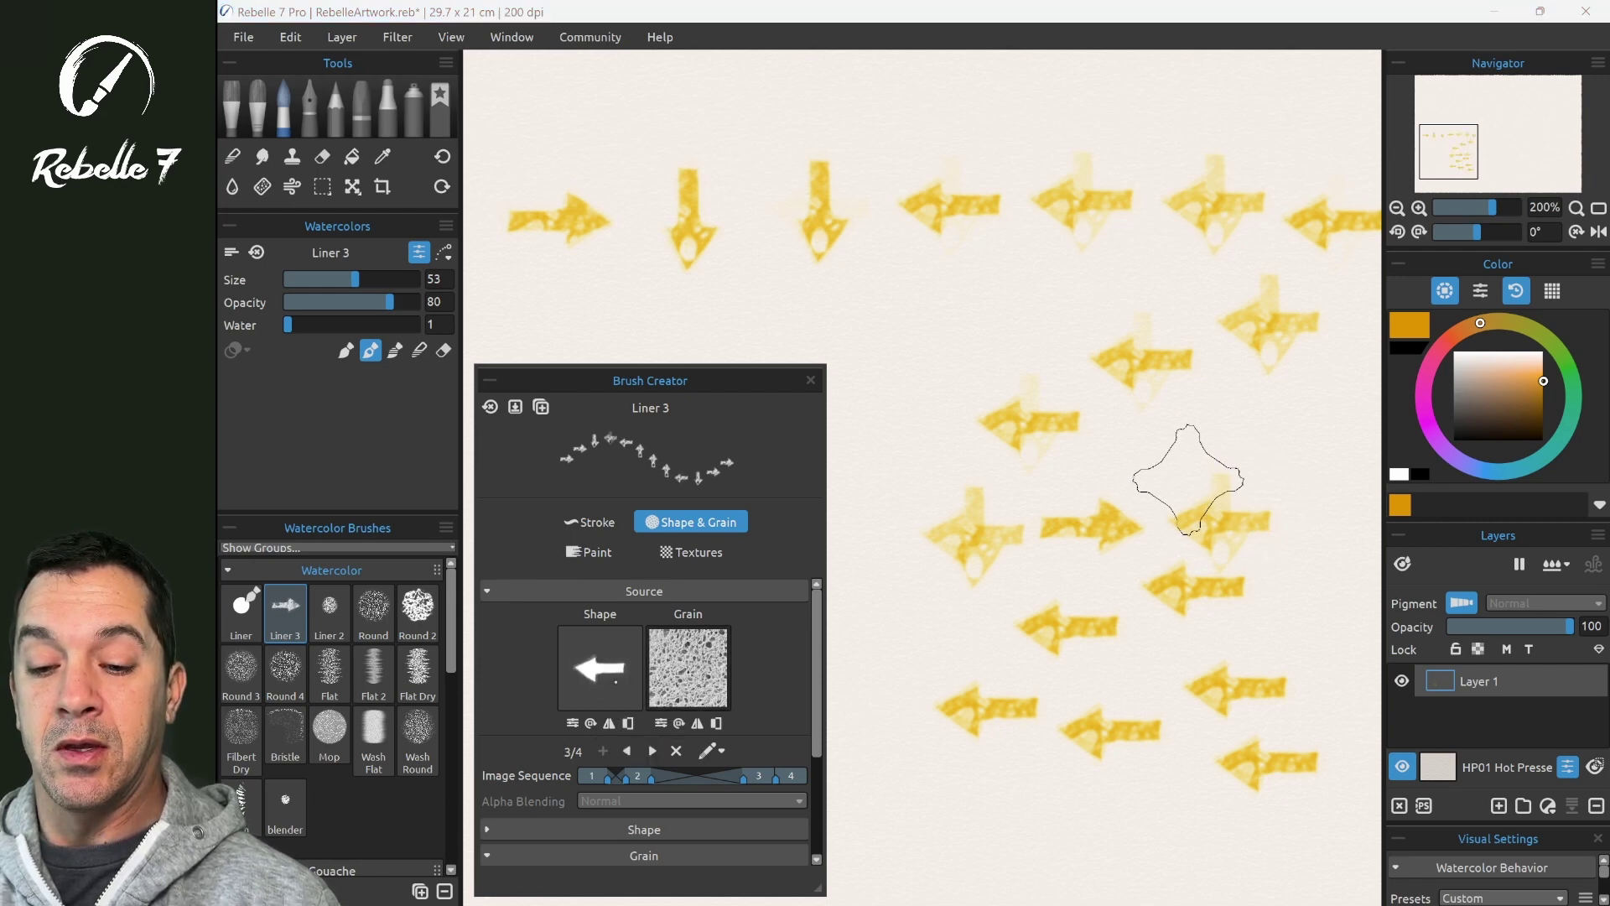
{"action": "left_click", "coordinate": [652, 751]}
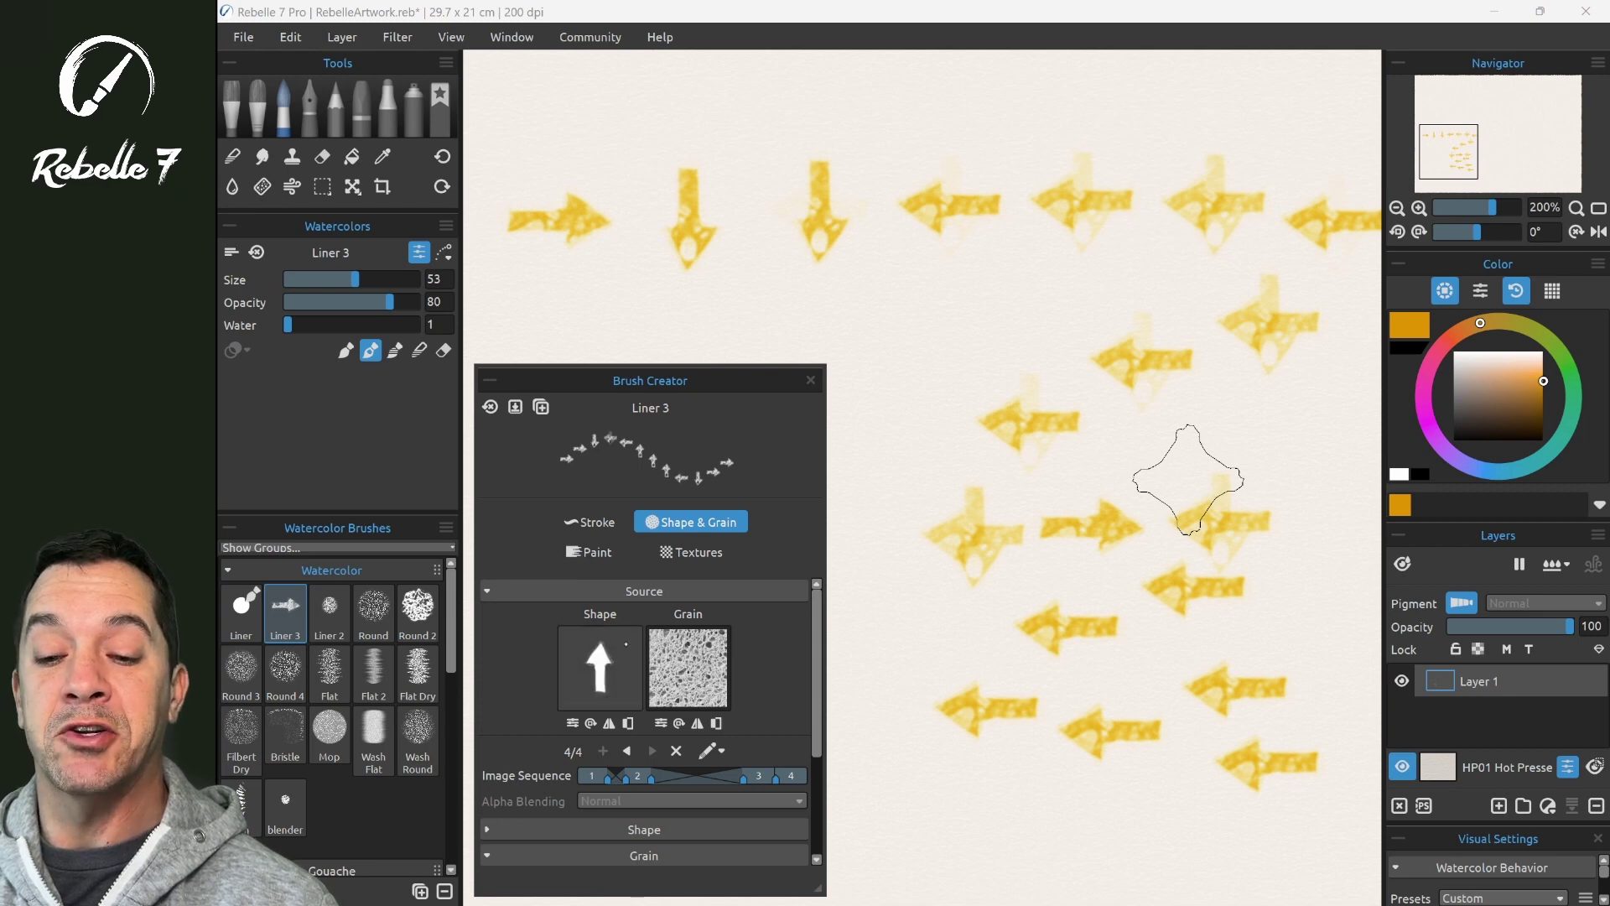
{"action": "left_click", "coordinate": [627, 750]}
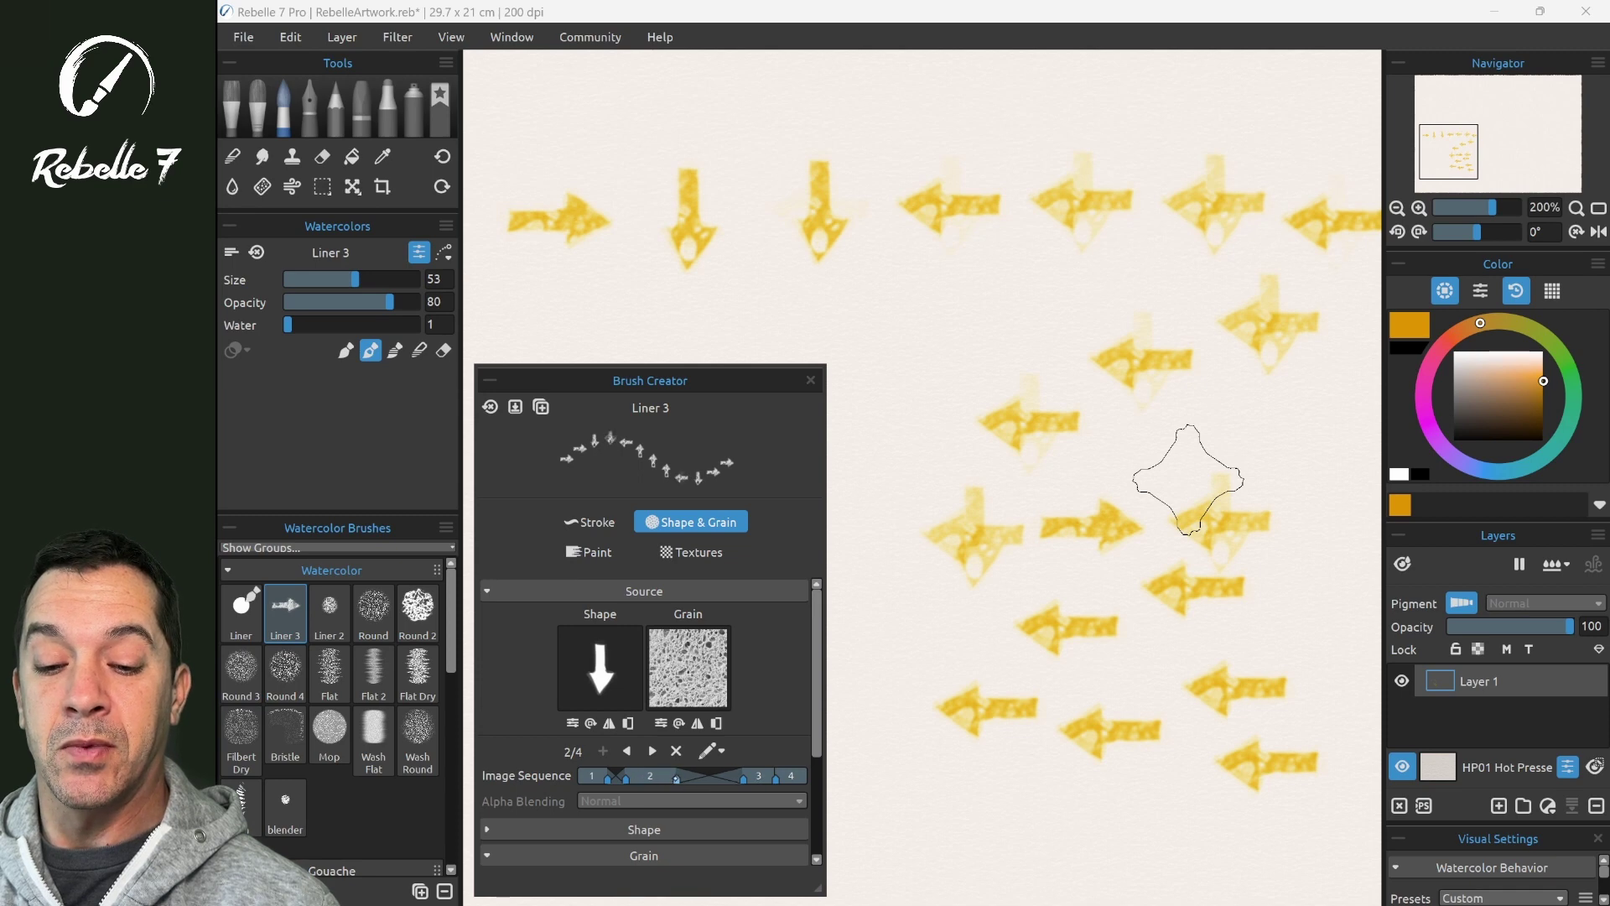
Switch the image sequence order to Pen Tilt and clear the canvas.
{"action": "left_click", "coordinate": [710, 750]}
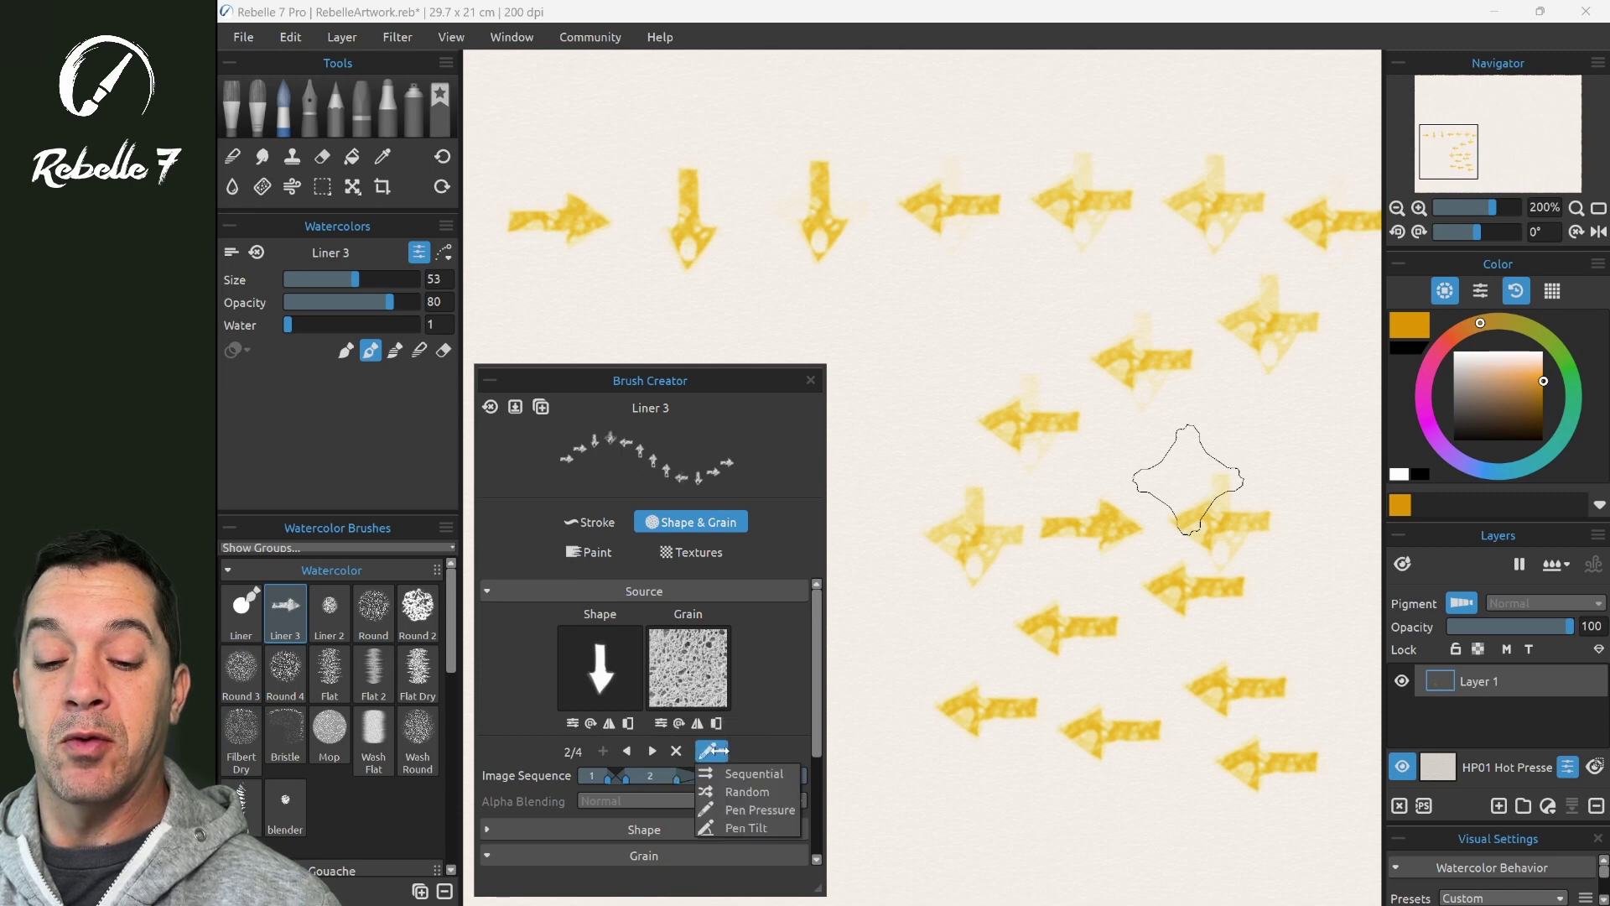
{"action": "left_click", "coordinate": [749, 828]}
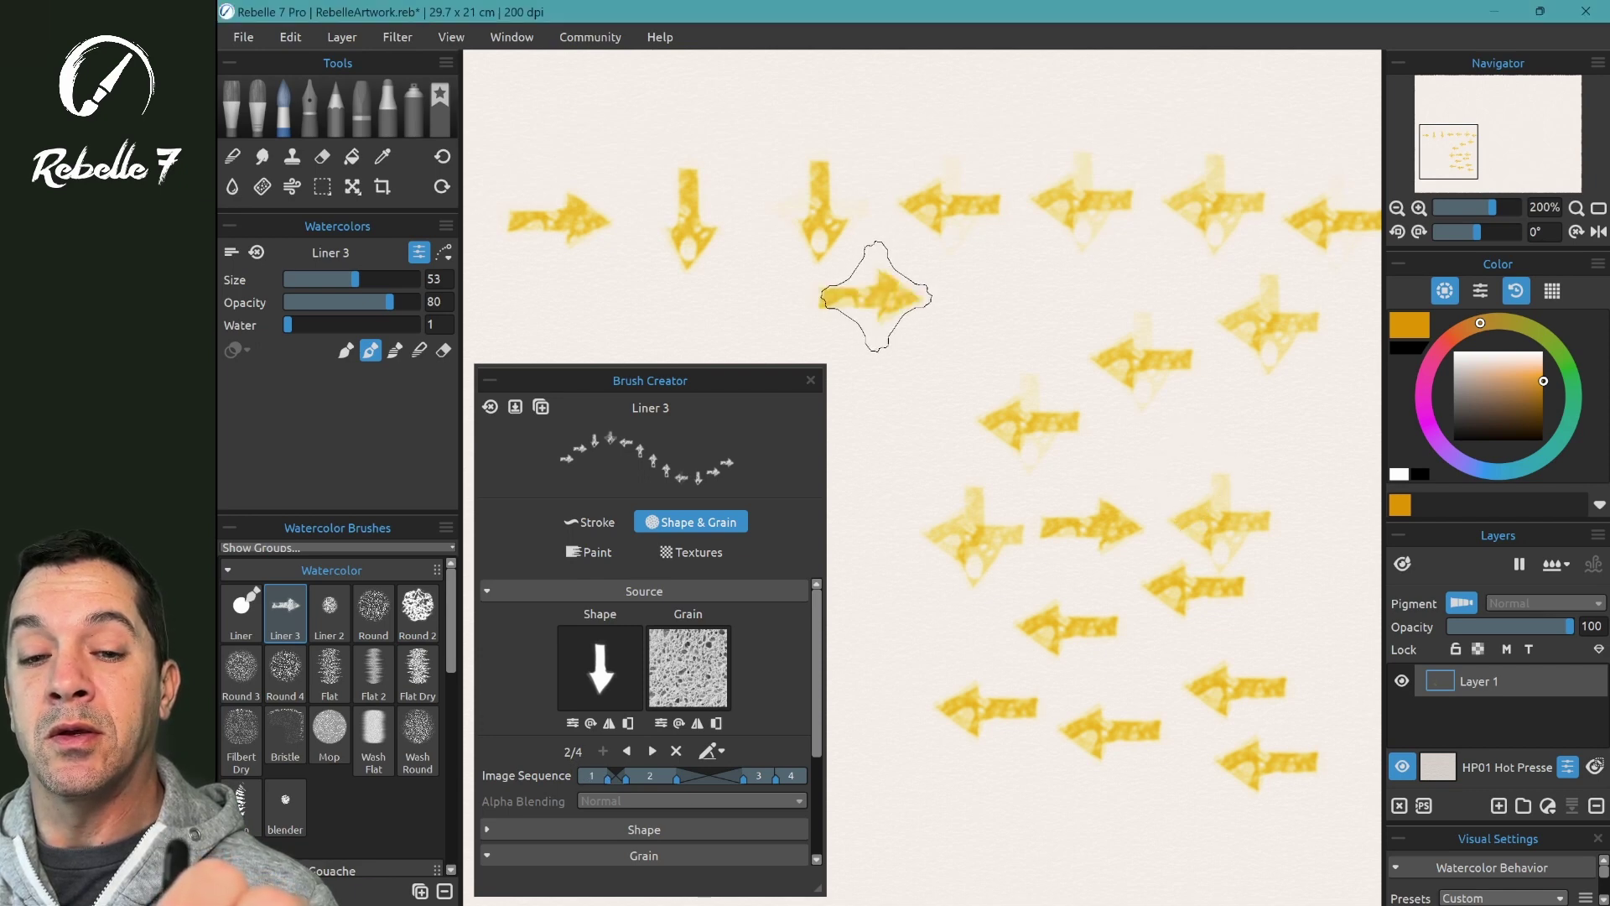
{"action": "key", "text": "Delete"}
Stamp arrows at varying pen tilts in a row above the Brush Creator and down the middle of the canvas.
{"action": "mouse_move", "coordinate": [747, 269]}
{"action": "left_mouse_down"}
{"action": "mouse_move", "coordinate": [831, 204]}
{"action": "mouse_move", "coordinate": [870, 206]}
{"action": "left_mouse_up"}
{"action": "left_click", "coordinate": [937, 220]}
{"action": "left_click", "coordinate": [1069, 223]}
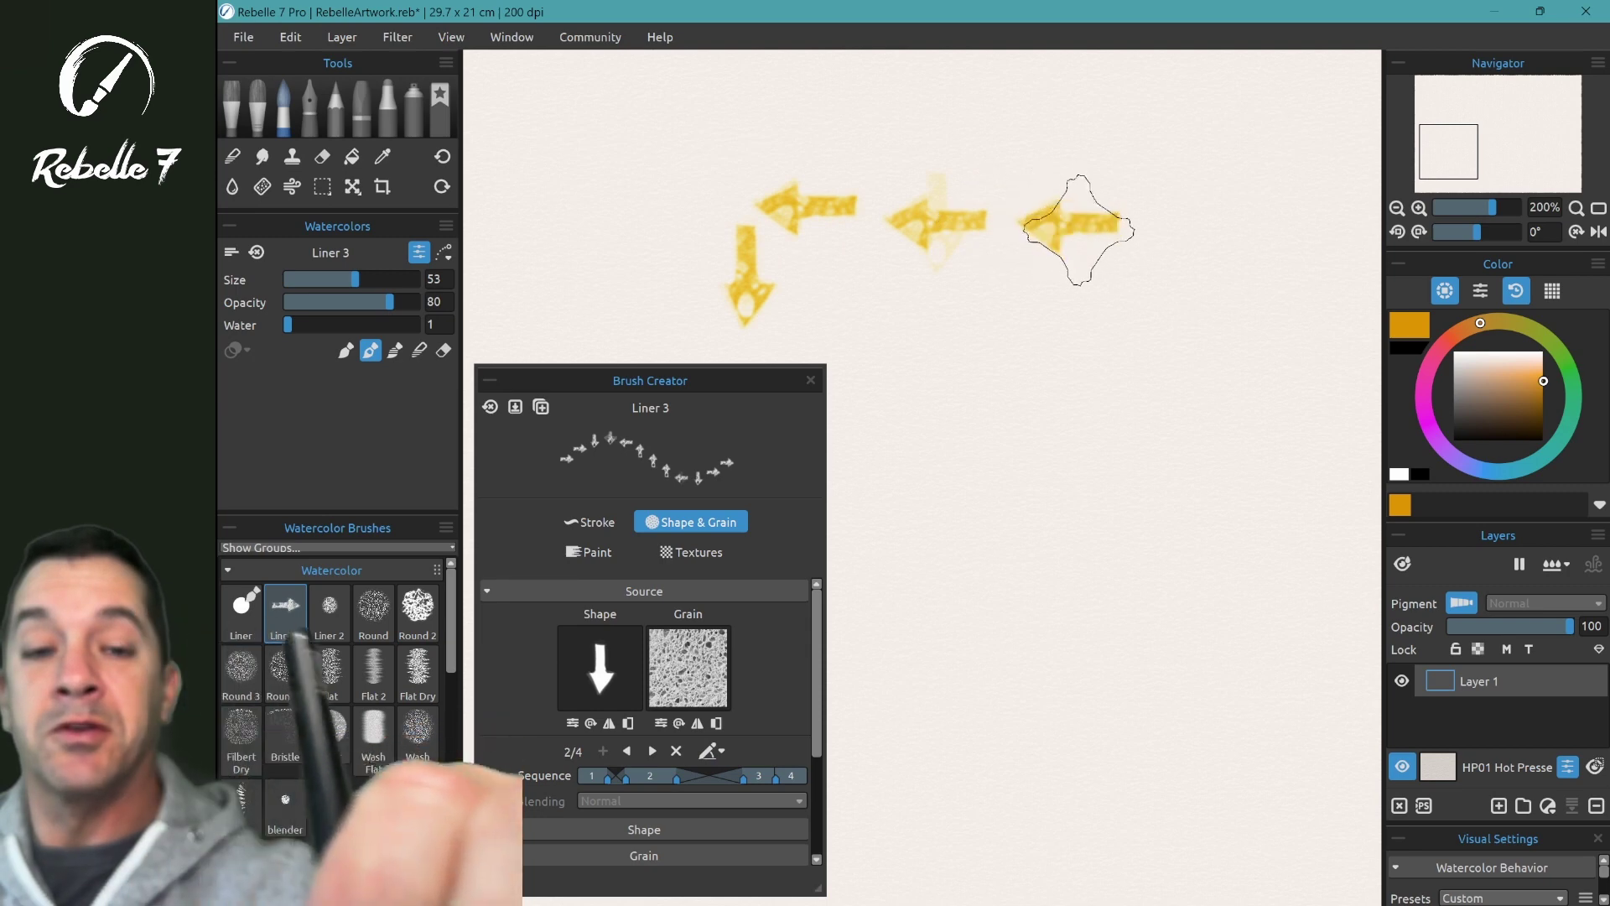
{"action": "left_click", "coordinate": [1058, 325]}
{"action": "left_click", "coordinate": [1025, 446]}
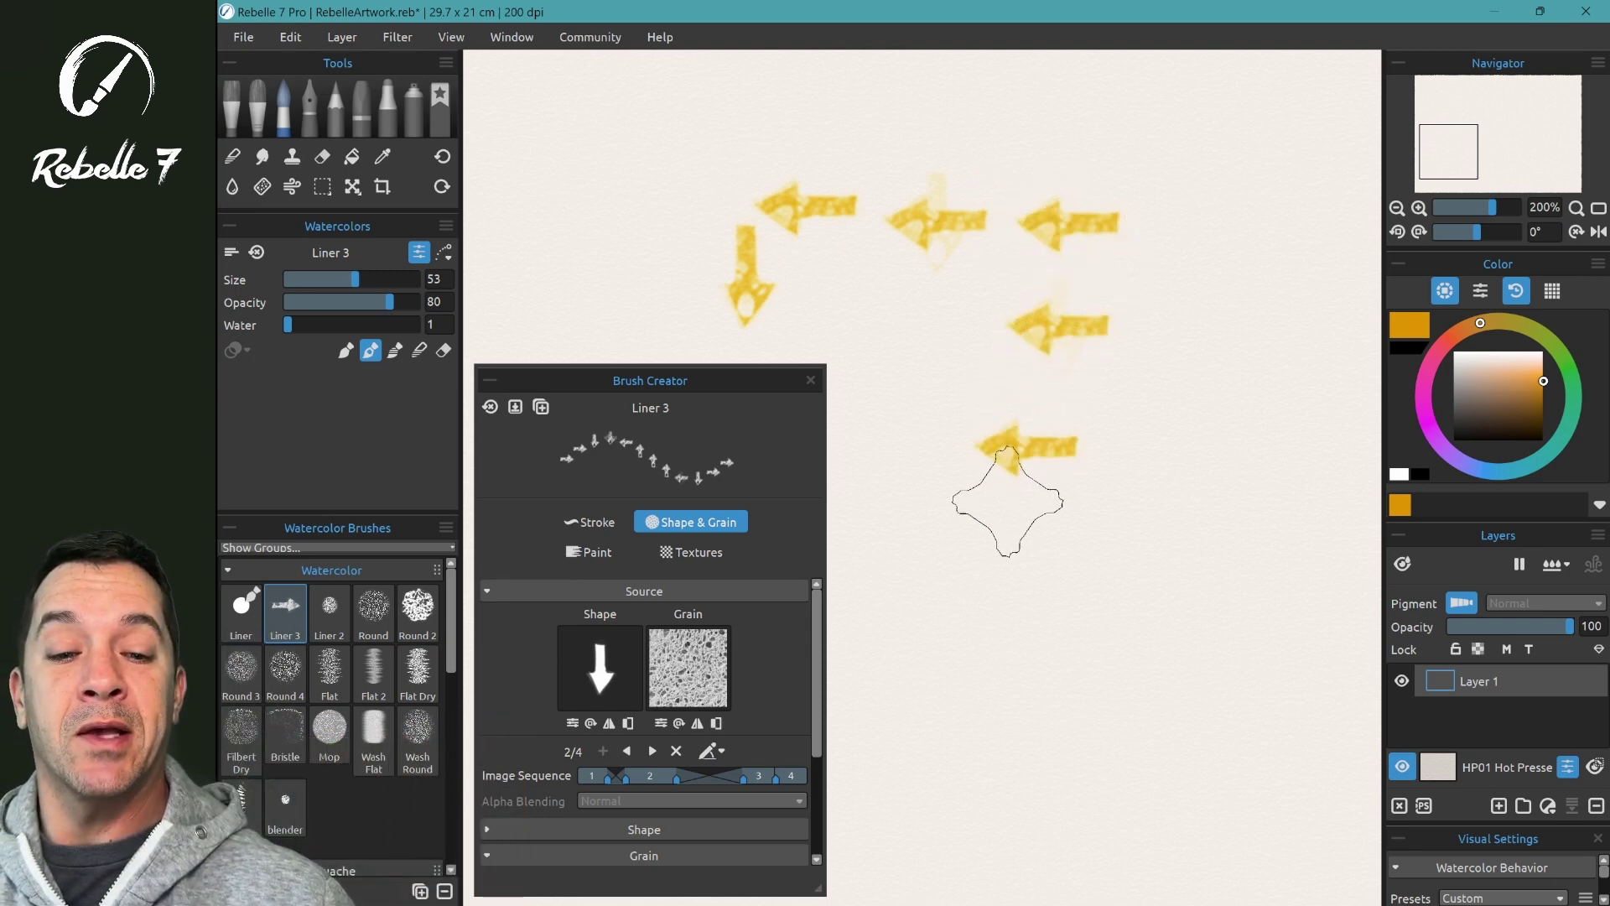
{"action": "left_click", "coordinate": [1003, 568]}
{"action": "left_click", "coordinate": [1116, 642]}
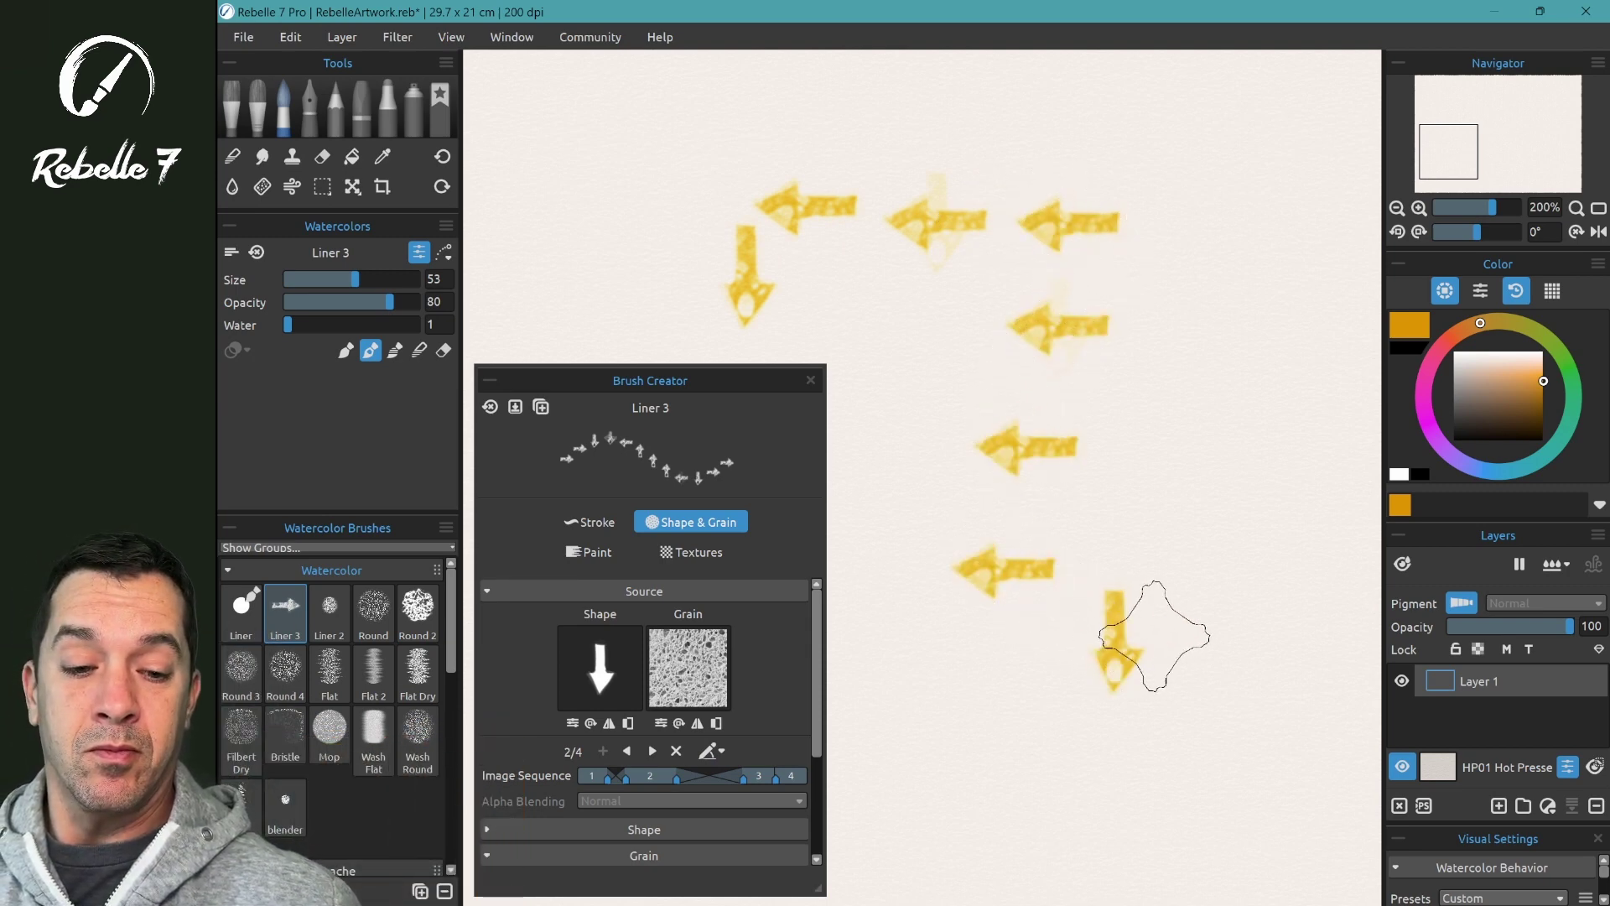
Stamp more arrows at changing pen tilts up the canvas's right side, back along its upper edge and diagonally down towards the middle.
{"action": "left_click", "coordinate": [1208, 566]}
{"action": "left_click", "coordinate": [1233, 457]}
{"action": "left_click", "coordinate": [1228, 306]}
{"action": "left_click", "coordinate": [1200, 196]}
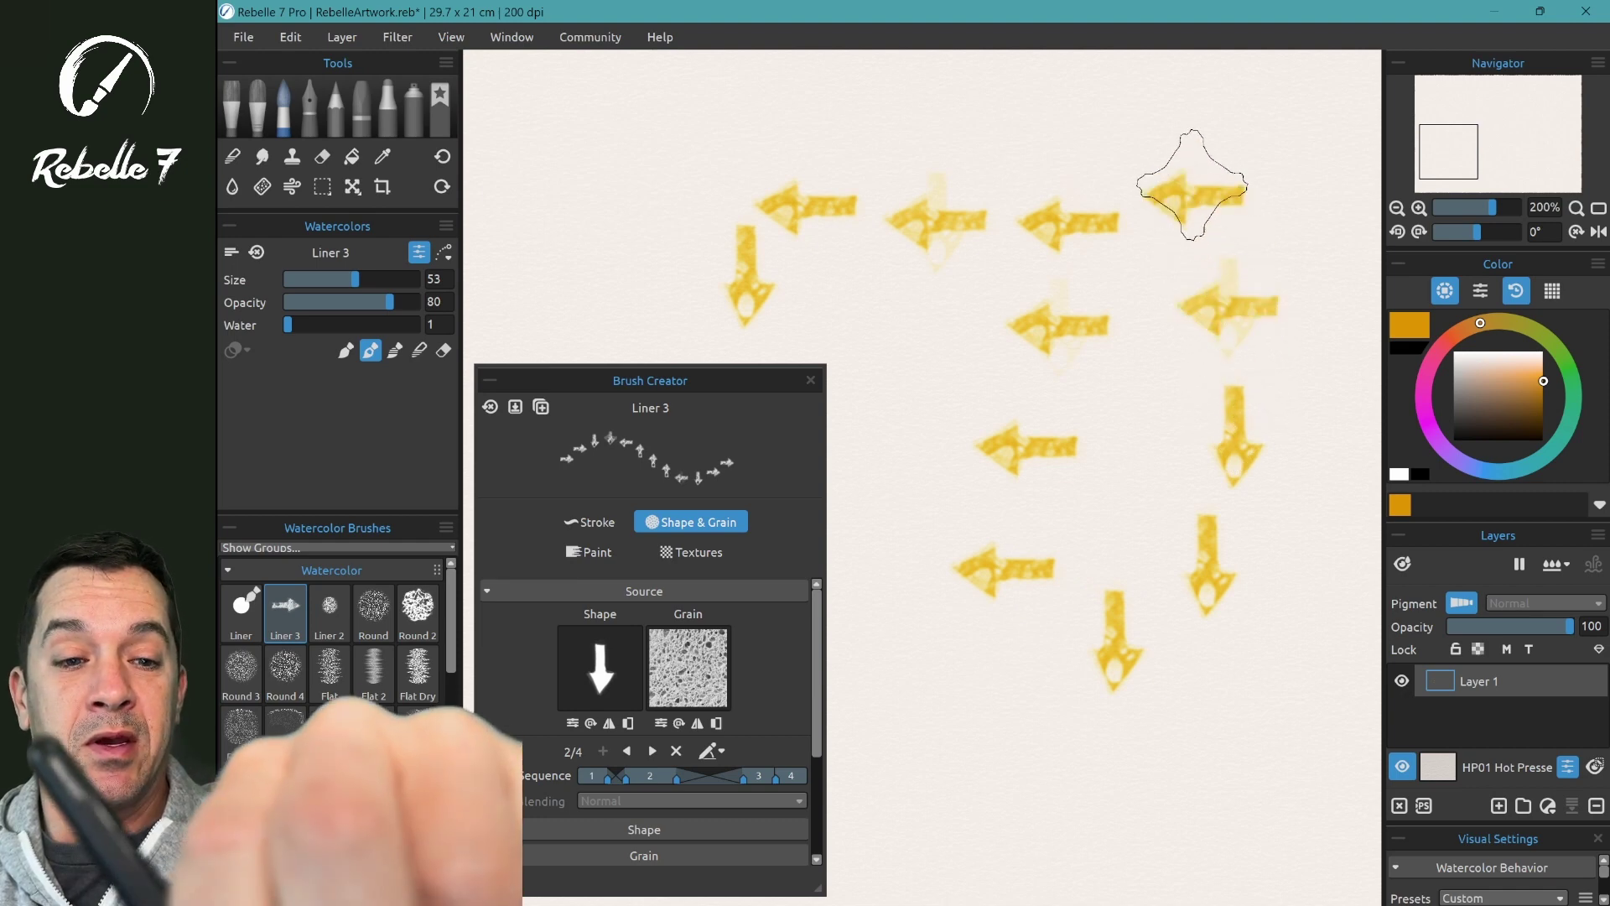
{"action": "left_click", "coordinate": [1091, 151]}
{"action": "left_click", "coordinate": [960, 160]}
{"action": "left_click", "coordinate": [868, 92]}
{"action": "left_click", "coordinate": [753, 134]}
{"action": "left_click", "coordinate": [638, 176]}
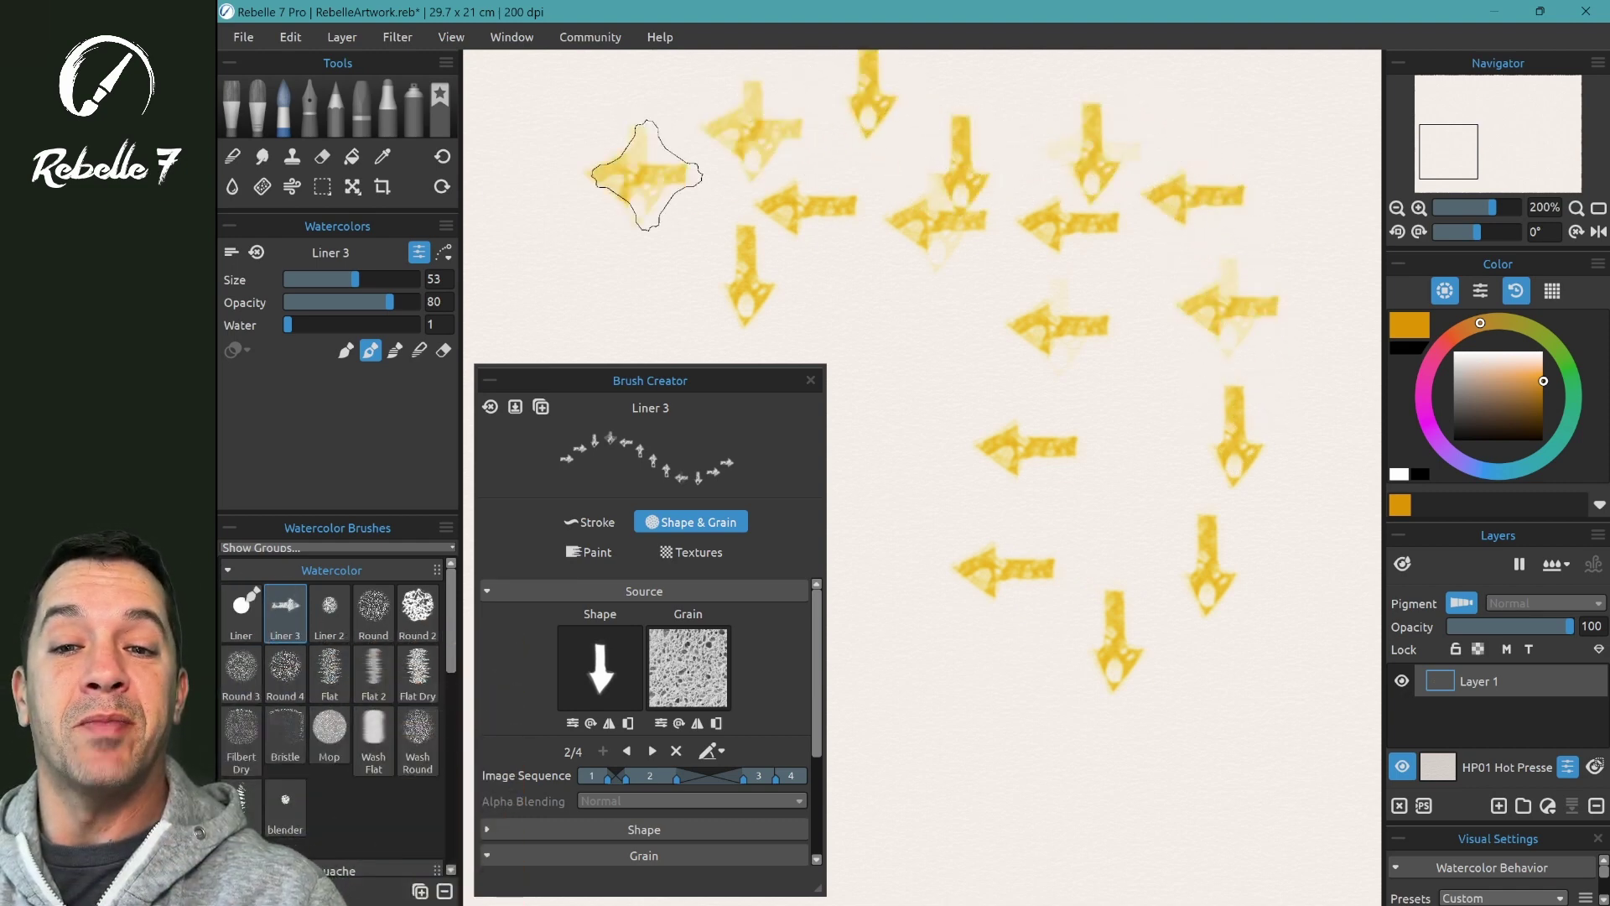
{"action": "left_click", "coordinate": [764, 222]}
{"action": "left_click", "coordinate": [872, 289]}
{"action": "left_click", "coordinate": [956, 382]}
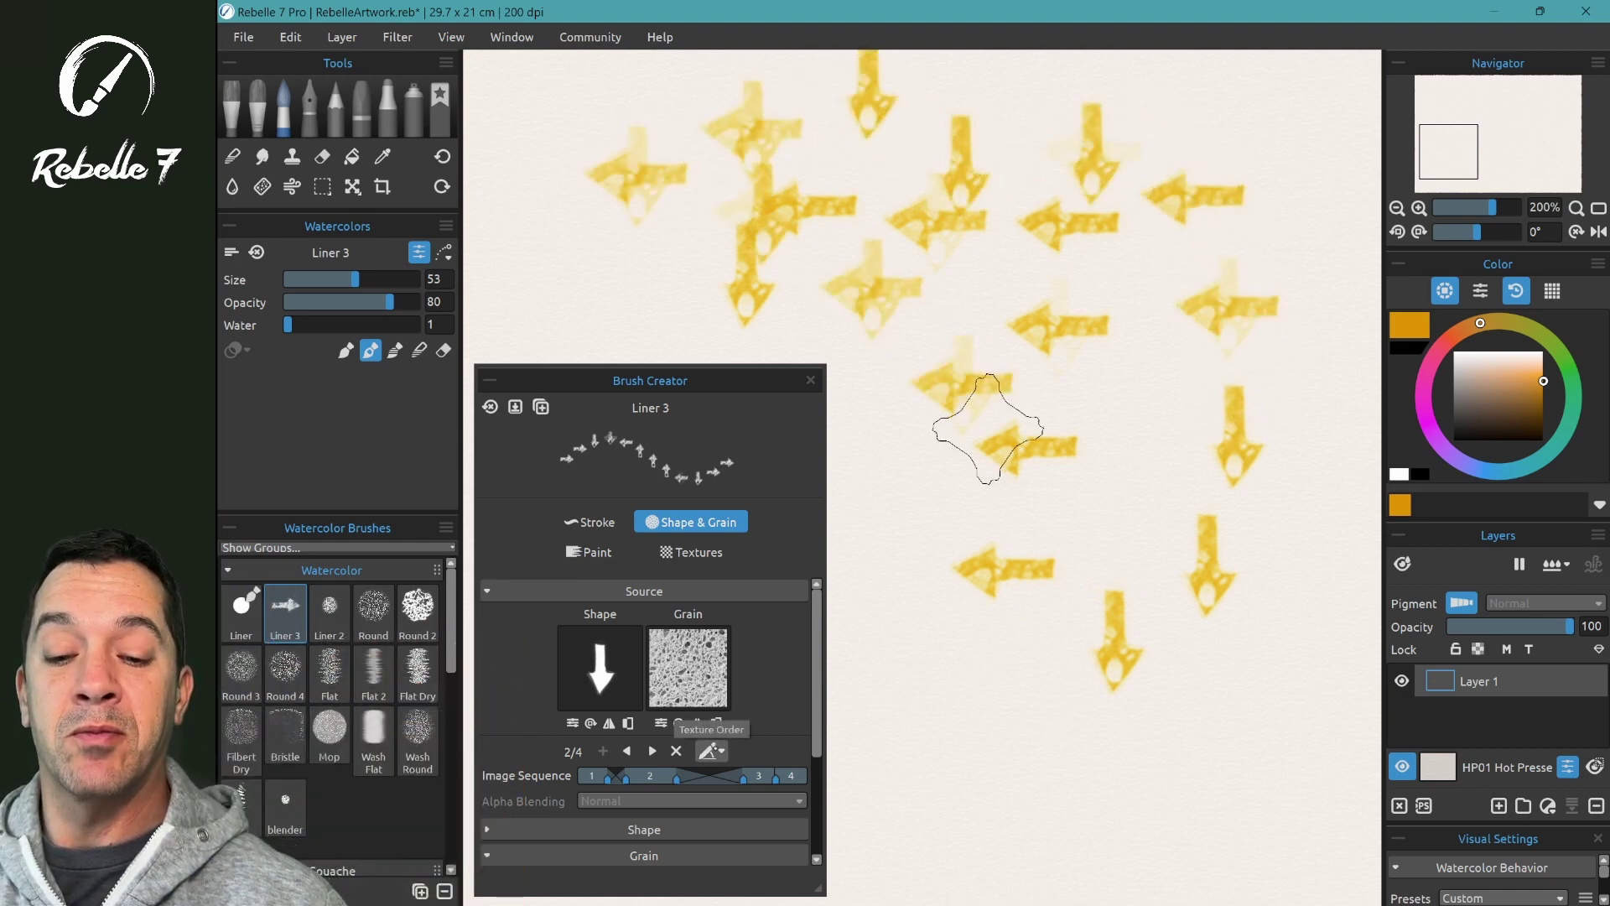
Switch the image sequence order back to Pen Pressure and set the grain mode to Stretched after trying Tiled.
{"action": "left_click", "coordinate": [711, 751]}
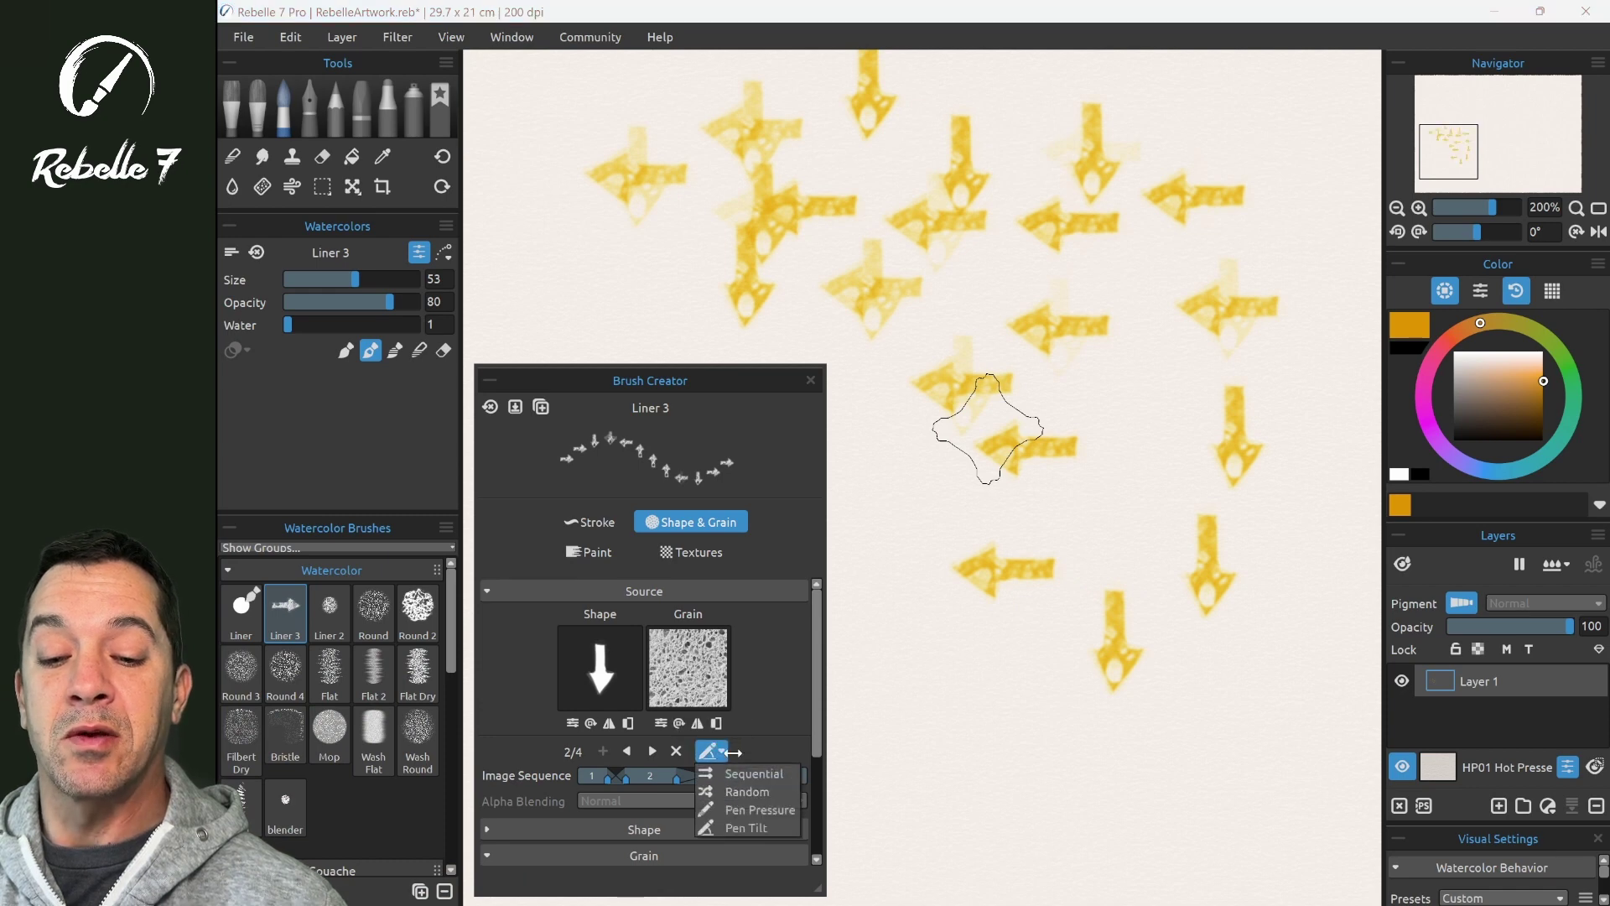
{"action": "left_click", "coordinate": [768, 732]}
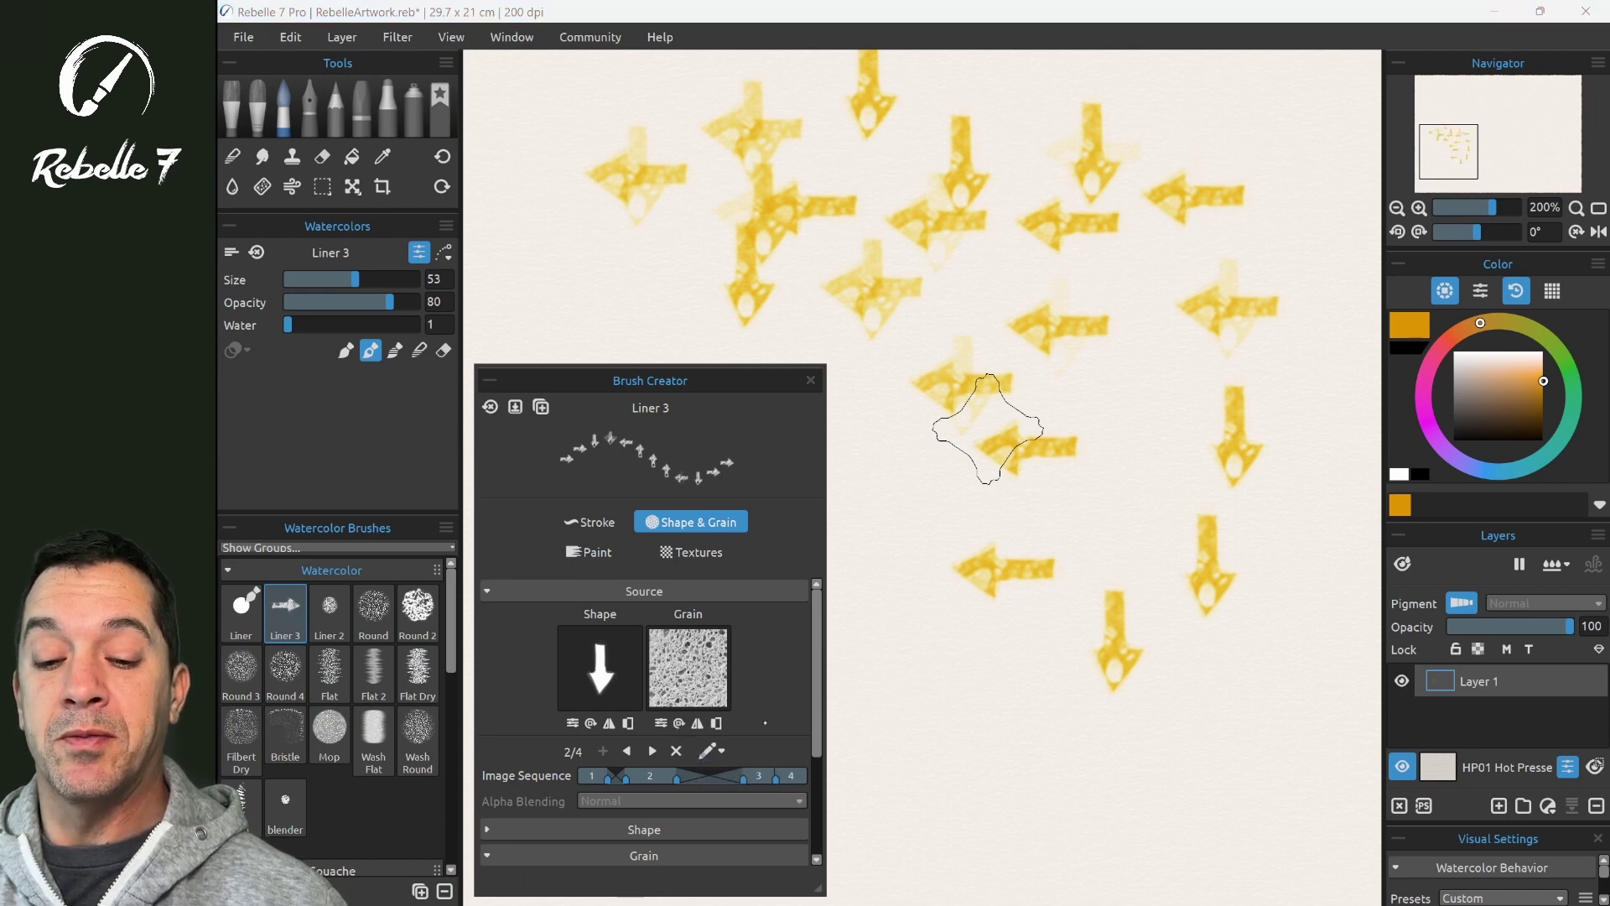
{"action": "scroll", "coordinate": [676, 621], "scroll_direction": "down", "scroll_amount": 3}
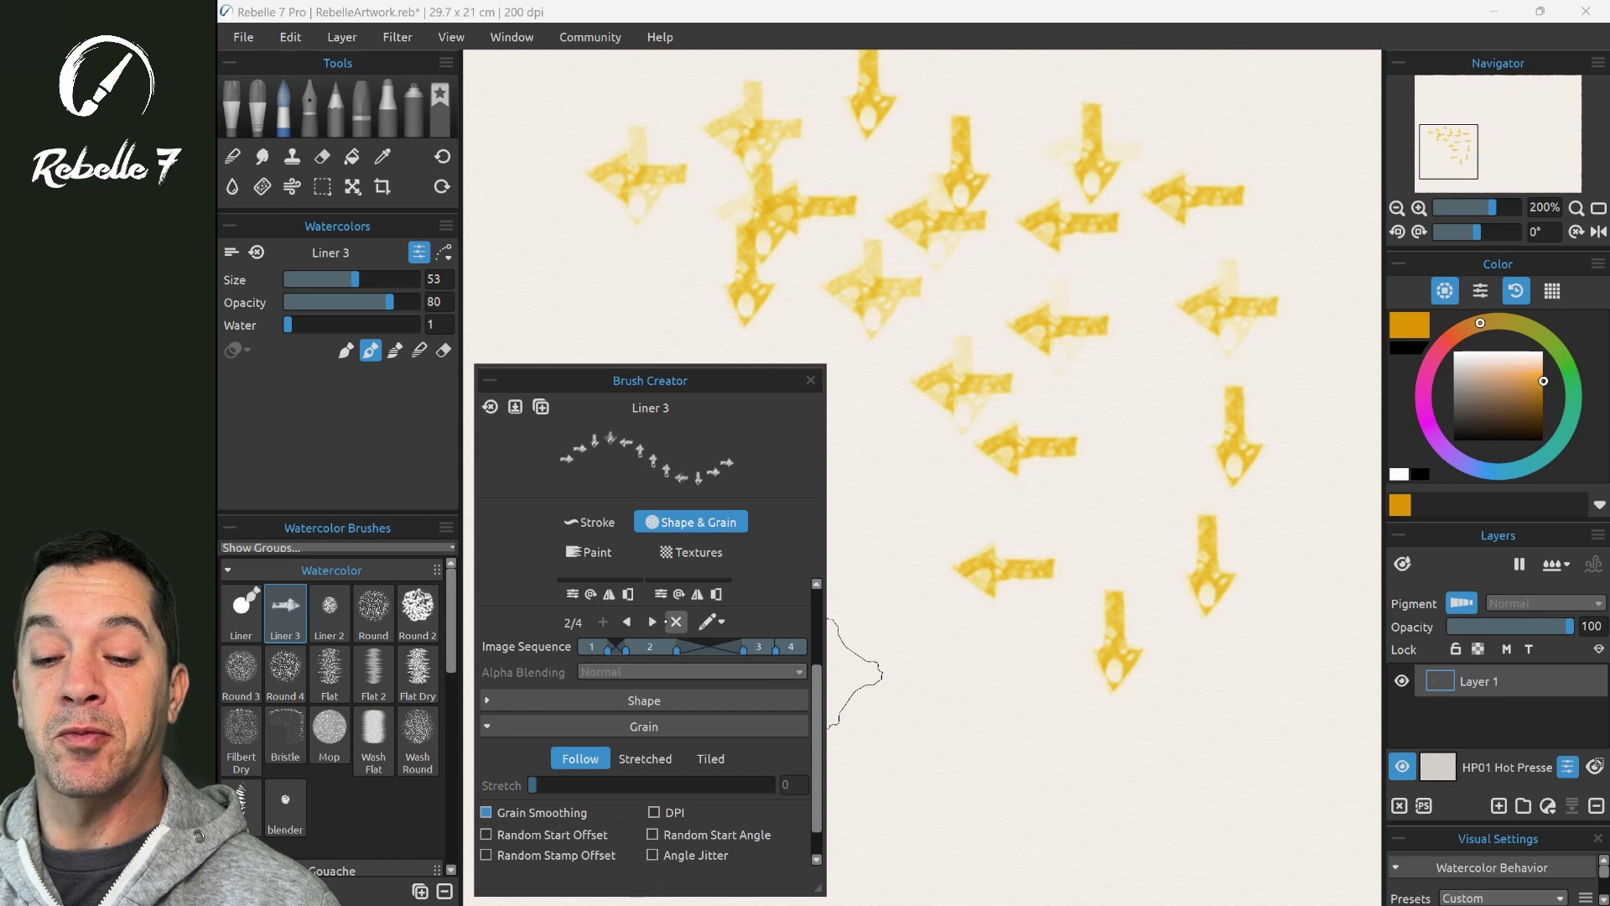
{"action": "scroll", "coordinate": [507, 705], "scroll_direction": "up", "scroll_amount": 1}
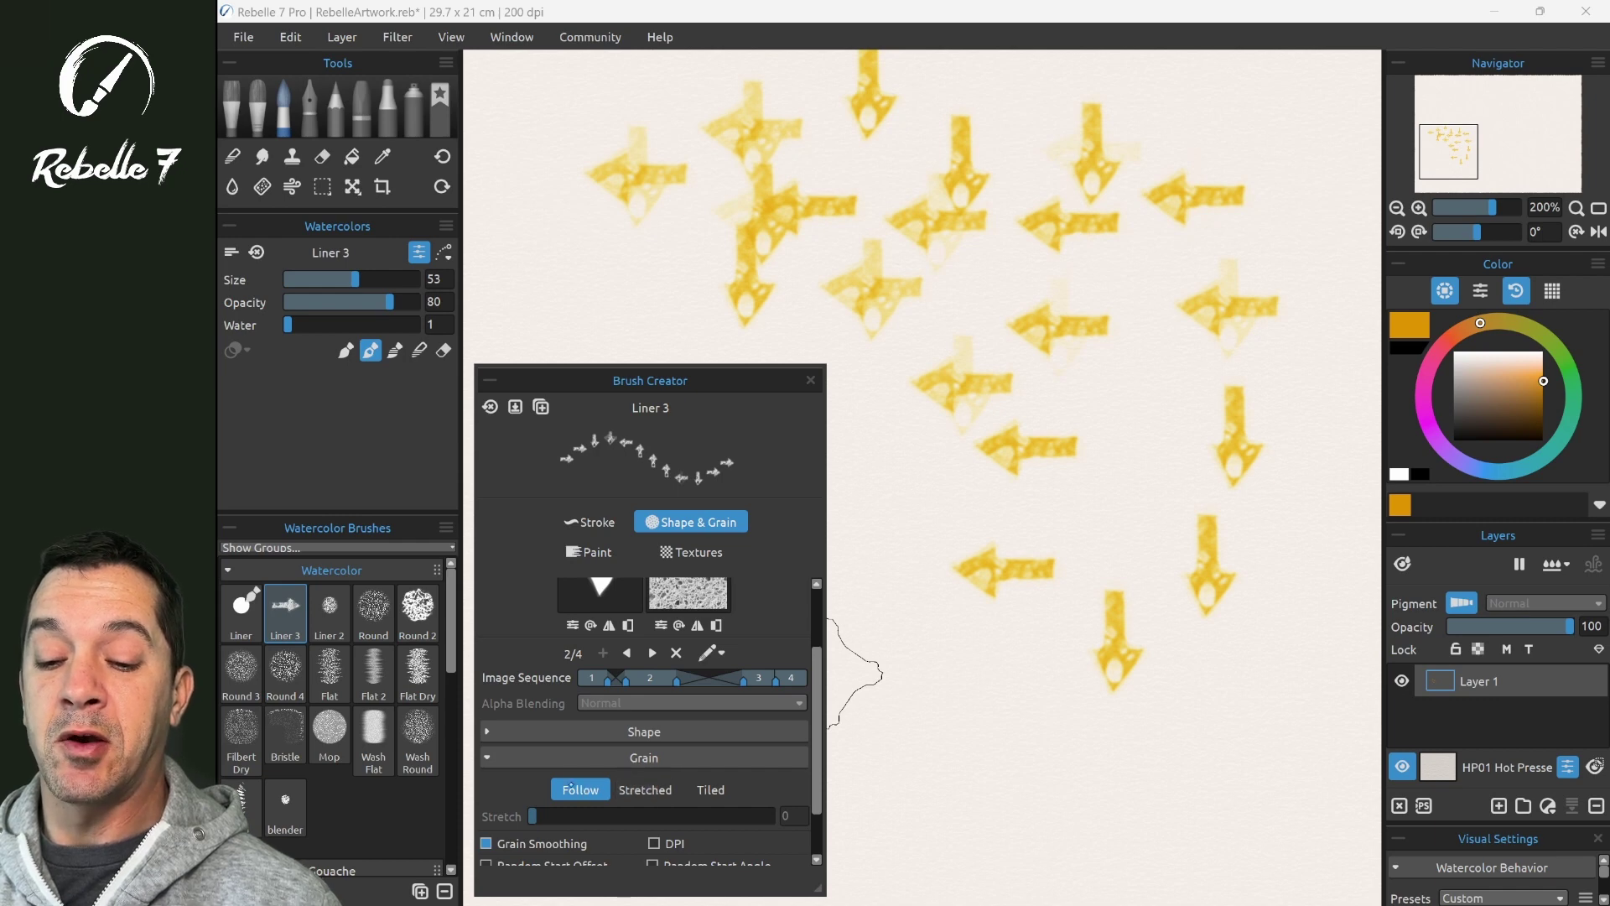
{"action": "left_click", "coordinate": [646, 789]}
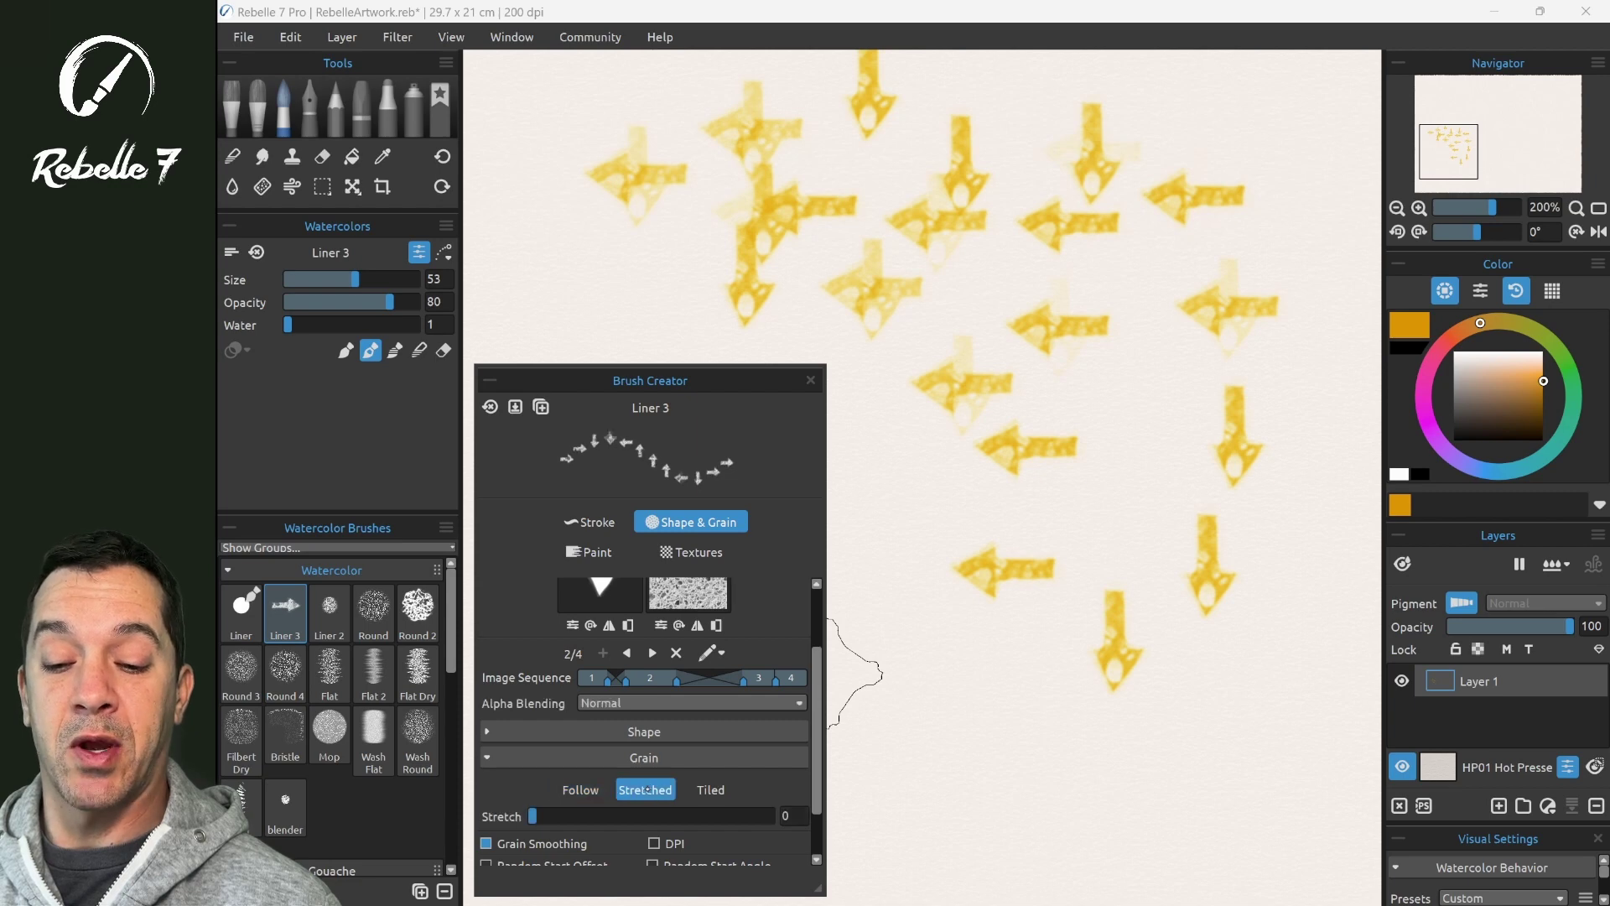
{"action": "left_click", "coordinate": [708, 789]}
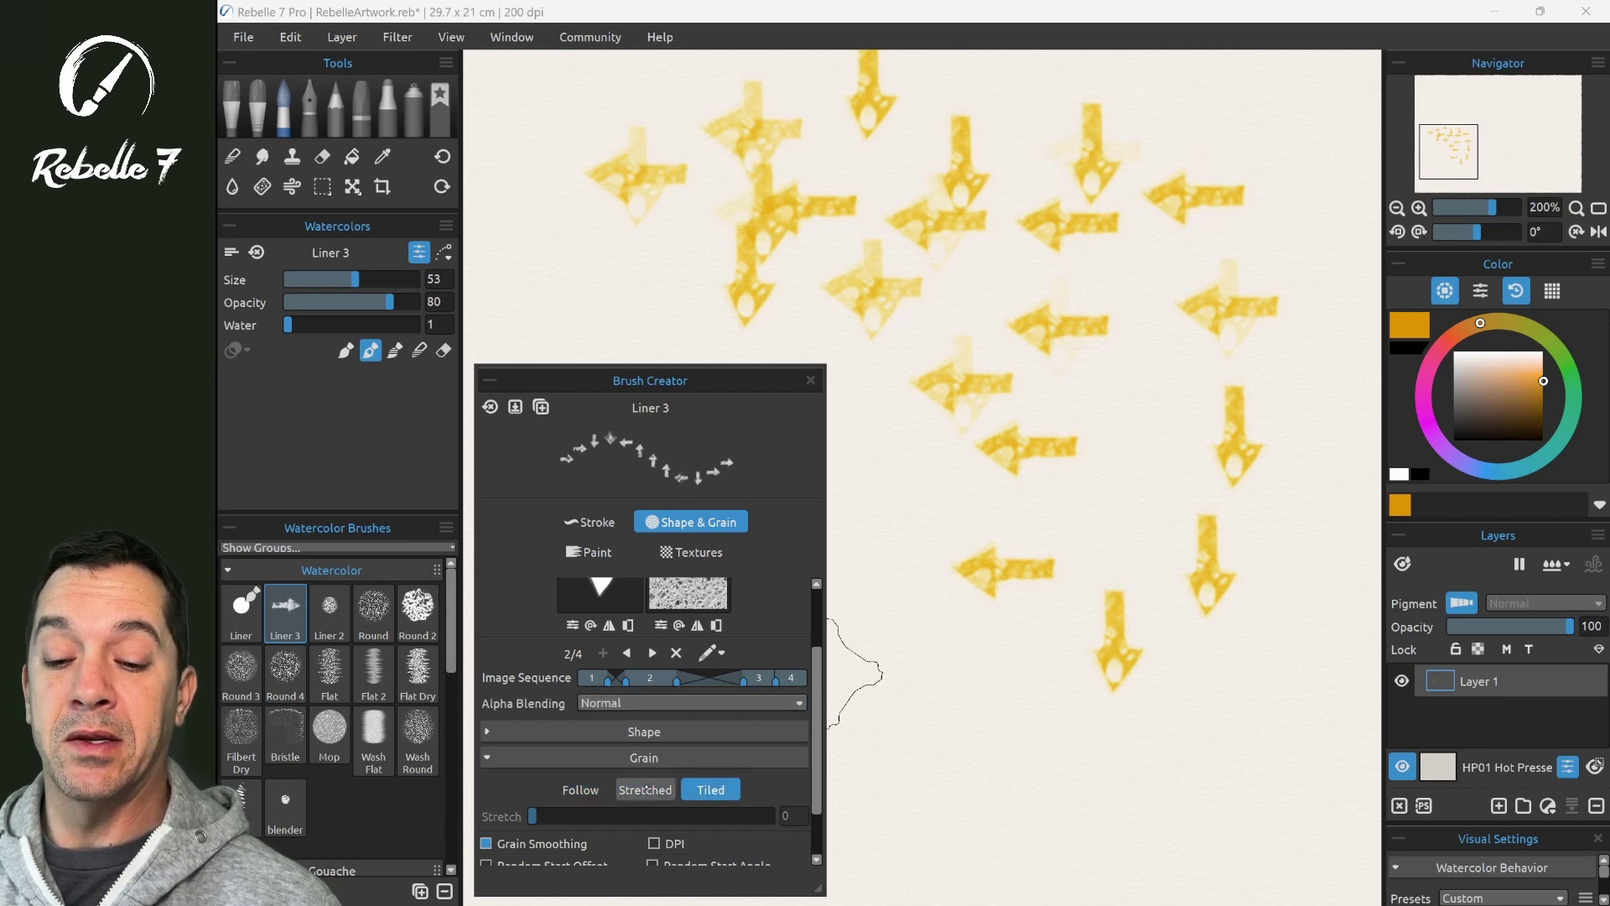
{"action": "left_click", "coordinate": [646, 789]}
Clear the canvas and set the alpha blending of the second shape and grain pair to Multiply.
{"action": "key", "text": "Delete"}
{"action": "scroll", "coordinate": [650, 780], "scroll_direction": "up", "scroll_amount": 2}
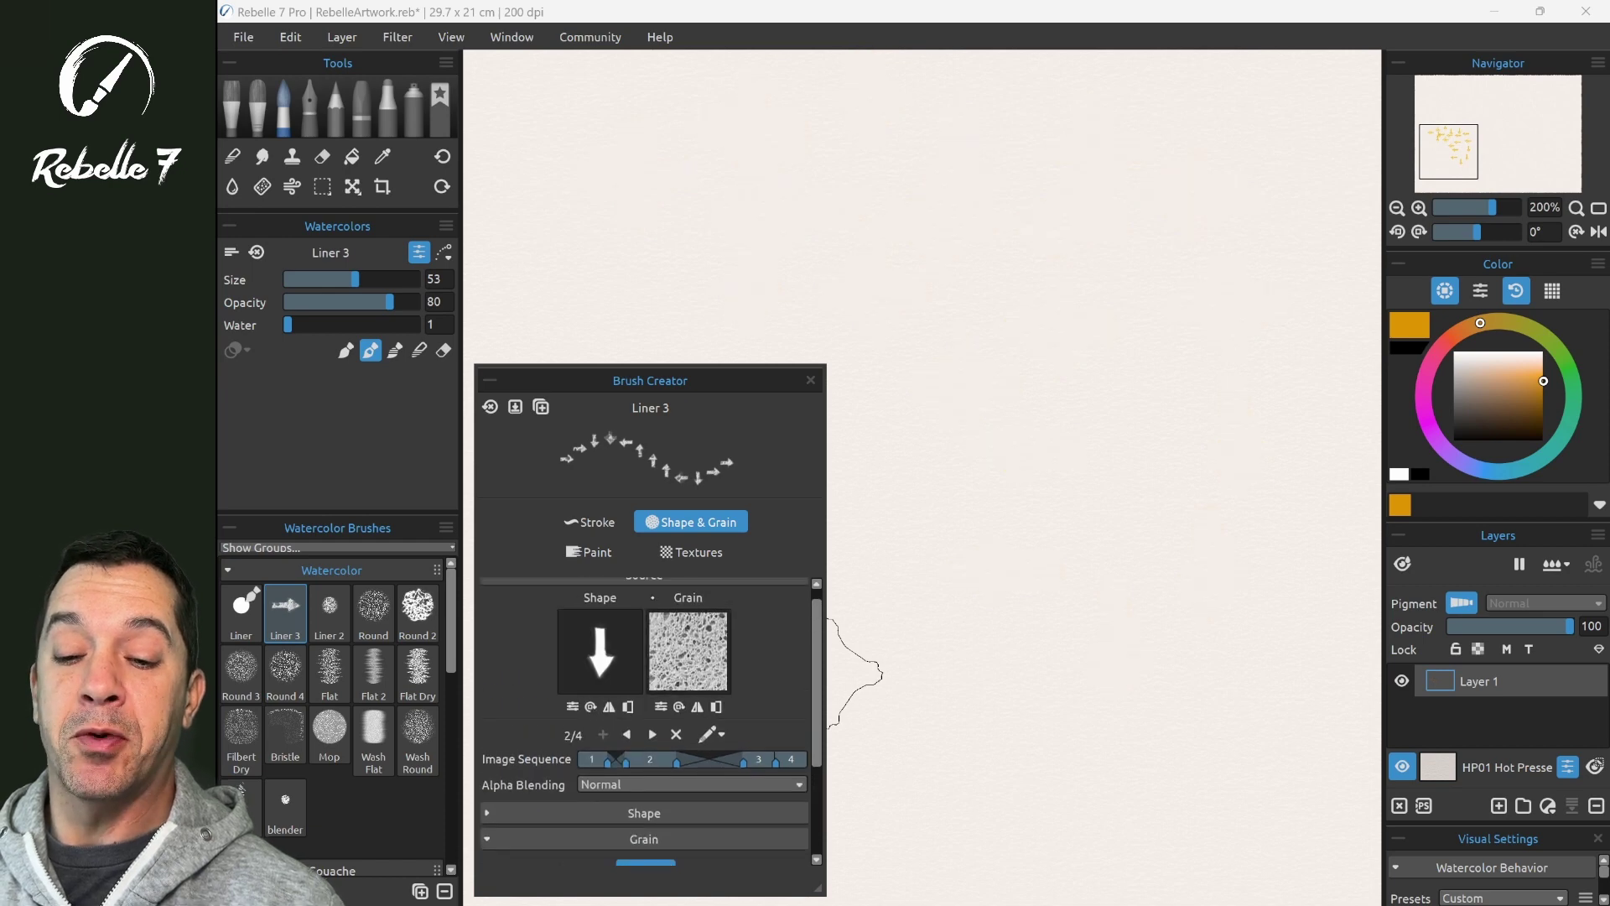
{"action": "left_click", "coordinate": [627, 735]}
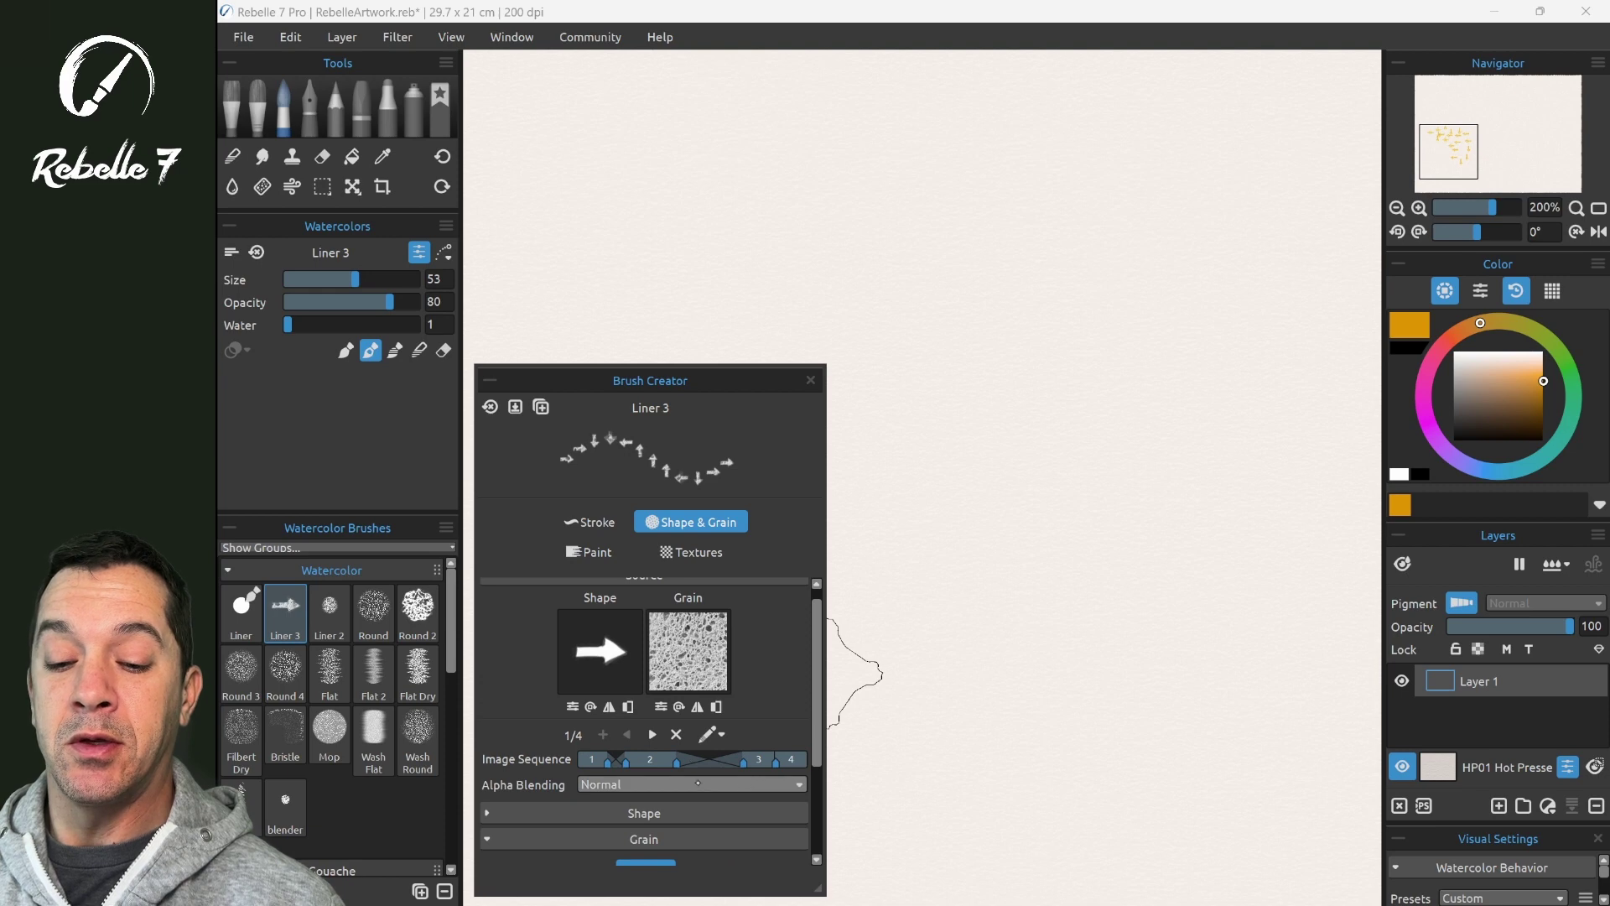
{"action": "left_click", "coordinate": [651, 735]}
{"action": "left_click", "coordinate": [650, 784]}
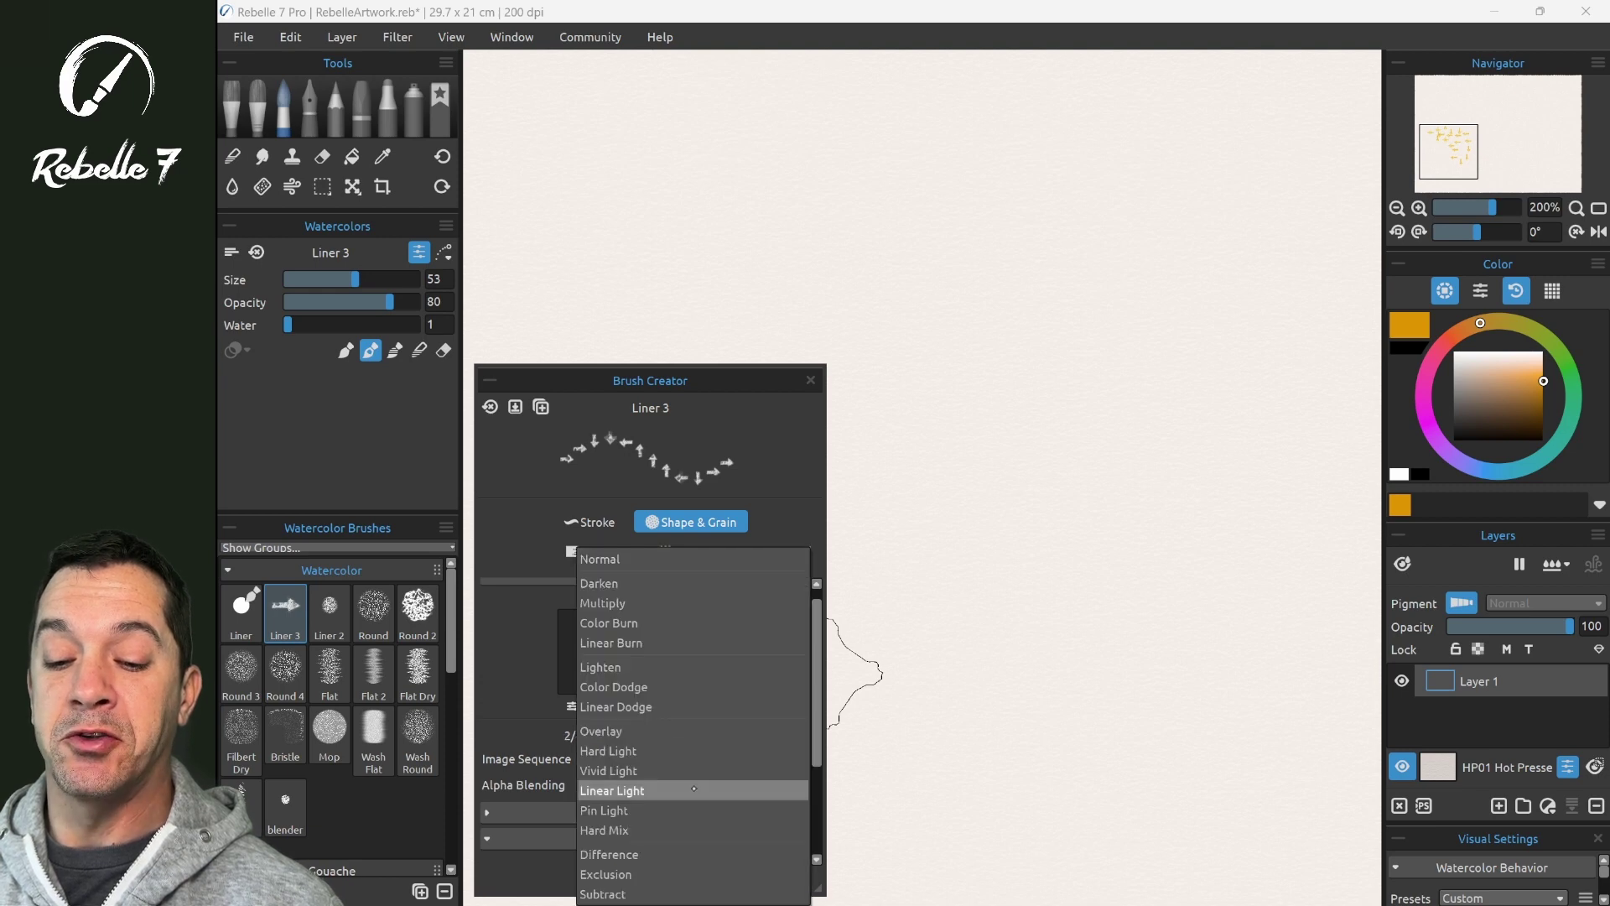
{"action": "left_click", "coordinate": [650, 604]}
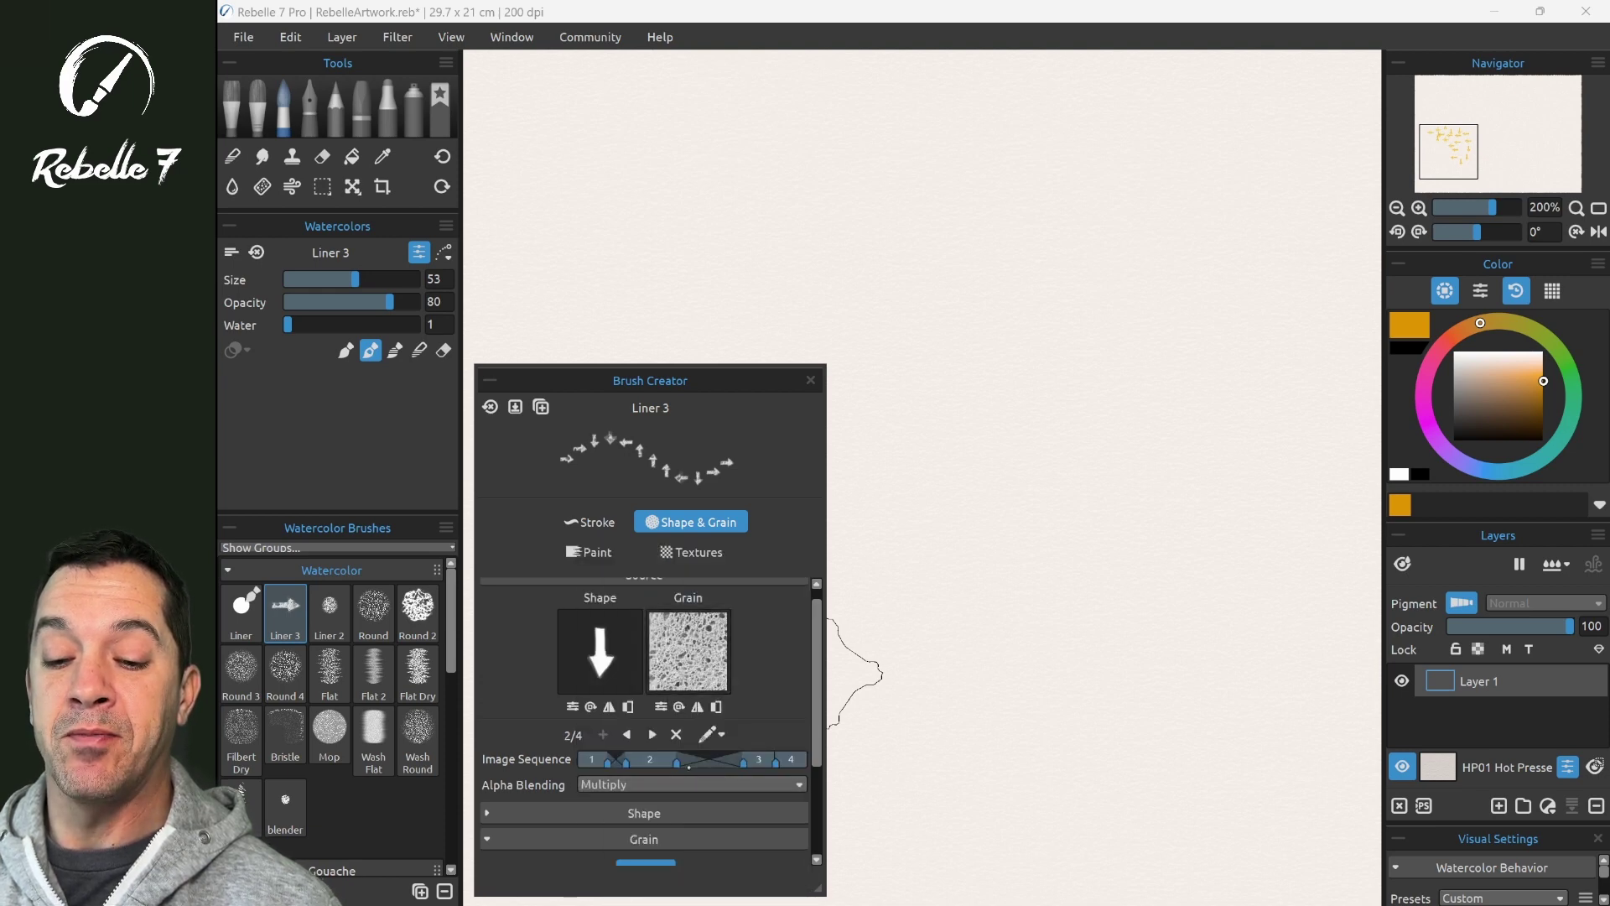
Look through the alpha blending options of the third and fourth shape and grain pairs.
{"action": "left_click", "coordinate": [653, 734]}
{"action": "left_click", "coordinate": [701, 779]}
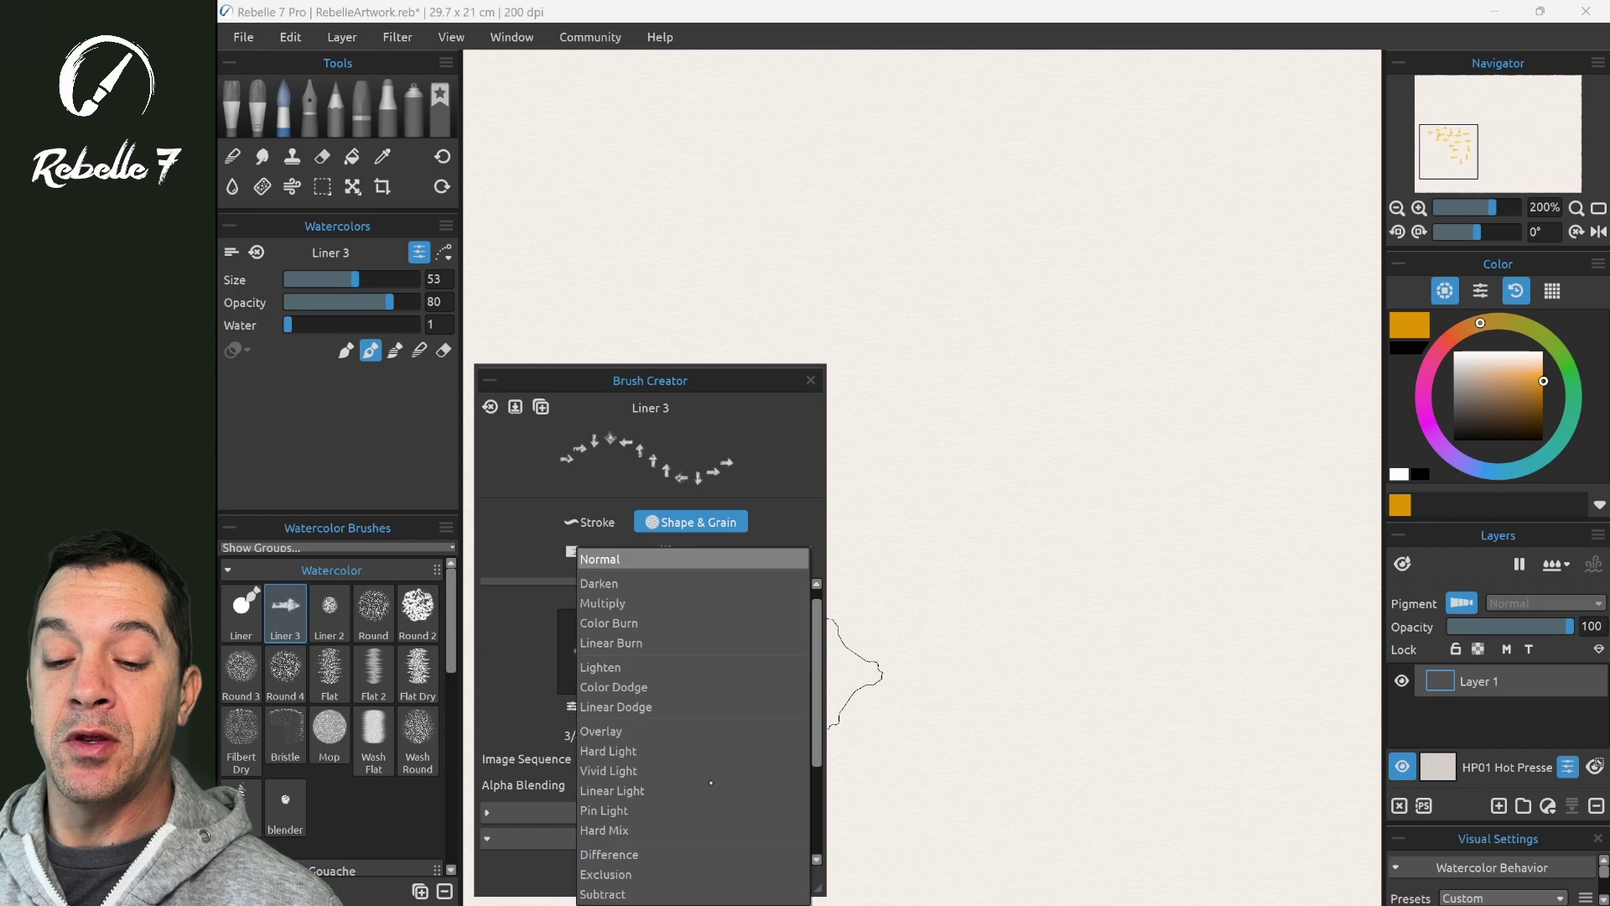
{"action": "left_click", "coordinate": [652, 732]}
{"action": "left_click", "coordinate": [651, 734]}
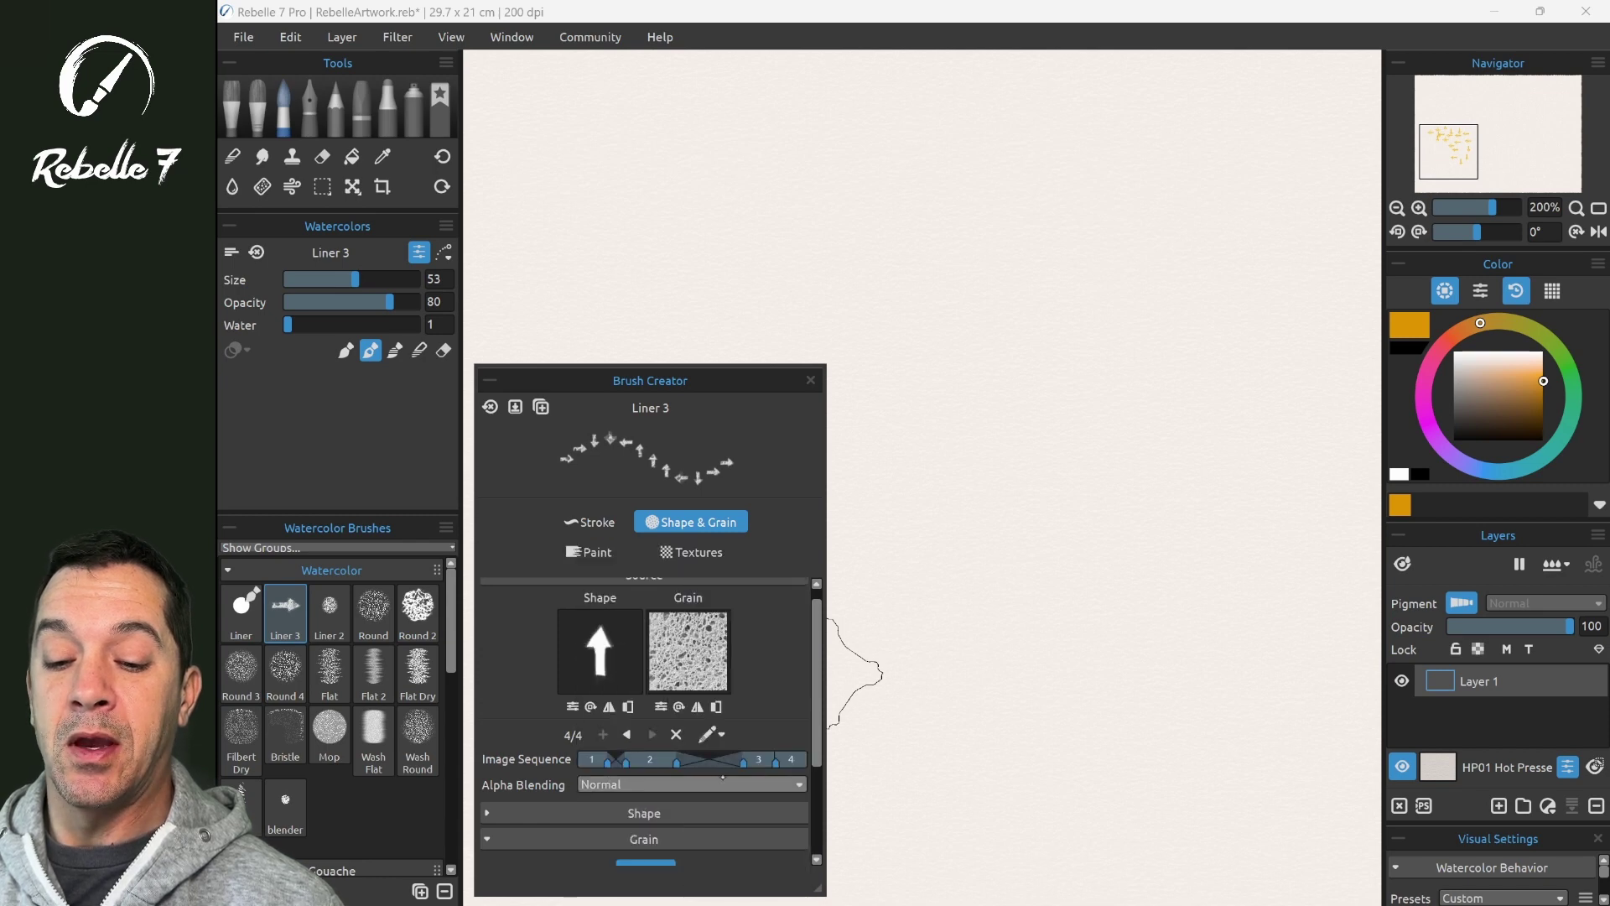
{"action": "left_click", "coordinate": [688, 784]}
{"action": "left_click", "coordinate": [656, 885]}
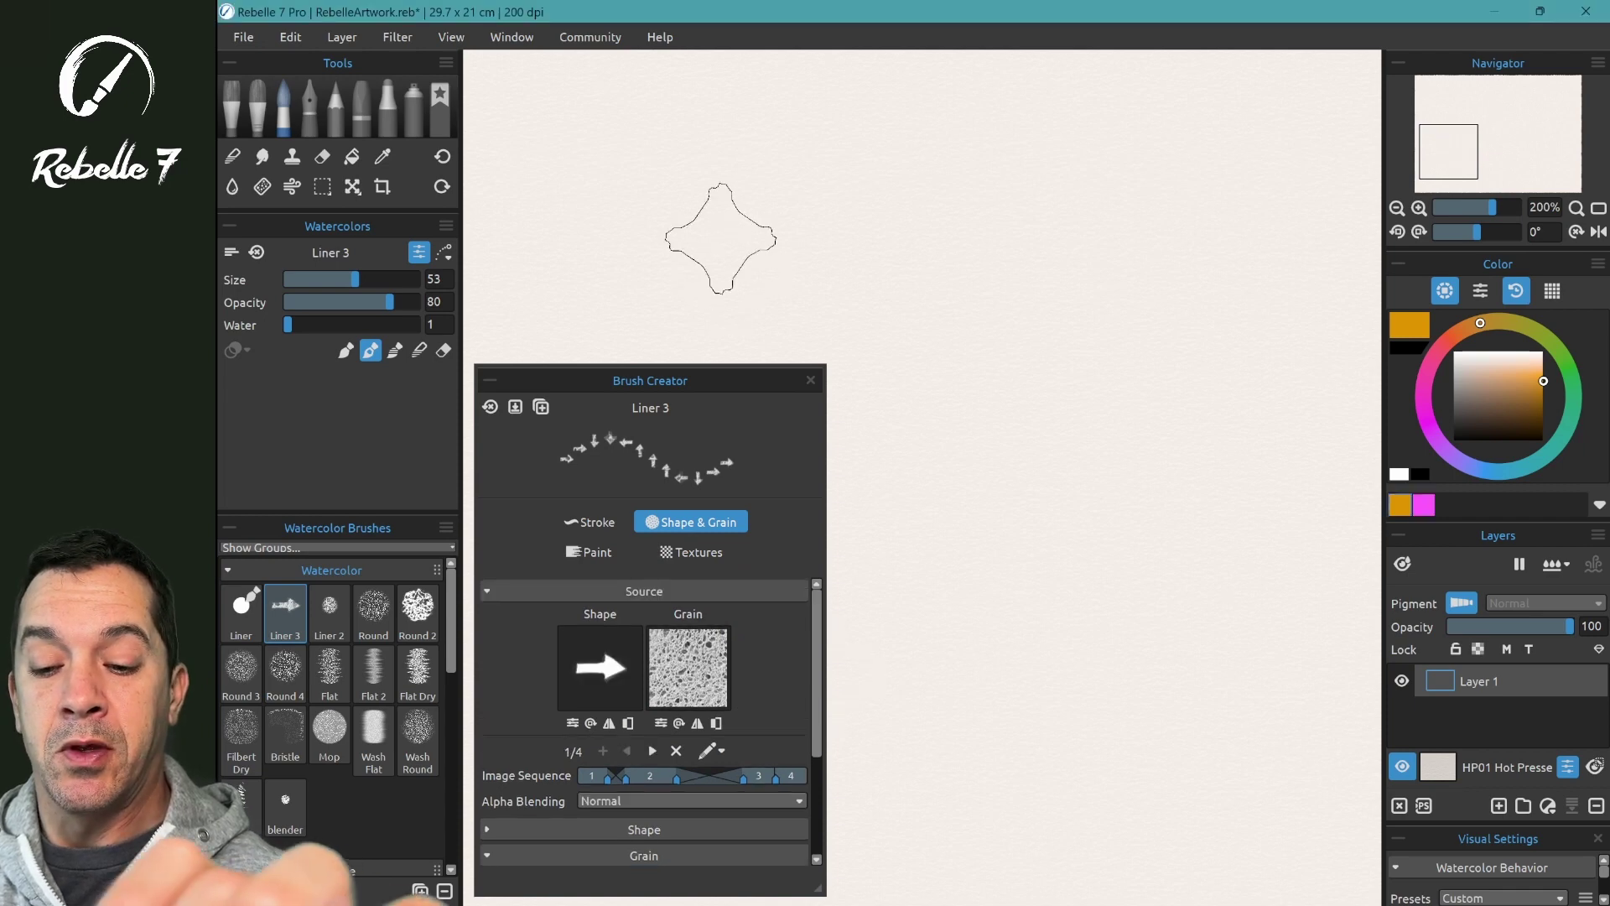
Stamp arrows with varying pen pressure across the canvas and review the second pair's alpha blending, keeping Multiply.
{"action": "left_click", "coordinate": [711, 252]}
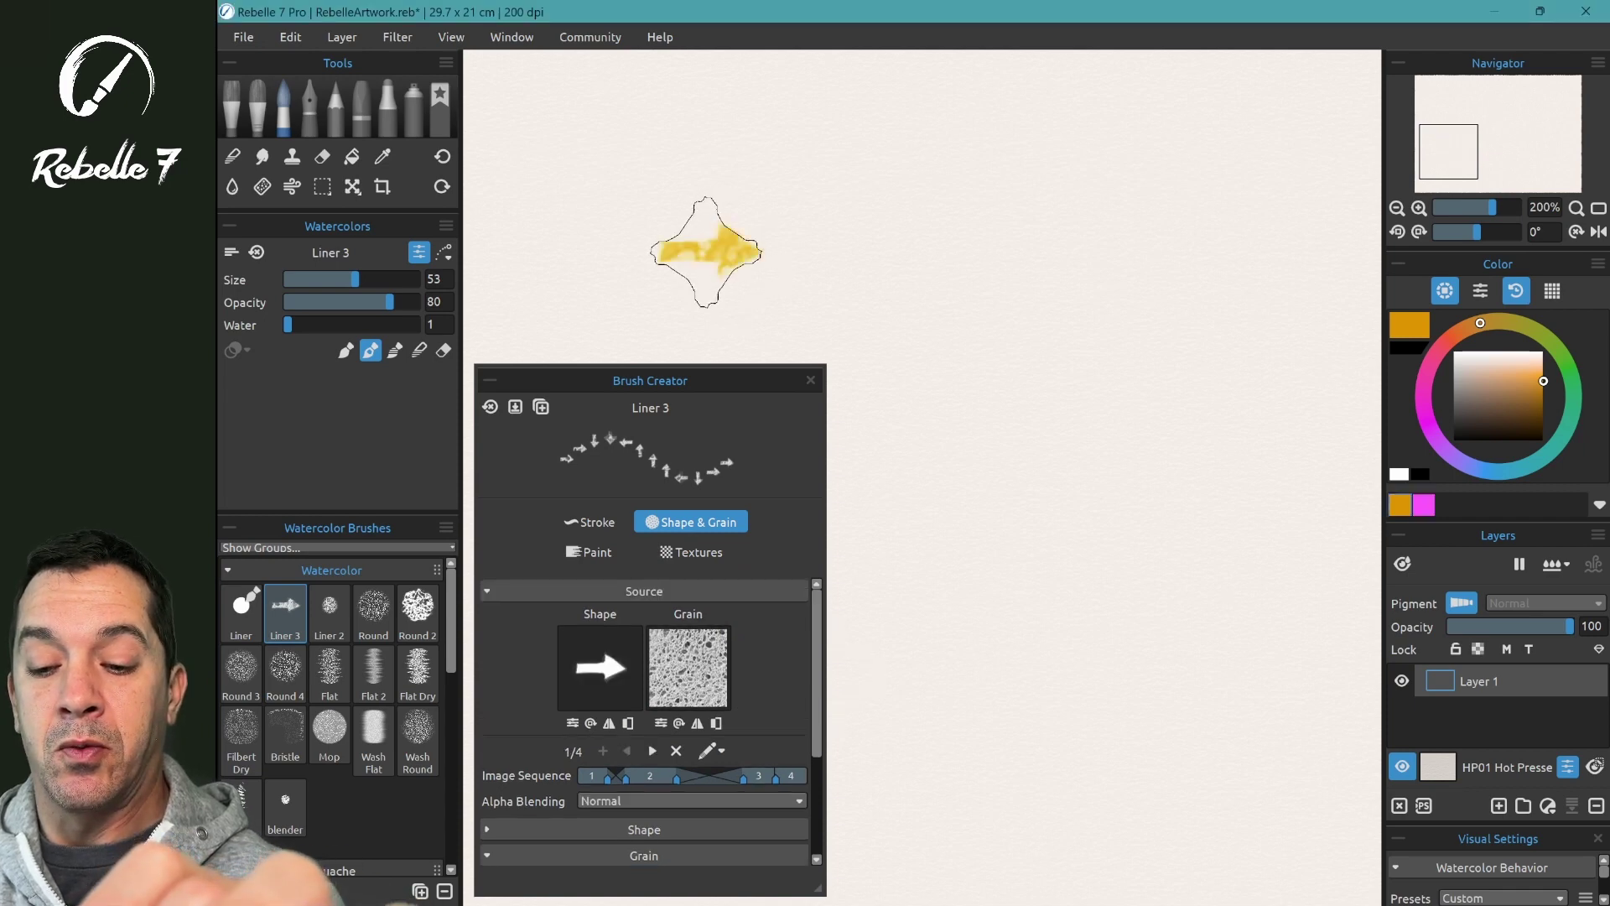
{"action": "left_click", "coordinate": [964, 442]}
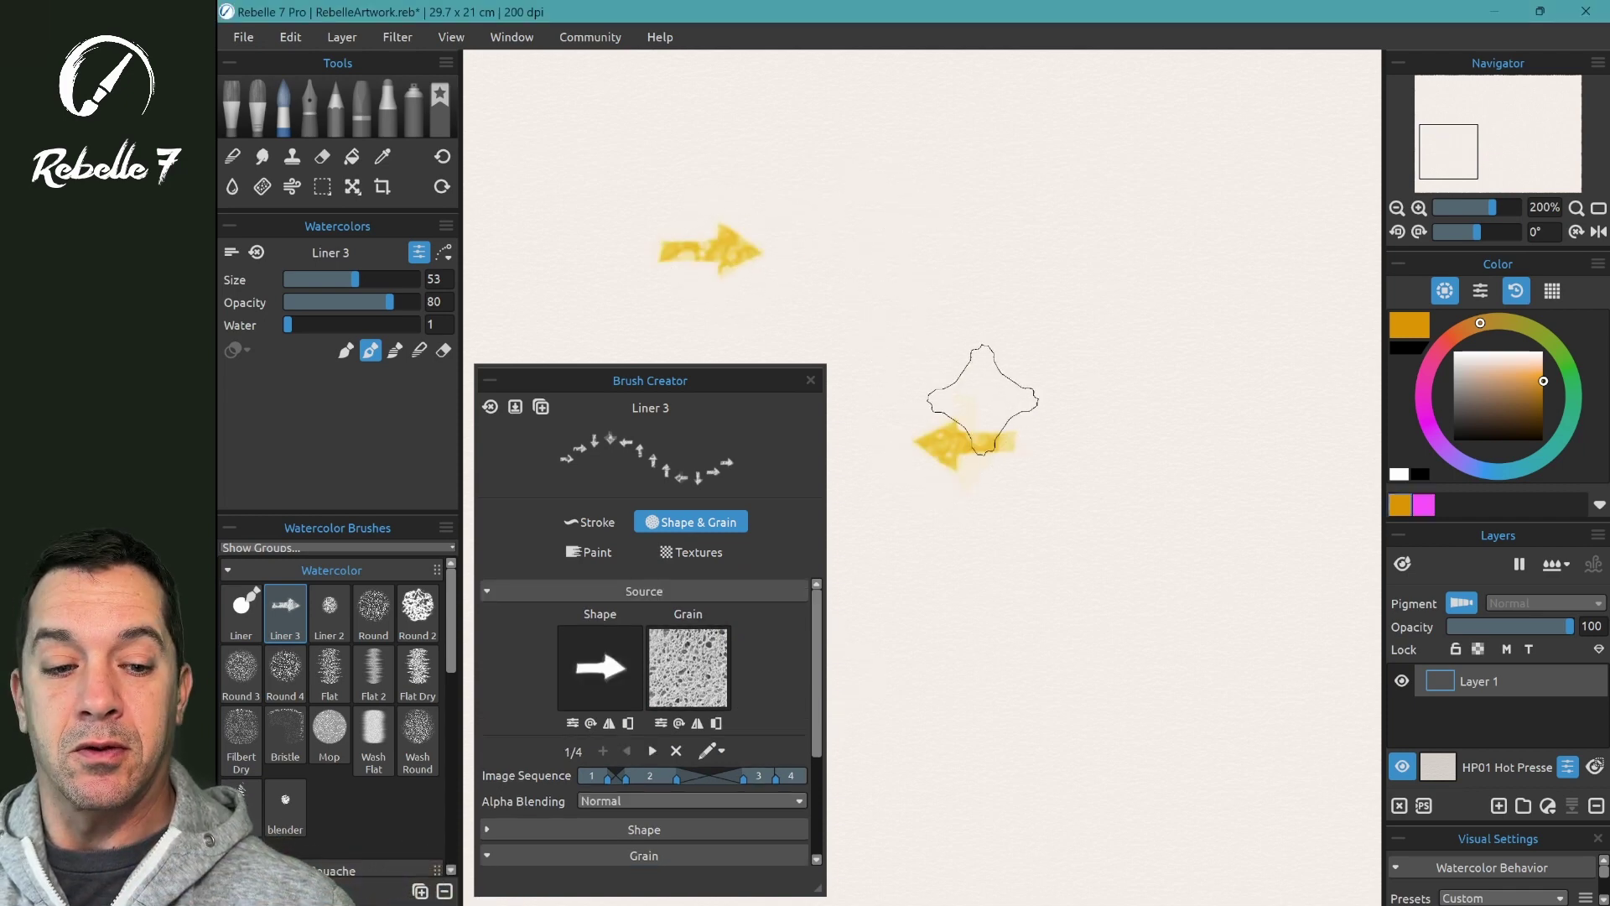
{"action": "left_click", "coordinate": [1005, 319]}
{"action": "left_click", "coordinate": [1136, 331]}
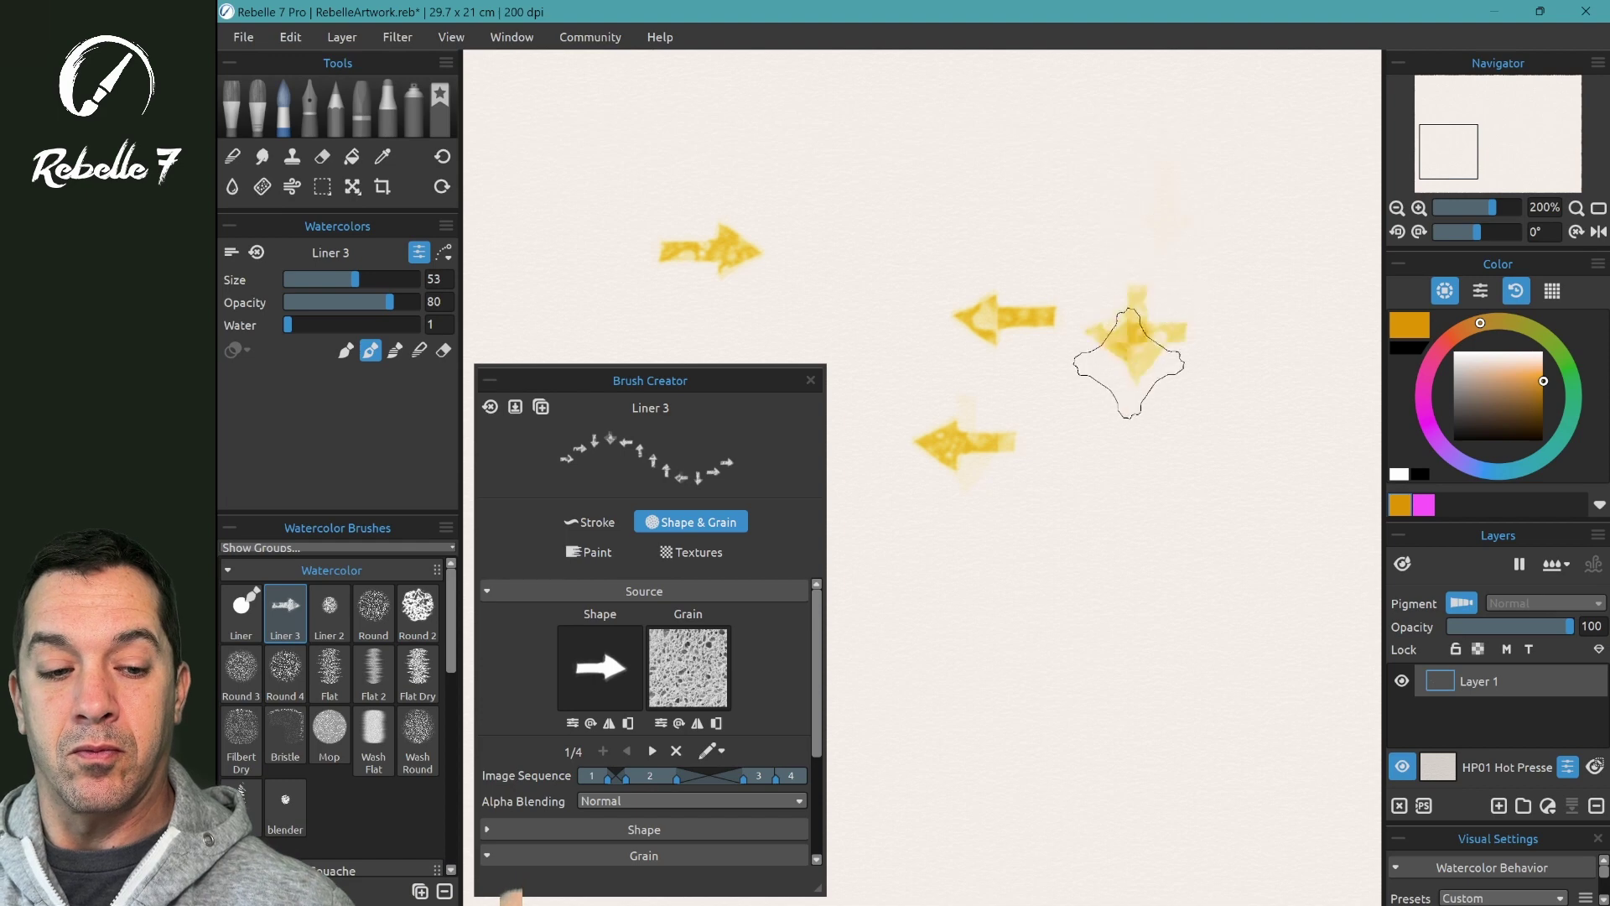
{"action": "mouse_move", "coordinate": [1122, 439]}
{"action": "left_mouse_down"}
{"action": "mouse_move", "coordinate": [1161, 618]}
{"action": "mouse_move", "coordinate": [1197, 162]}
{"action": "mouse_move", "coordinate": [863, 342]}
{"action": "mouse_move", "coordinate": [1020, 635]}
{"action": "mouse_move", "coordinate": [1330, 557]}
{"action": "mouse_move", "coordinate": [1258, 43]}
{"action": "left_mouse_up"}
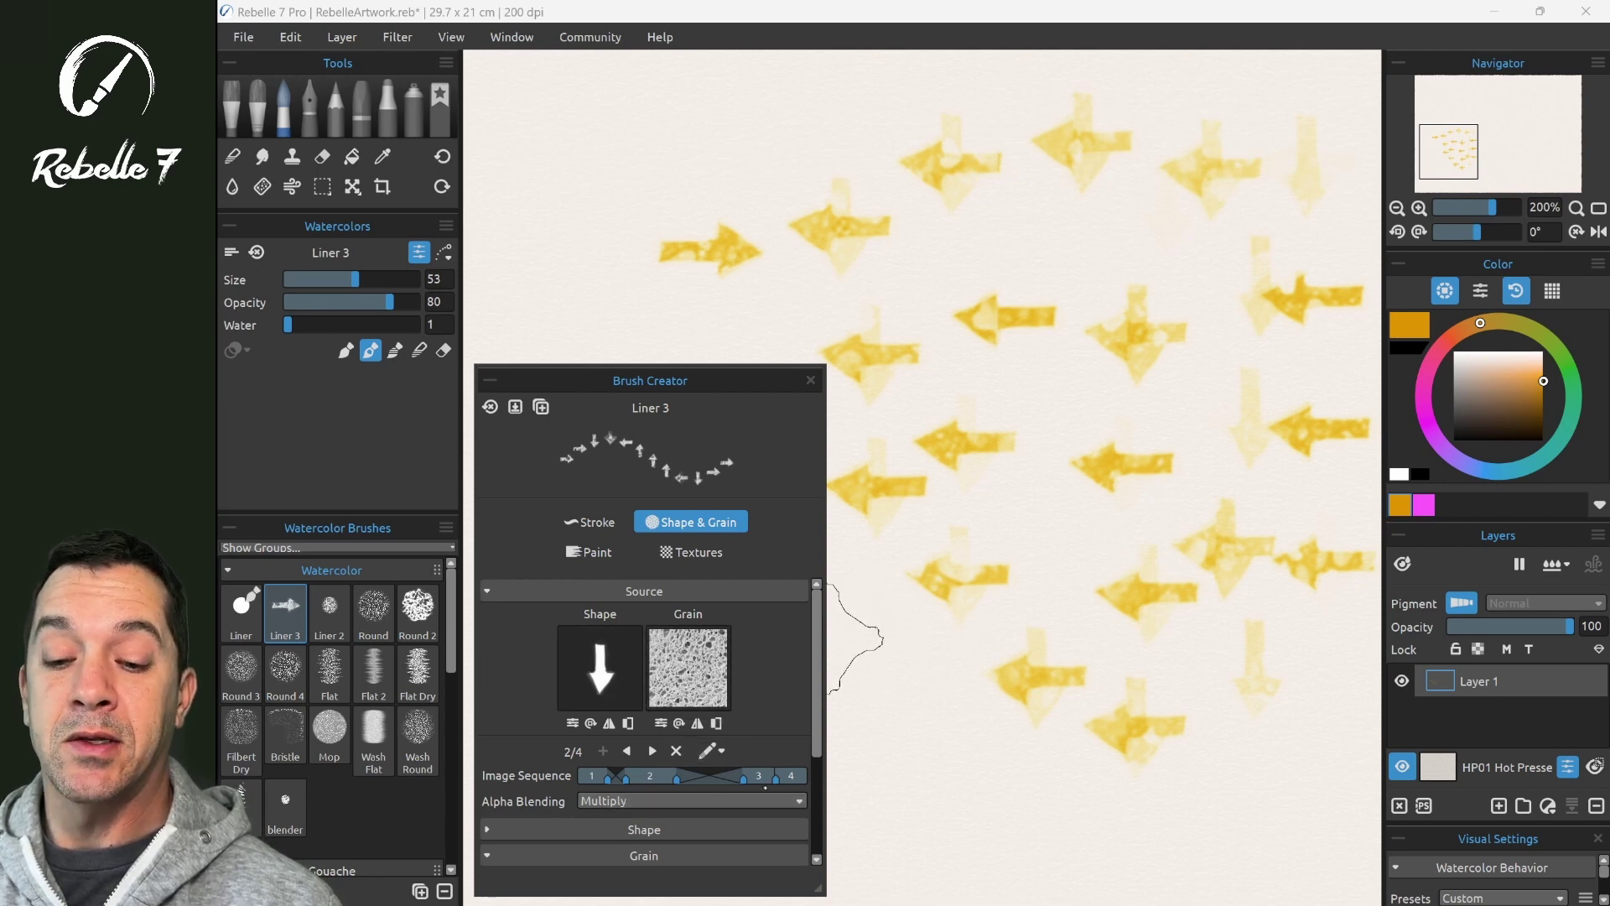
{"action": "left_click", "coordinate": [637, 801]}
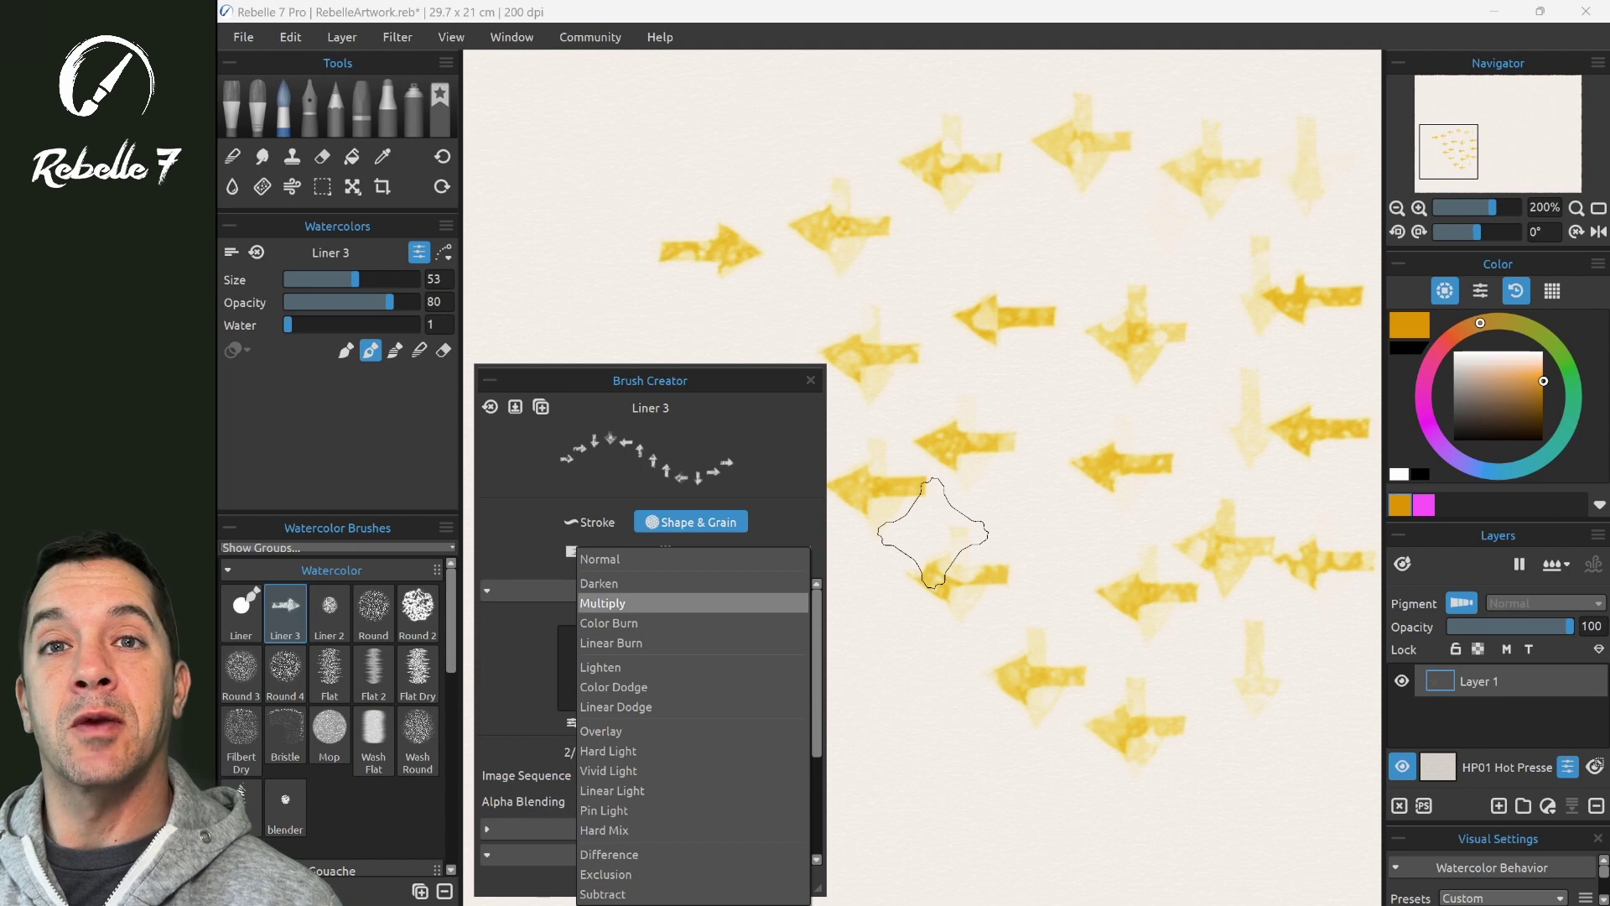
{"action": "left_click", "coordinate": [602, 603]}
Delete the extra shape and grain pairs so only the right-pointing arrow remains, and clear the canvas.
{"action": "scroll", "coordinate": [663, 696], "scroll_direction": "down", "scroll_amount": 1}
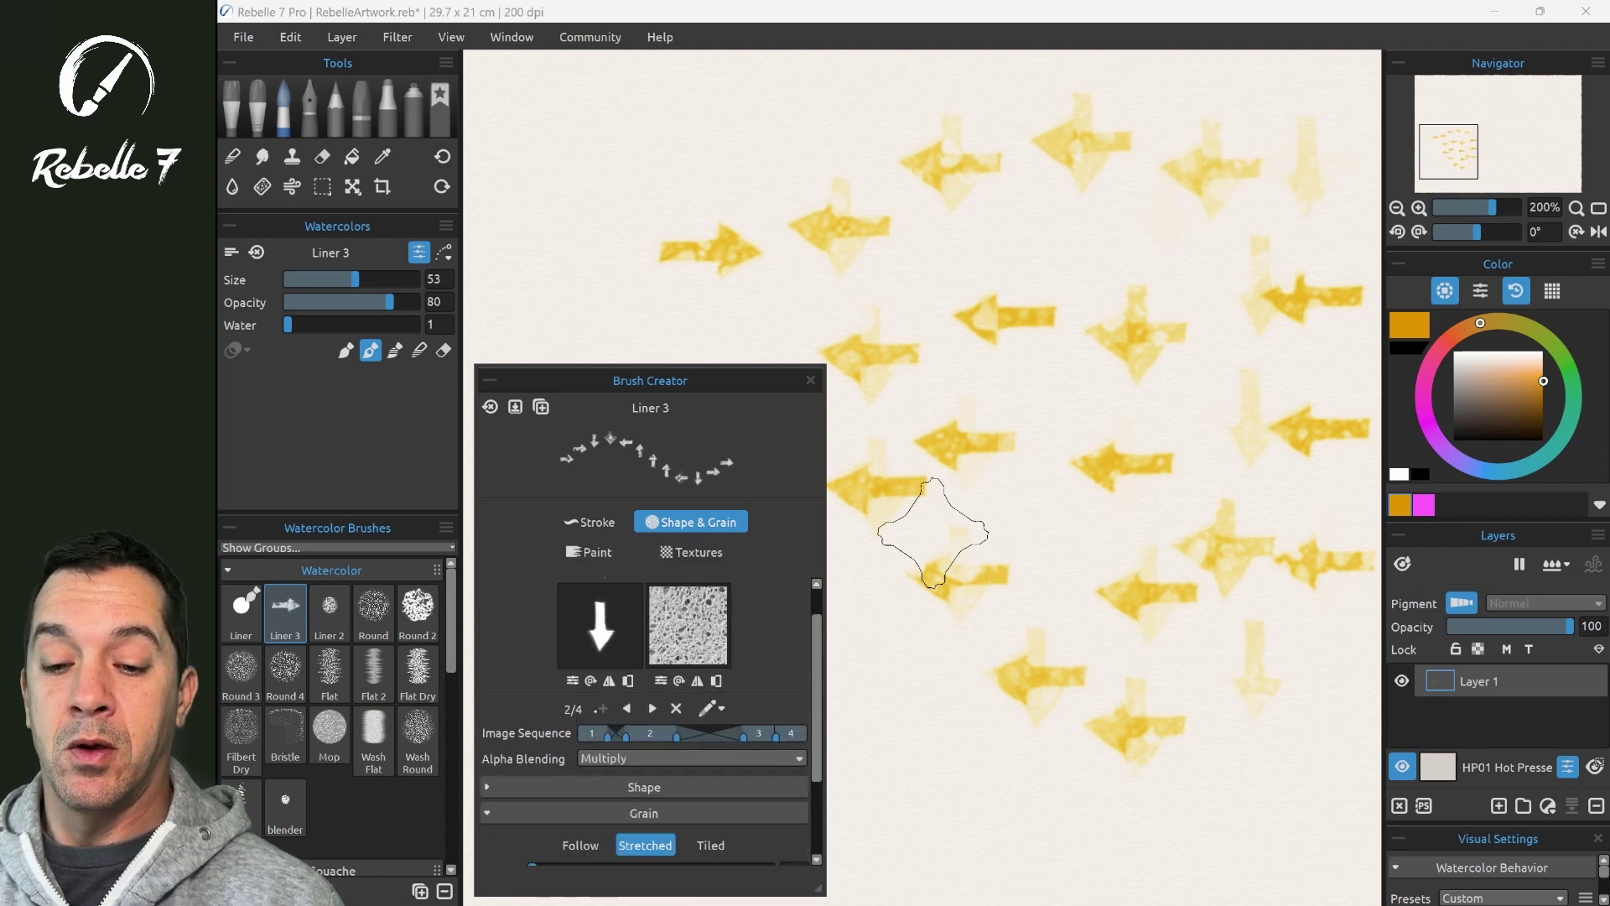
{"action": "left_click", "coordinate": [676, 710]}
{"action": "left_click", "coordinate": [676, 709]}
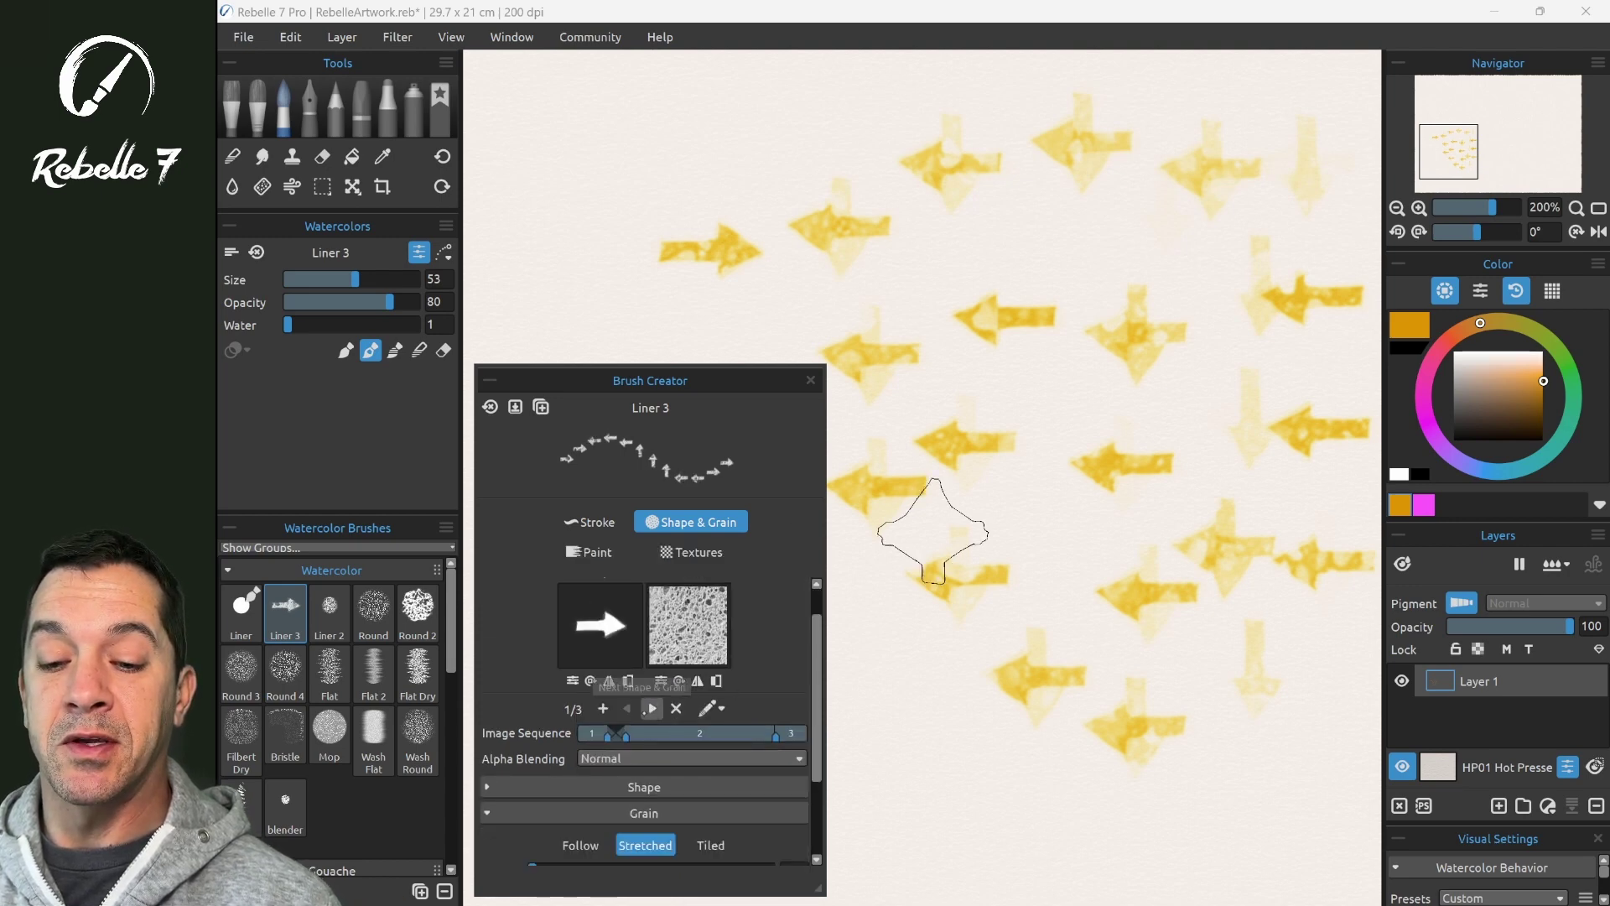
{"action": "left_click", "coordinate": [676, 710]}
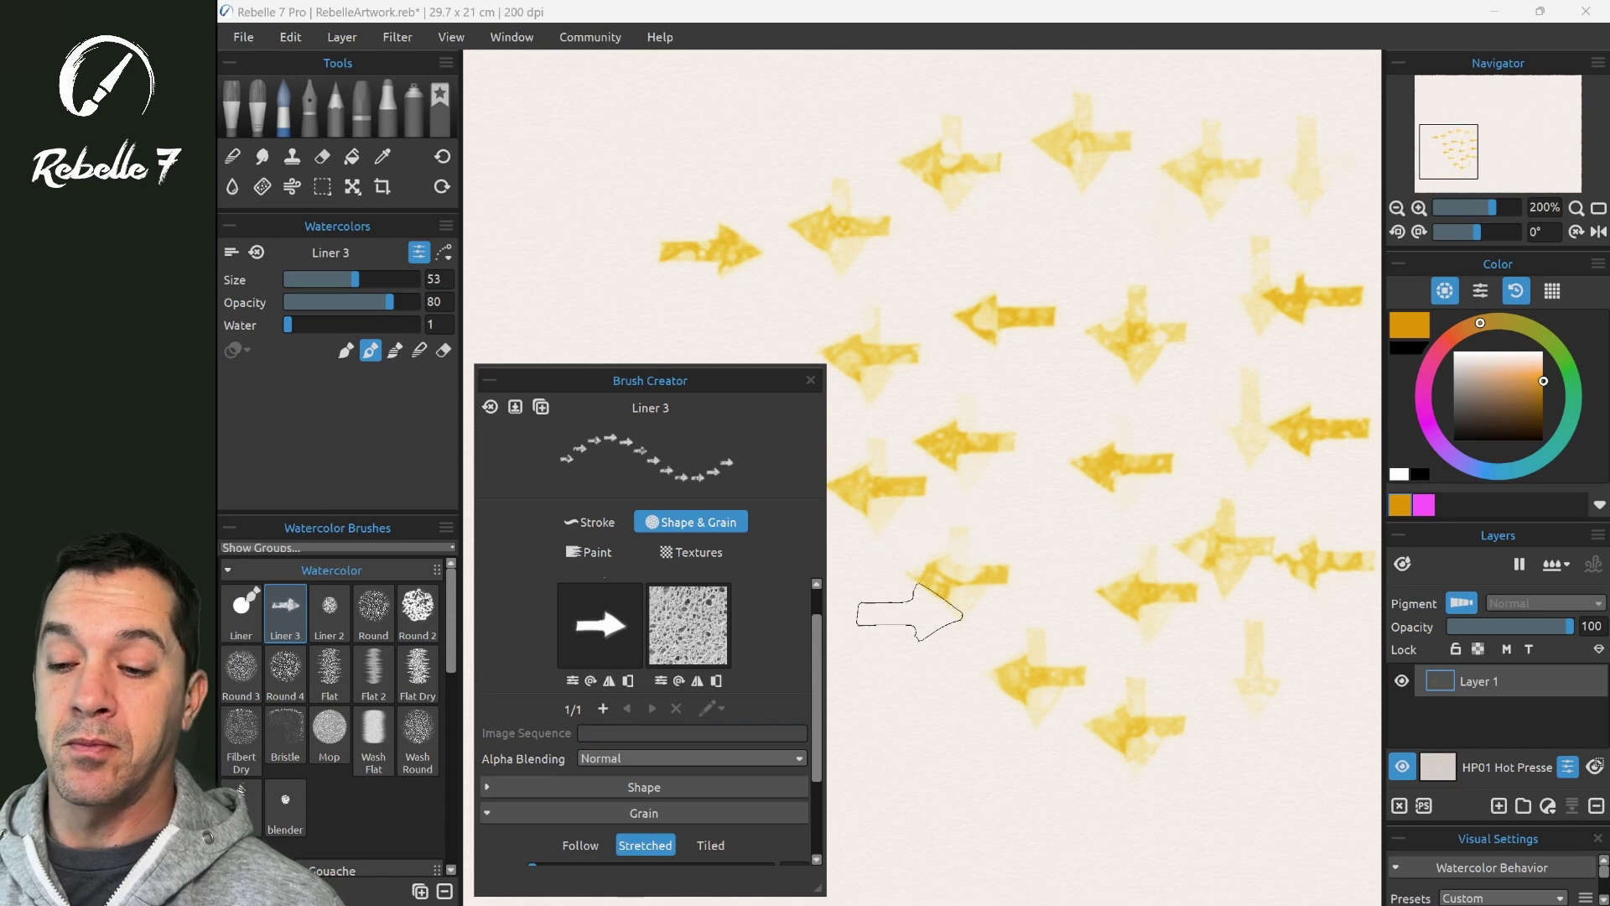
{"action": "key", "text": "Delete"}
Expand the brush's Shape settings and paint a horizontal row of right-pointing arrows above the Brush Creator.
{"action": "scroll", "coordinate": [671, 722], "scroll_direction": "down", "scroll_amount": 3}
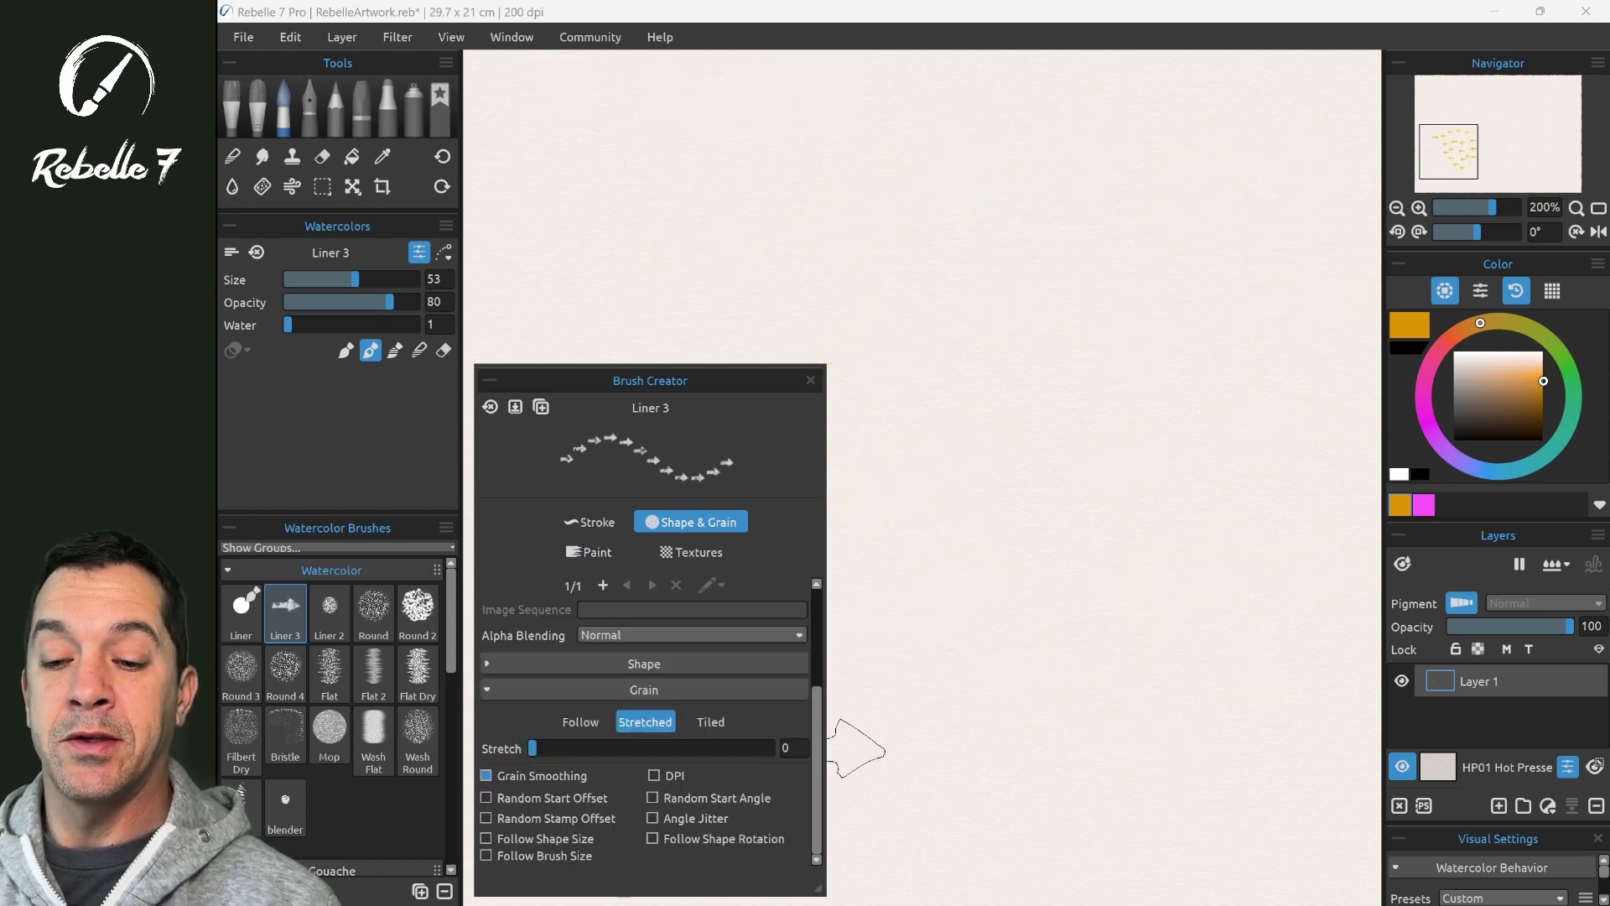
{"action": "left_click", "coordinate": [644, 663]}
{"action": "left_click_drag", "start_coordinate": [819, 693], "coordinate": [819, 709]}
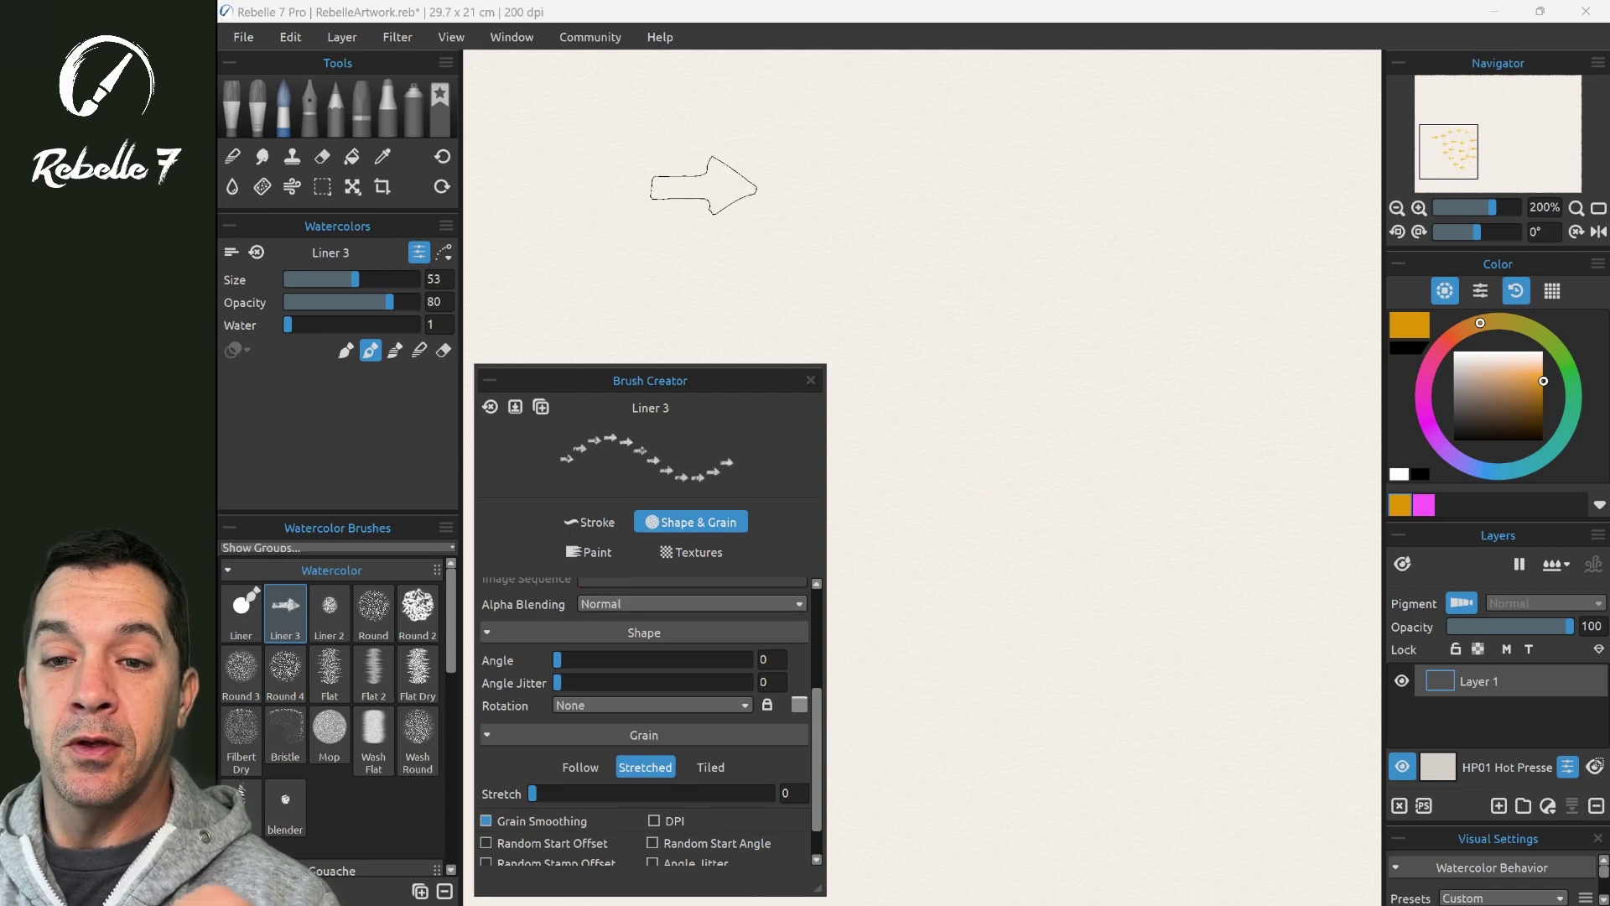
{"action": "left_click_drag", "start_coordinate": [703, 186], "coordinate": [1205, 192]}
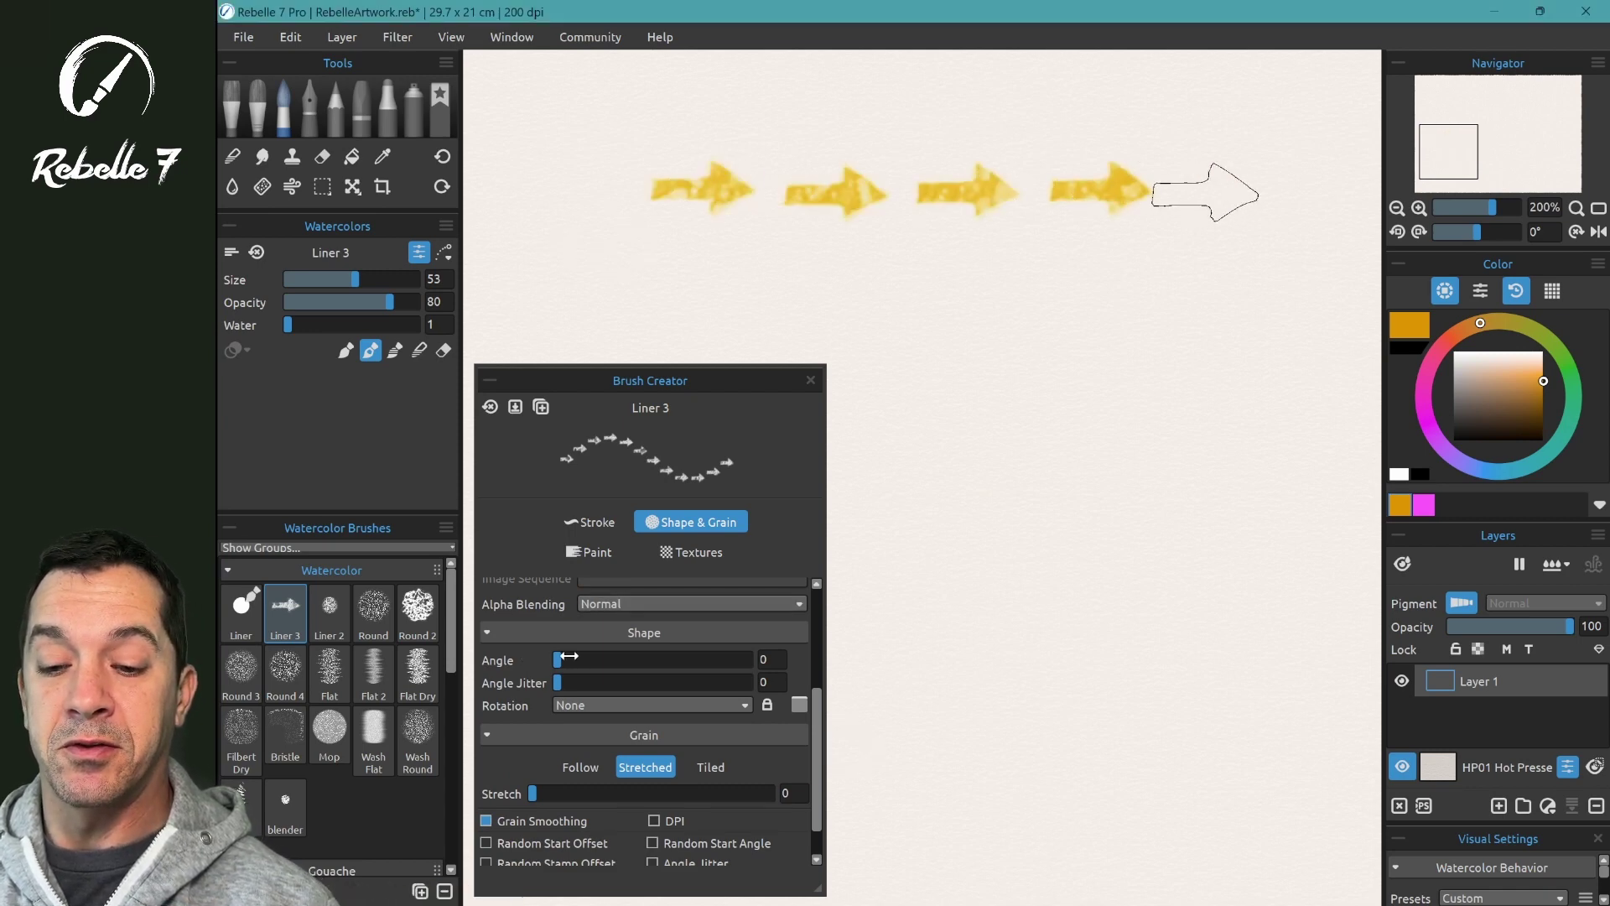
Test the shape Angle by painting a row of arrows at each of three increasing angles, including 164 and 263, and reset it to 0.
{"action": "left_click_drag", "start_coordinate": [569, 655], "coordinate": [599, 659]}
{"action": "left_click_drag", "start_coordinate": [636, 304], "coordinate": [1254, 310]}
{"action": "left_click_drag", "start_coordinate": [600, 659], "coordinate": [644, 660]}
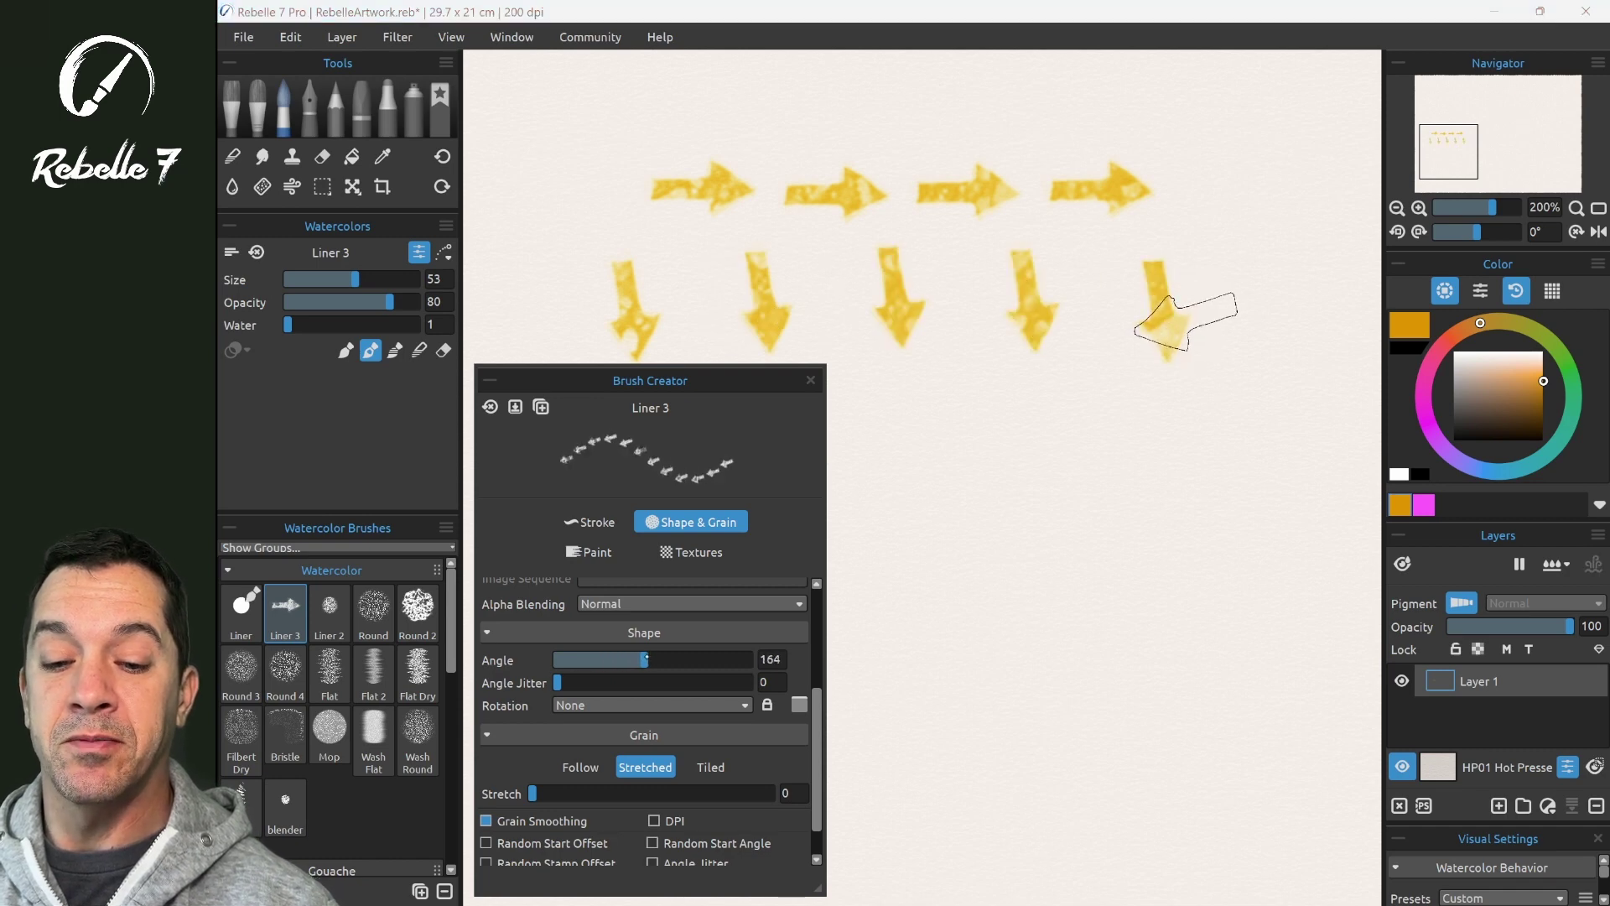
{"action": "left_click_drag", "start_coordinate": [880, 513], "coordinate": [1223, 503]}
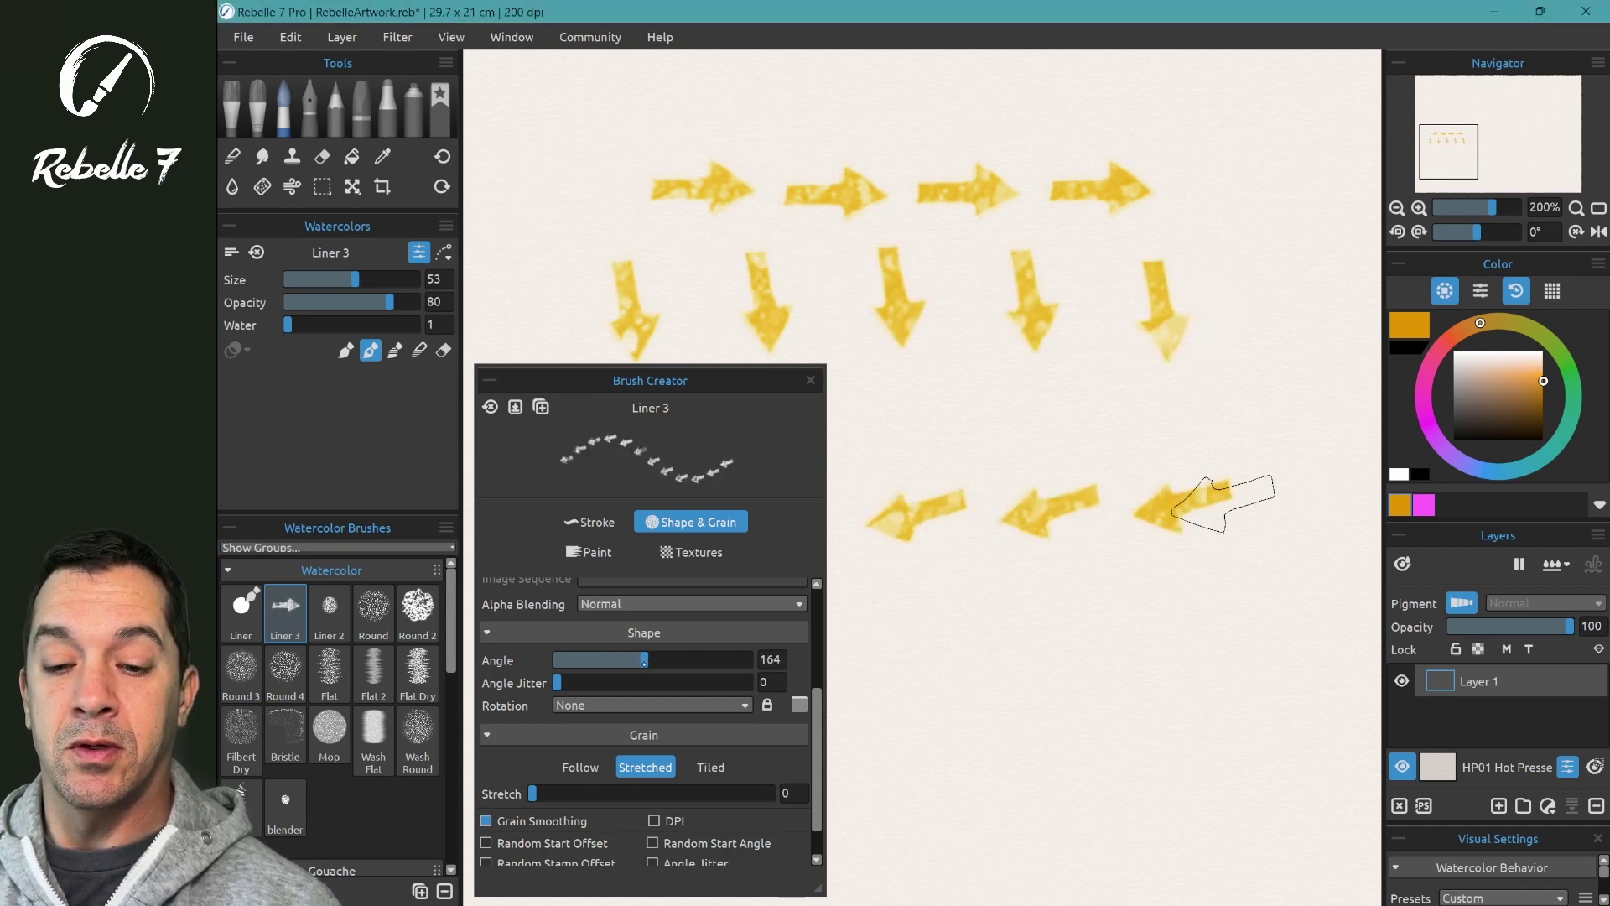
{"action": "left_click_drag", "start_coordinate": [644, 659], "coordinate": [695, 659]}
{"action": "left_click_drag", "start_coordinate": [956, 646], "coordinate": [1191, 646]}
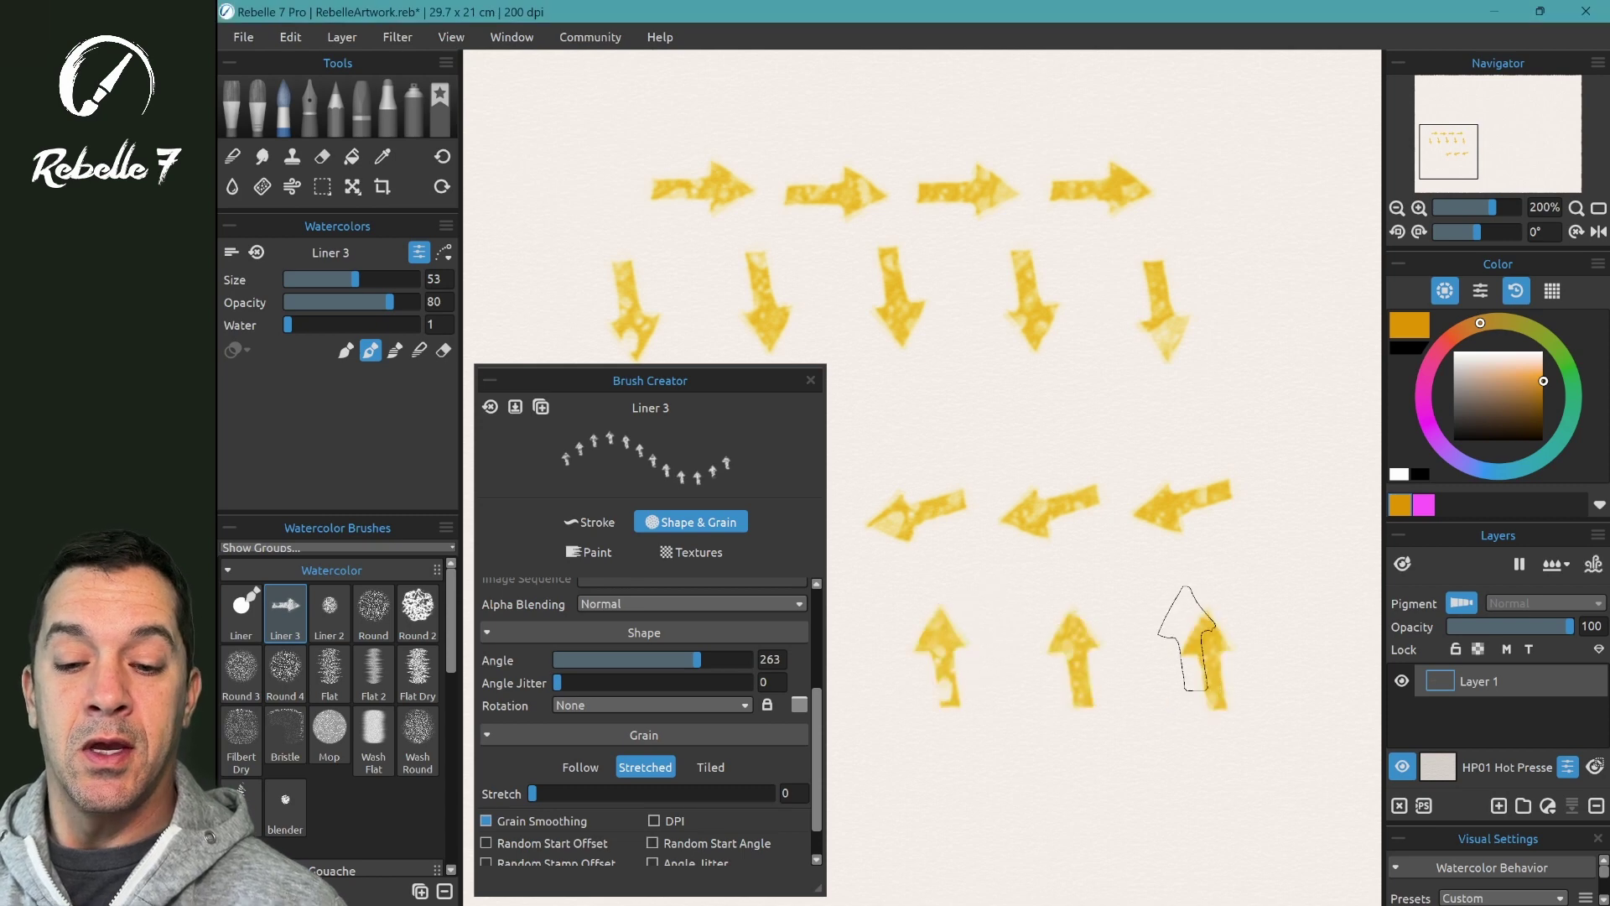
{"action": "mouse_move", "coordinate": [697, 659]}
{"action": "left_mouse_down"}
{"action": "mouse_move", "coordinate": [751, 661]}
{"action": "mouse_move", "coordinate": [577, 661]}
{"action": "mouse_move", "coordinate": [748, 661]}
{"action": "mouse_move", "coordinate": [639, 661]}
{"action": "mouse_move", "coordinate": [652, 661]}
{"action": "left_mouse_up"}
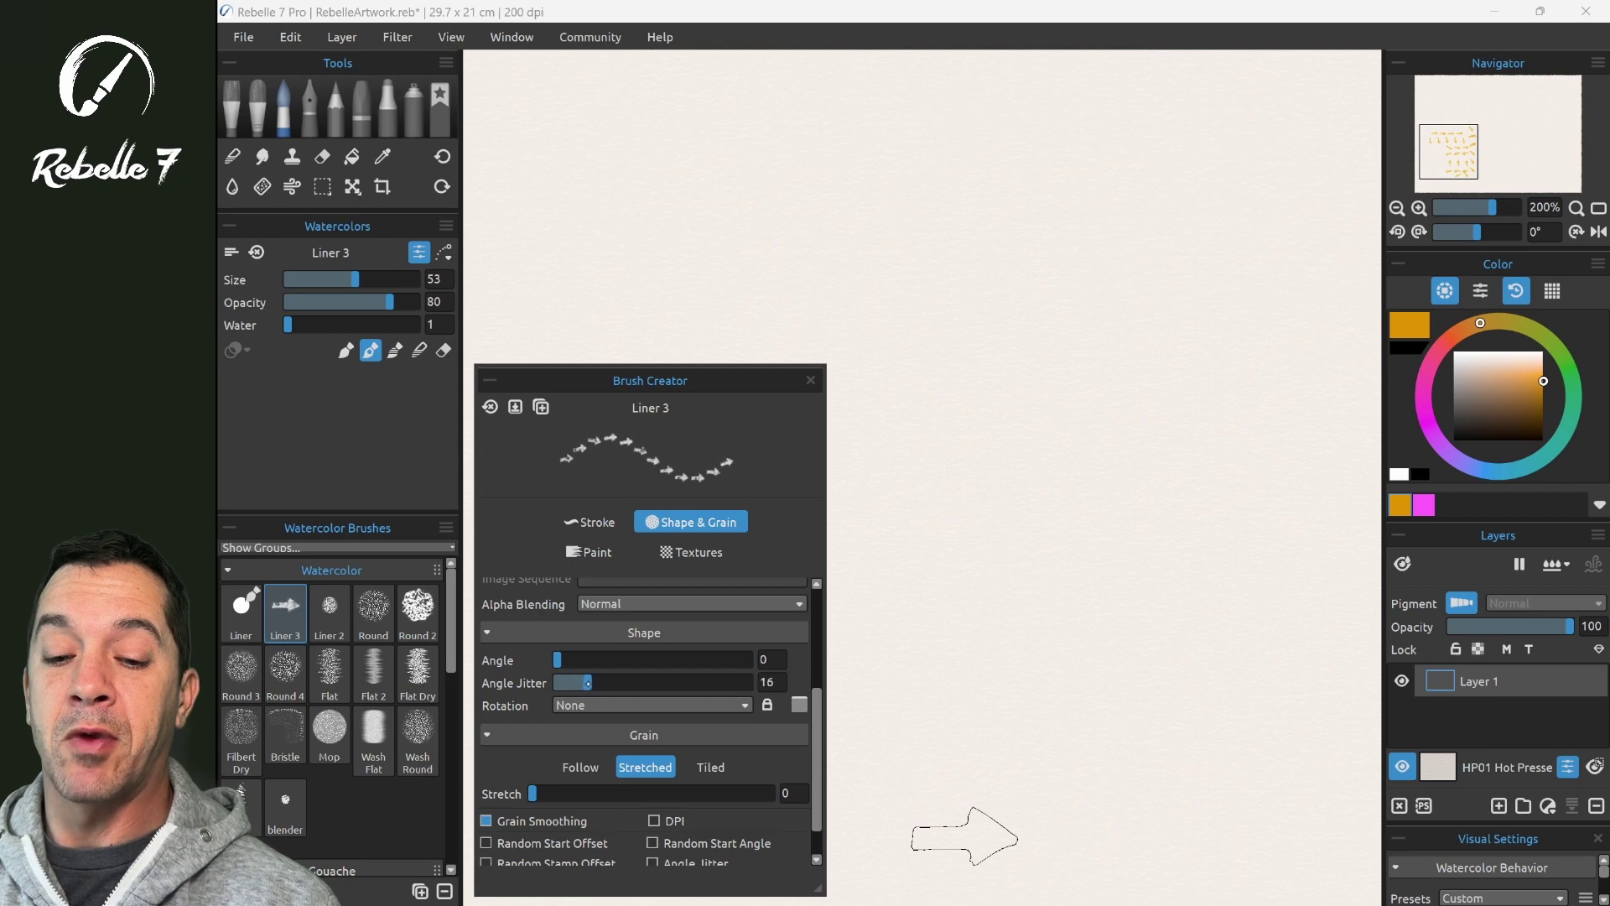
Paint one row of arrows with Angle Jitter at 22 and a second row beneath it with Angle Jitter at 51.
{"action": "mouse_move", "coordinate": [587, 683]}
{"action": "left_mouse_down"}
{"action": "mouse_move", "coordinate": [755, 683]}
{"action": "mouse_move", "coordinate": [681, 683]}
{"action": "left_mouse_up"}
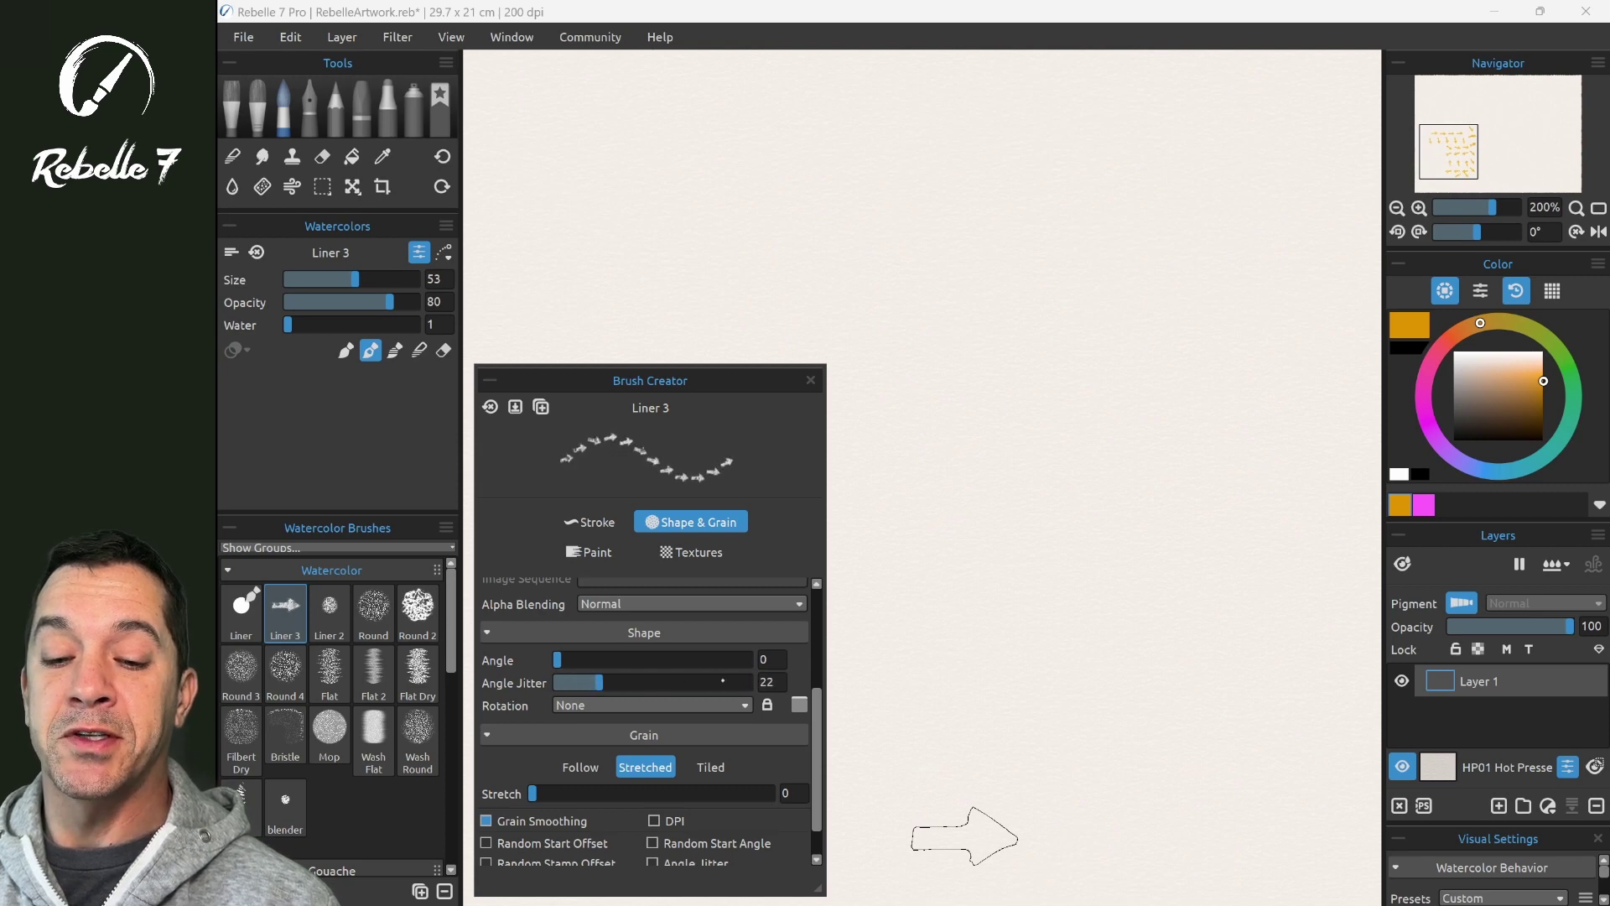
{"action": "mouse_move", "coordinate": [683, 224]}
{"action": "left_mouse_down"}
{"action": "mouse_move", "coordinate": [870, 213]}
{"action": "mouse_move", "coordinate": [1326, 231]}
{"action": "left_mouse_up"}
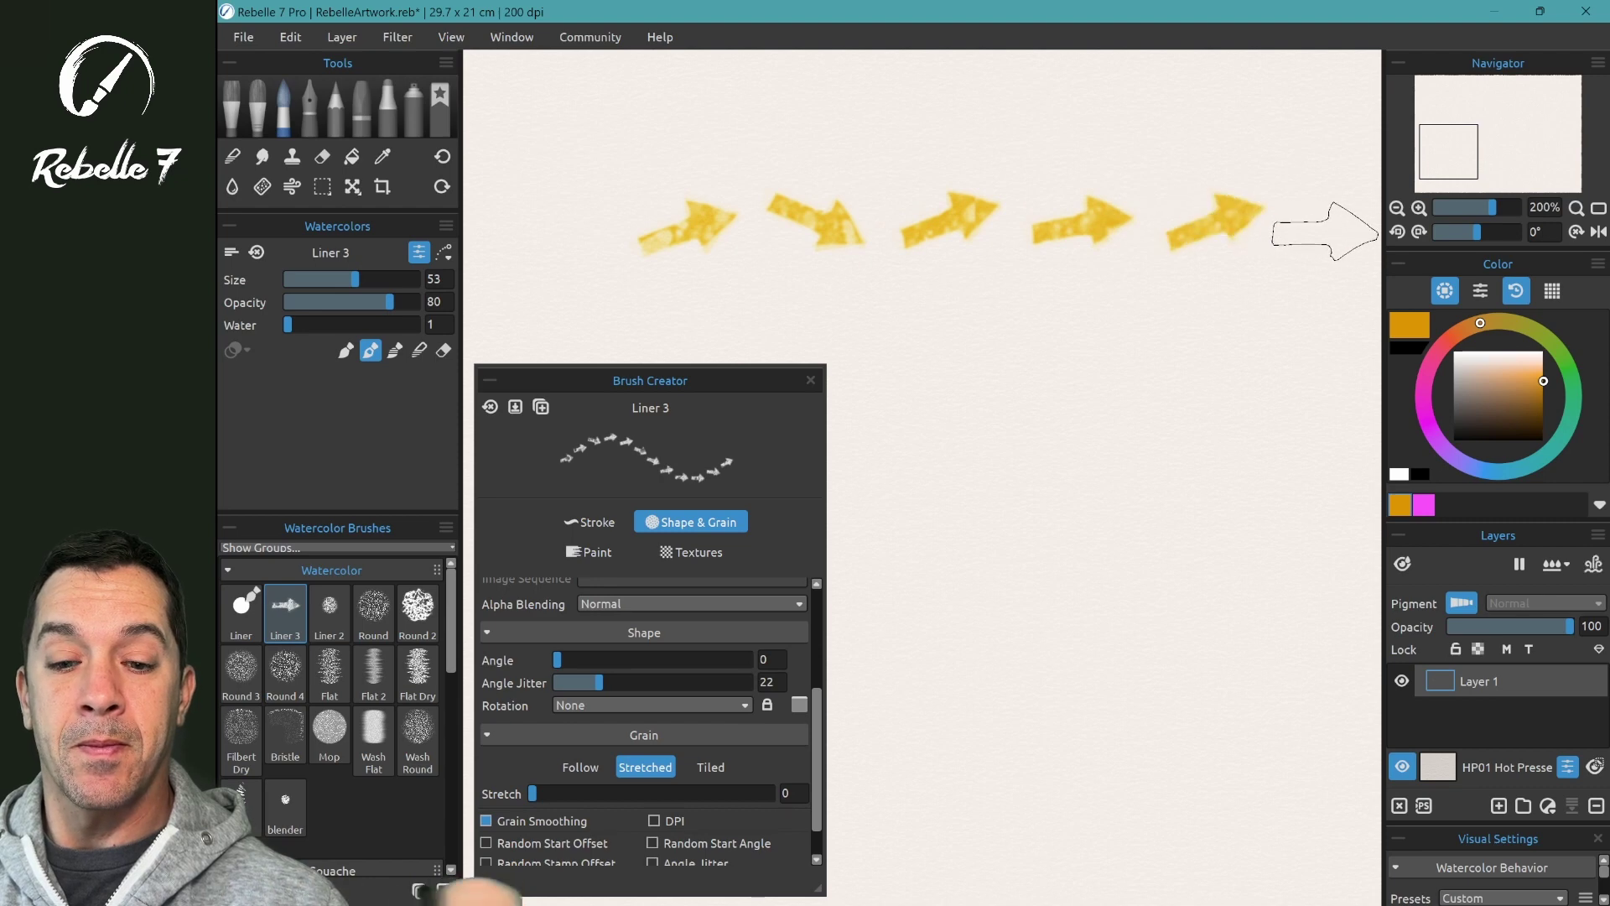
{"action": "left_click_drag", "start_coordinate": [598, 683], "coordinate": [643, 682]}
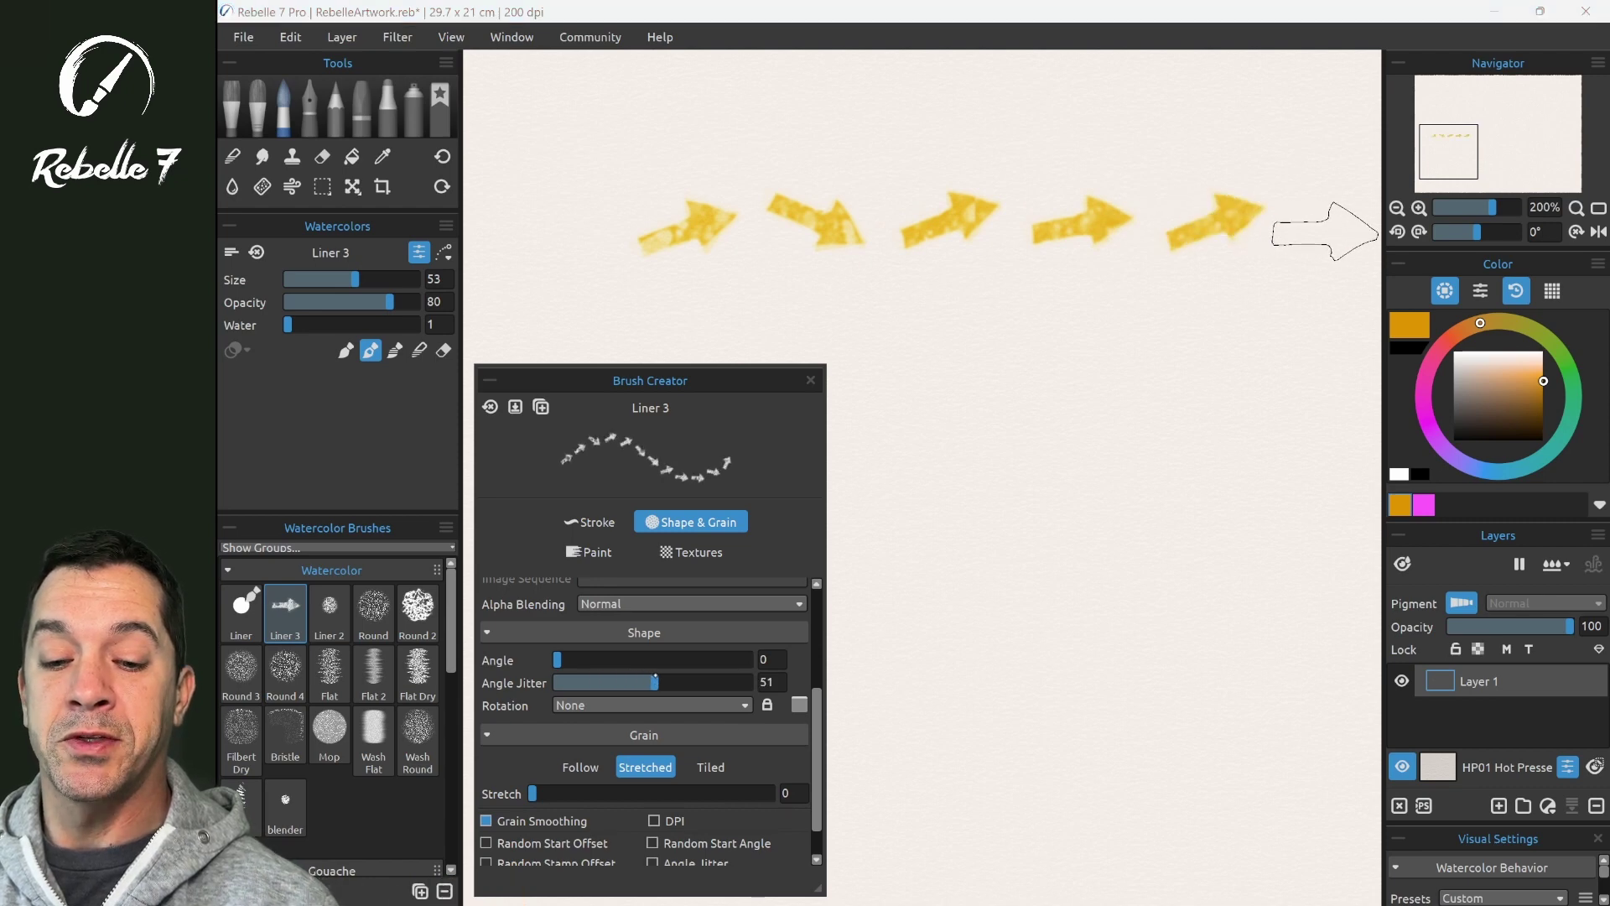
{"action": "mouse_move", "coordinate": [662, 323]}
{"action": "left_mouse_down"}
{"action": "mouse_move", "coordinate": [829, 316]}
{"action": "mouse_move", "coordinate": [999, 348]}
{"action": "mouse_move", "coordinate": [1331, 344]}
{"action": "left_mouse_up"}
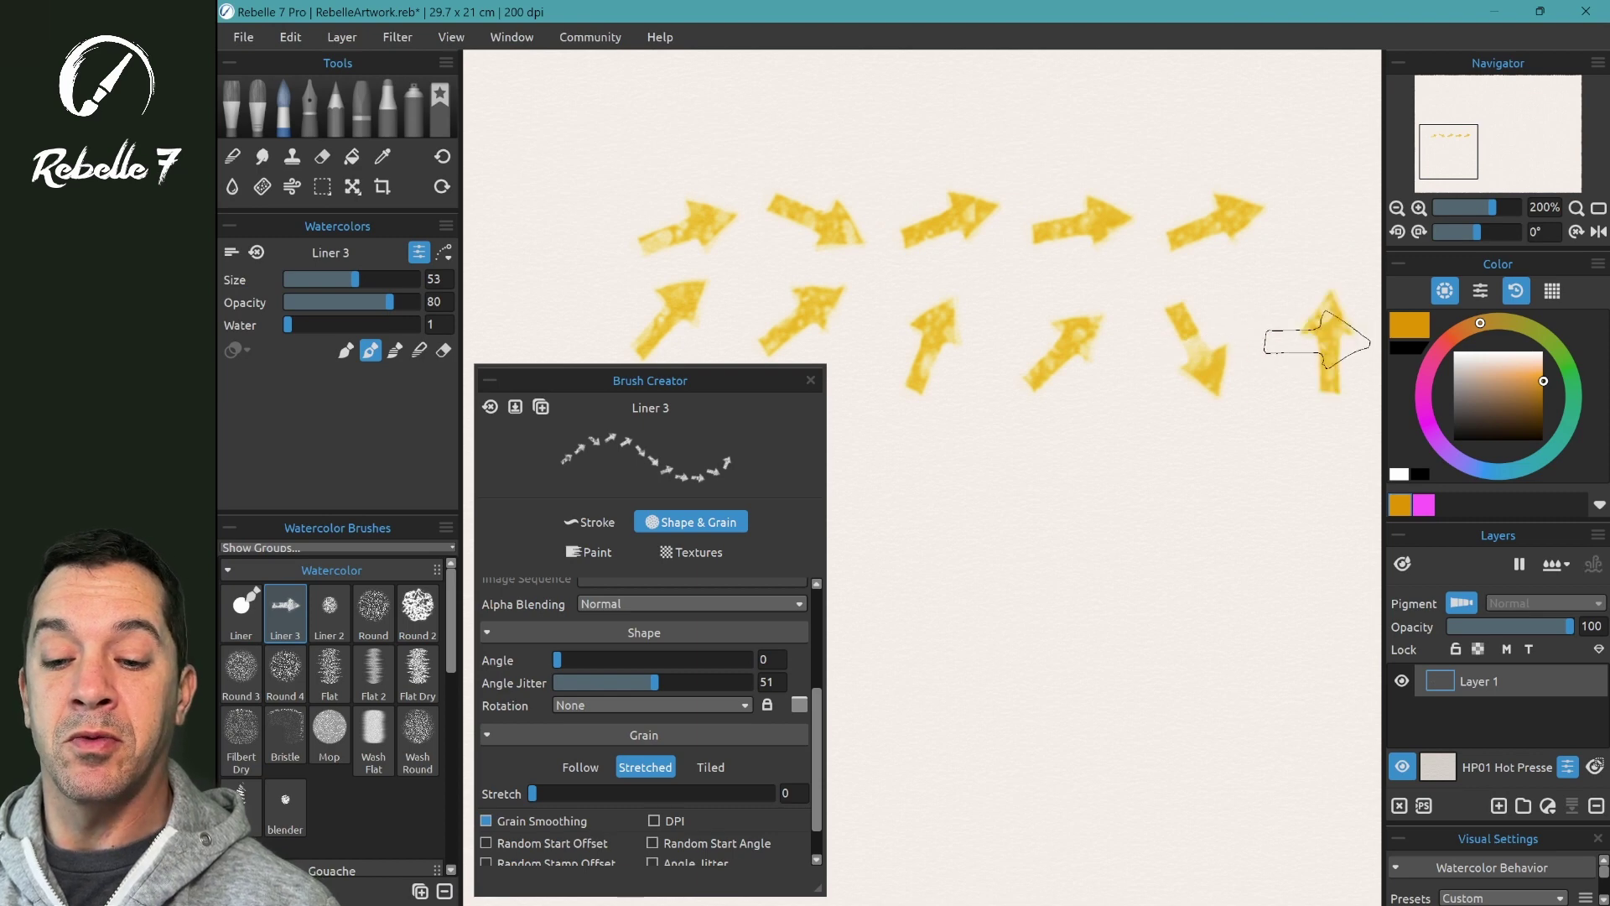
Raise Angle Jitter to 77 and then 100, scattering arrows over the remaining canvas at each setting.
{"action": "left_click_drag", "start_coordinate": [656, 683], "coordinate": [694, 683]}
{"action": "mouse_move", "coordinate": [902, 553]}
{"action": "left_mouse_down"}
{"action": "mouse_move", "coordinate": [1079, 546]}
{"action": "mouse_move", "coordinate": [1296, 579]}
{"action": "left_mouse_up"}
{"action": "mouse_move", "coordinate": [1276, 643]}
{"action": "left_mouse_down"}
{"action": "mouse_move", "coordinate": [1040, 705]}
{"action": "mouse_move", "coordinate": [953, 707]}
{"action": "mouse_move", "coordinate": [888, 682]}
{"action": "mouse_move", "coordinate": [907, 640]}
{"action": "mouse_move", "coordinate": [998, 617]}
{"action": "mouse_move", "coordinate": [1176, 609]}
{"action": "left_mouse_up"}
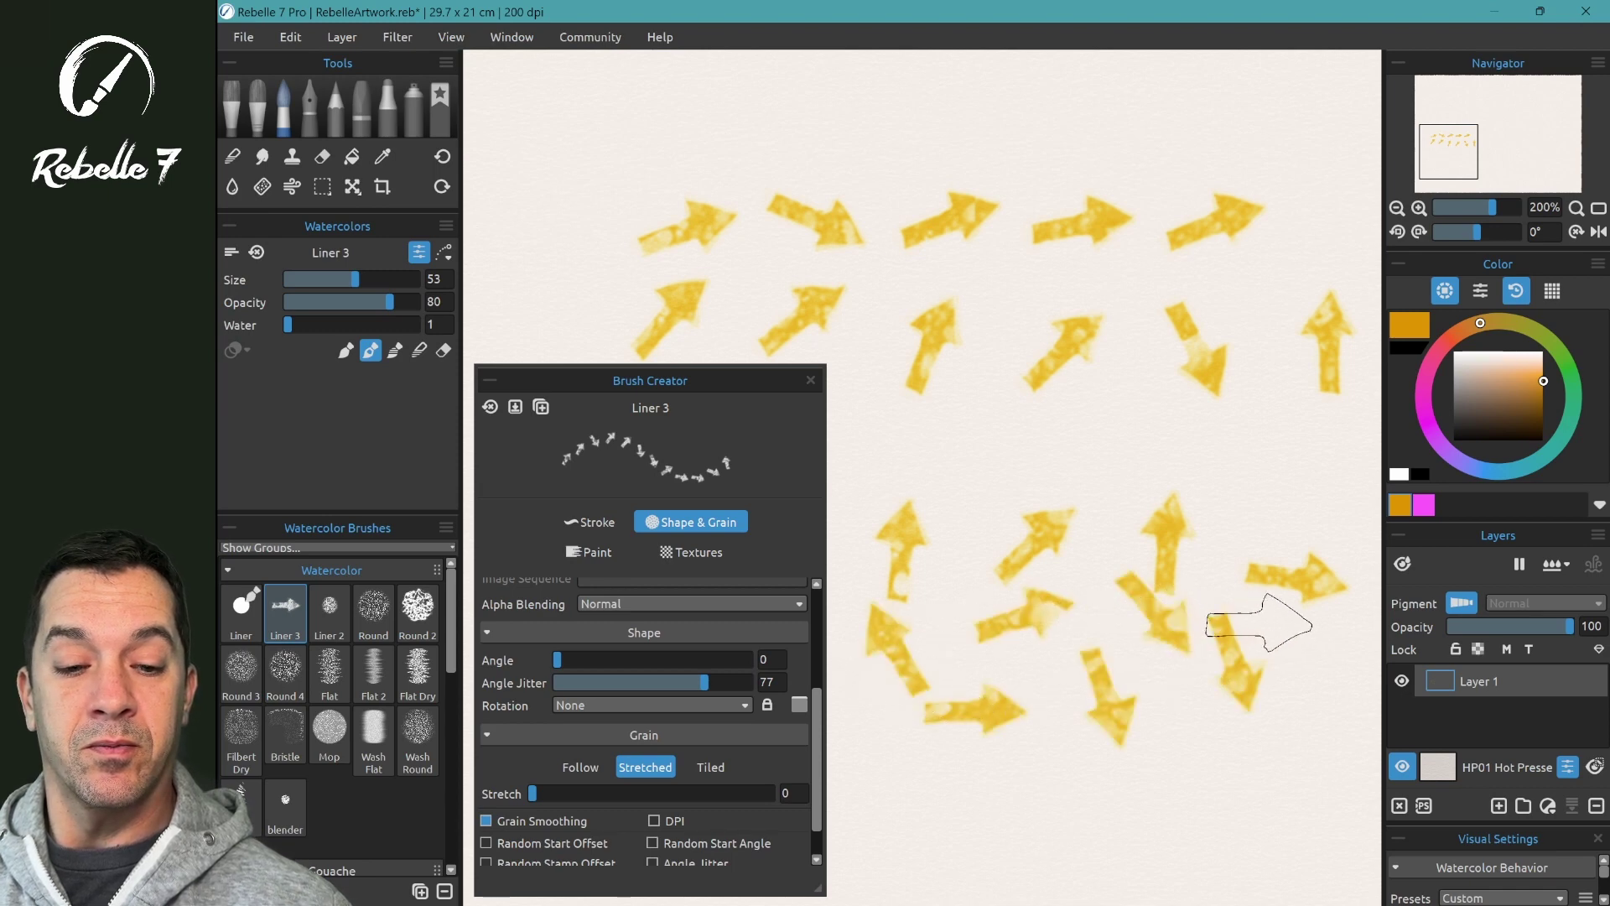
{"action": "mouse_move", "coordinate": [880, 795]}
{"action": "left_mouse_down"}
{"action": "mouse_move", "coordinate": [1199, 799]}
{"action": "mouse_move", "coordinate": [1329, 751]}
{"action": "mouse_move", "coordinate": [1264, 501]}
{"action": "mouse_move", "coordinate": [1183, 414]}
{"action": "mouse_move", "coordinate": [1021, 401]}
{"action": "mouse_move", "coordinate": [934, 428]}
{"action": "mouse_move", "coordinate": [884, 420]}
{"action": "mouse_move", "coordinate": [879, 315]}
{"action": "mouse_move", "coordinate": [839, 178]}
{"action": "mouse_move", "coordinate": [894, 123]}
{"action": "mouse_move", "coordinate": [1037, 119]}
{"action": "left_mouse_up"}
{"action": "mouse_move", "coordinate": [1018, 165]}
{"action": "left_mouse_down"}
{"action": "mouse_move", "coordinate": [592, 163]}
{"action": "mouse_move", "coordinate": [541, 230]}
{"action": "mouse_move", "coordinate": [584, 299]}
{"action": "mouse_move", "coordinate": [738, 297]}
{"action": "mouse_move", "coordinate": [1249, 154]}
{"action": "mouse_move", "coordinate": [1276, 291]}
{"action": "left_mouse_up"}
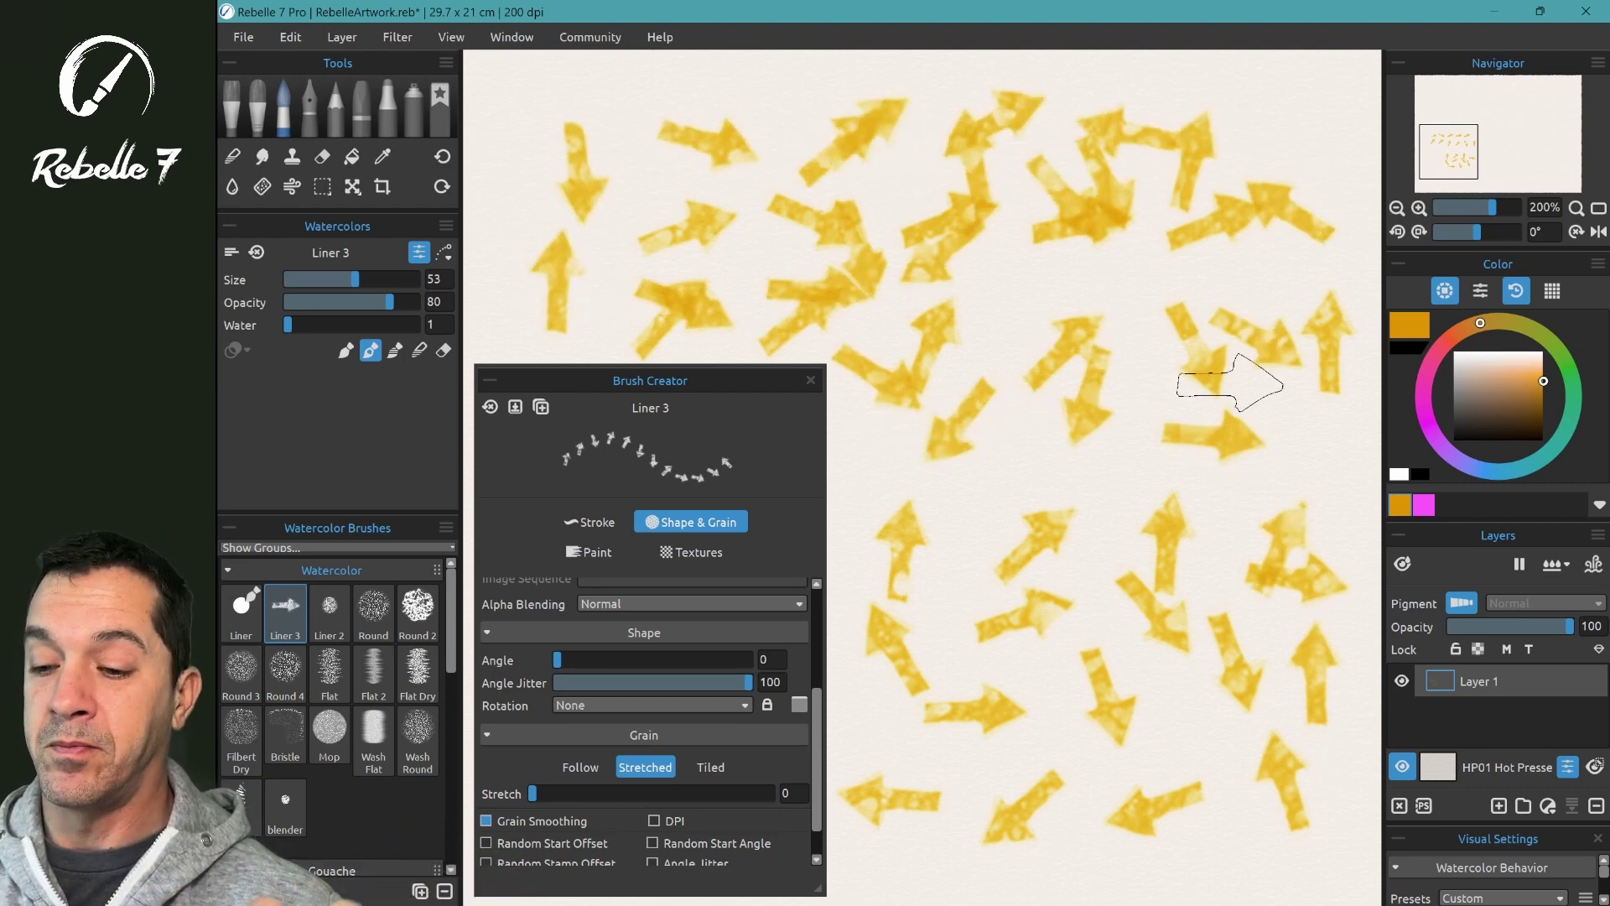
Set the brush shape's Rotation to Follow Trajectory and clear the canvas.
{"action": "left_click", "coordinate": [592, 705]}
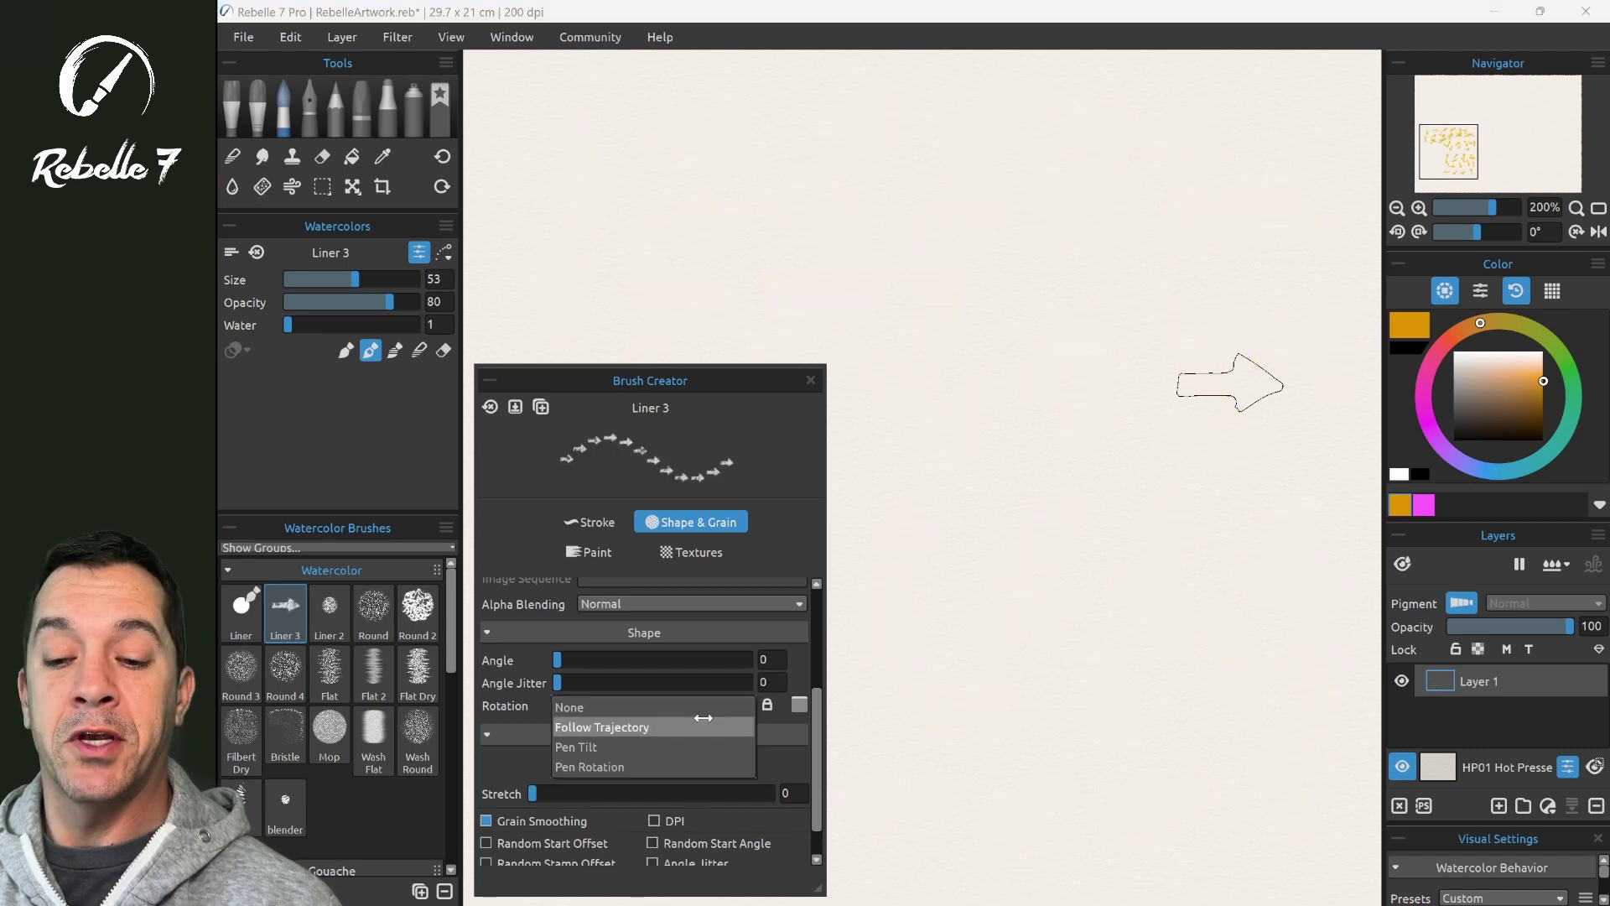
{"action": "left_click", "coordinate": [638, 726]}
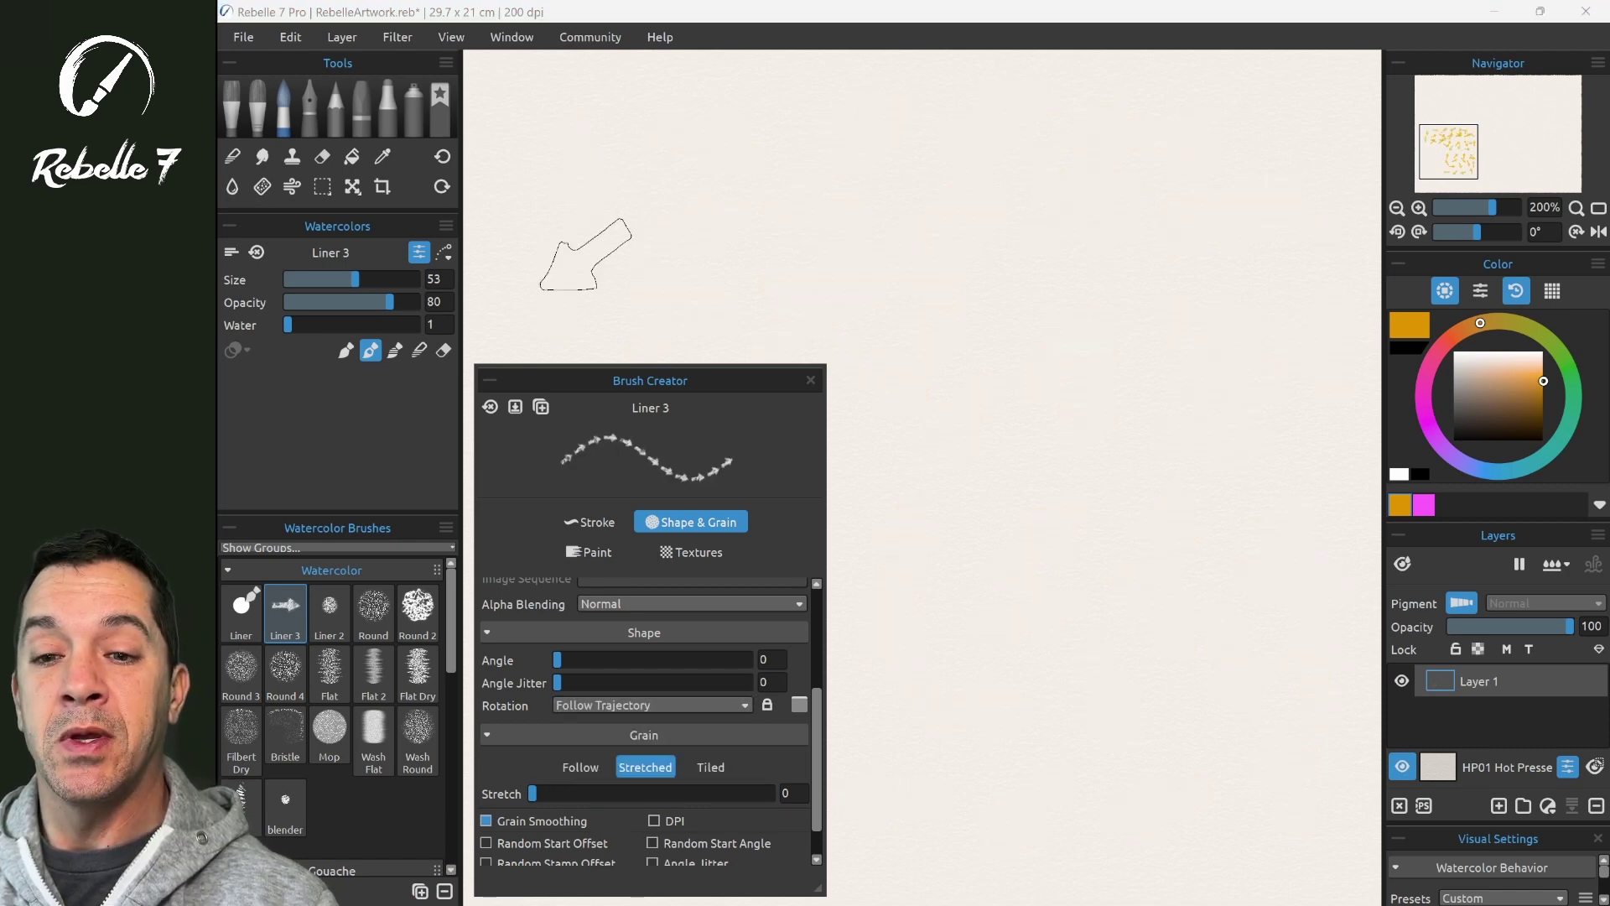
{"action": "key", "text": "Delete"}
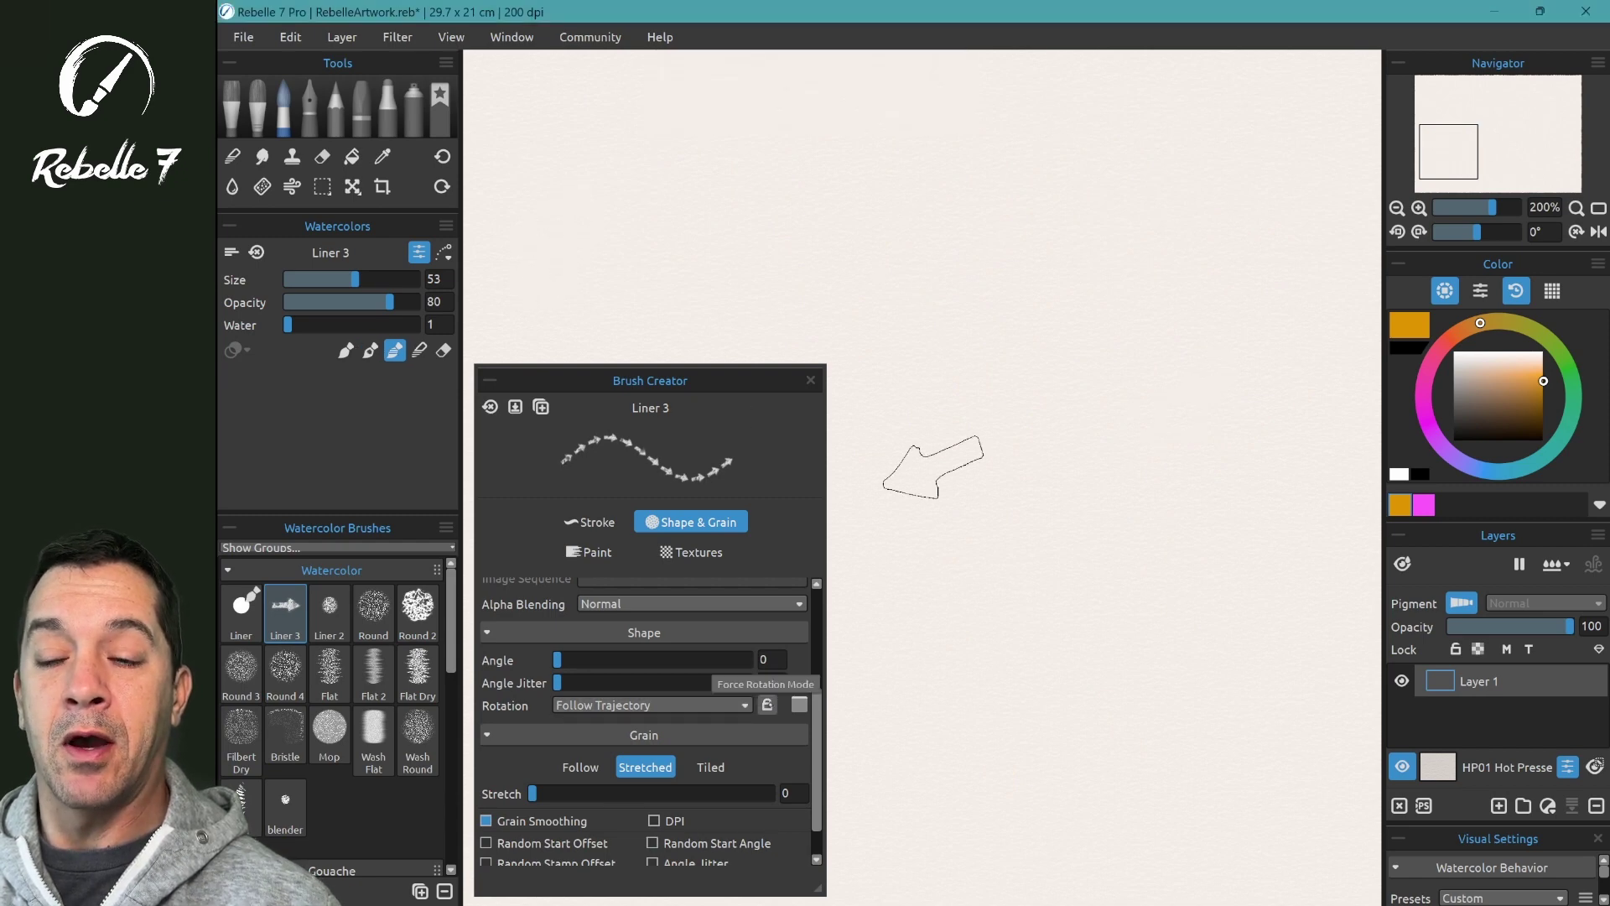
Check the Tools preferences for the option that always uses Pen Tilt / Rotation instead of Follow Trajectory.
{"action": "left_click", "coordinate": [292, 37]}
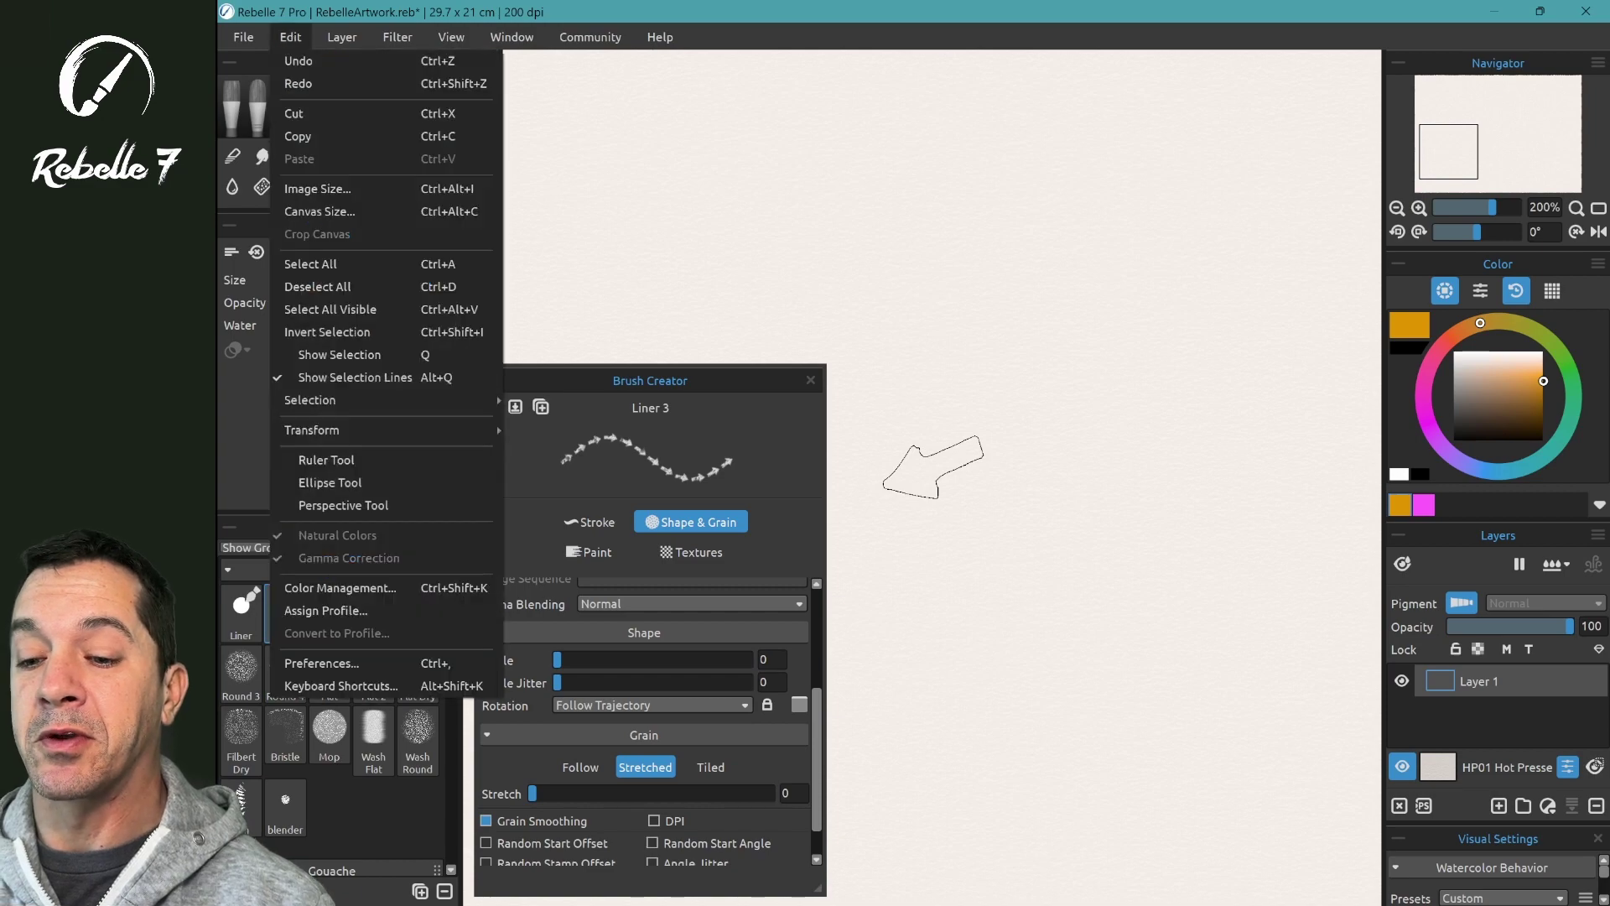
{"action": "left_click", "coordinate": [336, 662]}
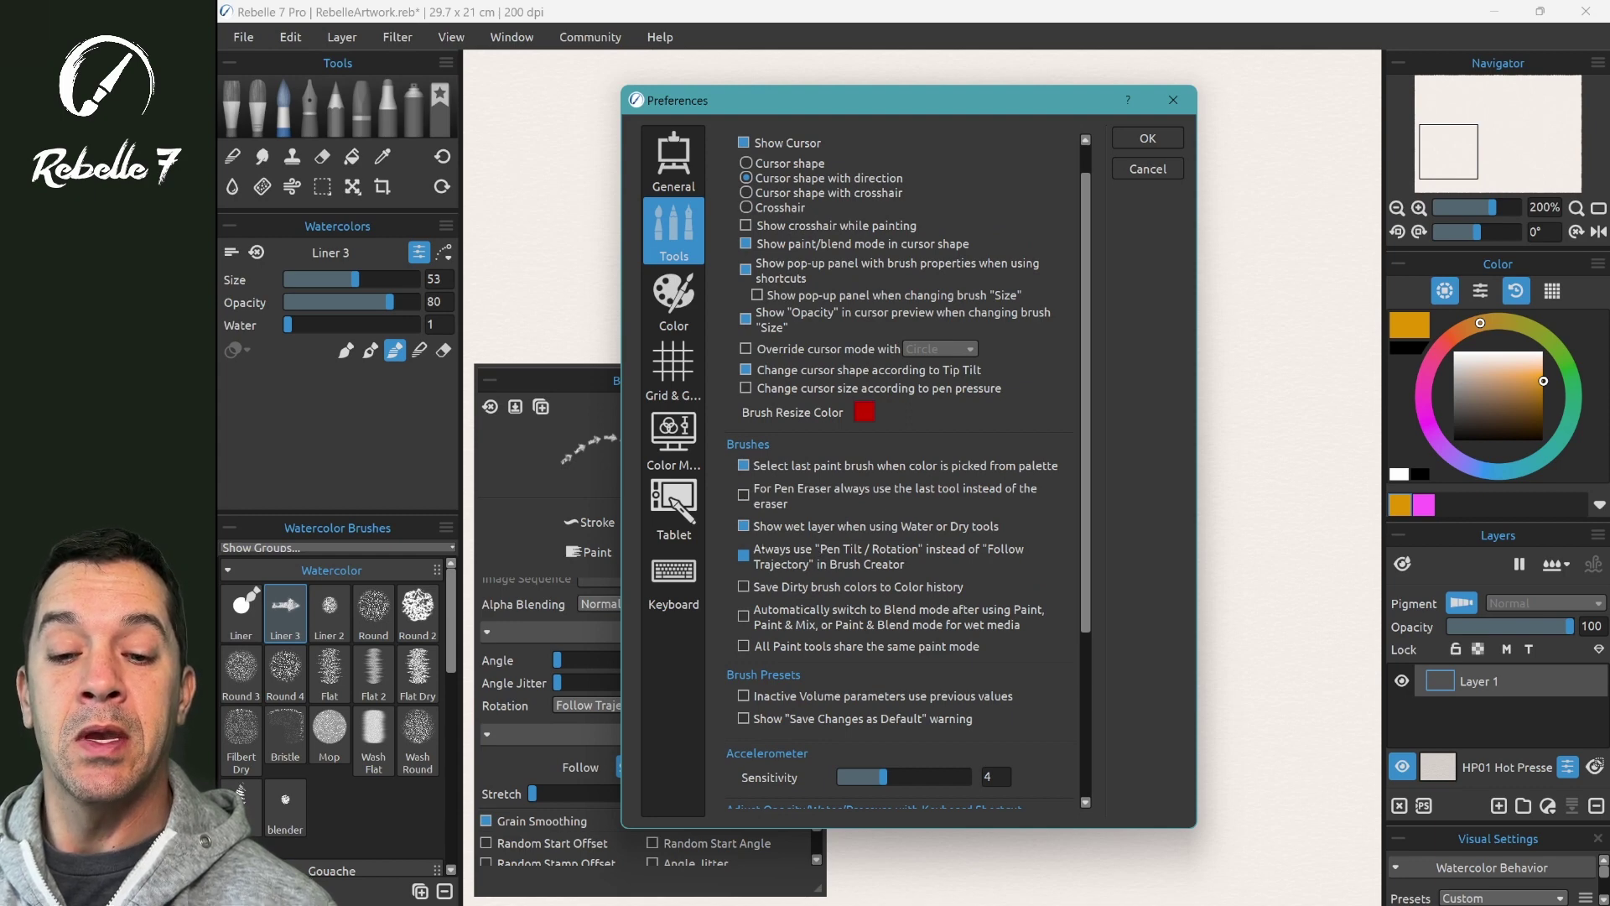
{"action": "left_click", "coordinate": [1147, 139]}
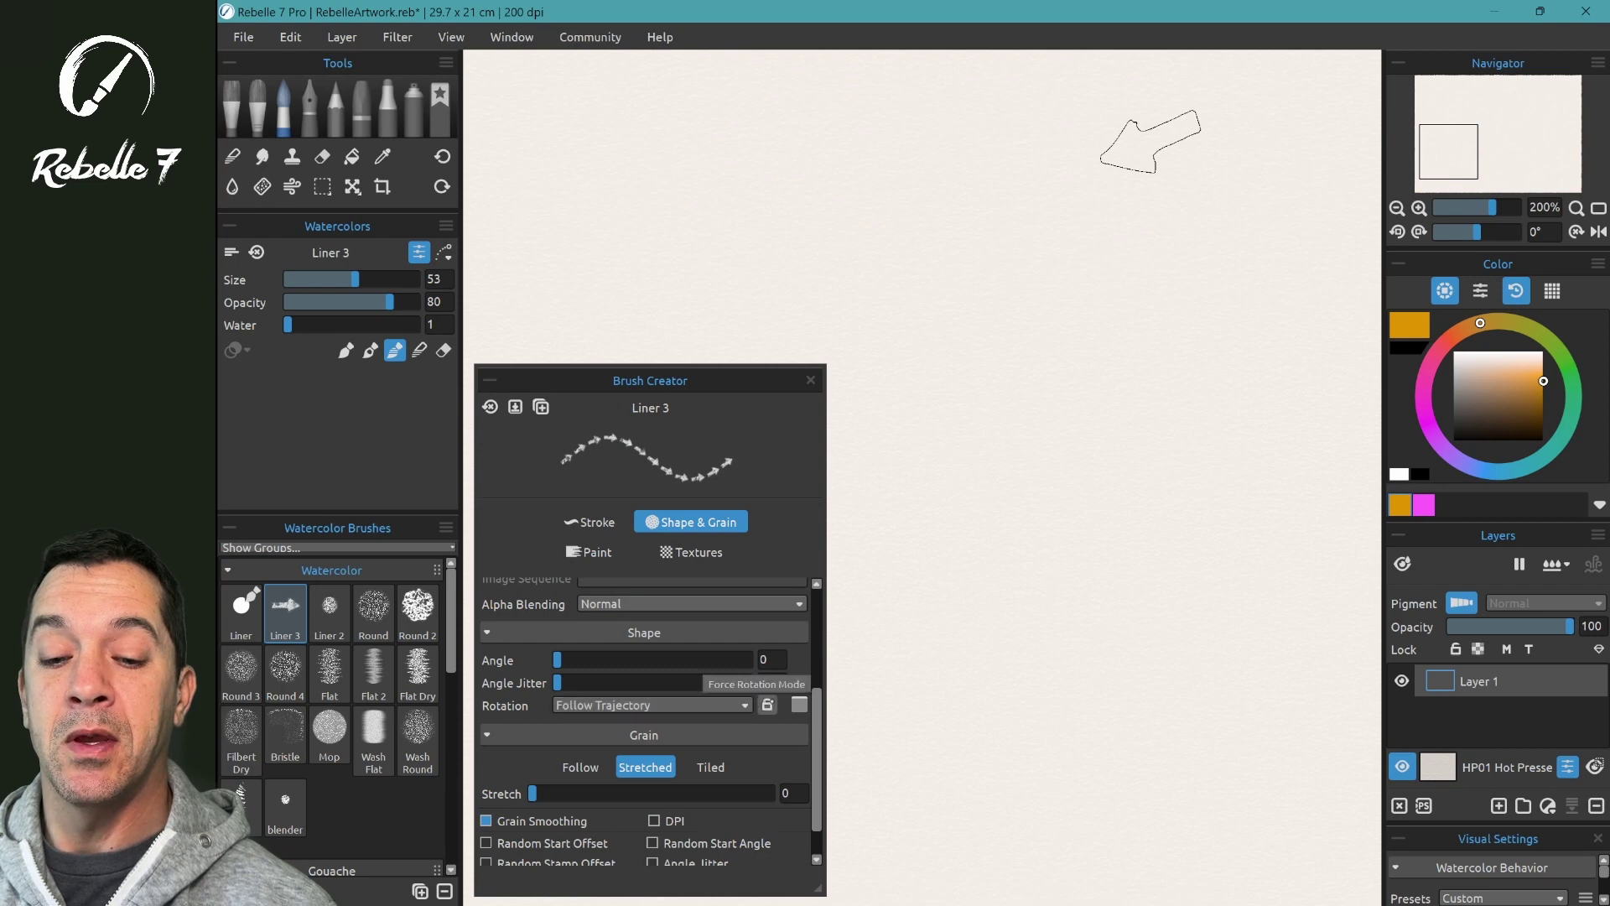
Enable Force Rotation Mode for Follow Trajectory, test it with large looping strokes of arrows, and clear the canvas.
{"action": "left_click", "coordinate": [767, 704]}
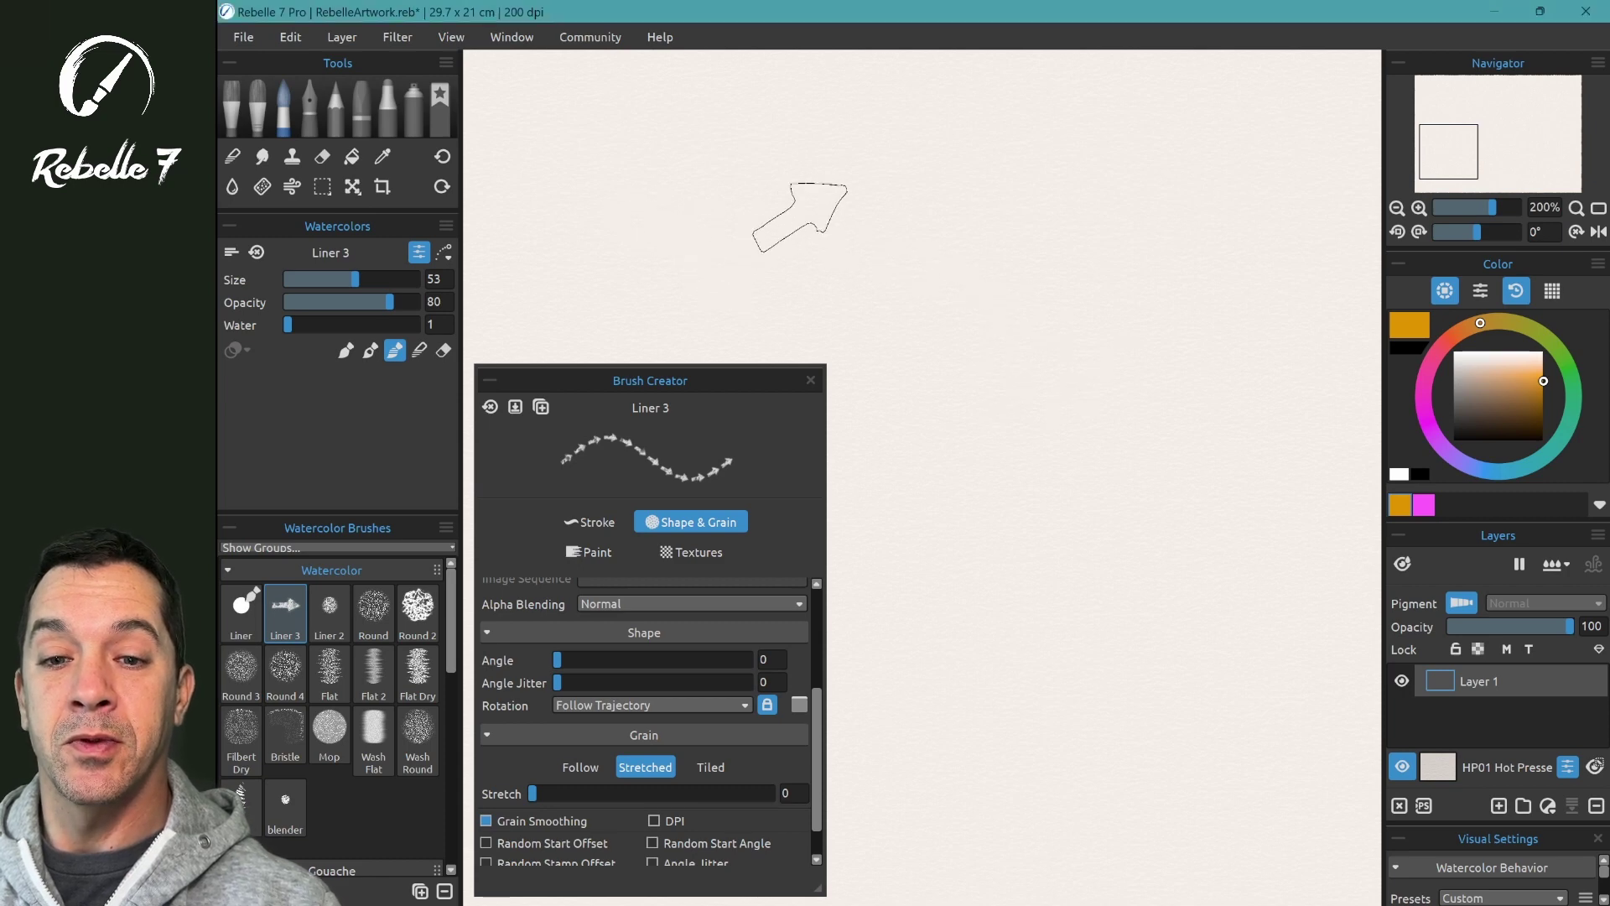
{"action": "mouse_move", "coordinate": [1015, 247]}
{"action": "left_mouse_down"}
{"action": "mouse_move", "coordinate": [1053, 319]}
{"action": "mouse_move", "coordinate": [981, 472]}
{"action": "mouse_move", "coordinate": [976, 552]}
{"action": "mouse_move", "coordinate": [997, 617]}
{"action": "mouse_move", "coordinate": [1042, 656]}
{"action": "mouse_move", "coordinate": [1111, 665]}
{"action": "mouse_move", "coordinate": [1228, 631]}
{"action": "mouse_move", "coordinate": [1313, 545]}
{"action": "mouse_move", "coordinate": [1331, 489]}
{"action": "mouse_move", "coordinate": [1332, 340]}
{"action": "mouse_move", "coordinate": [1287, 197]}
{"action": "left_mouse_up"}
{"action": "mouse_move", "coordinate": [1191, 172]}
{"action": "left_mouse_down"}
{"action": "mouse_move", "coordinate": [955, 165]}
{"action": "mouse_move", "coordinate": [821, 236]}
{"action": "mouse_move", "coordinate": [792, 301]}
{"action": "mouse_move", "coordinate": [806, 419]}
{"action": "mouse_move", "coordinate": [884, 621]}
{"action": "mouse_move", "coordinate": [887, 767]}
{"action": "mouse_move", "coordinate": [930, 812]}
{"action": "mouse_move", "coordinate": [1099, 813]}
{"action": "left_mouse_up"}
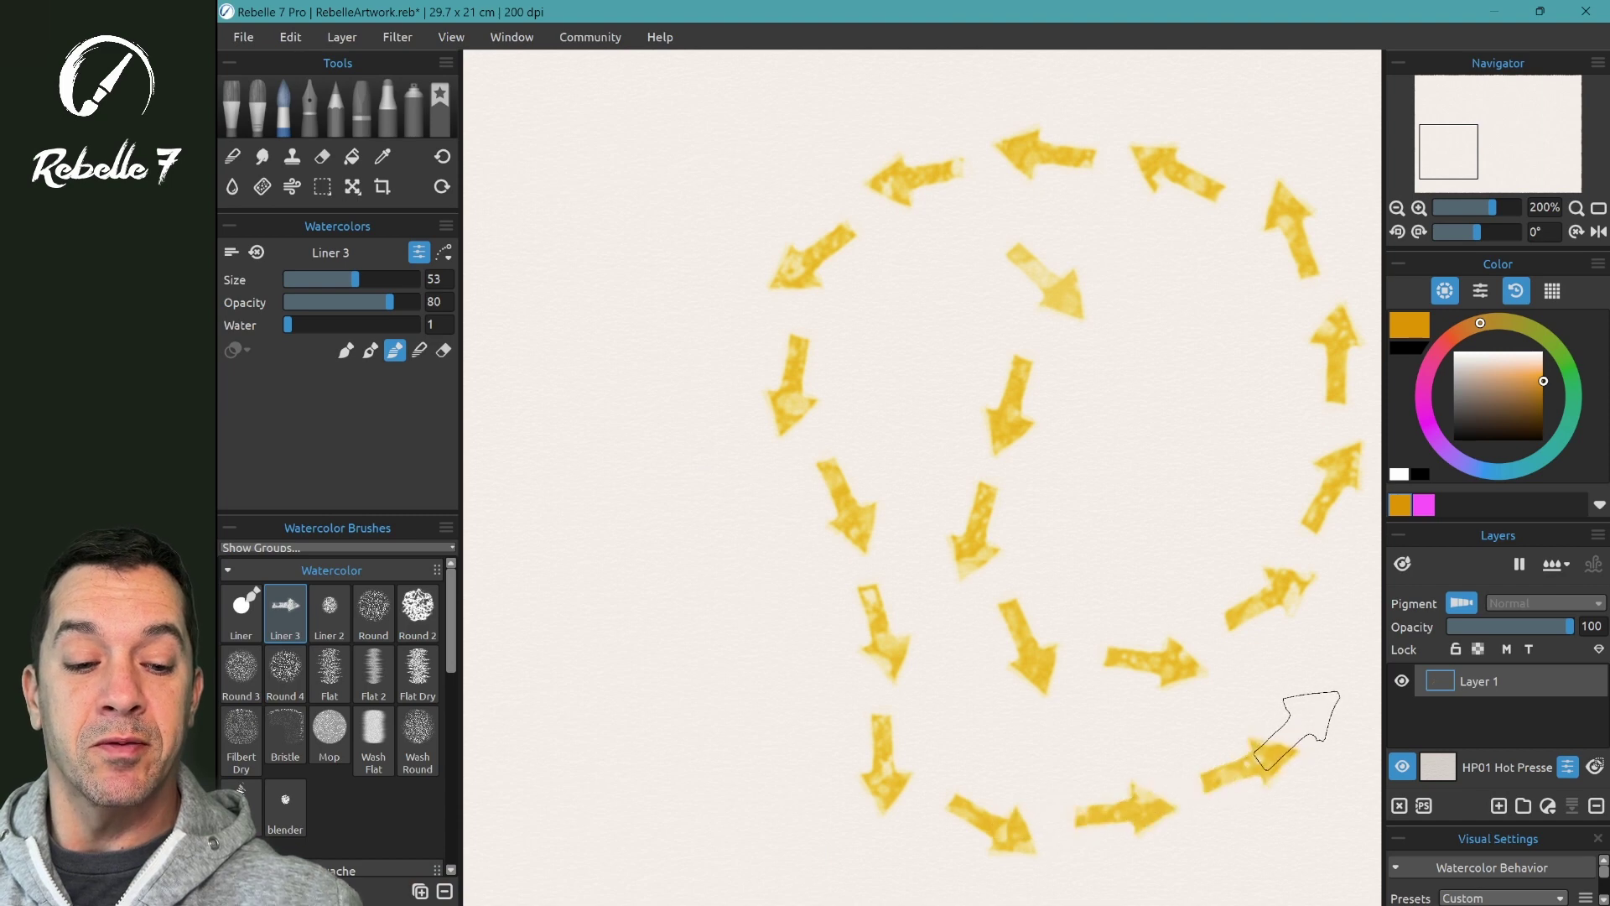
{"action": "key", "text": "ctrl+b"}
{"action": "key", "text": "Delete"}
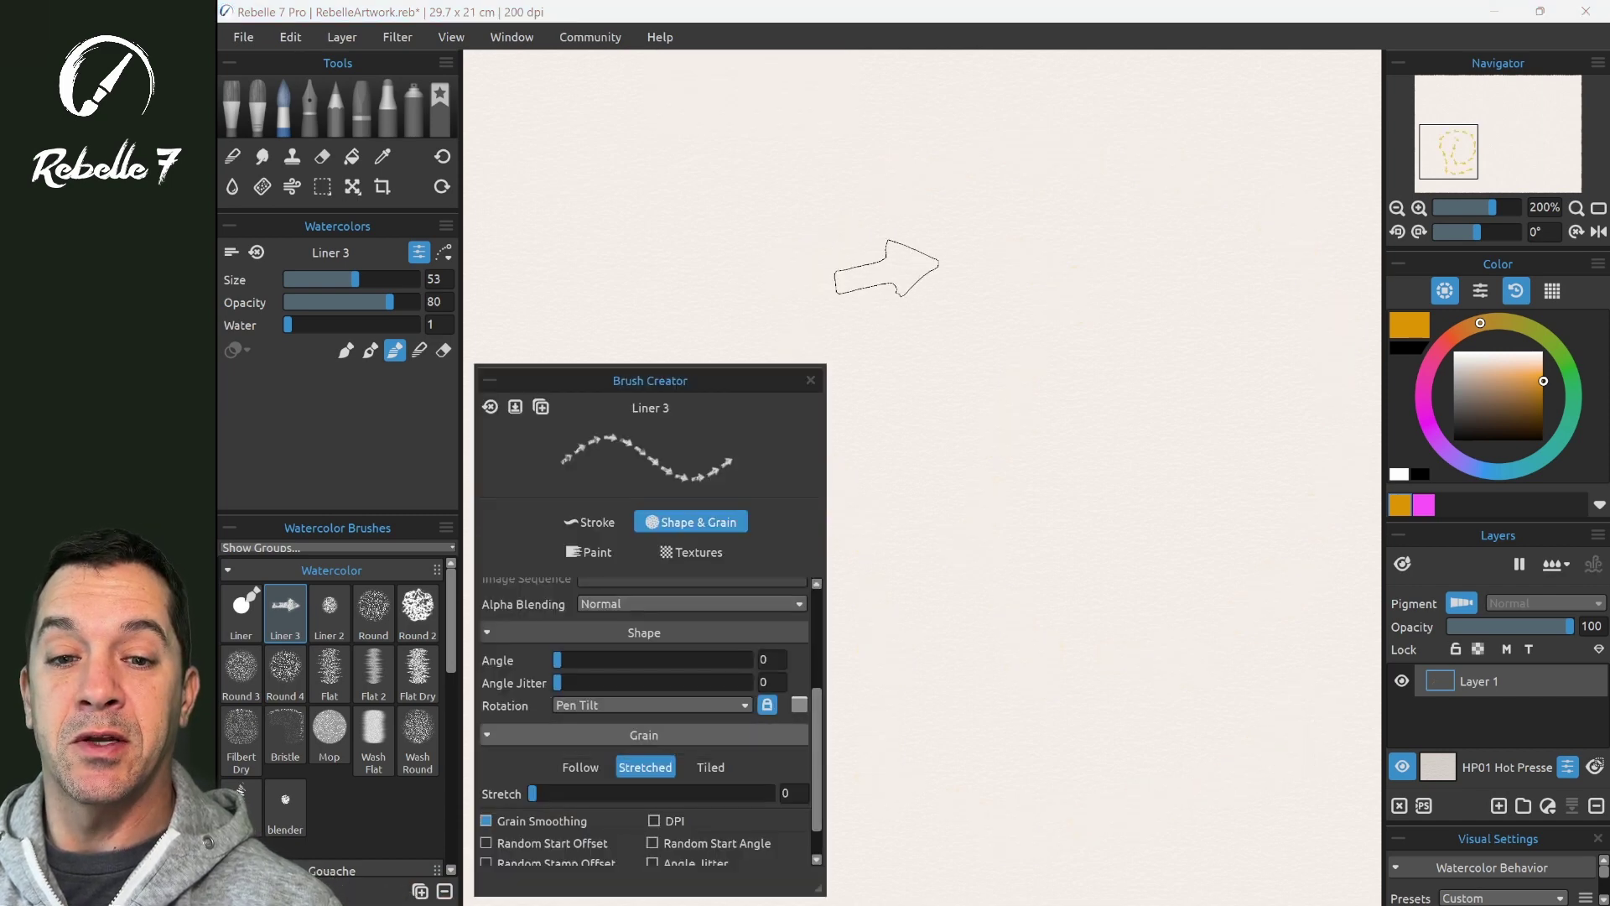
Paint separate yellow arrow stamps around the canvas with the Liner 3 brush, varying the pen's tilt to test the stamp direction.
{"action": "left_click_drag", "start_coordinate": [1091, 281], "coordinate": [979, 480]}
{"action": "left_click_drag", "start_coordinate": [917, 568], "coordinate": [985, 641]}
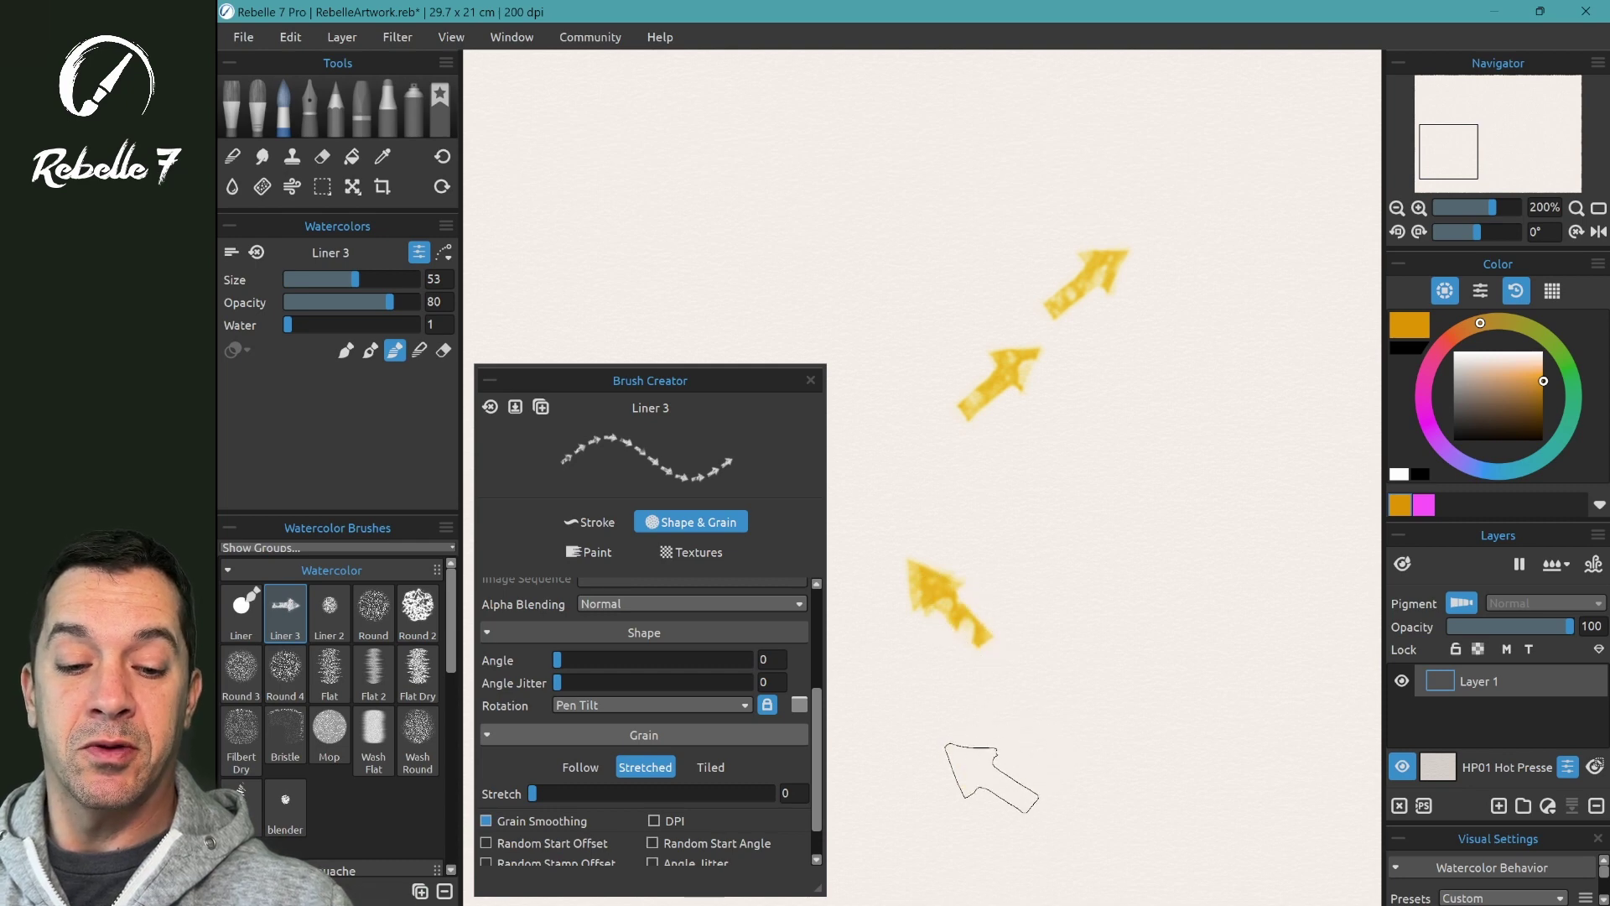
{"action": "left_click_drag", "start_coordinate": [989, 766], "coordinate": [980, 772]}
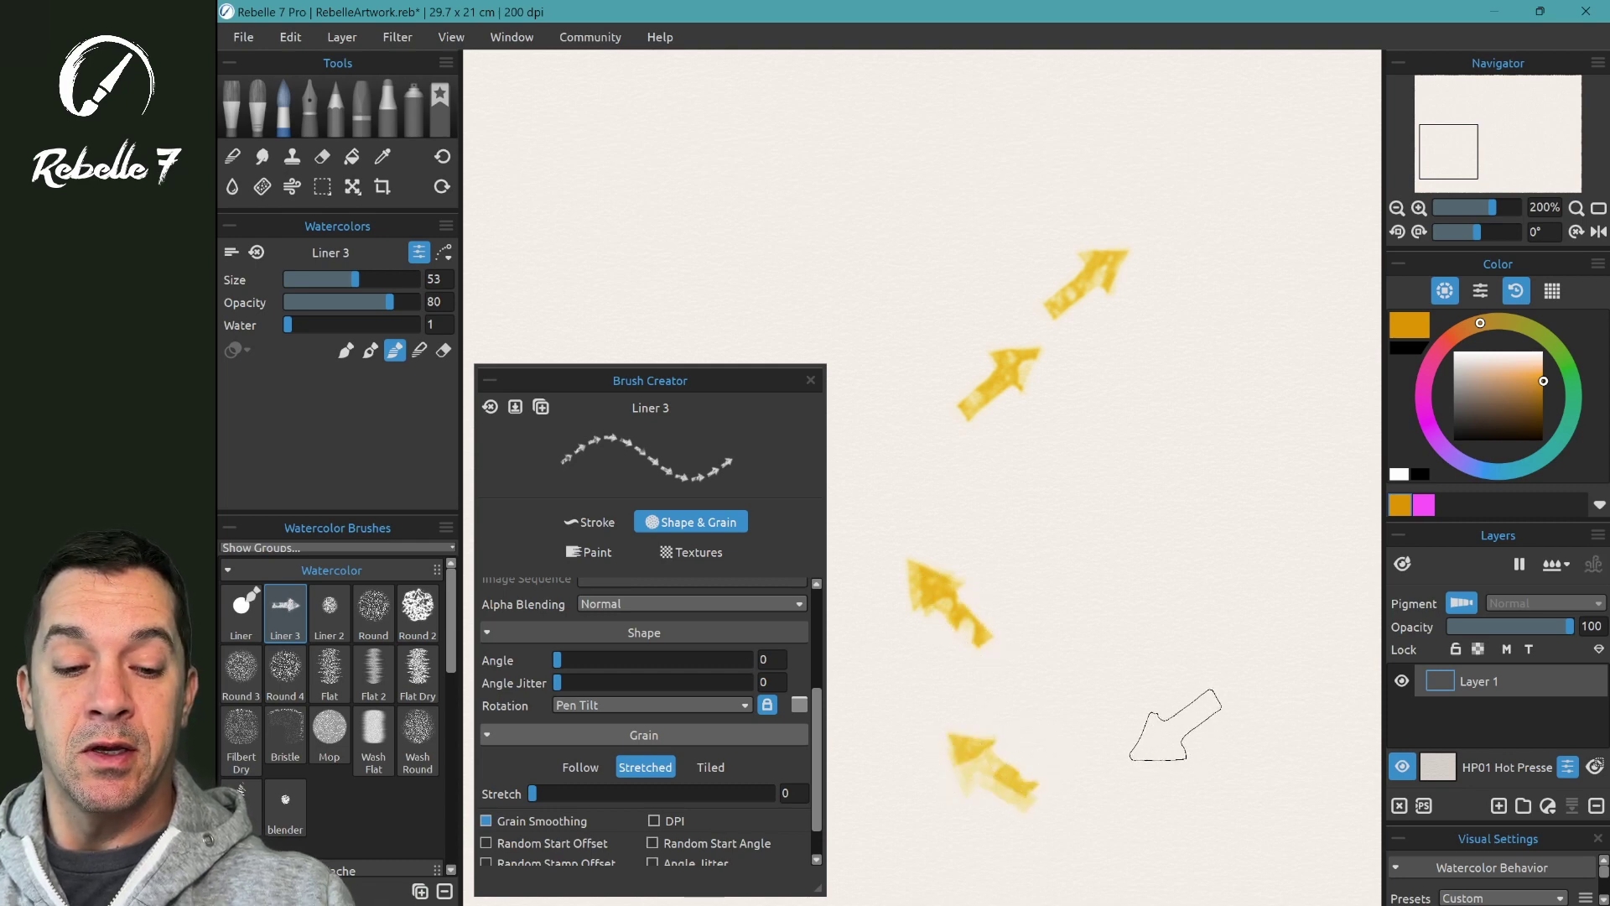
{"action": "left_click", "coordinate": [1165, 733]}
{"action": "mouse_move", "coordinate": [1174, 703]}
{"action": "left_mouse_down"}
{"action": "mouse_move", "coordinate": [1128, 709]}
{"action": "mouse_move", "coordinate": [1143, 665]}
{"action": "left_mouse_up"}
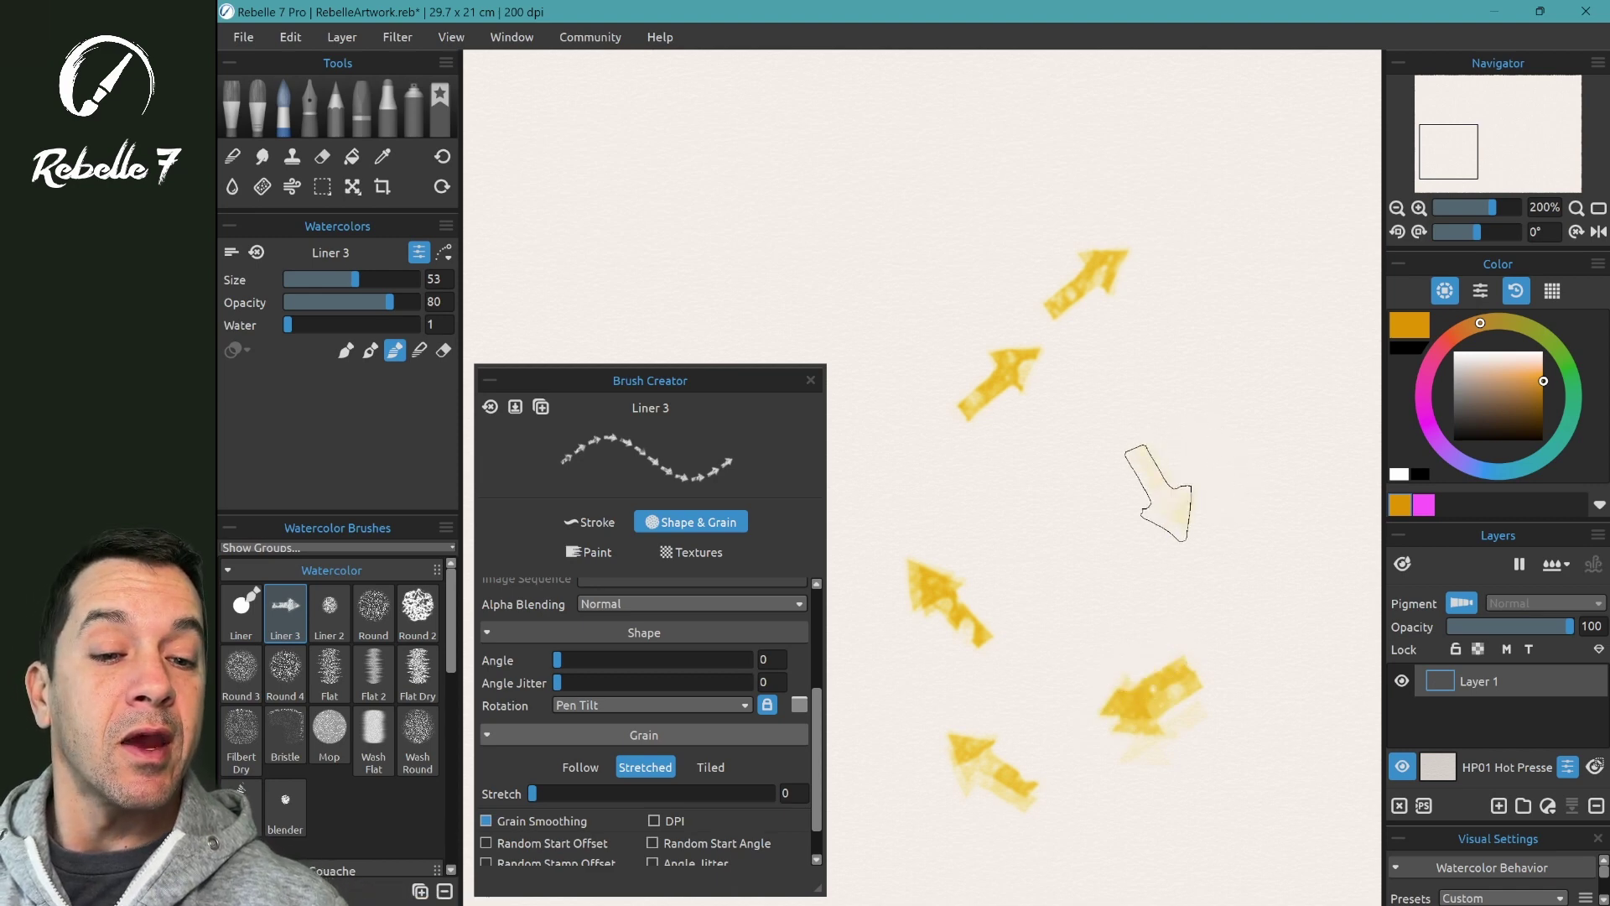
{"action": "mouse_move", "coordinate": [1160, 485]}
{"action": "left_mouse_down"}
{"action": "mouse_move", "coordinate": [1186, 476]}
{"action": "mouse_move", "coordinate": [1161, 483]}
{"action": "left_mouse_up"}
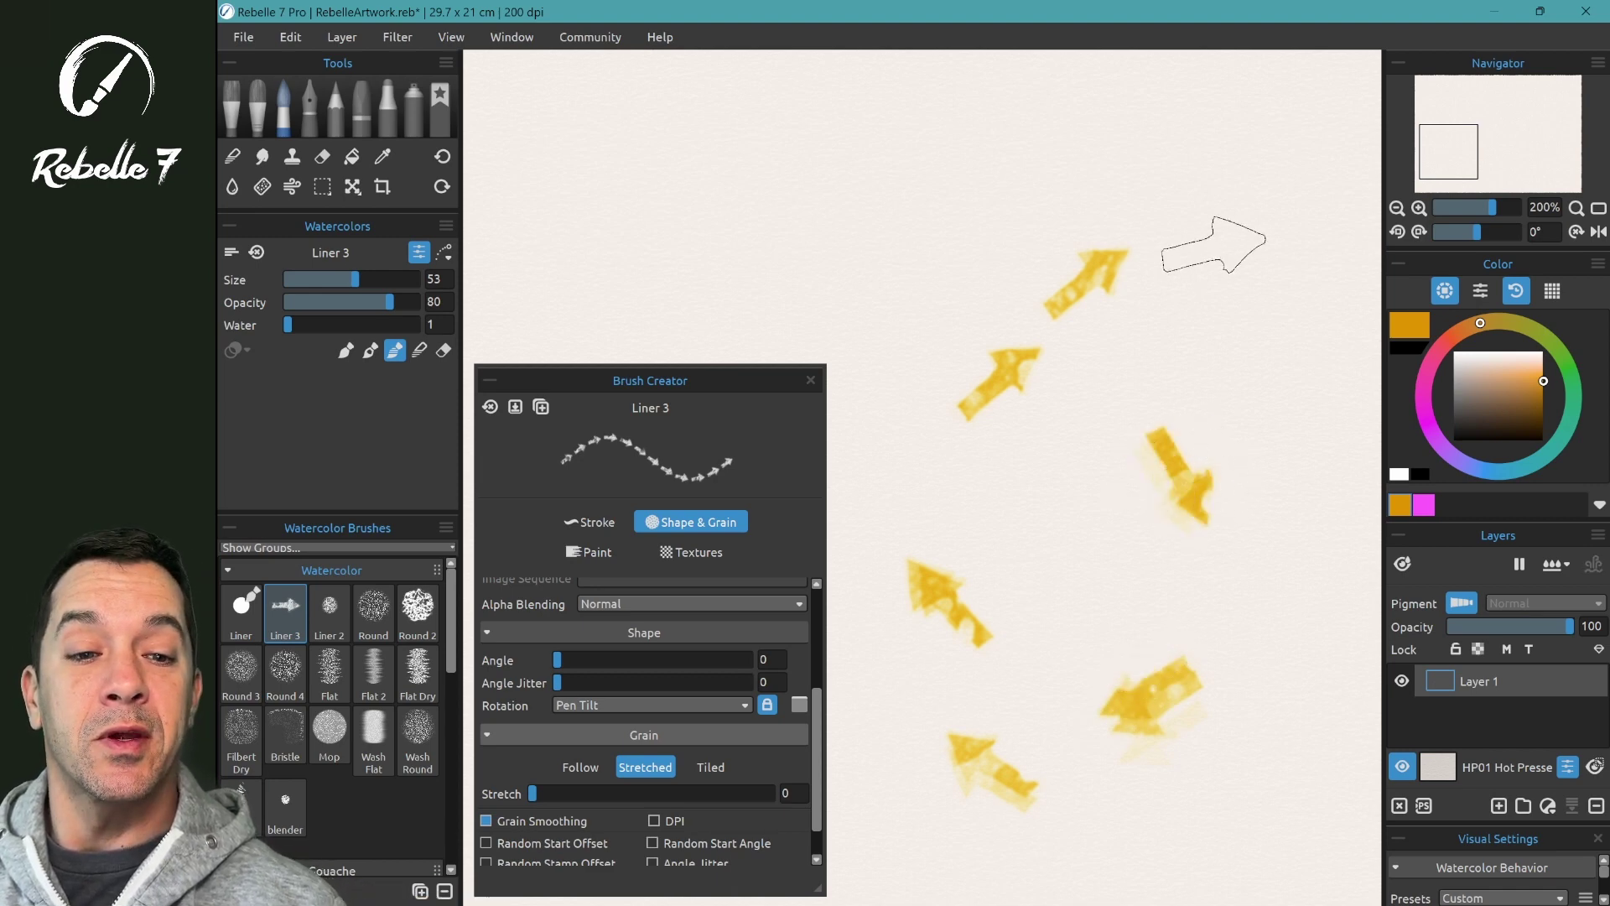
{"action": "left_click_drag", "start_coordinate": [1237, 266], "coordinate": [1241, 329]}
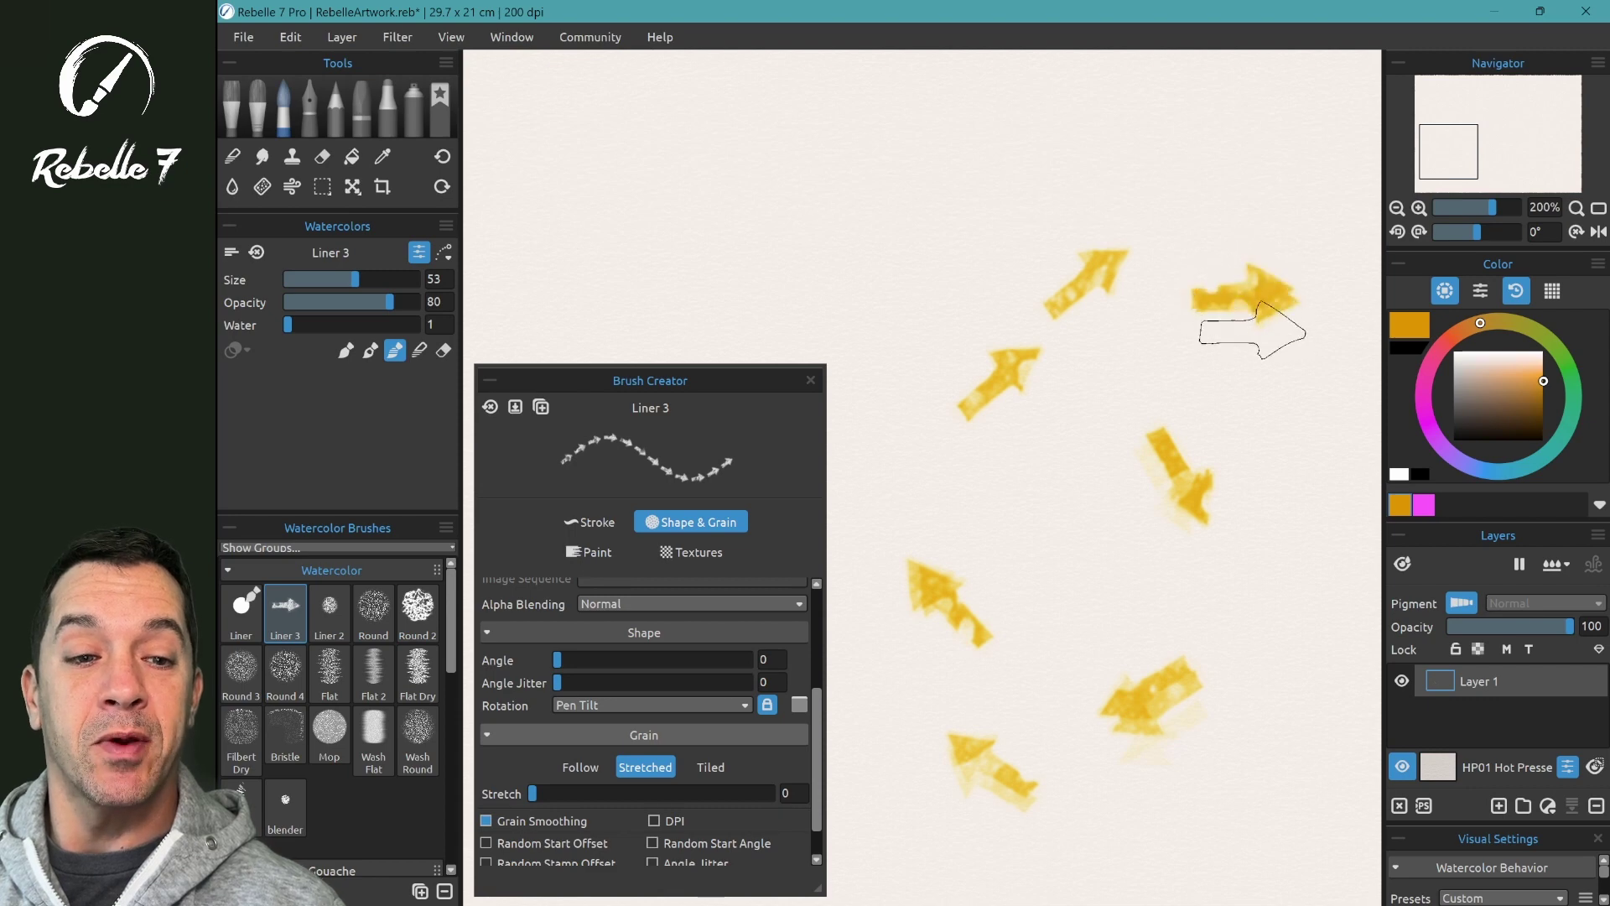
{"action": "left_click_drag", "start_coordinate": [855, 201], "coordinate": [877, 234]}
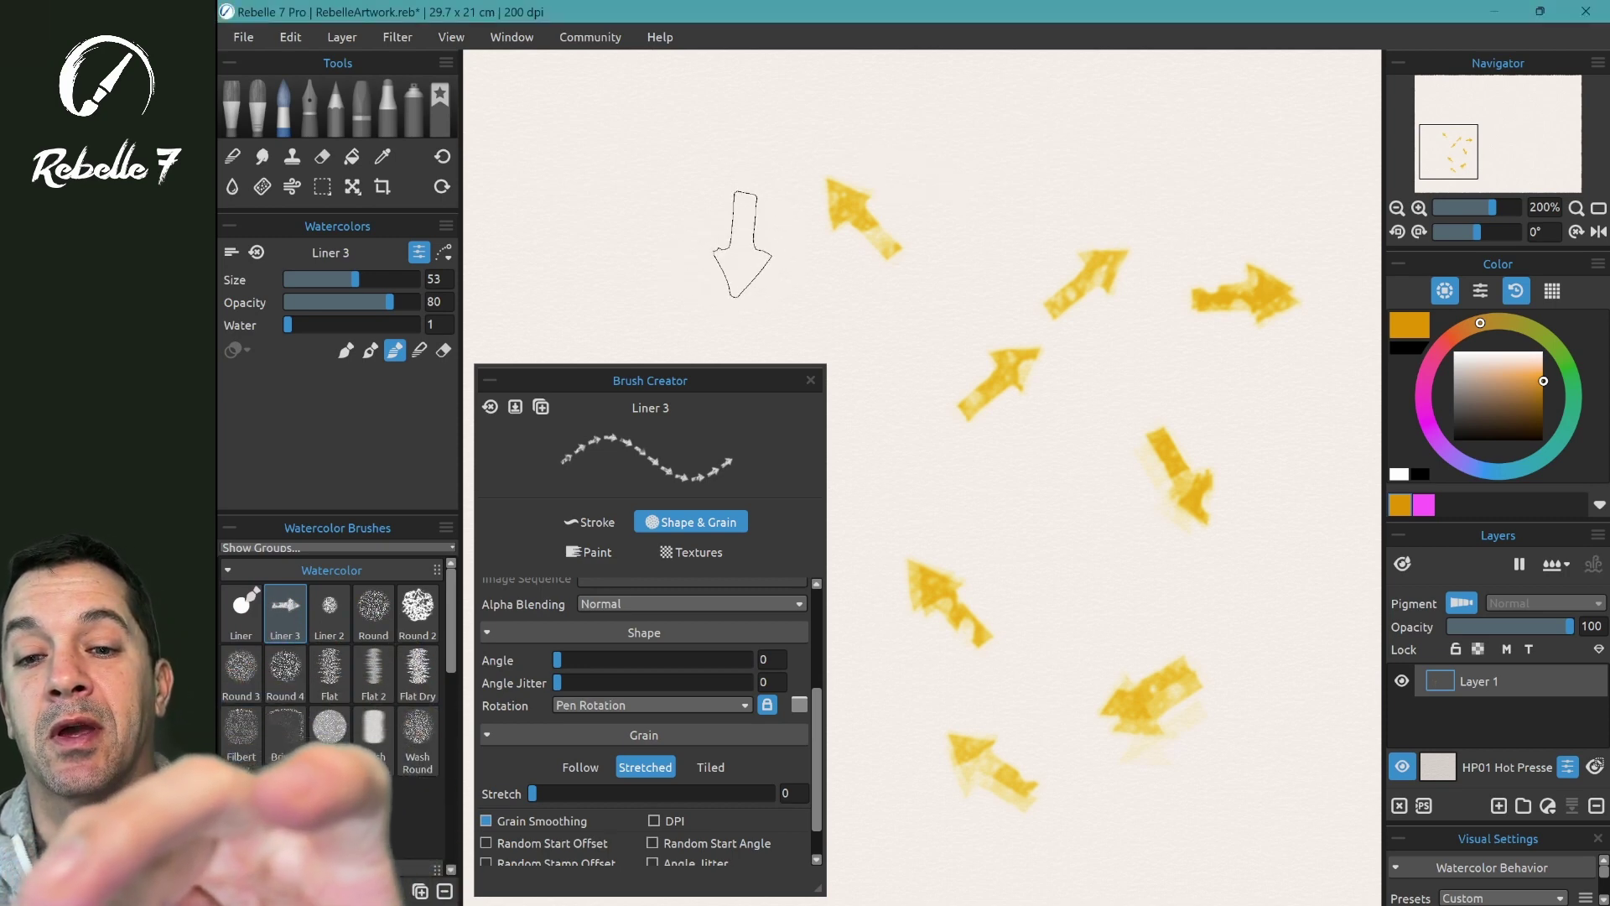
Paint a cluster of overlapping arrow stamps near the canvas's upper left with the brush shape's Rotation on Pen Rotation.
{"action": "mouse_move", "coordinate": [737, 204]}
{"action": "left_mouse_down"}
{"action": "mouse_move", "coordinate": [708, 179]}
{"action": "mouse_move", "coordinate": [717, 292]}
{"action": "mouse_move", "coordinate": [702, 181]}
{"action": "mouse_move", "coordinate": [663, 285]}
{"action": "mouse_move", "coordinate": [693, 162]}
{"action": "mouse_move", "coordinate": [768, 256]}
{"action": "mouse_move", "coordinate": [656, 283]}
{"action": "mouse_move", "coordinate": [628, 204]}
{"action": "mouse_move", "coordinate": [745, 190]}
{"action": "mouse_move", "coordinate": [744, 273]}
{"action": "mouse_move", "coordinate": [707, 286]}
{"action": "mouse_move", "coordinate": [625, 220]}
{"action": "mouse_move", "coordinate": [727, 149]}
{"action": "mouse_move", "coordinate": [761, 259]}
{"action": "mouse_move", "coordinate": [693, 311]}
{"action": "mouse_move", "coordinate": [599, 260]}
{"action": "mouse_move", "coordinate": [670, 150]}
{"action": "mouse_move", "coordinate": [738, 226]}
{"action": "mouse_move", "coordinate": [649, 241]}
{"action": "mouse_move", "coordinate": [725, 172]}
{"action": "left_mouse_up"}
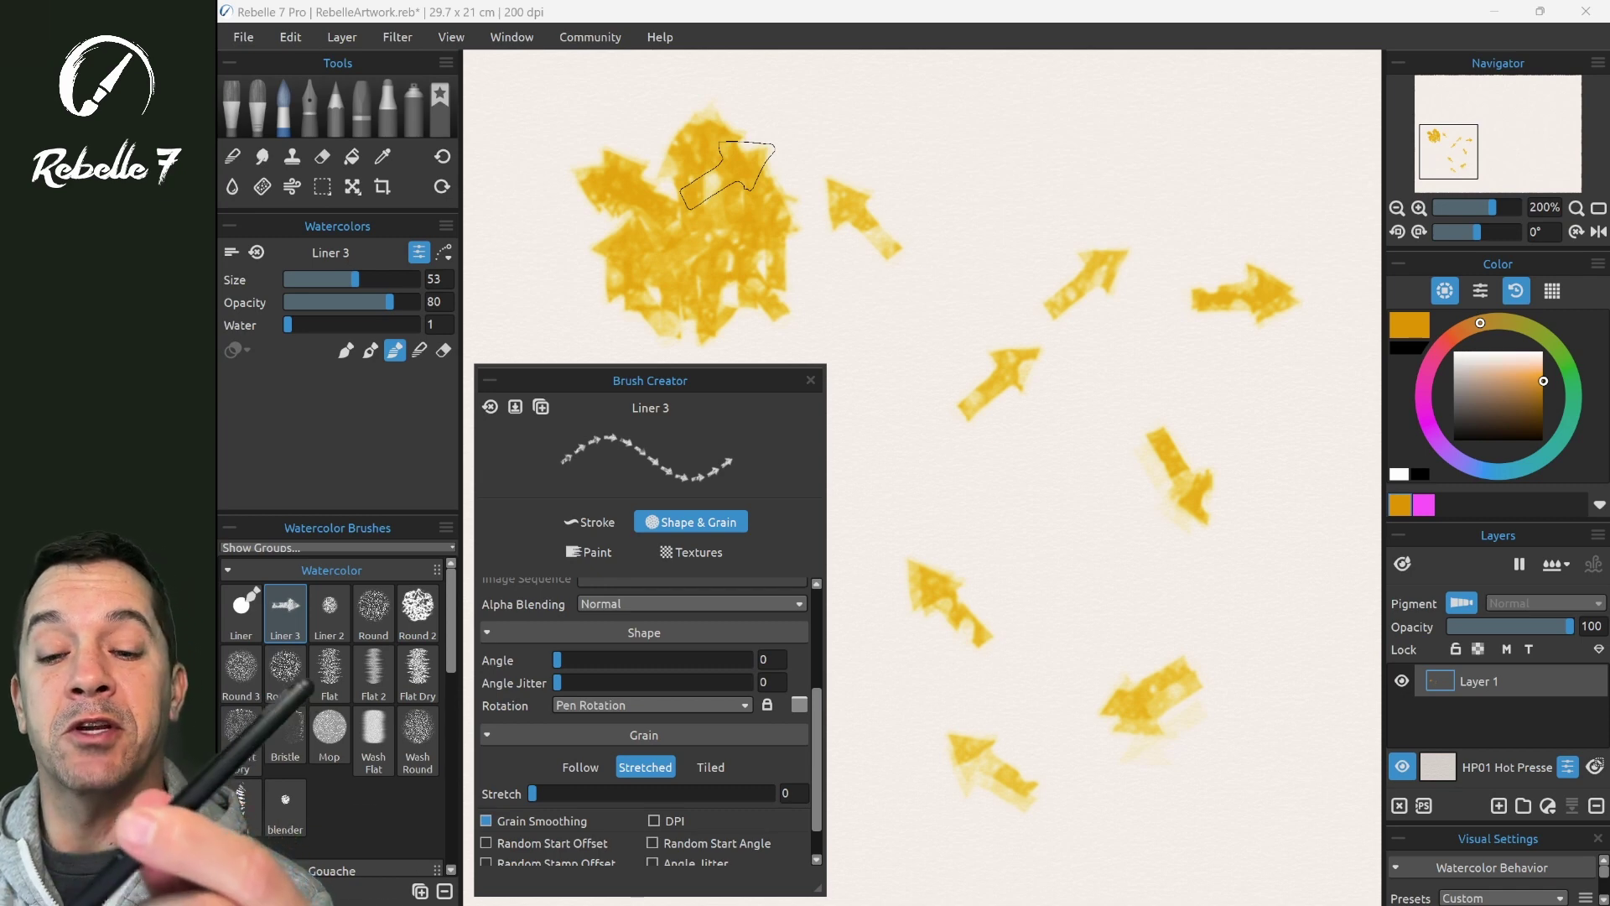
{"action": "left_click", "coordinate": [688, 704]}
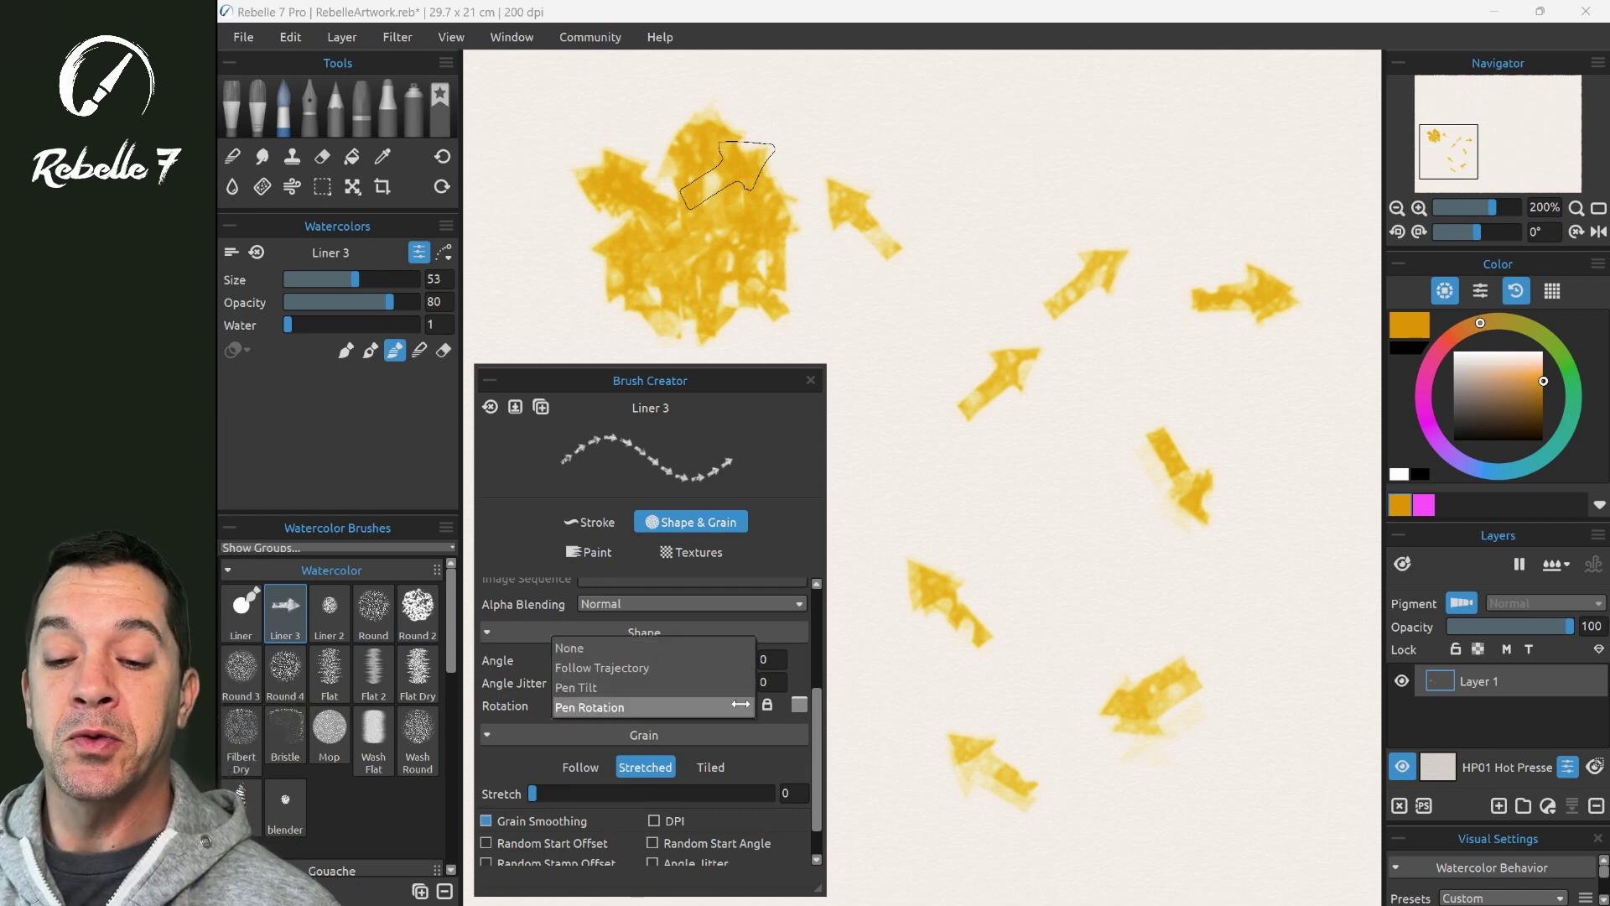
{"action": "left_click", "coordinate": [646, 707]}
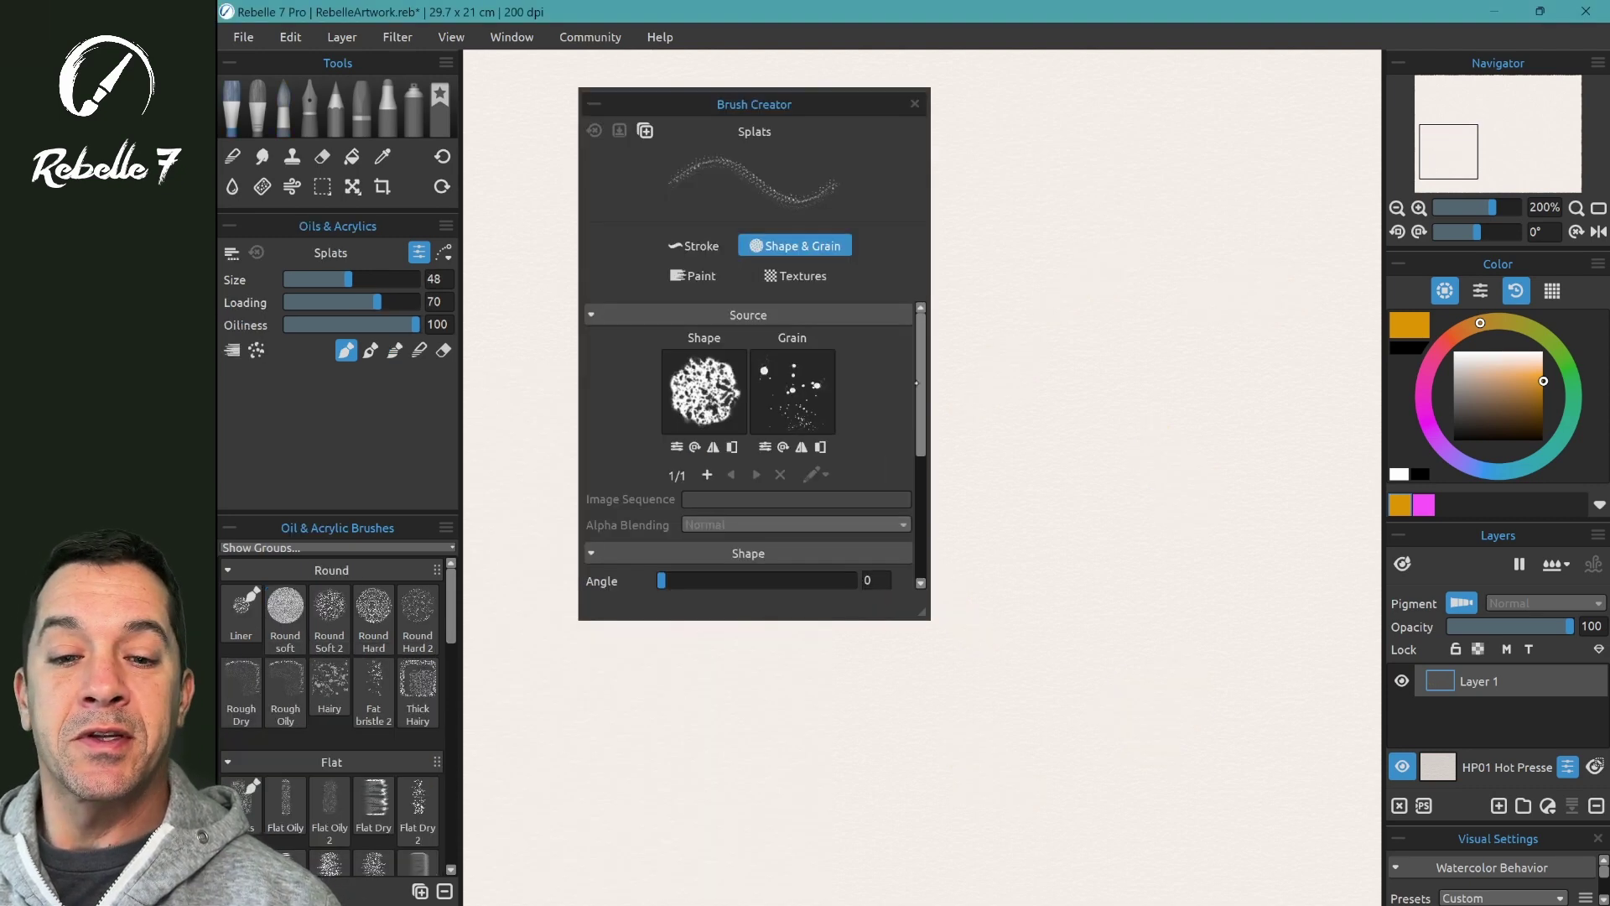
Set the Splats brush's shape Rotation to Pen Tilt and open its Shape Border settings.
{"action": "left_click_drag", "start_coordinate": [920, 384], "coordinate": [919, 445]}
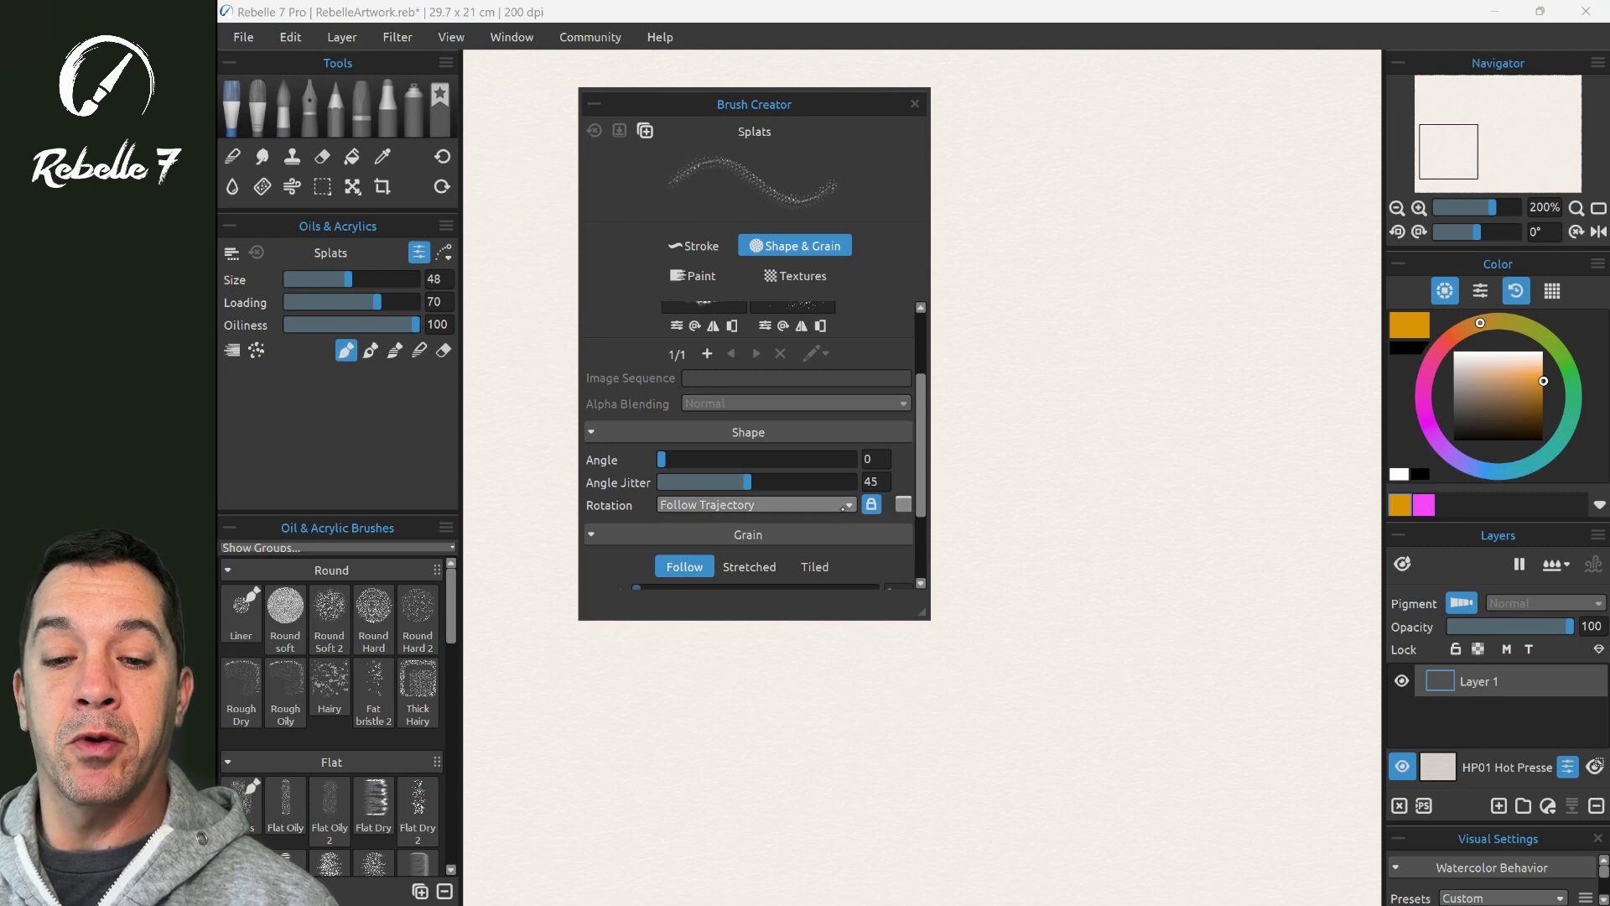
{"action": "left_click", "coordinate": [797, 504]}
{"action": "left_click", "coordinate": [798, 527]}
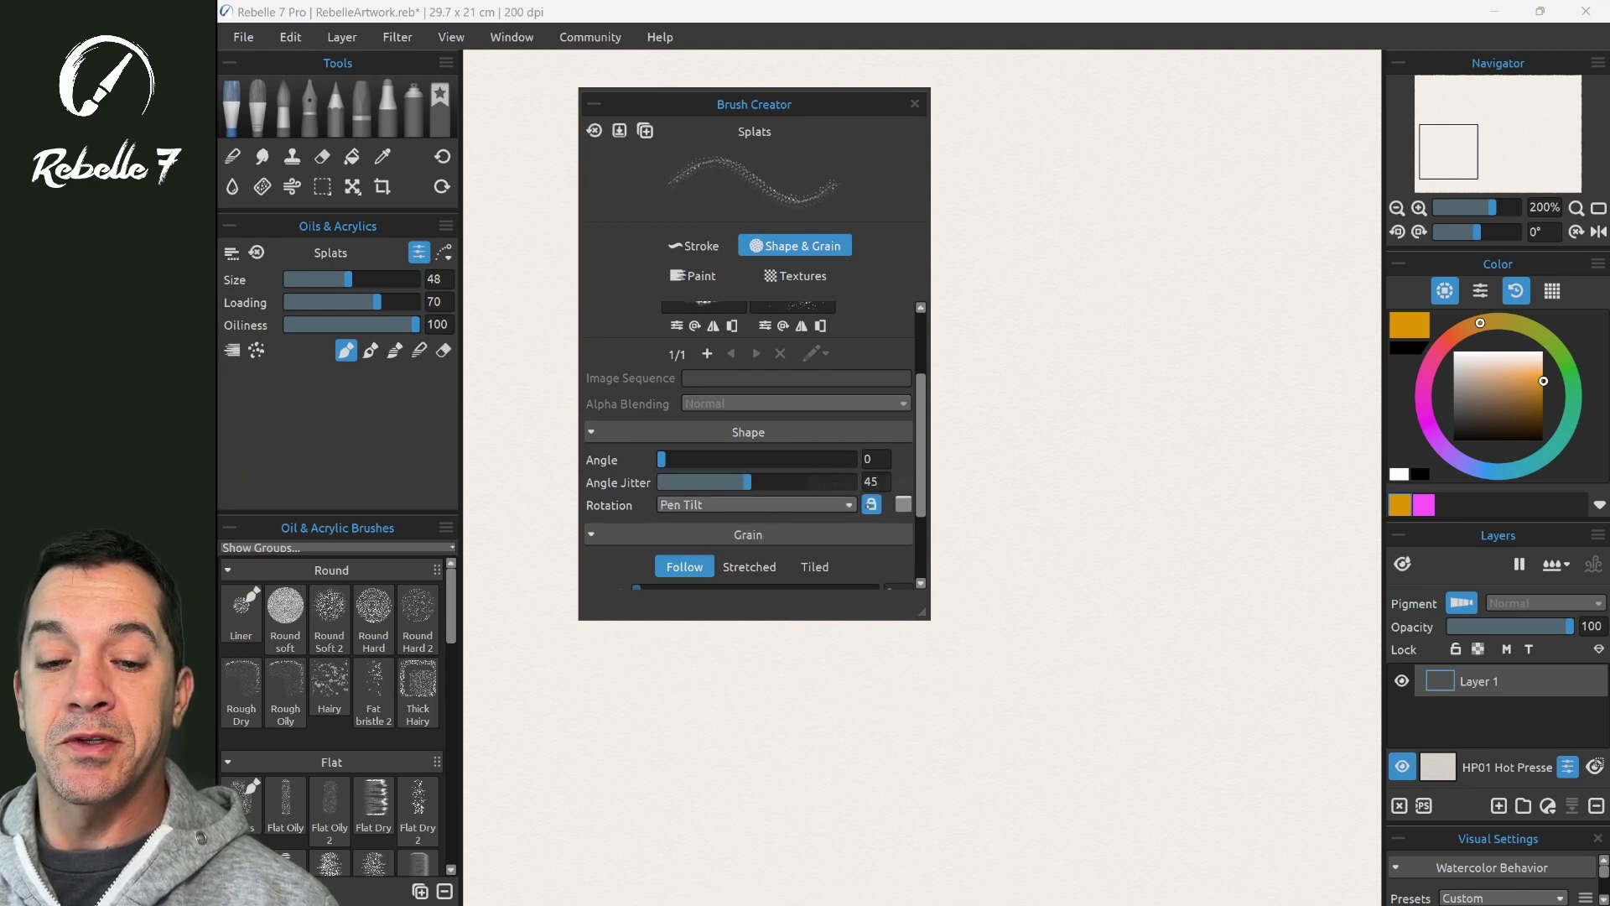
{"action": "left_click", "coordinate": [903, 503]}
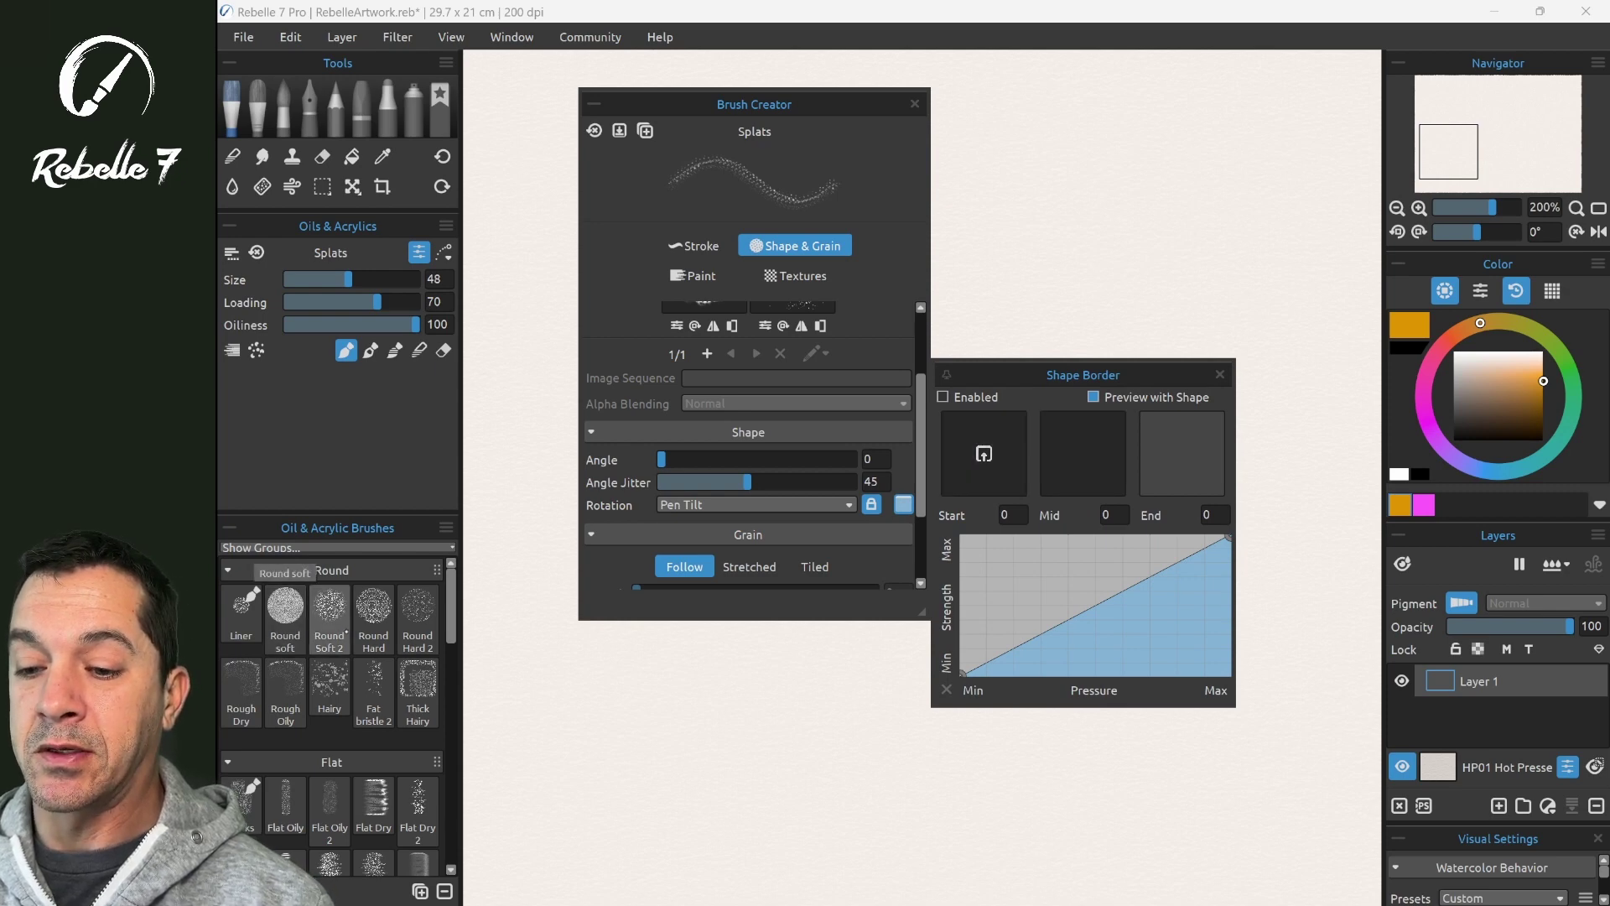
Choose the Round soft oil brush and replace its grain with the plain white image.
{"action": "left_click", "coordinate": [285, 608]}
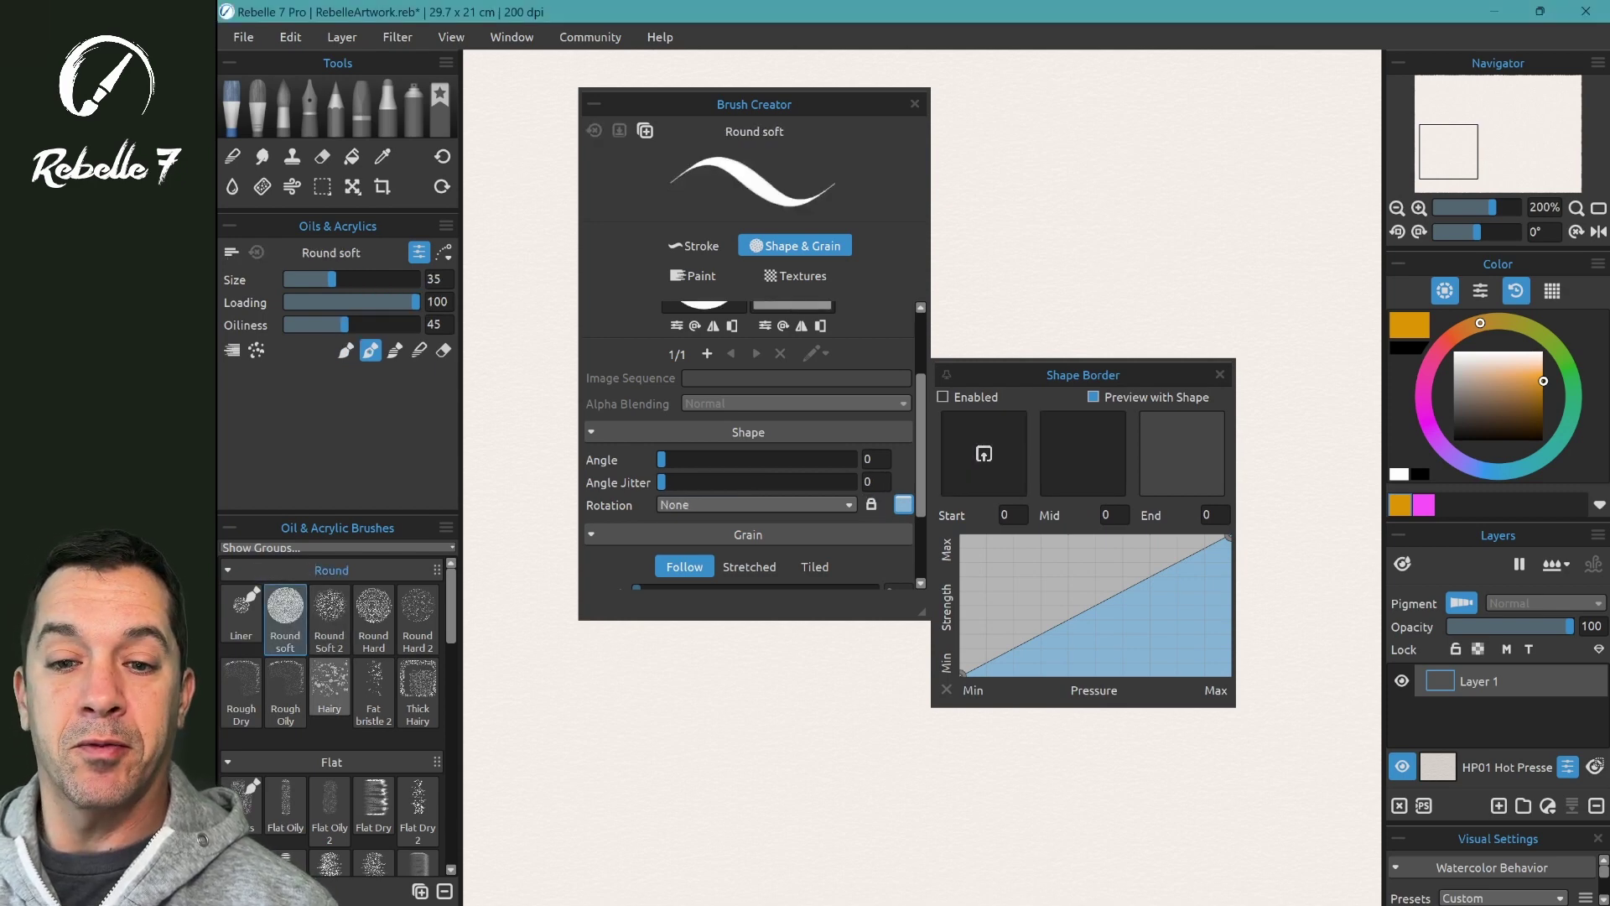
{"action": "scroll", "coordinate": [921, 413], "scroll_direction": "up", "scroll_amount": 3}
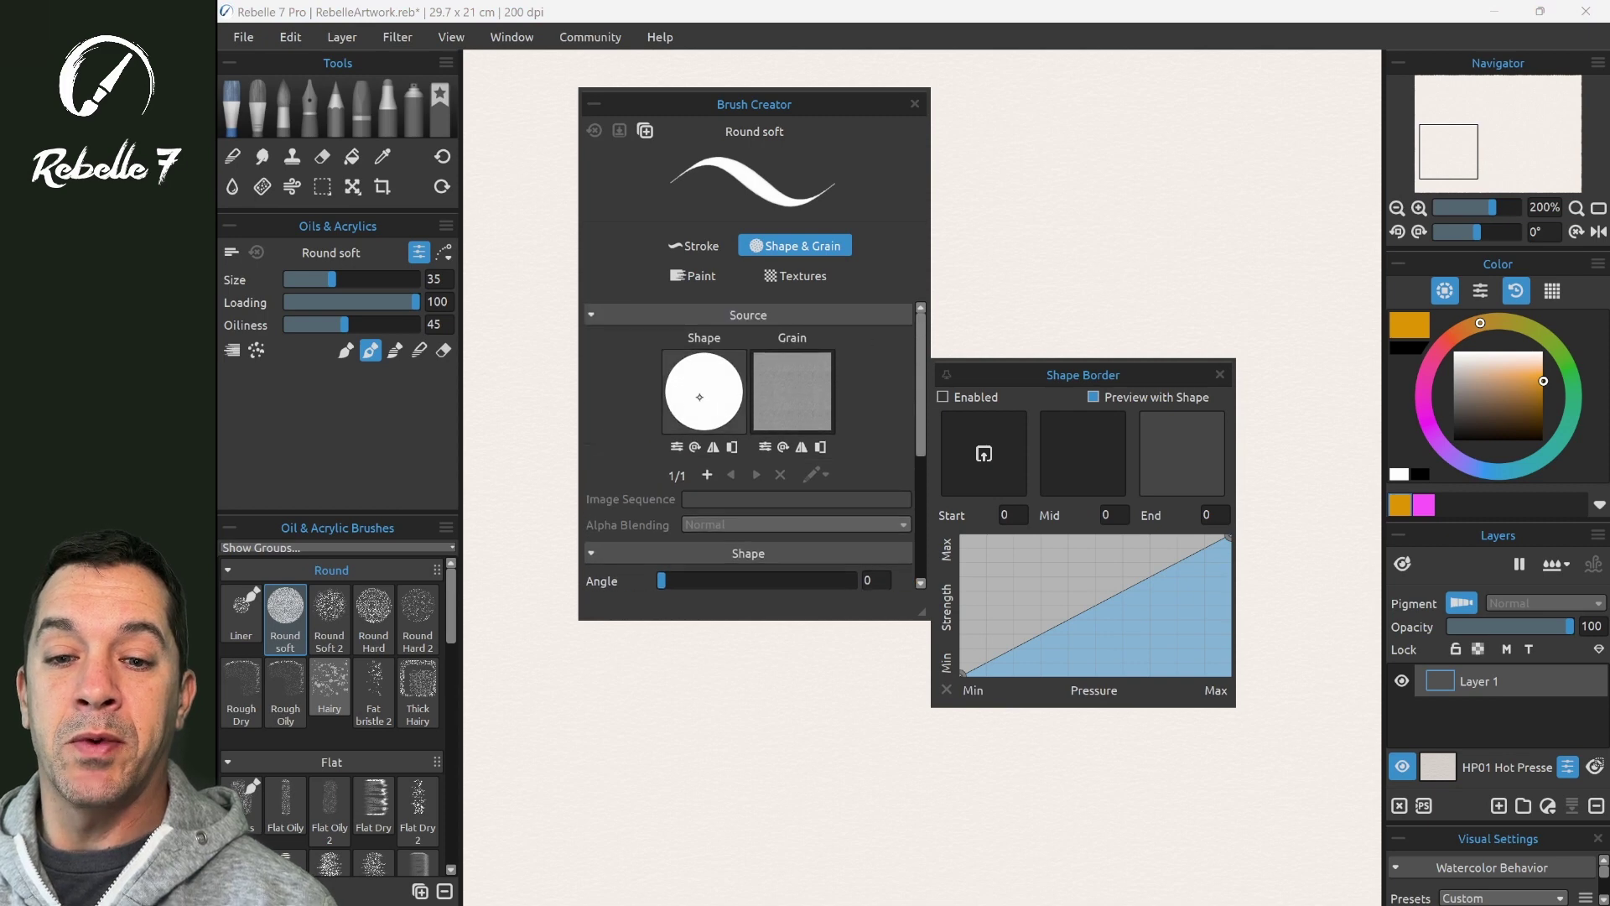
{"action": "left_click", "coordinate": [793, 394]}
{"action": "left_click", "coordinate": [519, 376]}
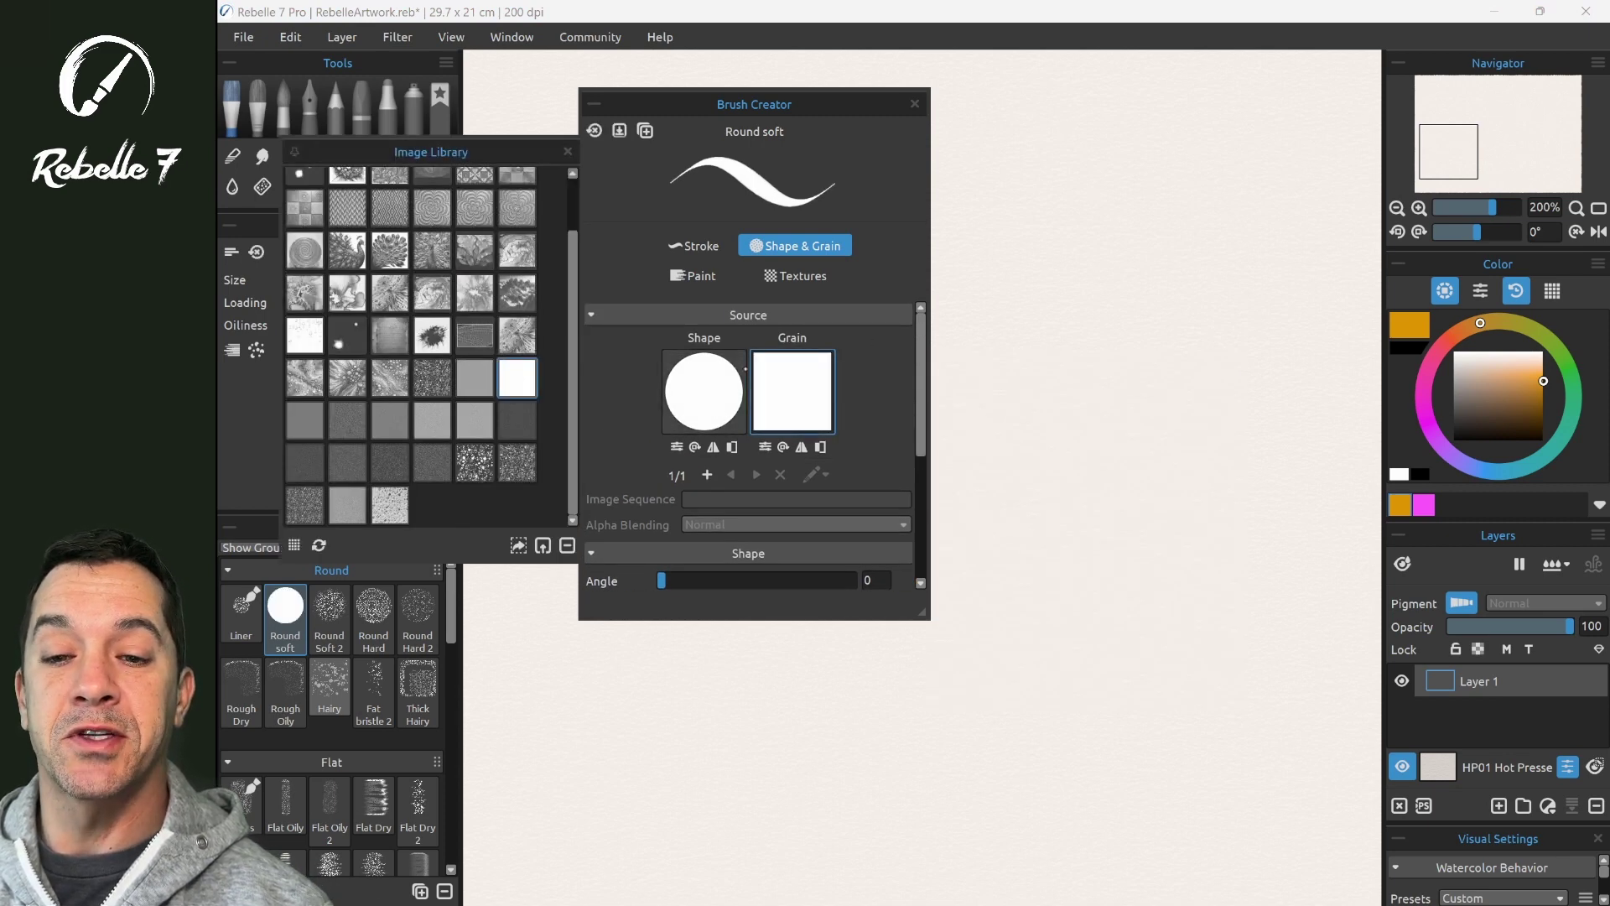
Replace the Round soft brush's shape with the "shape sponge" image.
{"action": "left_click", "coordinate": [703, 394]}
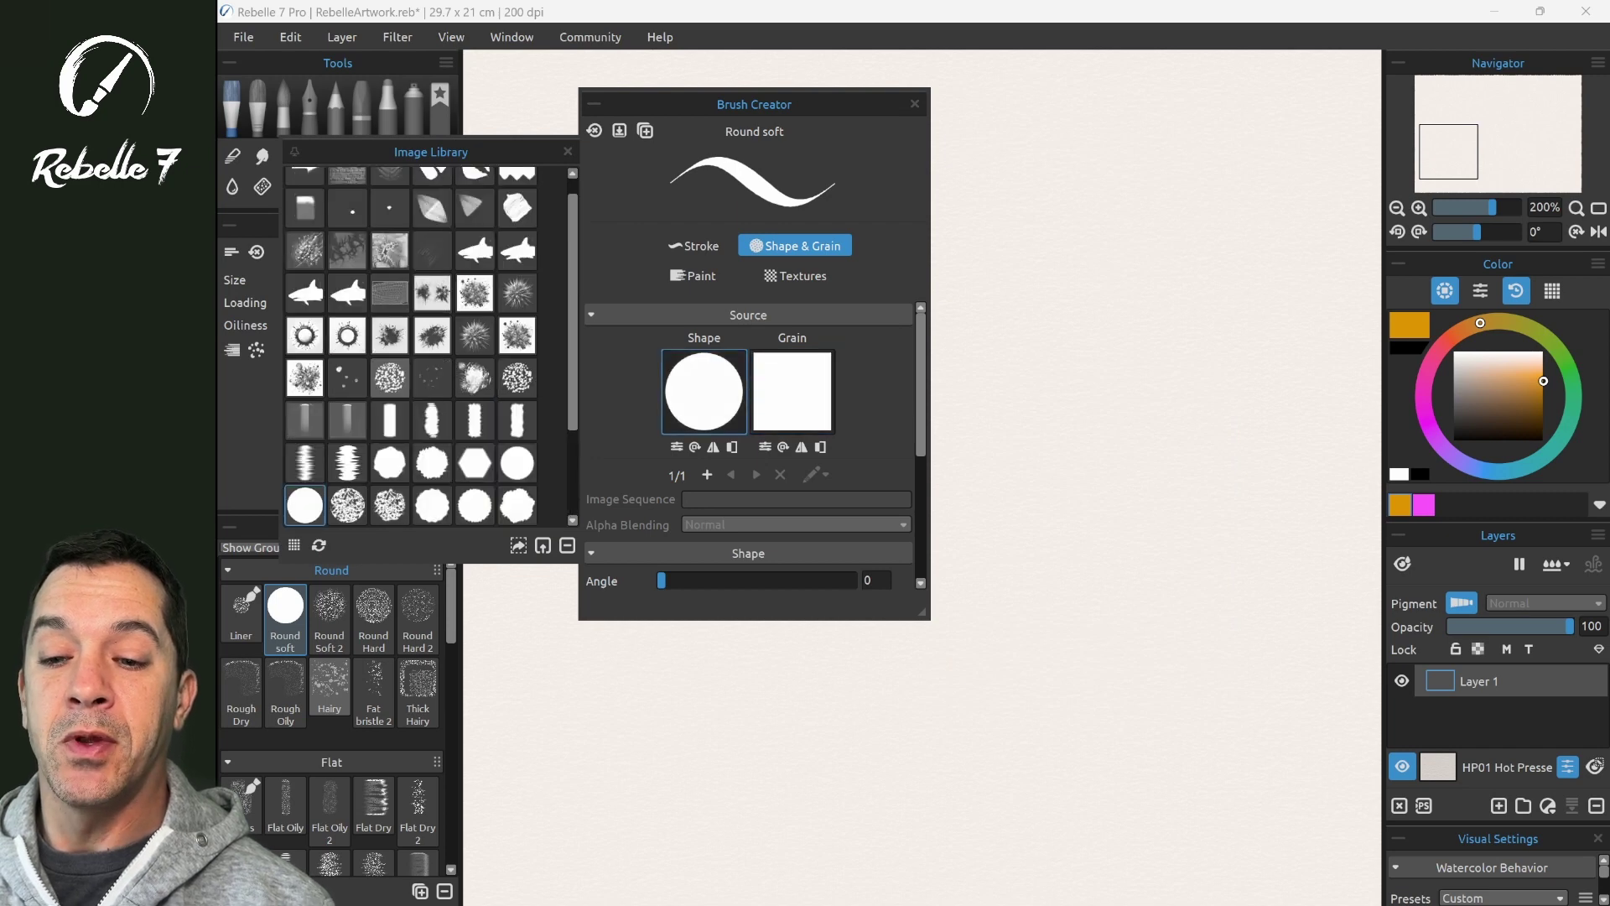
{"action": "scroll", "coordinate": [428, 418], "scroll_direction": "down", "scroll_amount": 3}
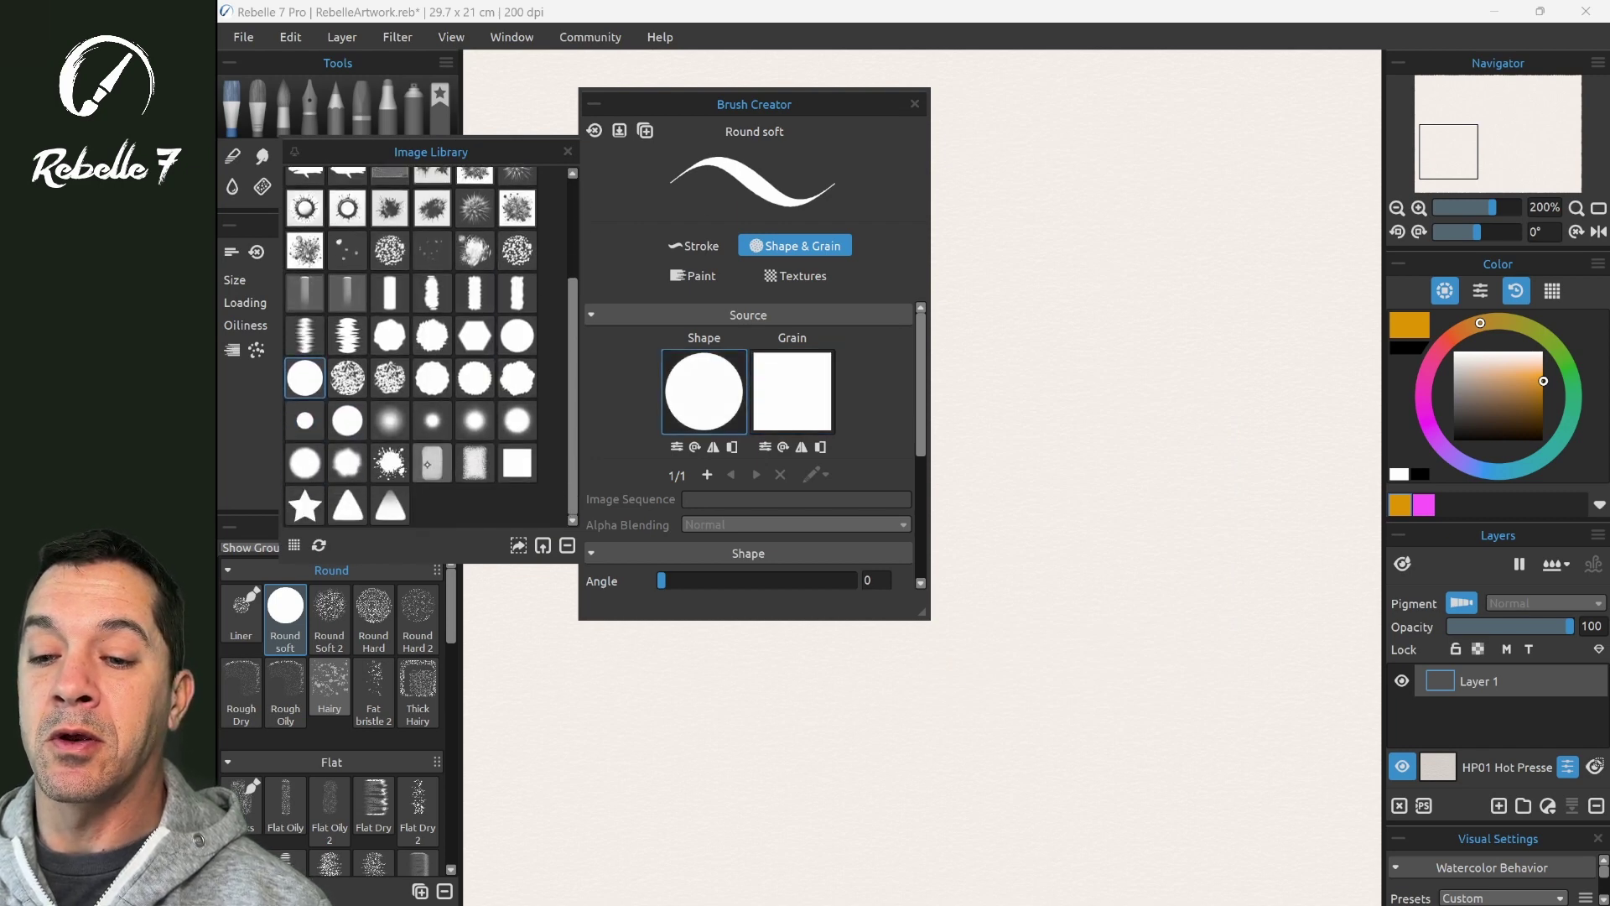
{"action": "left_click", "coordinate": [432, 462]}
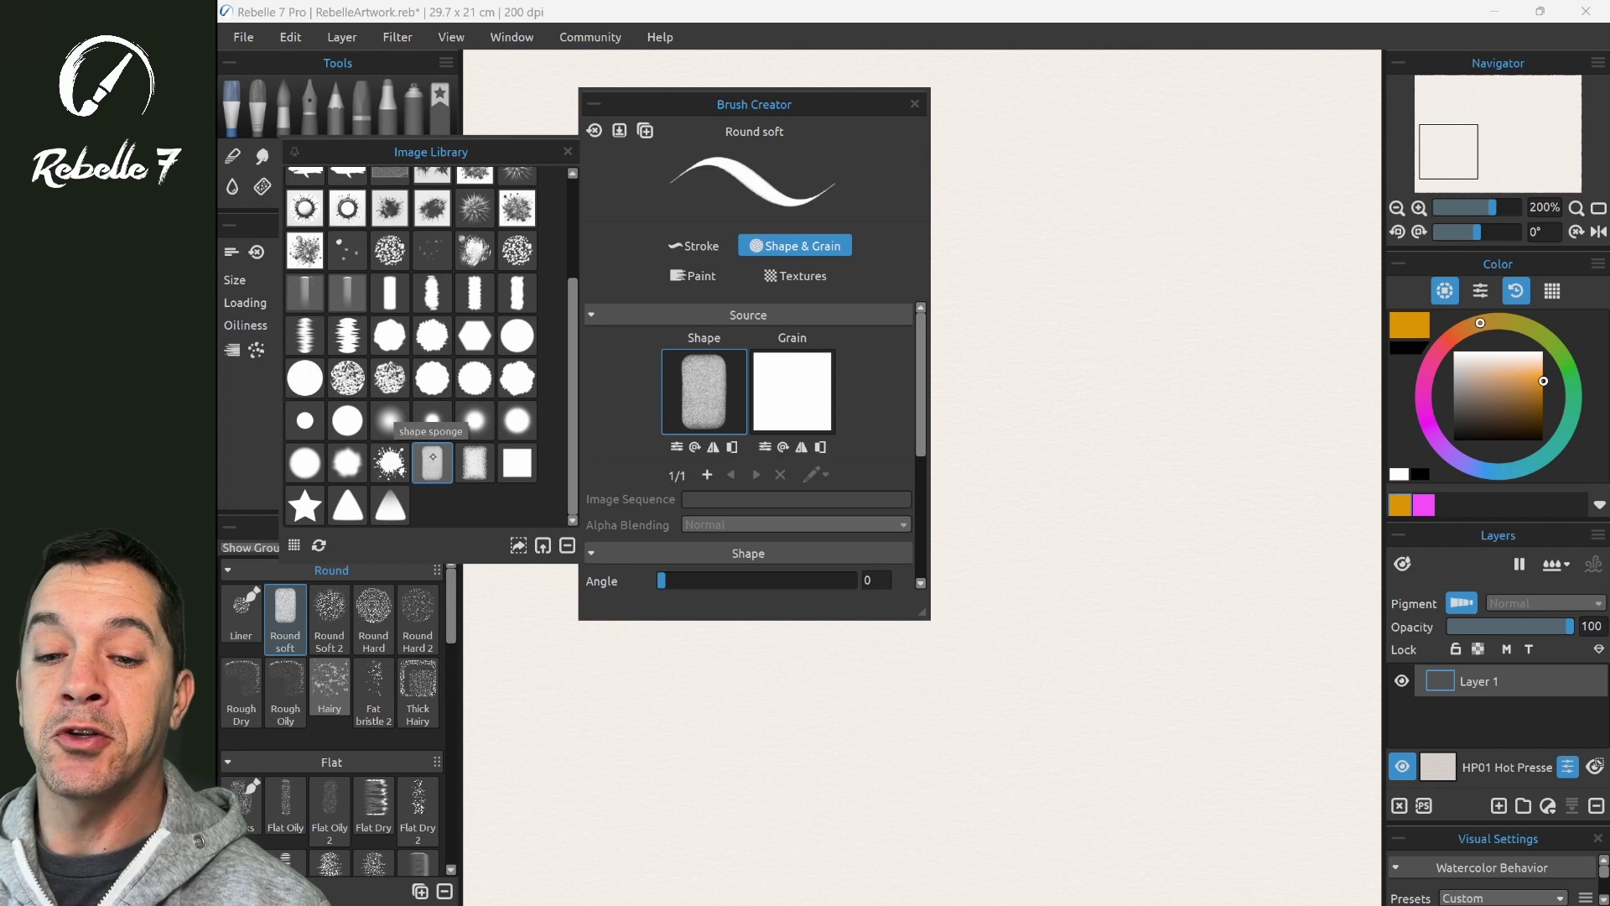
Lower the brush shape's brightness to -77 and paint a horizontal test stroke on the canvas.
{"action": "left_click", "coordinate": [676, 446]}
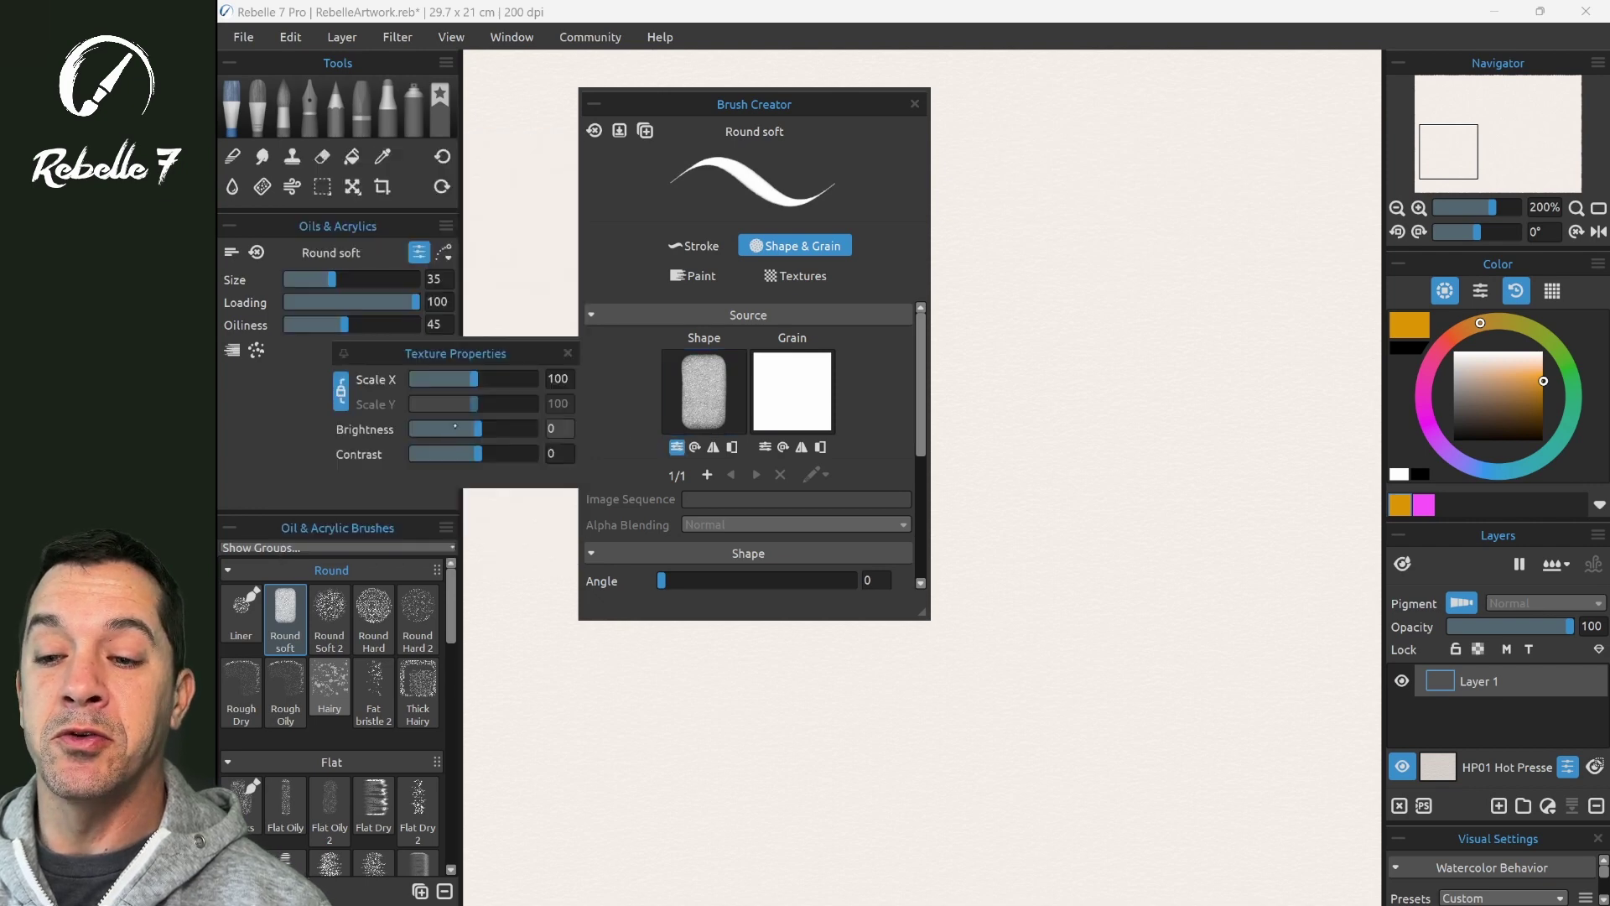
{"action": "left_click_drag", "start_coordinate": [456, 427], "coordinate": [435, 429]}
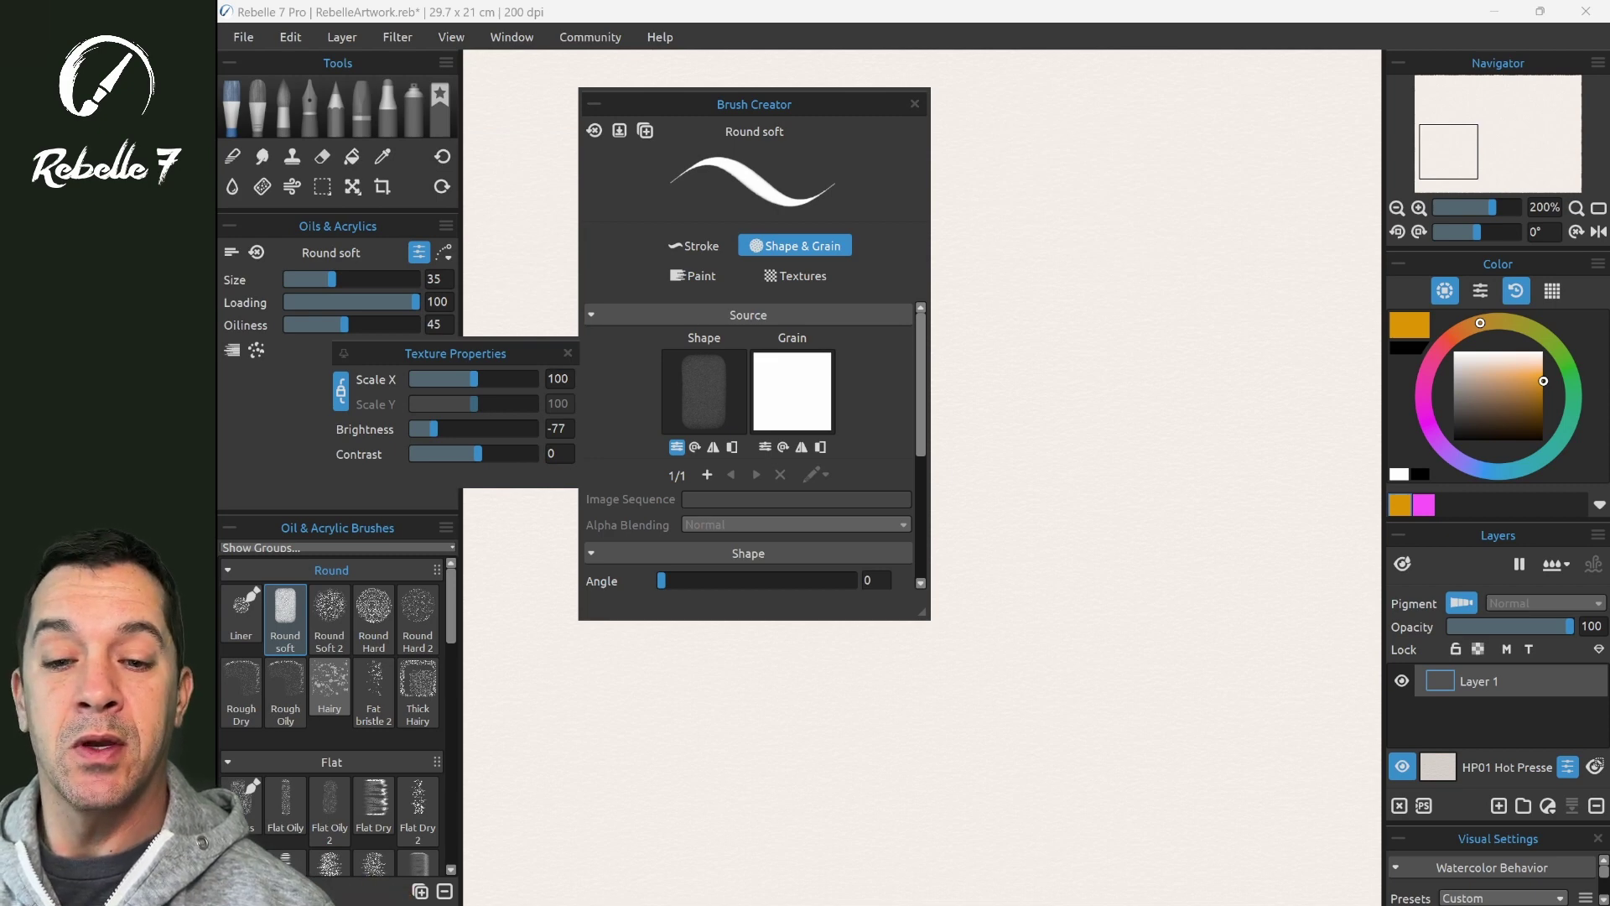
{"action": "left_click_drag", "start_coordinate": [973, 341], "coordinate": [1253, 331]}
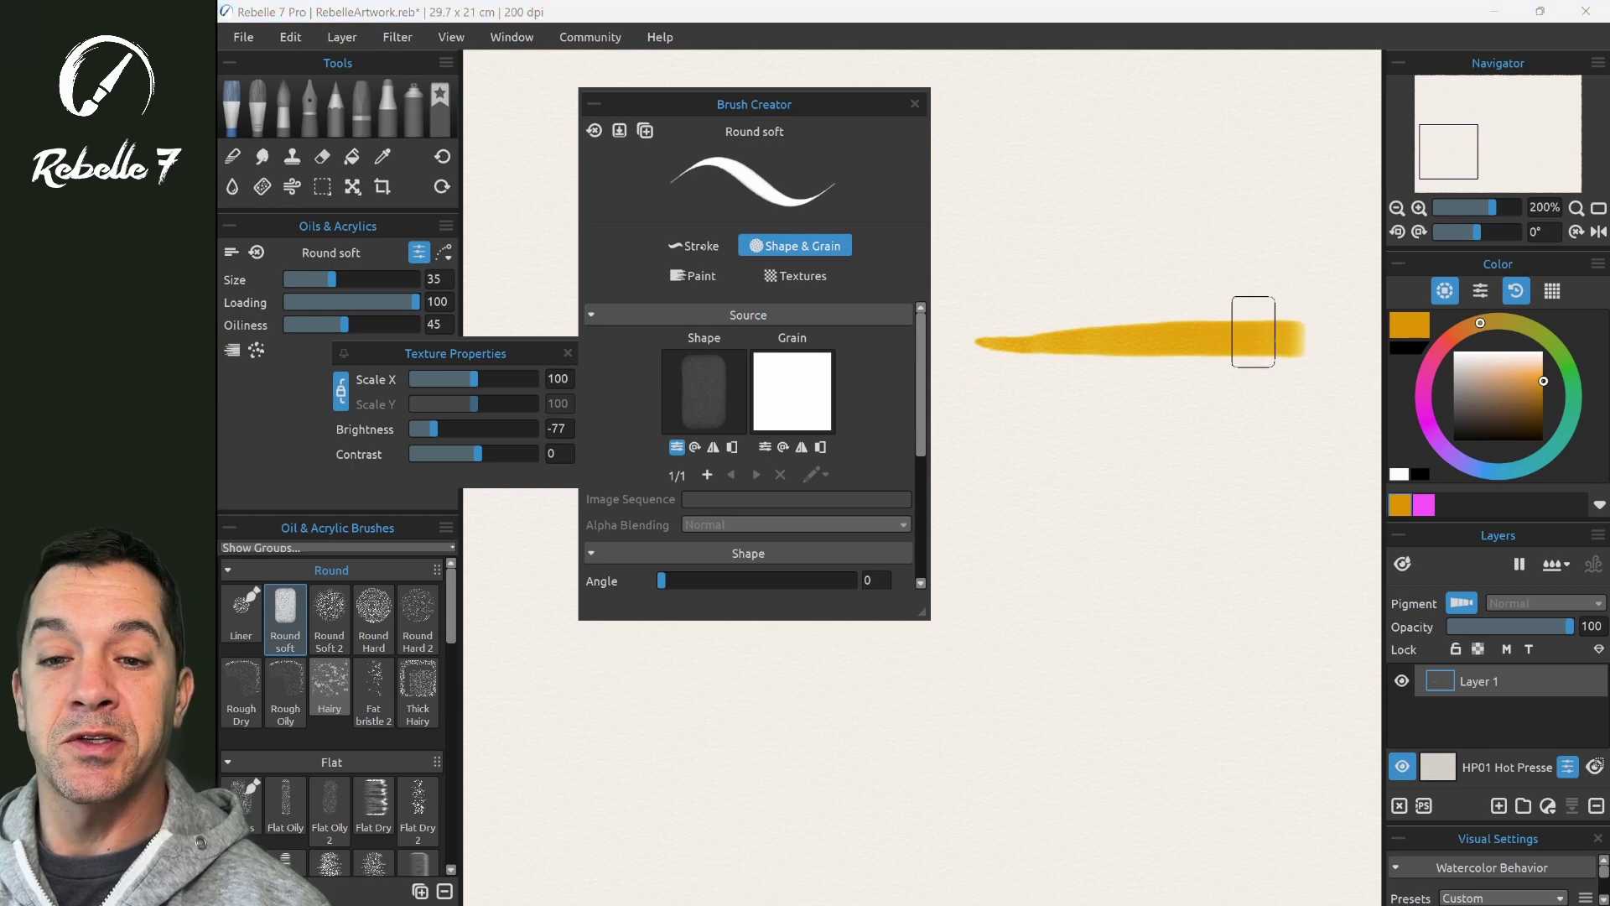
Set the pen pressure influence on the brush size to 0 in the stroke settings.
{"action": "left_click", "coordinate": [694, 245]}
{"action": "left_click", "coordinate": [903, 385]}
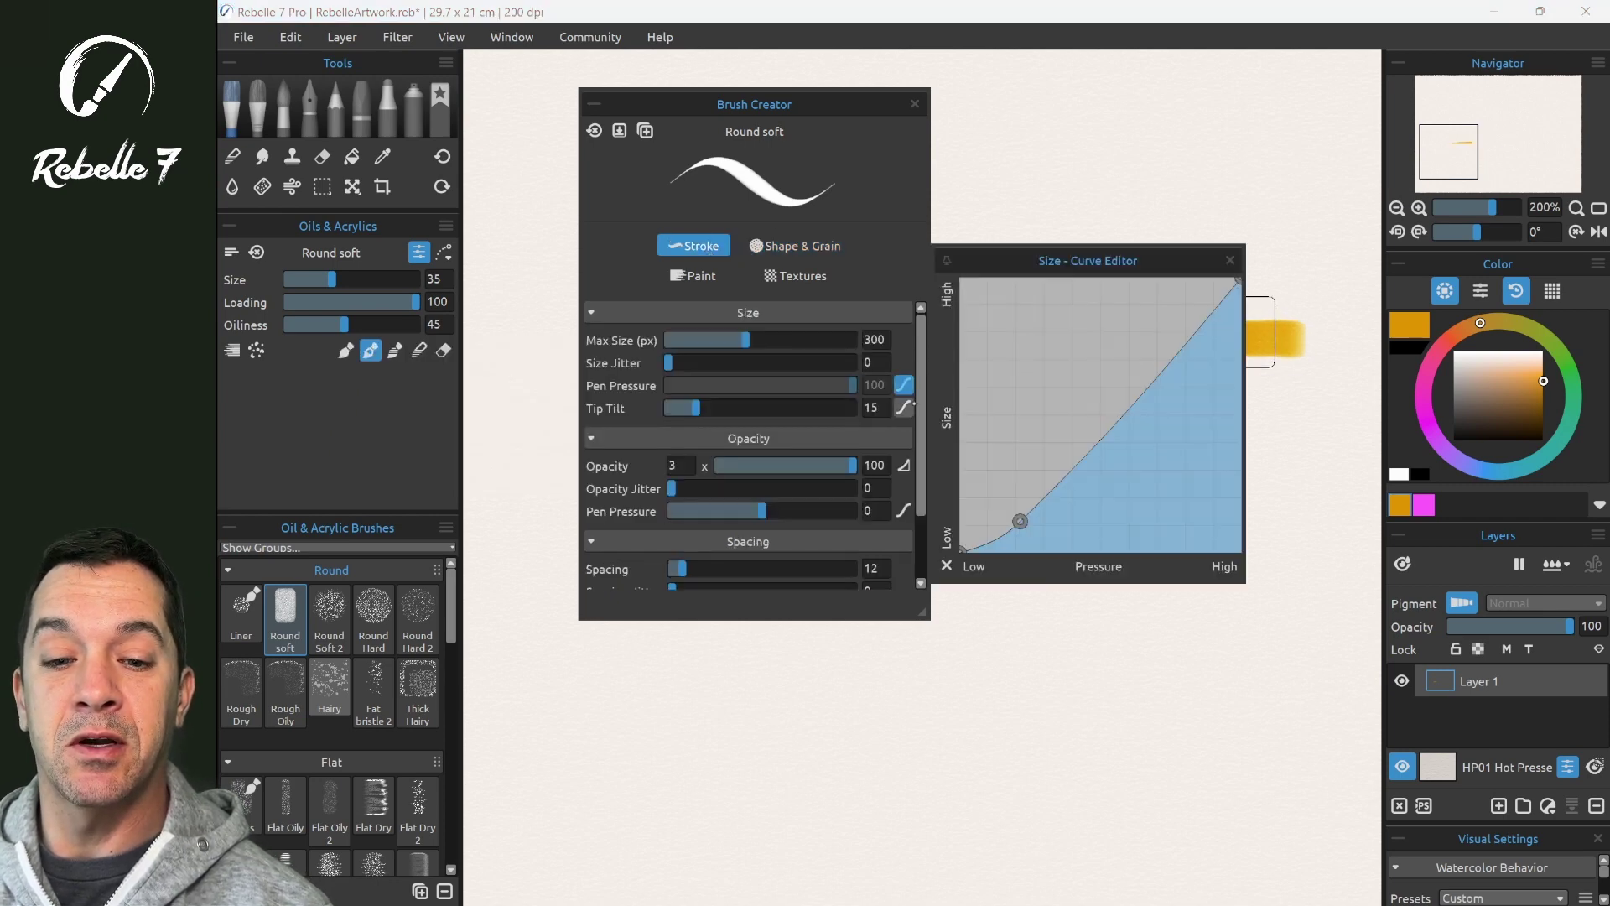
{"action": "left_click", "coordinate": [821, 387]}
{"action": "left_click_drag", "start_coordinate": [821, 386], "coordinate": [751, 387]}
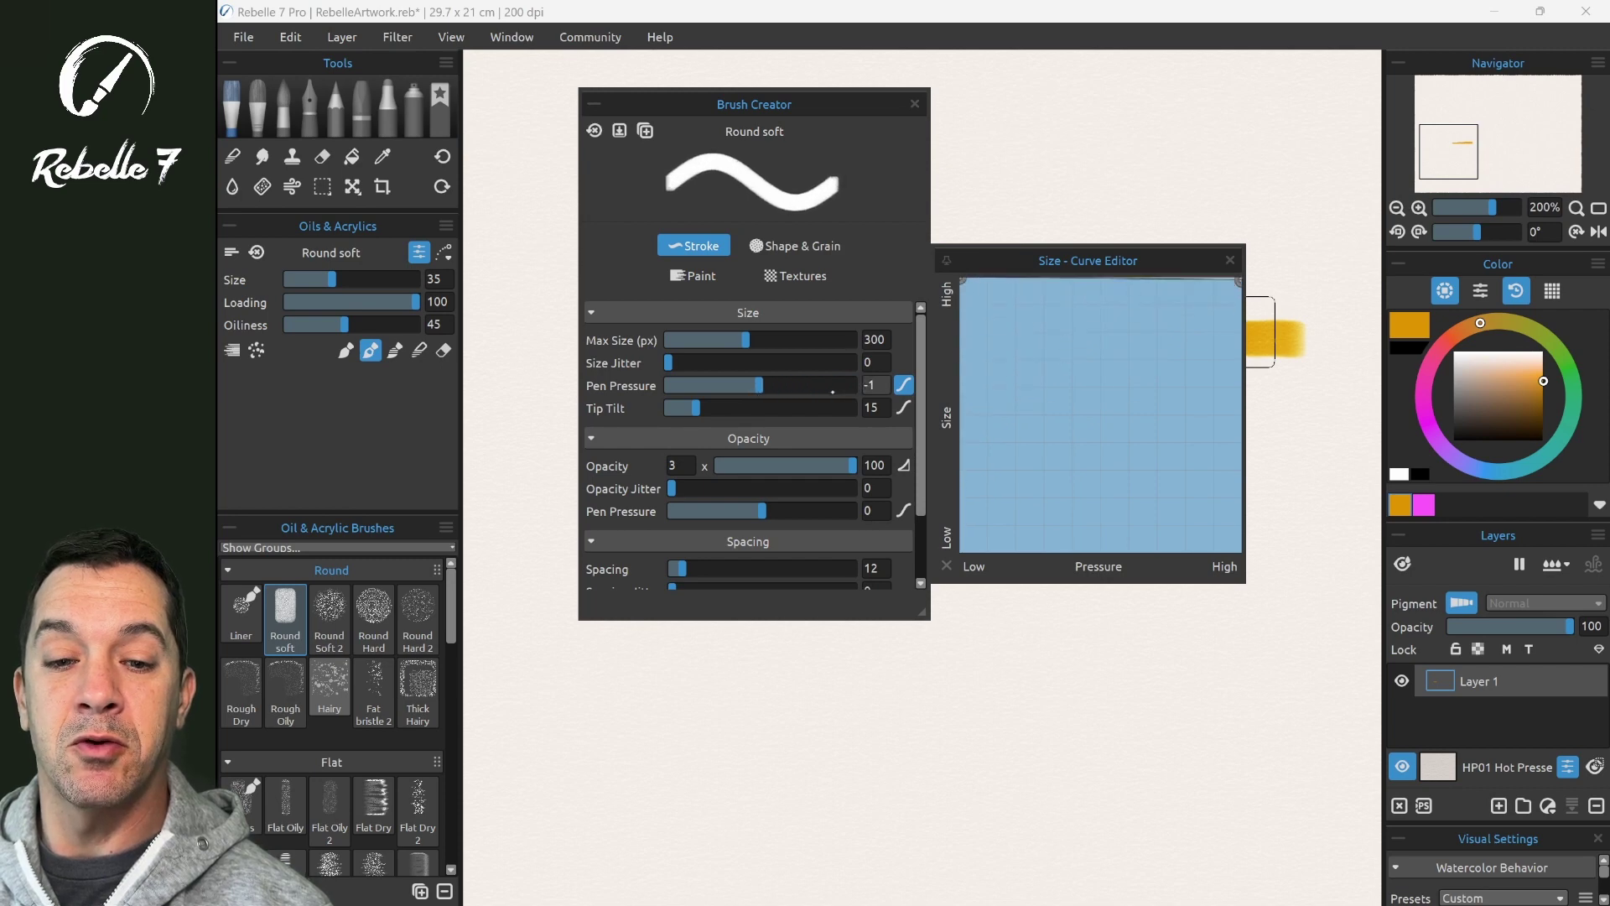
{"action": "left_click_drag", "start_coordinate": [872, 388], "coordinate": [842, 389]}
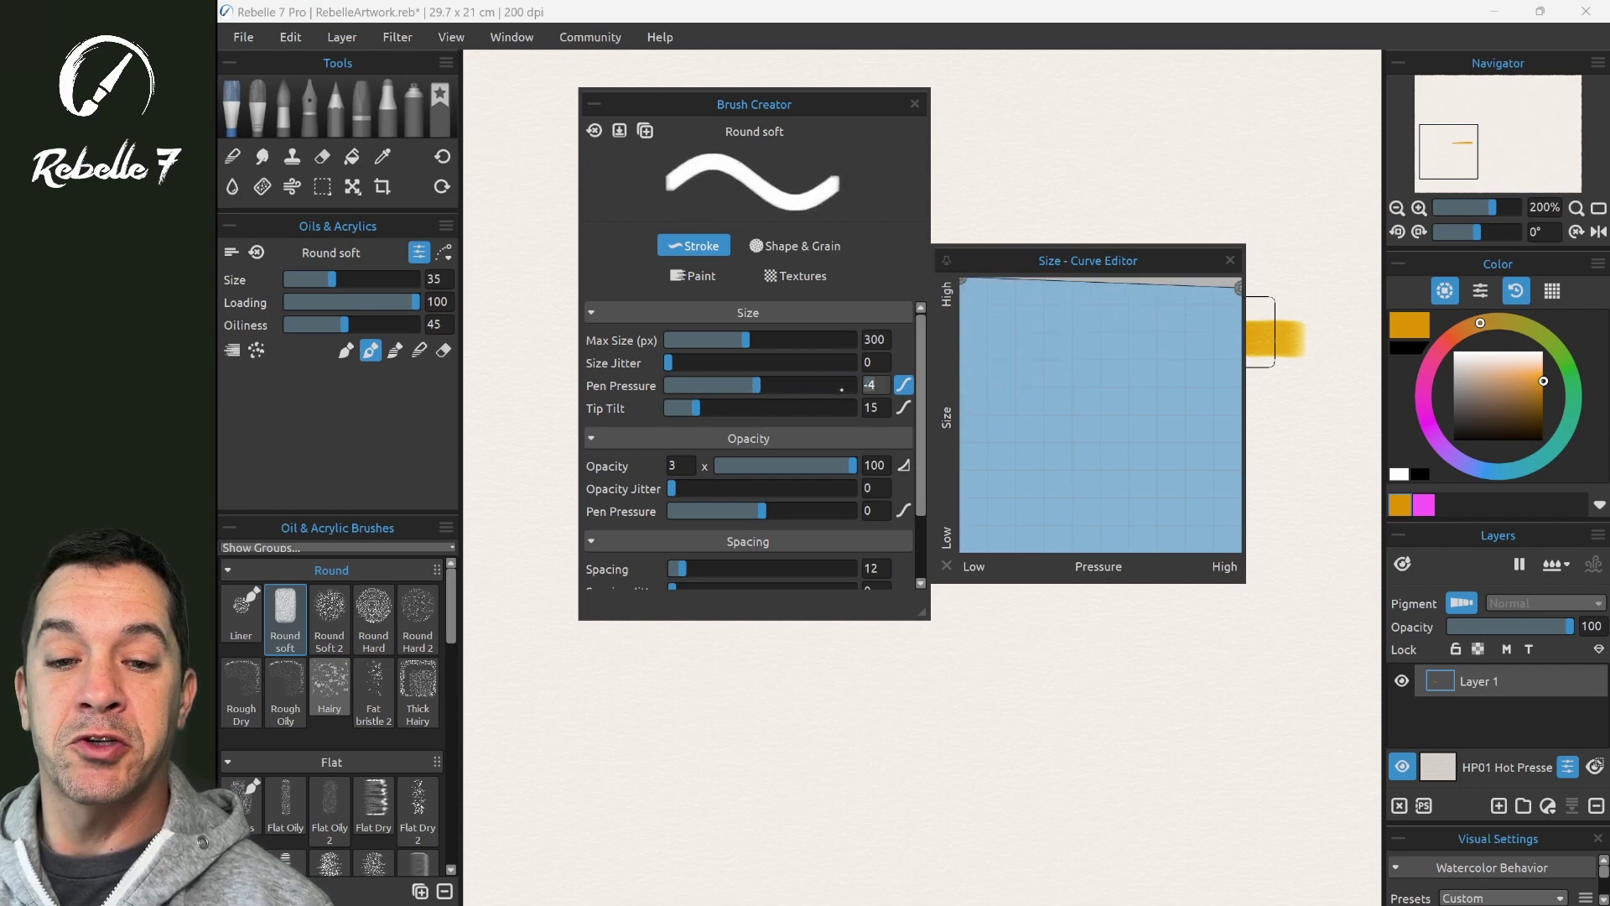
{"action": "type", "text": "0"}
{"action": "key", "text": "Return"}
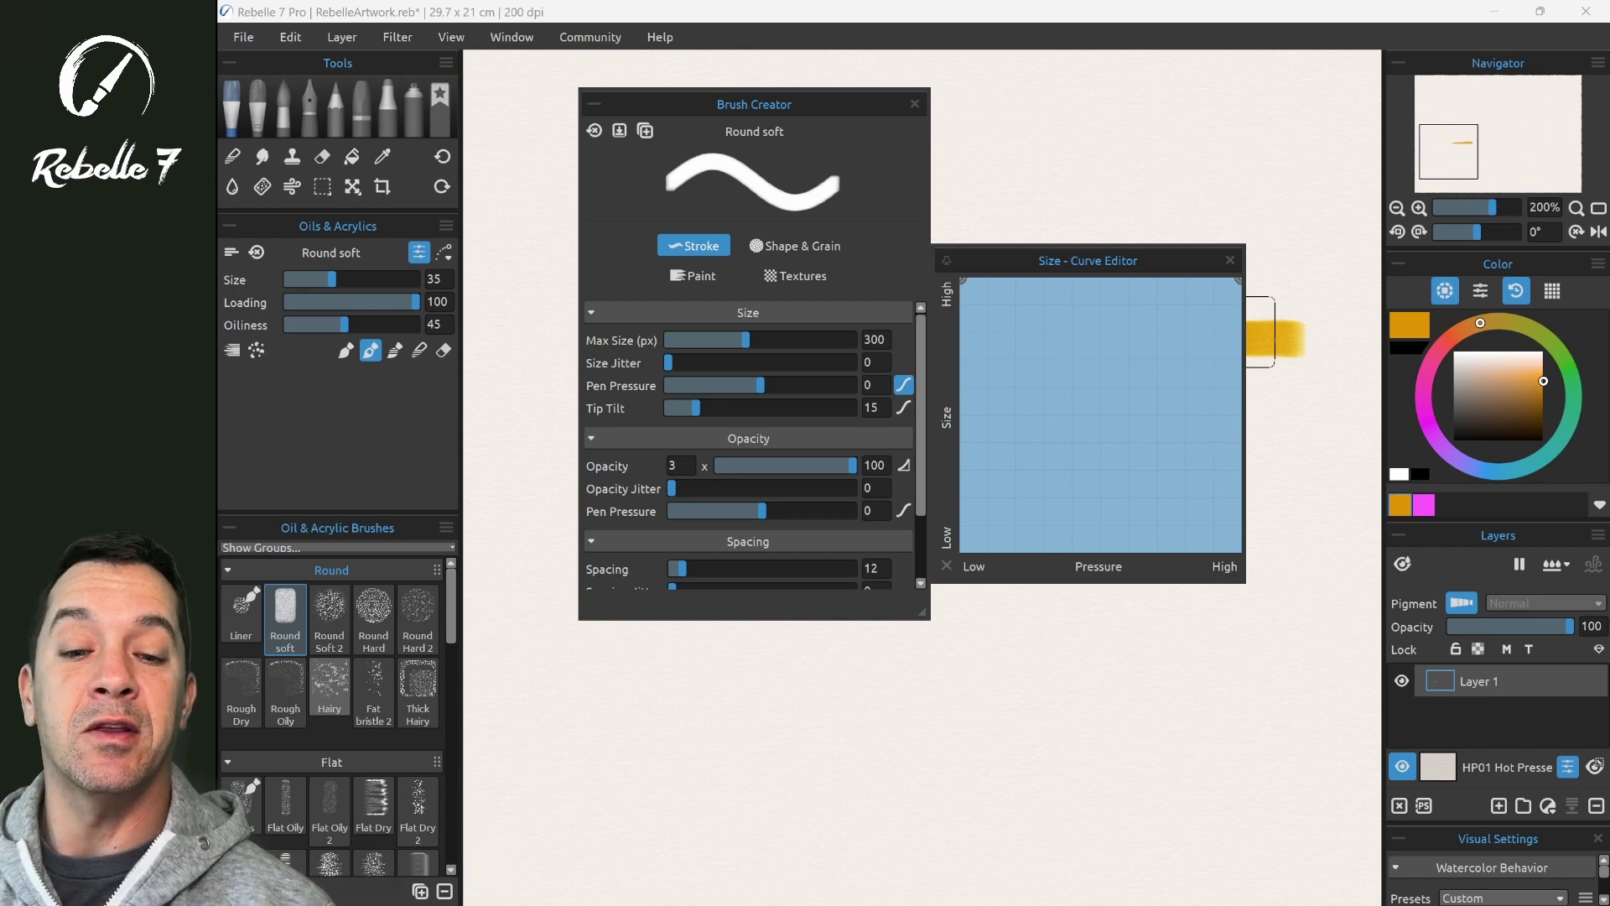
Turn off Smudge and set the brush size's Tip Tilt to 0.
{"action": "scroll", "coordinate": [748, 445], "scroll_direction": "down", "scroll_amount": 3}
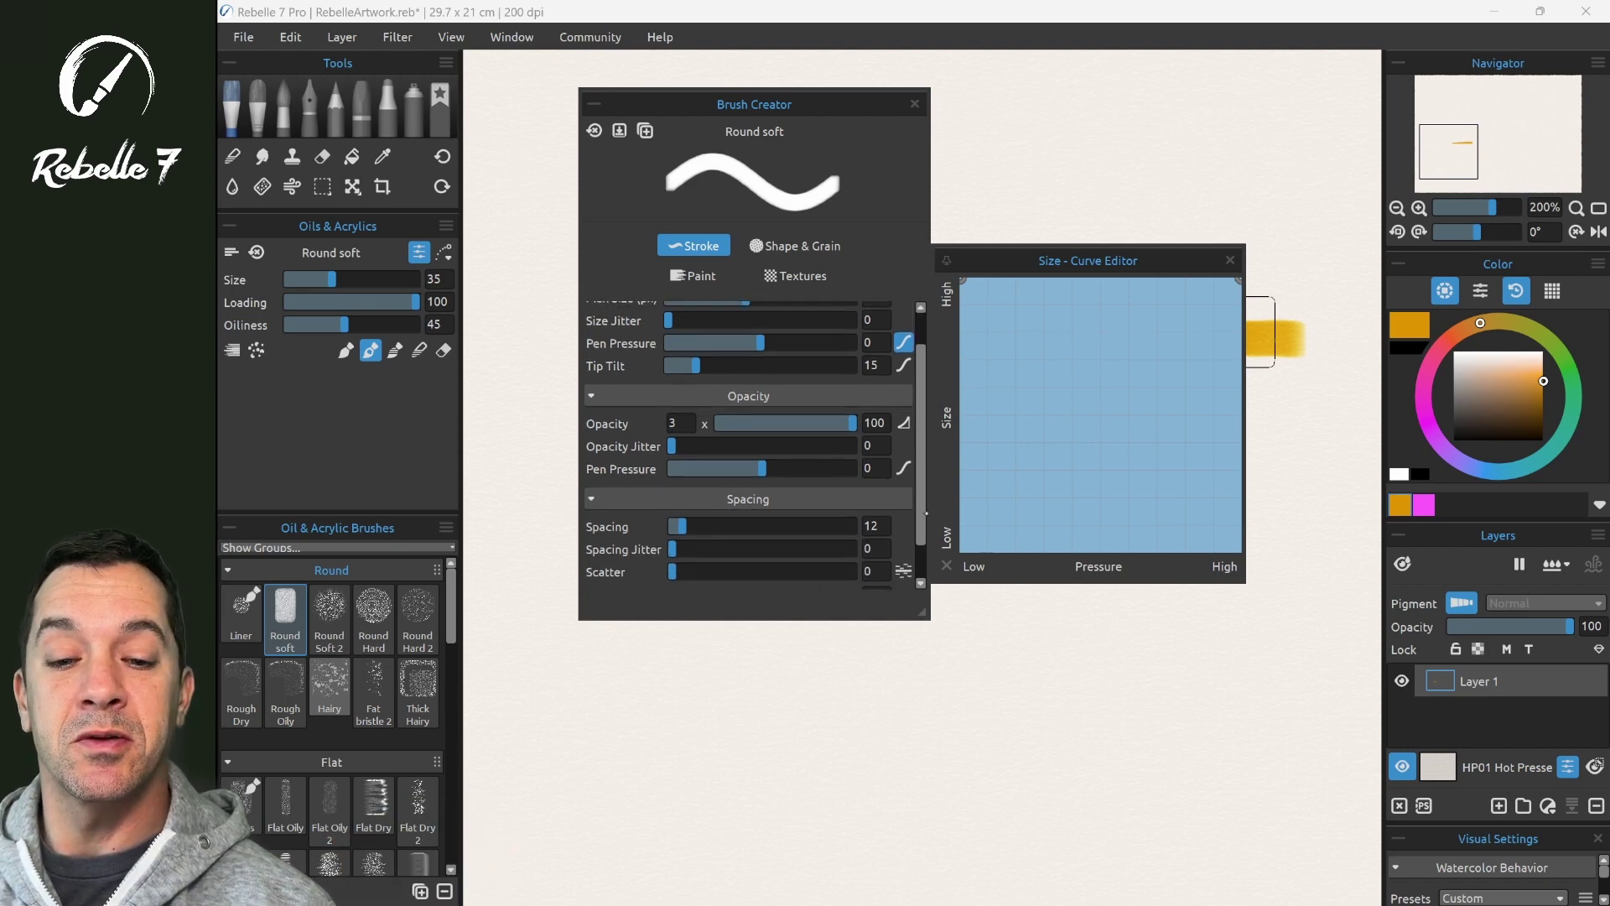
{"action": "left_click", "coordinate": [594, 552]}
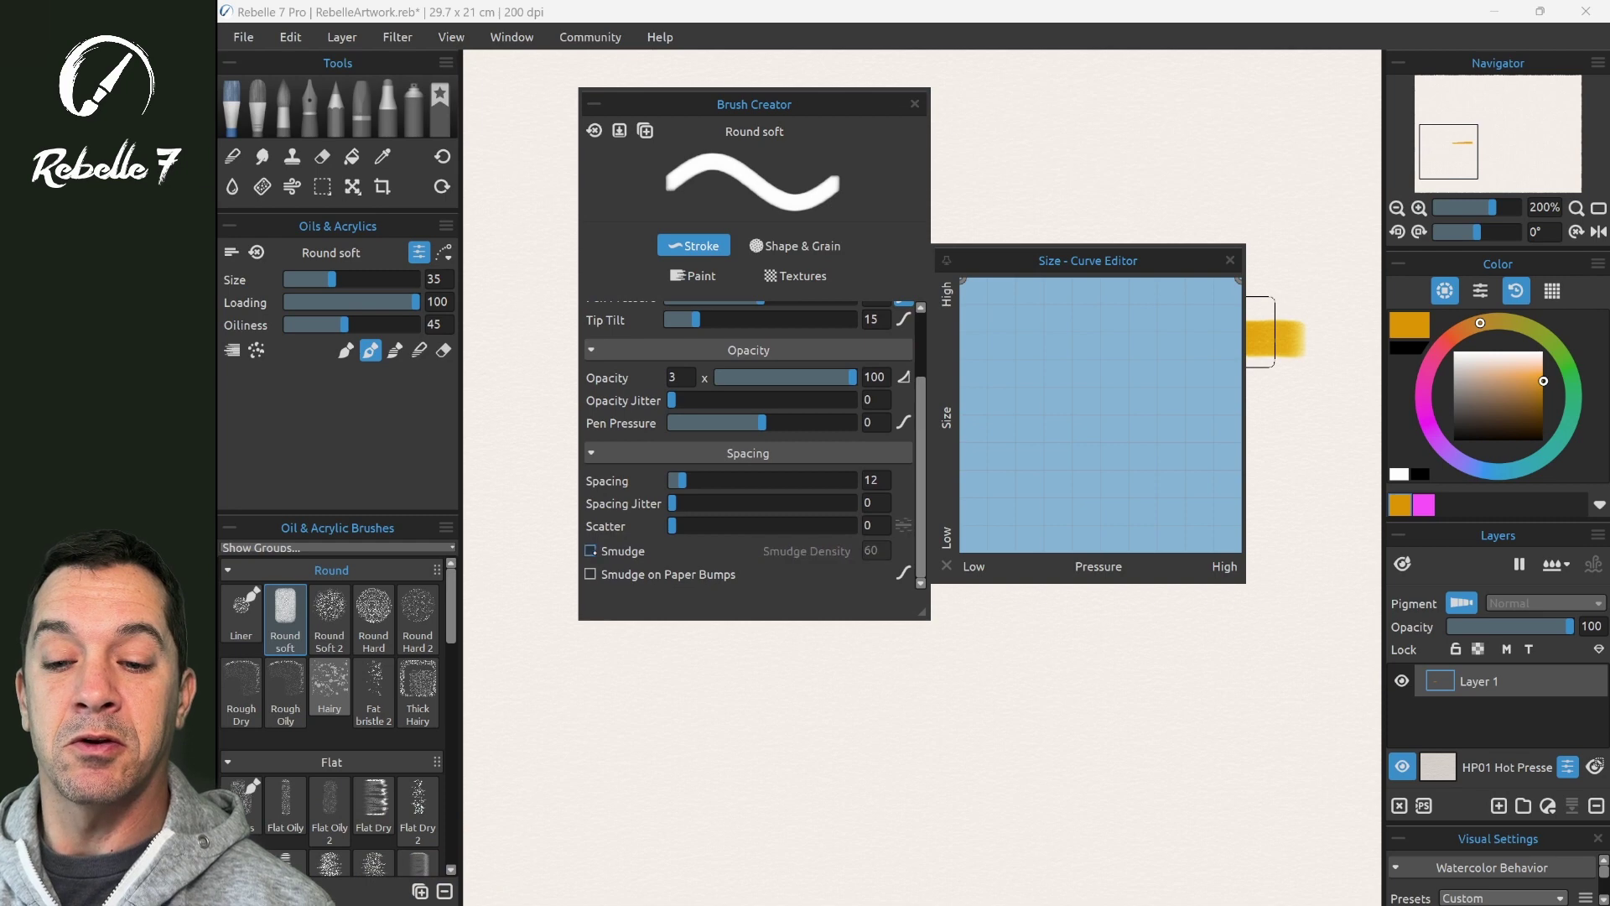
{"action": "scroll", "coordinate": [927, 382], "scroll_direction": "up", "scroll_amount": 3}
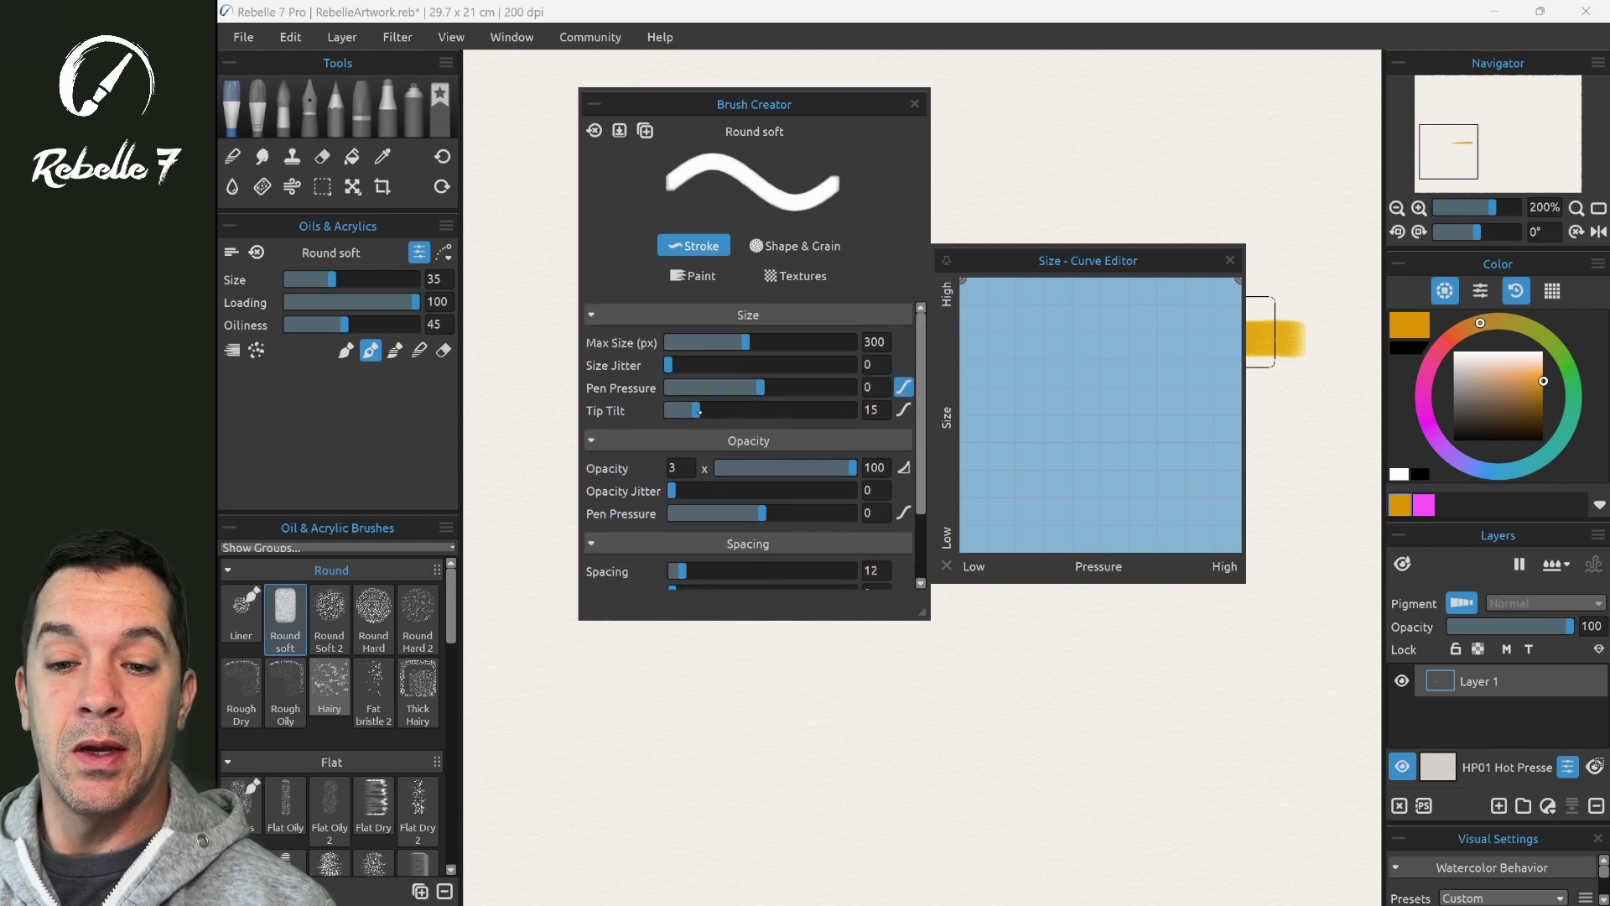
{"action": "left_click_drag", "start_coordinate": [698, 411], "coordinate": [642, 410]}
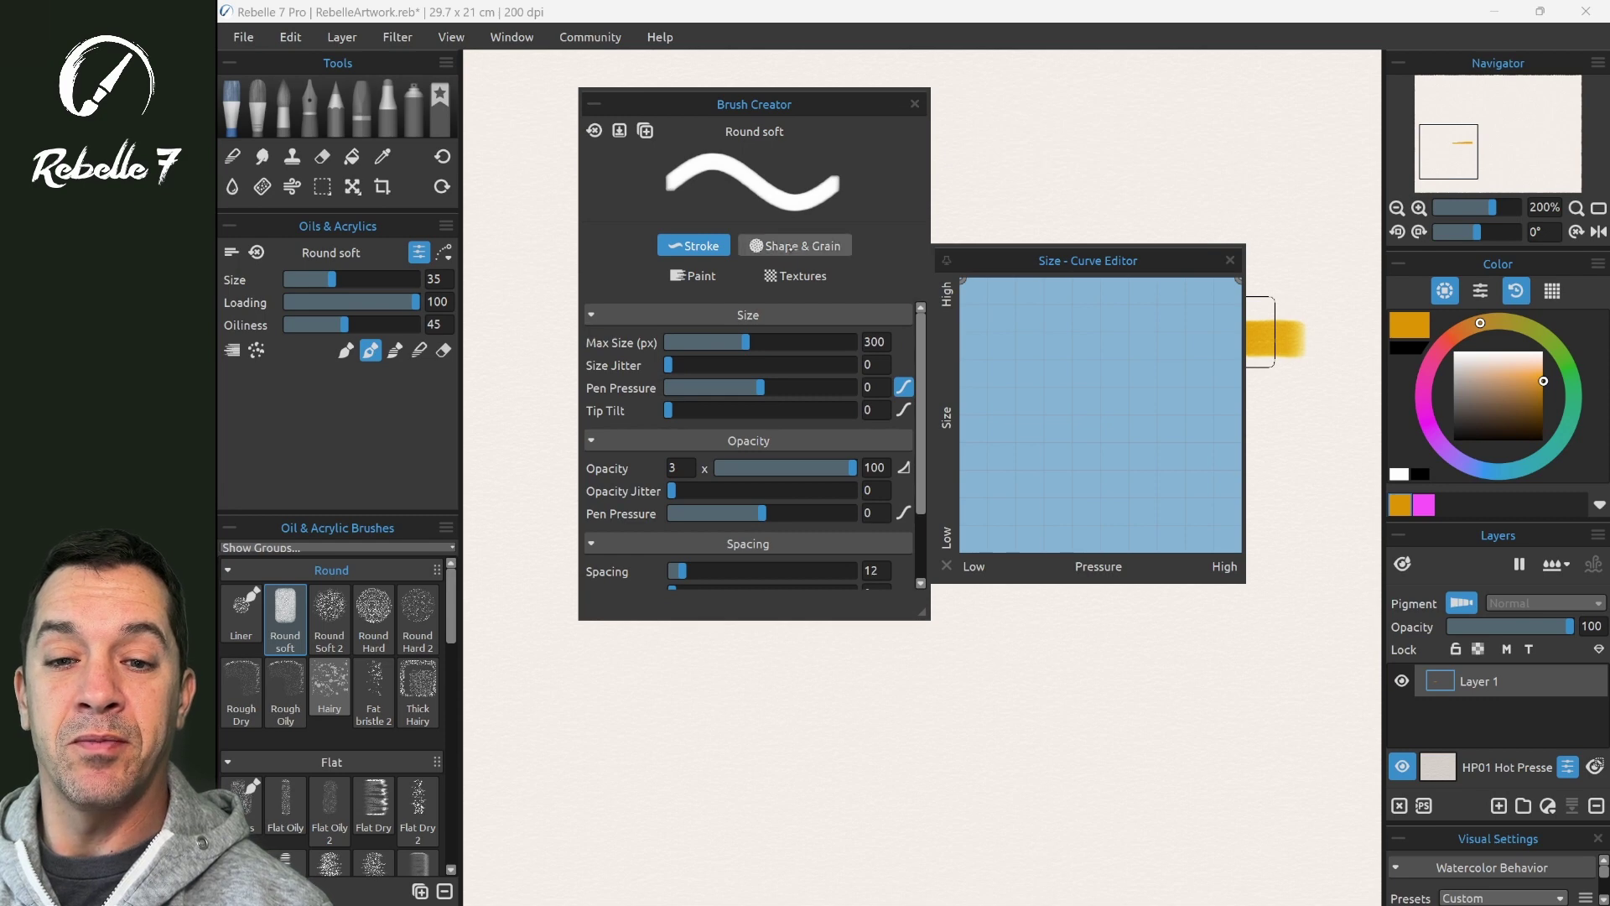
Set the Round soft brush's shape Rotation to Pen Tilt.
{"action": "left_click", "coordinate": [793, 246]}
{"action": "left_click_drag", "start_coordinate": [922, 415], "coordinate": [922, 493]}
{"action": "left_click", "coordinate": [847, 465]}
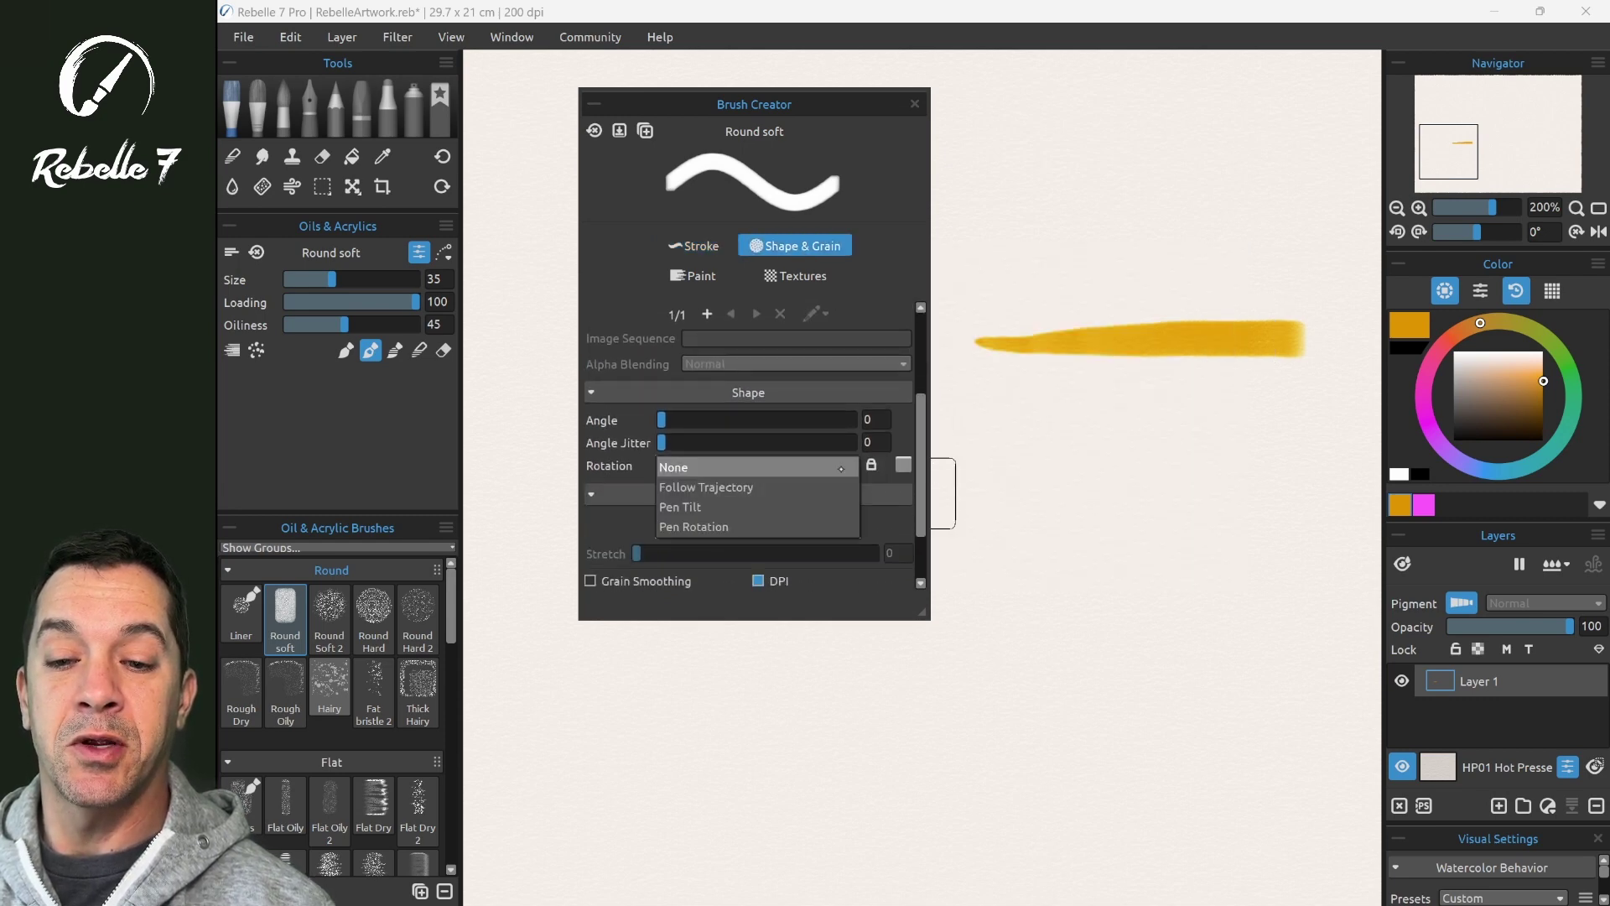
{"action": "left_click", "coordinate": [839, 504]}
Enable Shape Border with "shape round small" for the start, mid and end images, switching Preview with Shape off and back on.
{"action": "left_click", "coordinate": [903, 464]}
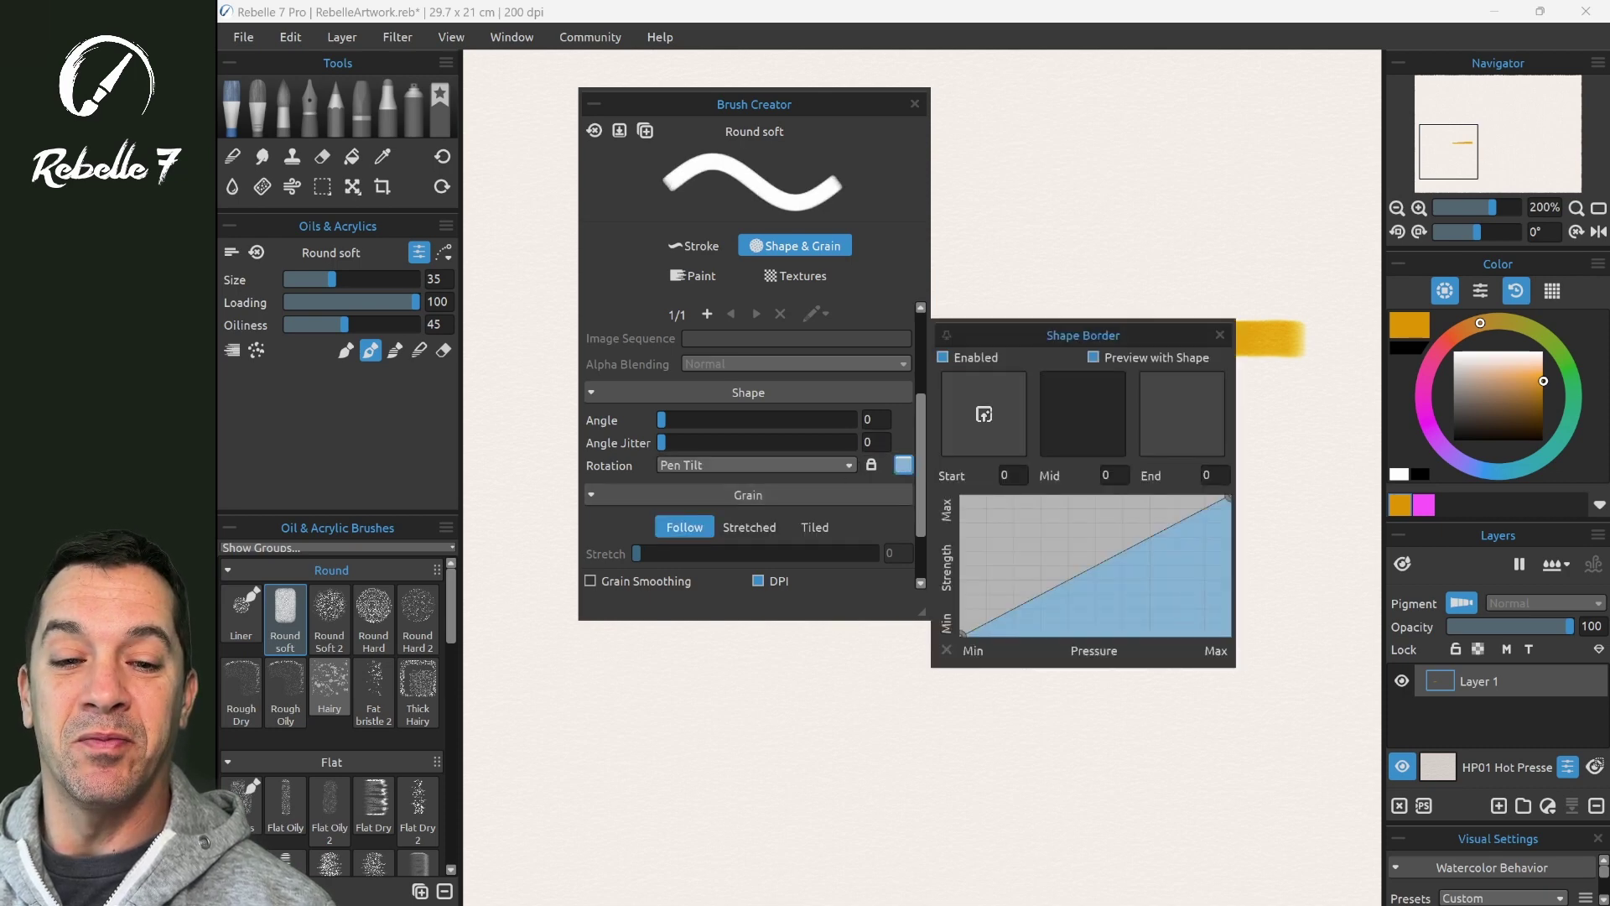
{"action": "left_click", "coordinate": [984, 413]}
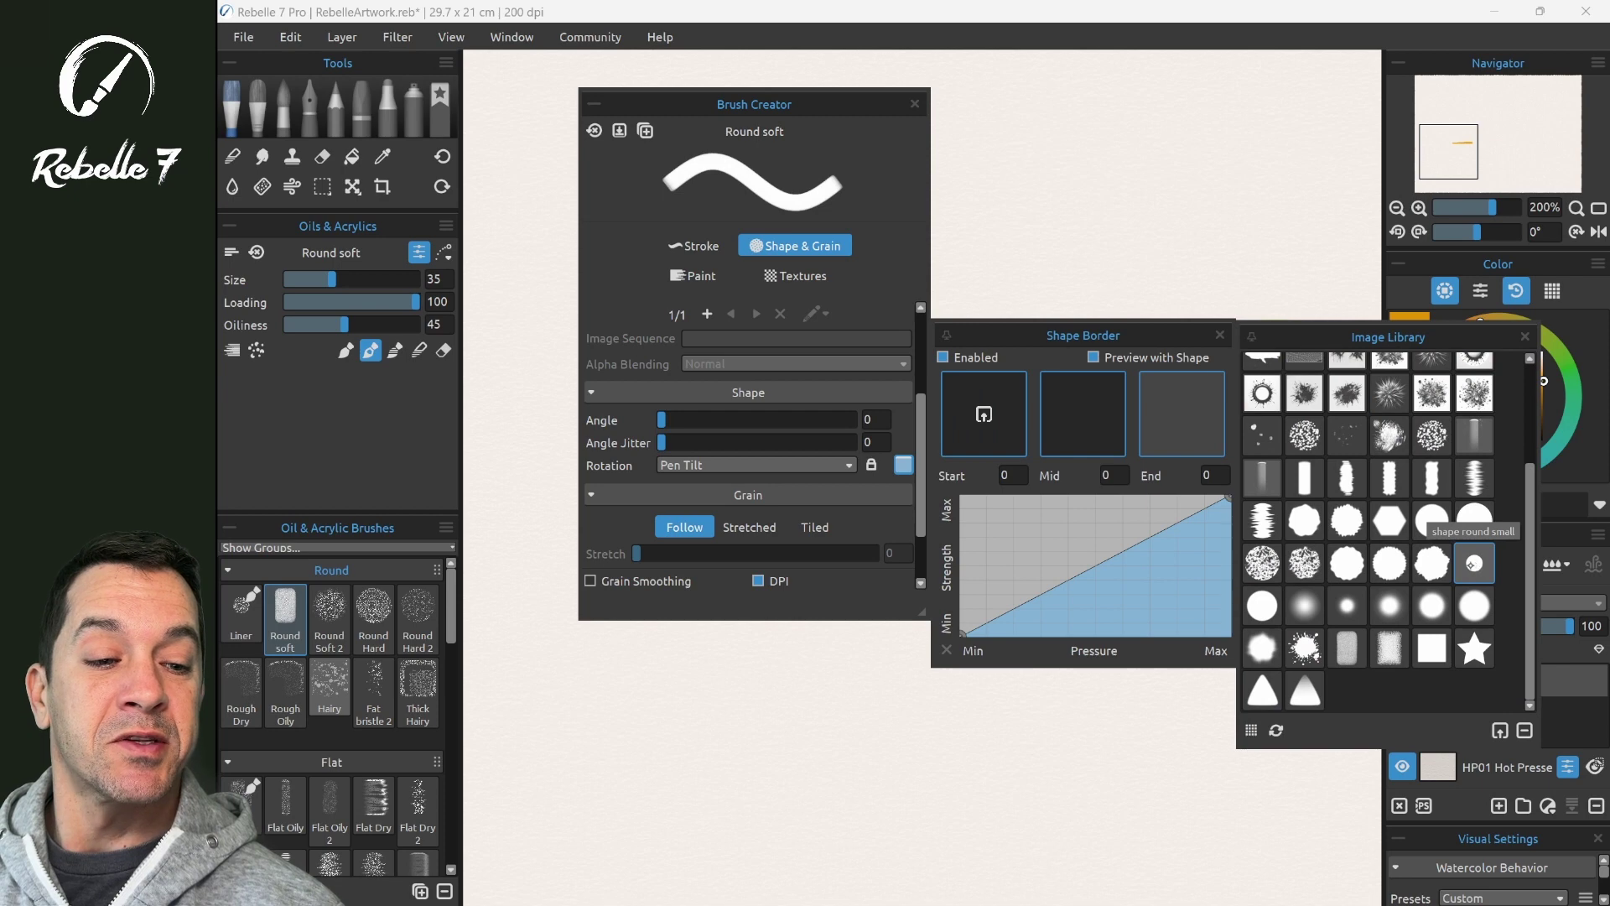
{"action": "left_click", "coordinate": [1475, 564]}
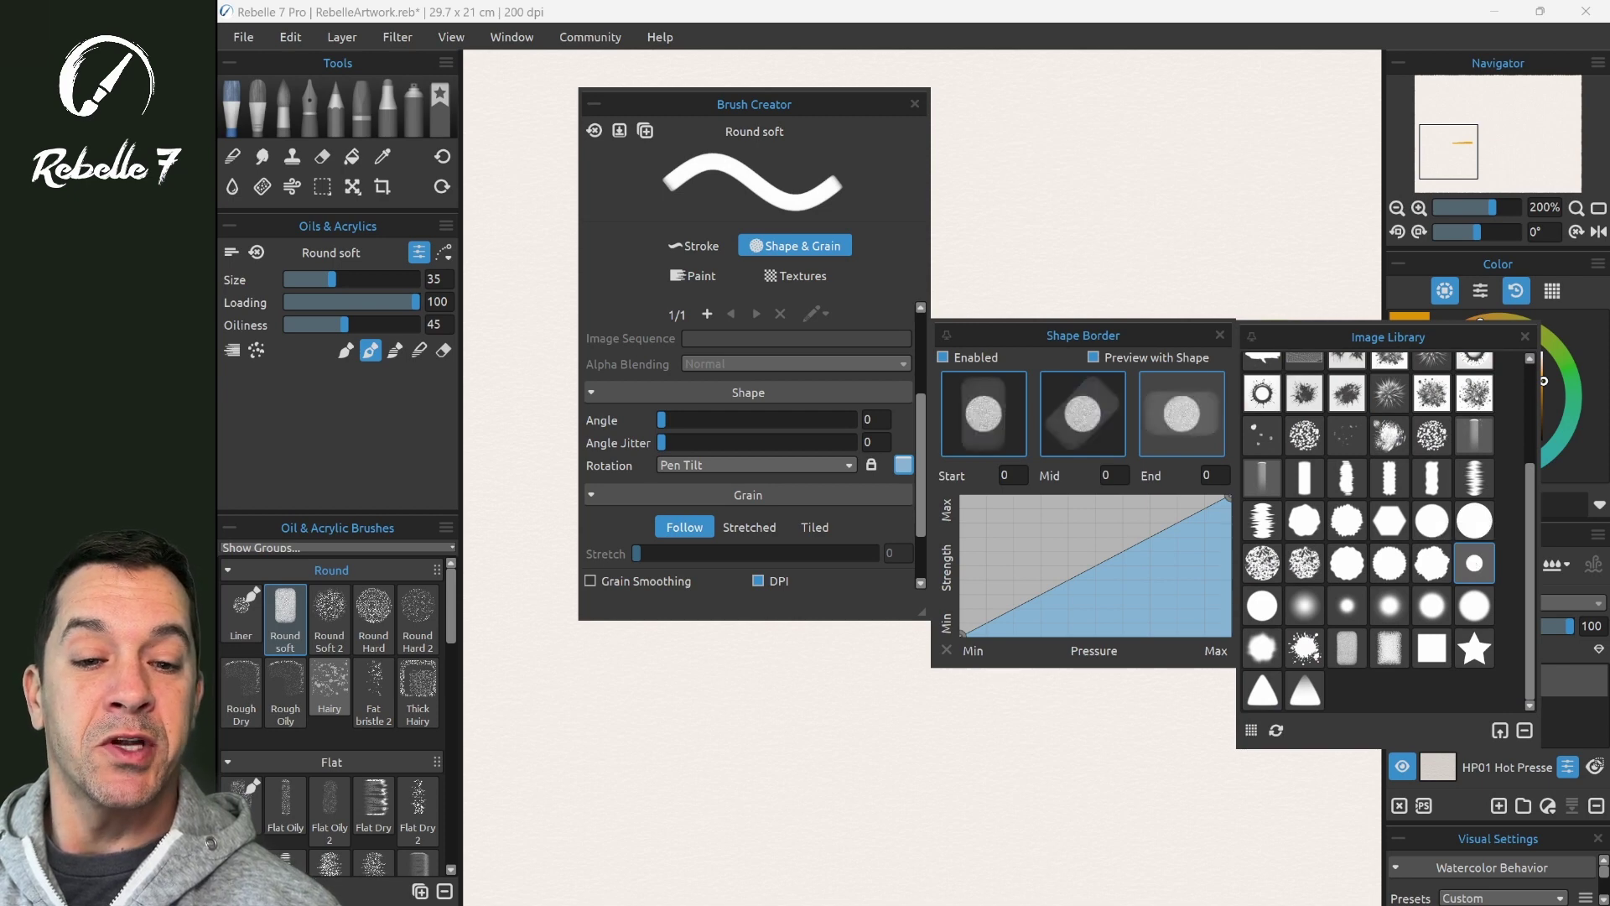
{"action": "left_click", "coordinate": [1094, 357]}
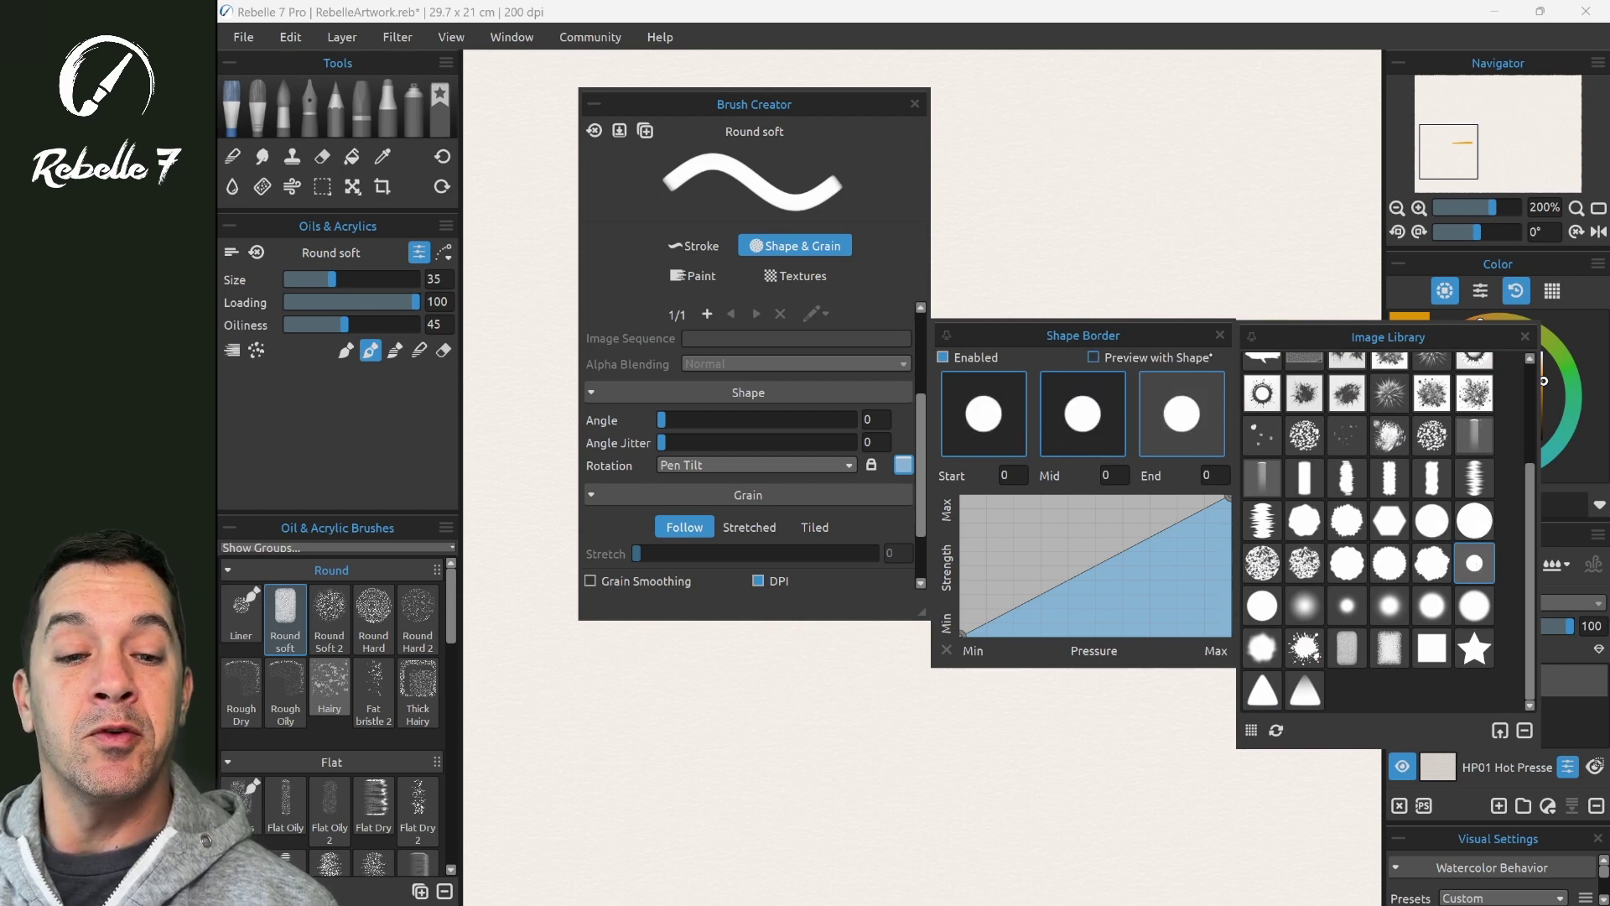
{"action": "left_click", "coordinate": [1094, 358]}
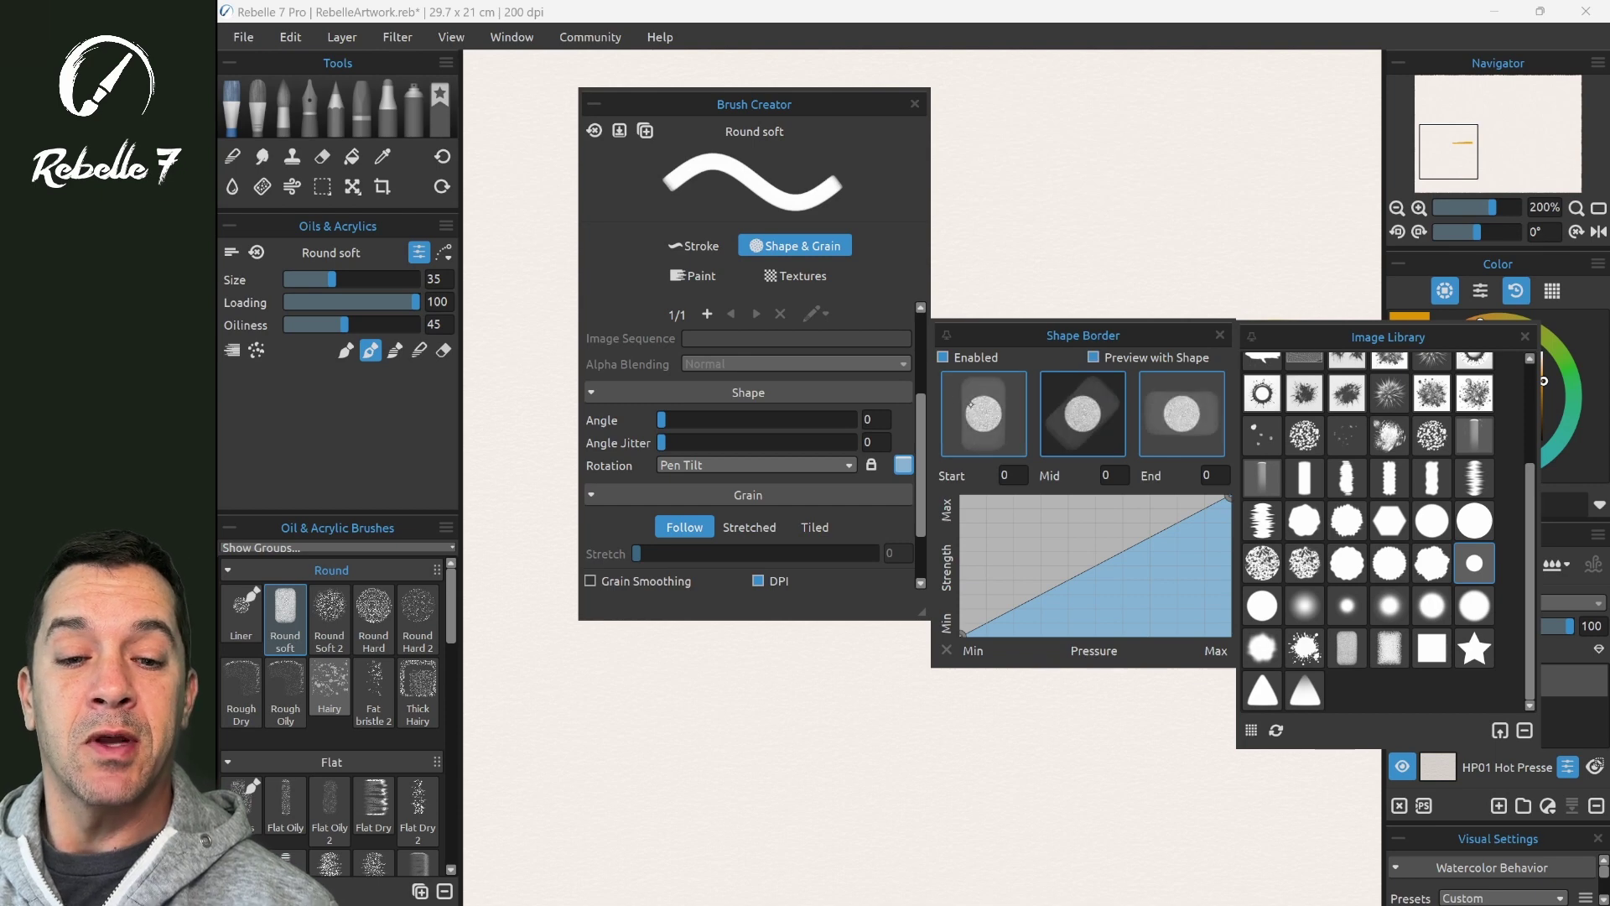
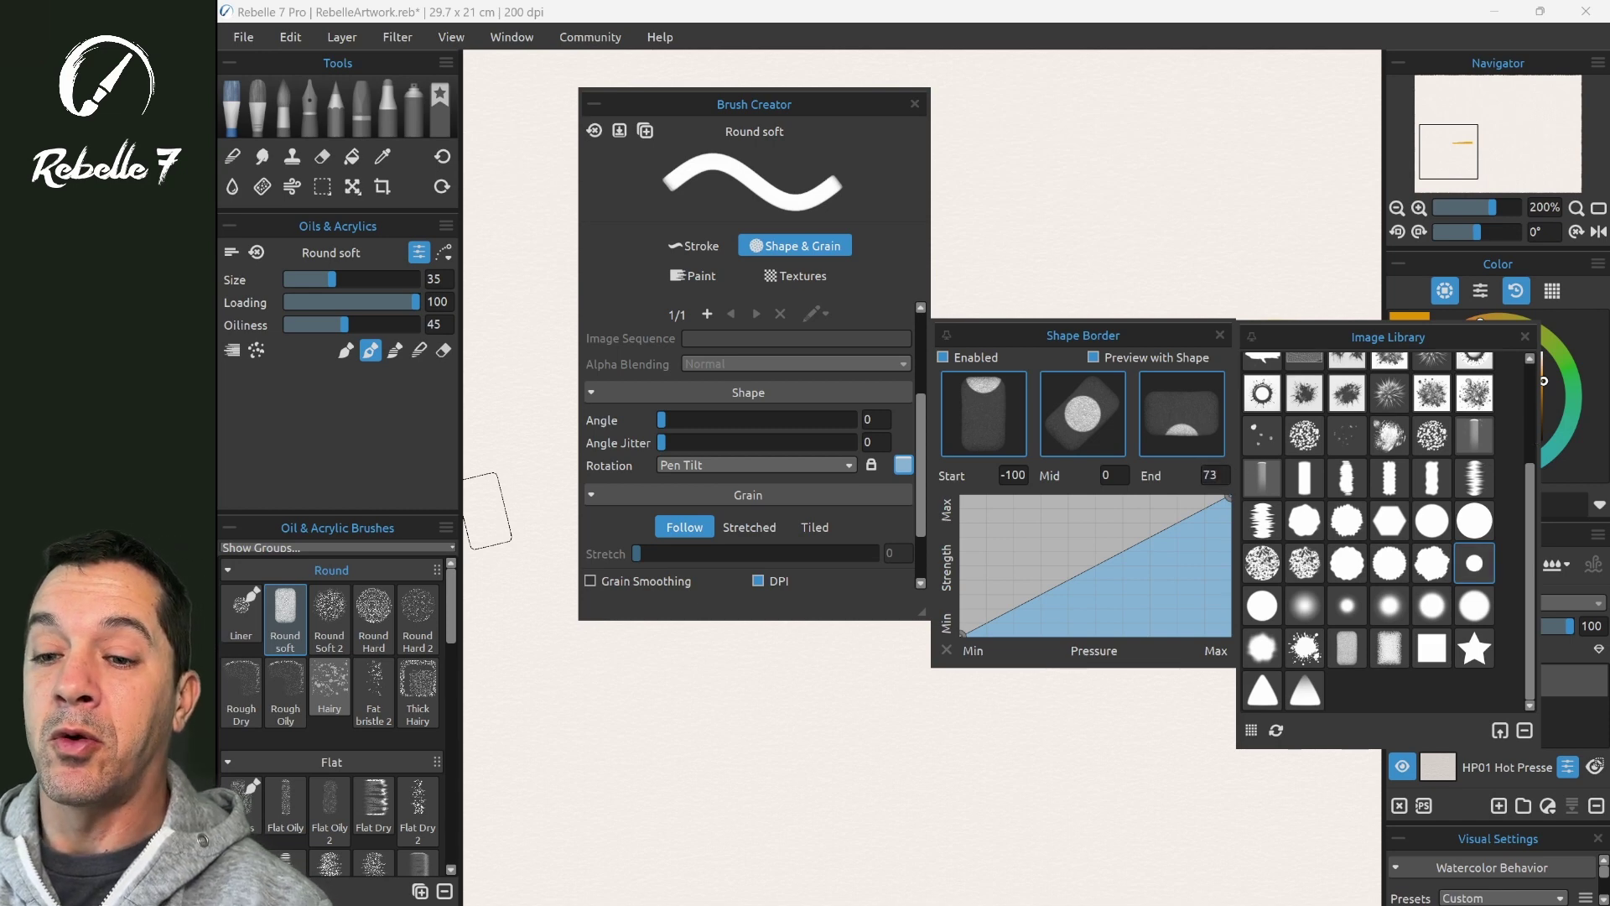
Set the Round soft brush's Max. Impasto Height to 200 in its paint settings.
{"action": "scroll", "coordinate": [925, 475], "scroll_direction": "up", "scroll_amount": 4}
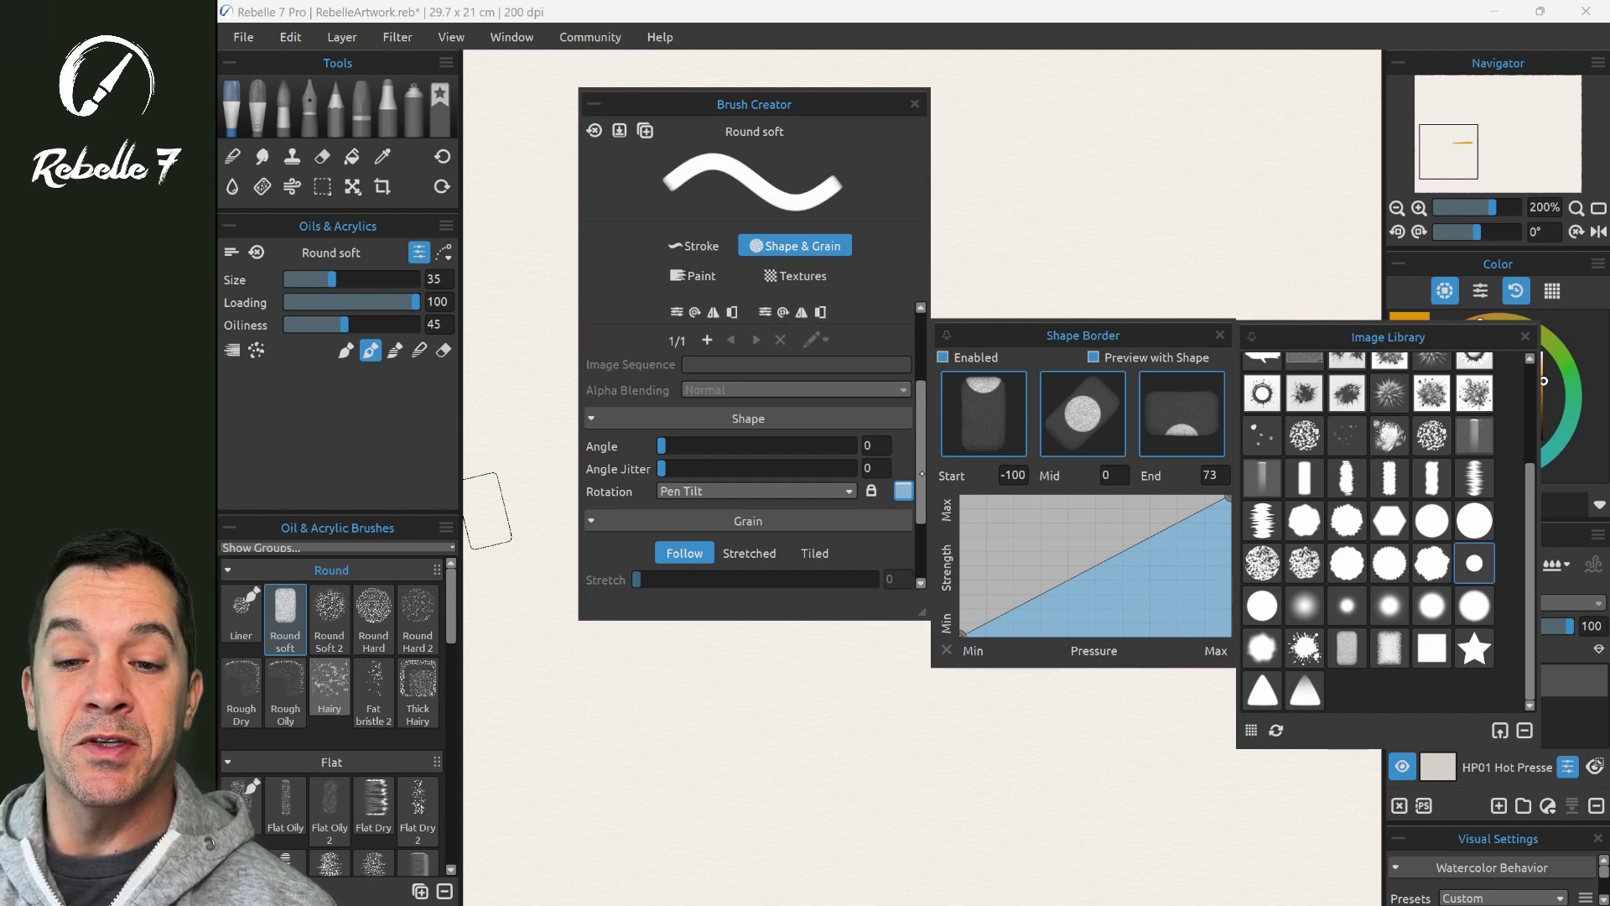
{"action": "scroll", "coordinate": [755, 462], "scroll_direction": "down", "scroll_amount": 3}
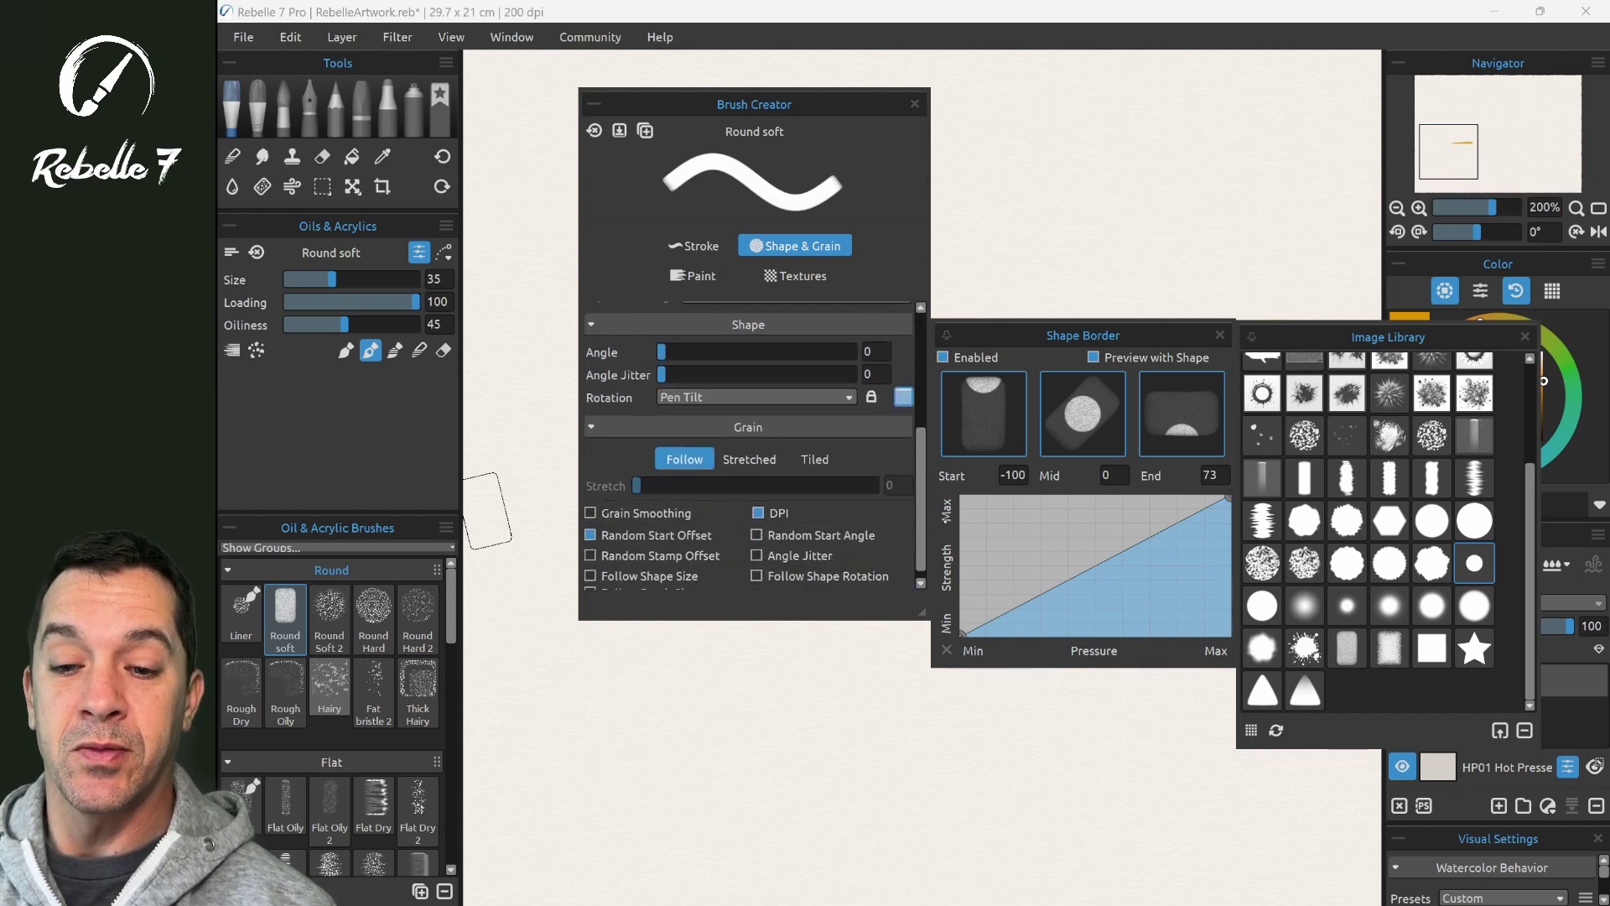
{"action": "scroll", "coordinate": [755, 461], "scroll_direction": "up", "scroll_amount": 3}
{"action": "left_click", "coordinate": [690, 276]}
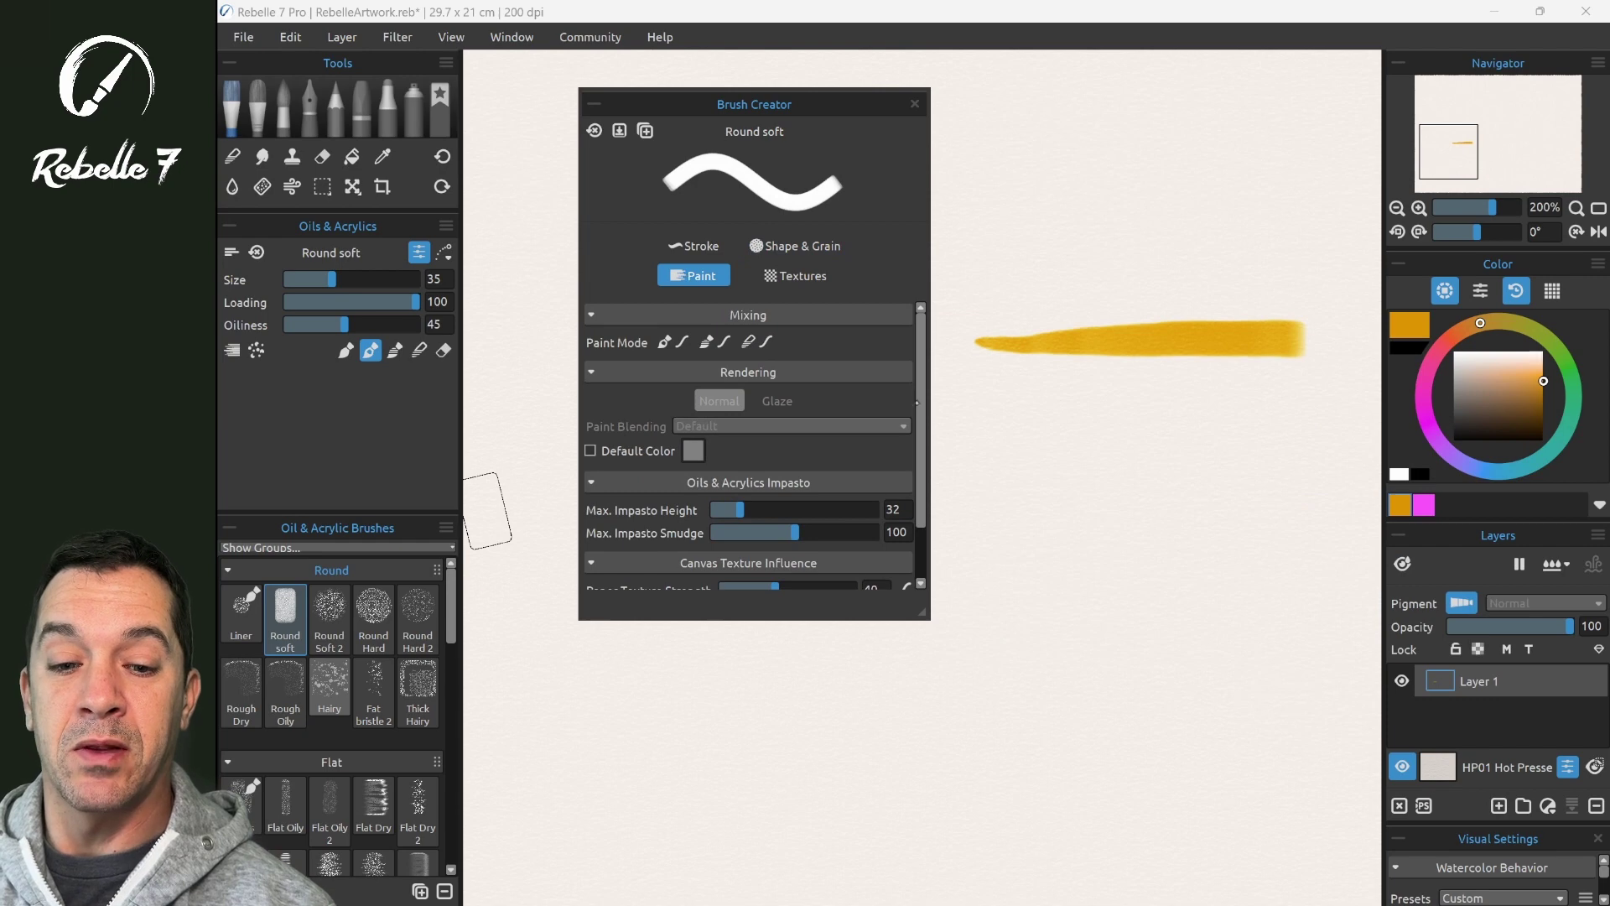
{"action": "left_click_drag", "start_coordinate": [739, 509], "coordinate": [752, 509]}
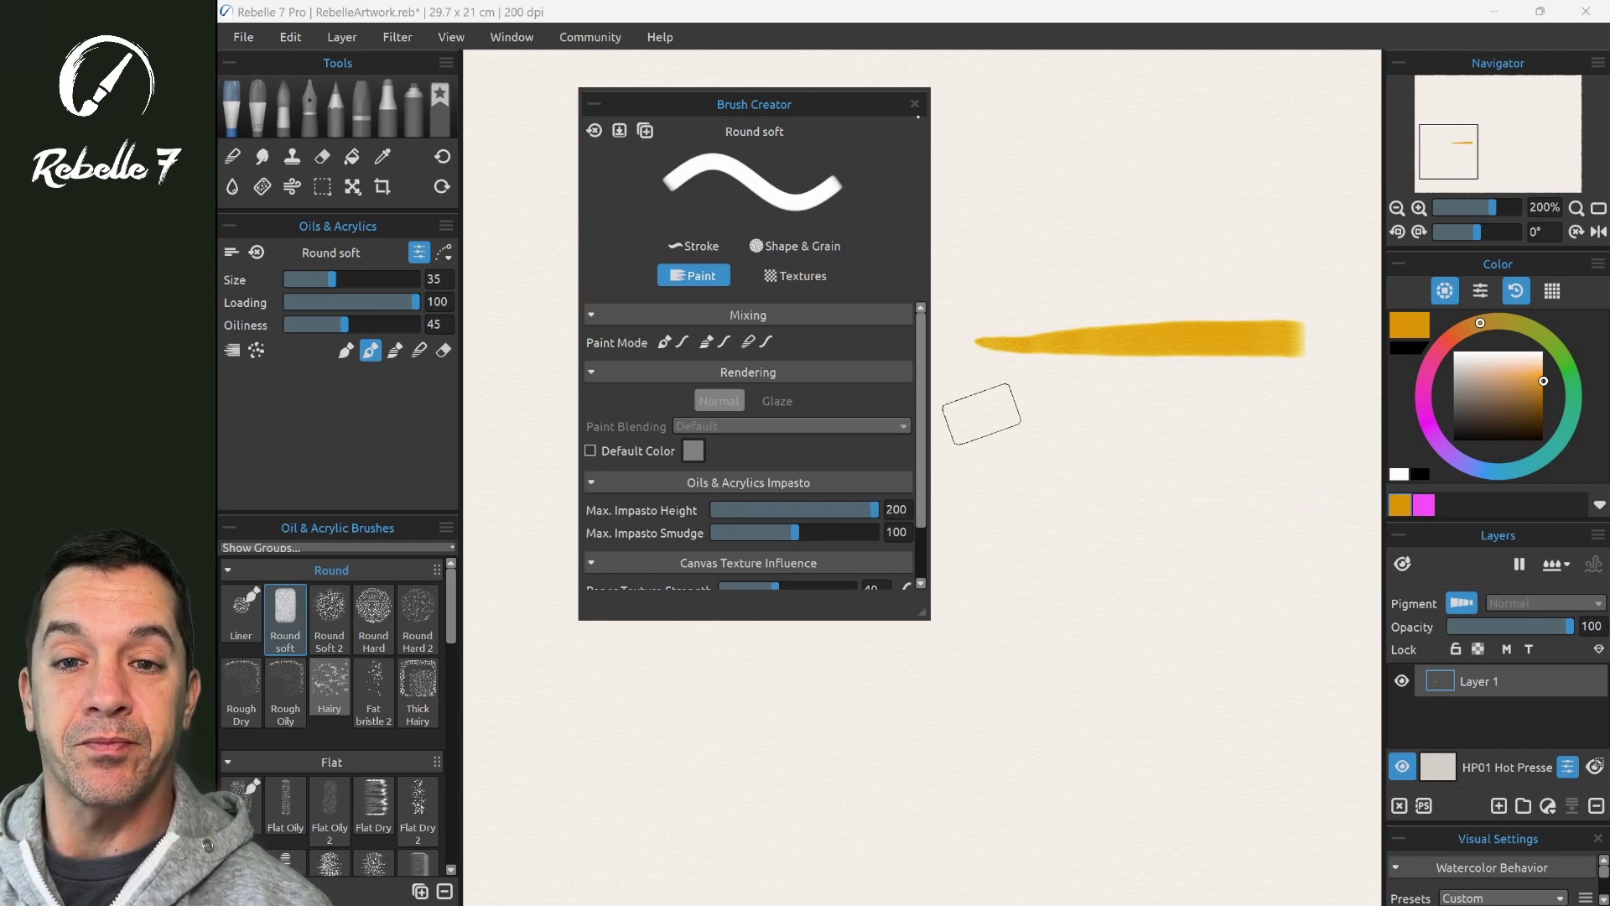
Move the Brush Creator aside, clear the layer and paint a wide S-shaped test stroke while varying the pen tilt.
{"action": "left_click_drag", "start_coordinate": [862, 108], "coordinate": [744, 76]}
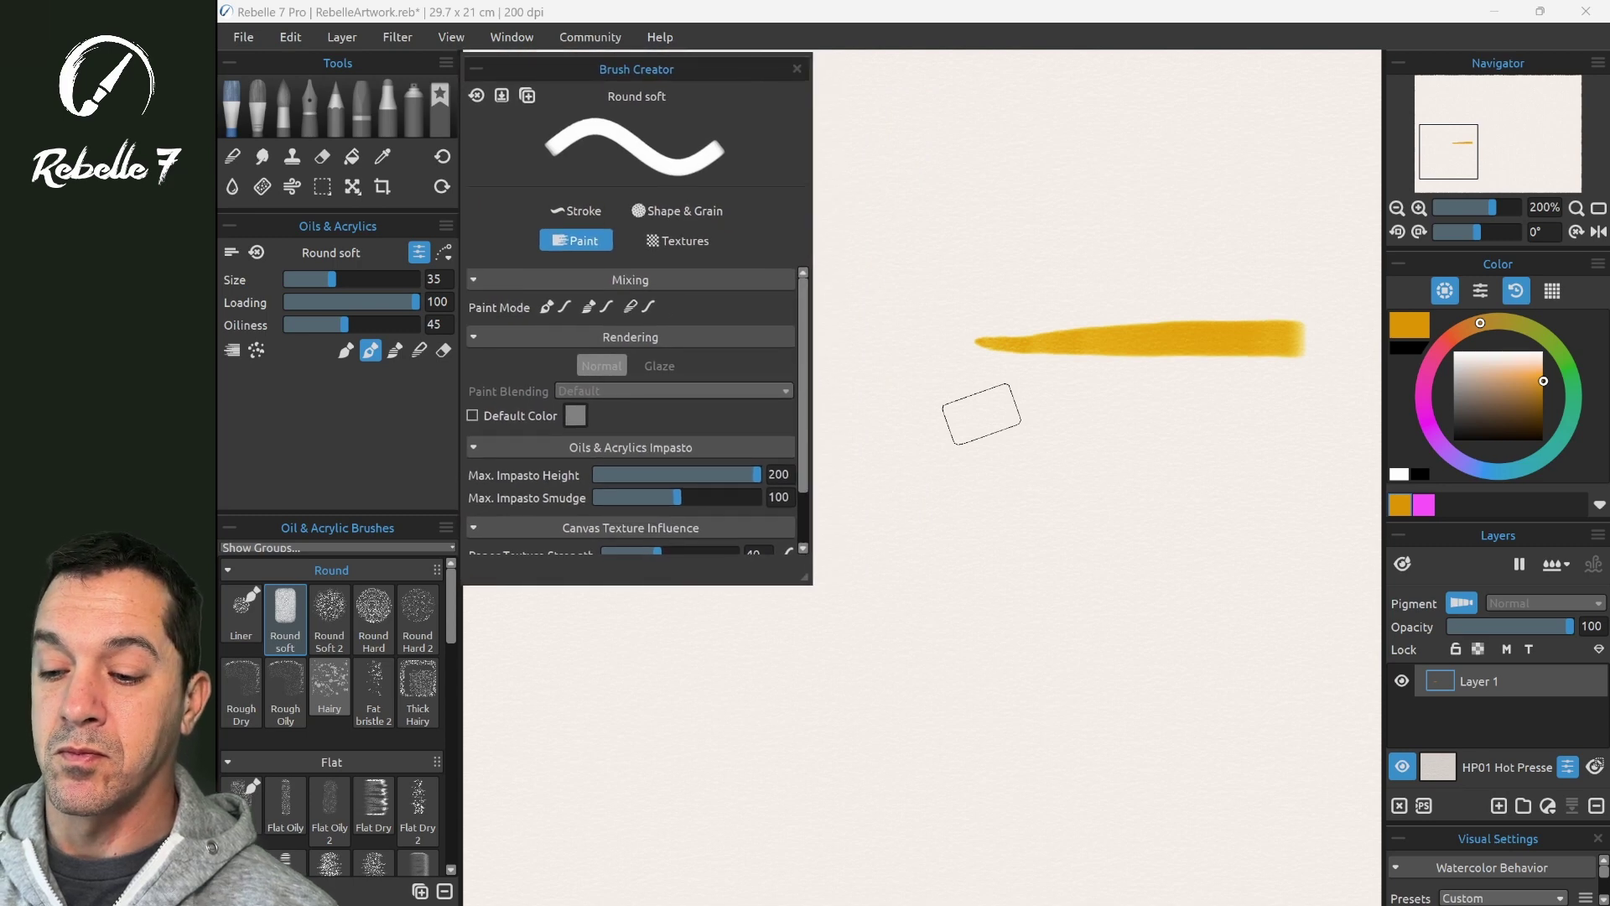
{"action": "key", "text": "Delete"}
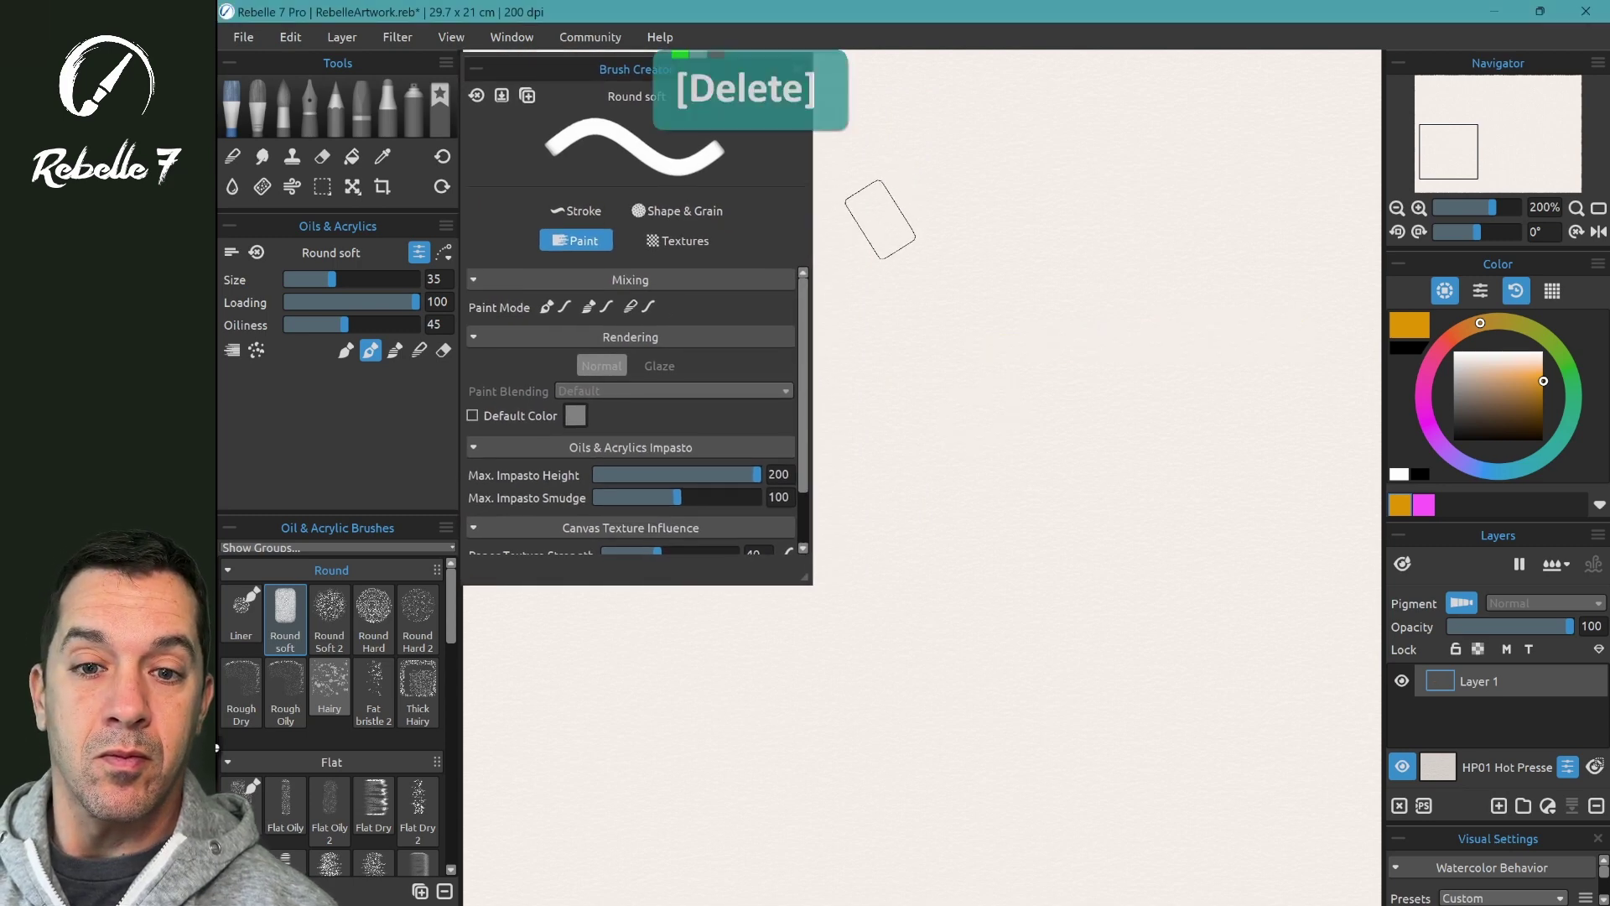
{"action": "mouse_move", "coordinate": [873, 215]}
{"action": "left_mouse_down"}
{"action": "mouse_move", "coordinate": [1088, 217]}
{"action": "mouse_move", "coordinate": [1286, 245]}
{"action": "mouse_move", "coordinate": [1284, 316]}
{"action": "mouse_move", "coordinate": [1238, 361]}
{"action": "mouse_move", "coordinate": [1083, 405]}
{"action": "mouse_move", "coordinate": [928, 415]}
{"action": "mouse_move", "coordinate": [899, 441]}
{"action": "mouse_move", "coordinate": [881, 513]}
{"action": "mouse_move", "coordinate": [933, 577]}
{"action": "mouse_move", "coordinate": [1001, 592]}
{"action": "mouse_move", "coordinate": [1309, 584]}
{"action": "left_mouse_up"}
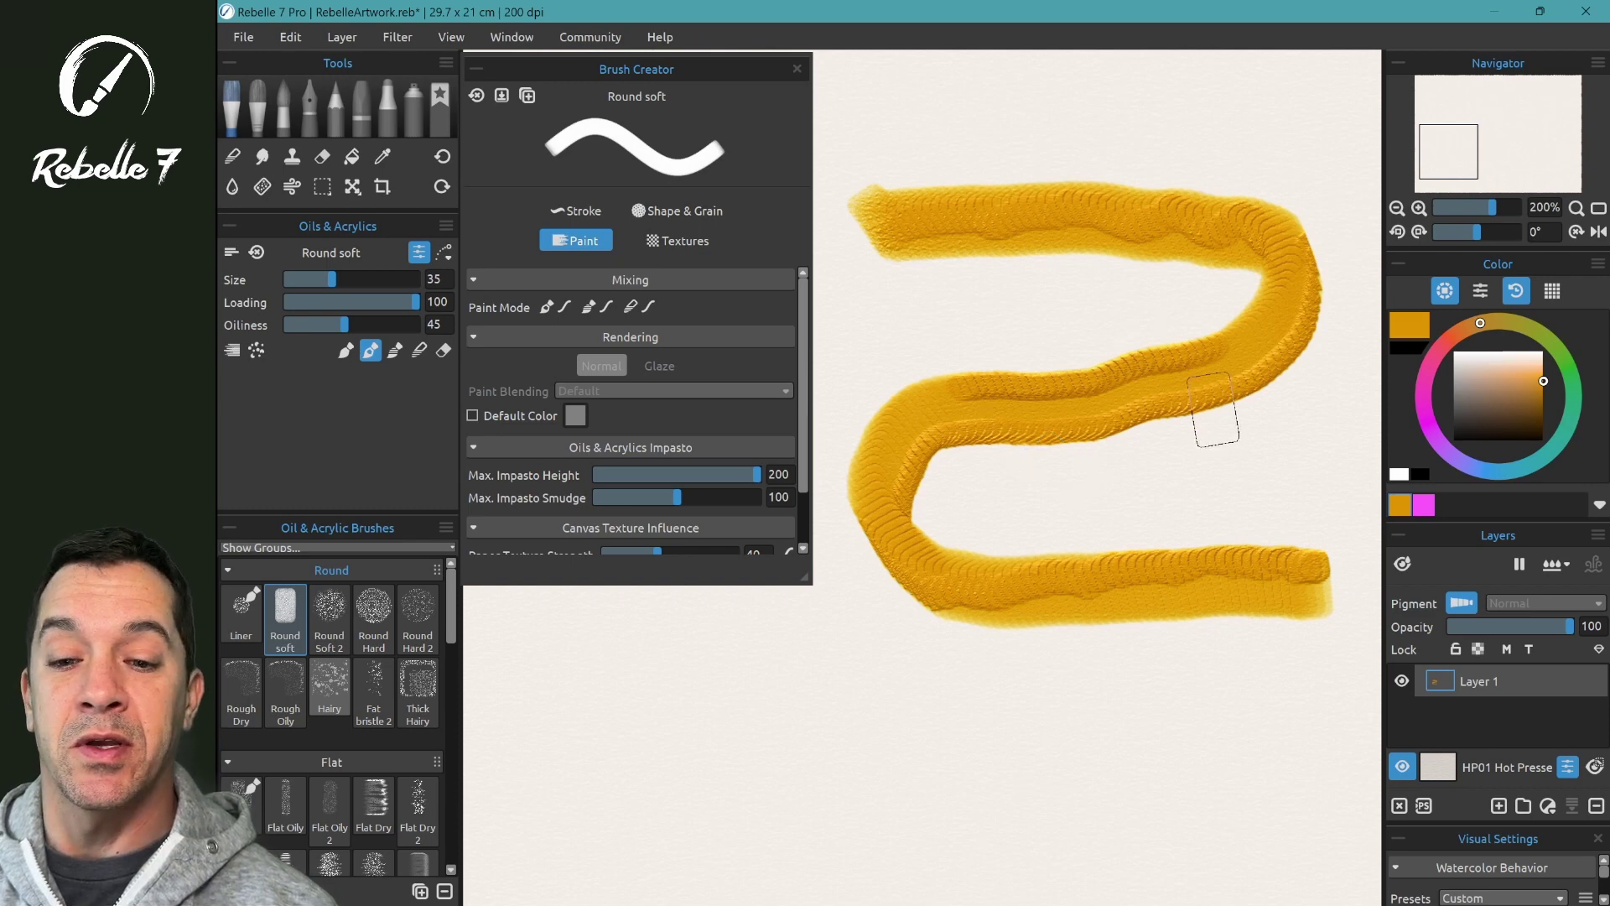
Flatten the Shape Border's pressure curve to a constant Strength just below maximum and close its settings.
{"action": "left_click", "coordinate": [676, 211]}
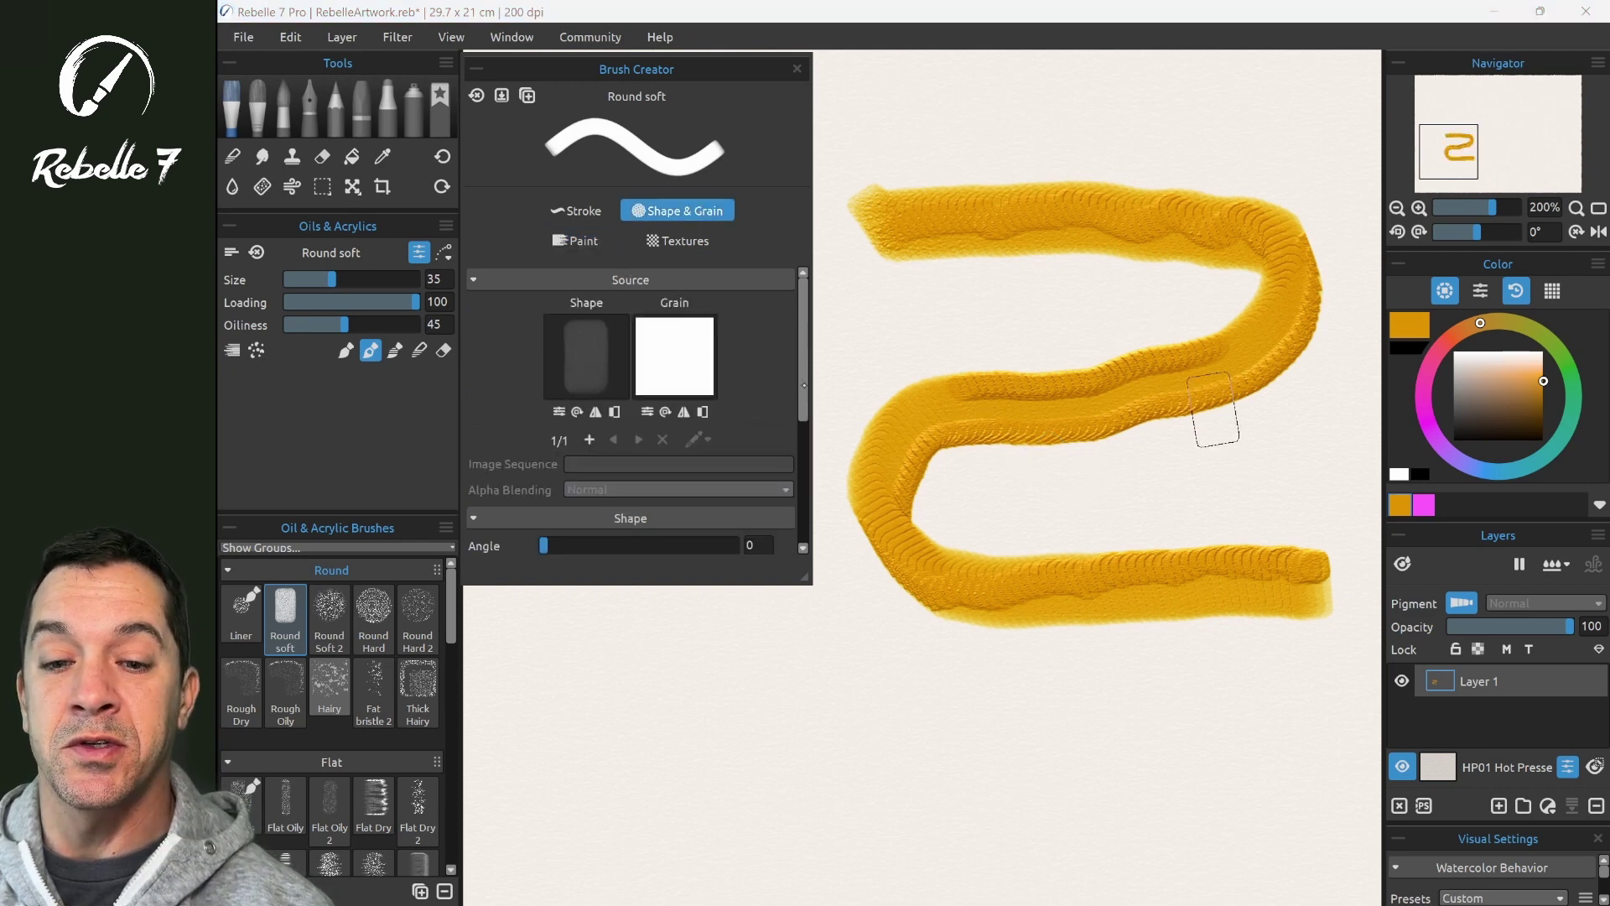
{"action": "scroll", "coordinate": [629, 411], "scroll_direction": "down", "scroll_amount": 5}
{"action": "left_click", "coordinate": [786, 416]}
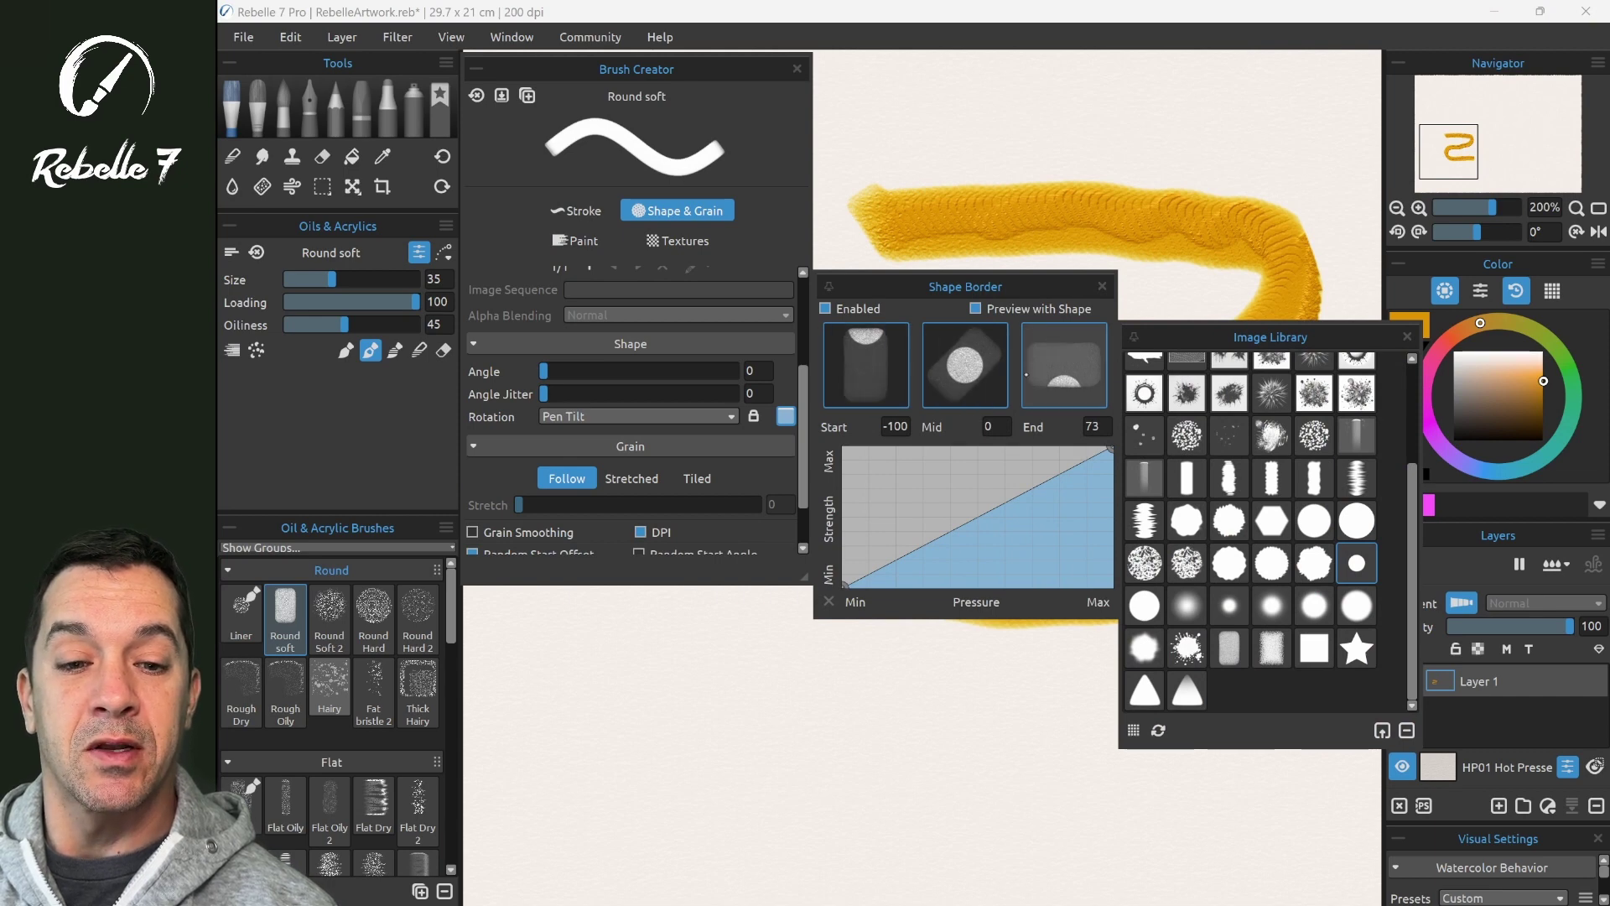
{"action": "left_click_drag", "start_coordinate": [867, 590], "coordinate": [900, 645]}
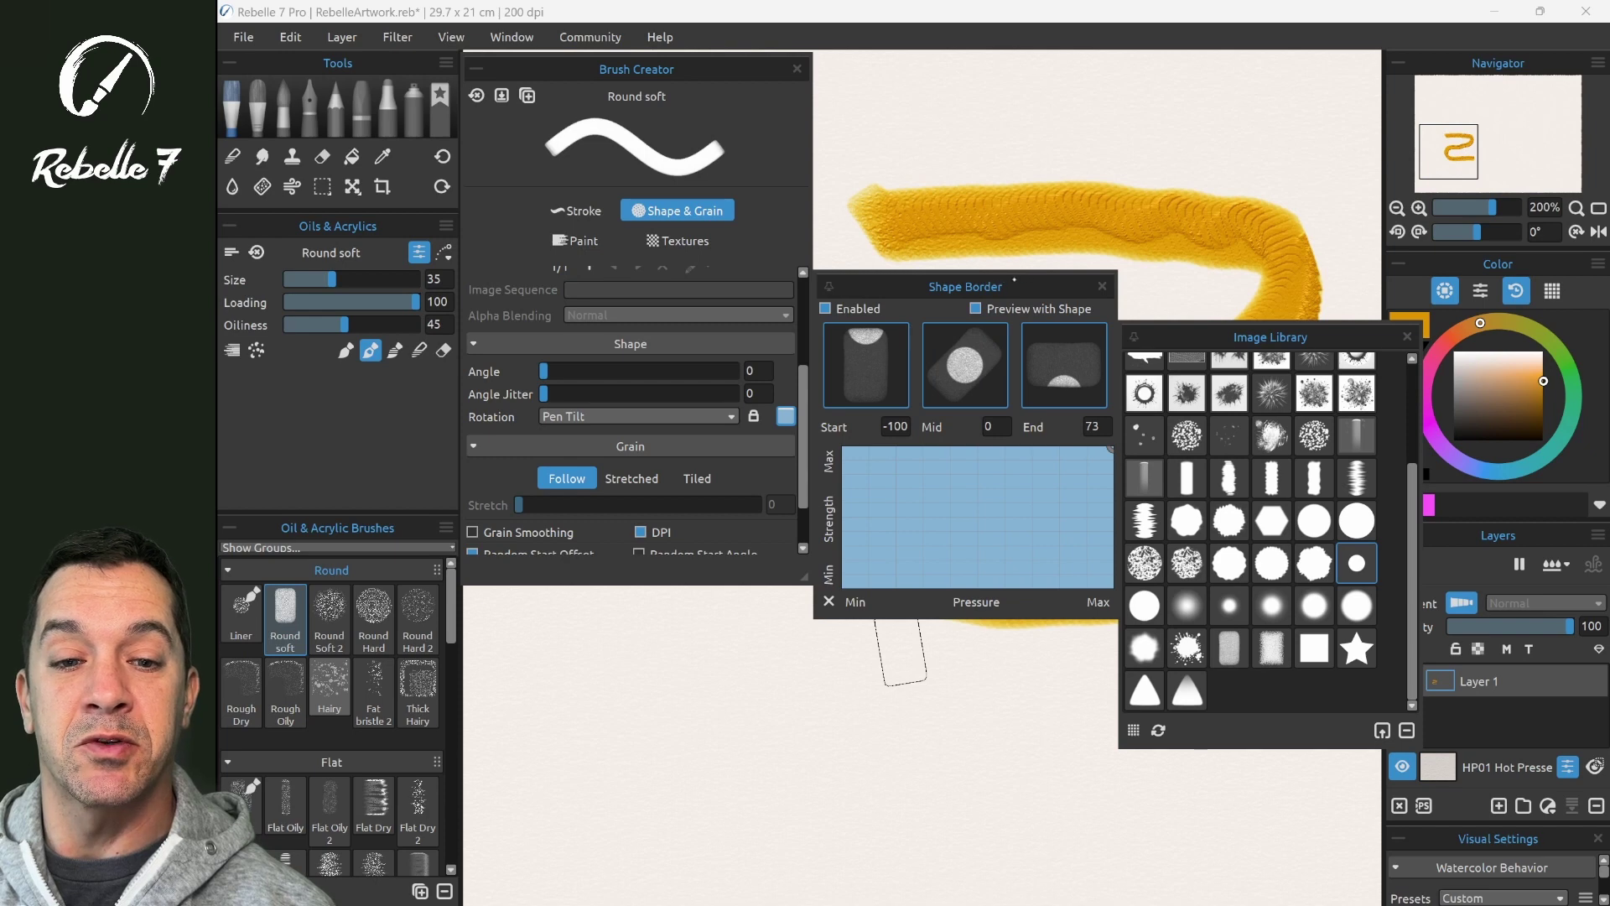
{"action": "left_click_drag", "start_coordinate": [967, 471], "coordinate": [967, 484]}
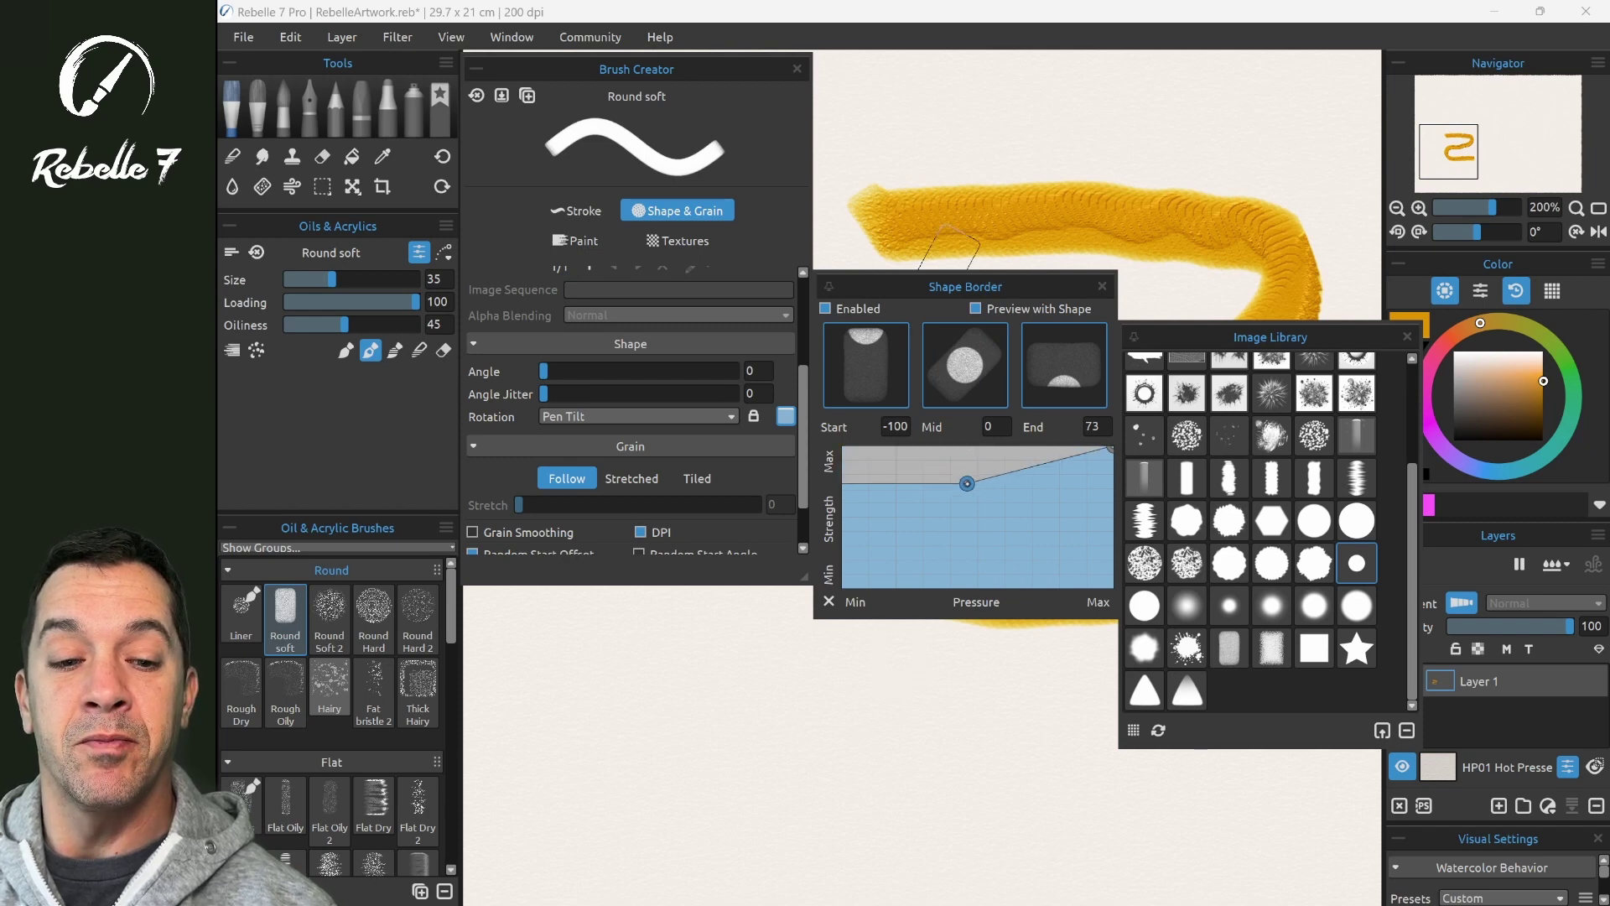
{"action": "left_click_drag", "start_coordinate": [1105, 454], "coordinate": [1108, 500]}
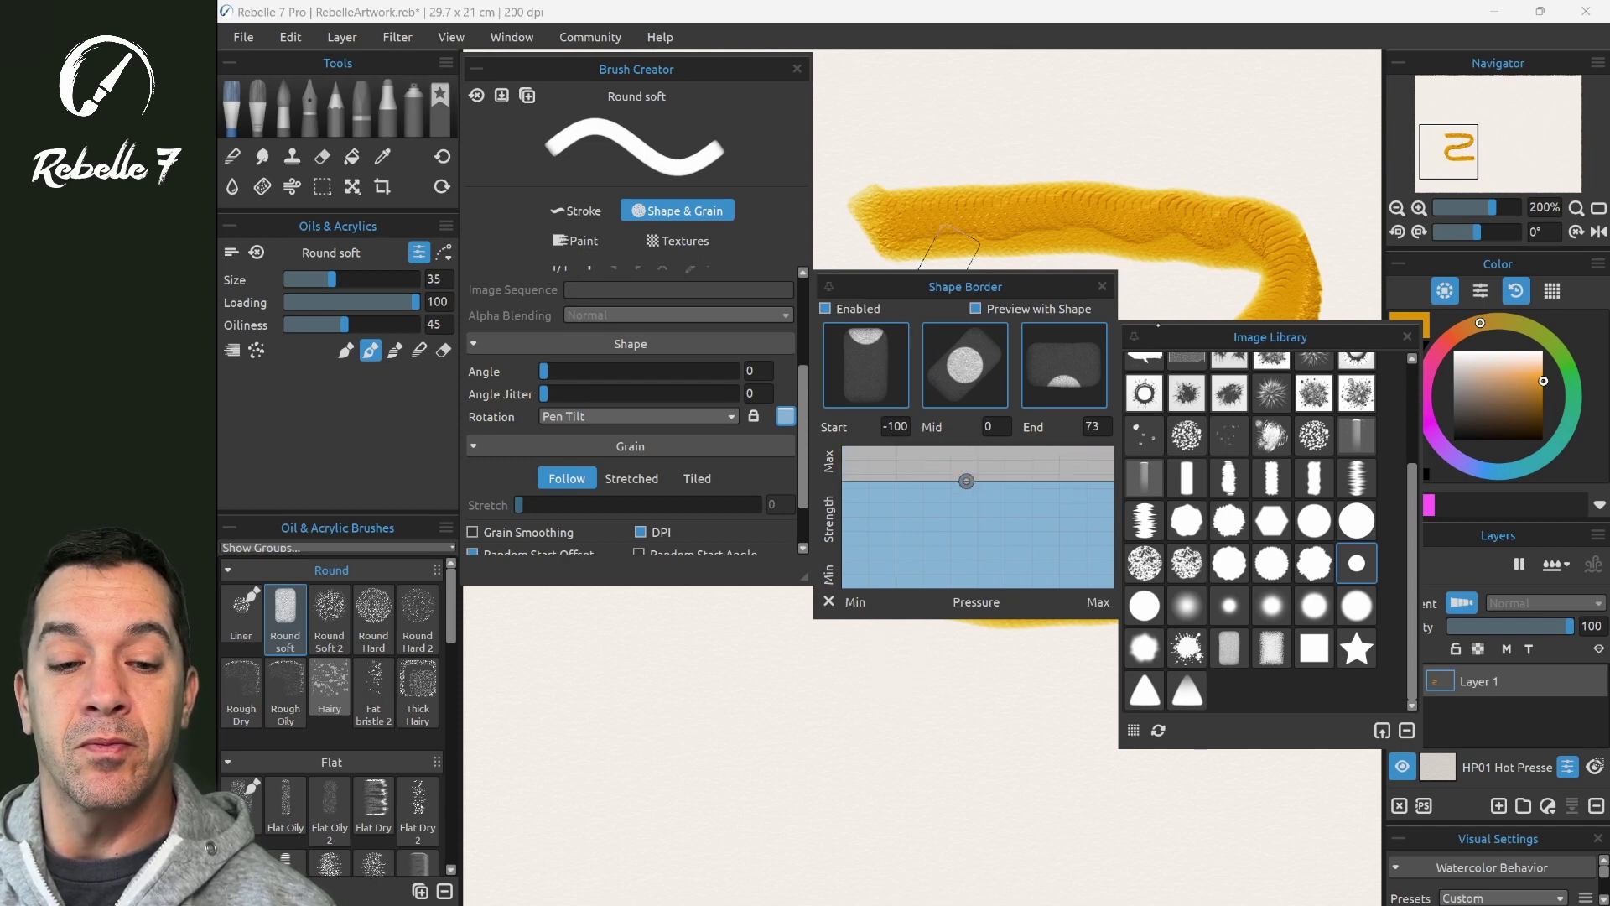
{"action": "left_click_drag", "start_coordinate": [967, 481], "coordinate": [988, 451]}
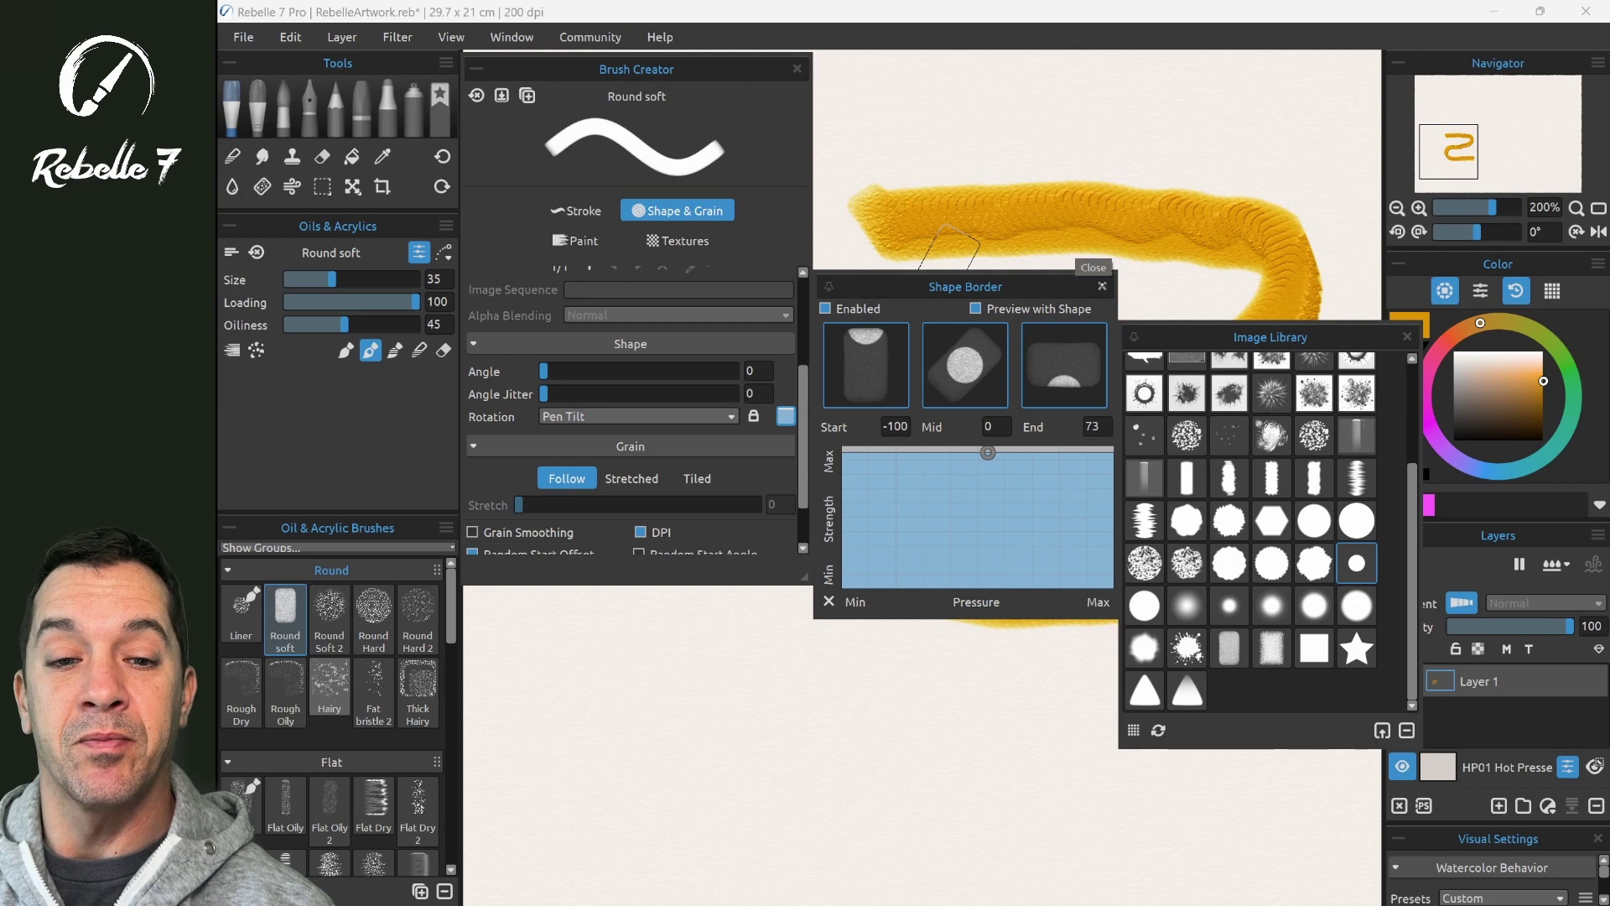
{"action": "left_click", "coordinate": [1102, 285]}
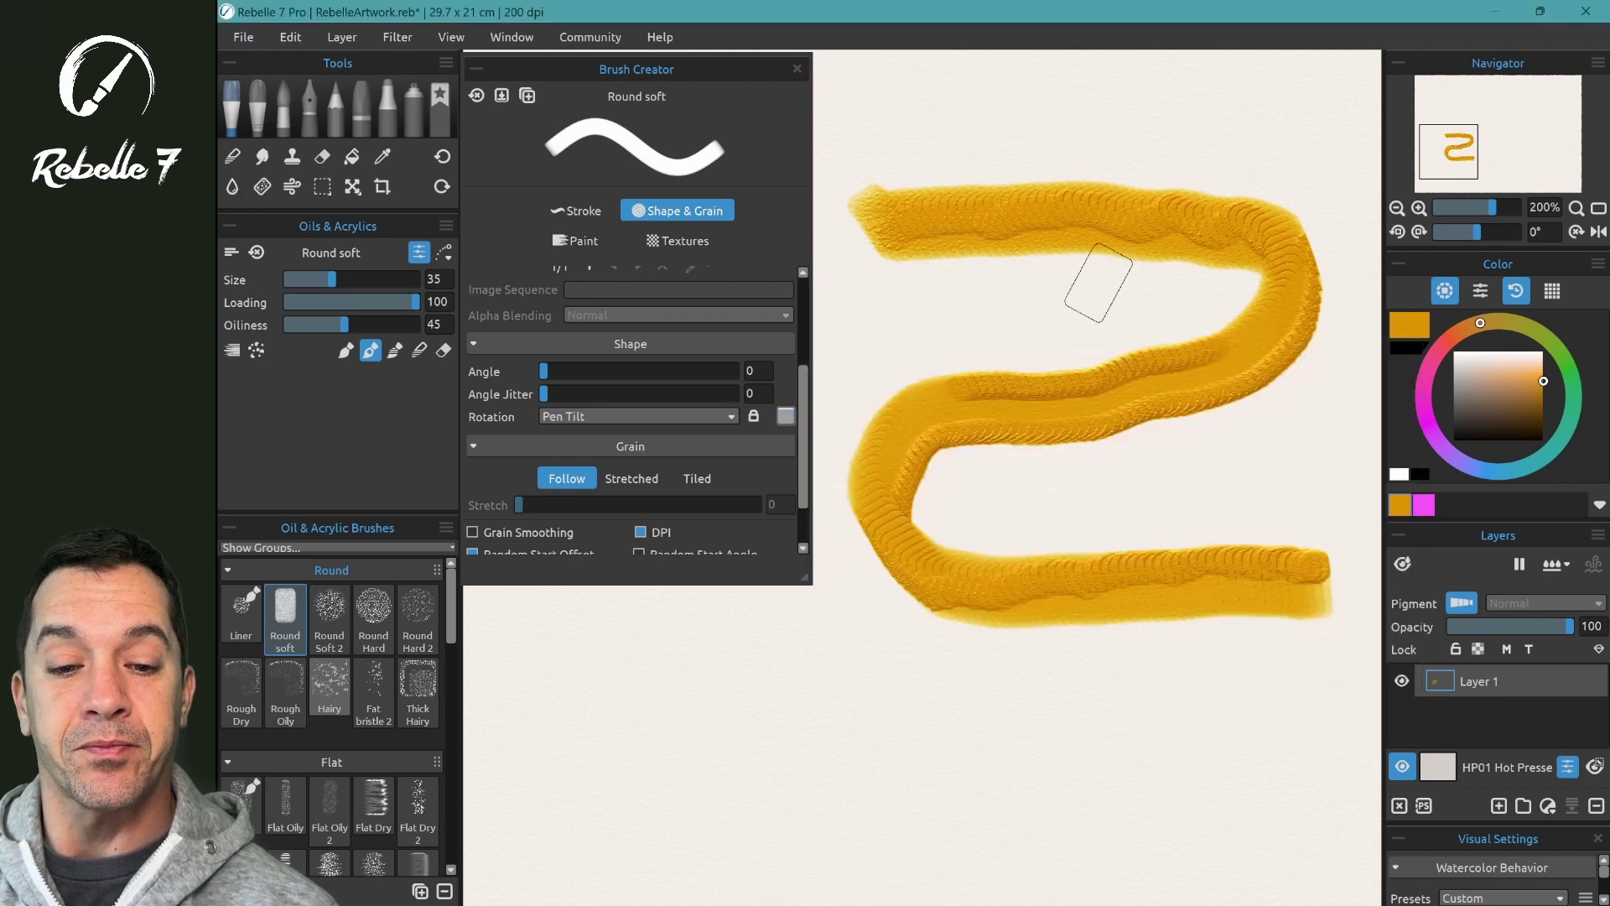
Clear the layer and paint a stack of horizontal test strokes across the canvas at different pen tilts.
{"action": "key", "text": "Delete"}
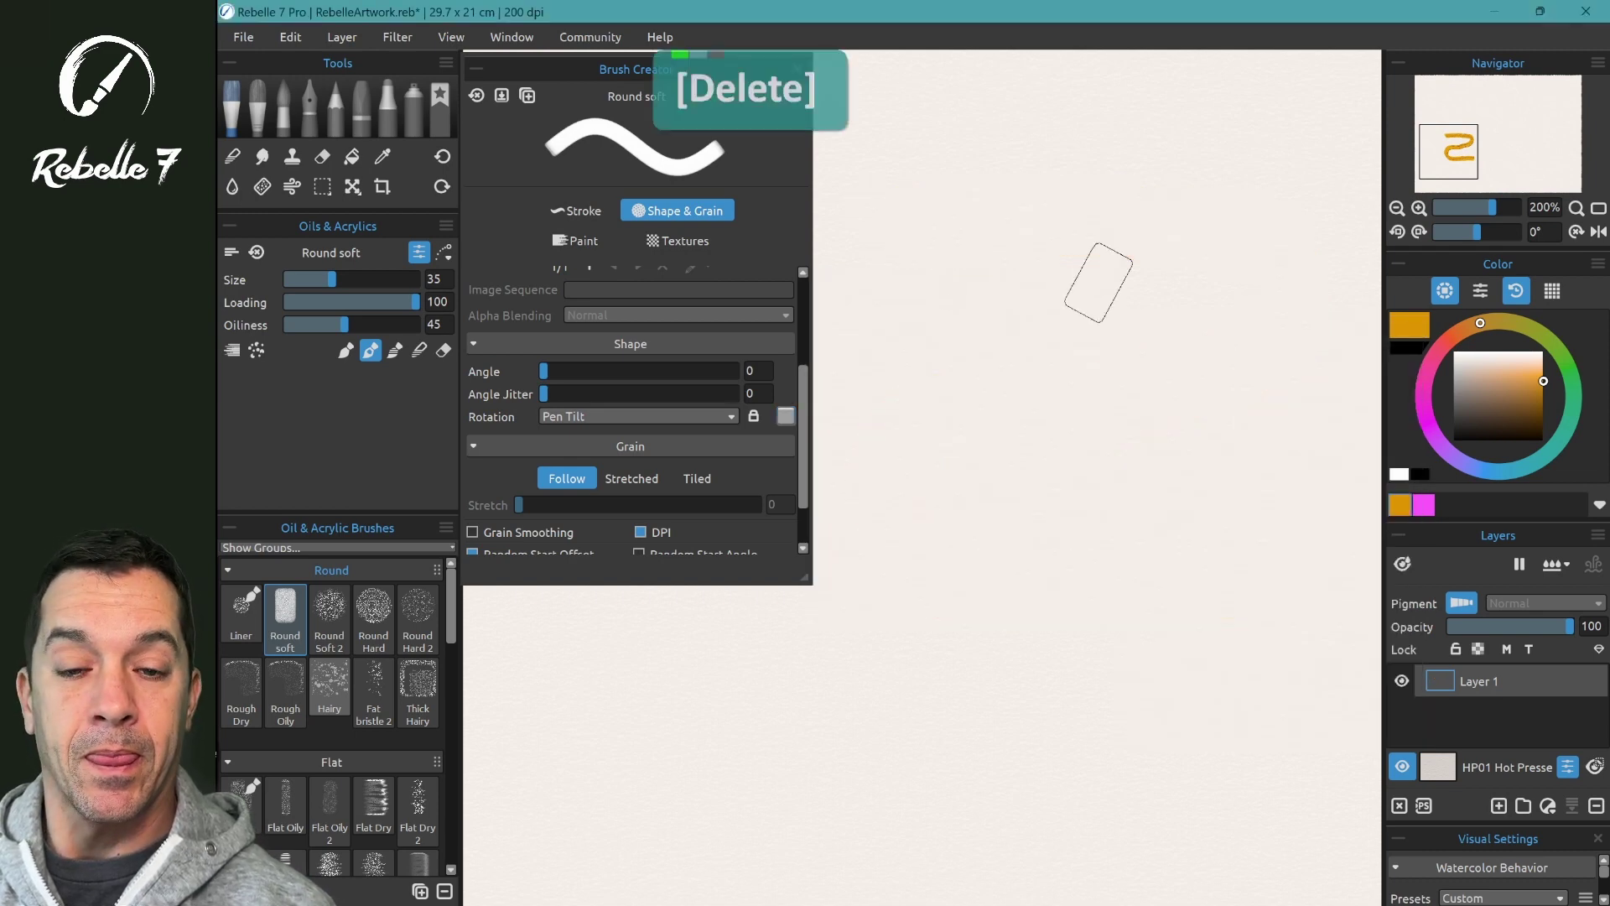
{"action": "left_click_drag", "start_coordinate": [864, 247], "coordinate": [1304, 260]}
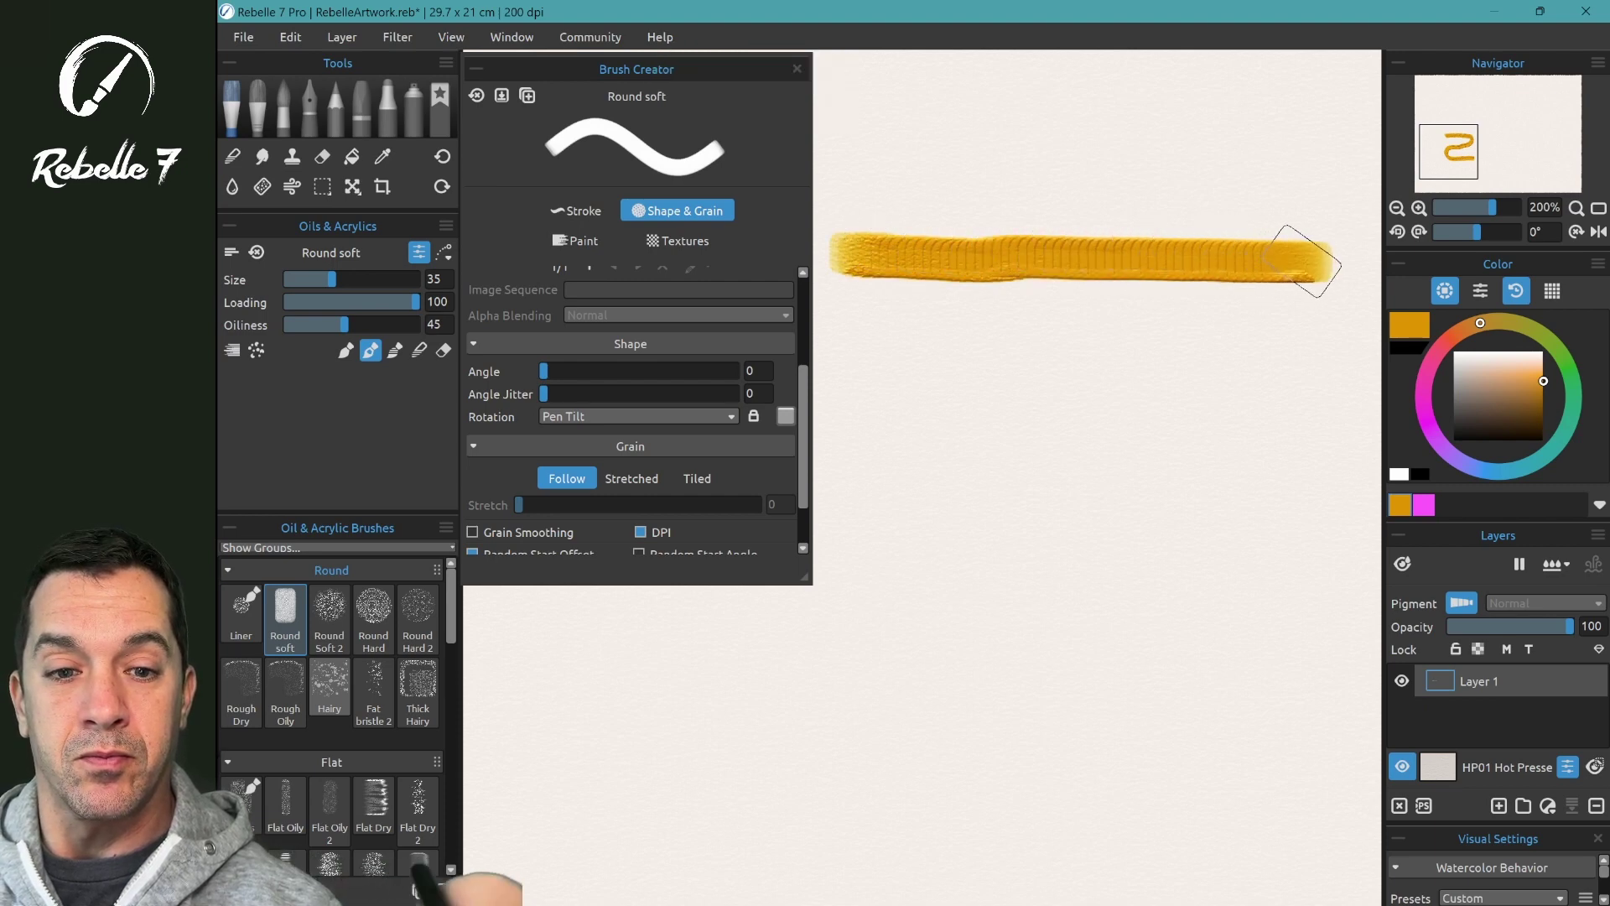
{"action": "left_click_drag", "start_coordinate": [878, 354], "coordinate": [1330, 366]}
{"action": "left_click_drag", "start_coordinate": [1330, 487], "coordinate": [873, 496]}
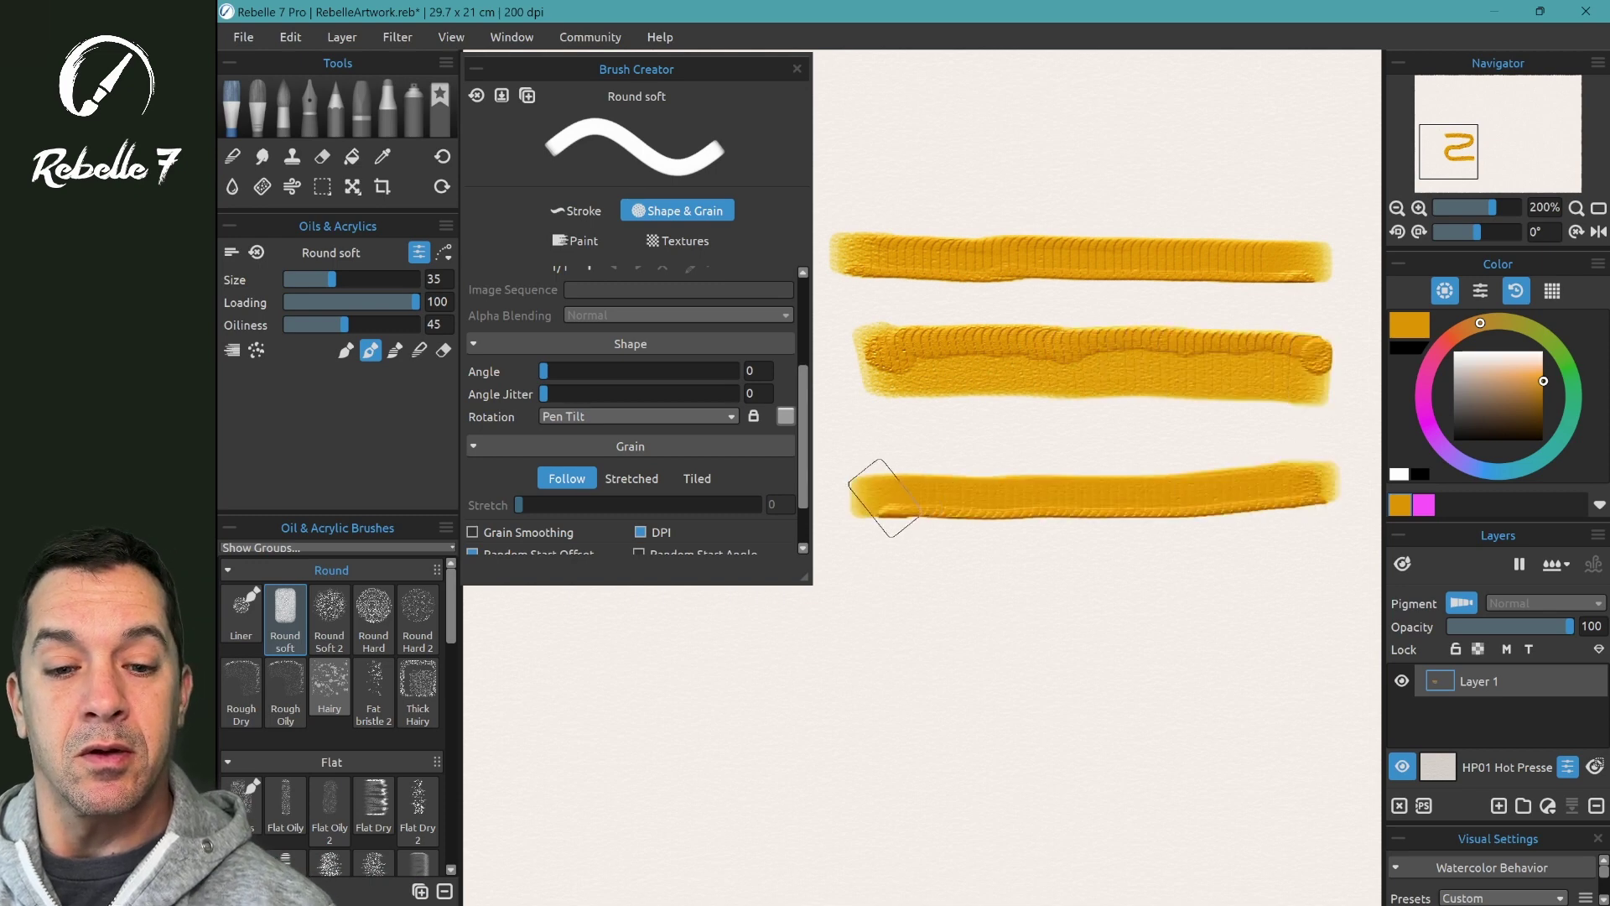
{"action": "mouse_move", "coordinate": [876, 570]}
{"action": "left_mouse_down"}
{"action": "mouse_move", "coordinate": [1042, 611]}
{"action": "mouse_move", "coordinate": [1313, 610]}
{"action": "left_mouse_up"}
{"action": "left_click_drag", "start_coordinate": [860, 736], "coordinate": [1333, 738]}
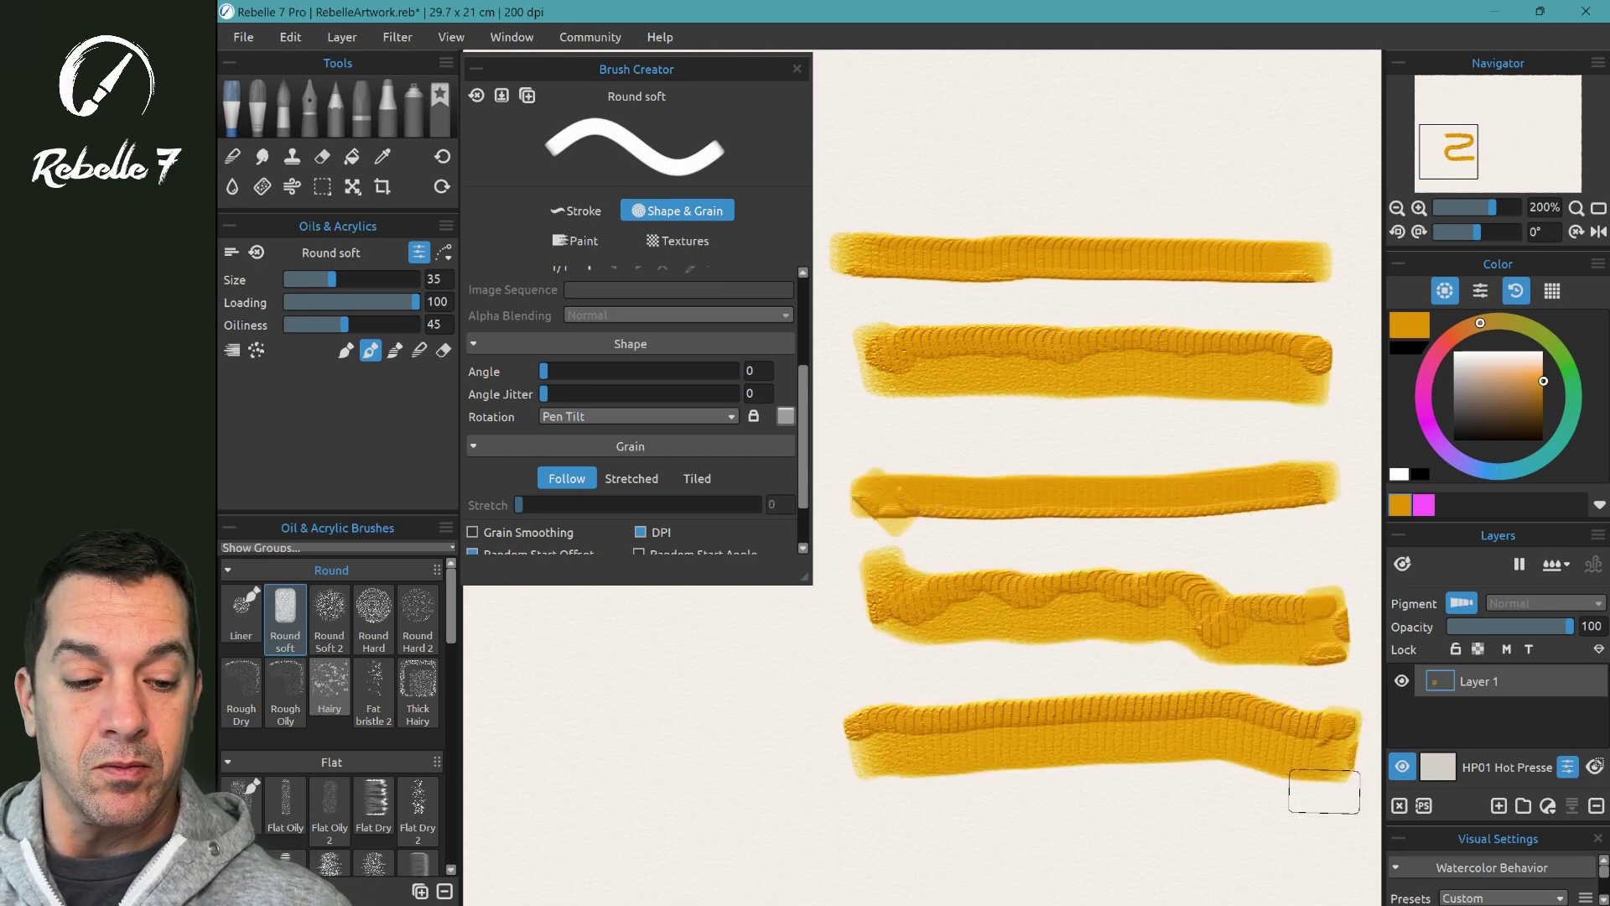
{"action": "left_click_drag", "start_coordinate": [818, 834], "coordinate": [1342, 831]}
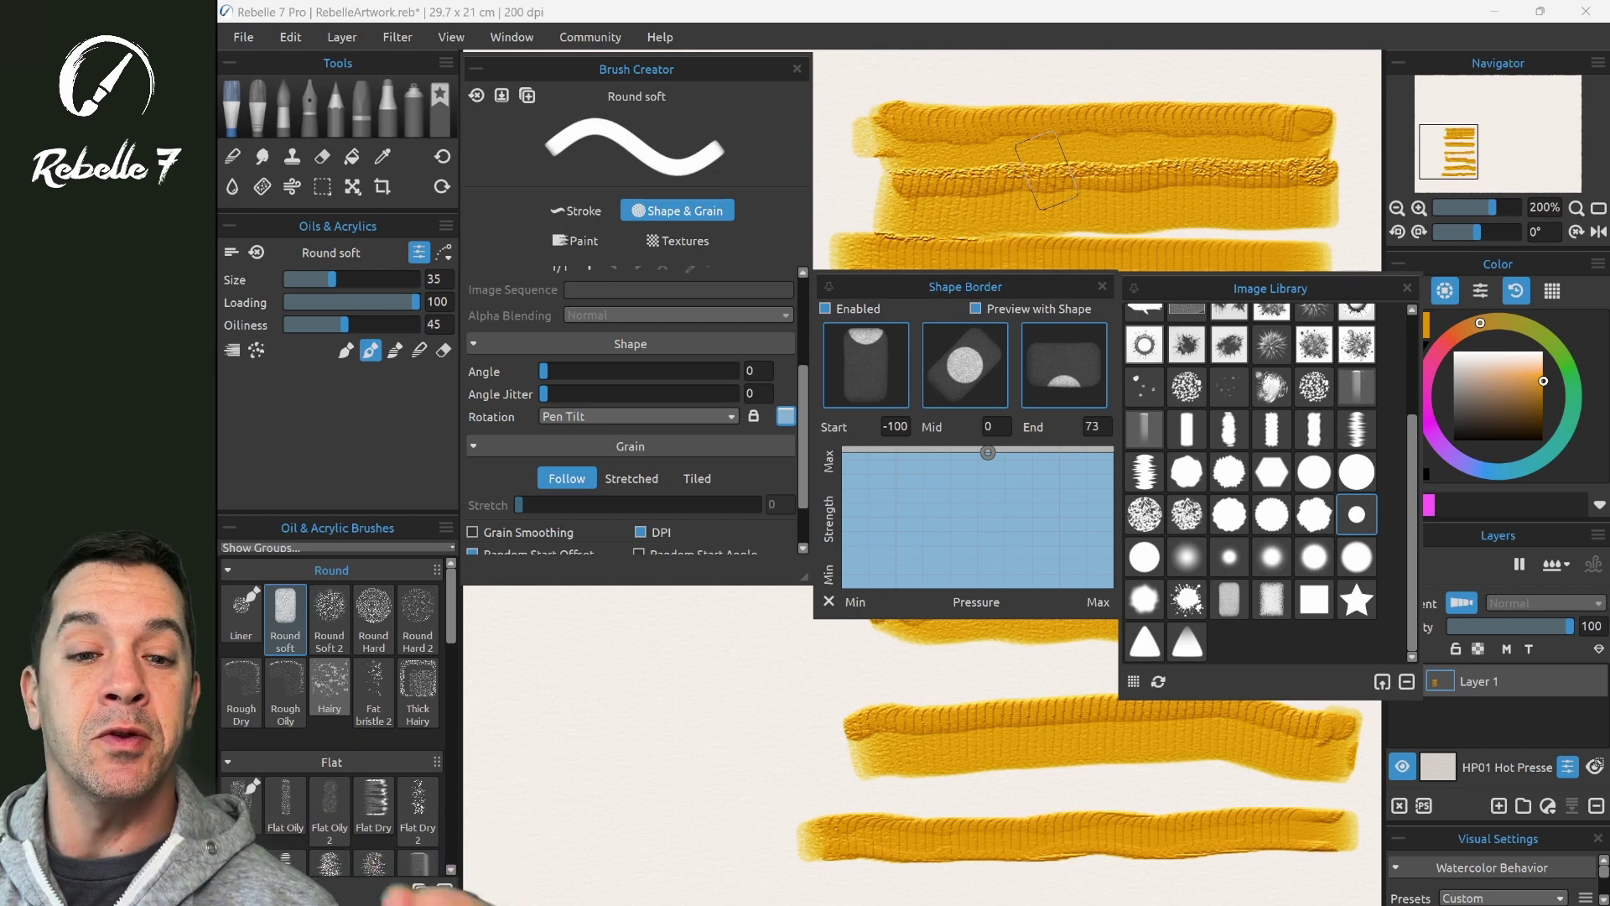
Reset the Shape Border's curve so Strength rises linearly from Min to Max pressure, and paint curved test strokes.
{"action": "left_click_drag", "start_coordinate": [873, 459], "coordinate": [846, 585]}
{"action": "left_click_drag", "start_coordinate": [988, 453], "coordinate": [1112, 448]}
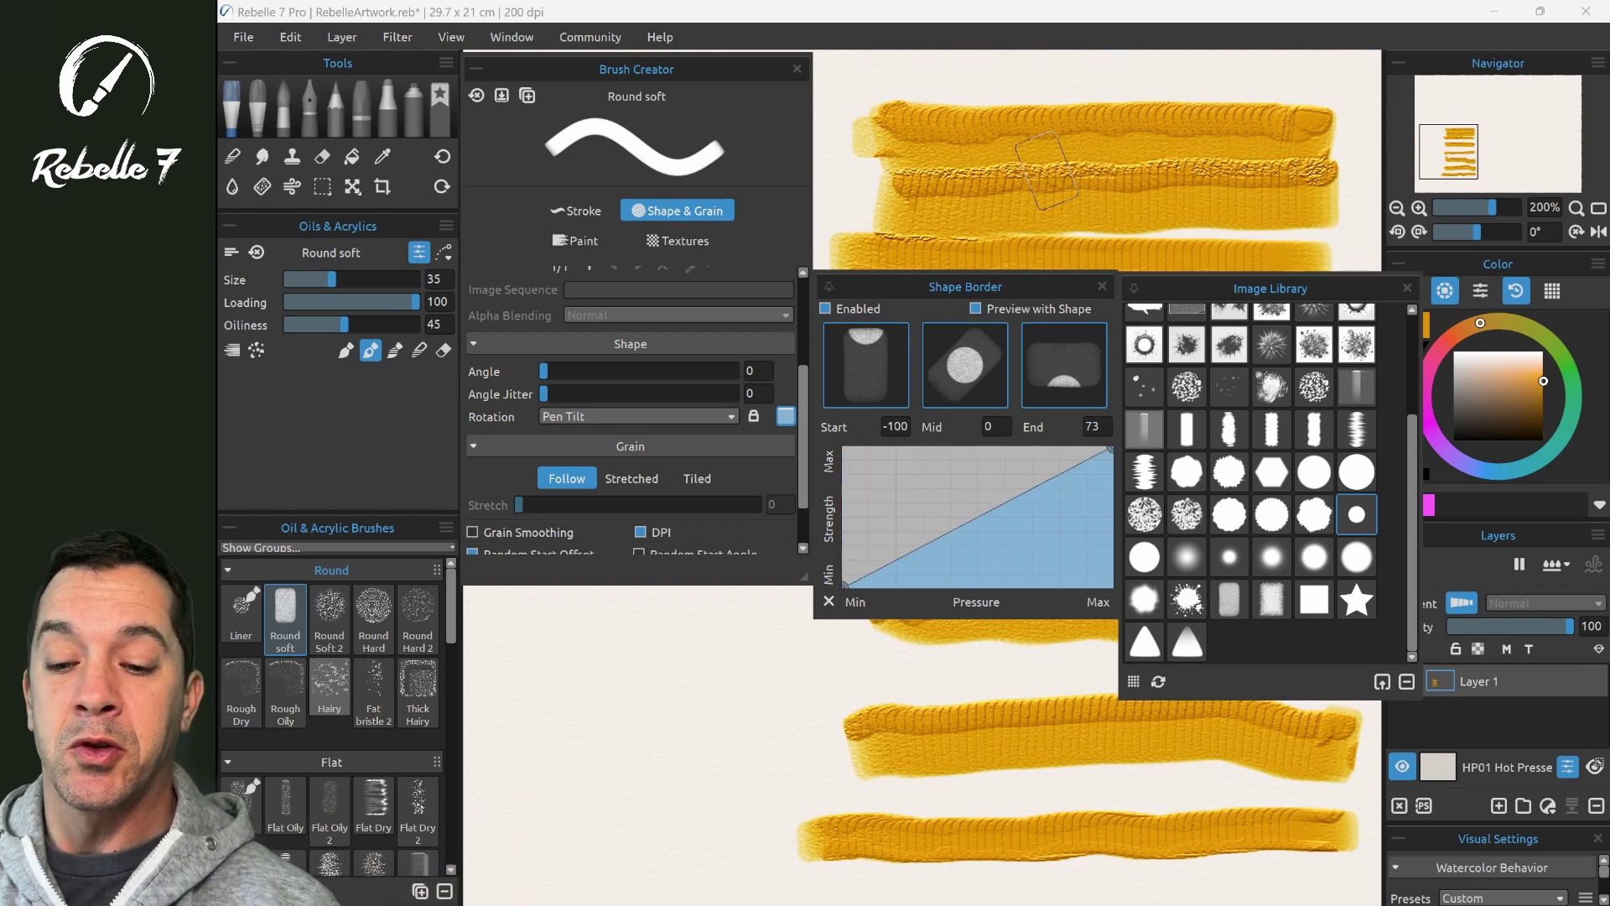
{"action": "mouse_move", "coordinate": [474, 679]}
{"action": "left_mouse_down"}
{"action": "mouse_move", "coordinate": [788, 642]}
{"action": "mouse_move", "coordinate": [807, 663]}
{"action": "mouse_move", "coordinate": [798, 699]}
{"action": "mouse_move", "coordinate": [749, 735]}
{"action": "mouse_move", "coordinate": [583, 773]}
{"action": "mouse_move", "coordinate": [548, 813]}
{"action": "mouse_move", "coordinate": [605, 851]}
{"action": "mouse_move", "coordinate": [728, 855]}
{"action": "left_mouse_up"}
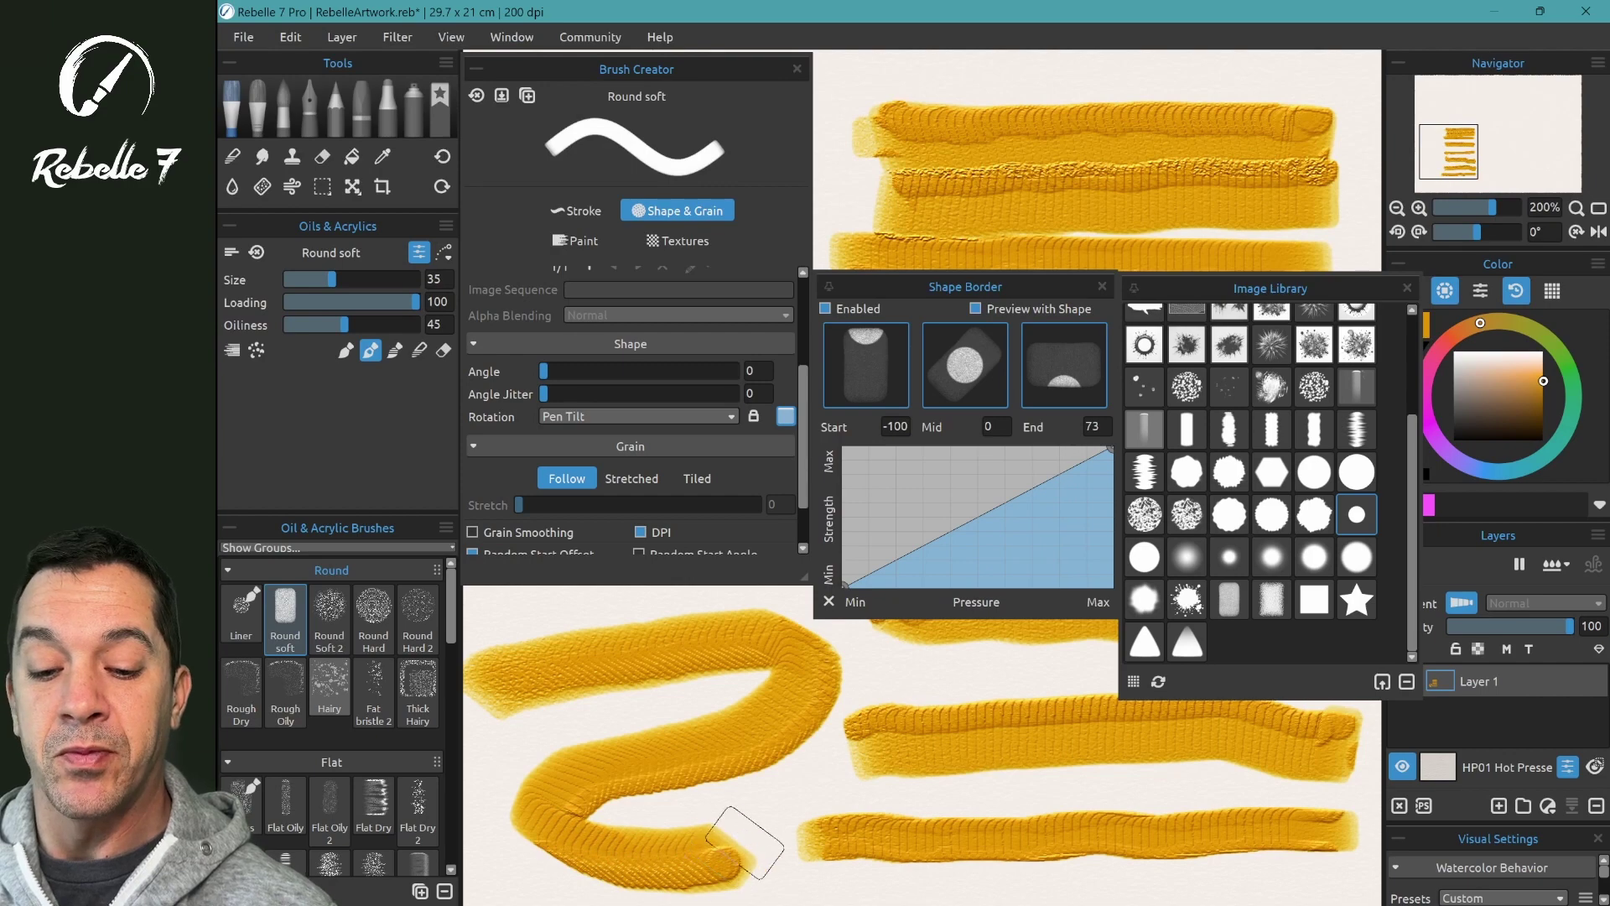
{"action": "mouse_move", "coordinate": [904, 228]}
{"action": "left_mouse_down"}
{"action": "mouse_move", "coordinate": [1250, 206]}
{"action": "mouse_move", "coordinate": [1283, 230]}
{"action": "mouse_move", "coordinate": [1258, 285]}
{"action": "mouse_move", "coordinate": [1119, 292]}
{"action": "mouse_move", "coordinate": [935, 340]}
{"action": "left_mouse_up"}
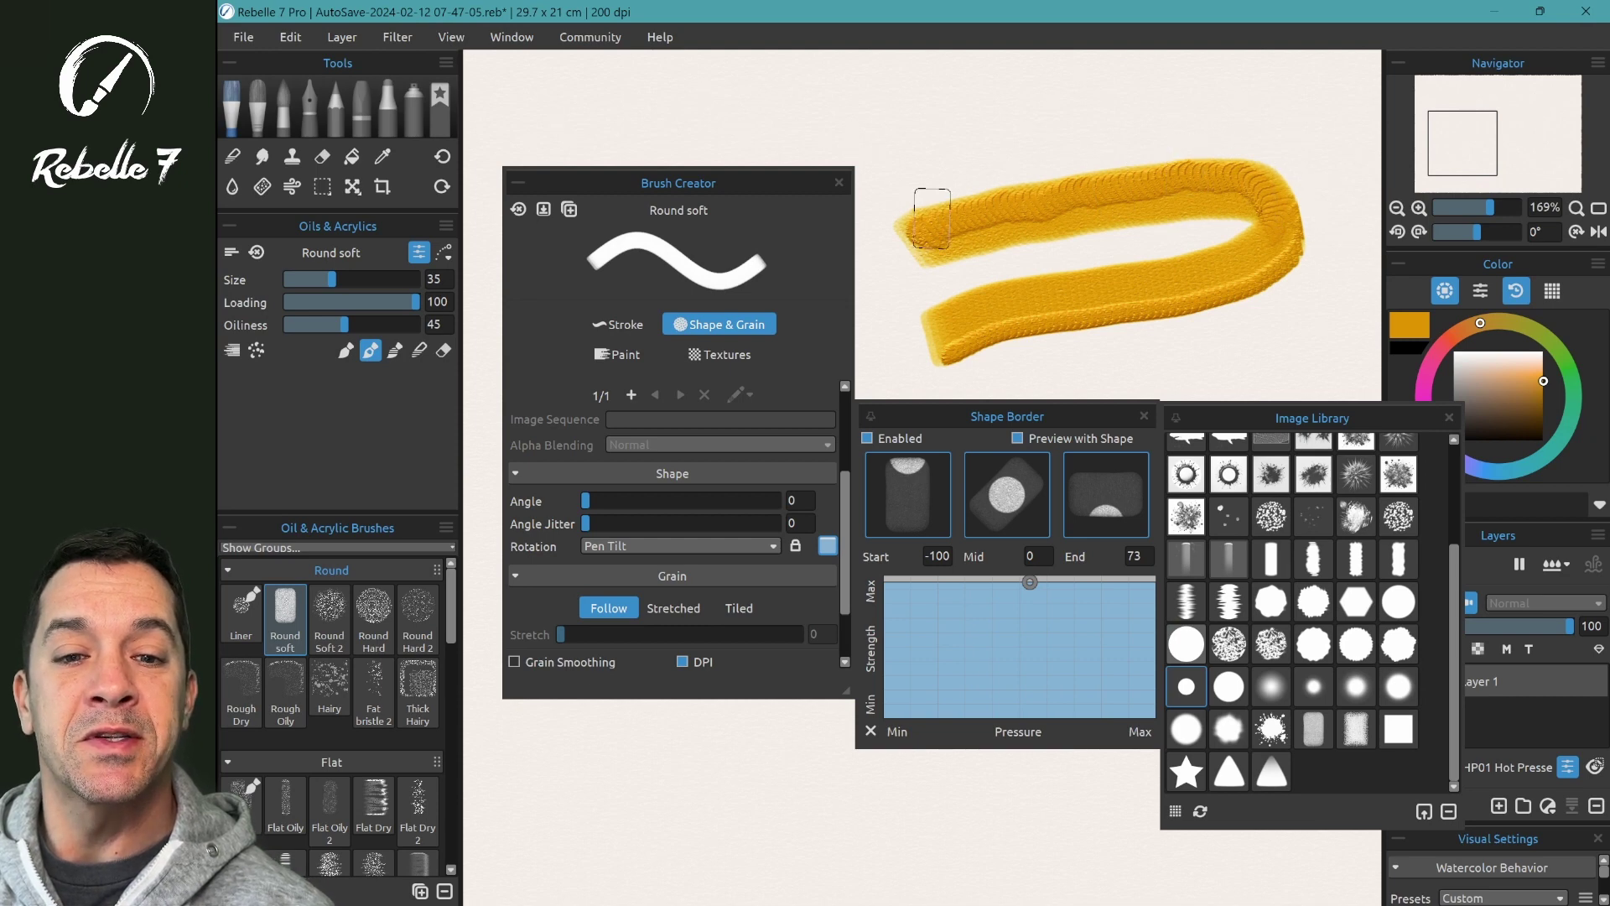
Set the stroke Spacing to 101 and paint a winding trail of separate brush dabs with changing pen tilt.
{"action": "left_click", "coordinate": [625, 318]}
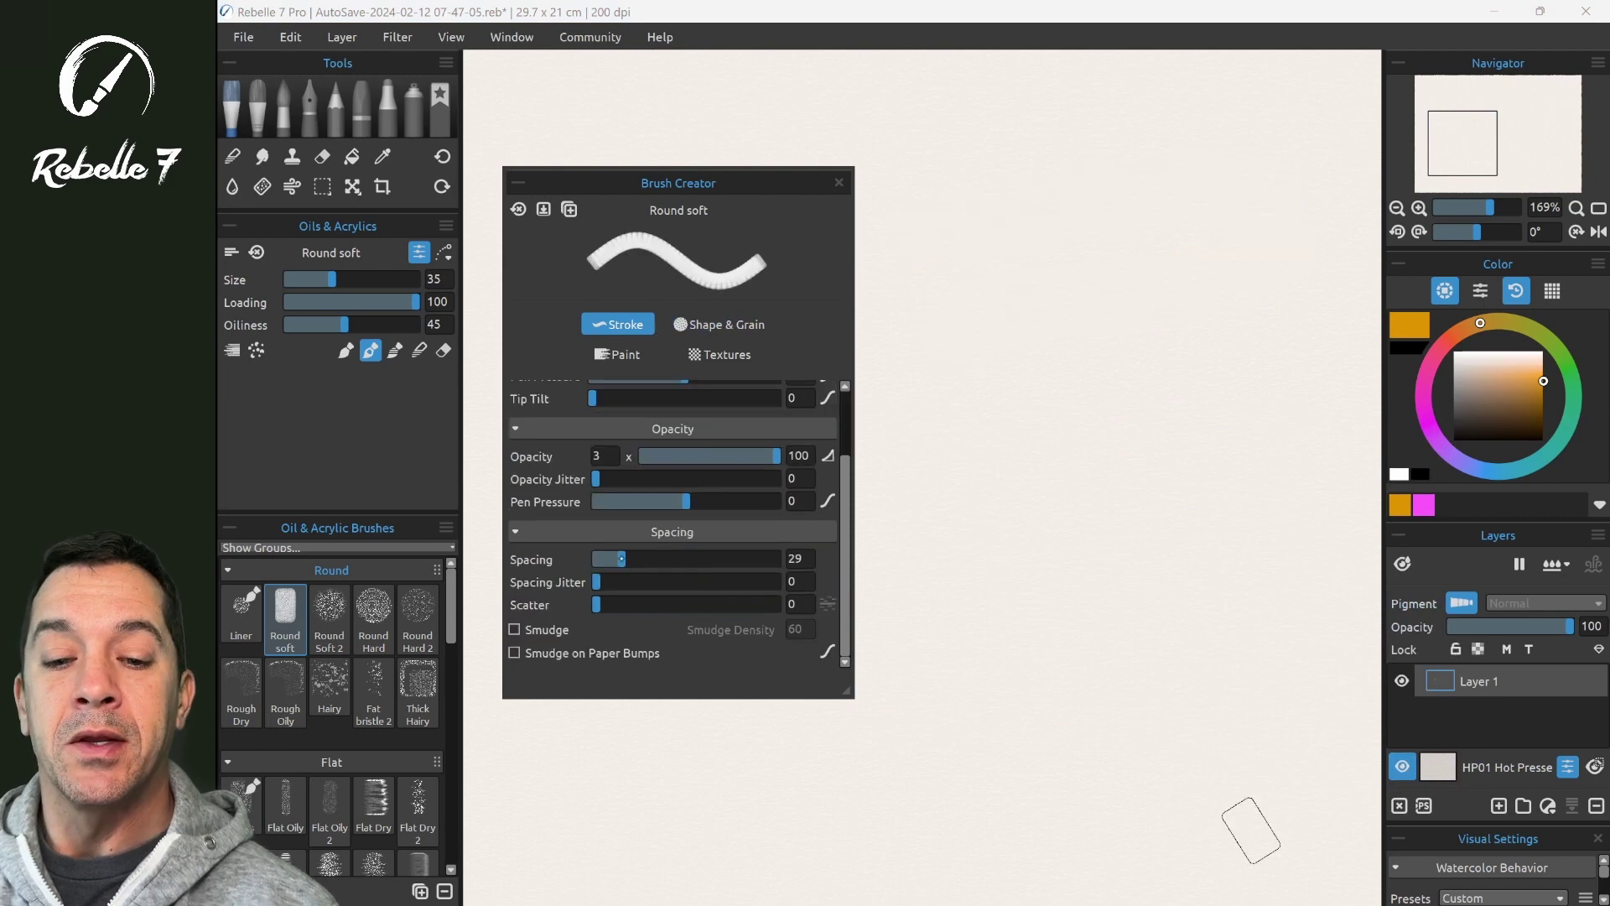
{"action": "left_click_drag", "start_coordinate": [622, 560], "coordinate": [683, 560]}
{"action": "mouse_move", "coordinate": [914, 392]}
{"action": "left_mouse_down"}
{"action": "mouse_move", "coordinate": [1247, 410]}
{"action": "mouse_move", "coordinate": [1261, 459]}
{"action": "mouse_move", "coordinate": [1235, 483]}
{"action": "mouse_move", "coordinate": [1003, 526]}
{"action": "mouse_move", "coordinate": [953, 561]}
{"action": "mouse_move", "coordinate": [971, 650]}
{"action": "mouse_move", "coordinate": [1071, 672]}
{"action": "mouse_move", "coordinate": [1264, 666]}
{"action": "mouse_move", "coordinate": [1291, 698]}
{"action": "mouse_move", "coordinate": [1296, 755]}
{"action": "mouse_move", "coordinate": [1215, 784]}
{"action": "mouse_move", "coordinate": [1073, 774]}
{"action": "mouse_move", "coordinate": [896, 792]}
{"action": "mouse_move", "coordinate": [545, 765]}
{"action": "left_mouse_up"}
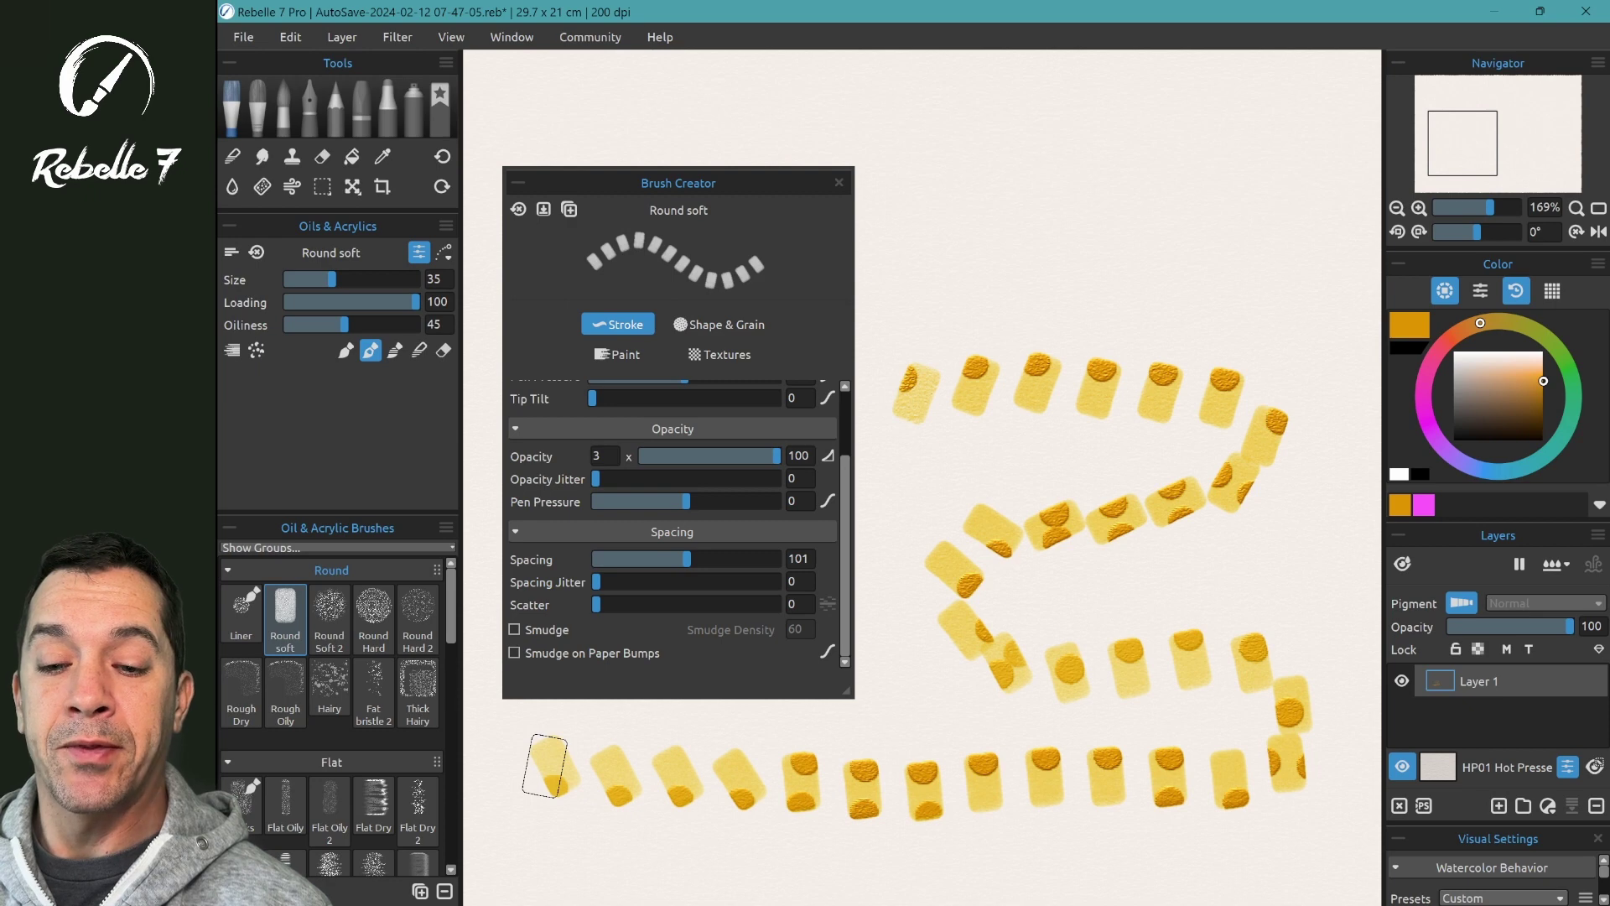
Reduce the stroke Spacing to 23 and paint a winding test stroke over the separate dabs.
{"action": "left_click_drag", "start_coordinate": [681, 558], "coordinate": [621, 558]}
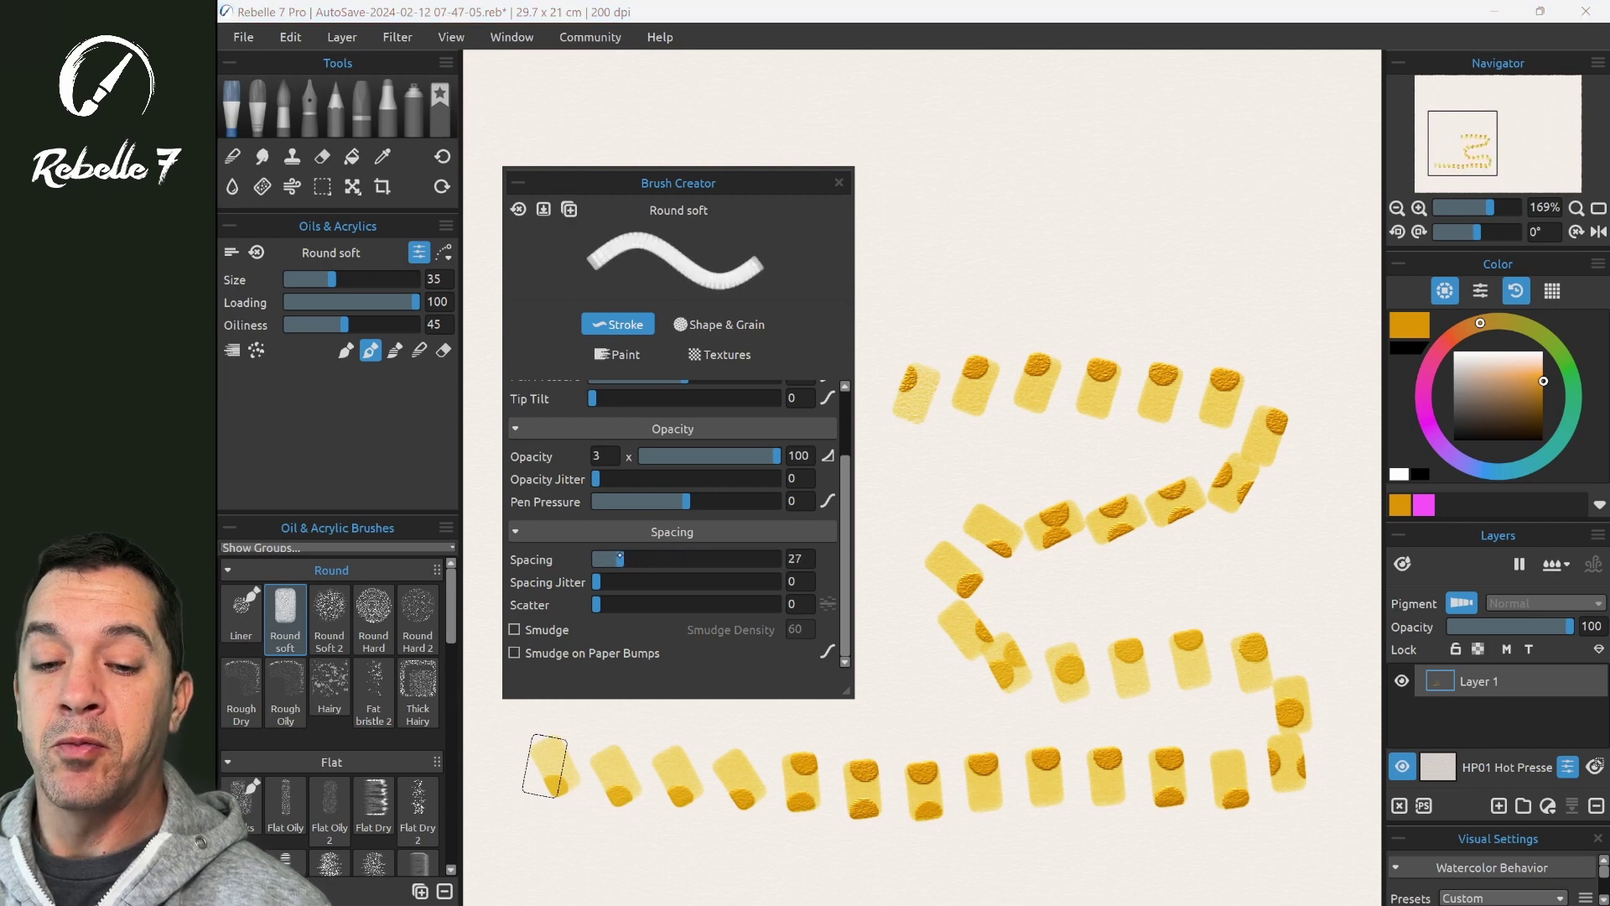
{"action": "mouse_move", "coordinate": [881, 119]}
{"action": "left_mouse_down"}
{"action": "mouse_move", "coordinate": [1226, 136]}
{"action": "mouse_move", "coordinate": [1267, 162]}
{"action": "mouse_move", "coordinate": [1229, 190]}
{"action": "mouse_move", "coordinate": [982, 196]}
{"action": "mouse_move", "coordinate": [908, 248]}
{"action": "mouse_move", "coordinate": [1300, 309]}
{"action": "mouse_move", "coordinate": [1025, 341]}
{"action": "mouse_move", "coordinate": [913, 406]}
{"action": "mouse_move", "coordinate": [1287, 448]}
{"action": "mouse_move", "coordinate": [1052, 510]}
{"action": "mouse_move", "coordinate": [968, 590]}
{"action": "mouse_move", "coordinate": [1213, 604]}
{"action": "mouse_move", "coordinate": [1288, 649]}
{"action": "mouse_move", "coordinate": [1231, 674]}
{"action": "mouse_move", "coordinate": [1003, 681]}
{"action": "mouse_move", "coordinate": [913, 706]}
{"action": "left_mouse_up"}
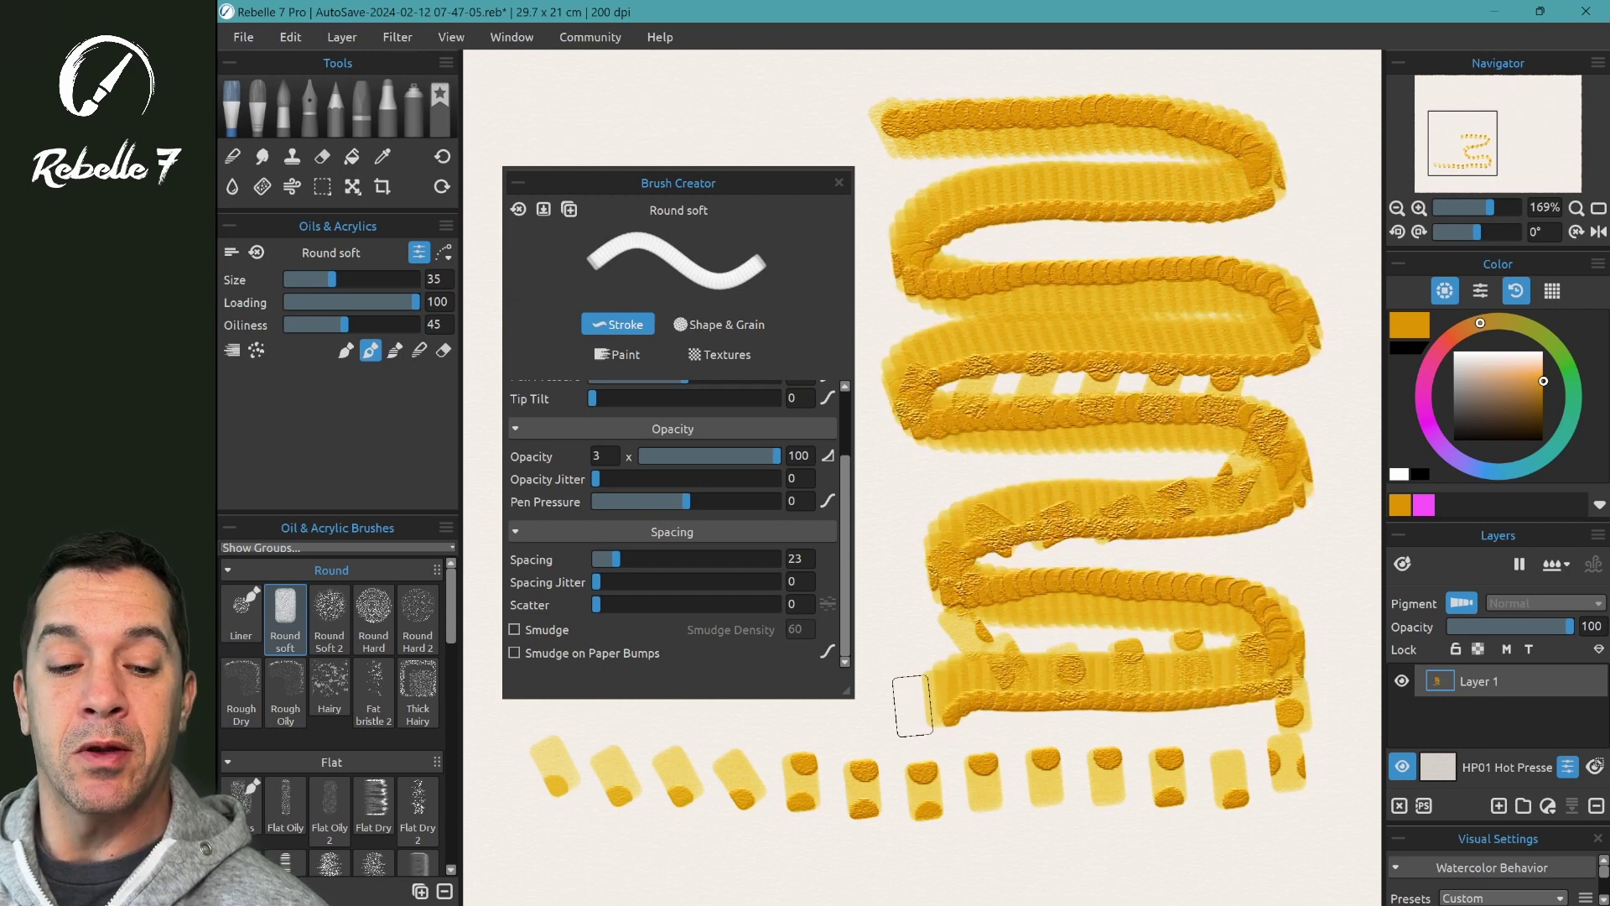
Clear the layer, set the stroke Spacing to 8 and paint a long winding test stroke down the canvas.
{"action": "key", "text": "Delete"}
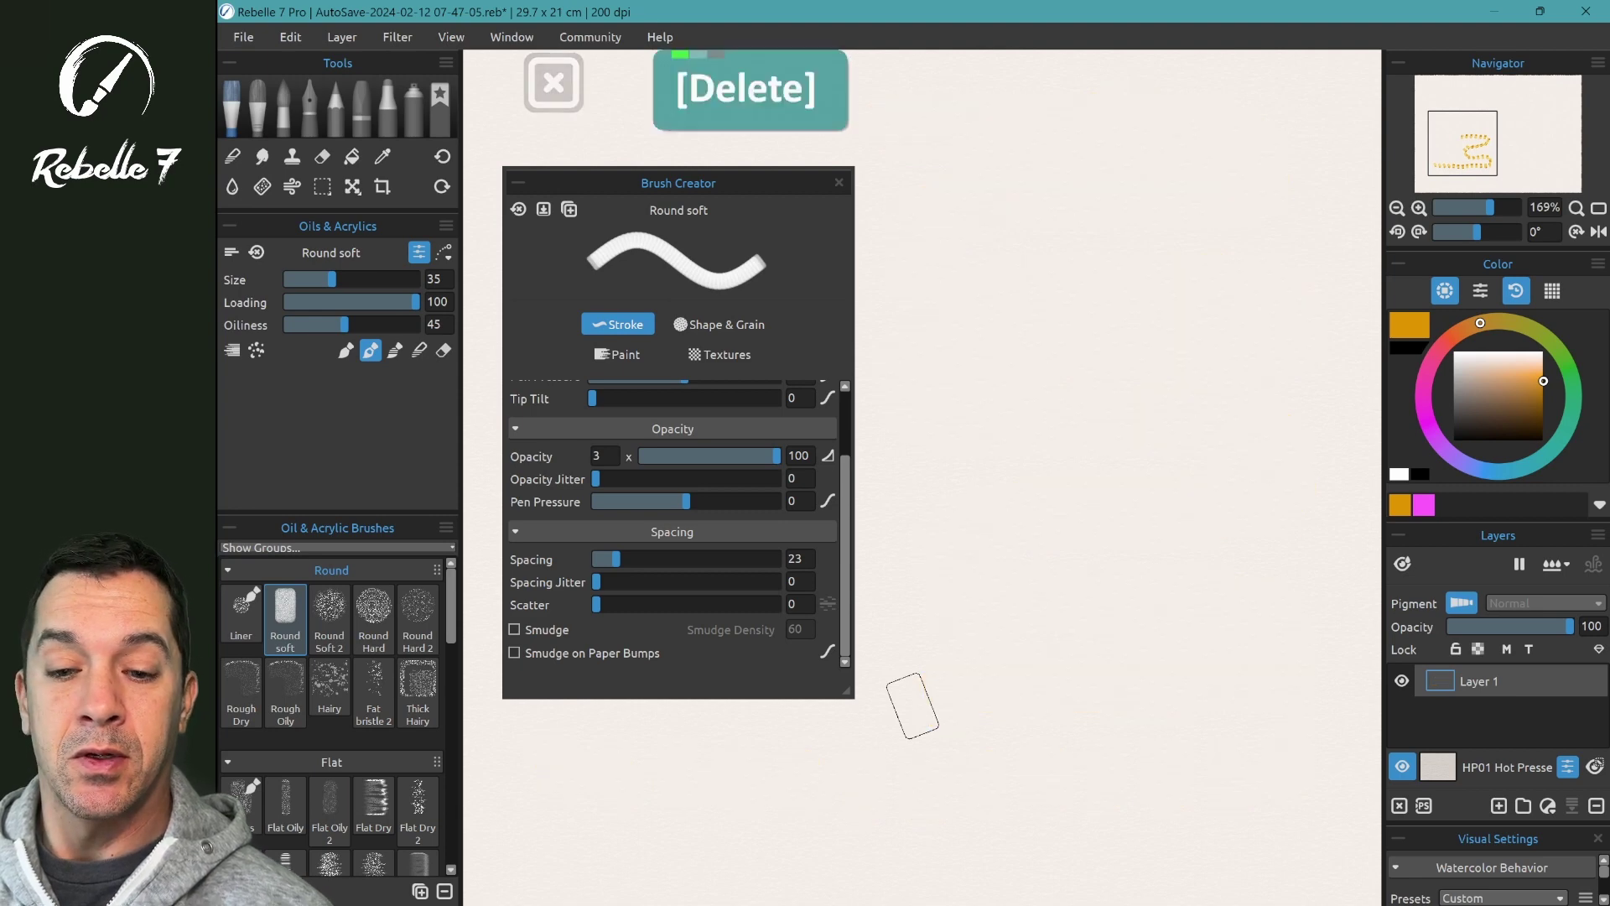
{"action": "left_click_drag", "start_coordinate": [604, 559], "coordinate": [600, 559]}
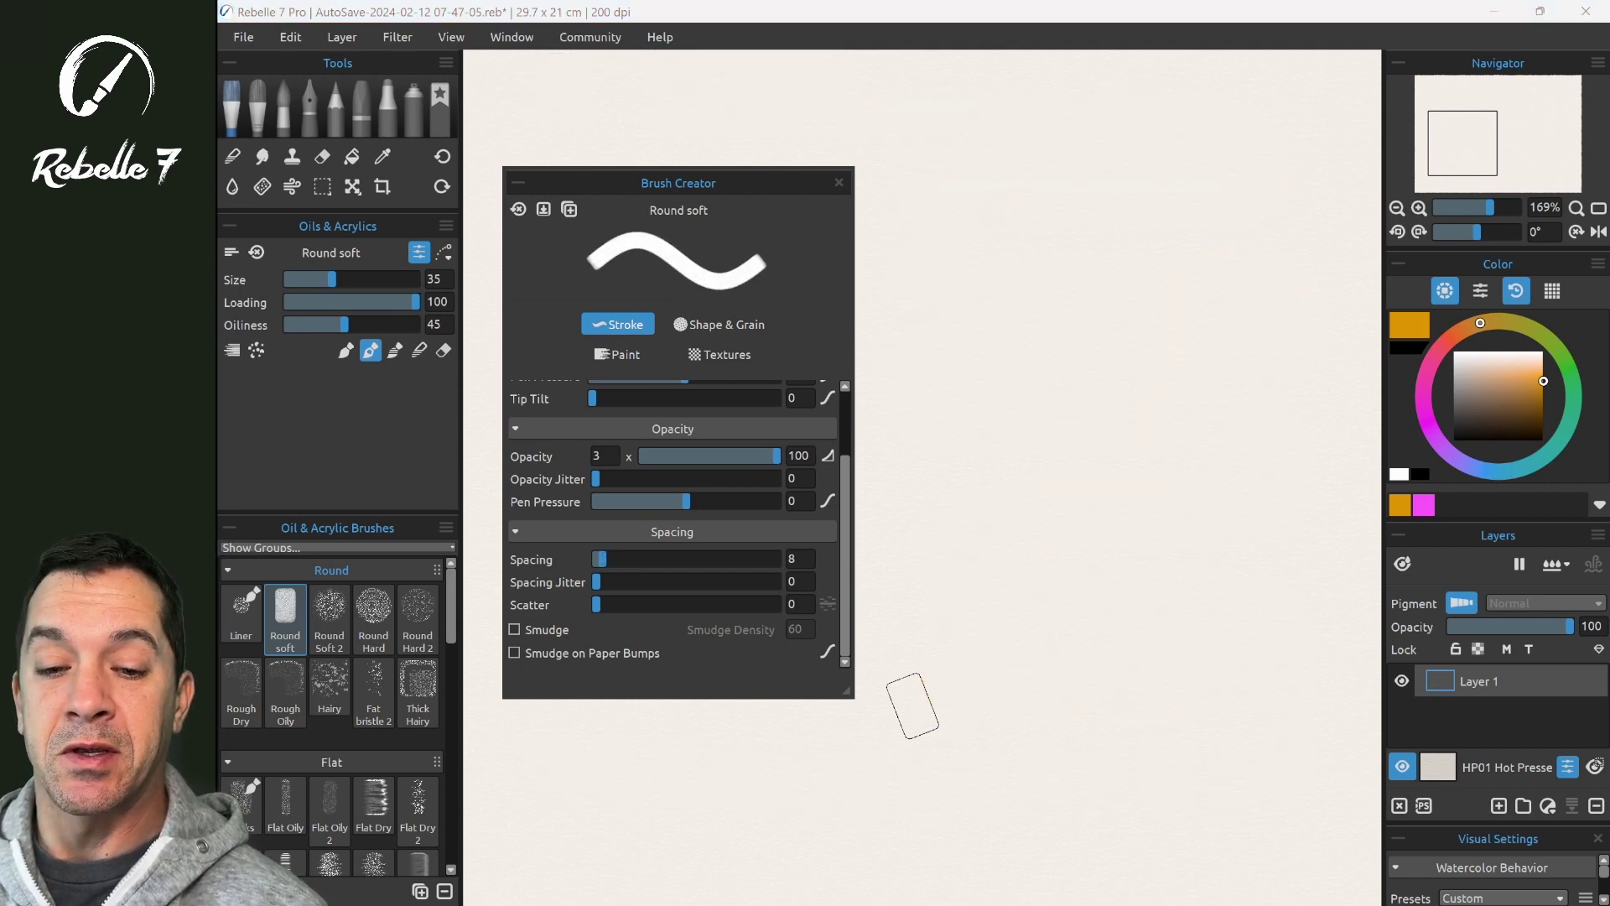
{"action": "mouse_move", "coordinate": [919, 186]}
{"action": "left_mouse_down"}
{"action": "mouse_move", "coordinate": [1163, 184]}
{"action": "mouse_move", "coordinate": [1232, 217]}
{"action": "mouse_move", "coordinate": [1169, 276]}
{"action": "mouse_move", "coordinate": [962, 306]}
{"action": "mouse_move", "coordinate": [917, 353]}
{"action": "mouse_move", "coordinate": [963, 404]}
{"action": "mouse_move", "coordinate": [1190, 396]}
{"action": "mouse_move", "coordinate": [1255, 439]}
{"action": "mouse_move", "coordinate": [1181, 488]}
{"action": "mouse_move", "coordinate": [1048, 484]}
{"action": "mouse_move", "coordinate": [913, 520]}
{"action": "mouse_move", "coordinate": [934, 567]}
{"action": "mouse_move", "coordinate": [1200, 579]}
{"action": "mouse_move", "coordinate": [1274, 618]}
{"action": "mouse_move", "coordinate": [1249, 661]}
{"action": "mouse_move", "coordinate": [1165, 682]}
{"action": "mouse_move", "coordinate": [973, 680]}
{"action": "mouse_move", "coordinate": [933, 713]}
{"action": "mouse_move", "coordinate": [958, 758]}
{"action": "mouse_move", "coordinate": [1035, 781]}
{"action": "mouse_move", "coordinate": [1249, 791]}
{"action": "mouse_move", "coordinate": [1220, 830]}
{"action": "left_mouse_up"}
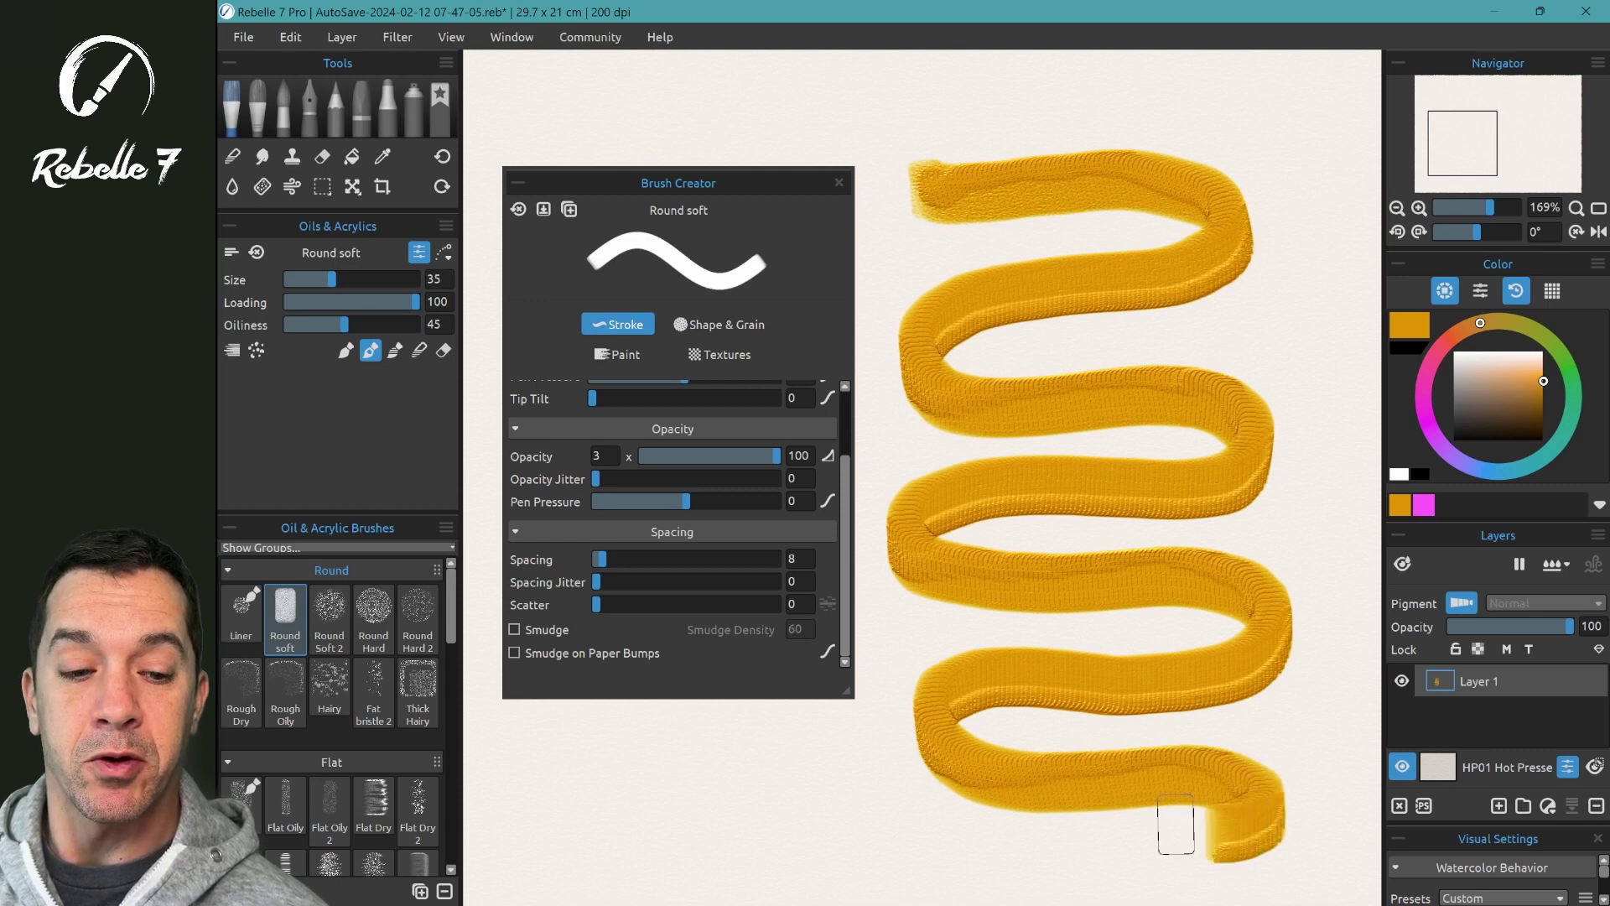
Clear the layer, turn on Smudge for the brush and paint a winding test stroke.
{"action": "key", "text": "Delete"}
{"action": "left_click", "coordinate": [514, 629]}
{"action": "mouse_move", "coordinate": [880, 172]}
{"action": "left_mouse_down"}
{"action": "mouse_move", "coordinate": [1186, 189]}
{"action": "mouse_move", "coordinate": [1145, 268]}
{"action": "mouse_move", "coordinate": [969, 288]}
{"action": "mouse_move", "coordinate": [939, 356]}
{"action": "mouse_move", "coordinate": [1212, 356]}
{"action": "mouse_move", "coordinate": [1252, 427]}
{"action": "mouse_move", "coordinate": [944, 474]}
{"action": "mouse_move", "coordinate": [952, 558]}
{"action": "mouse_move", "coordinate": [1262, 558]}
{"action": "mouse_move", "coordinate": [1259, 638]}
{"action": "mouse_move", "coordinate": [1162, 671]}
{"action": "mouse_move", "coordinate": [1008, 654]}
{"action": "mouse_move", "coordinate": [936, 711]}
{"action": "left_mouse_up"}
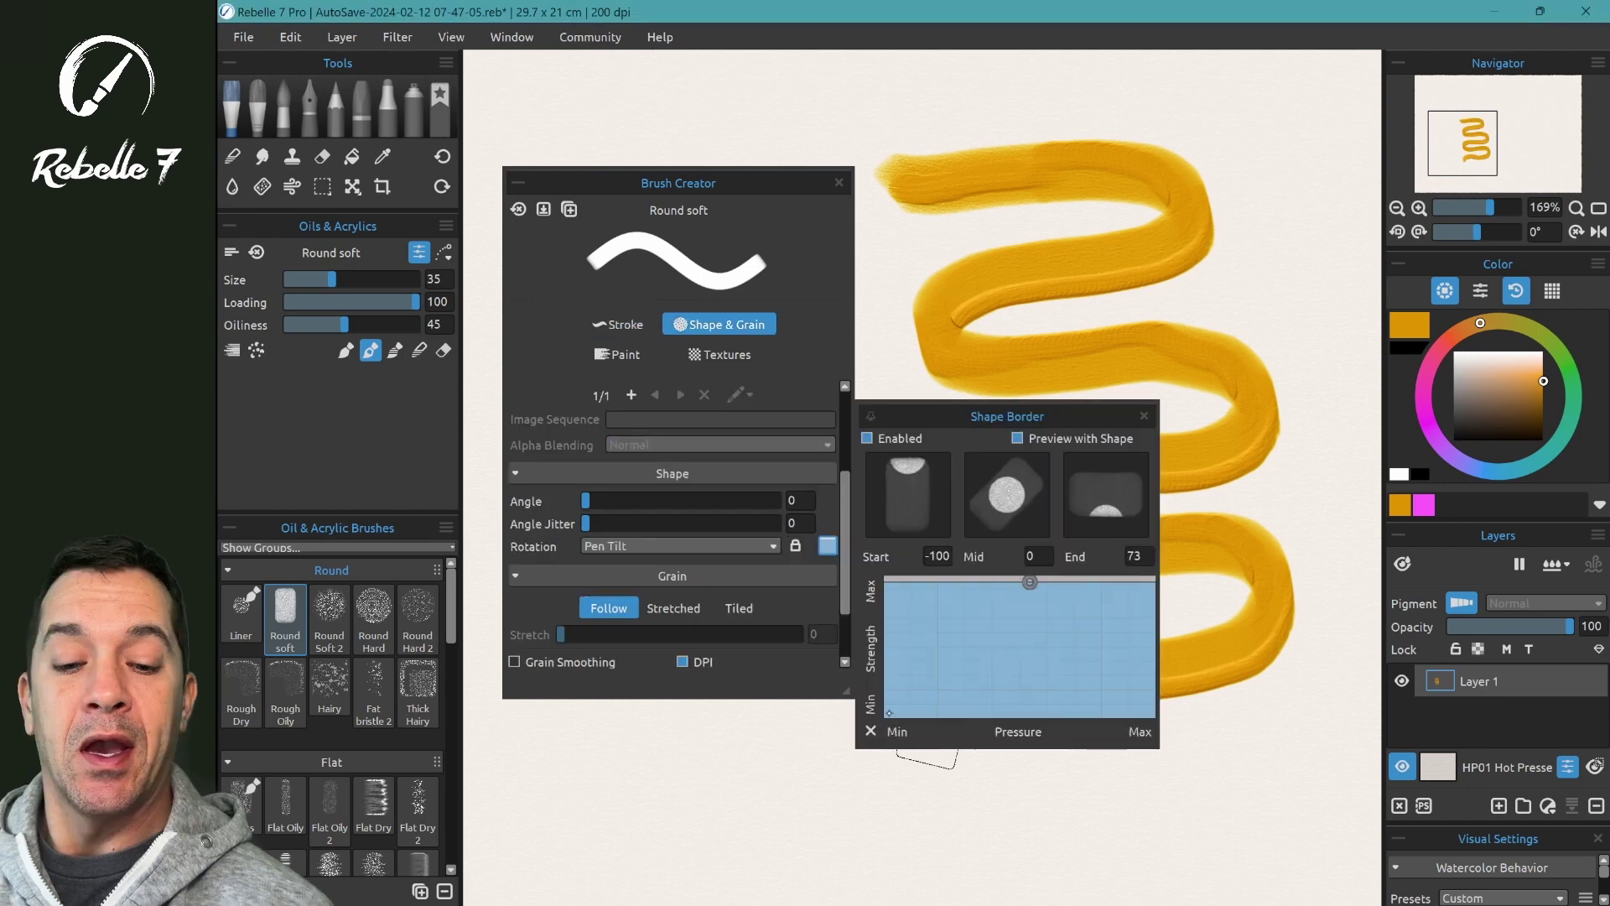
Make the Shape Border's Strength rise linearly with pen pressure from Min to Max, and clear the layer.
{"action": "left_click", "coordinate": [1032, 582]}
{"action": "left_click_drag", "start_coordinate": [885, 578], "coordinate": [899, 702]}
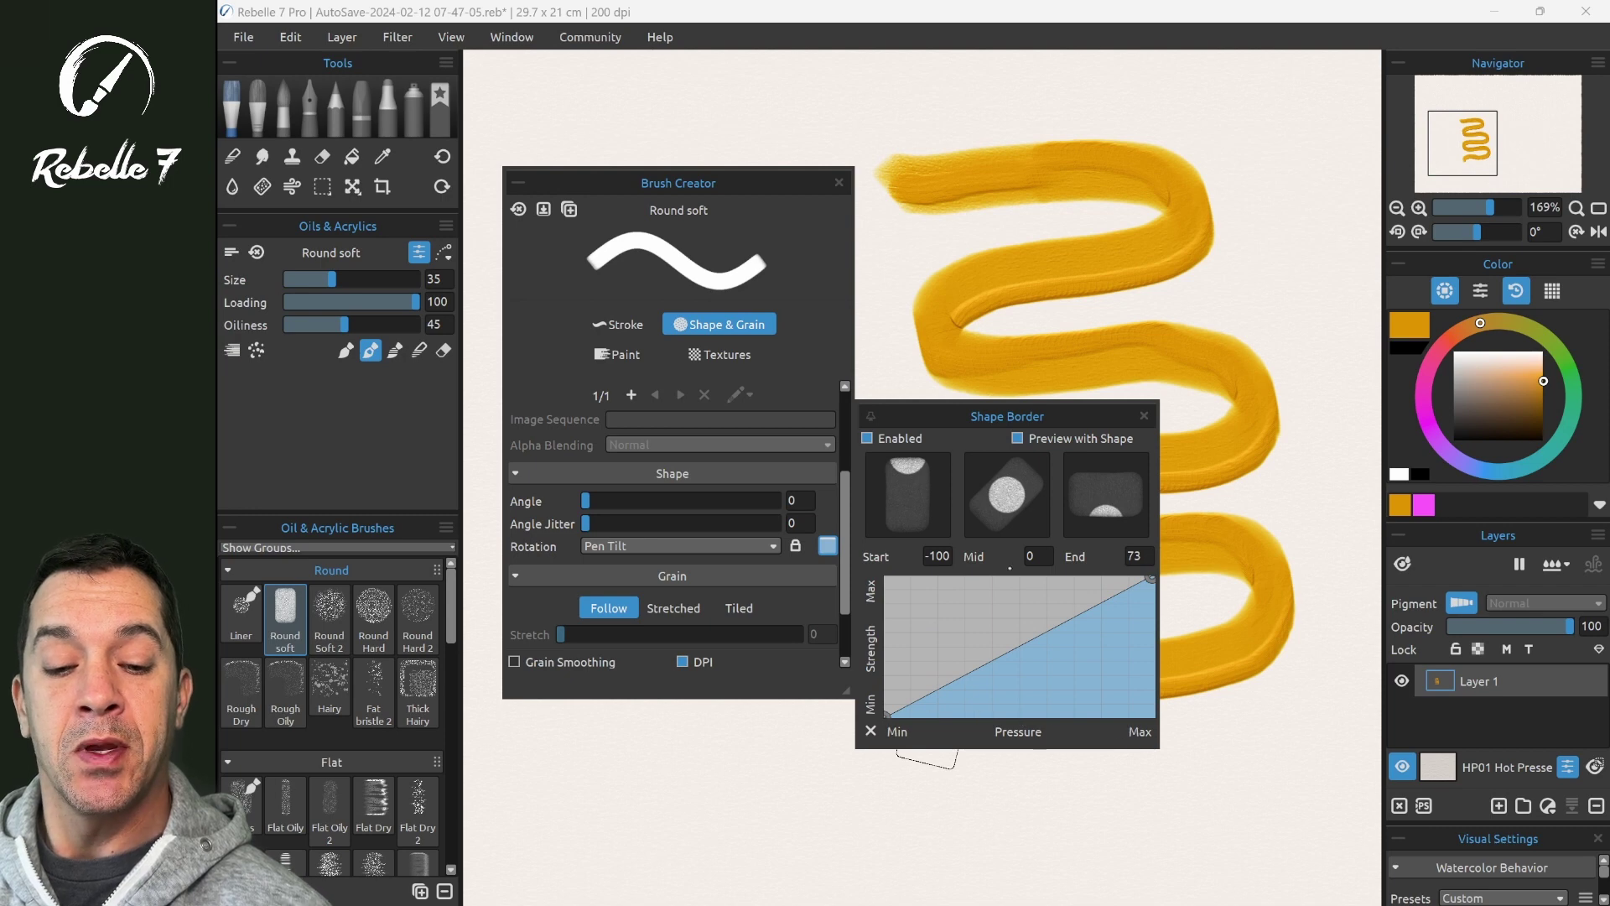
{"action": "key", "text": "Delete"}
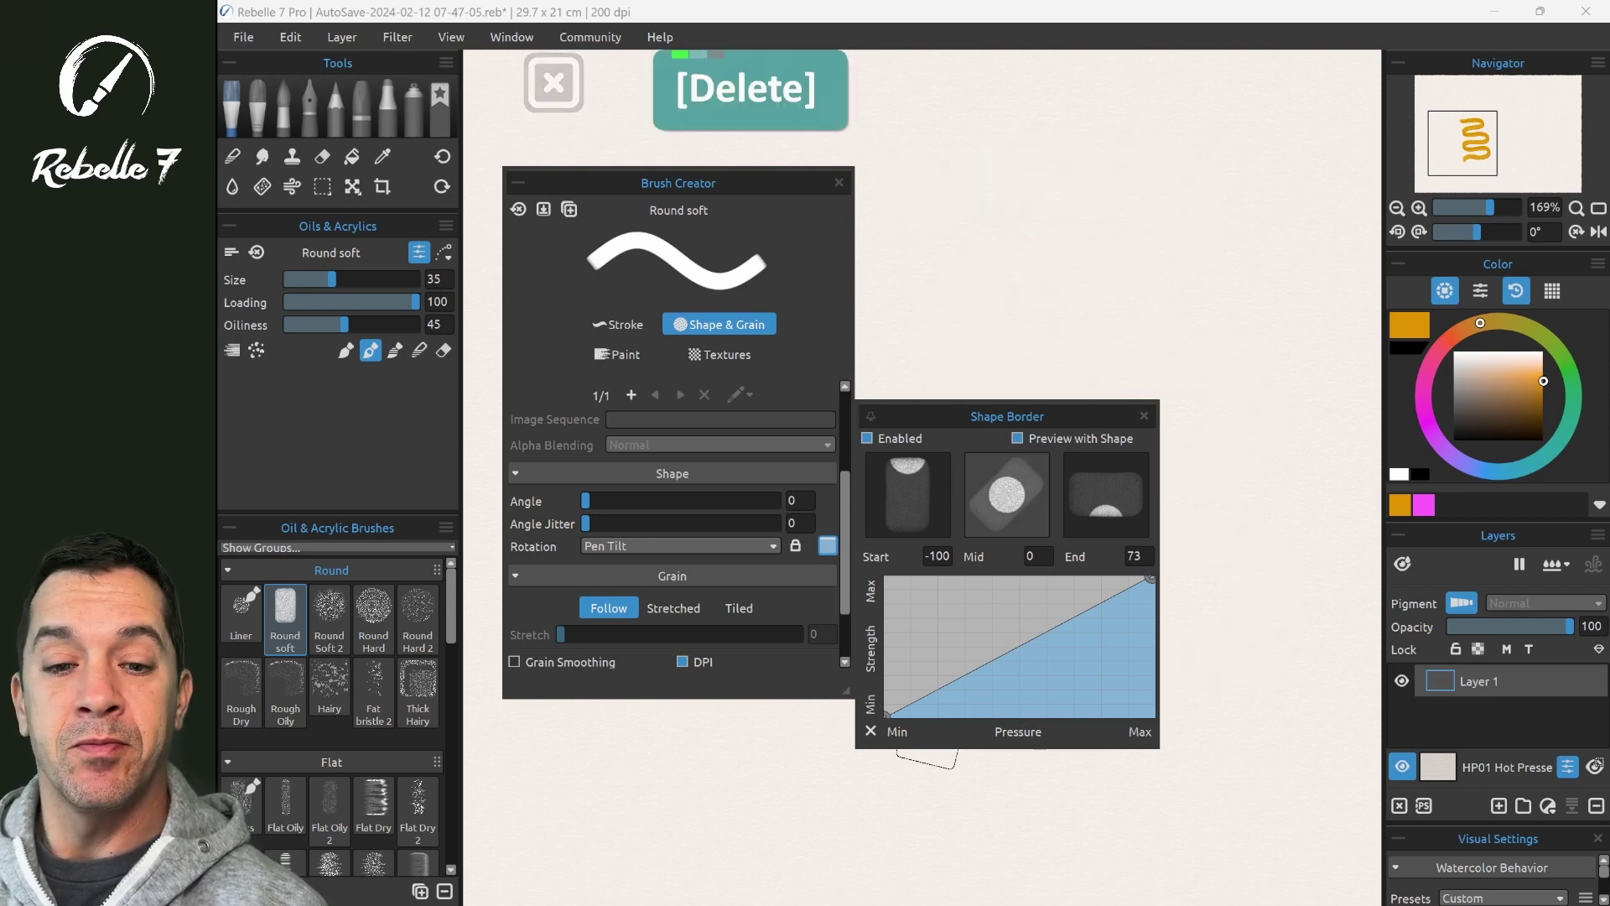
Paint winding test strokes on the empty canvas with the pressure-driven Shape Border.
{"action": "left_click", "coordinate": [966, 200]}
{"action": "mouse_move", "coordinate": [908, 194]}
{"action": "left_mouse_down"}
{"action": "mouse_move", "coordinate": [1151, 186]}
{"action": "mouse_move", "coordinate": [1201, 197]}
{"action": "mouse_move", "coordinate": [1256, 248]}
{"action": "mouse_move", "coordinate": [1259, 275]}
{"action": "mouse_move", "coordinate": [1230, 298]}
{"action": "mouse_move", "coordinate": [1044, 321]}
{"action": "mouse_move", "coordinate": [972, 349]}
{"action": "mouse_move", "coordinate": [938, 394]}
{"action": "mouse_move", "coordinate": [941, 436]}
{"action": "mouse_move", "coordinate": [973, 463]}
{"action": "mouse_move", "coordinate": [1223, 446]}
{"action": "mouse_move", "coordinate": [1266, 460]}
{"action": "left_mouse_up"}
{"action": "mouse_move", "coordinate": [1276, 530]}
{"action": "left_mouse_down"}
{"action": "mouse_move", "coordinate": [1222, 559]}
{"action": "mouse_move", "coordinate": [1013, 589]}
{"action": "mouse_move", "coordinate": [926, 634]}
{"action": "mouse_move", "coordinate": [914, 676]}
{"action": "mouse_move", "coordinate": [938, 716]}
{"action": "mouse_move", "coordinate": [999, 735]}
{"action": "mouse_move", "coordinate": [1275, 681]}
{"action": "mouse_move", "coordinate": [1310, 711]}
{"action": "mouse_move", "coordinate": [1291, 766]}
{"action": "mouse_move", "coordinate": [1209, 807]}
{"action": "mouse_move", "coordinate": [975, 838]}
{"action": "mouse_move", "coordinate": [692, 793]}
{"action": "left_mouse_up"}
Clear the layer and paint a long winding test stroke with the shape Rotation on Follow Trajectory.
{"action": "key", "text": "Delete"}
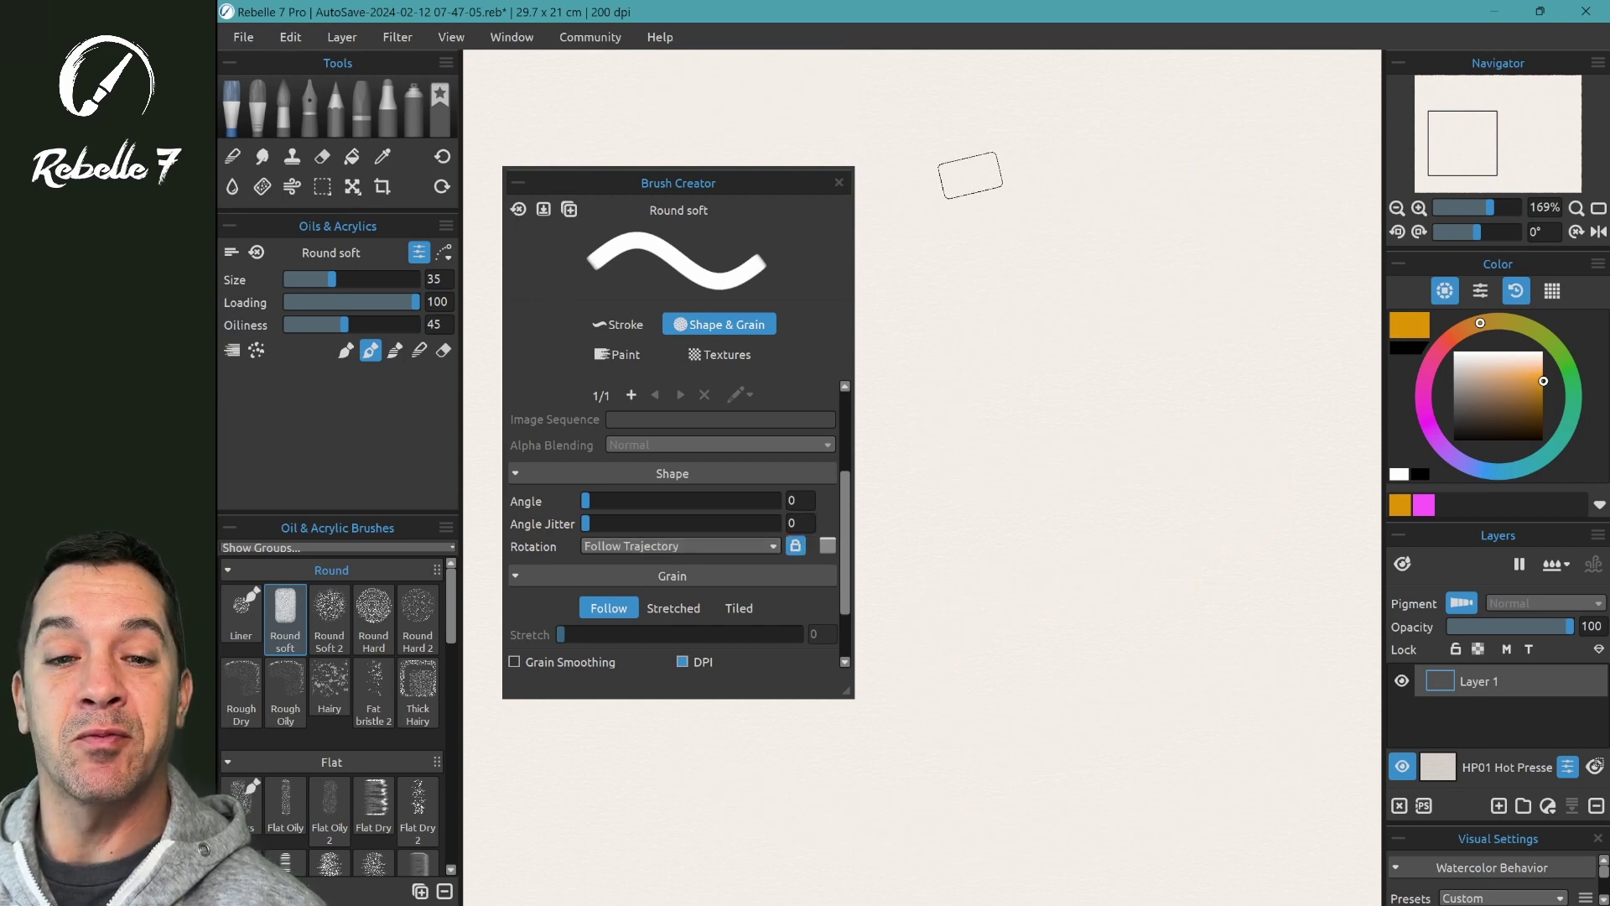
{"action": "mouse_move", "coordinate": [924, 197]}
{"action": "left_mouse_down"}
{"action": "mouse_move", "coordinate": [1135, 188]}
{"action": "mouse_move", "coordinate": [1234, 216]}
{"action": "mouse_move", "coordinate": [1245, 259]}
{"action": "mouse_move", "coordinate": [1229, 278]}
{"action": "mouse_move", "coordinate": [983, 302]}
{"action": "mouse_move", "coordinate": [942, 318]}
{"action": "mouse_move", "coordinate": [912, 371]}
{"action": "mouse_move", "coordinate": [979, 413]}
{"action": "mouse_move", "coordinate": [1197, 380]}
{"action": "mouse_move", "coordinate": [1236, 383]}
{"action": "mouse_move", "coordinate": [1278, 417]}
{"action": "mouse_move", "coordinate": [1280, 458]}
{"action": "mouse_move", "coordinate": [1262, 478]}
{"action": "mouse_move", "coordinate": [997, 491]}
{"action": "mouse_move", "coordinate": [949, 516]}
{"action": "mouse_move", "coordinate": [935, 589]}
{"action": "mouse_move", "coordinate": [968, 628]}
{"action": "mouse_move", "coordinate": [1234, 592]}
{"action": "left_mouse_up"}
{"action": "mouse_move", "coordinate": [1273, 658]}
{"action": "left_mouse_down"}
{"action": "mouse_move", "coordinate": [1233, 713]}
{"action": "mouse_move", "coordinate": [956, 748]}
{"action": "mouse_move", "coordinate": [932, 809]}
{"action": "mouse_move", "coordinate": [986, 843]}
{"action": "mouse_move", "coordinate": [1074, 835]}
{"action": "mouse_move", "coordinate": [1279, 774]}
{"action": "left_mouse_up"}
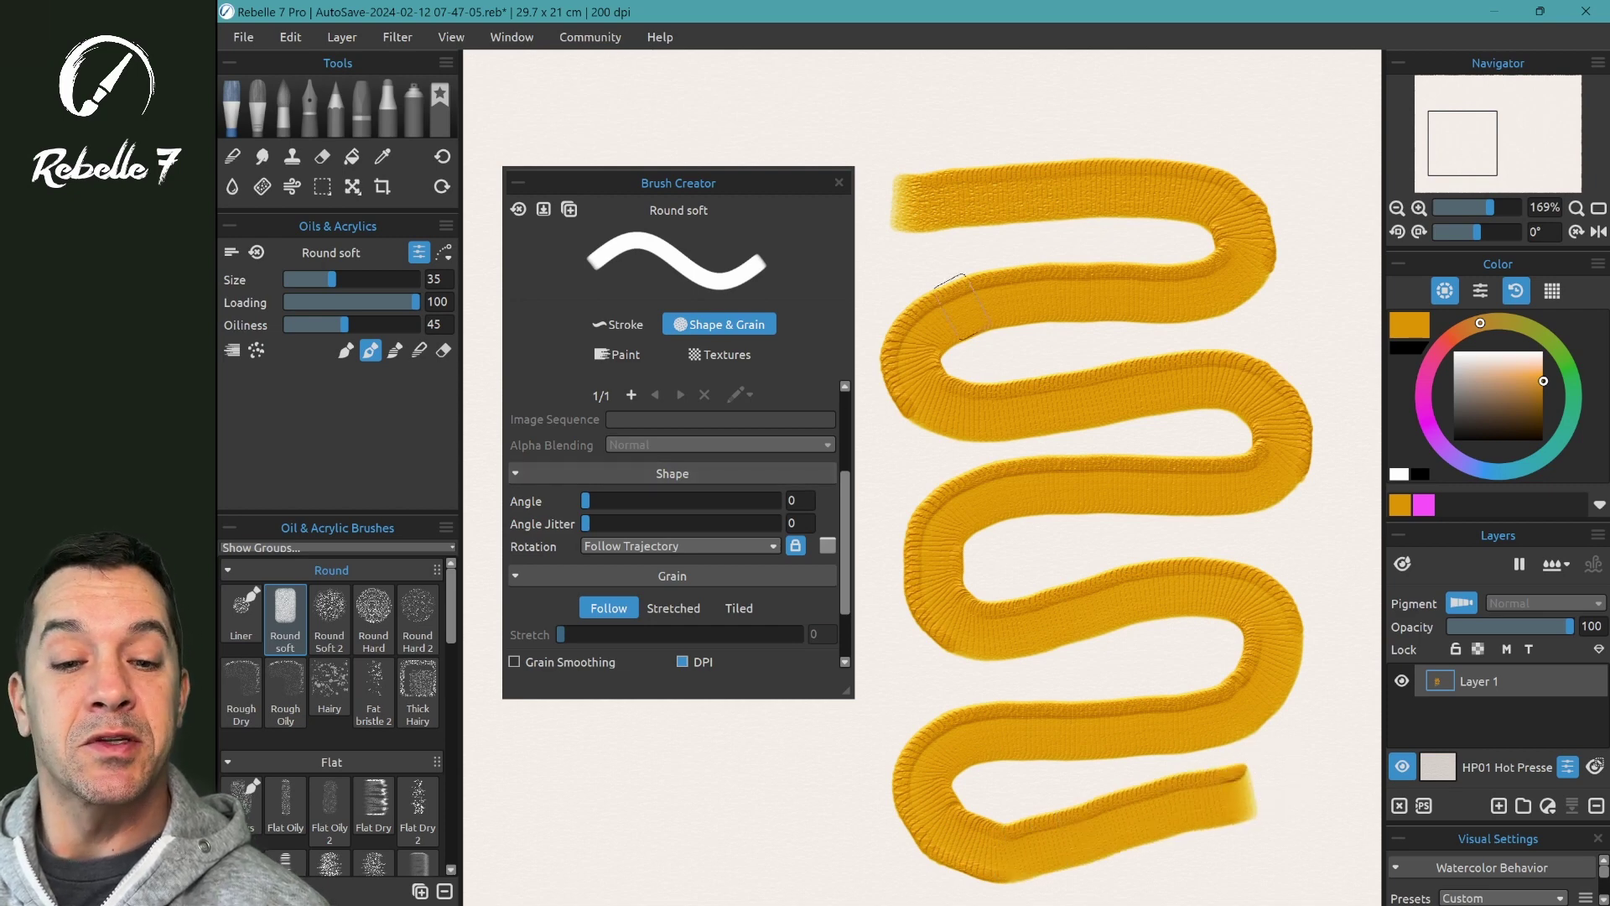
Turn on Smudge for the Round soft brush, clear the layer and paint a winding test stroke.
{"action": "left_click", "coordinate": [619, 324]}
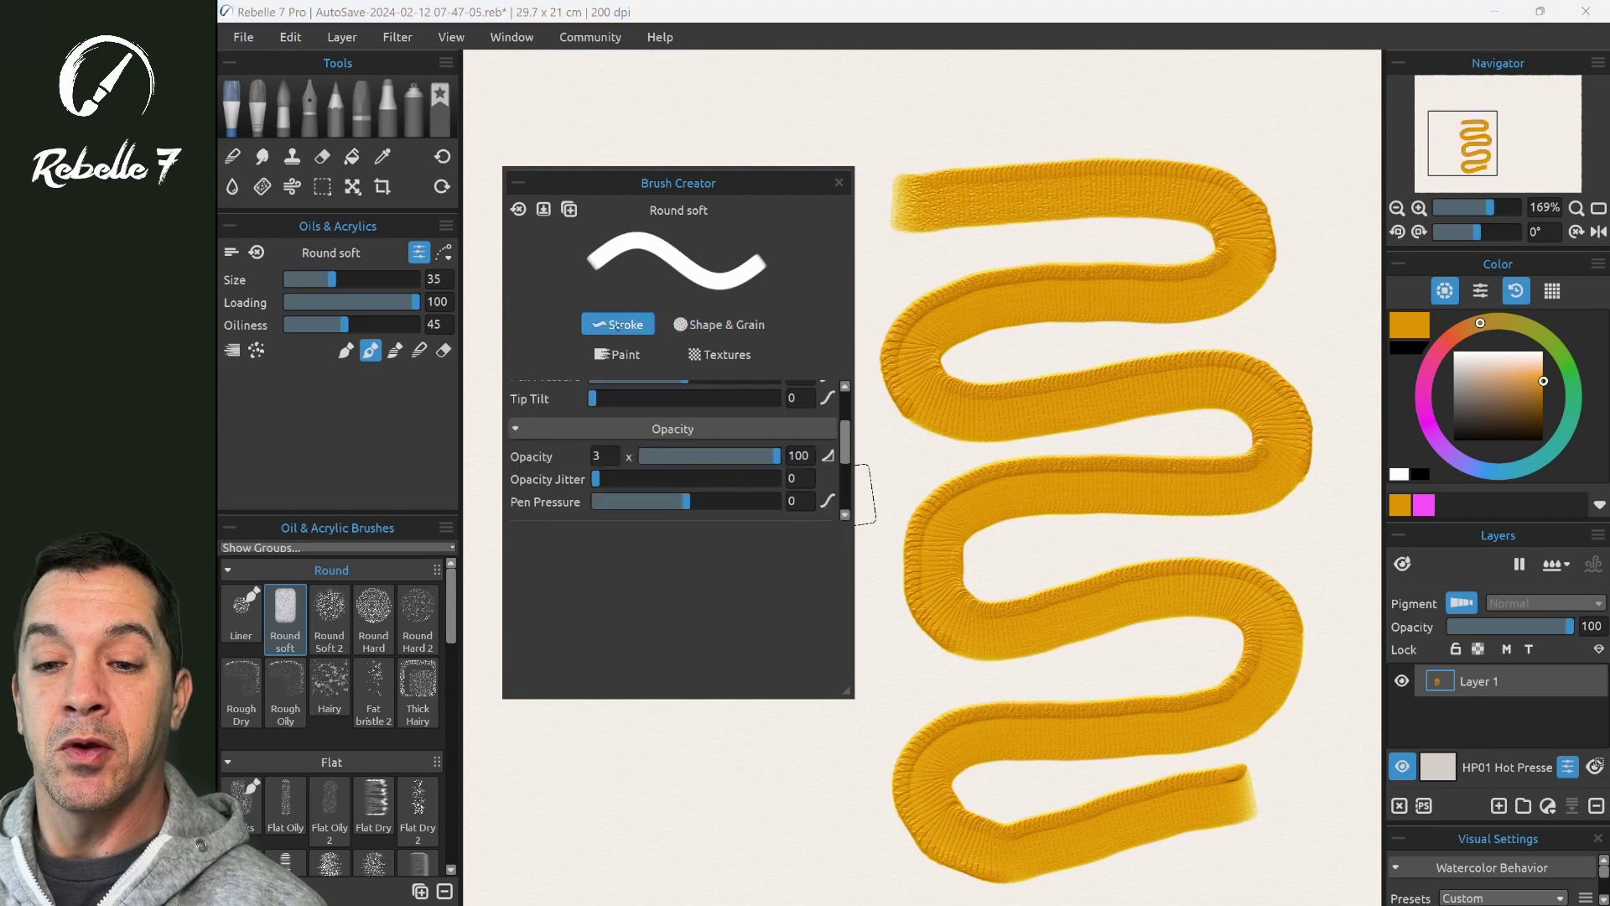
{"action": "left_click", "coordinate": [514, 629]}
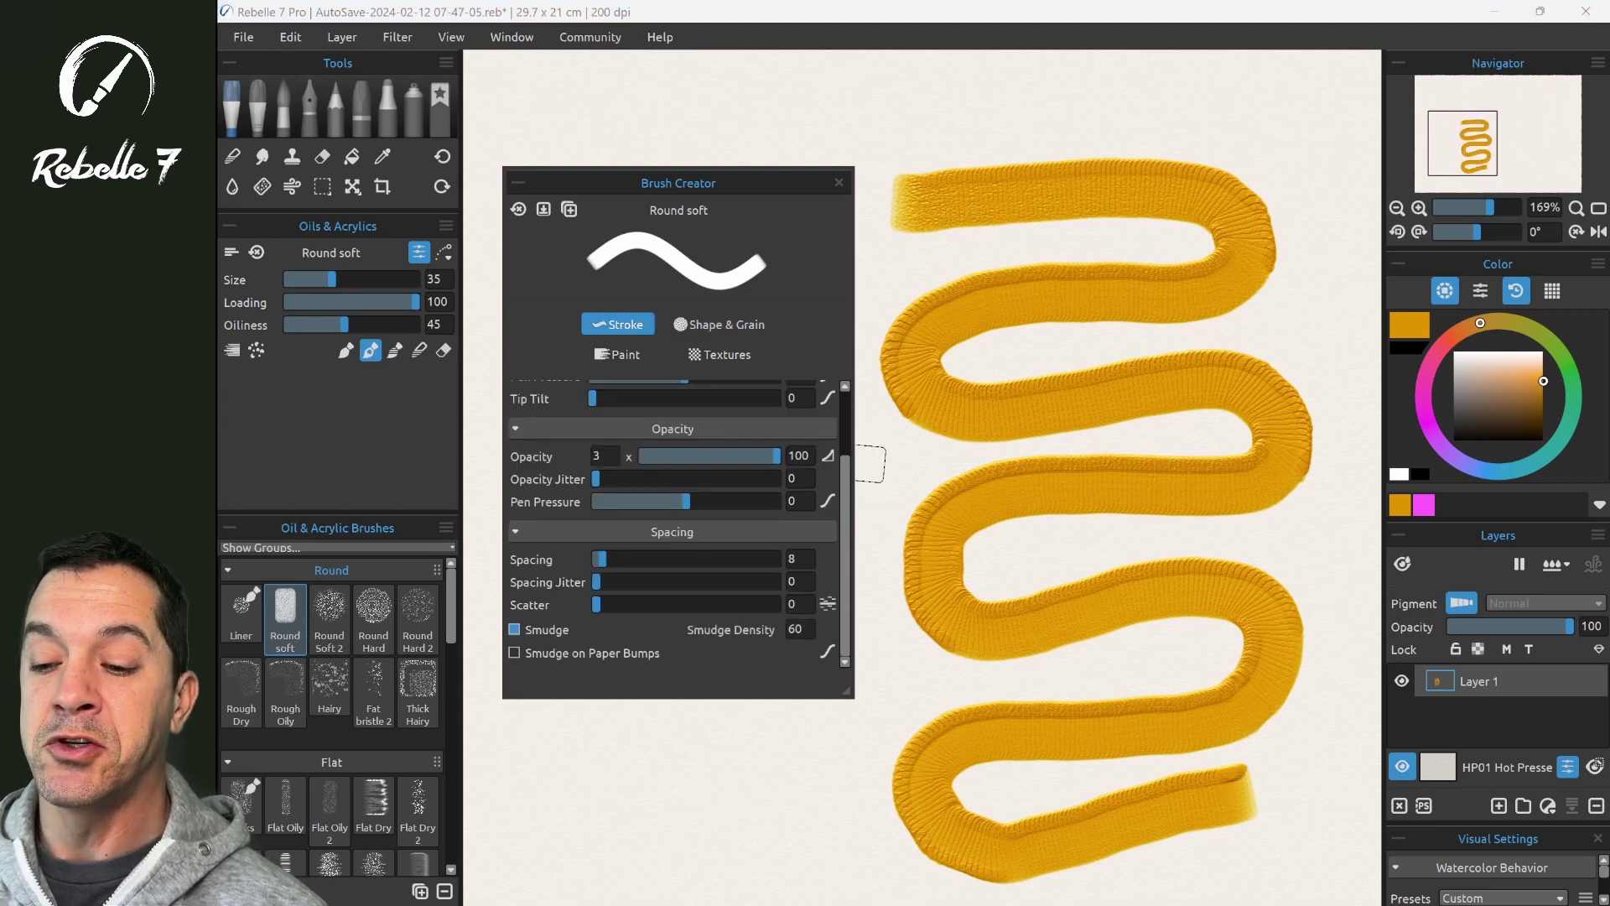
{"action": "key", "text": "Delete"}
{"action": "mouse_move", "coordinate": [898, 179]}
{"action": "left_mouse_down"}
{"action": "mouse_move", "coordinate": [1141, 174]}
{"action": "mouse_move", "coordinate": [1215, 210]}
{"action": "mouse_move", "coordinate": [1221, 255]}
{"action": "mouse_move", "coordinate": [1185, 288]}
{"action": "mouse_move", "coordinate": [1032, 299]}
{"action": "mouse_move", "coordinate": [954, 327]}
{"action": "mouse_move", "coordinate": [927, 378]}
{"action": "mouse_move", "coordinate": [956, 412]}
{"action": "mouse_move", "coordinate": [1134, 388]}
{"action": "mouse_move", "coordinate": [1207, 396]}
{"action": "mouse_move", "coordinate": [1242, 421]}
{"action": "mouse_move", "coordinate": [1237, 468]}
{"action": "mouse_move", "coordinate": [1169, 502]}
{"action": "mouse_move", "coordinate": [973, 519]}
{"action": "mouse_move", "coordinate": [945, 576]}
{"action": "mouse_move", "coordinate": [968, 617]}
{"action": "left_mouse_up"}
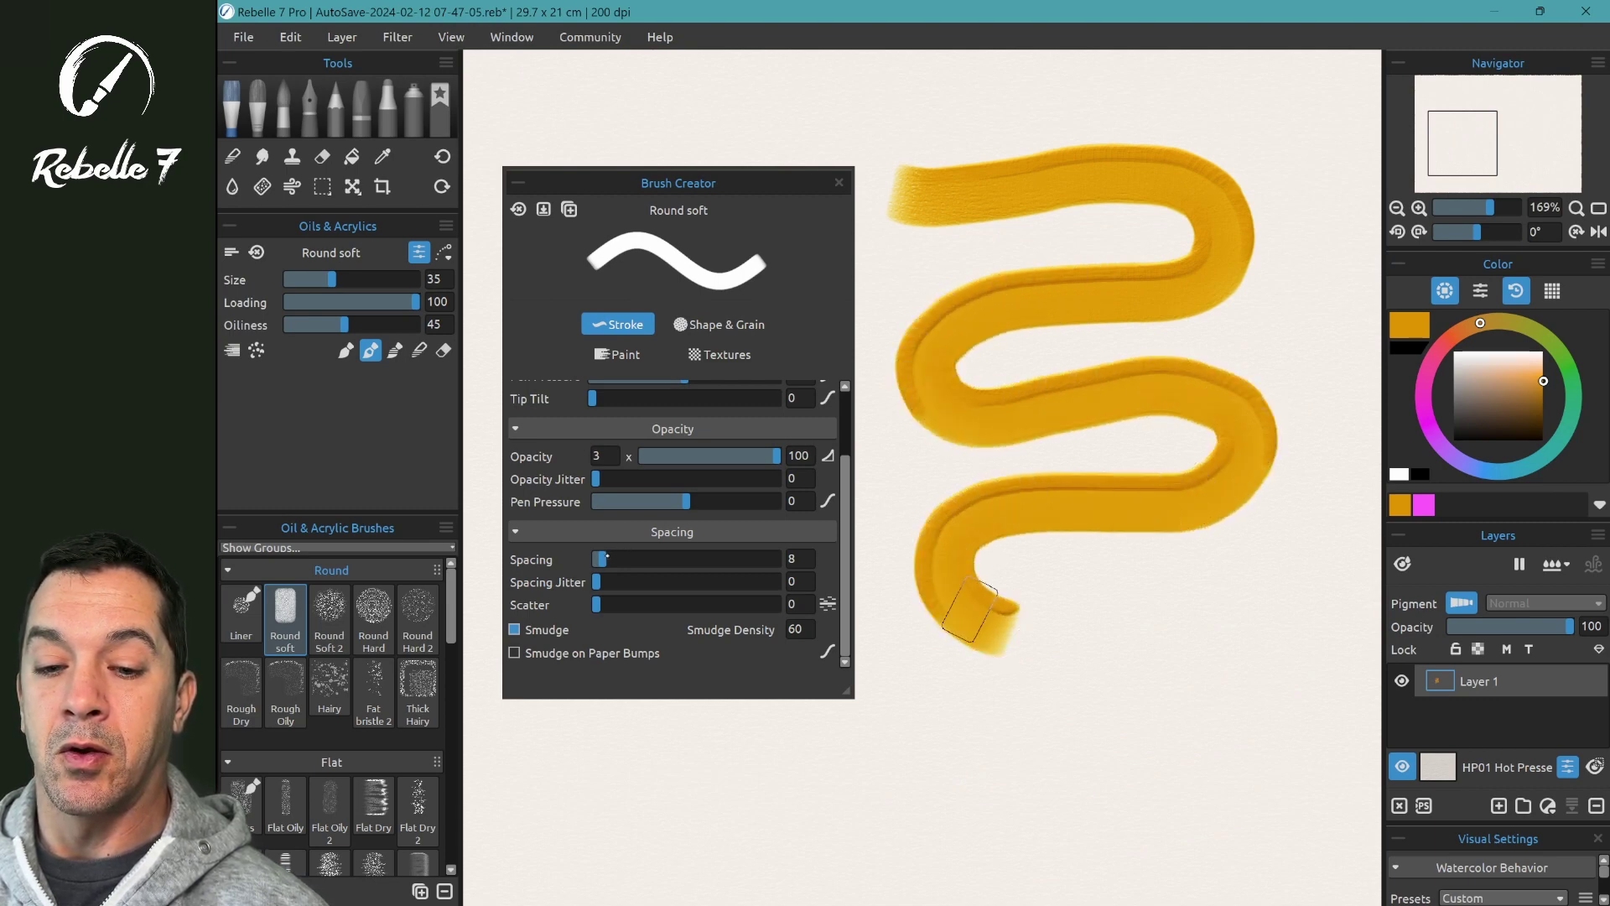
Clear the layer, set the brush Spacing to 7 and paint a long winding test stroke.
{"action": "key", "text": "Delete"}
{"action": "left_click_drag", "start_coordinate": [598, 559], "coordinate": [604, 556]}
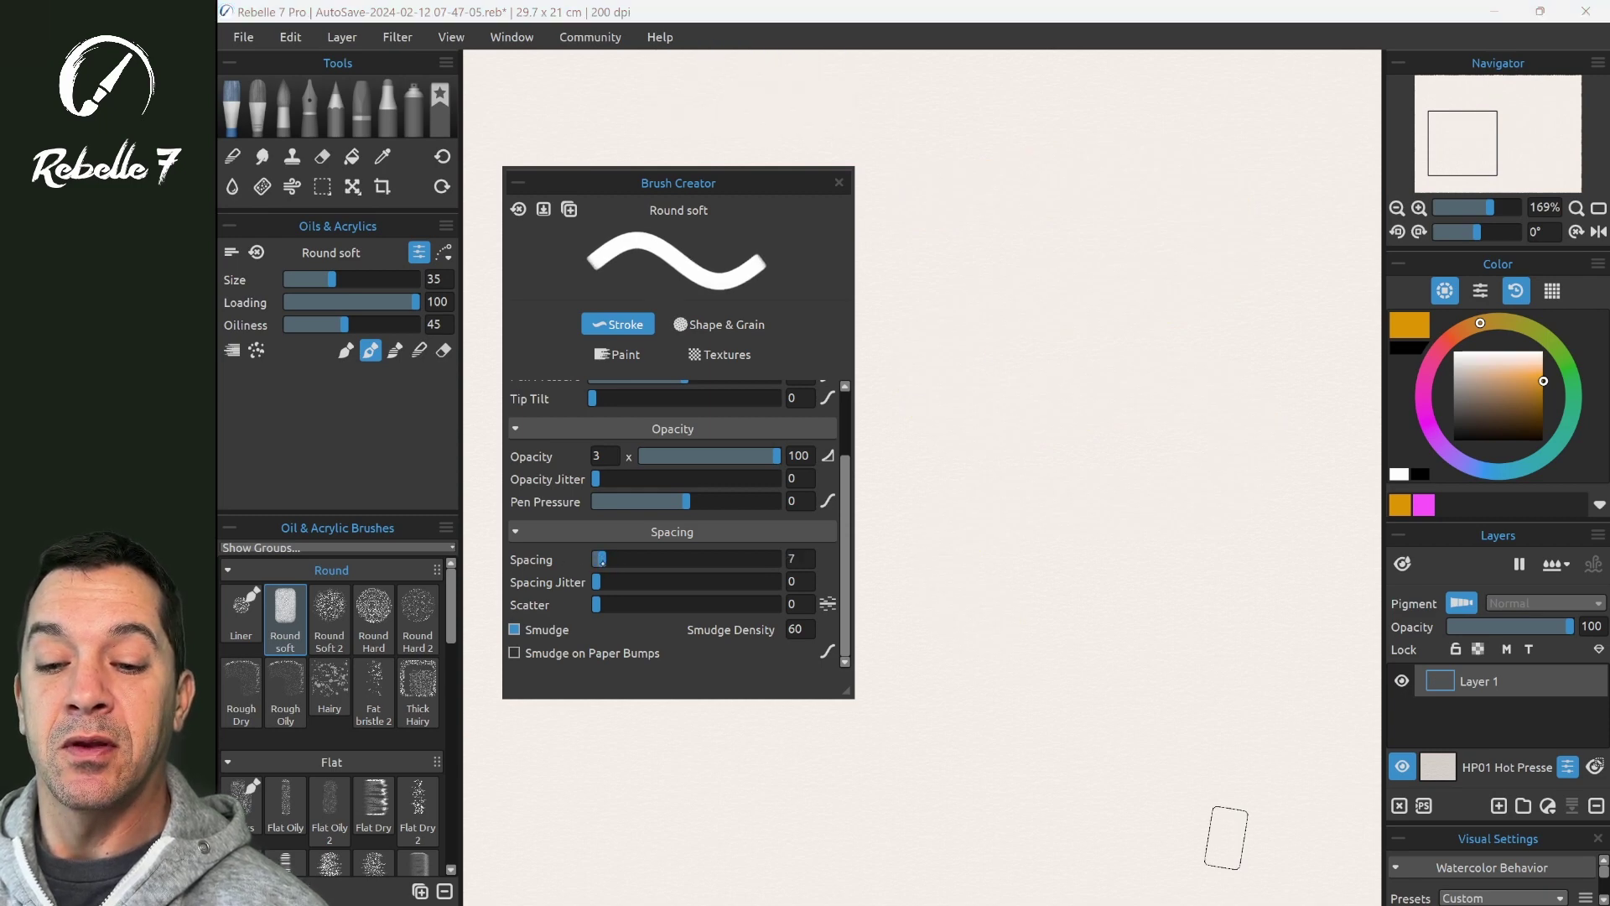
{"action": "mouse_move", "coordinate": [904, 217]}
{"action": "left_mouse_down"}
{"action": "mouse_move", "coordinate": [1128, 177]}
{"action": "mouse_move", "coordinate": [1241, 280]}
{"action": "mouse_move", "coordinate": [1070, 323]}
{"action": "mouse_move", "coordinate": [912, 395]}
{"action": "mouse_move", "coordinate": [1002, 443]}
{"action": "mouse_move", "coordinate": [1183, 401]}
{"action": "mouse_move", "coordinate": [1255, 432]}
{"action": "mouse_move", "coordinate": [1258, 501]}
{"action": "mouse_move", "coordinate": [992, 546]}
{"action": "mouse_move", "coordinate": [978, 599]}
{"action": "mouse_move", "coordinate": [1043, 647]}
{"action": "mouse_move", "coordinate": [1150, 612]}
{"action": "mouse_move", "coordinate": [1286, 640]}
{"action": "mouse_move", "coordinate": [1177, 703]}
{"action": "left_mouse_up"}
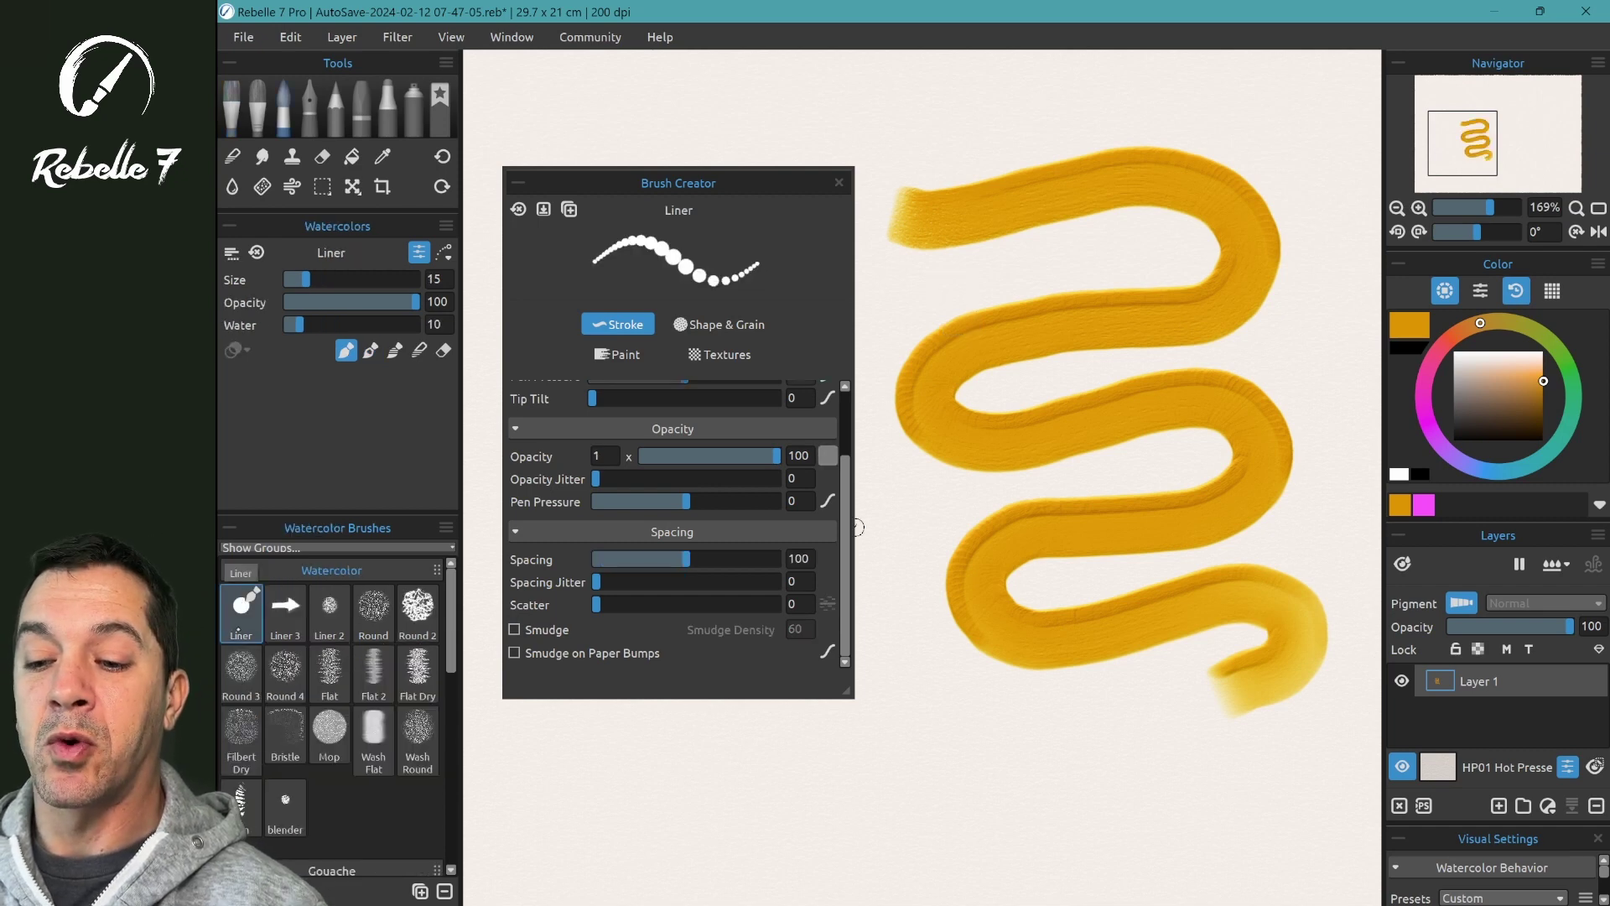
Switch to the watercolor Liner 3 brush and replace its shape image with the square.
{"action": "left_click", "coordinate": [286, 610]}
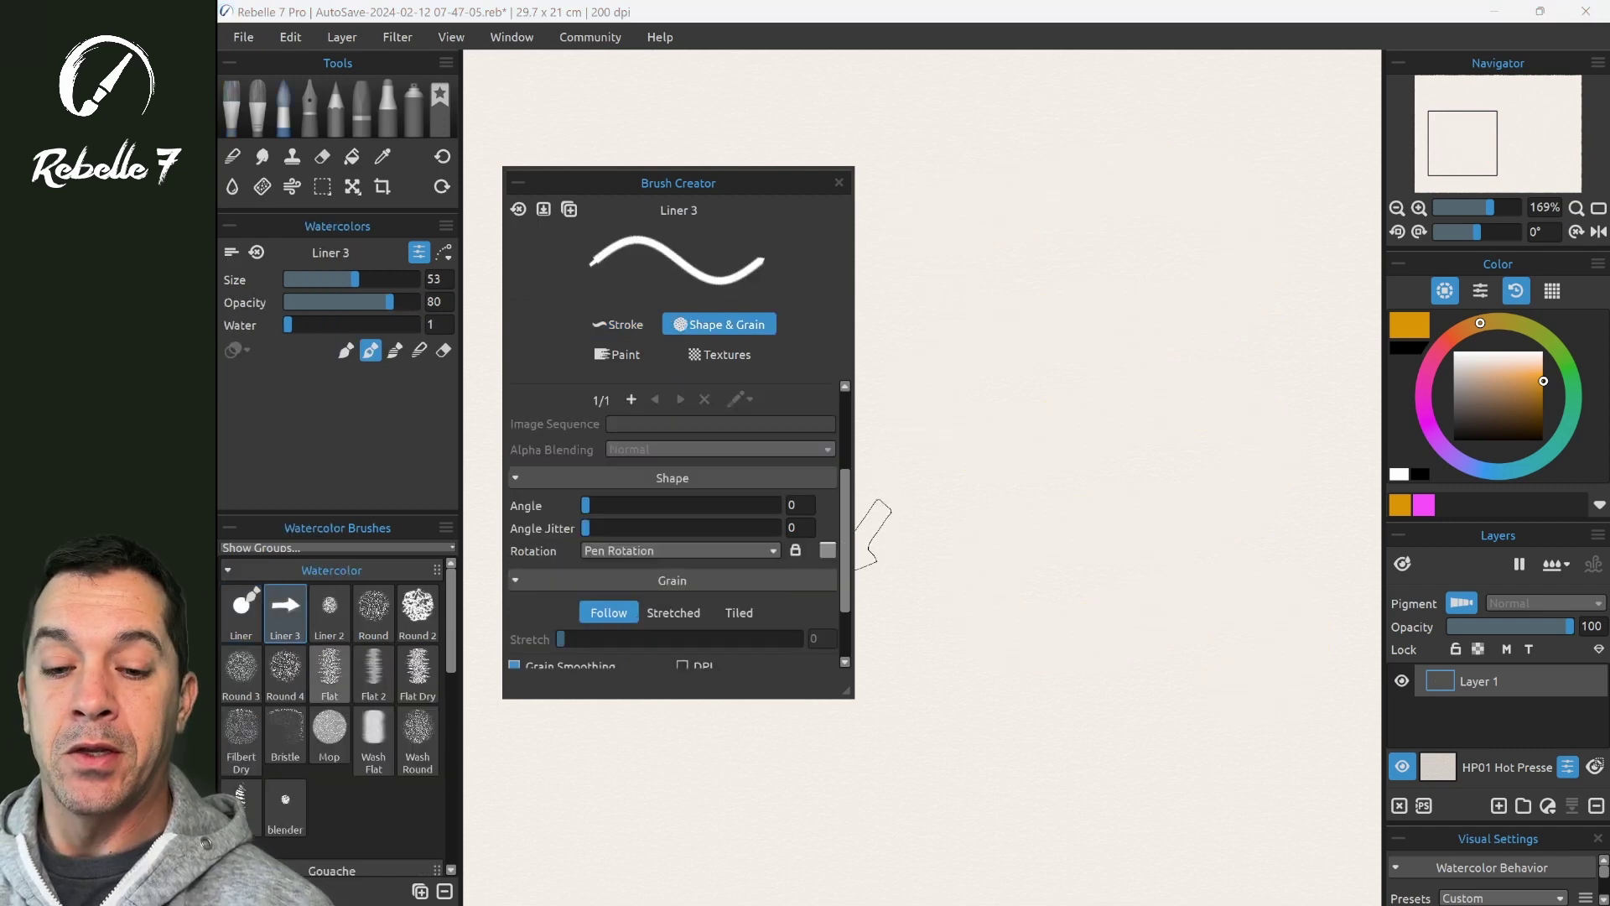
{"action": "scroll", "coordinate": [849, 529], "scroll_direction": "down", "scroll_amount": 3}
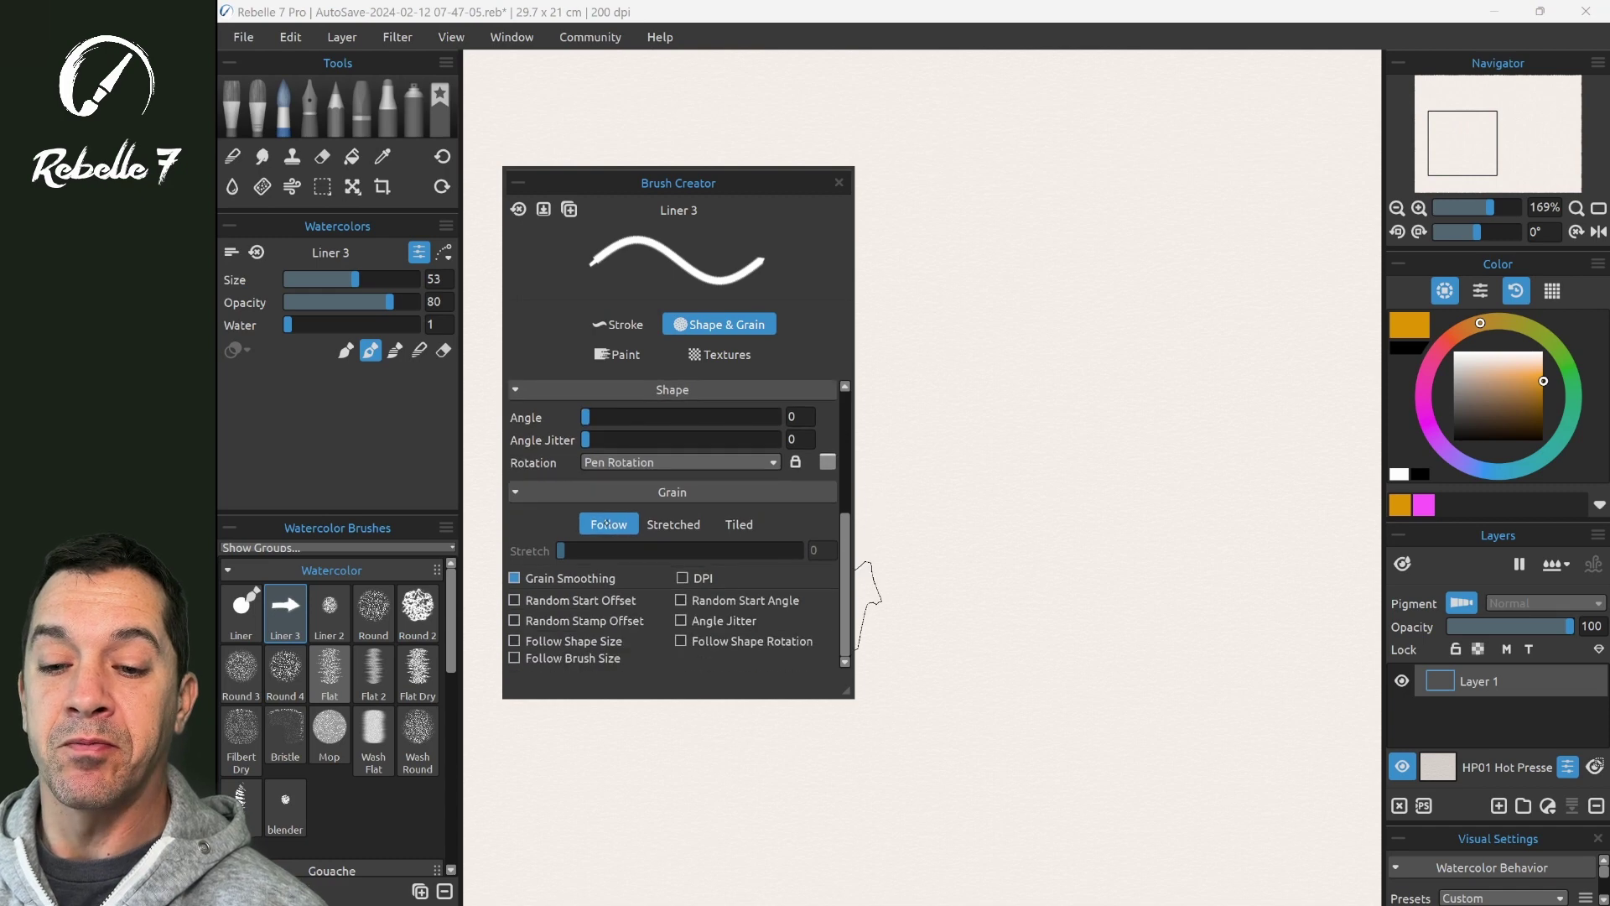
{"action": "scroll", "coordinate": [849, 549], "scroll_direction": "up", "scroll_amount": 2}
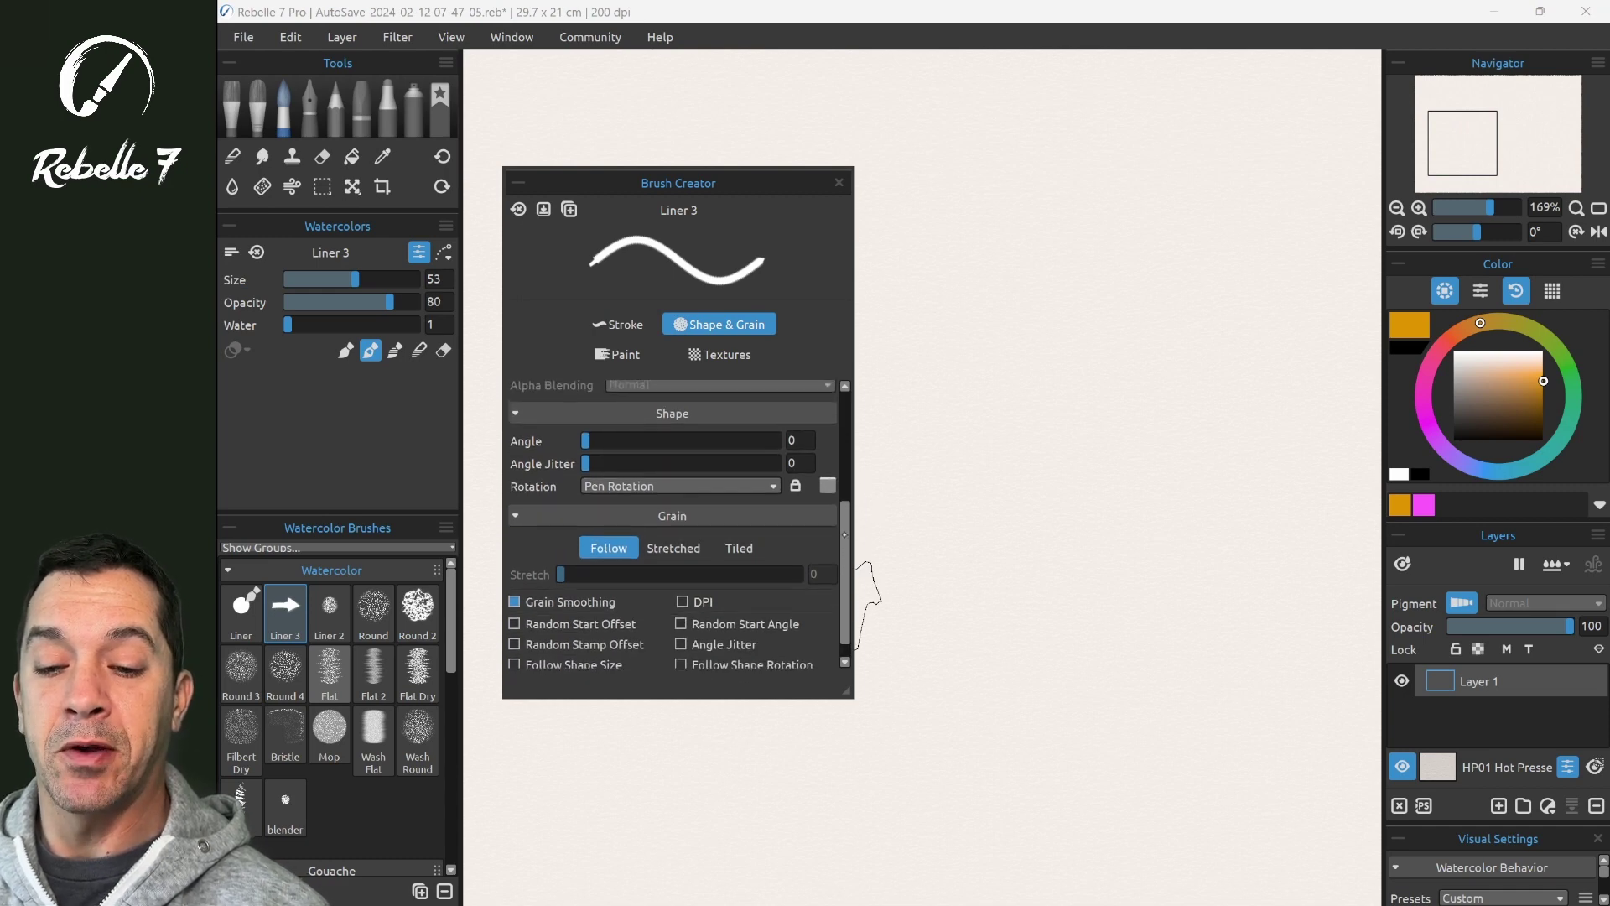
{"action": "scroll", "coordinate": [631, 446], "scroll_direction": "up", "scroll_amount": 5}
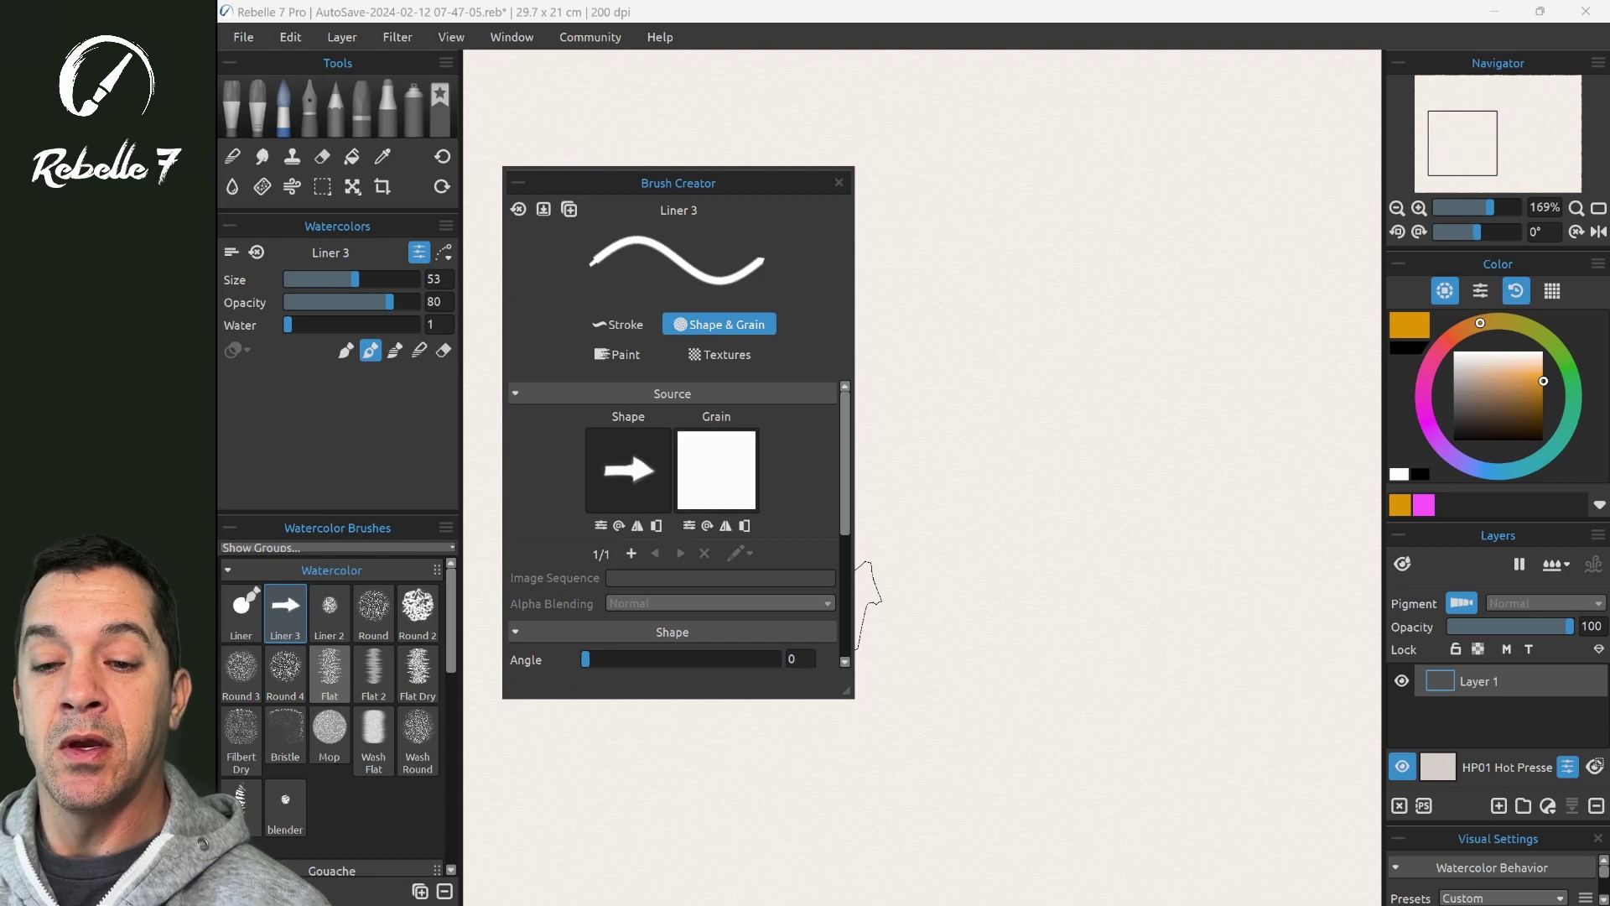
{"action": "left_click", "coordinate": [631, 470]}
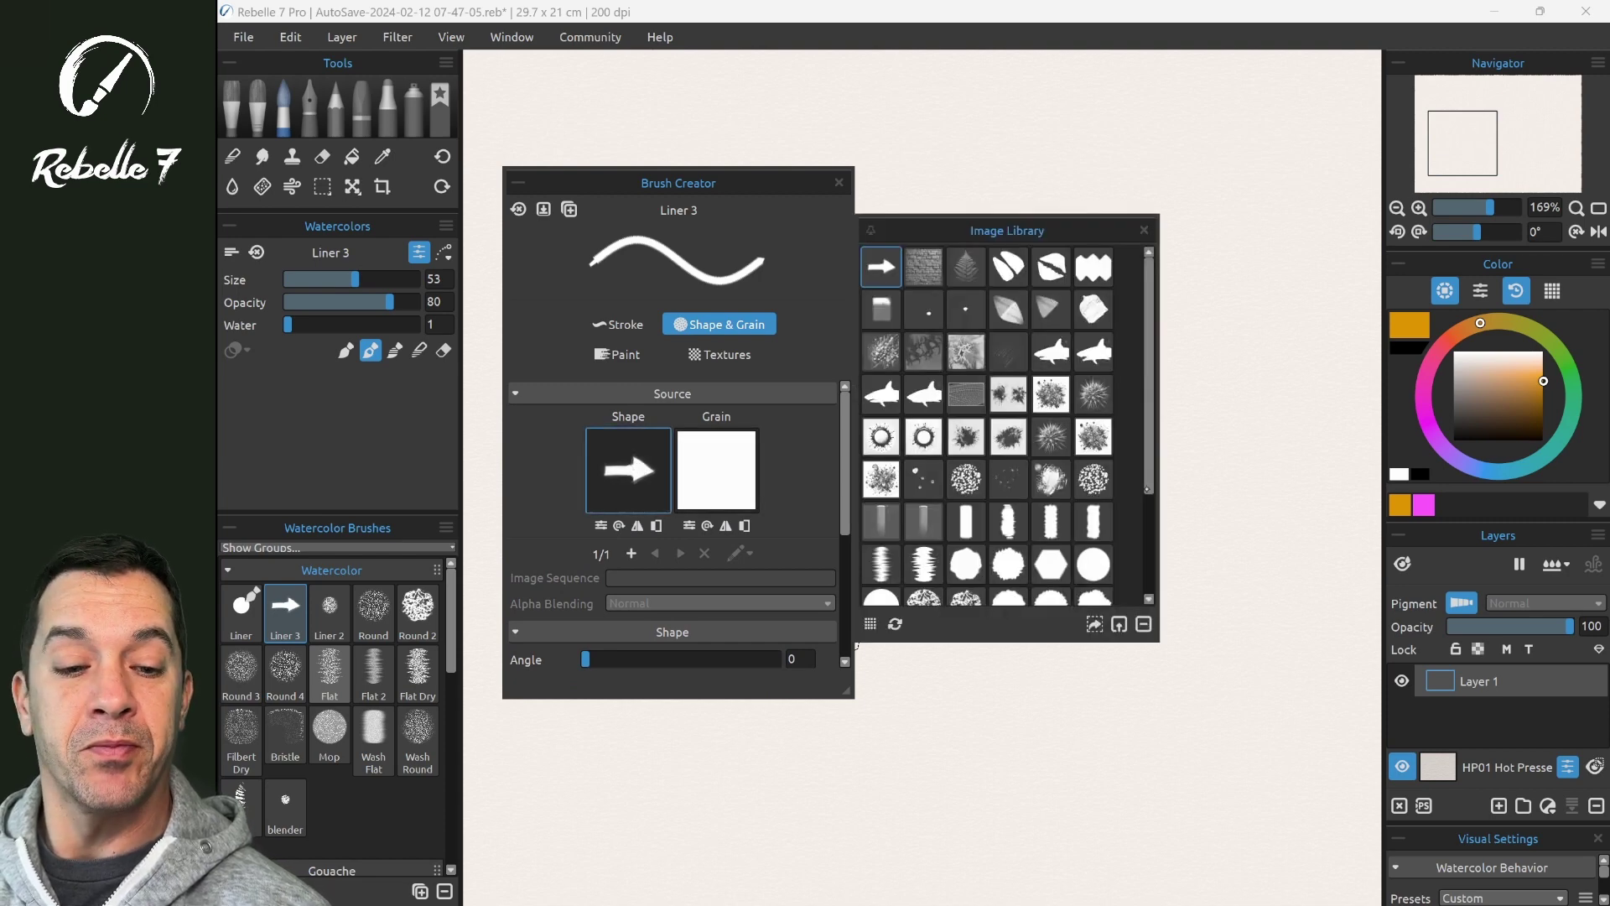
{"action": "scroll", "coordinate": [1090, 496], "scroll_direction": "down", "scroll_amount": 3}
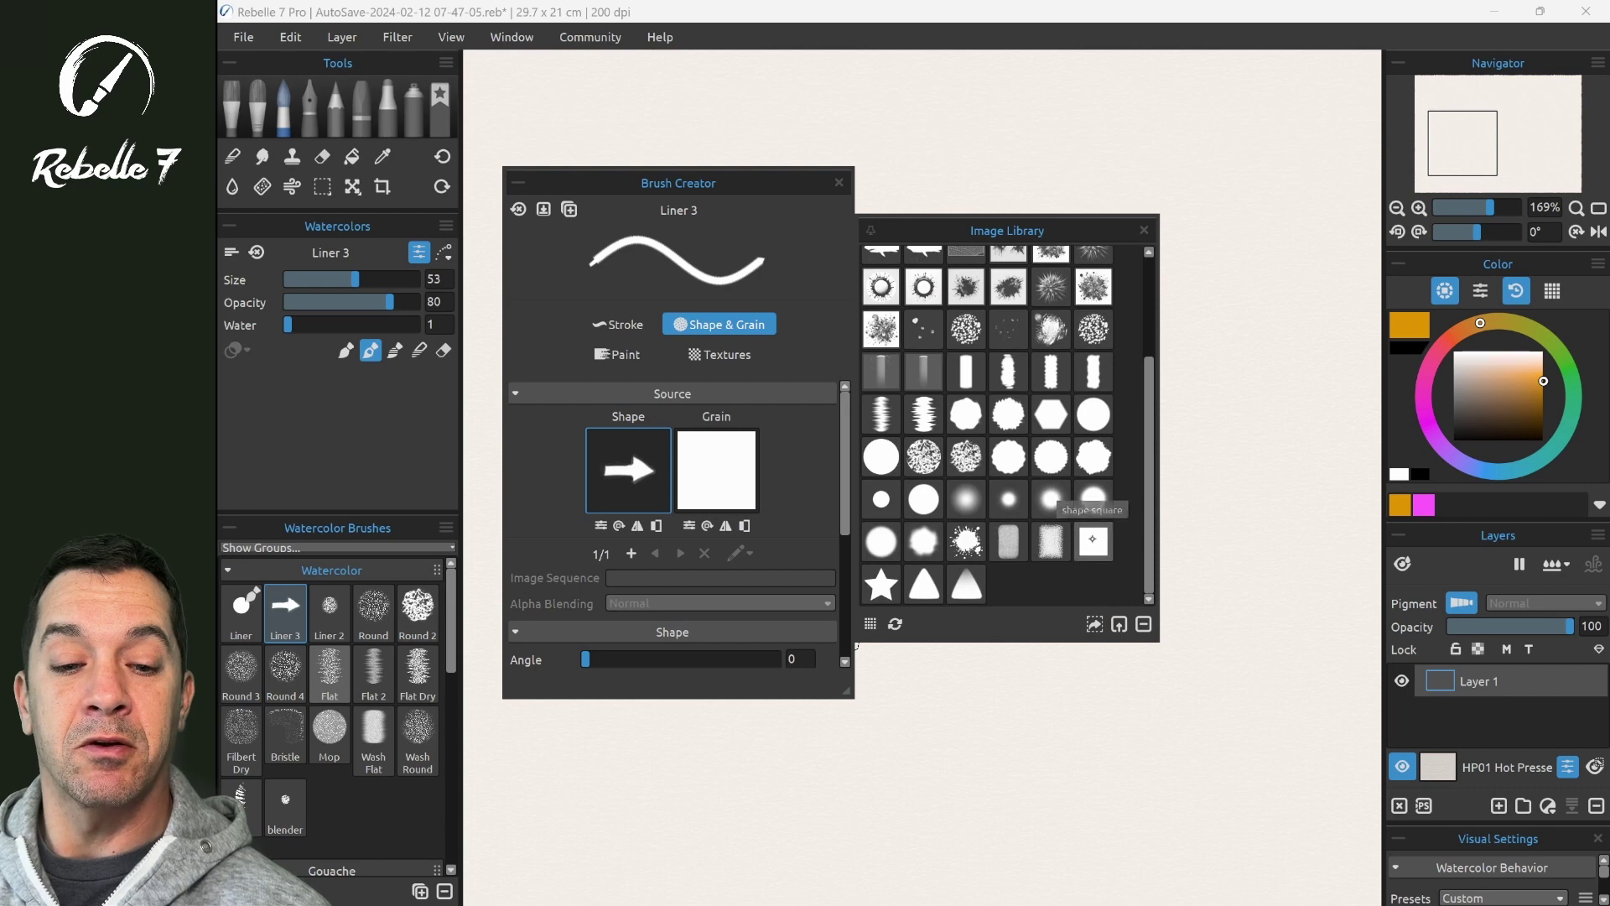
{"action": "left_click", "coordinate": [1093, 541]}
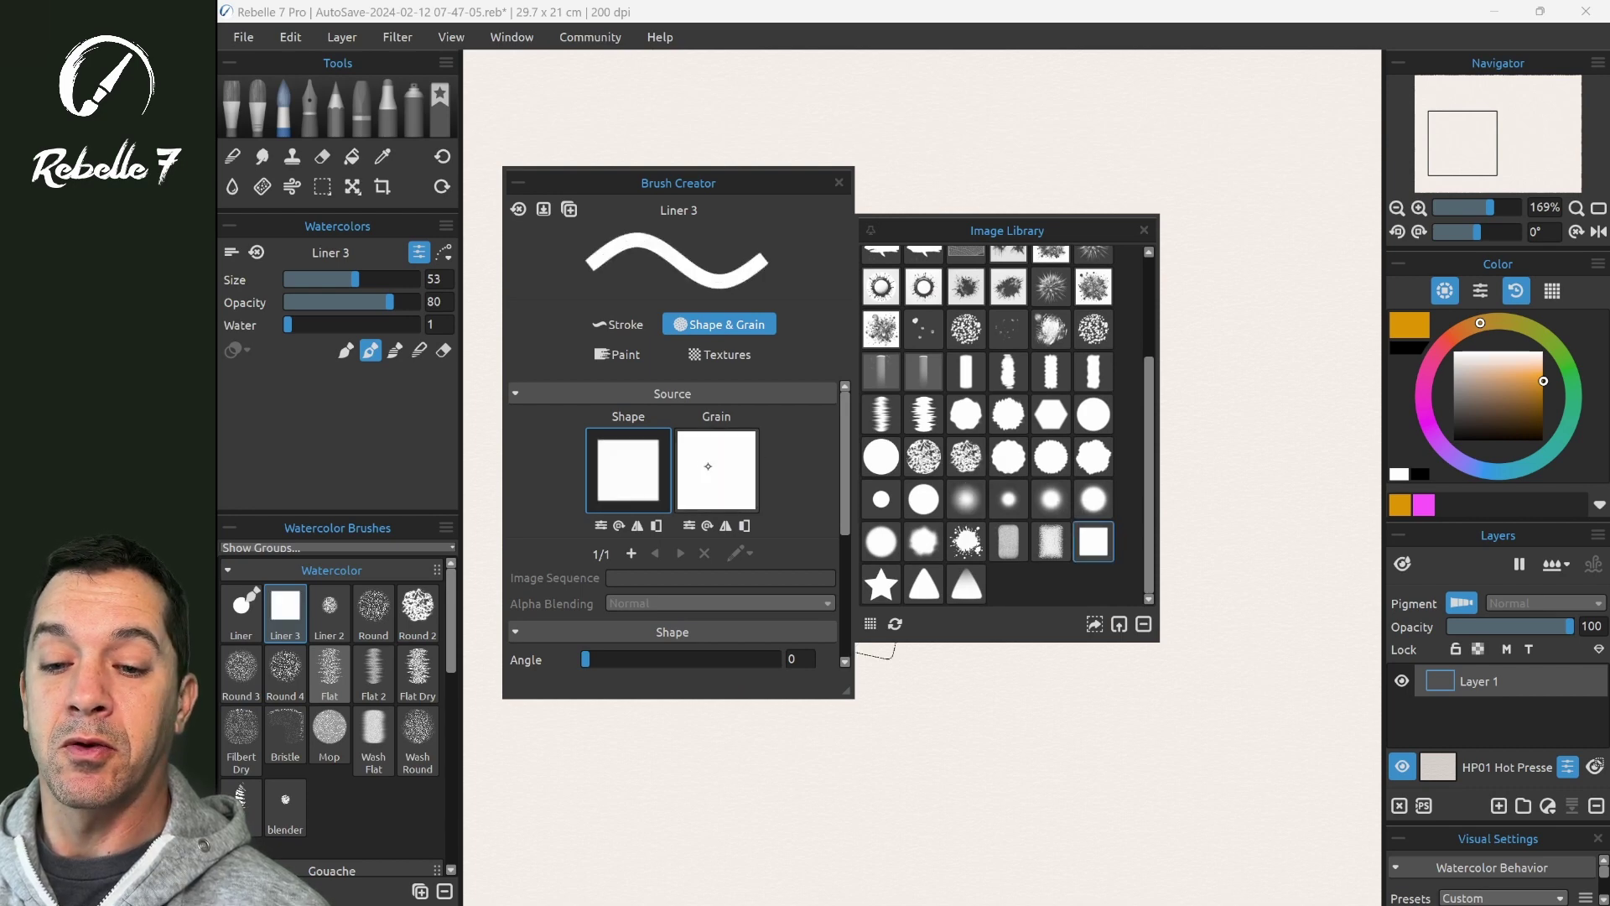
Set the brush's grain image to Samurai splat 2 and clear the test paint from the layer.
{"action": "left_click", "coordinate": [716, 470]}
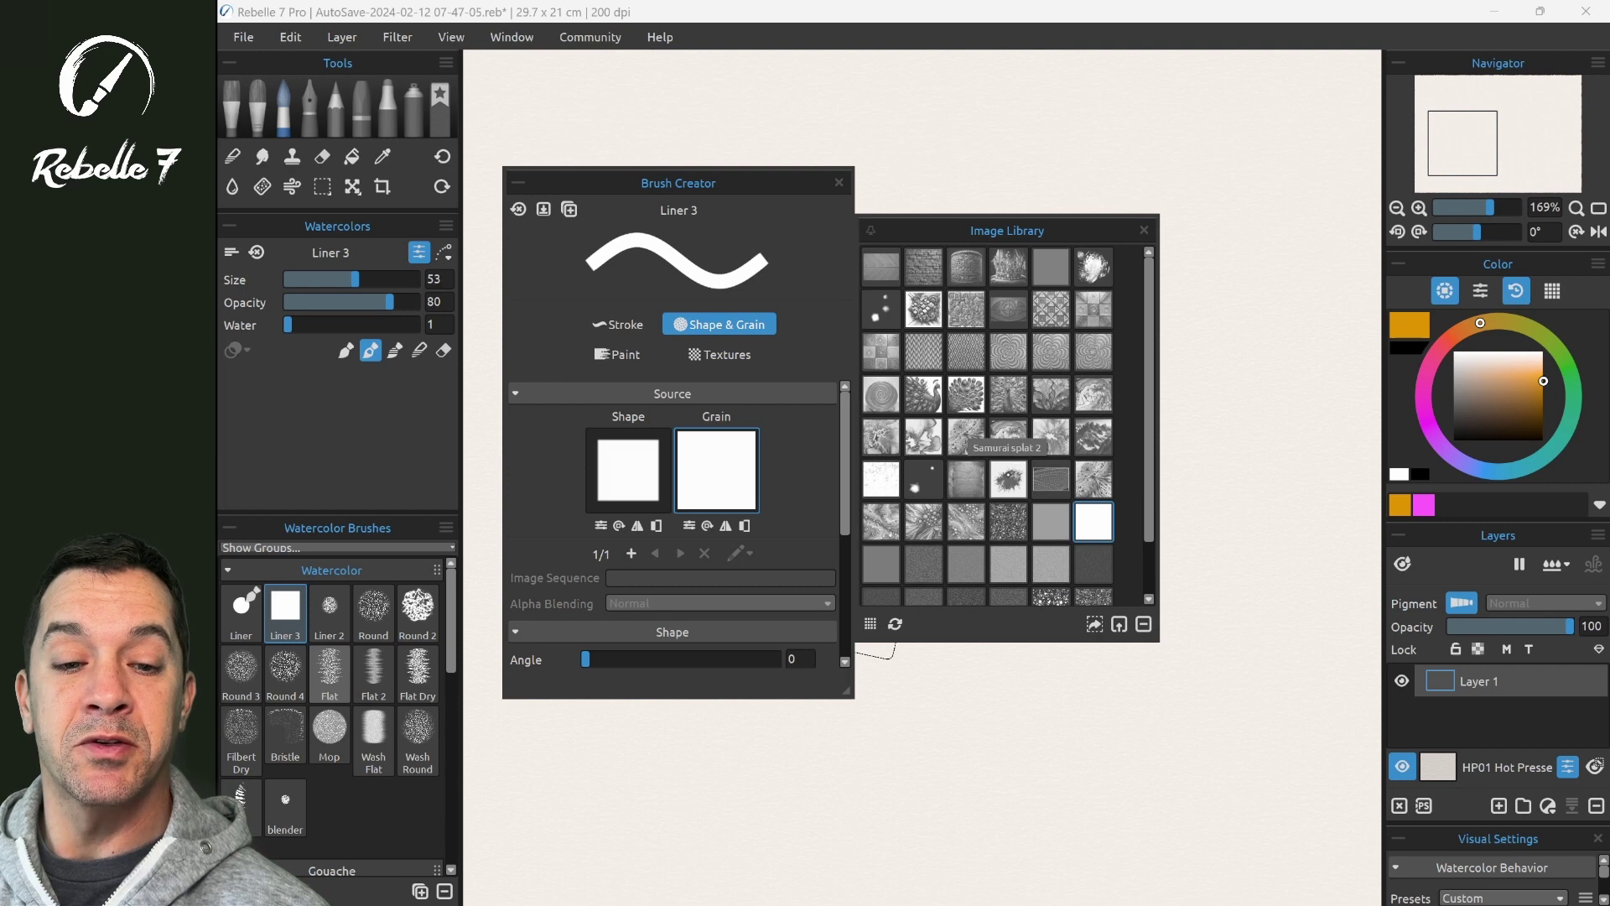
{"action": "left_click", "coordinate": [1008, 478]}
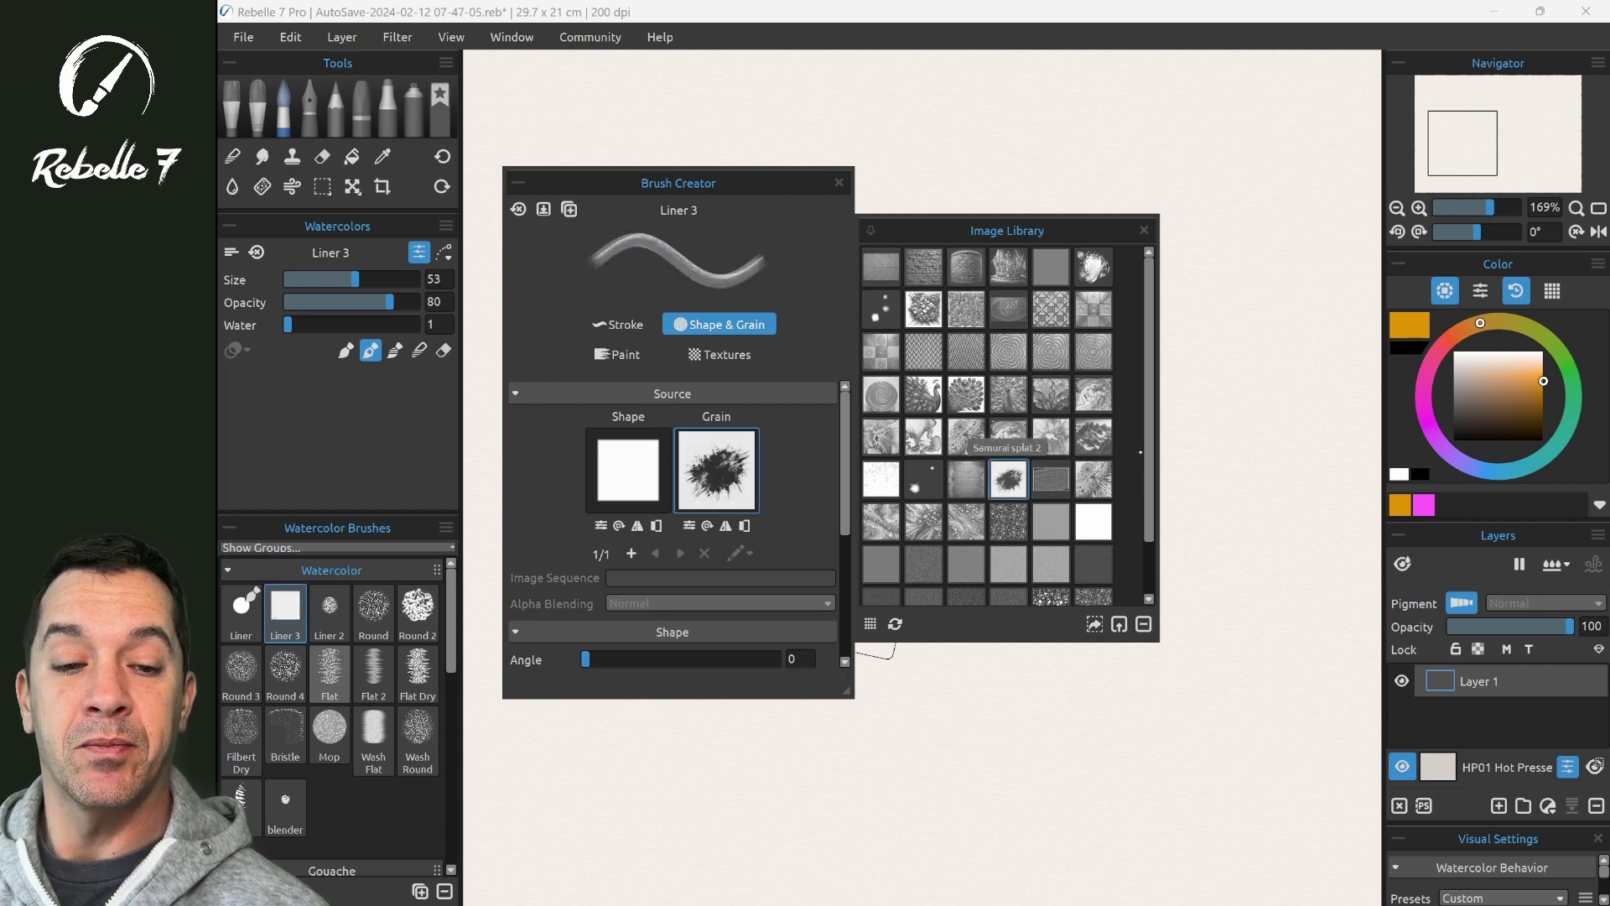
{"action": "scroll", "coordinate": [1008, 470], "scroll_direction": "down", "scroll_amount": 1}
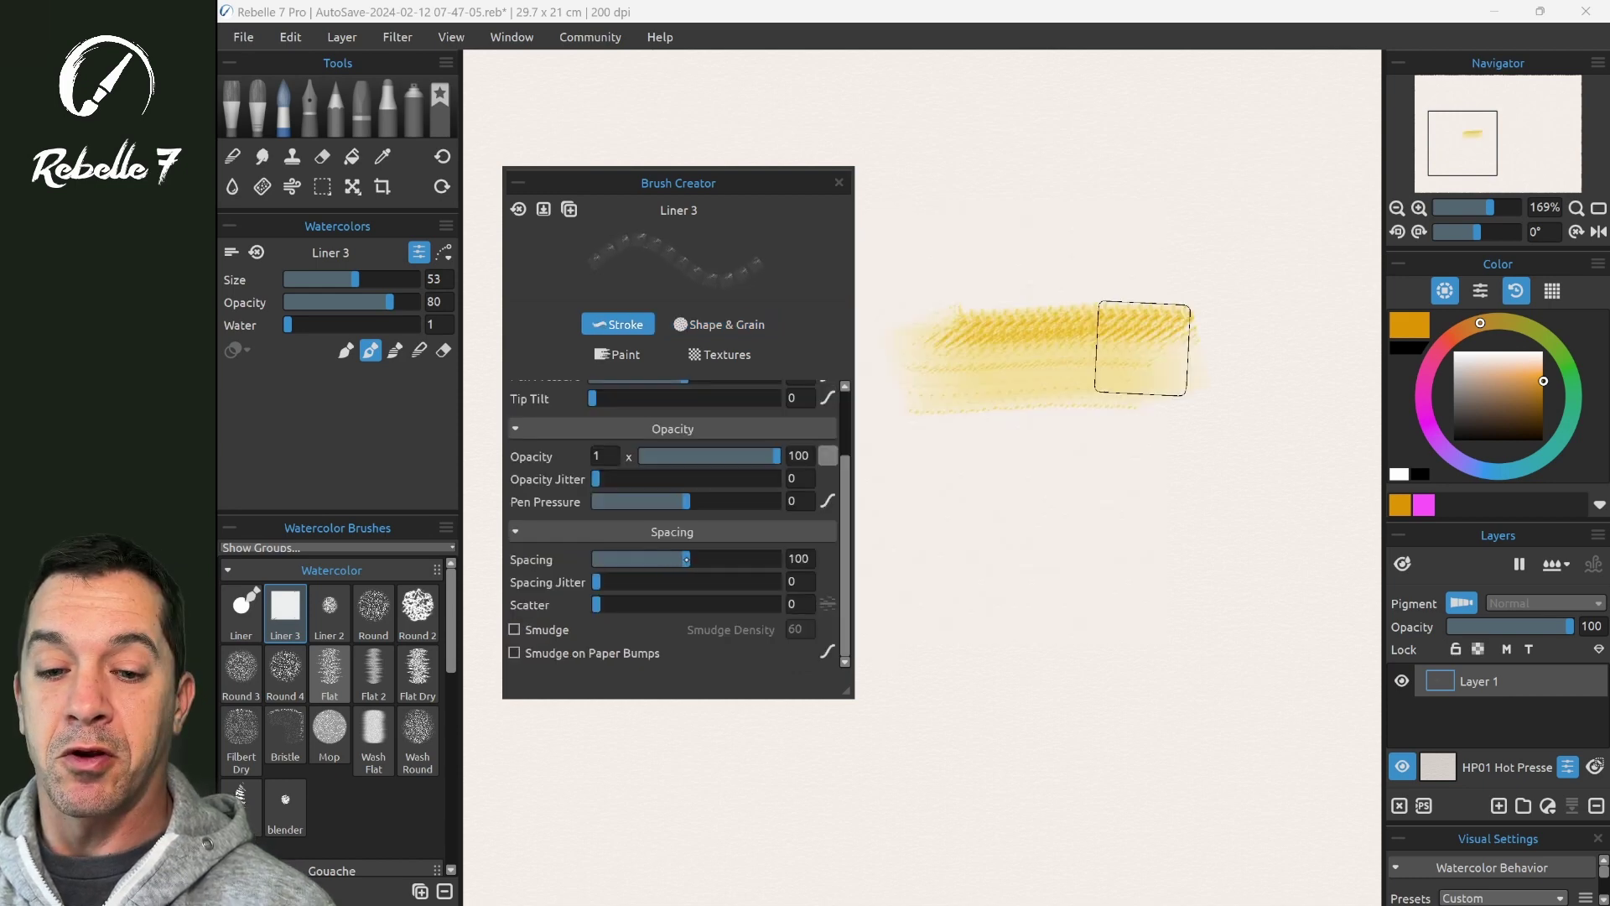
{"action": "key", "text": "Delete"}
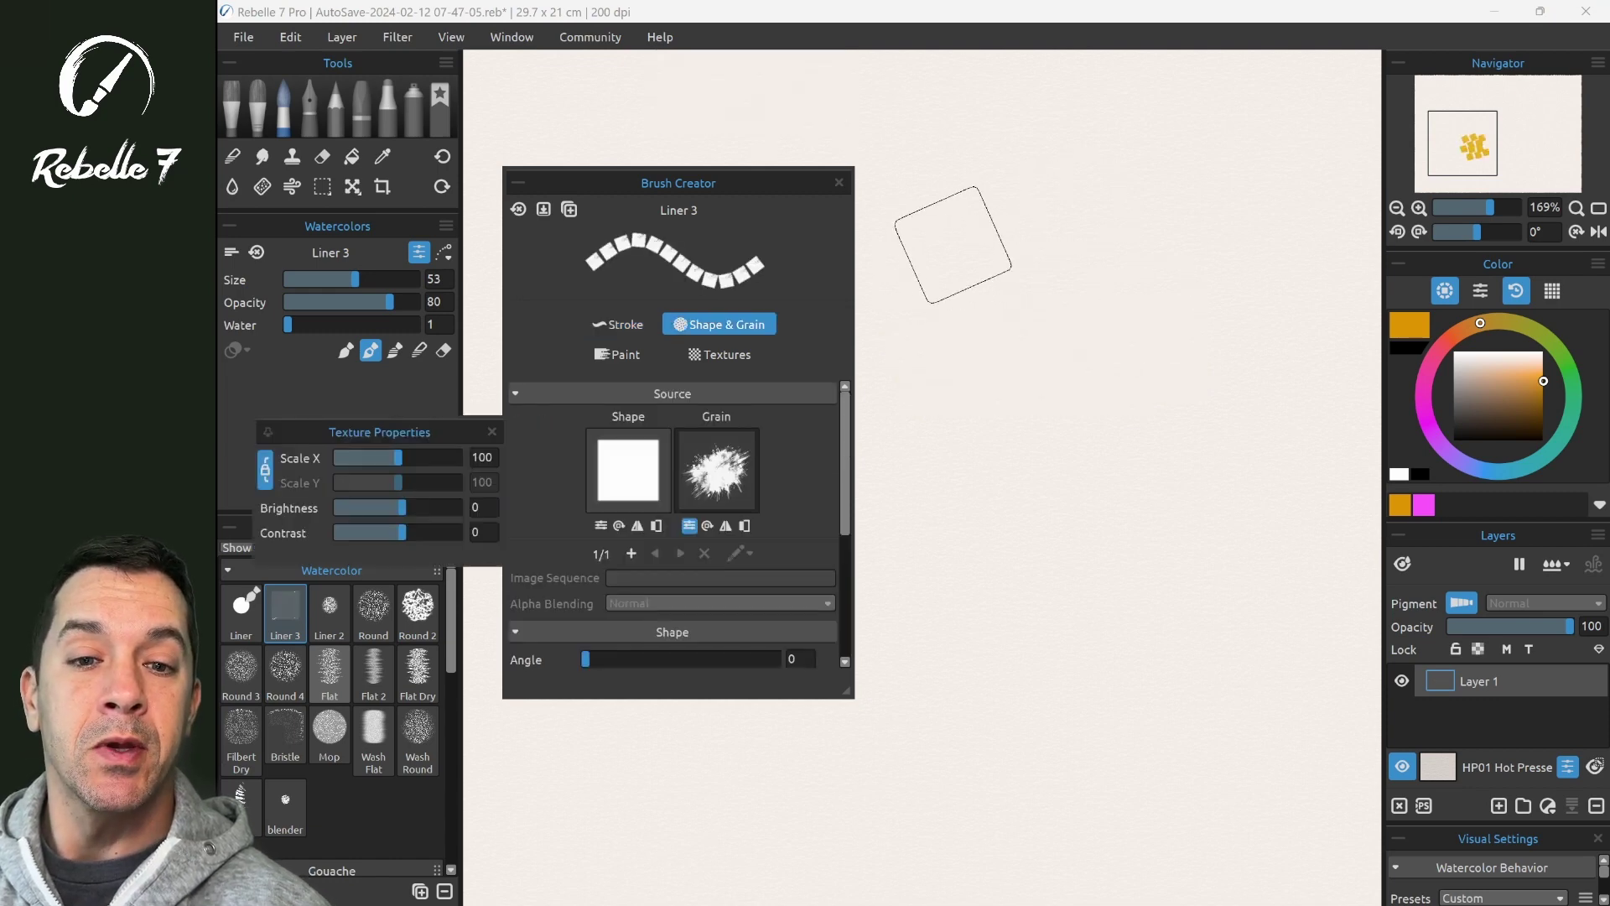
Stamp two rows of four squares on the empty canvas with the grain texture at scale 100.
{"action": "left_click", "coordinate": [939, 249]}
{"action": "left_click", "coordinate": [1050, 249]}
{"action": "left_click", "coordinate": [1162, 249]}
{"action": "left_click", "coordinate": [1275, 254]}
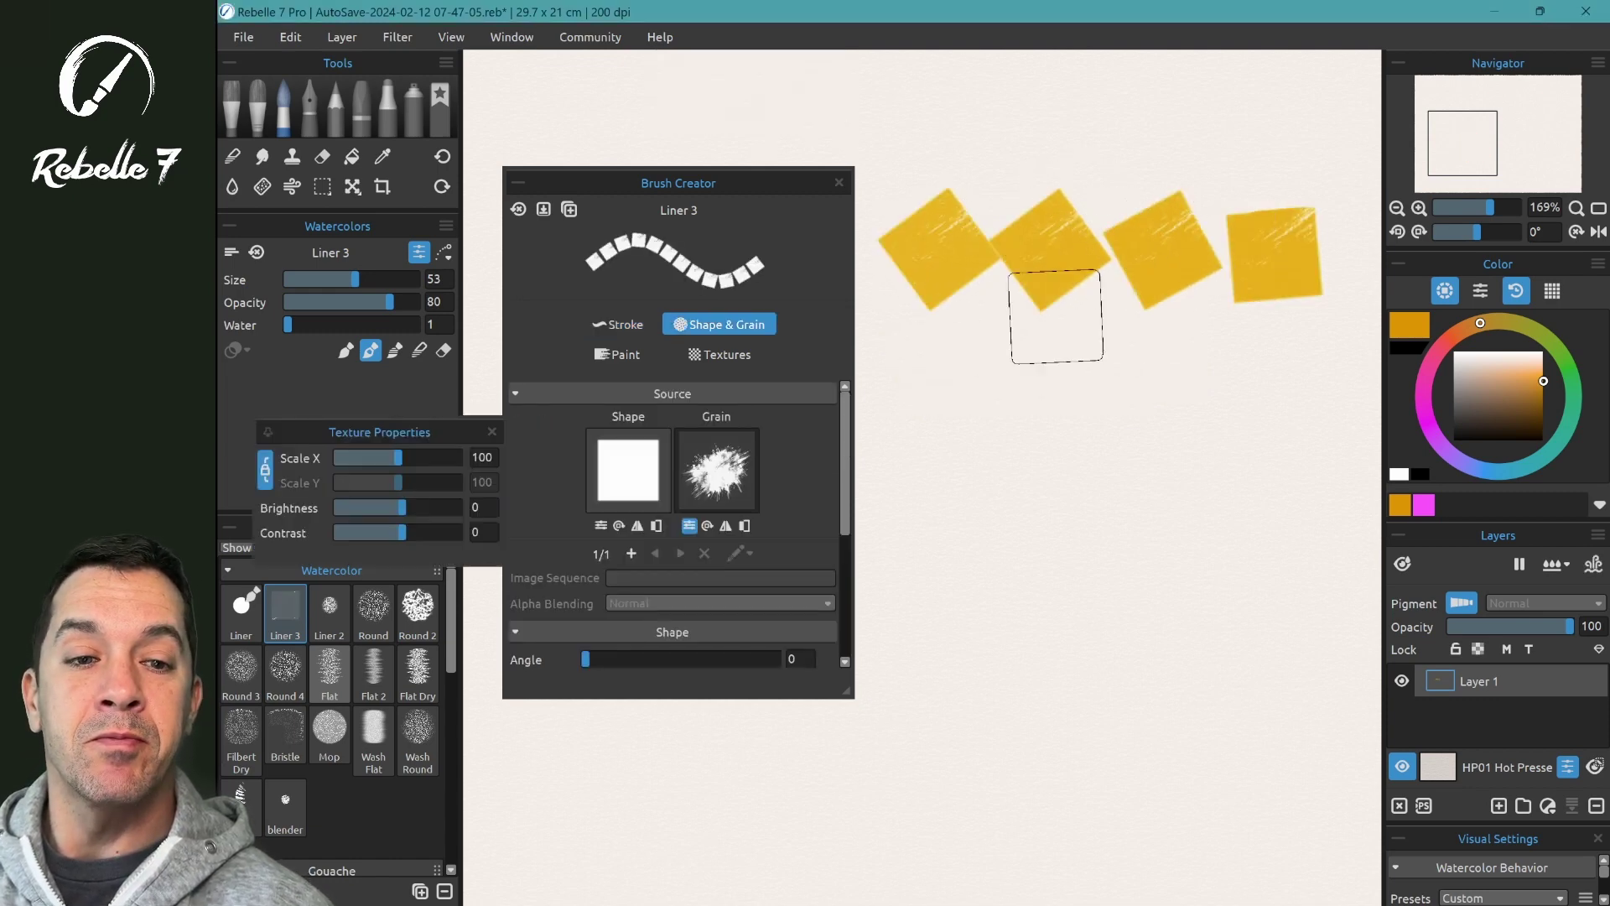
{"action": "left_click", "coordinate": [908, 382]}
{"action": "left_click", "coordinate": [1024, 382]}
{"action": "left_click", "coordinate": [1132, 381]}
{"action": "left_click", "coordinate": [1244, 384]}
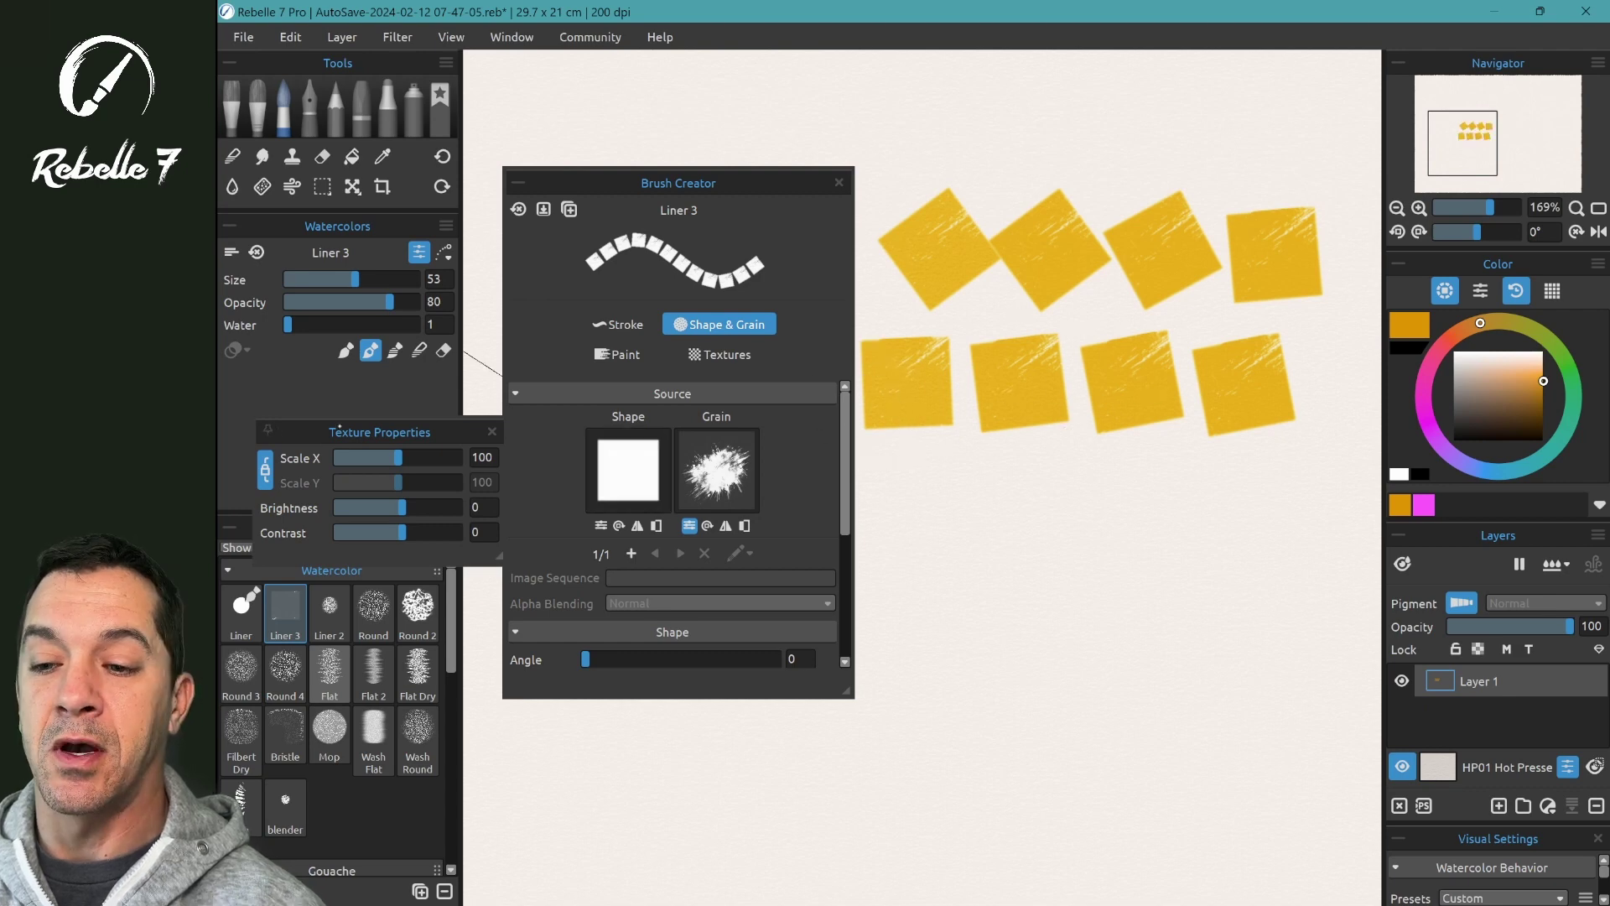
Reduce the grain texture's linked scale to 26 and stamp three rows of splats below the squares.
{"action": "mouse_move", "coordinate": [339, 427]}
{"action": "left_mouse_down"}
{"action": "mouse_move", "coordinate": [398, 490]}
{"action": "mouse_move", "coordinate": [722, 723]}
{"action": "left_mouse_up"}
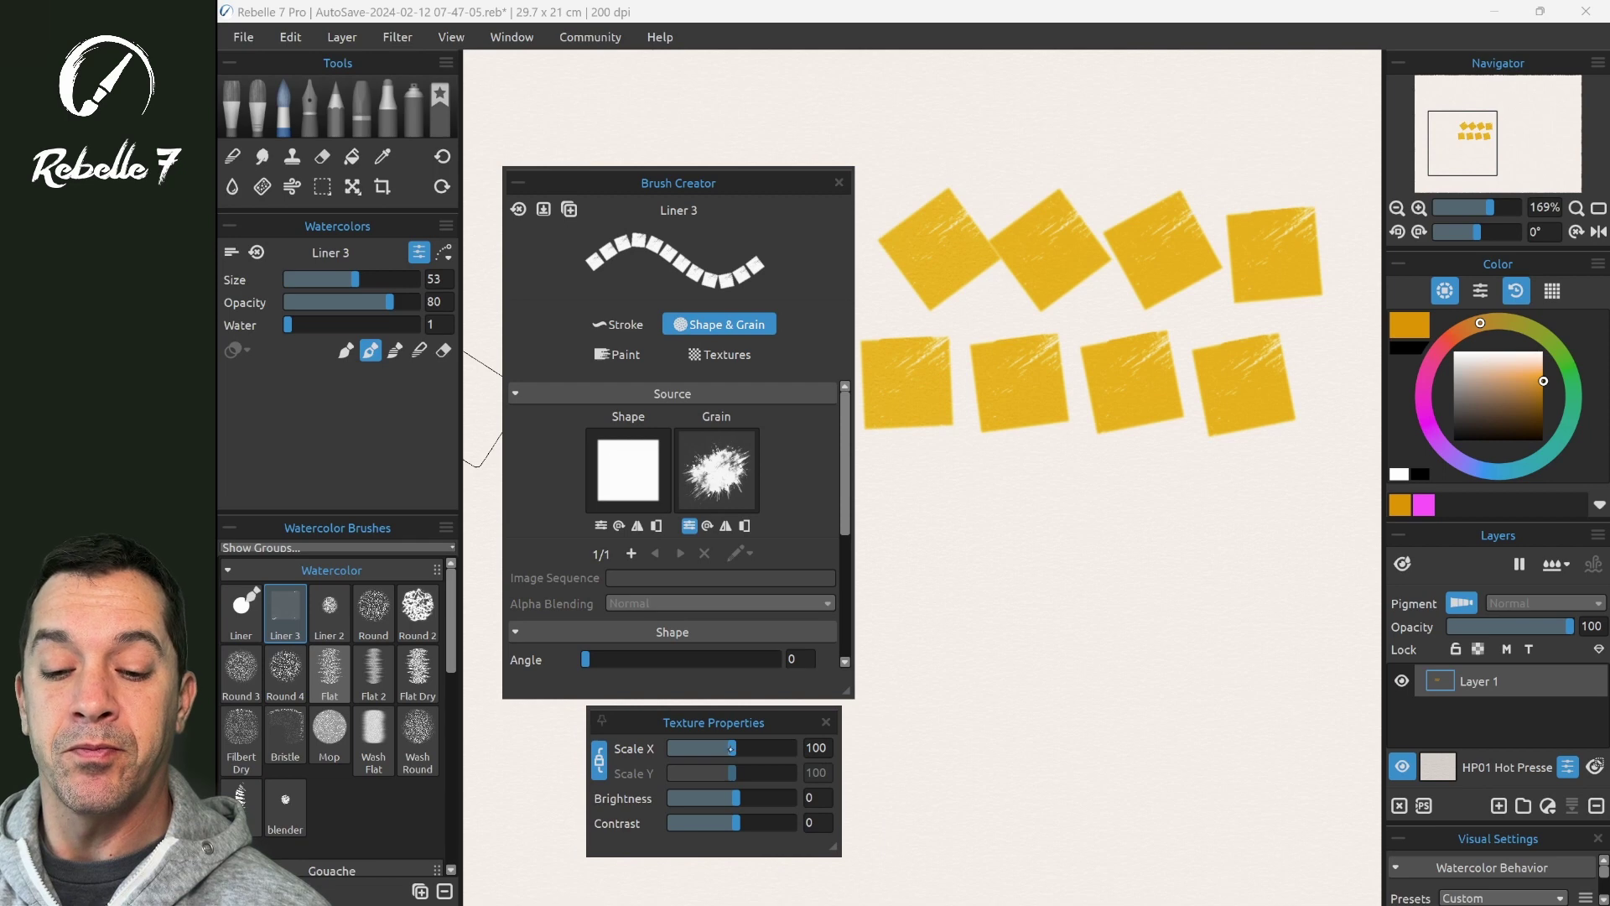
{"action": "left_click_drag", "start_coordinate": [731, 749], "coordinate": [701, 748]}
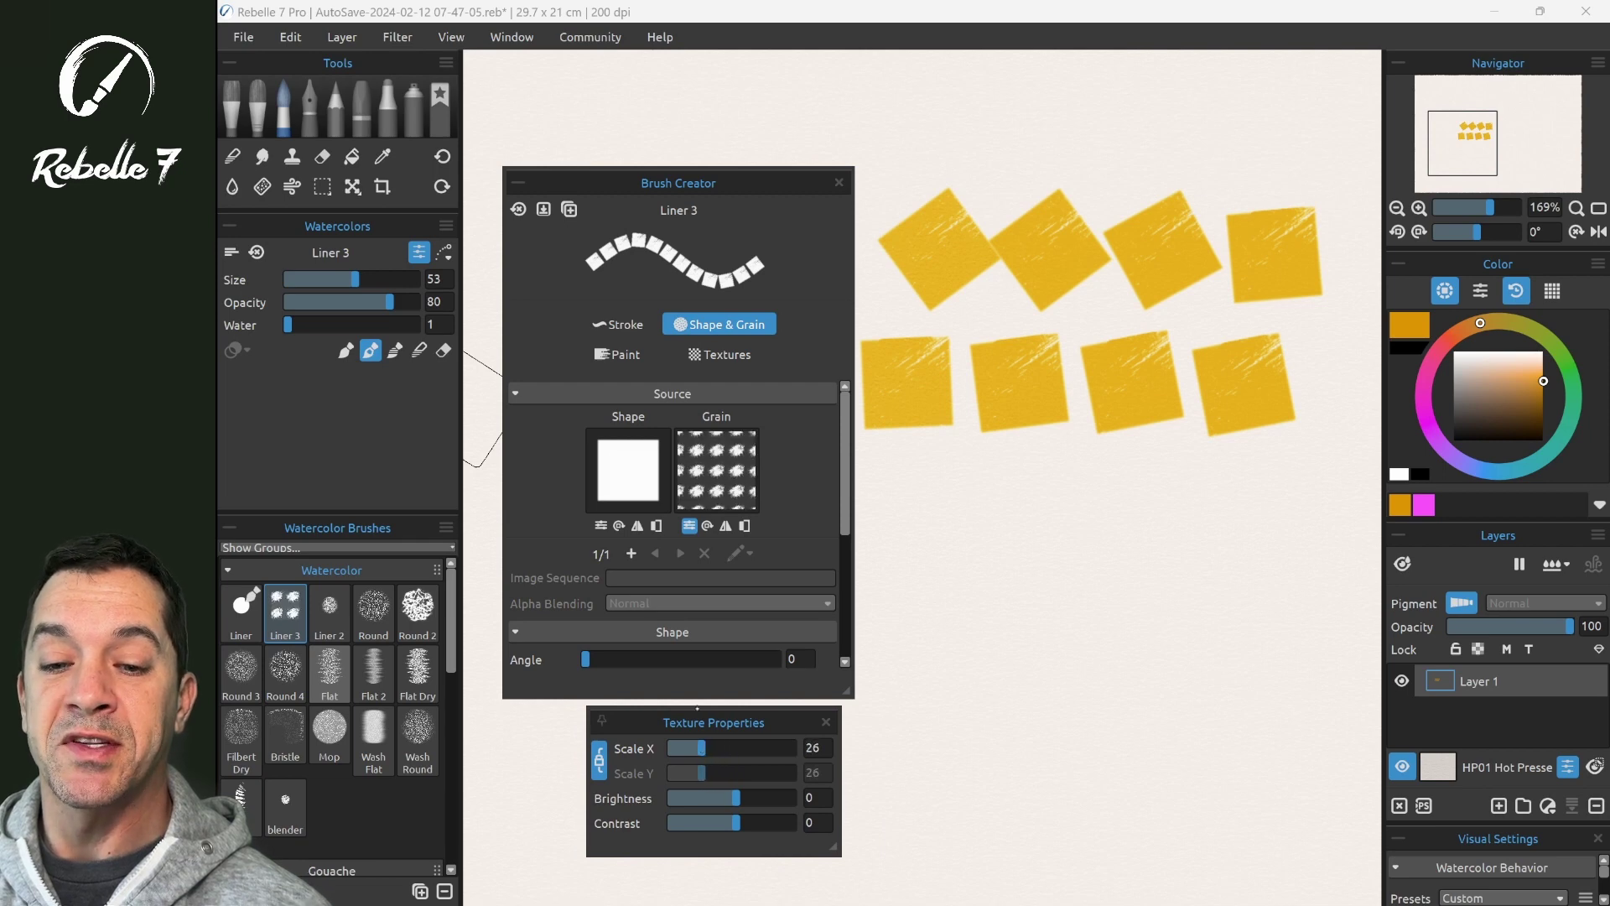
{"action": "mouse_move", "coordinate": [922, 558]}
{"action": "left_mouse_down"}
{"action": "mouse_move", "coordinate": [974, 541]}
{"action": "mouse_move", "coordinate": [1261, 550]}
{"action": "left_mouse_up"}
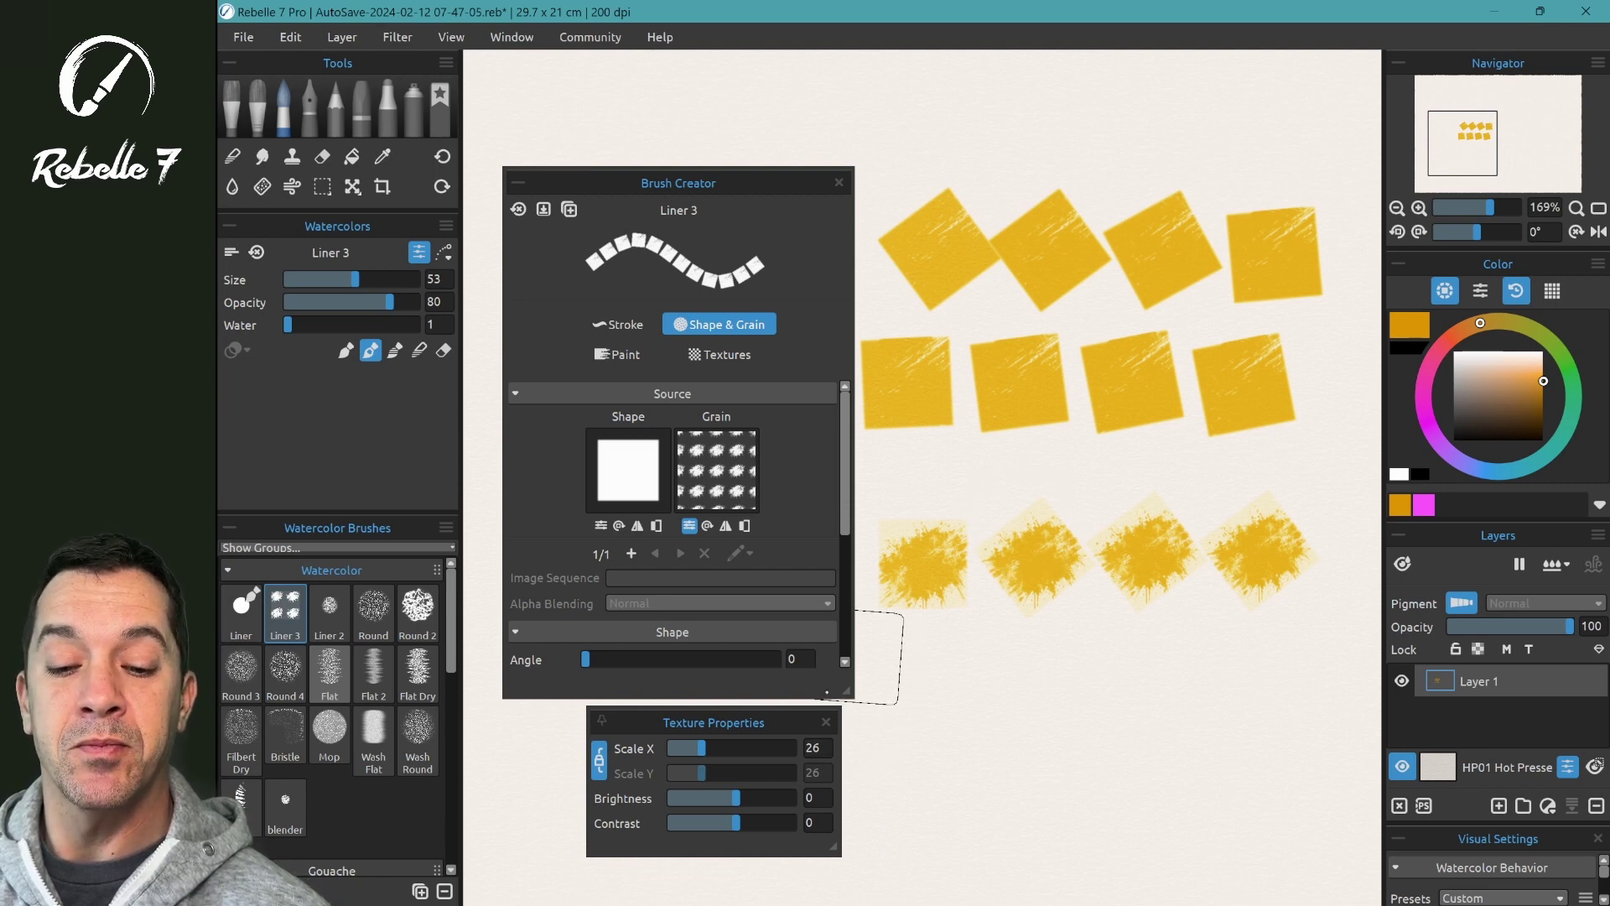
{"action": "key", "text": "ctrl+z"}
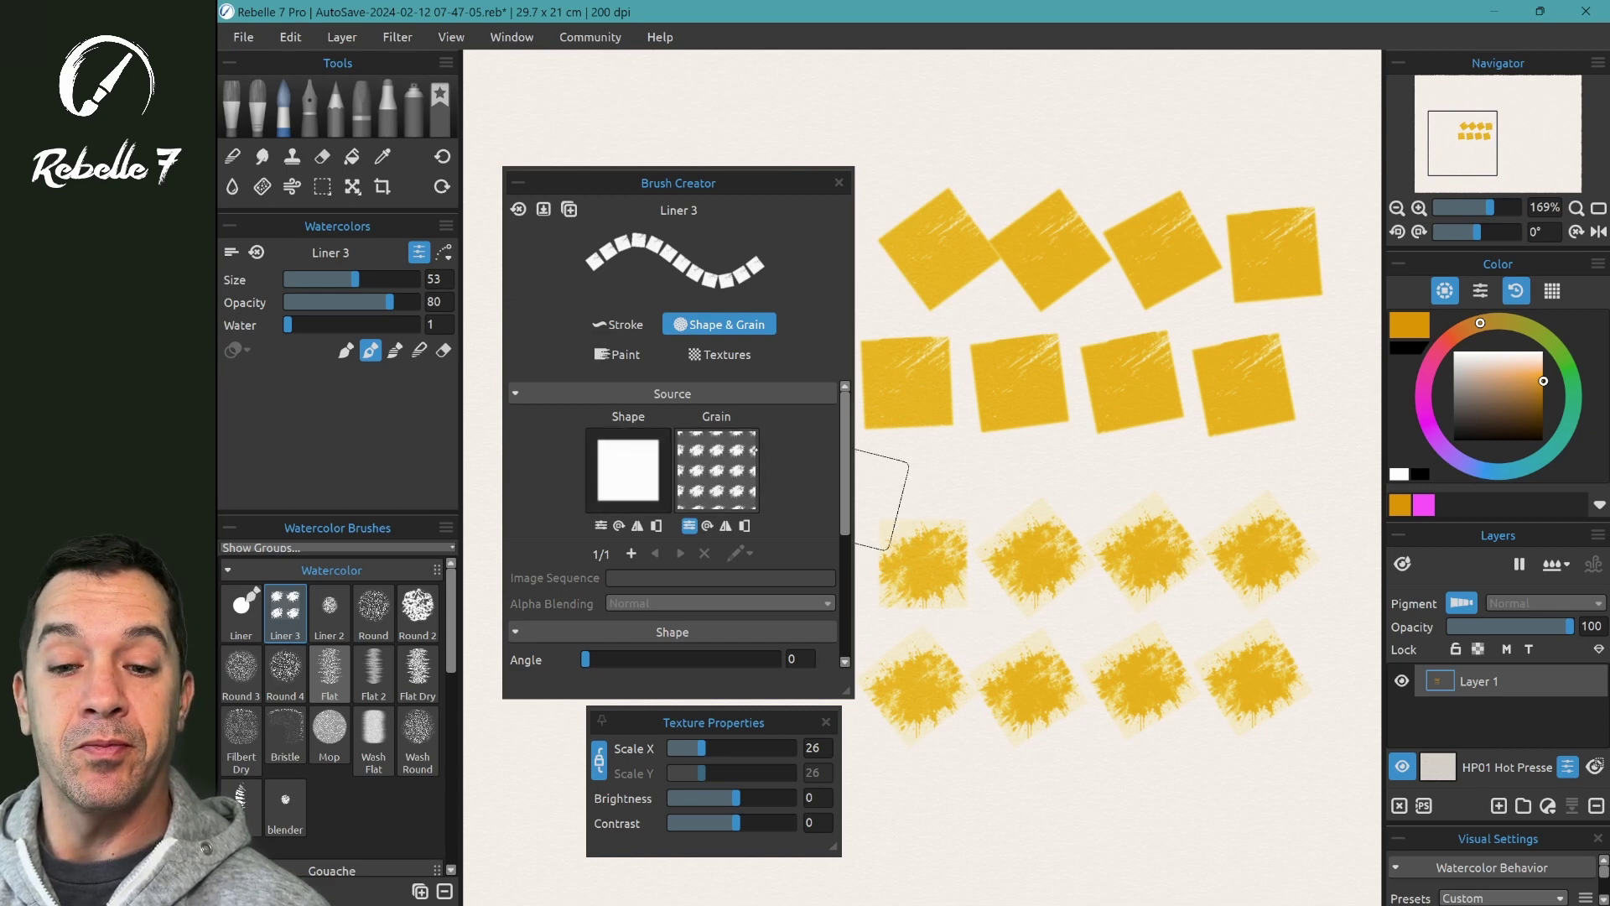
{"action": "left_click", "coordinate": [717, 469]}
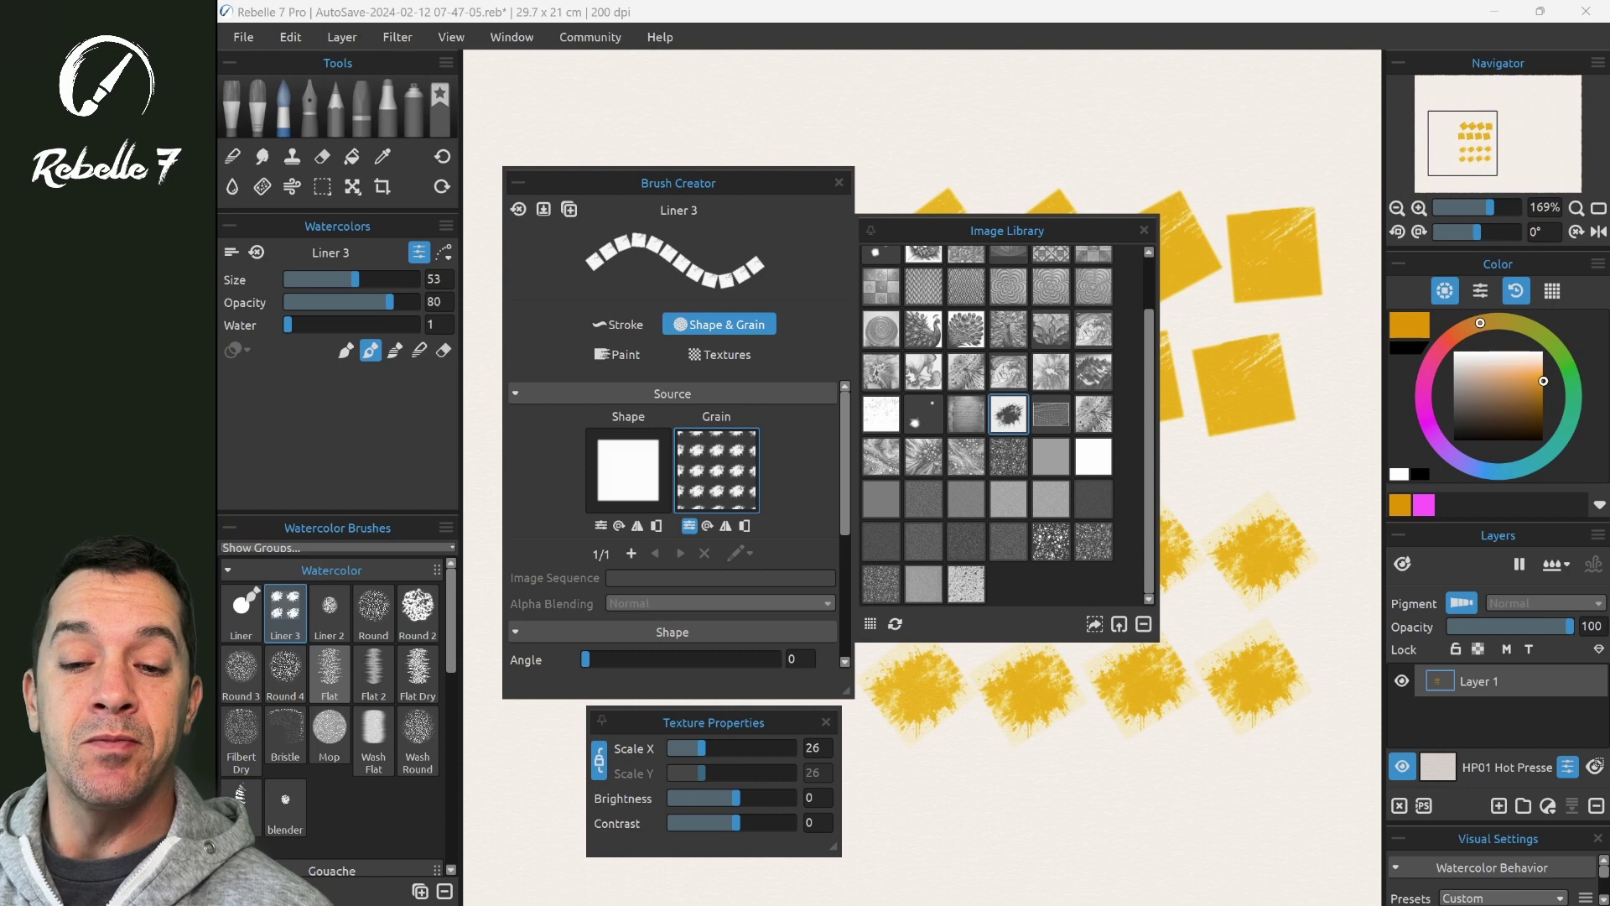
{"action": "mouse_move", "coordinate": [927, 810]}
{"action": "left_mouse_down"}
{"action": "mouse_move", "coordinate": [1169, 784]}
{"action": "mouse_move", "coordinate": [1291, 790]}
{"action": "left_mouse_up"}
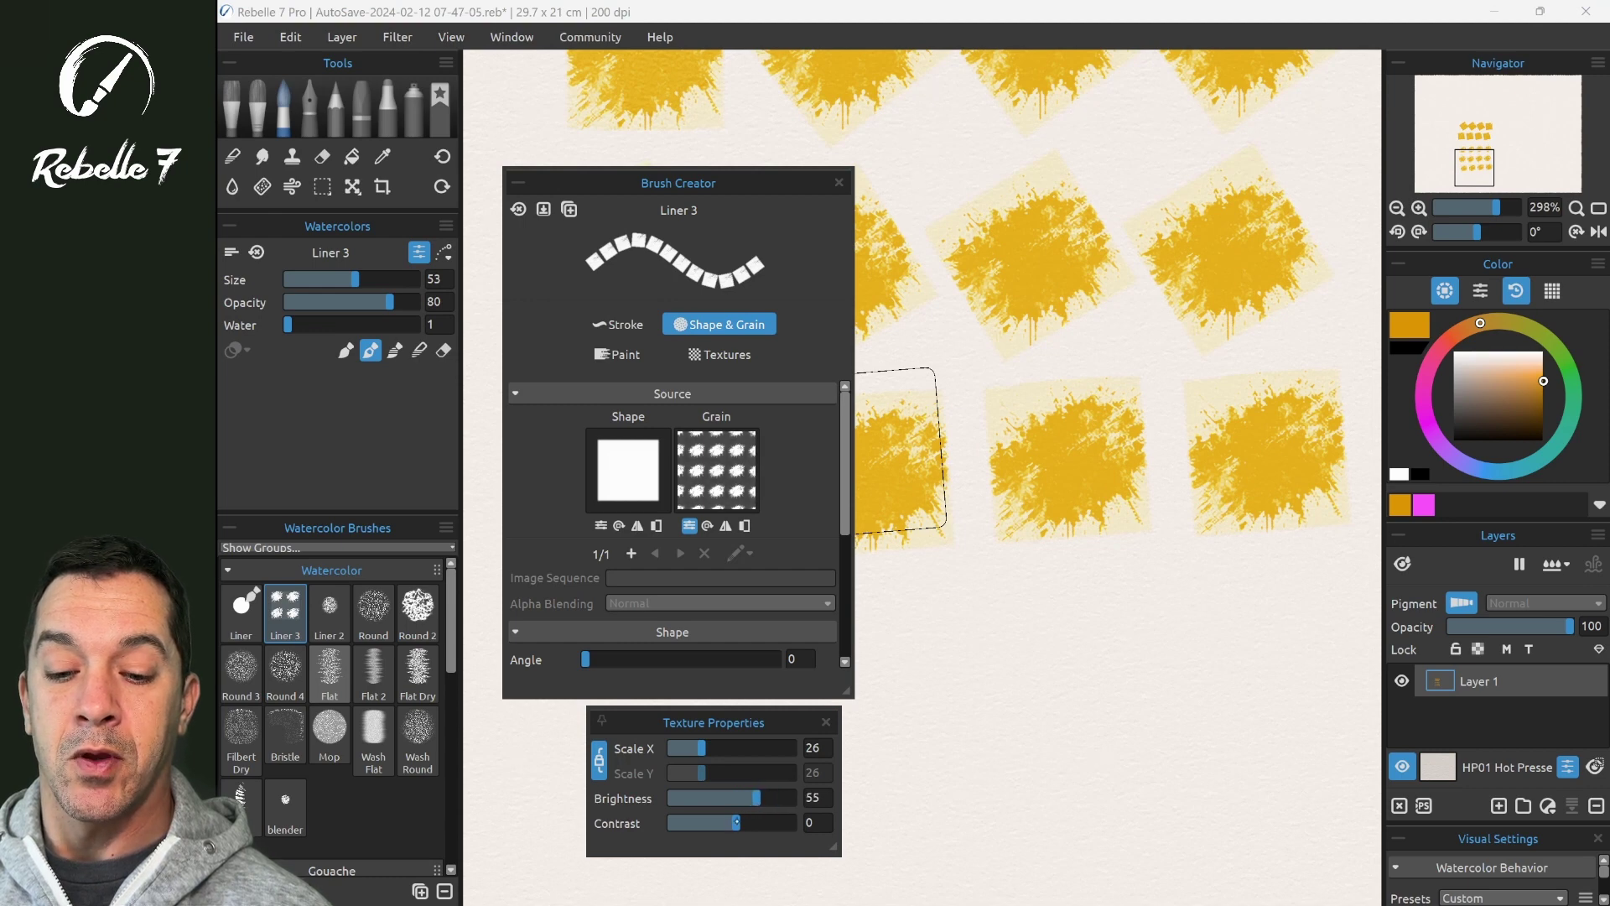
Set the grain texture's Brightness to 55 and Contrast to 51, and stamp more test splats below.
{"action": "left_click_drag", "start_coordinate": [738, 822], "coordinate": [752, 821]}
{"action": "mouse_move", "coordinate": [922, 646]}
{"action": "left_mouse_down"}
{"action": "mouse_move", "coordinate": [942, 621]}
{"action": "mouse_move", "coordinate": [1271, 663]}
{"action": "left_mouse_up"}
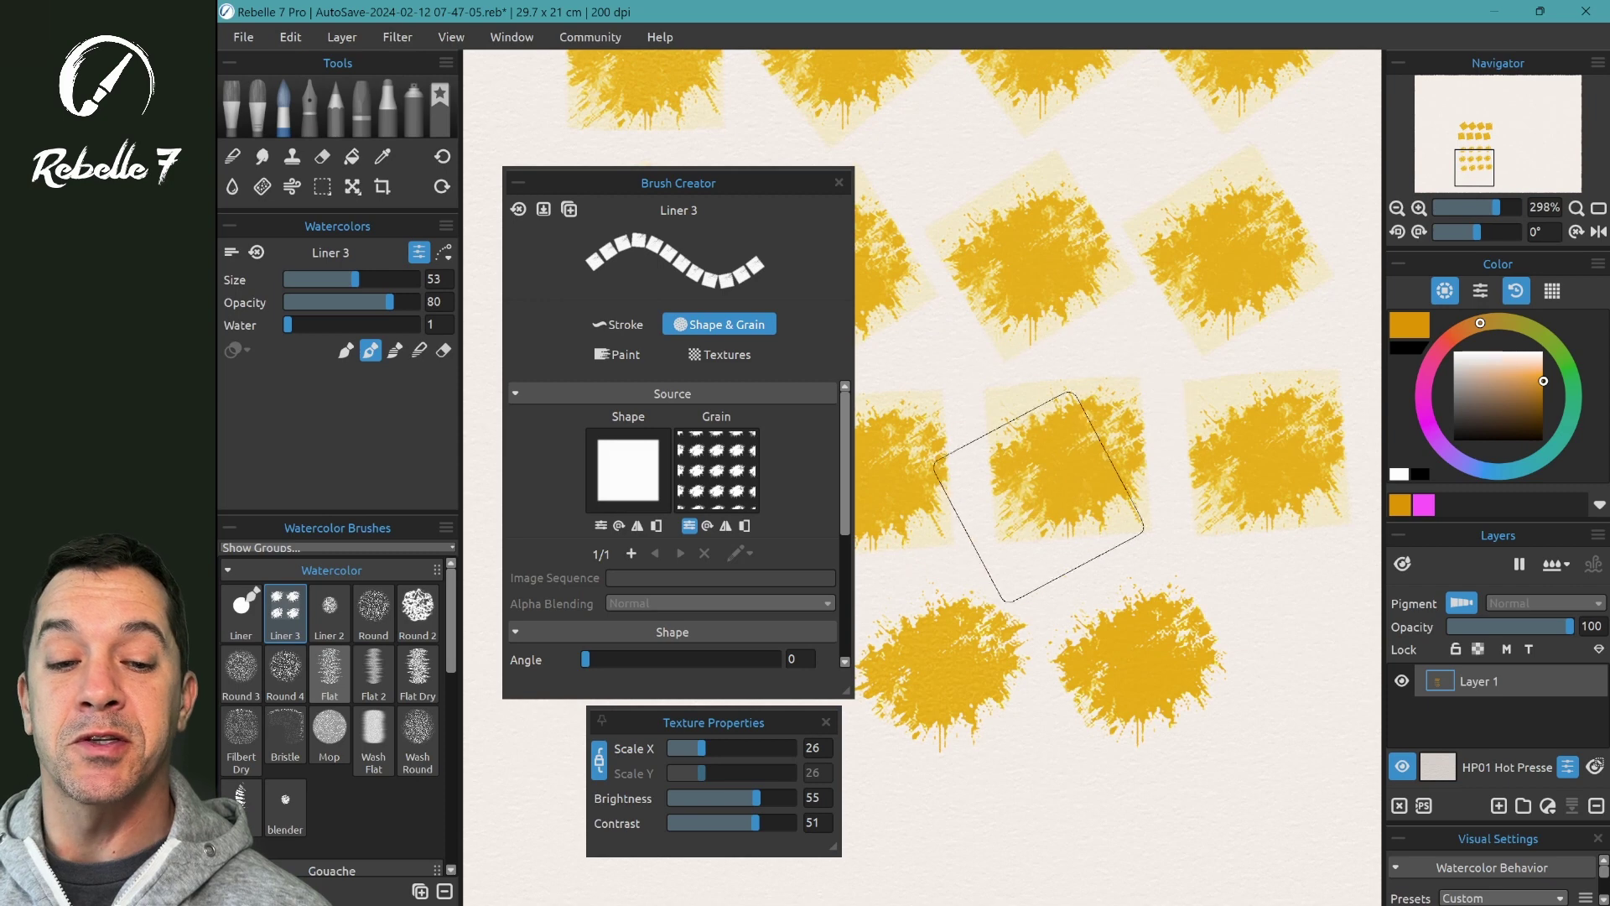
{"action": "left_click", "coordinate": [1015, 826]}
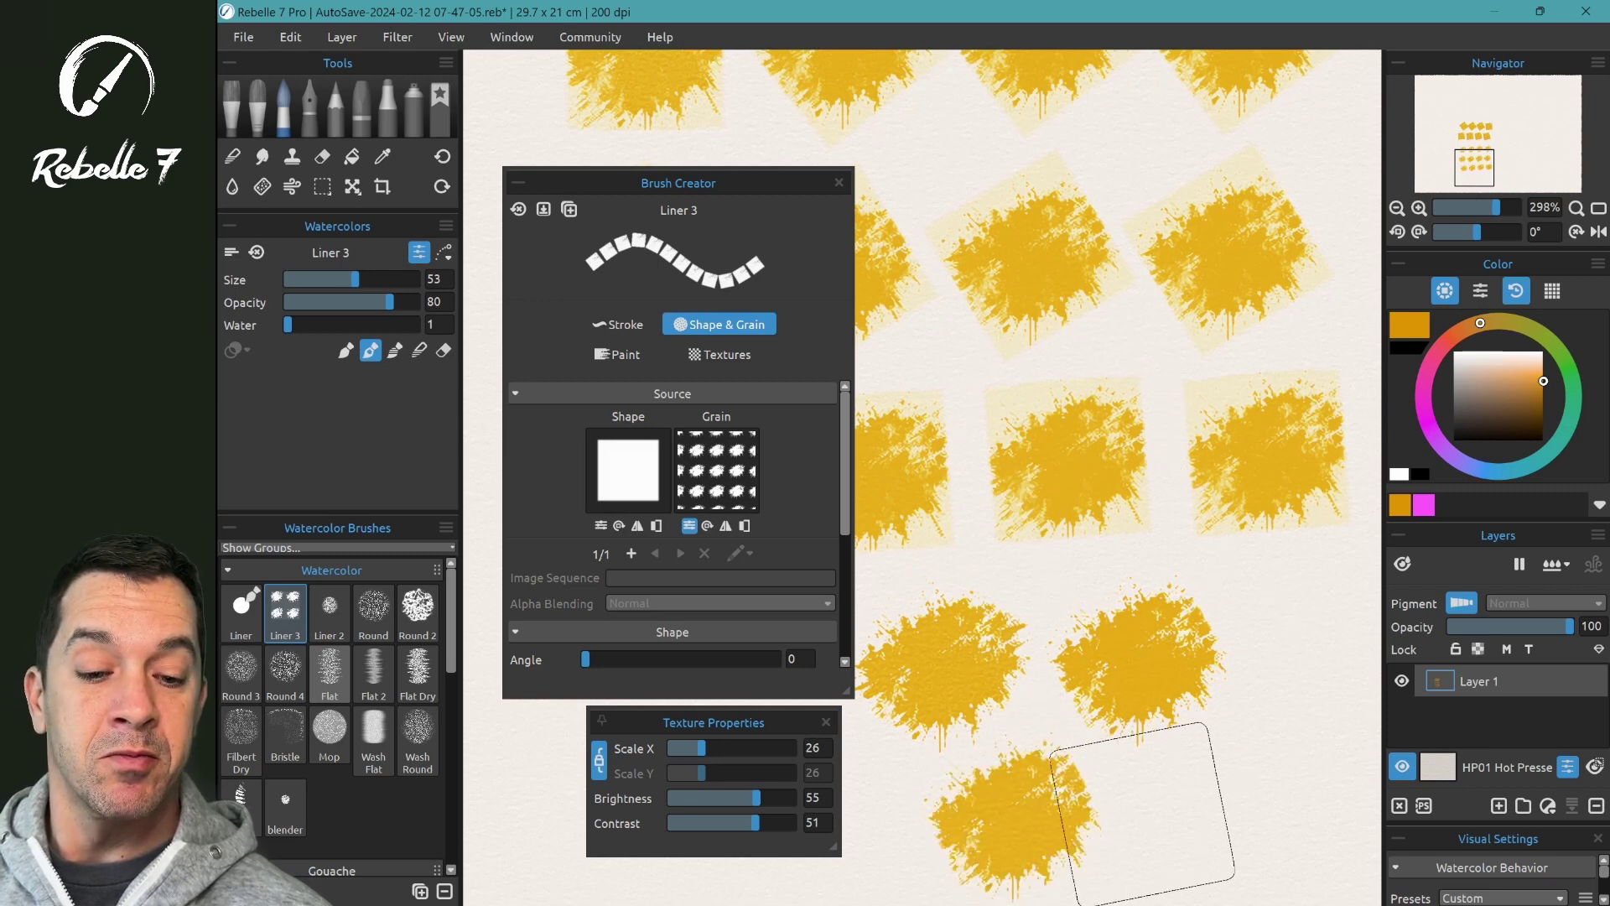
{"action": "left_click", "coordinate": [1208, 826]}
{"action": "left_click", "coordinate": [1308, 621]}
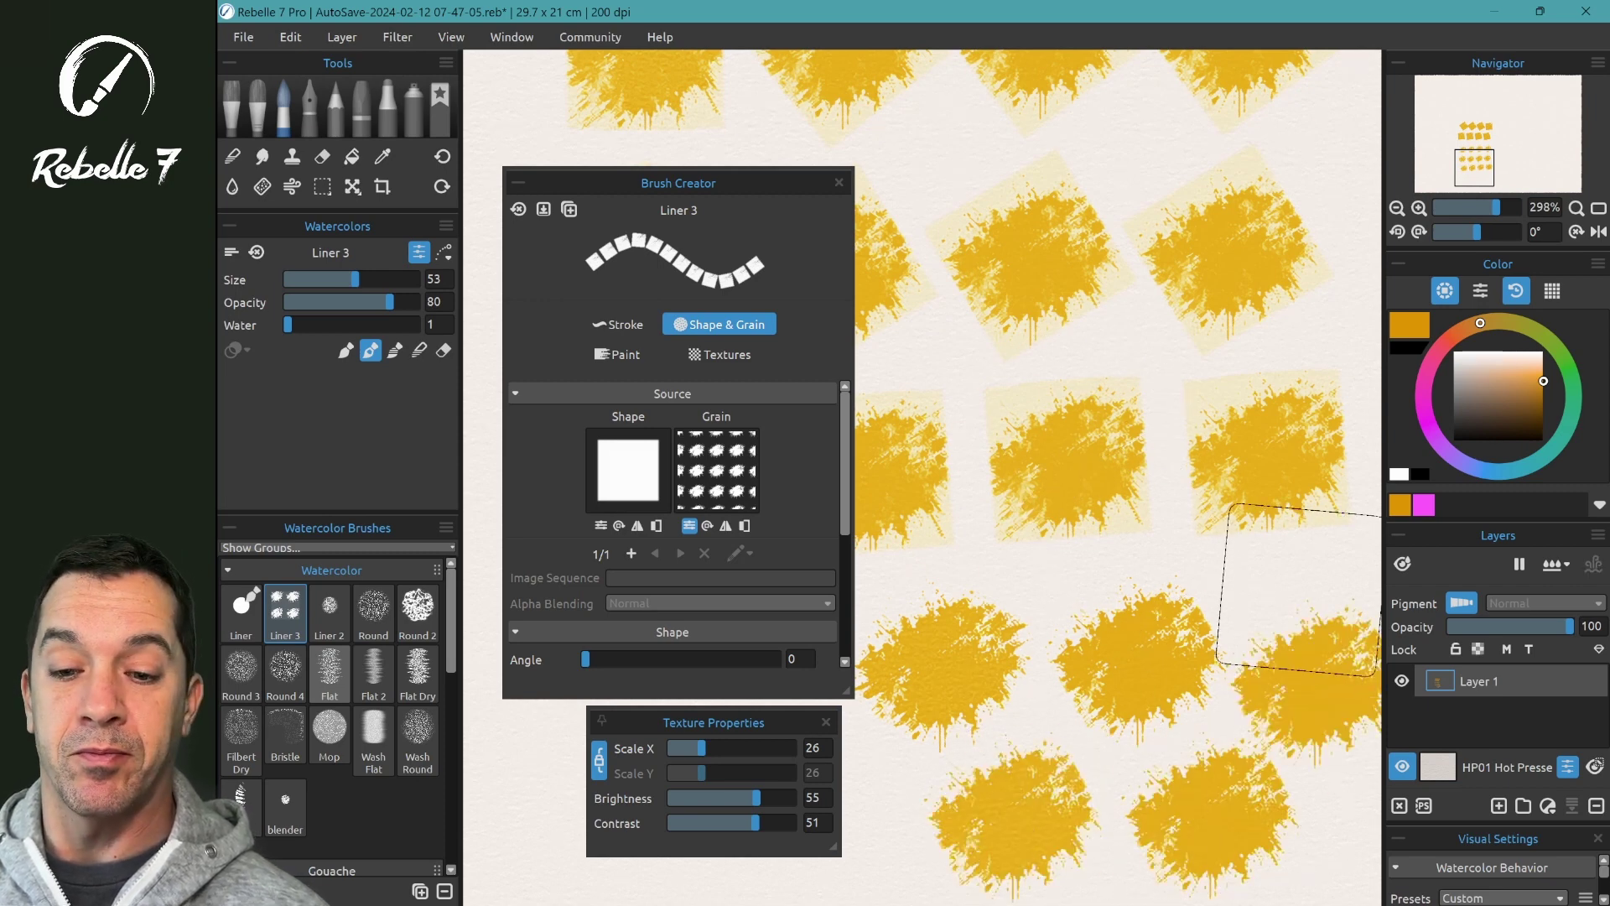
Set the grain texture's linked scale to 24 and stamp a splat among the existing ones.
{"action": "left_click", "coordinate": [688, 525]}
{"action": "left_click", "coordinate": [688, 526]}
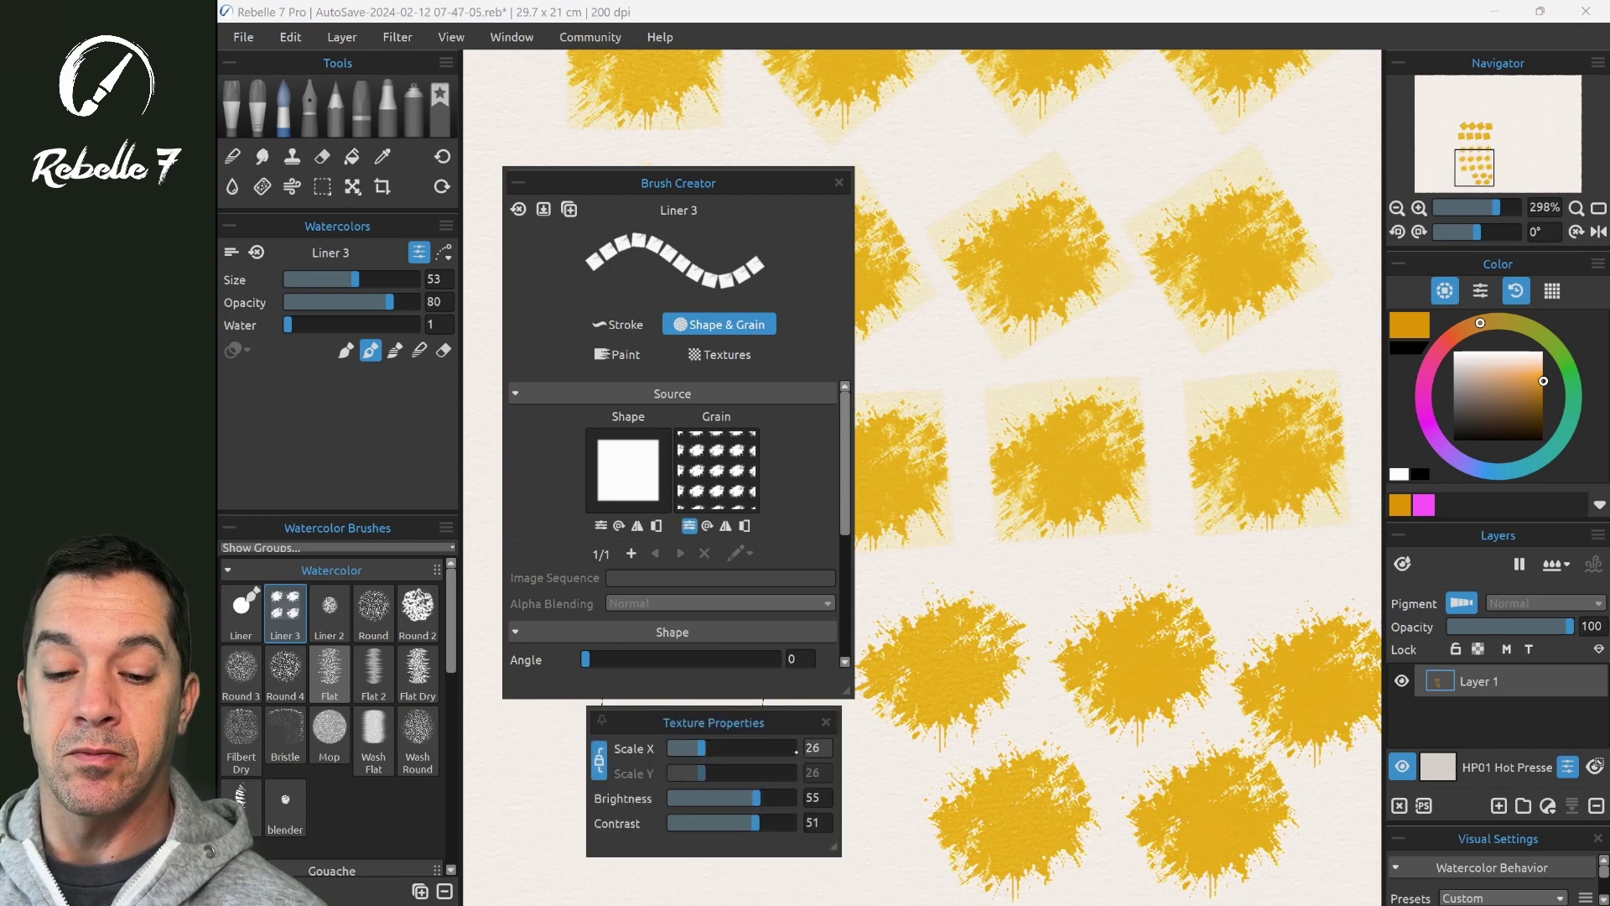
{"action": "left_click_drag", "start_coordinate": [778, 752], "coordinate": [712, 754]}
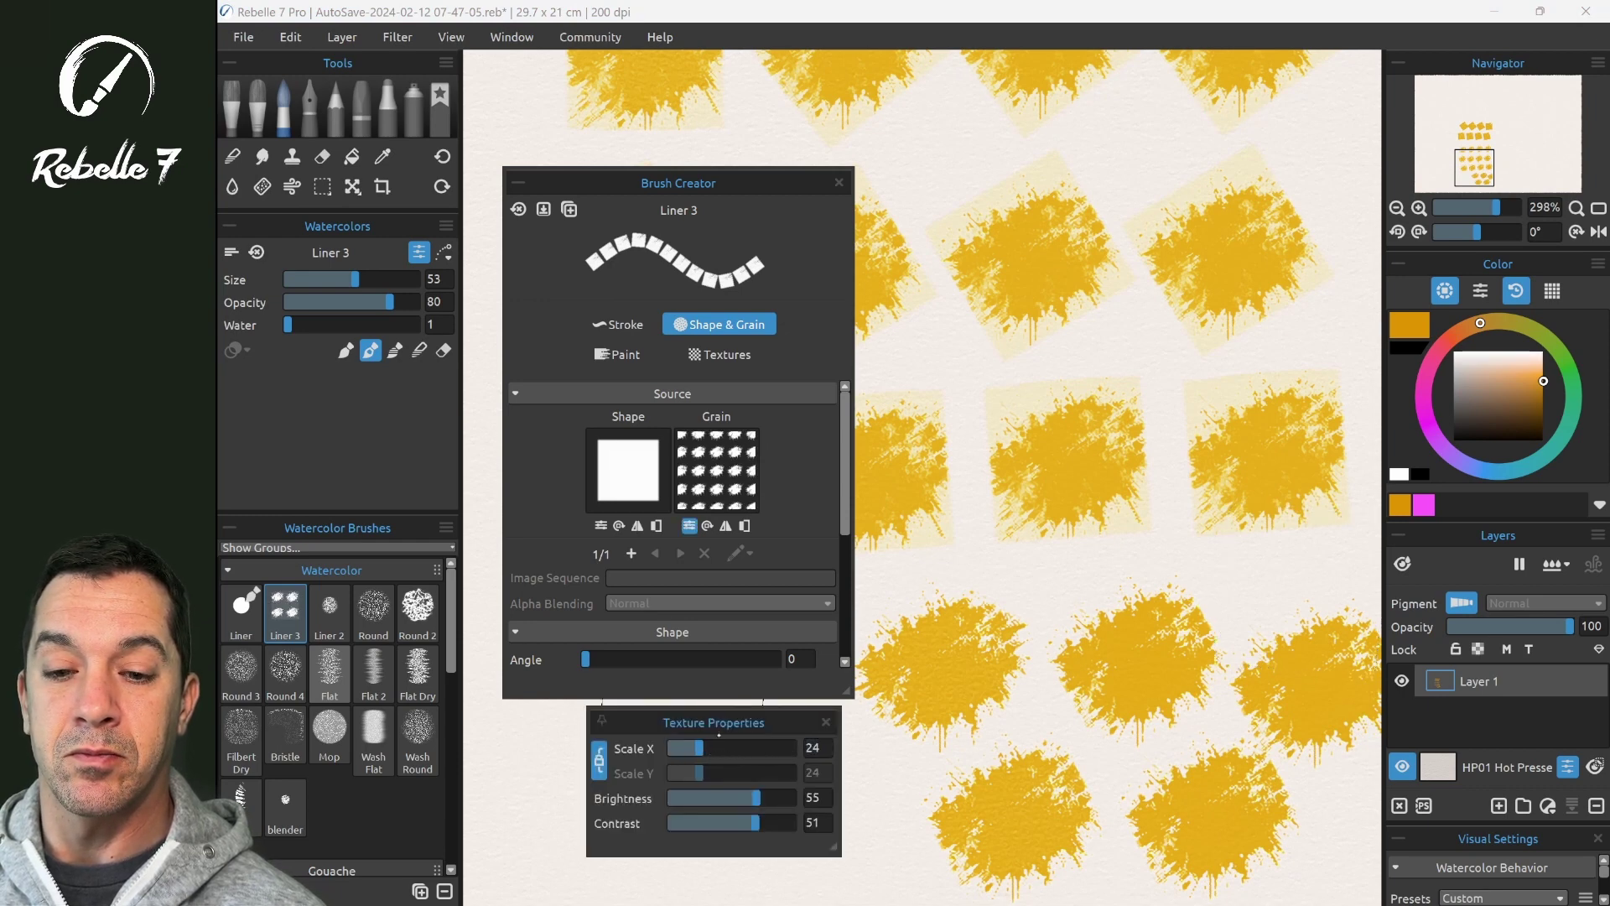
{"action": "left_click", "coordinate": [1098, 572]}
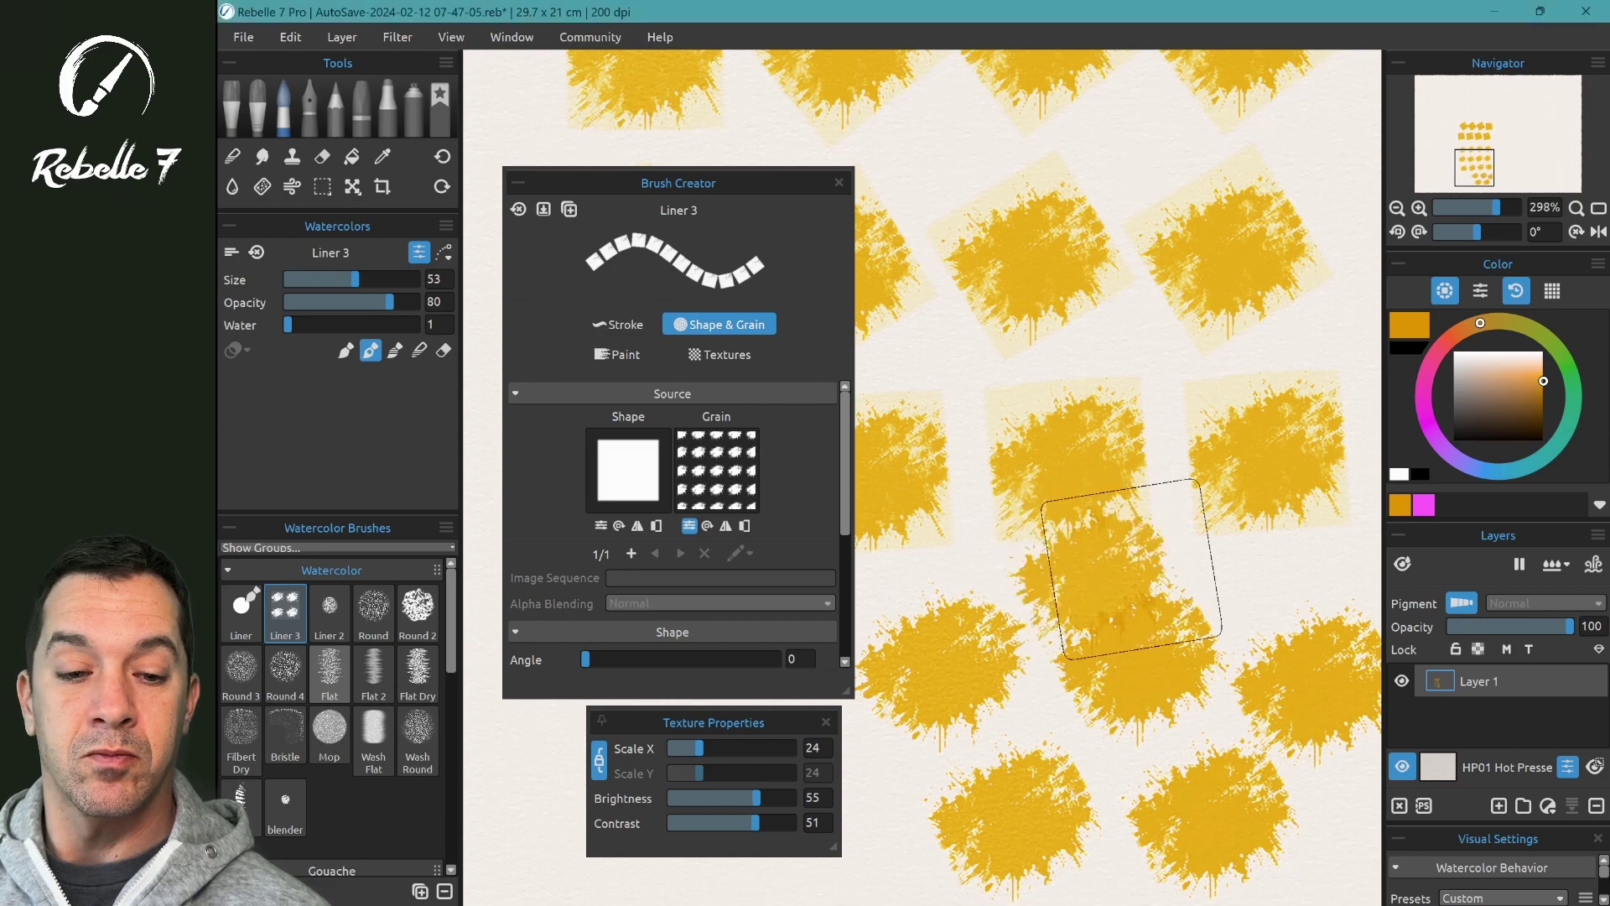
On a cleared layer, paint two horizontal test strokes using Stretched grain with Pen Tilt rotation.
{"action": "key", "text": "space"}
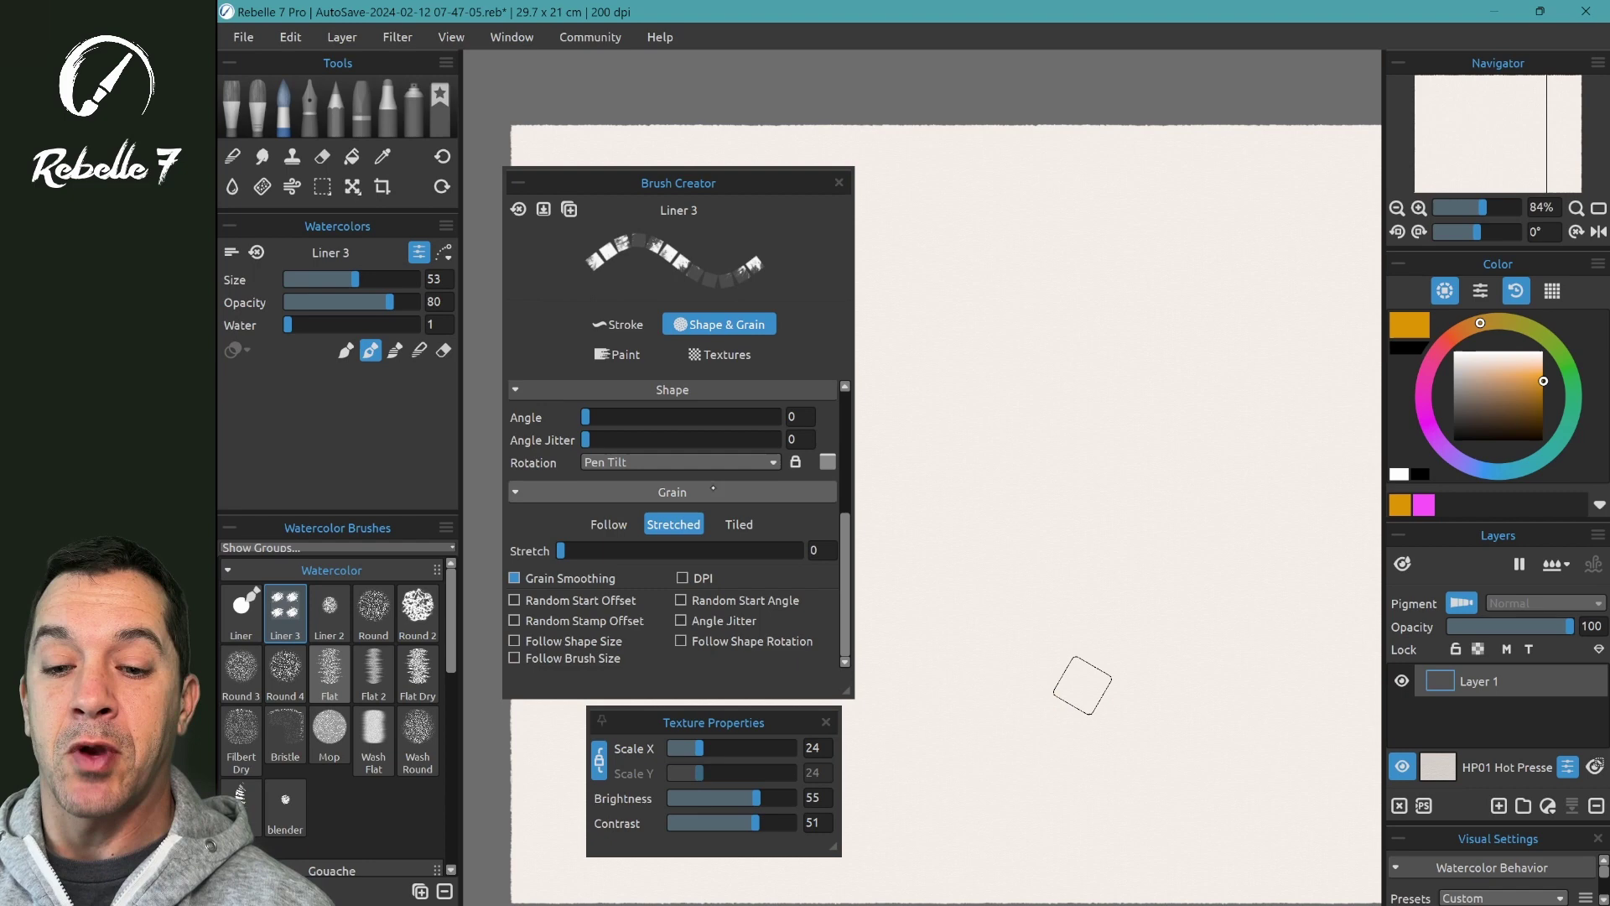
{"action": "left_click_drag", "start_coordinate": [914, 241], "coordinate": [1355, 244]}
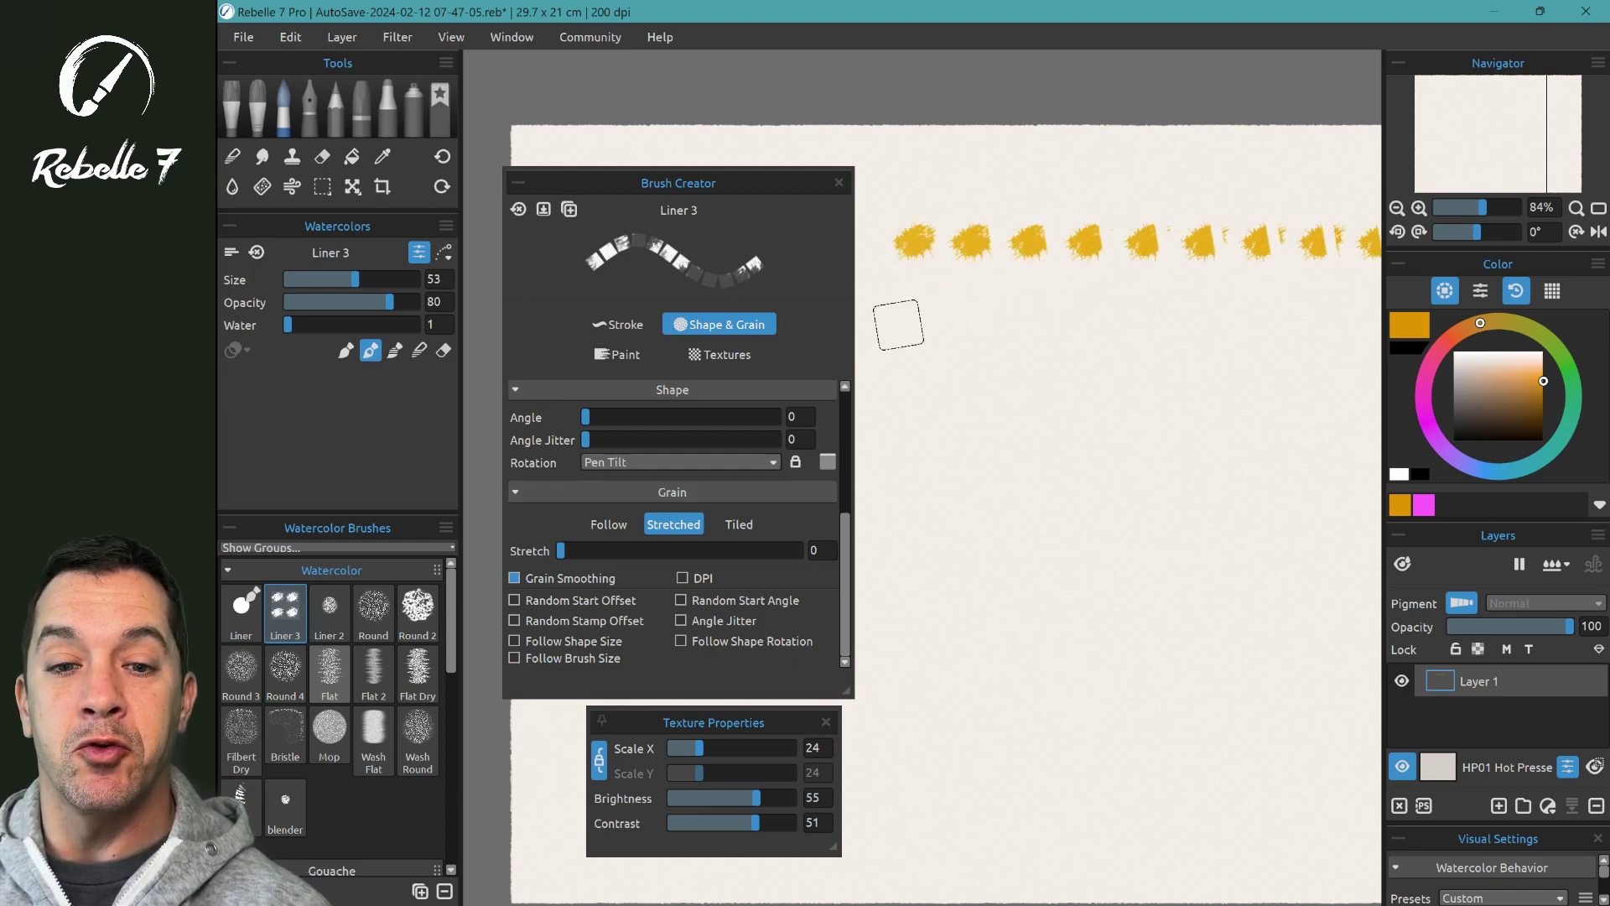
{"action": "left_click_drag", "start_coordinate": [899, 326], "coordinate": [1361, 328]}
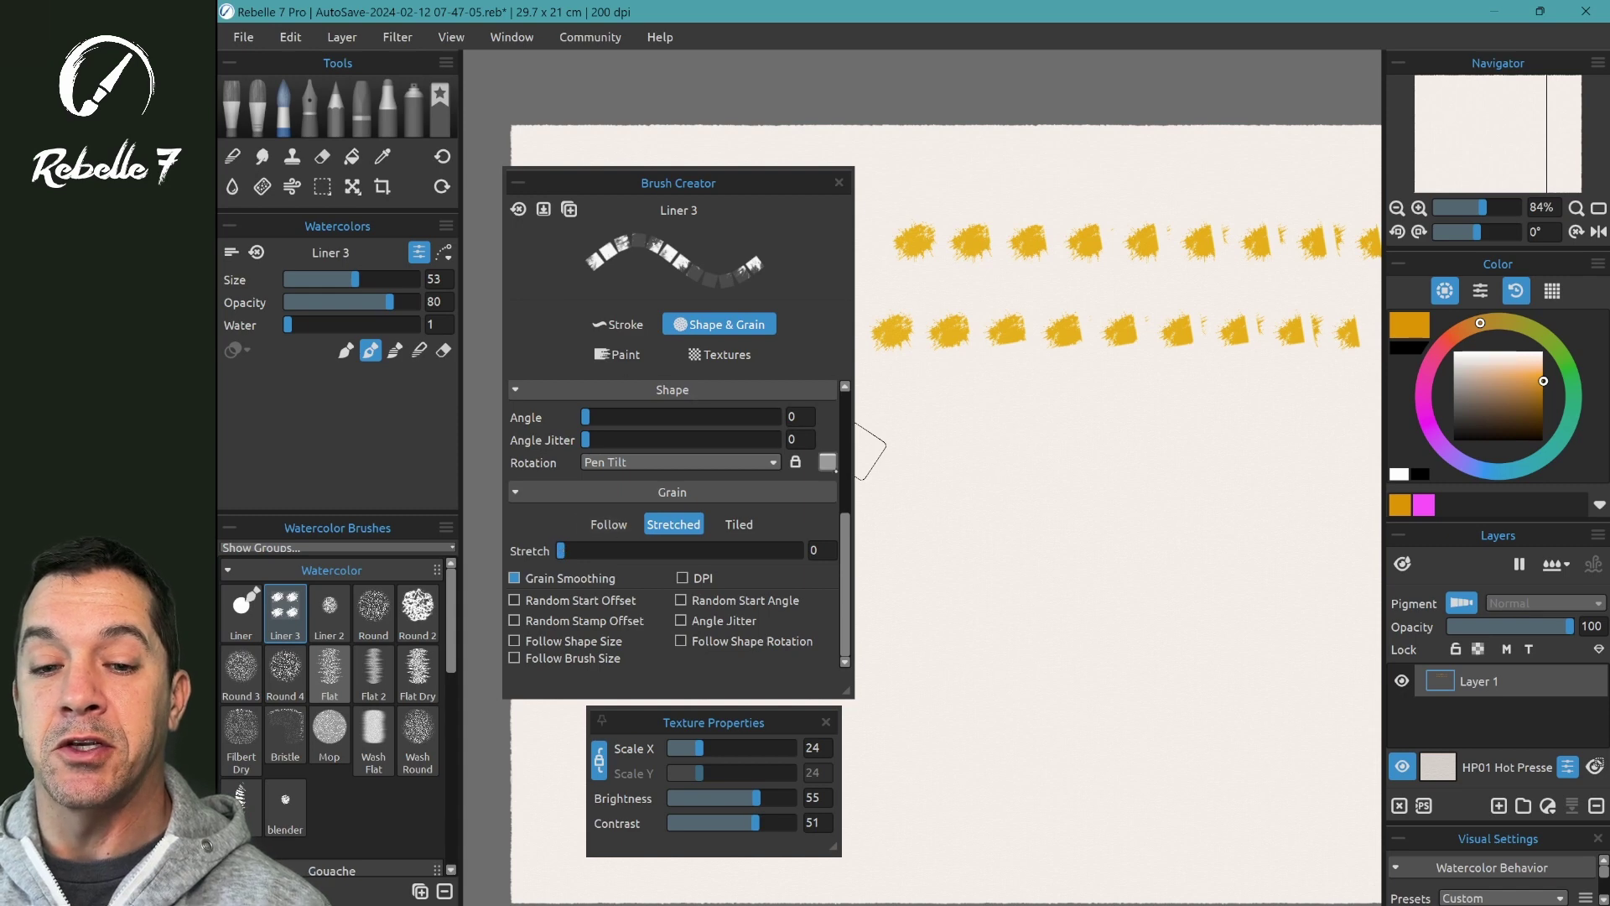
Clear the layer and set the grain texture's linked scale back to 100.
{"action": "left_click", "coordinate": [843, 526]}
{"action": "left_click_drag", "start_coordinate": [844, 527], "coordinate": [843, 395]}
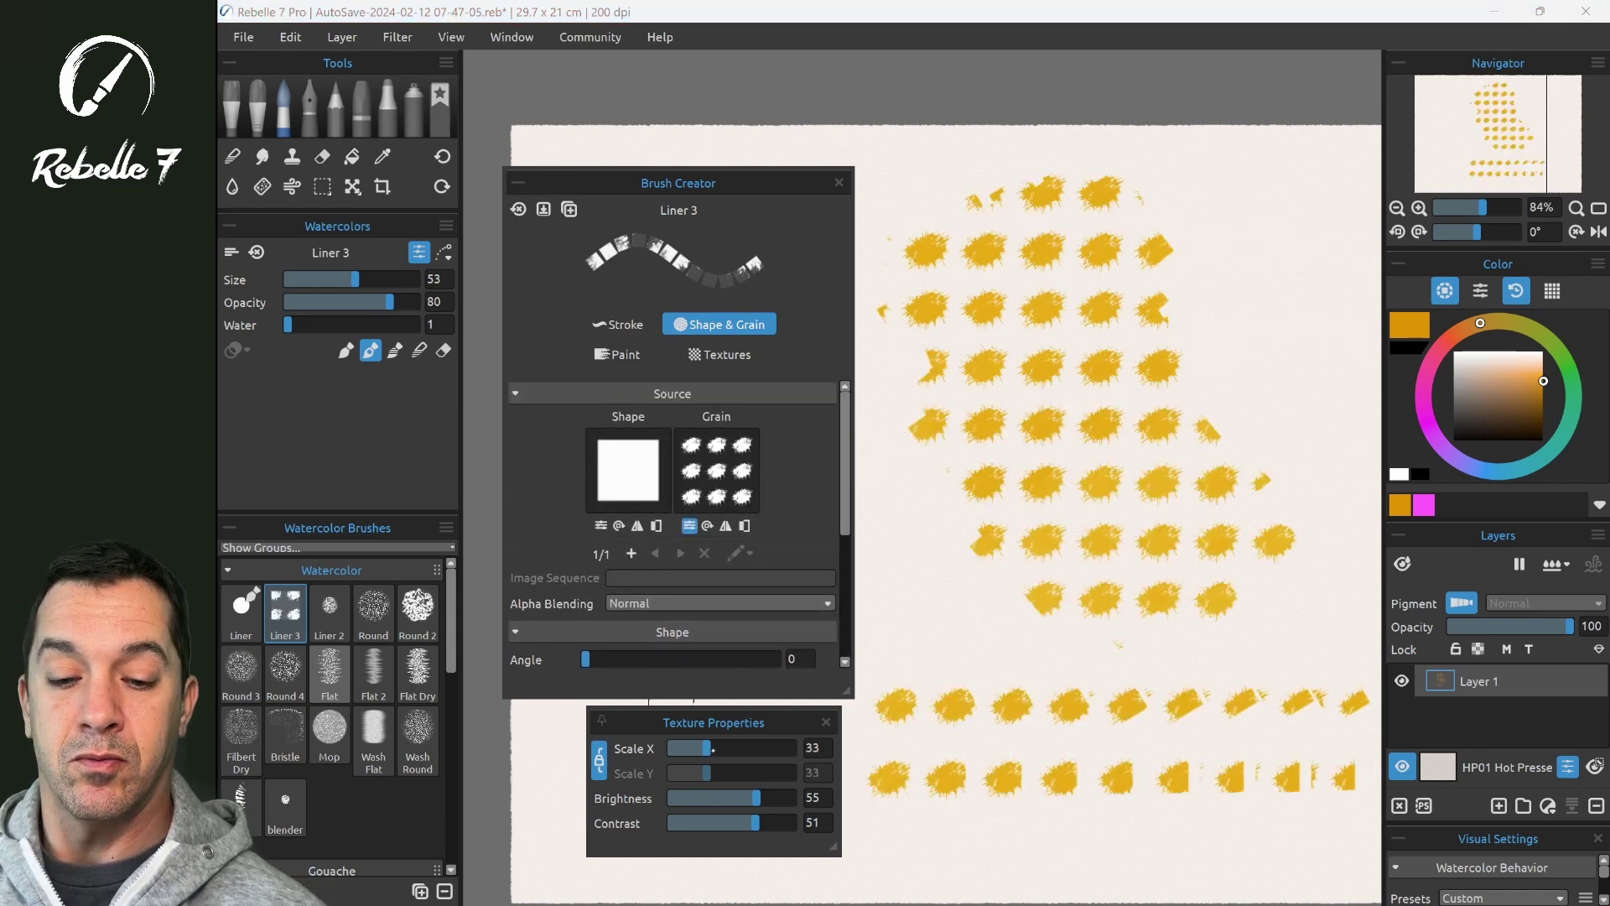
{"action": "left_click_drag", "start_coordinate": [713, 749], "coordinate": [737, 749]}
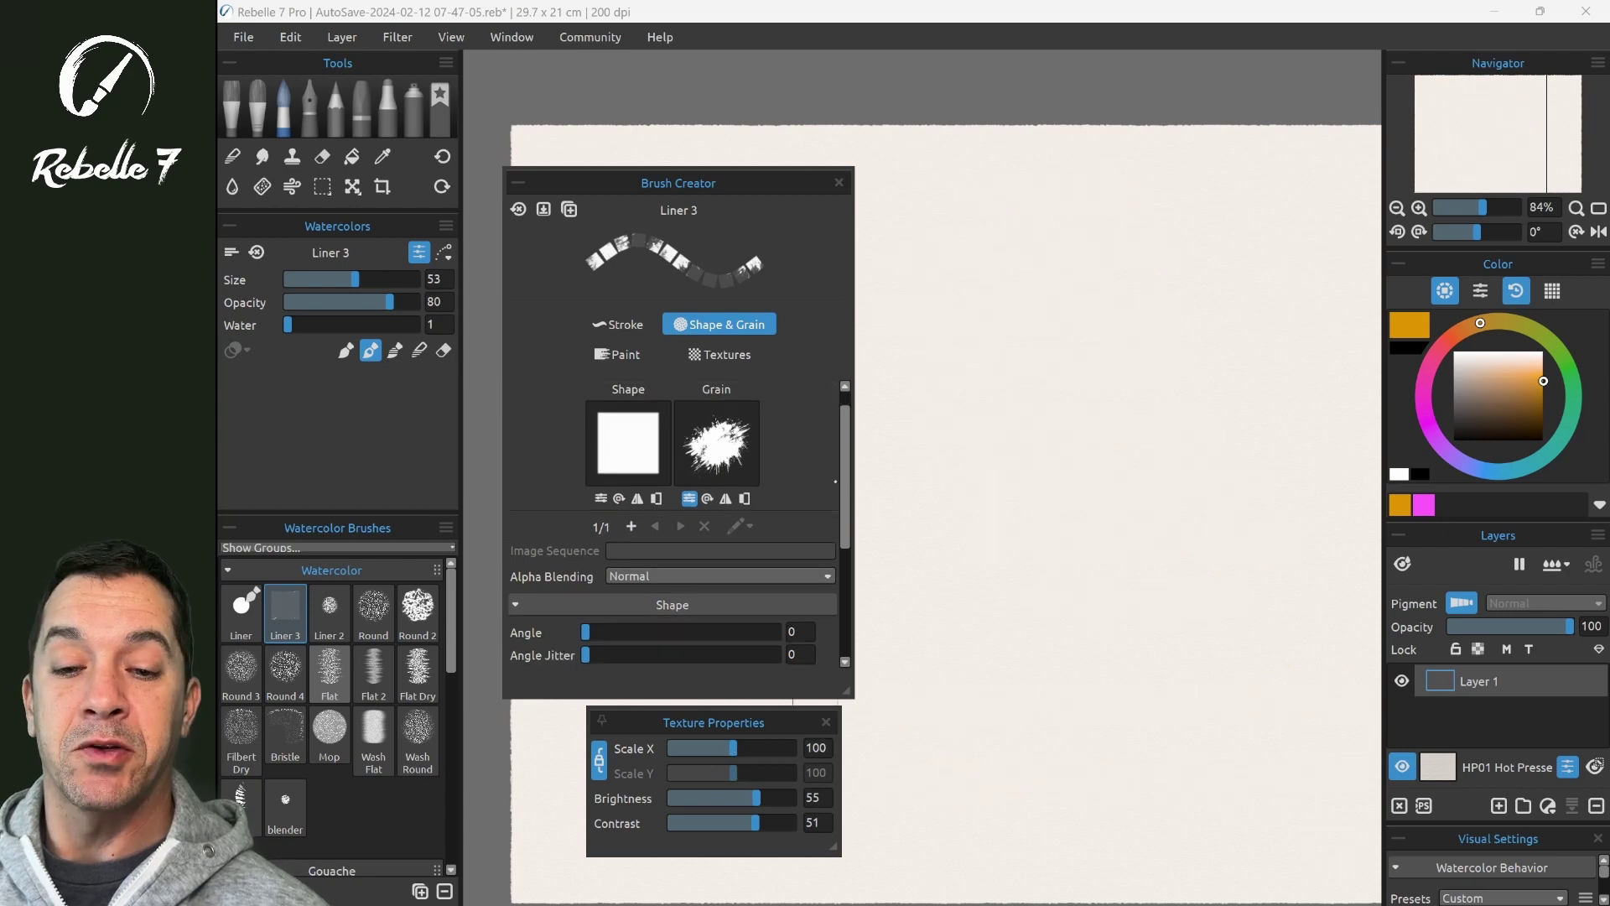
Paint three horizontal rows of test stamps using Stretched grain with Stretch at 0.
{"action": "scroll", "coordinate": [673, 524], "scroll_direction": "down", "scroll_amount": 5}
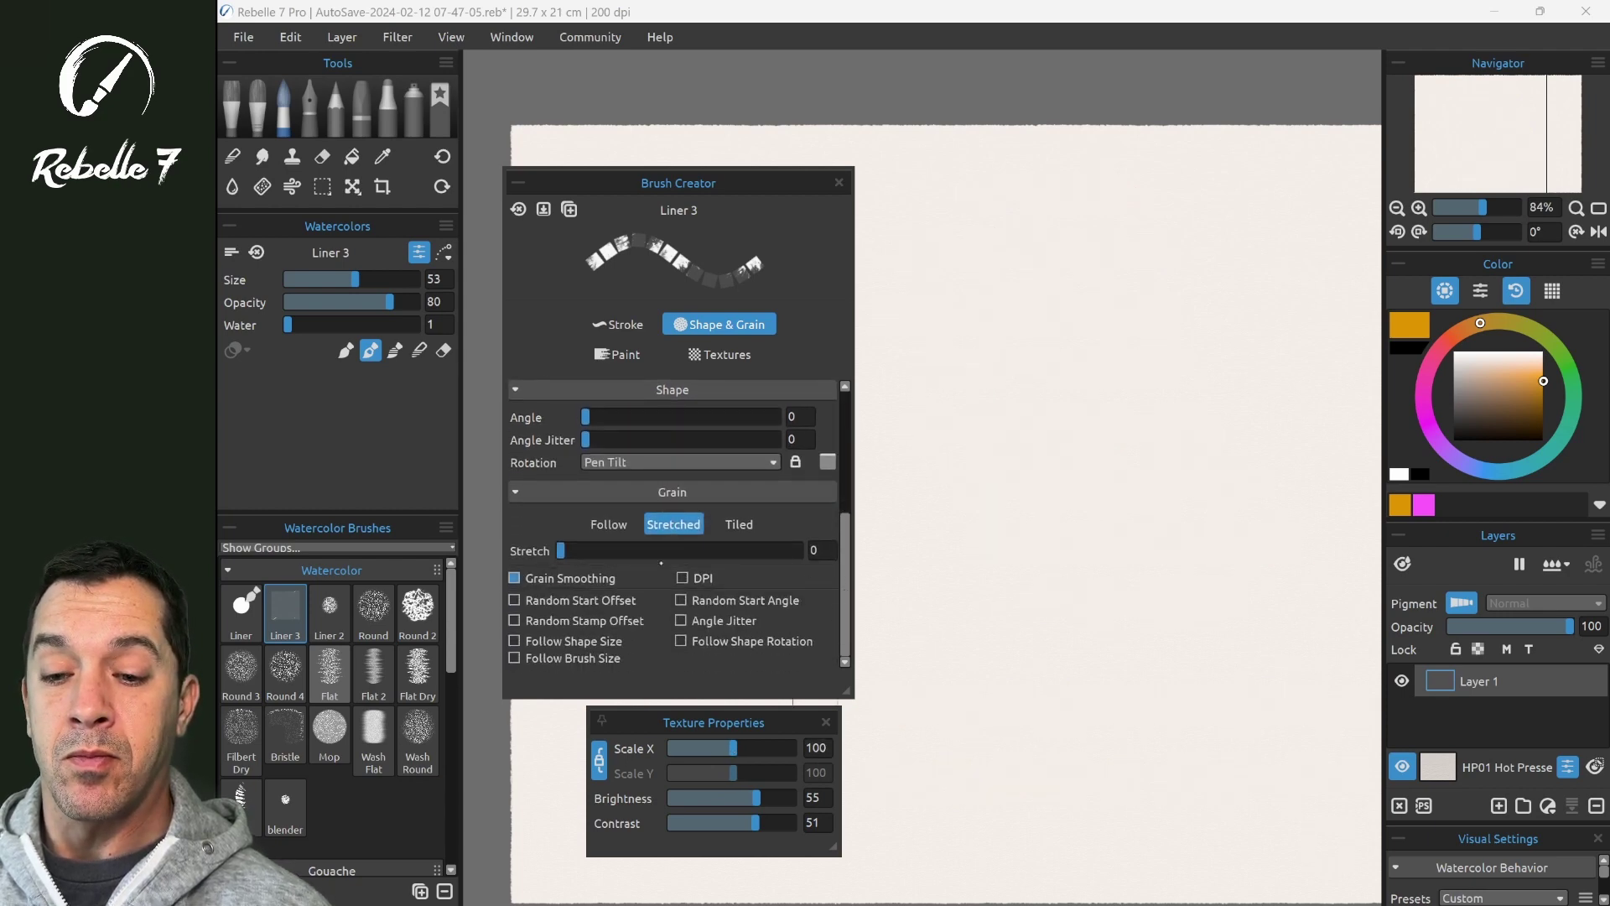
{"action": "left_click_drag", "start_coordinate": [915, 265], "coordinate": [1246, 268]}
{"action": "left_click_drag", "start_coordinate": [898, 359], "coordinate": [1308, 359]}
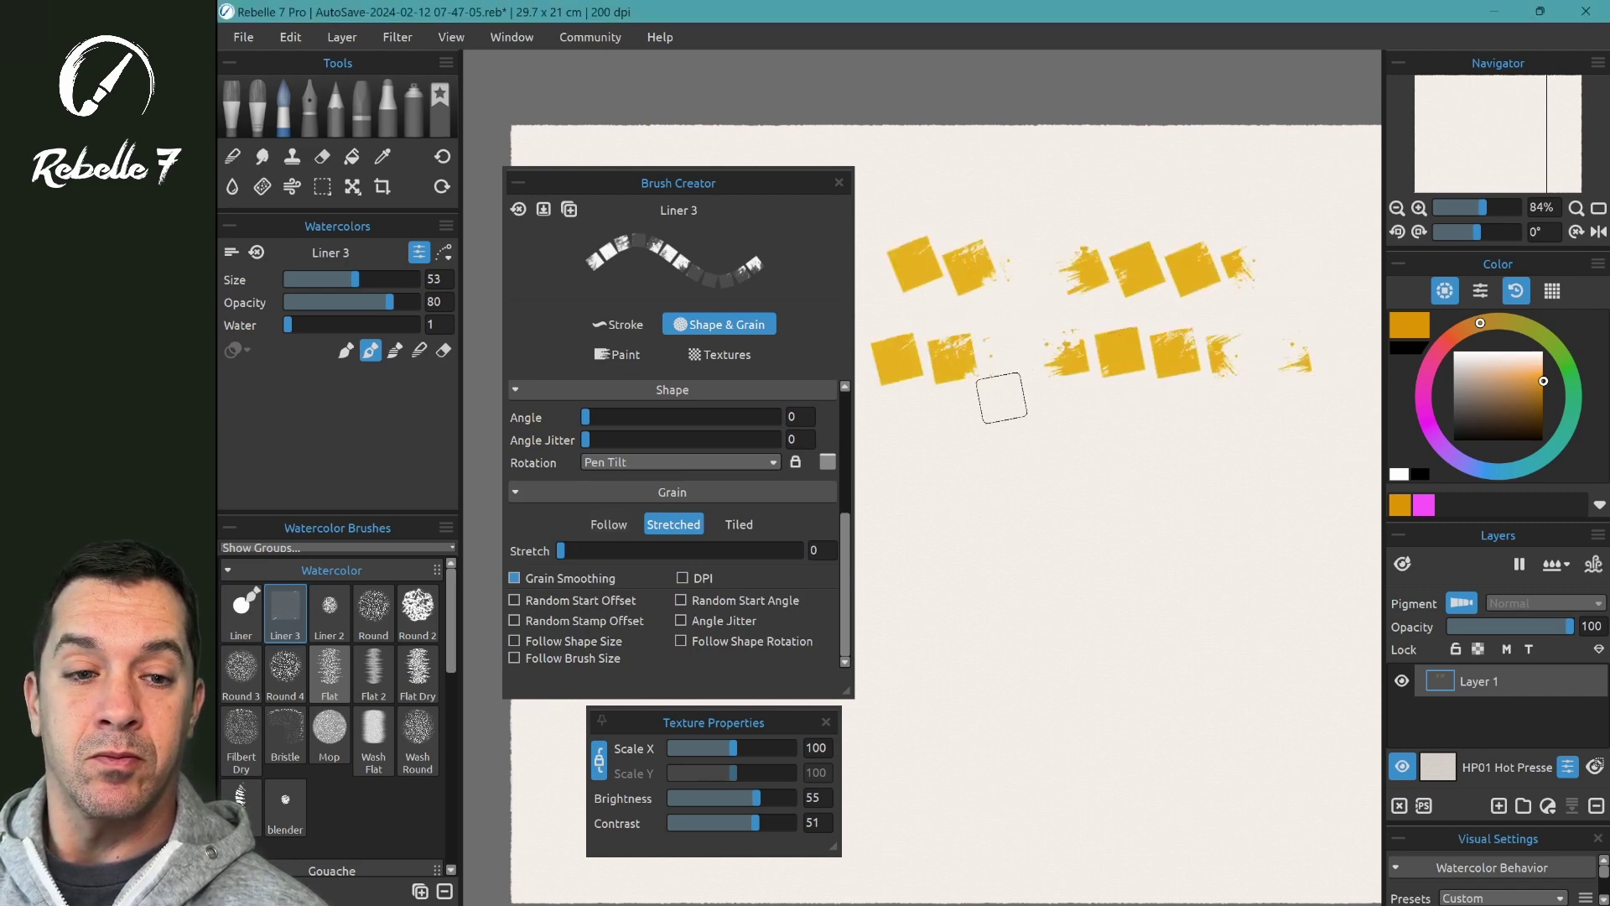
{"action": "left_click_drag", "start_coordinate": [915, 429], "coordinate": [1320, 424]}
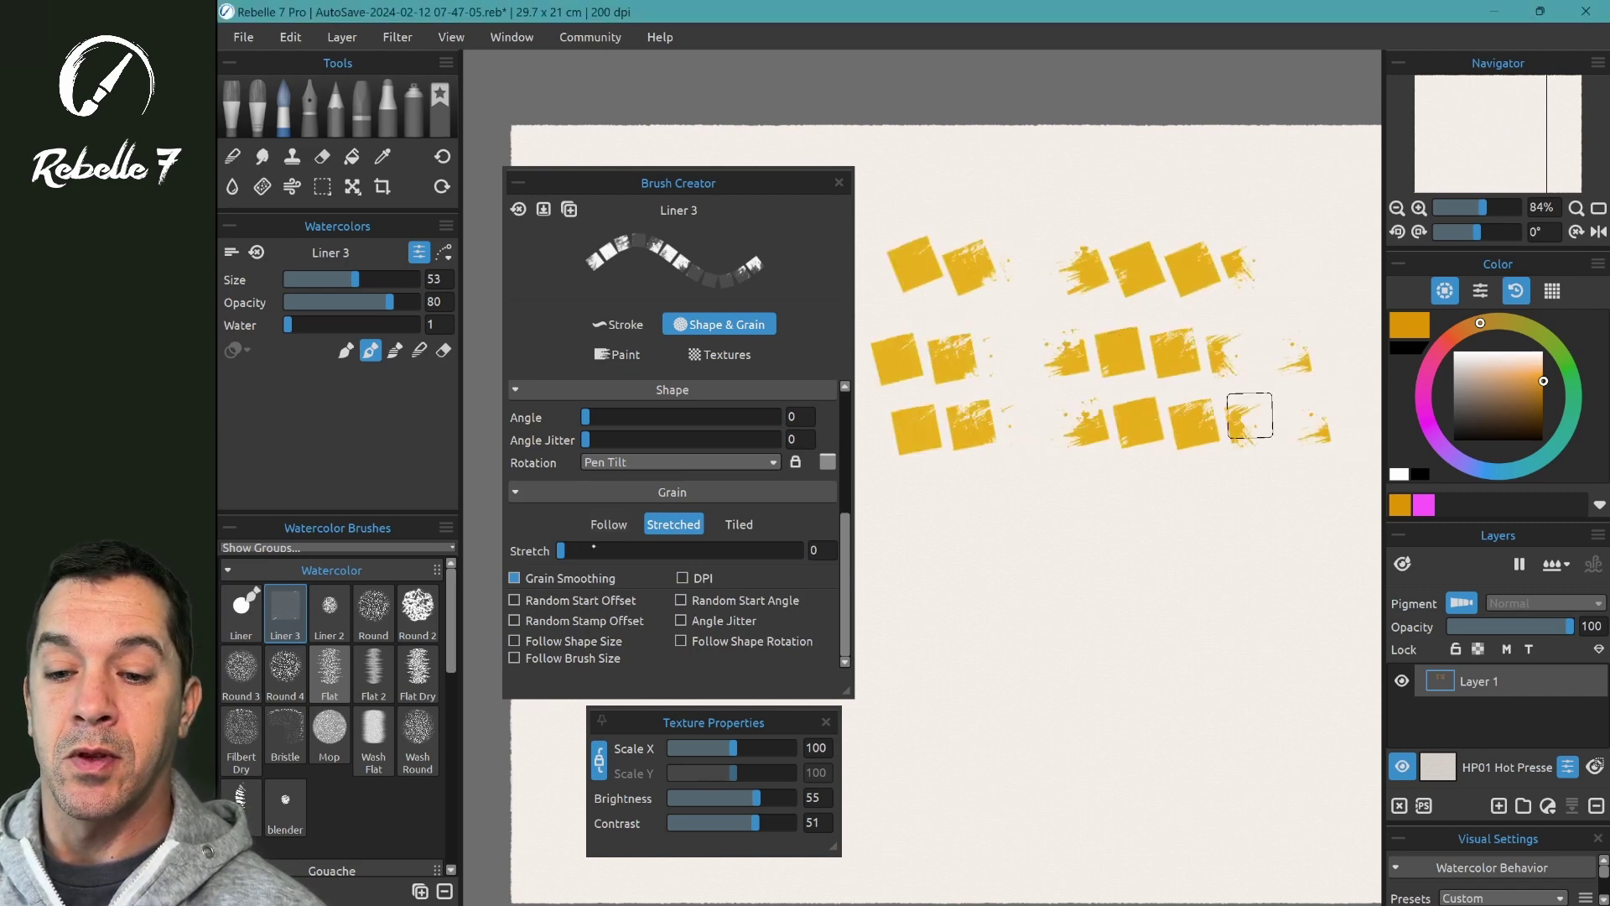
Raise the grain Stretch to 54 and to 76, painting further rows of test stamps below.
{"action": "left_click_drag", "start_coordinate": [594, 547], "coordinate": [611, 550]}
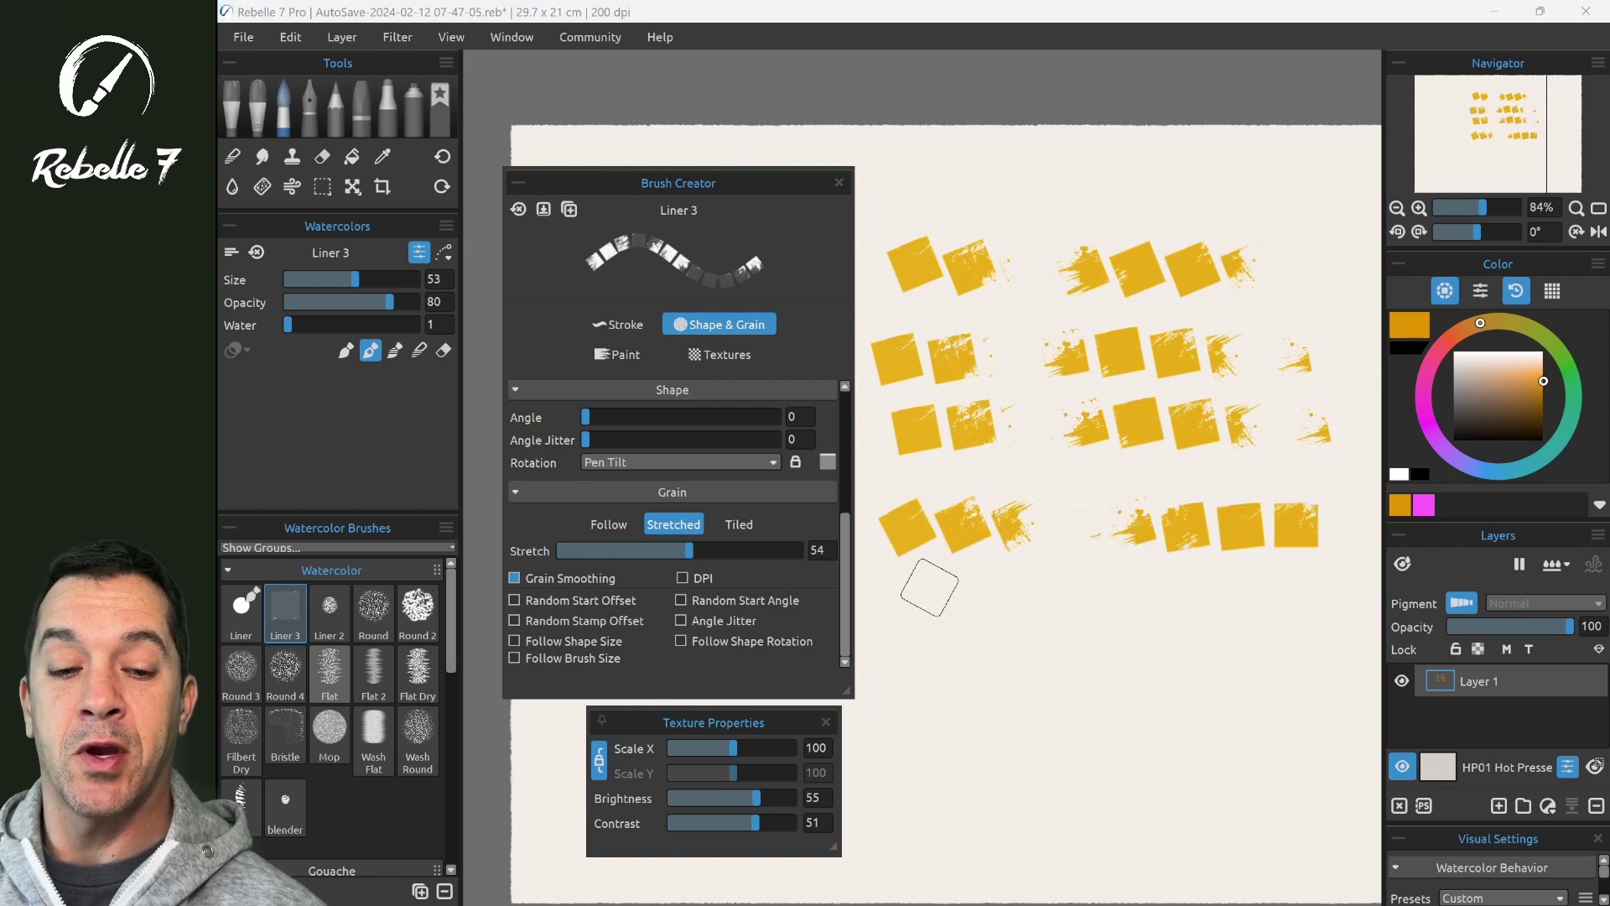
{"action": "left_click_drag", "start_coordinate": [881, 622], "coordinate": [1288, 626]}
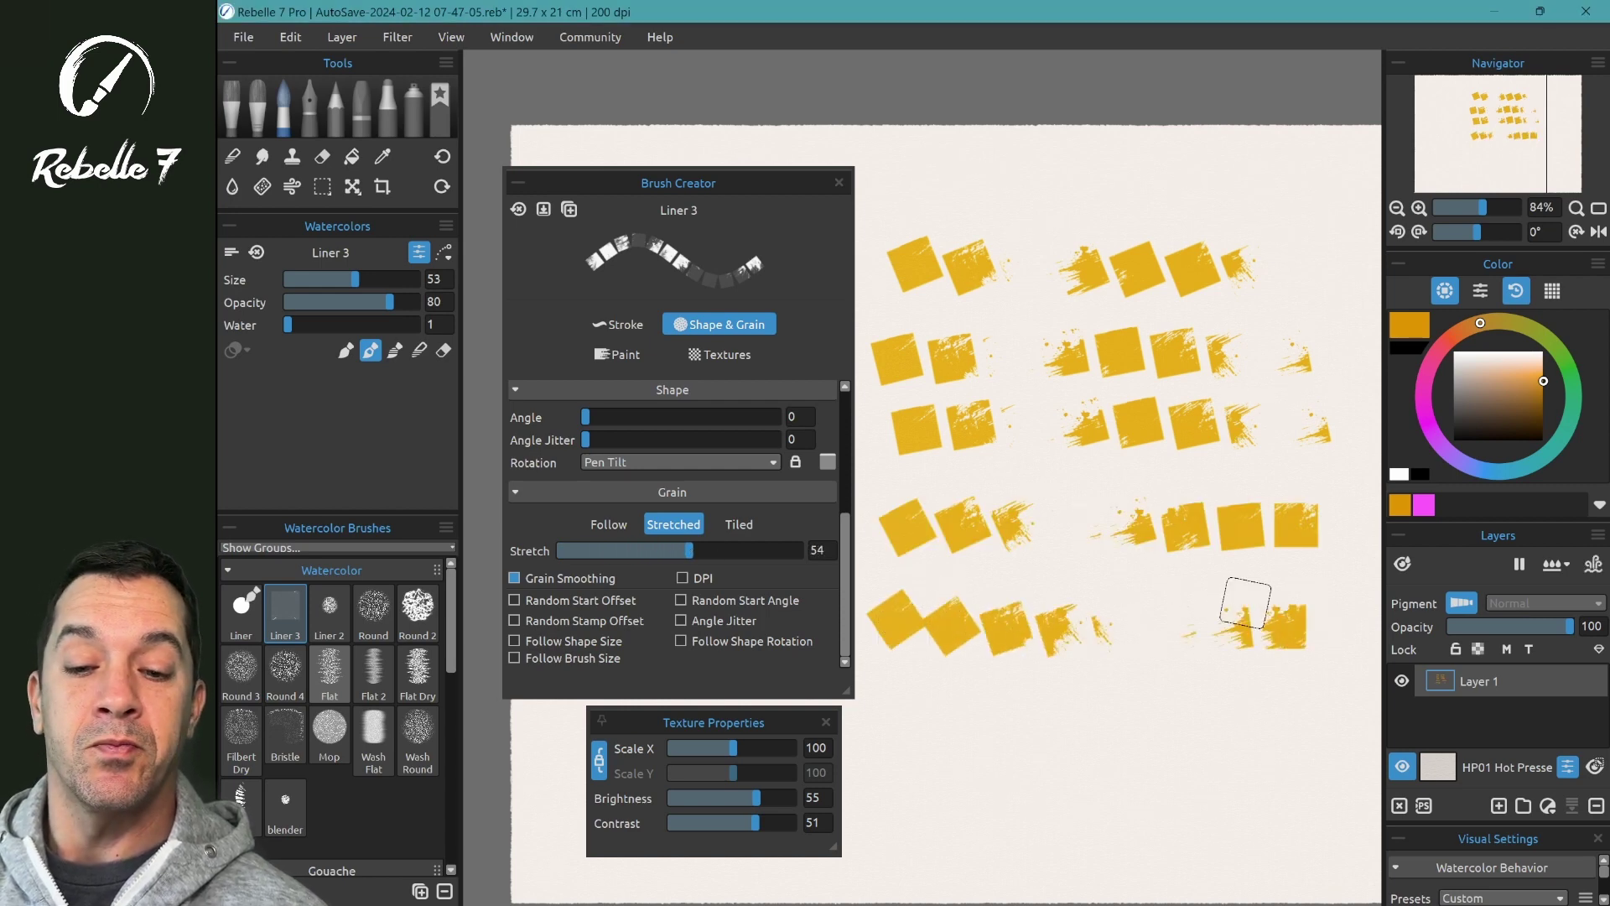
{"action": "left_click_drag", "start_coordinate": [689, 550], "coordinate": [696, 551]}
{"action": "left_click_drag", "start_coordinate": [901, 711], "coordinate": [1299, 703]}
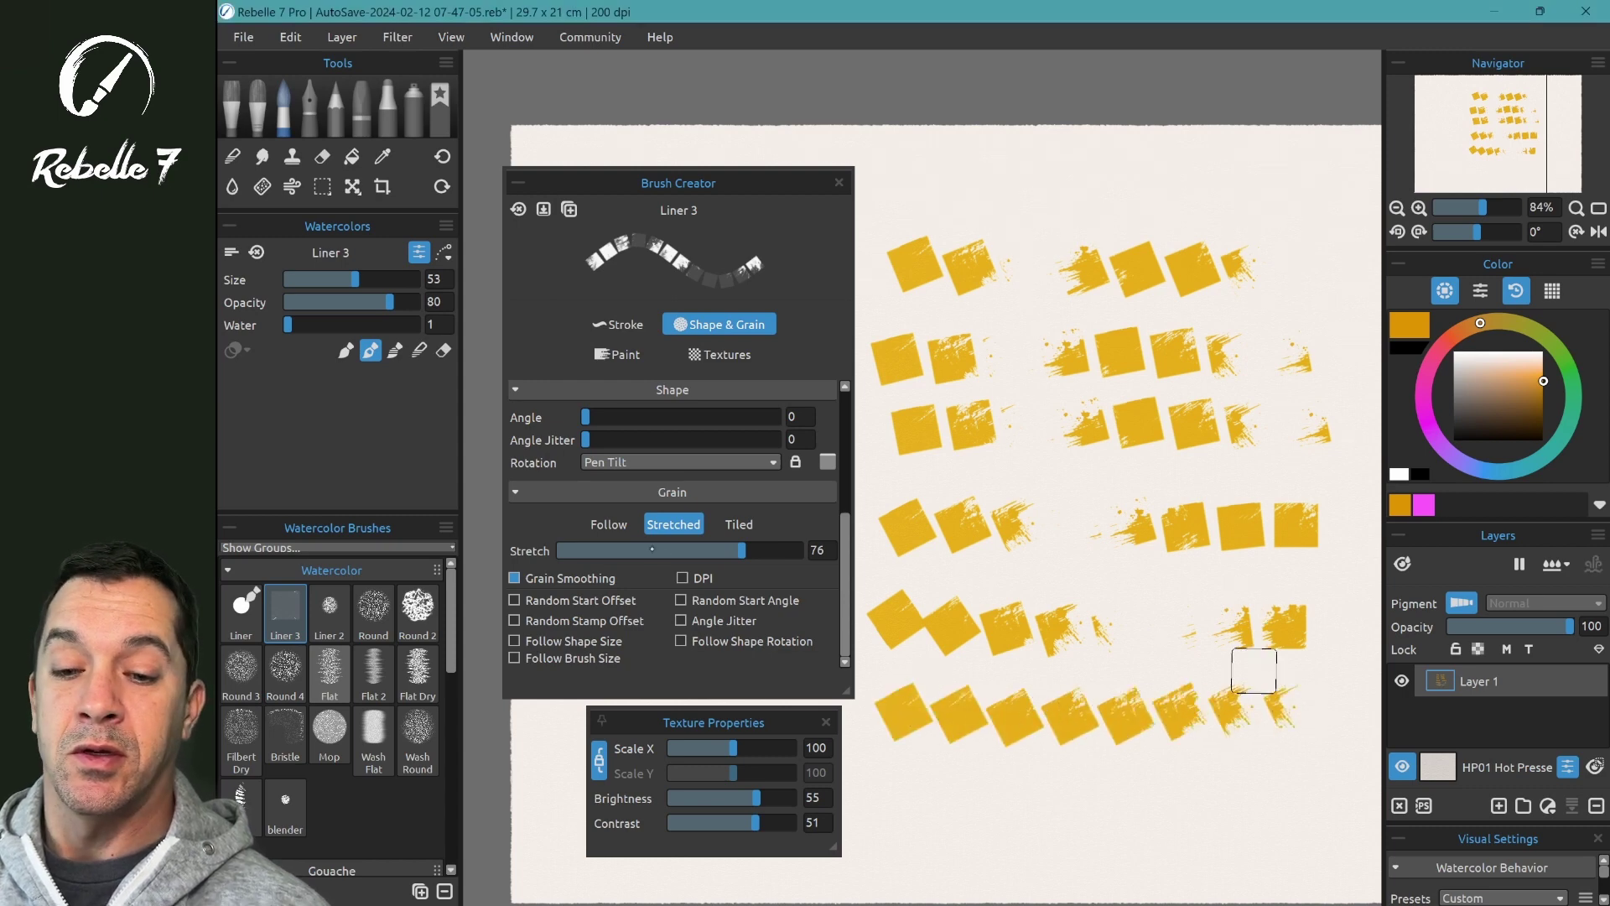
Raise the grain Stretch in stages to 82, 96 and 100, painting a horizontal row of test stamps at each stage.
{"action": "left_click_drag", "start_coordinate": [746, 551], "coordinate": [756, 550]}
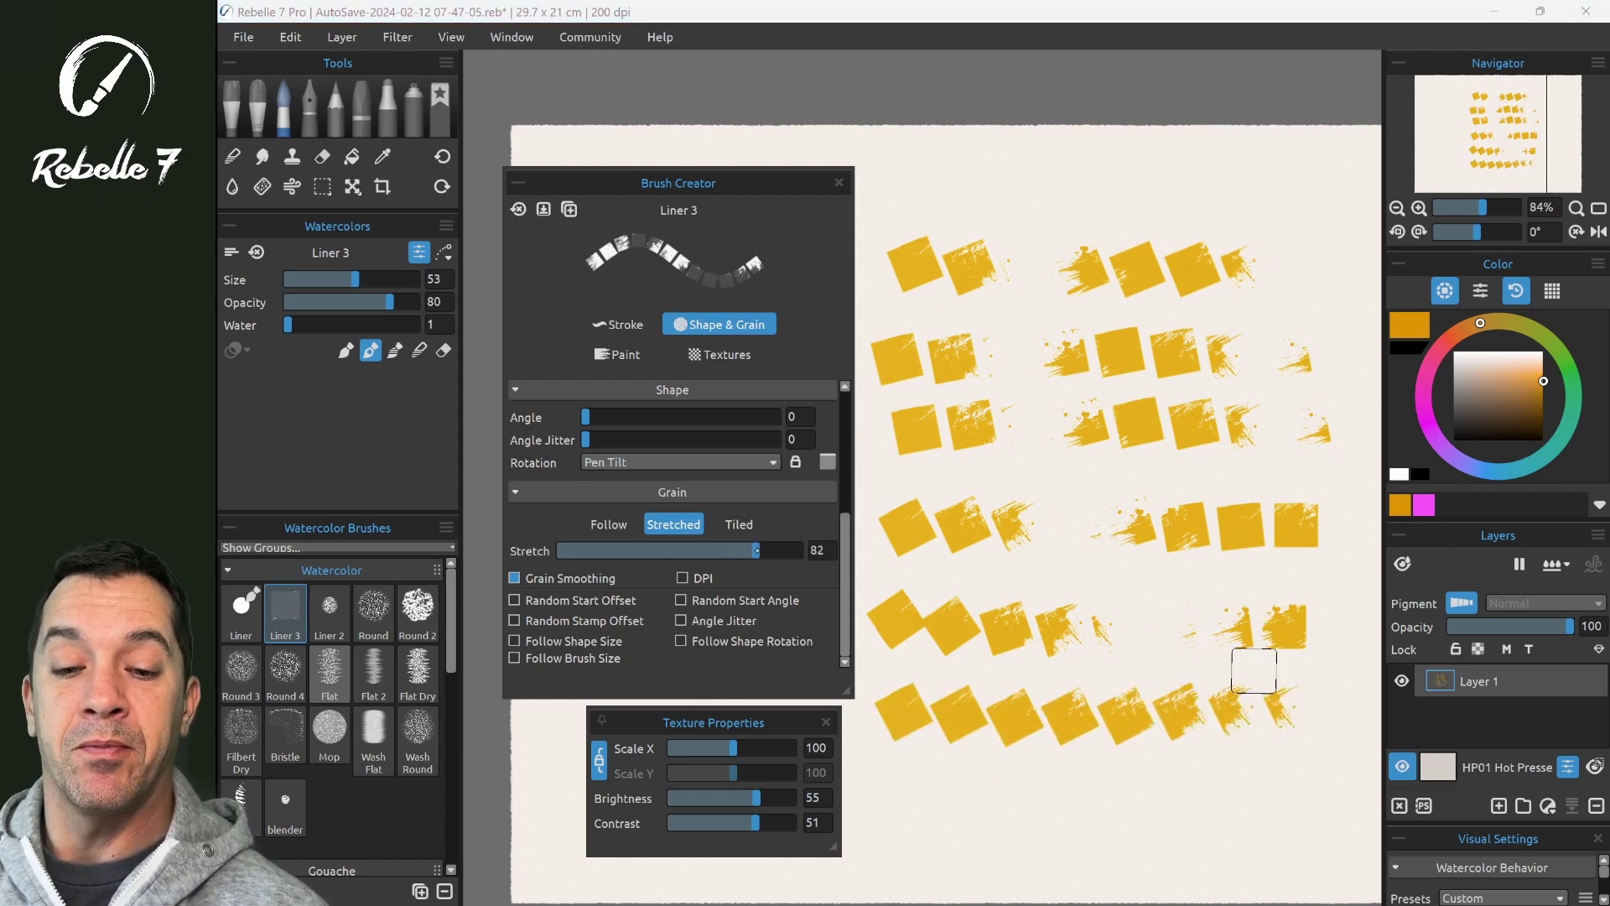
{"action": "left_click_drag", "start_coordinate": [899, 788], "coordinate": [1342, 781]}
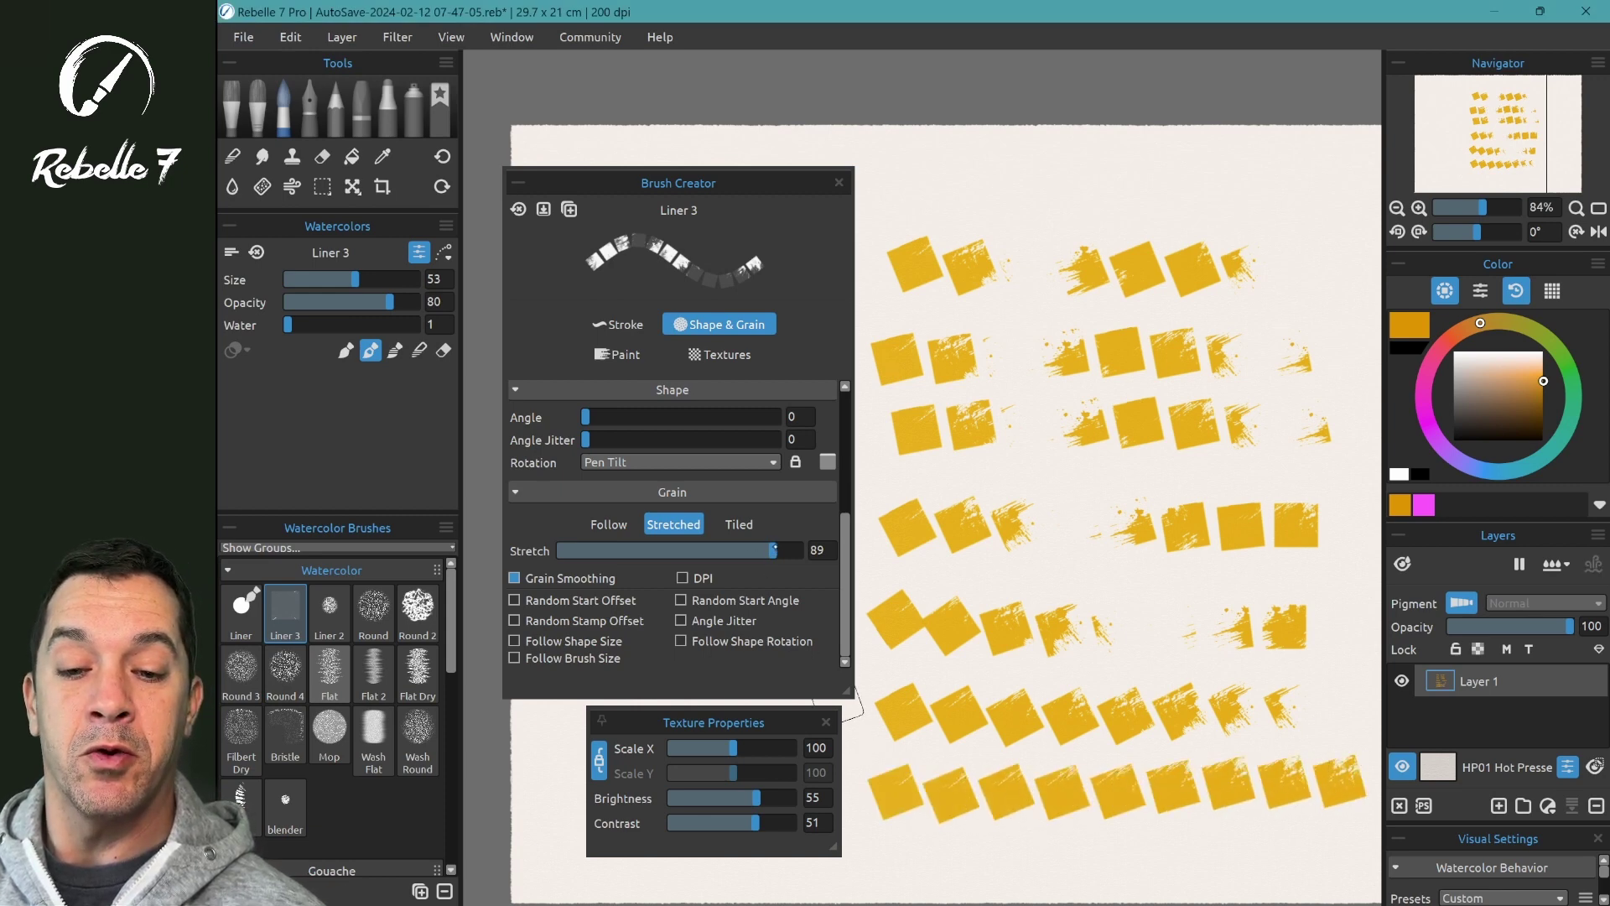
{"action": "left_click_drag", "start_coordinate": [773, 550], "coordinate": [783, 550]}
{"action": "mouse_move", "coordinate": [891, 839]}
{"action": "left_mouse_down"}
{"action": "mouse_move", "coordinate": [922, 856]}
{"action": "mouse_move", "coordinate": [1272, 846]}
{"action": "left_mouse_up"}
{"action": "left_click", "coordinate": [1275, 845]}
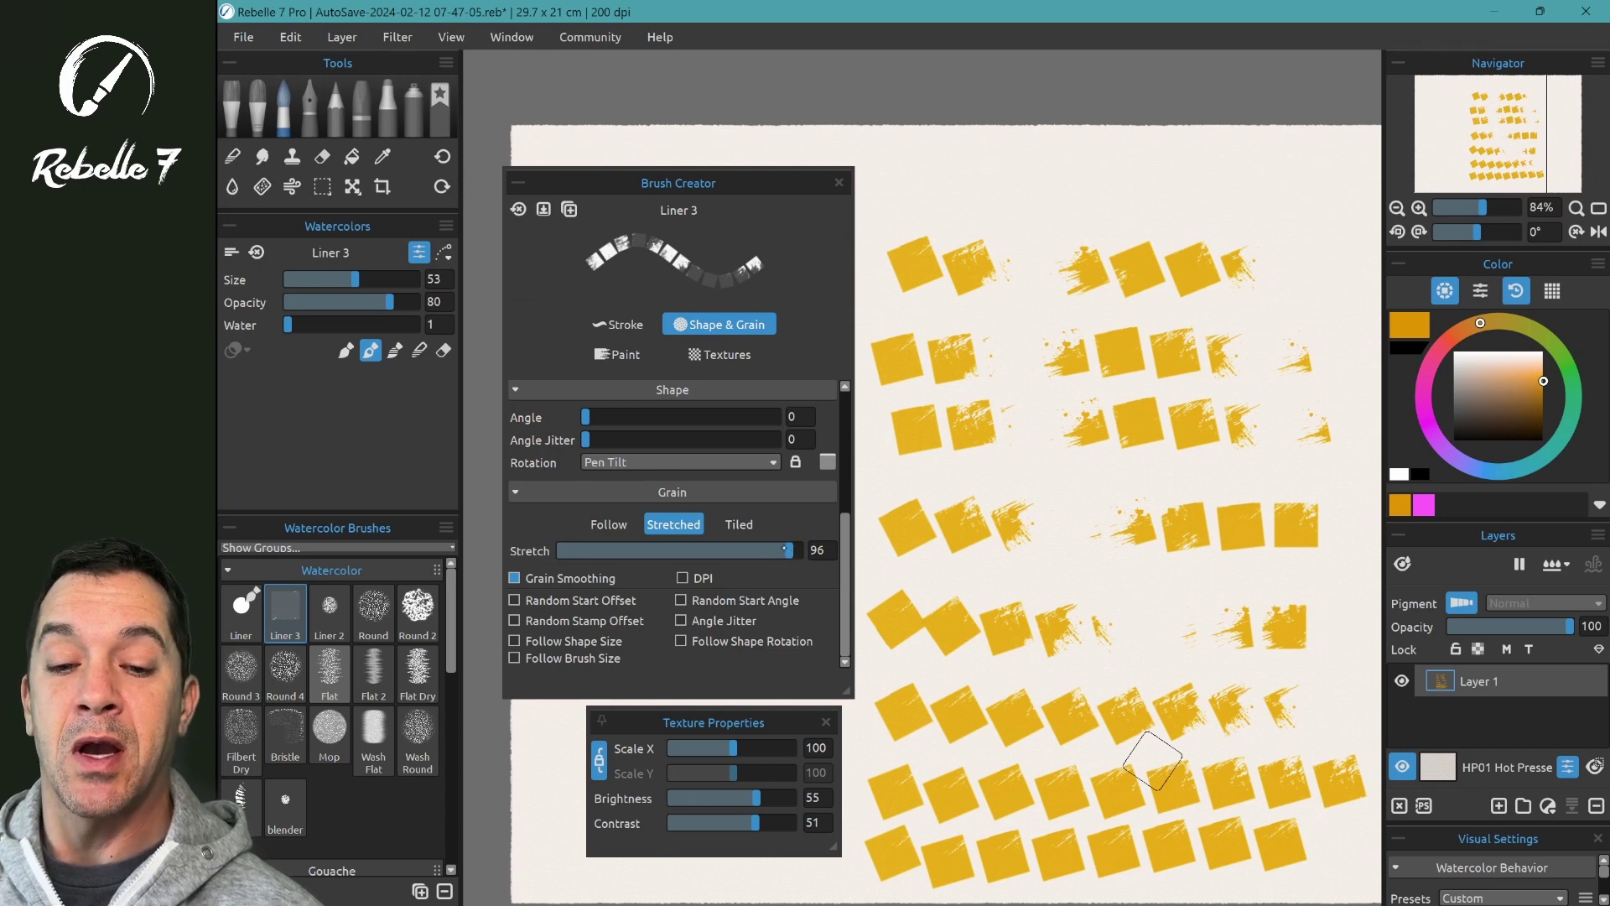
{"action": "left_click", "coordinate": [793, 551]}
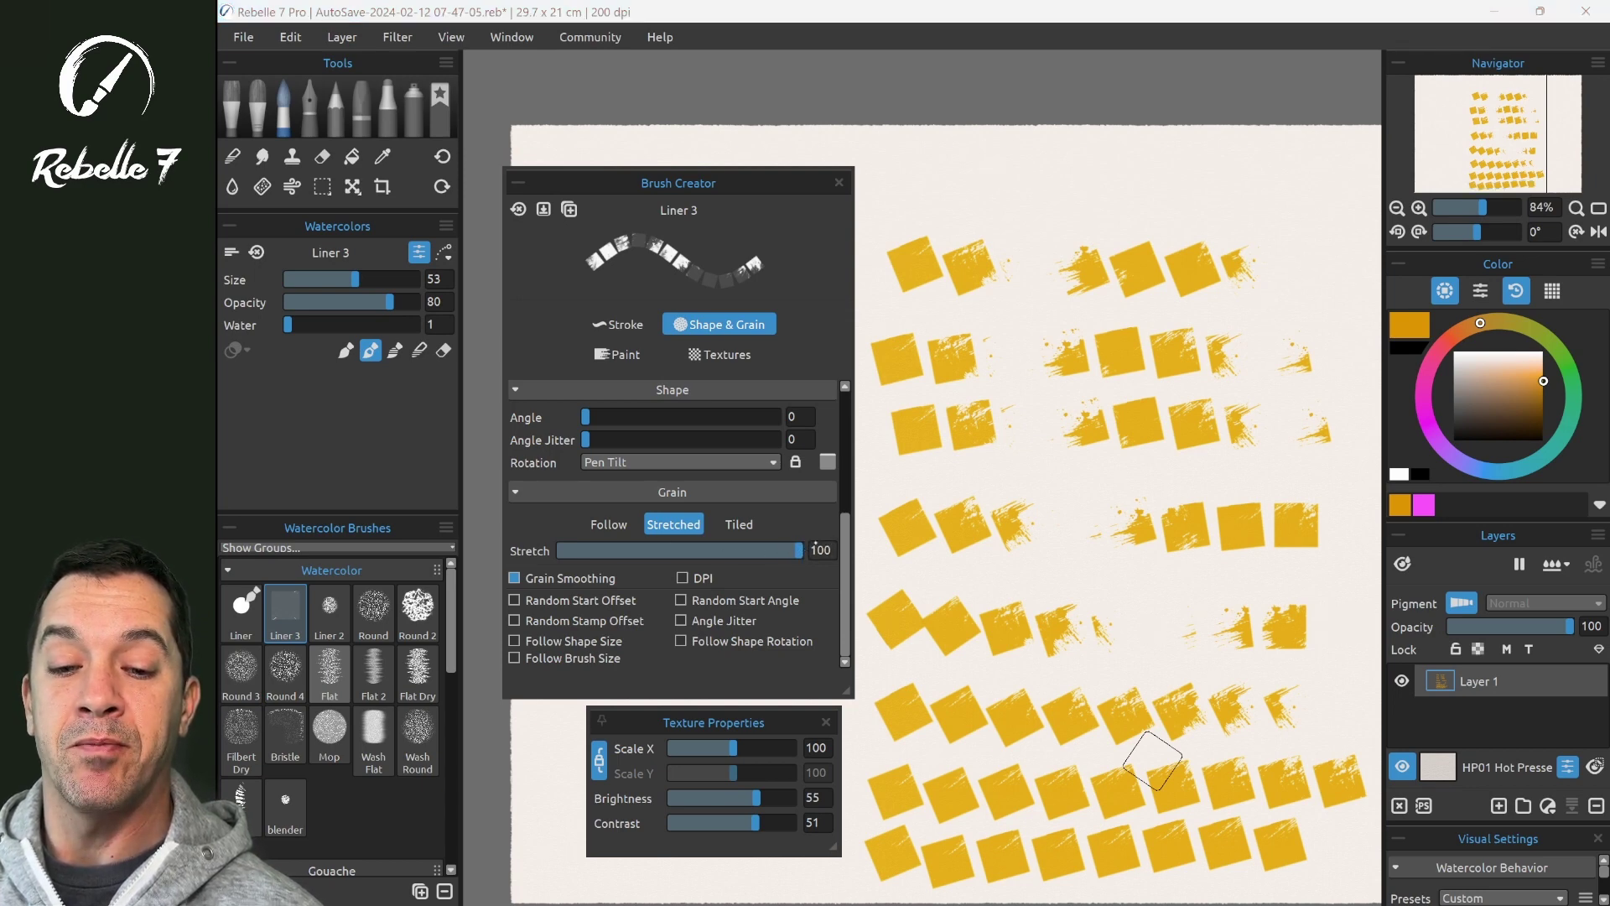
{"action": "left_click_drag", "start_coordinate": [933, 176], "coordinate": [1279, 172]}
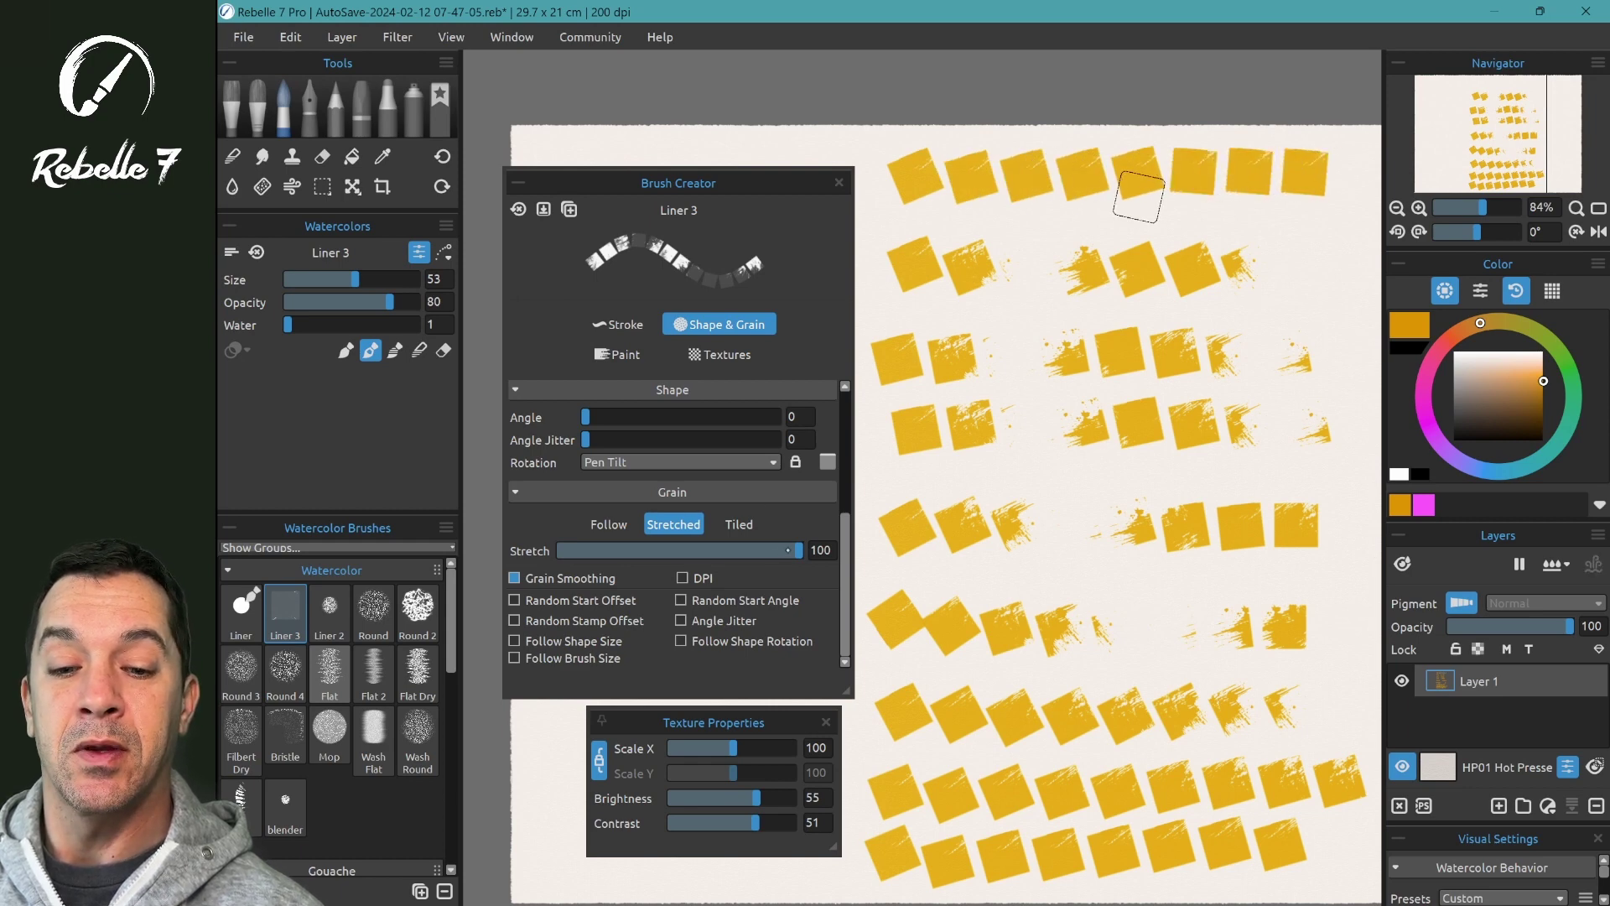
Set the grain Stretch to 87 and fill the cleared layer with straight and curving rows of test stamps.
{"action": "left_click_drag", "start_coordinate": [788, 551], "coordinate": [778, 550]}
{"action": "key", "text": "Delete"}
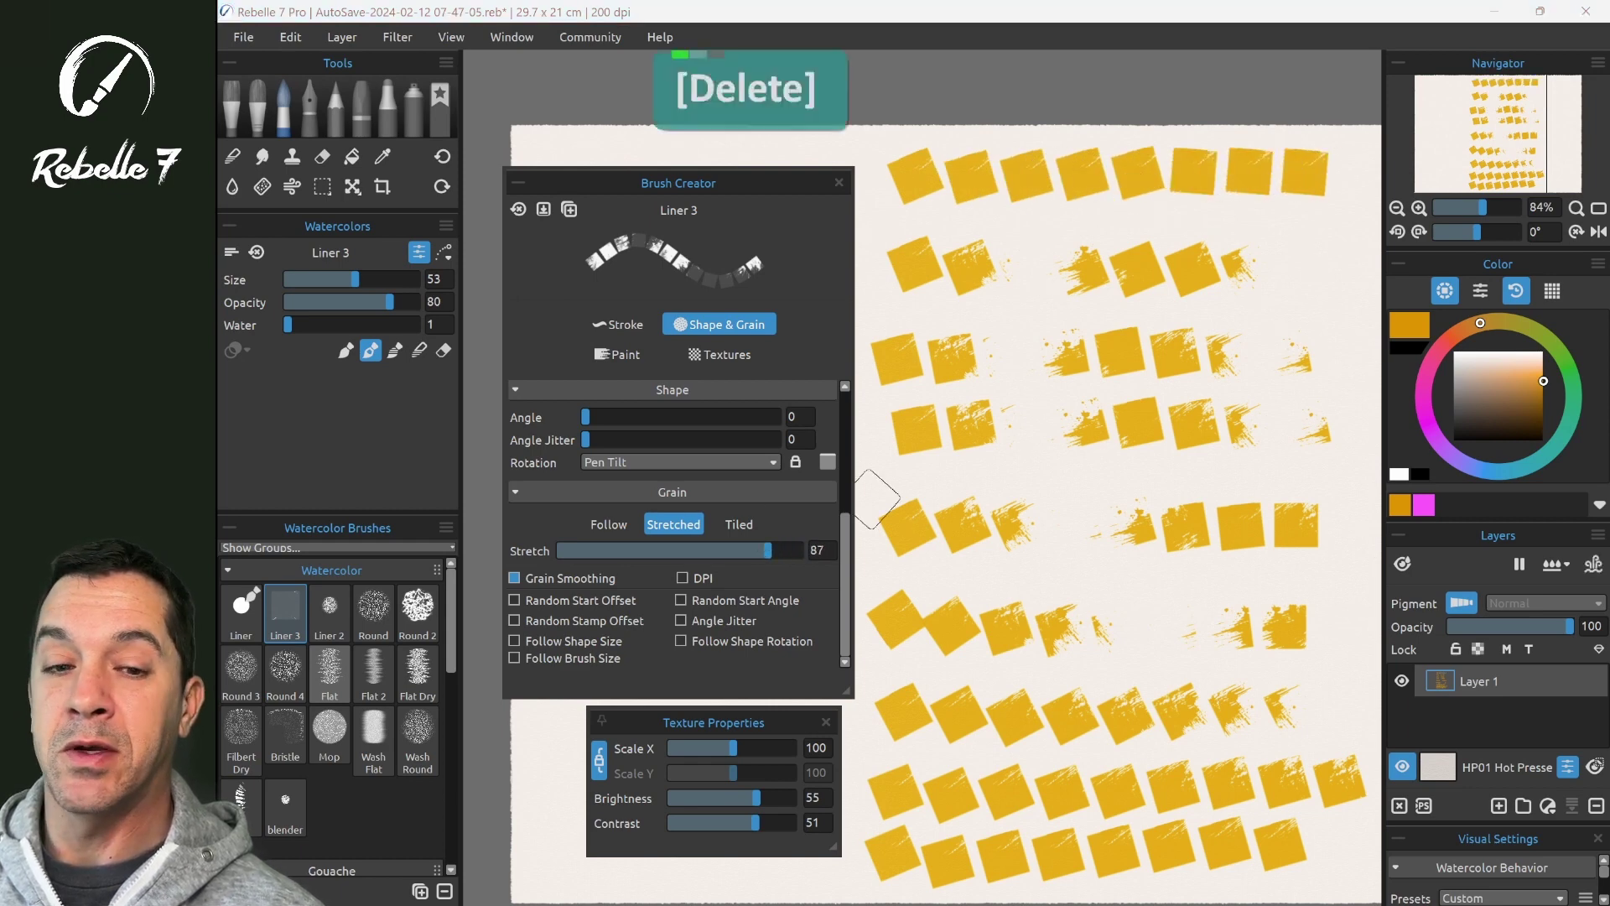
{"action": "left_click_drag", "start_coordinate": [885, 239], "coordinate": [948, 243]}
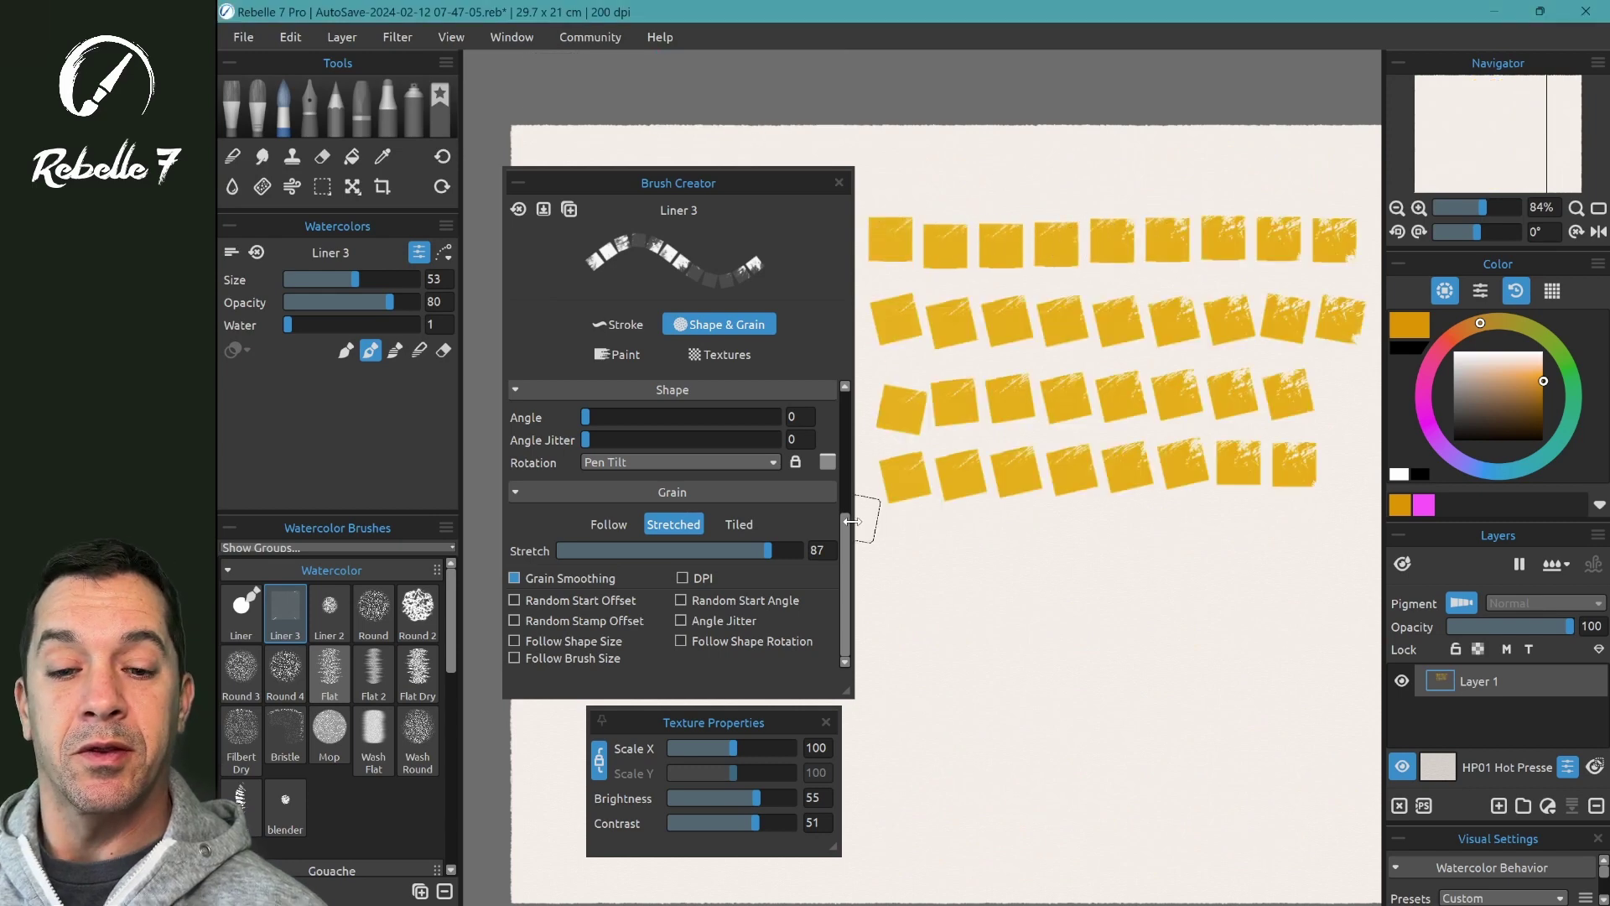
{"action": "mouse_move", "coordinate": [847, 525]}
{"action": "left_mouse_down"}
{"action": "mouse_move", "coordinate": [848, 429]}
{"action": "mouse_move", "coordinate": [852, 582]}
{"action": "mouse_move", "coordinate": [1355, 556]}
{"action": "left_mouse_up"}
{"action": "mouse_move", "coordinate": [905, 630]}
{"action": "left_mouse_down"}
{"action": "mouse_move", "coordinate": [1172, 630]}
{"action": "mouse_move", "coordinate": [1195, 668]}
{"action": "mouse_move", "coordinate": [948, 699]}
{"action": "mouse_move", "coordinate": [907, 738]}
{"action": "mouse_move", "coordinate": [933, 777]}
{"action": "mouse_move", "coordinate": [1005, 788]}
{"action": "mouse_move", "coordinate": [1136, 772]}
{"action": "mouse_move", "coordinate": [1213, 750]}
{"action": "mouse_move", "coordinate": [1318, 678]}
{"action": "mouse_move", "coordinate": [1337, 732]}
{"action": "mouse_move", "coordinate": [1324, 785]}
{"action": "mouse_move", "coordinate": [1280, 815]}
{"action": "mouse_move", "coordinate": [887, 858]}
{"action": "left_mouse_up"}
Set the grain Stretch to 95 and clear the layer.
{"action": "left_click_drag", "start_coordinate": [768, 551], "coordinate": [789, 551]}
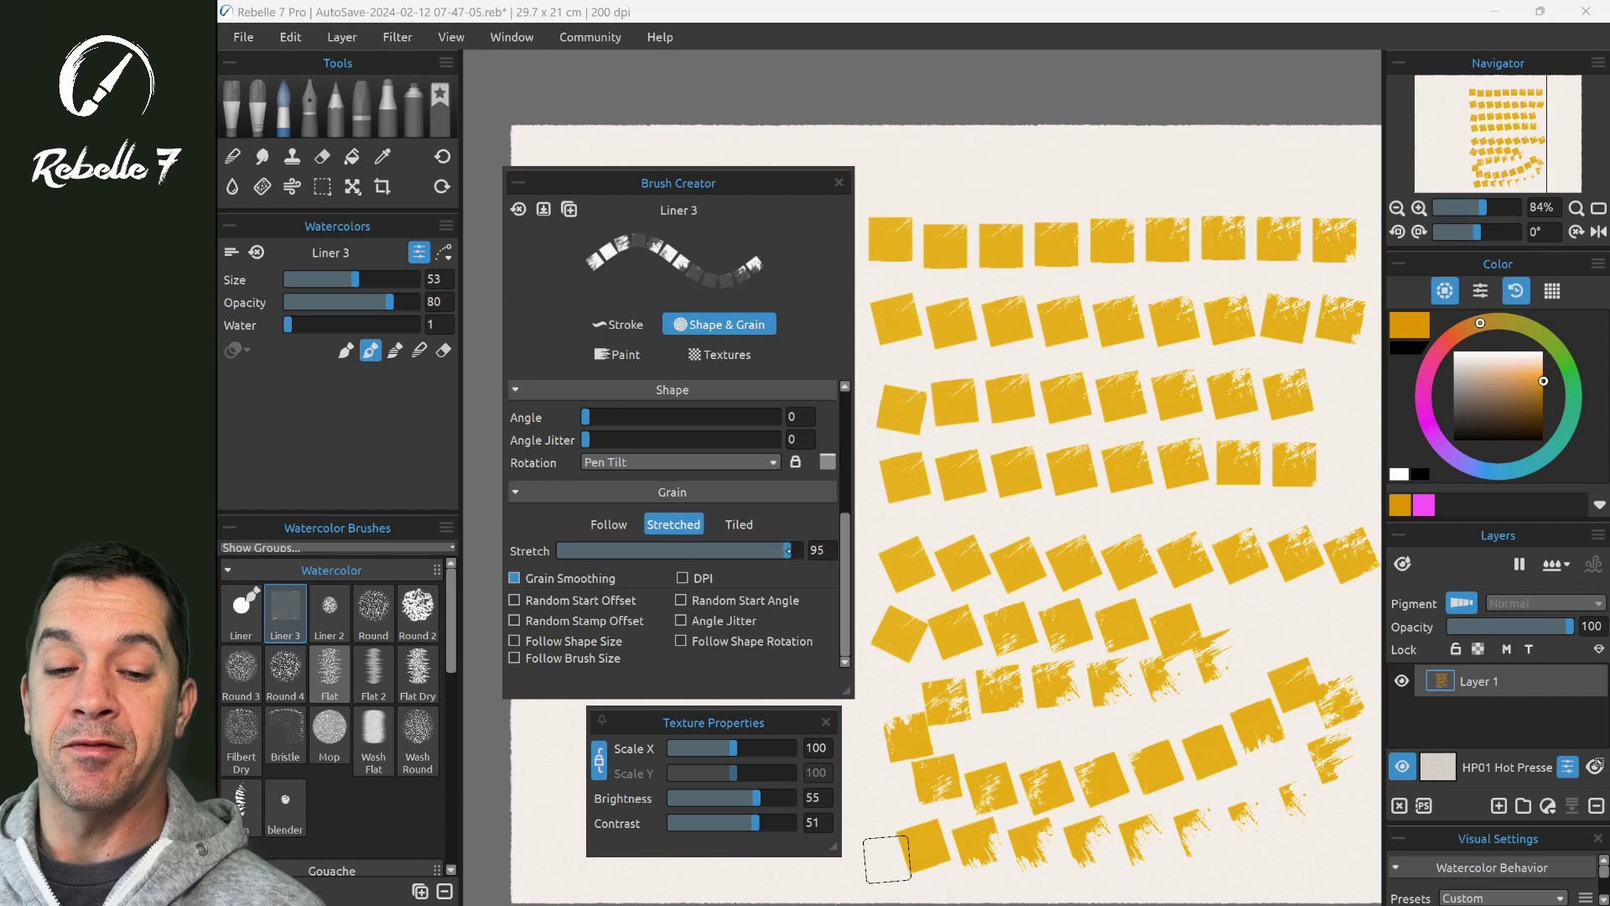
{"action": "key", "text": "Delete"}
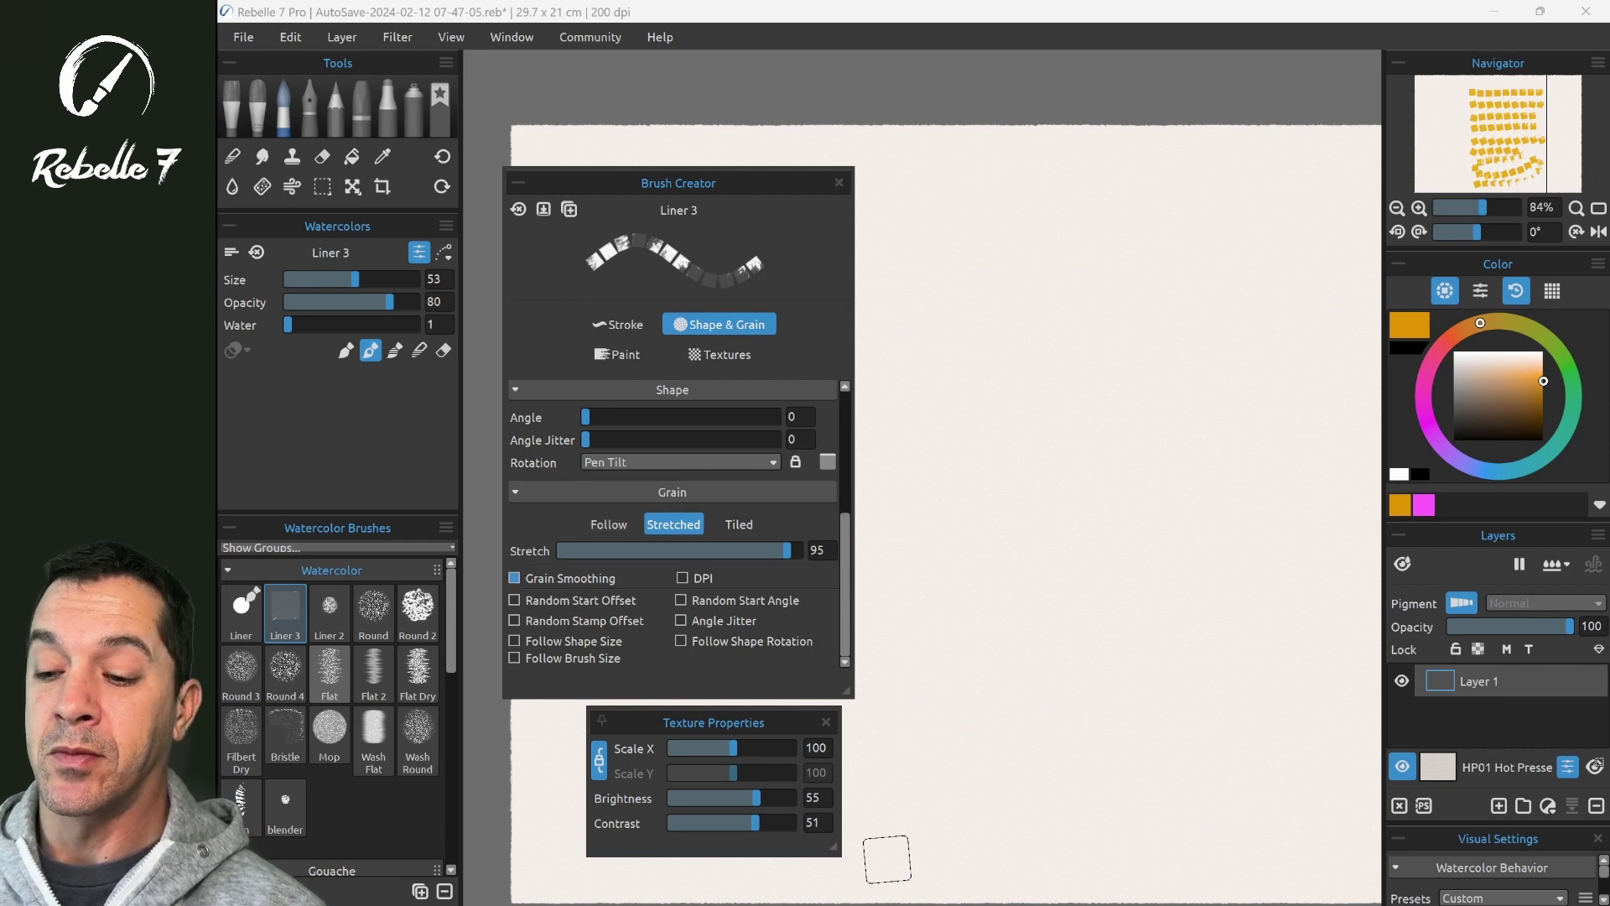
Enlarge the brush to Size 100 and stamp three large squares side by side near the canvas's upper edge.
{"action": "key", "text": "ctrl"}
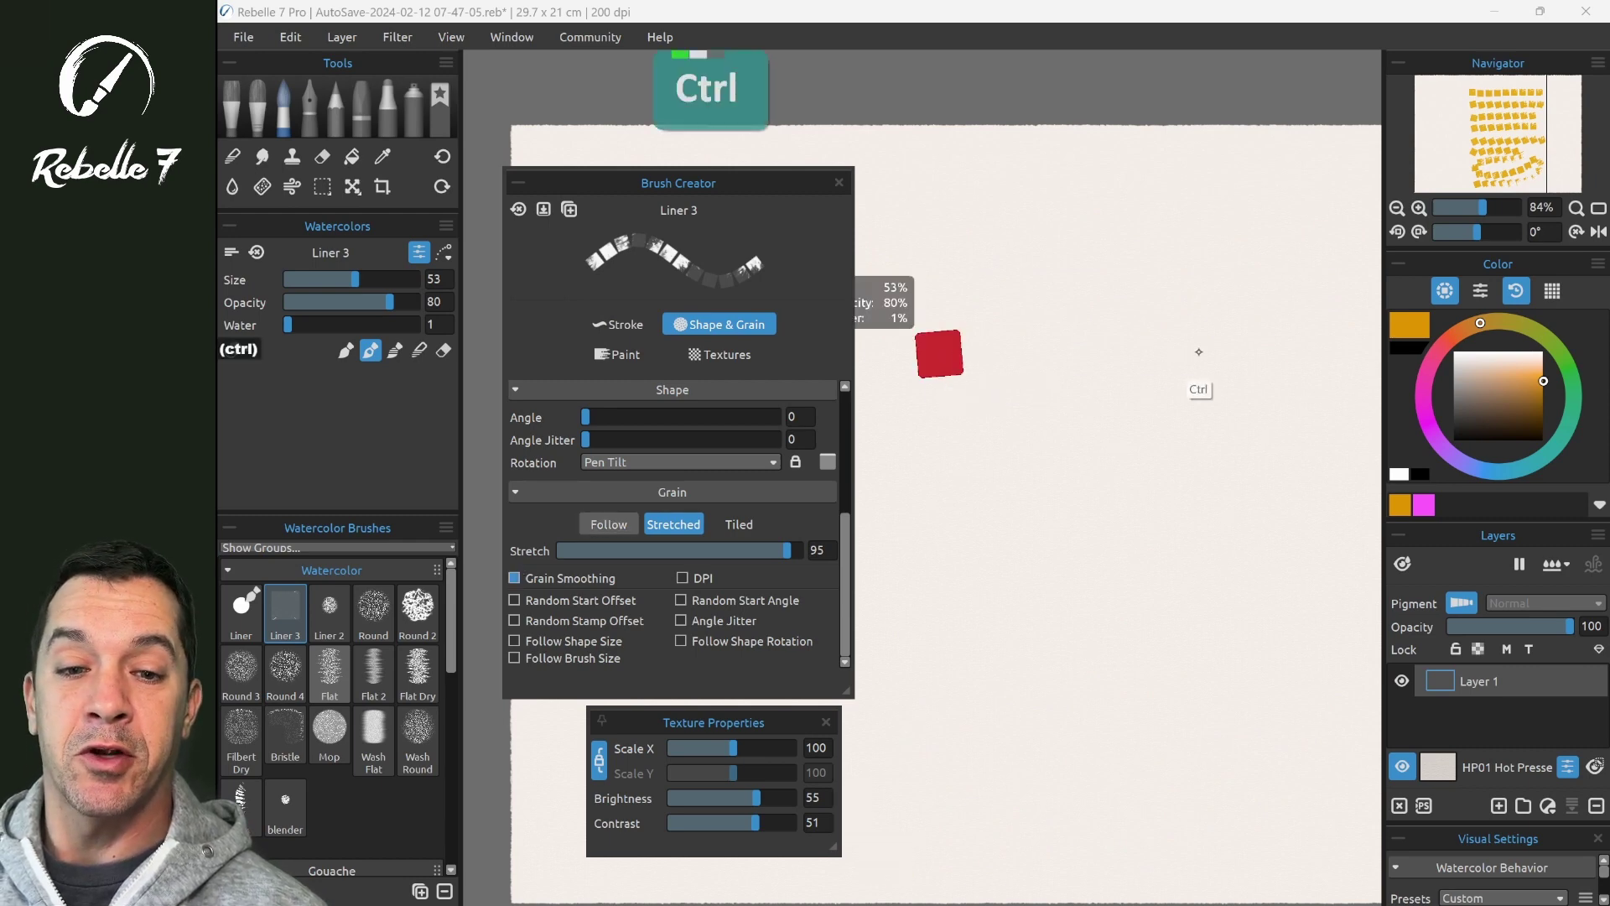
{"action": "key", "text": "ctrl"}
{"action": "left_click_drag", "start_coordinate": [927, 395], "coordinate": [1114, 386]}
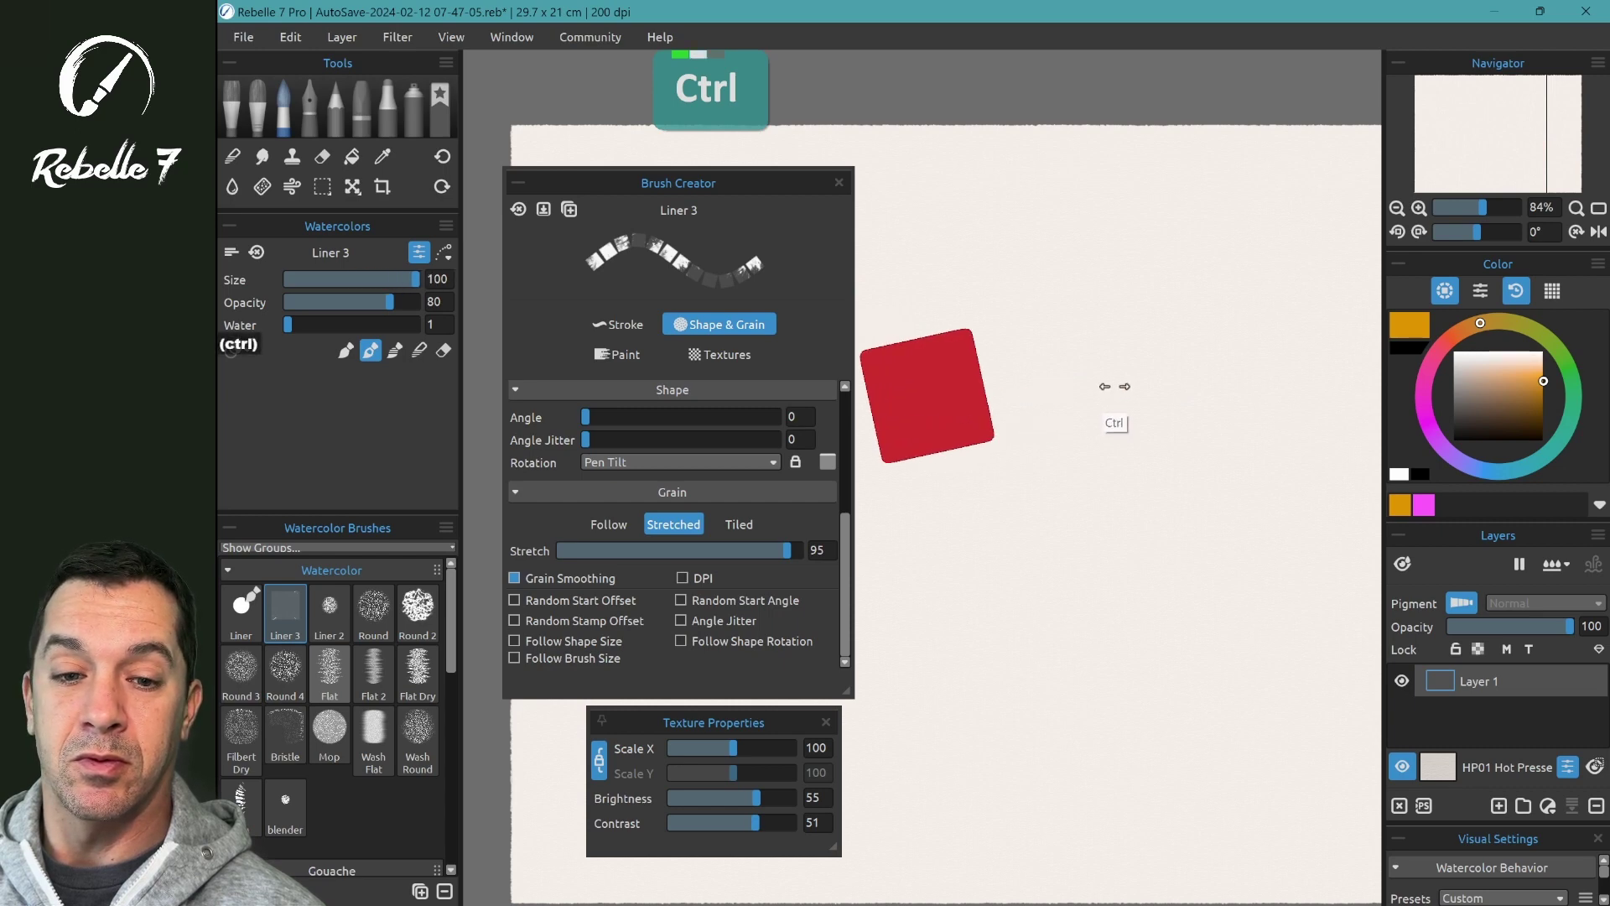
{"action": "left_click_drag", "start_coordinate": [920, 313], "coordinate": [1046, 317]}
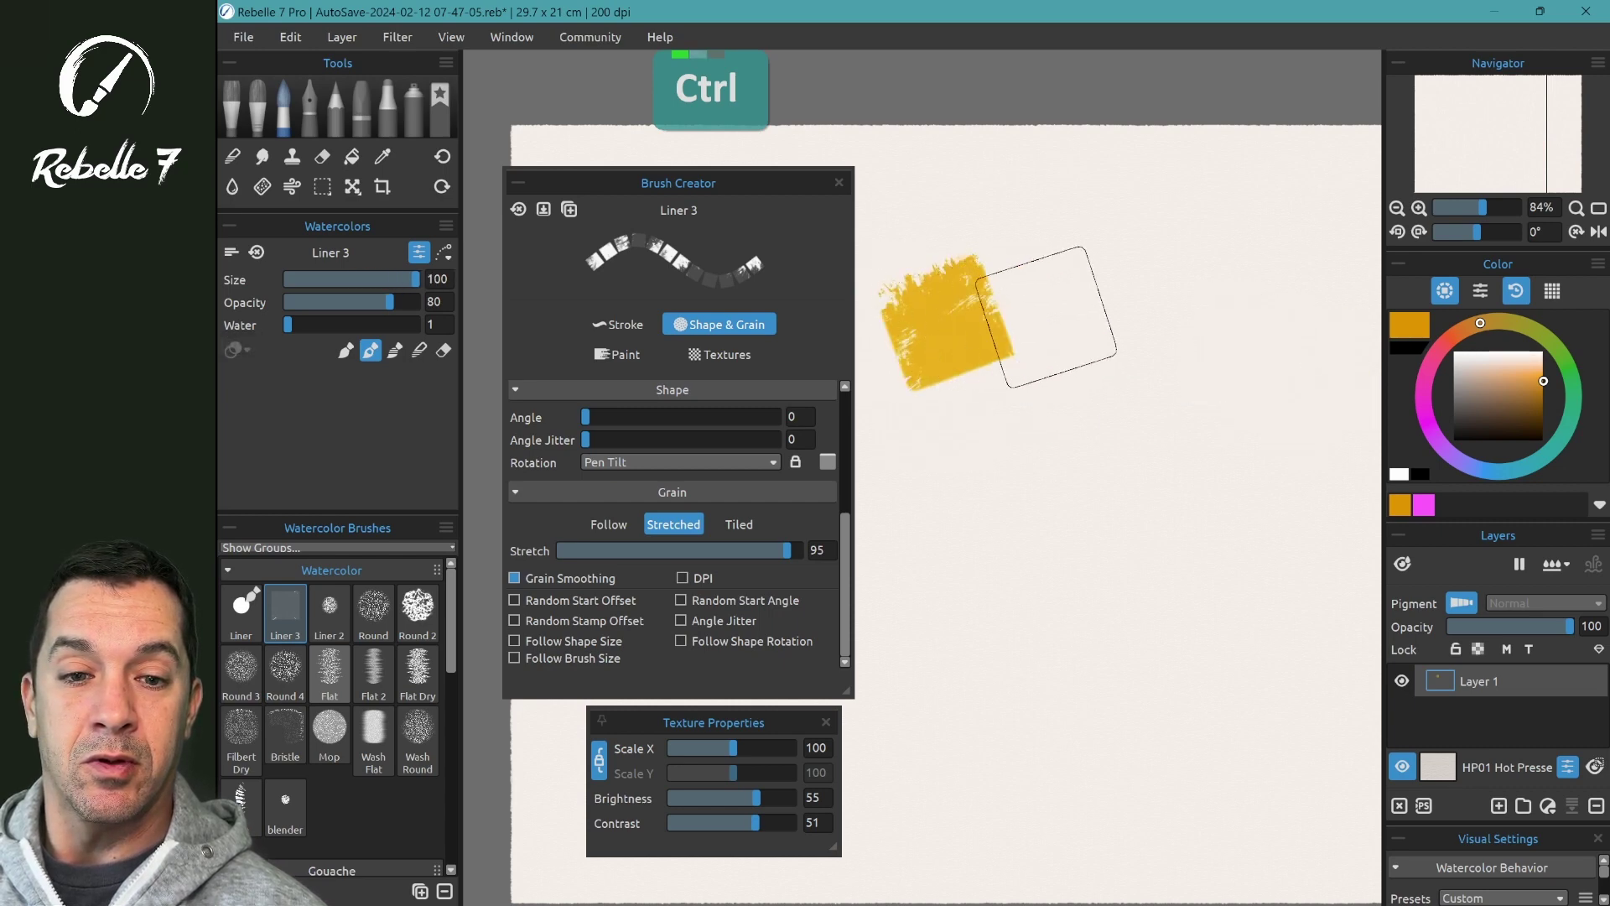
{"action": "left_click", "coordinate": [1087, 310]}
{"action": "left_click", "coordinate": [1225, 302]}
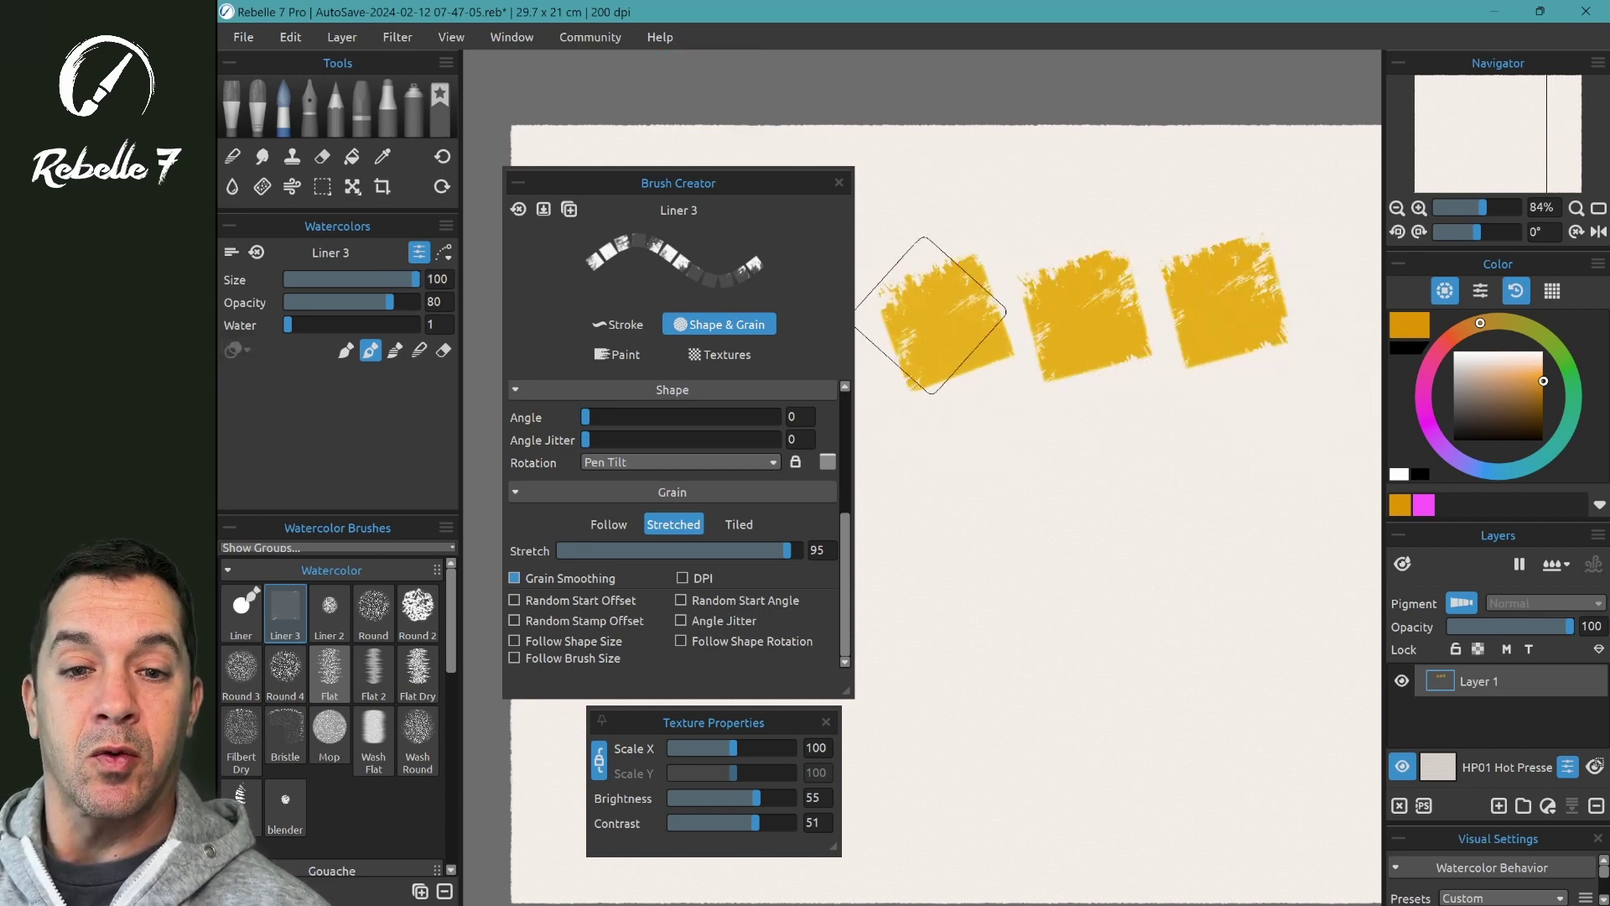
Turn off Grain Smoothing and stamp two large squares below the first row for comparison.
{"action": "scroll", "coordinate": [1006, 181], "scroll_direction": "up", "scroll_amount": 5}
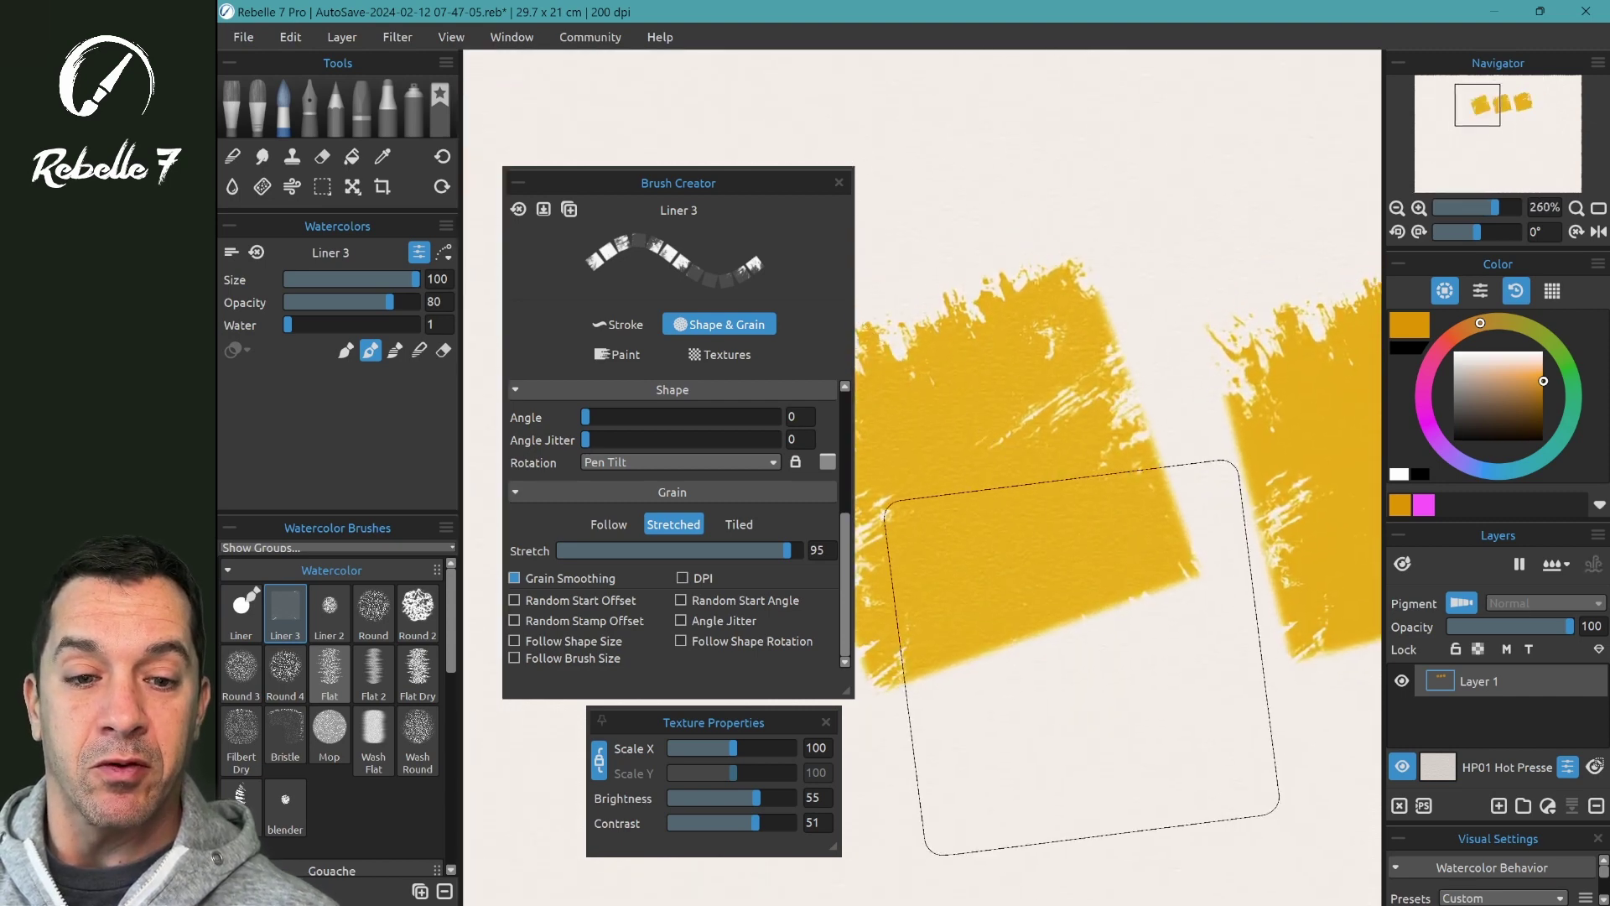
{"action": "scroll", "coordinate": [1082, 657], "scroll_direction": "down", "scroll_amount": 3}
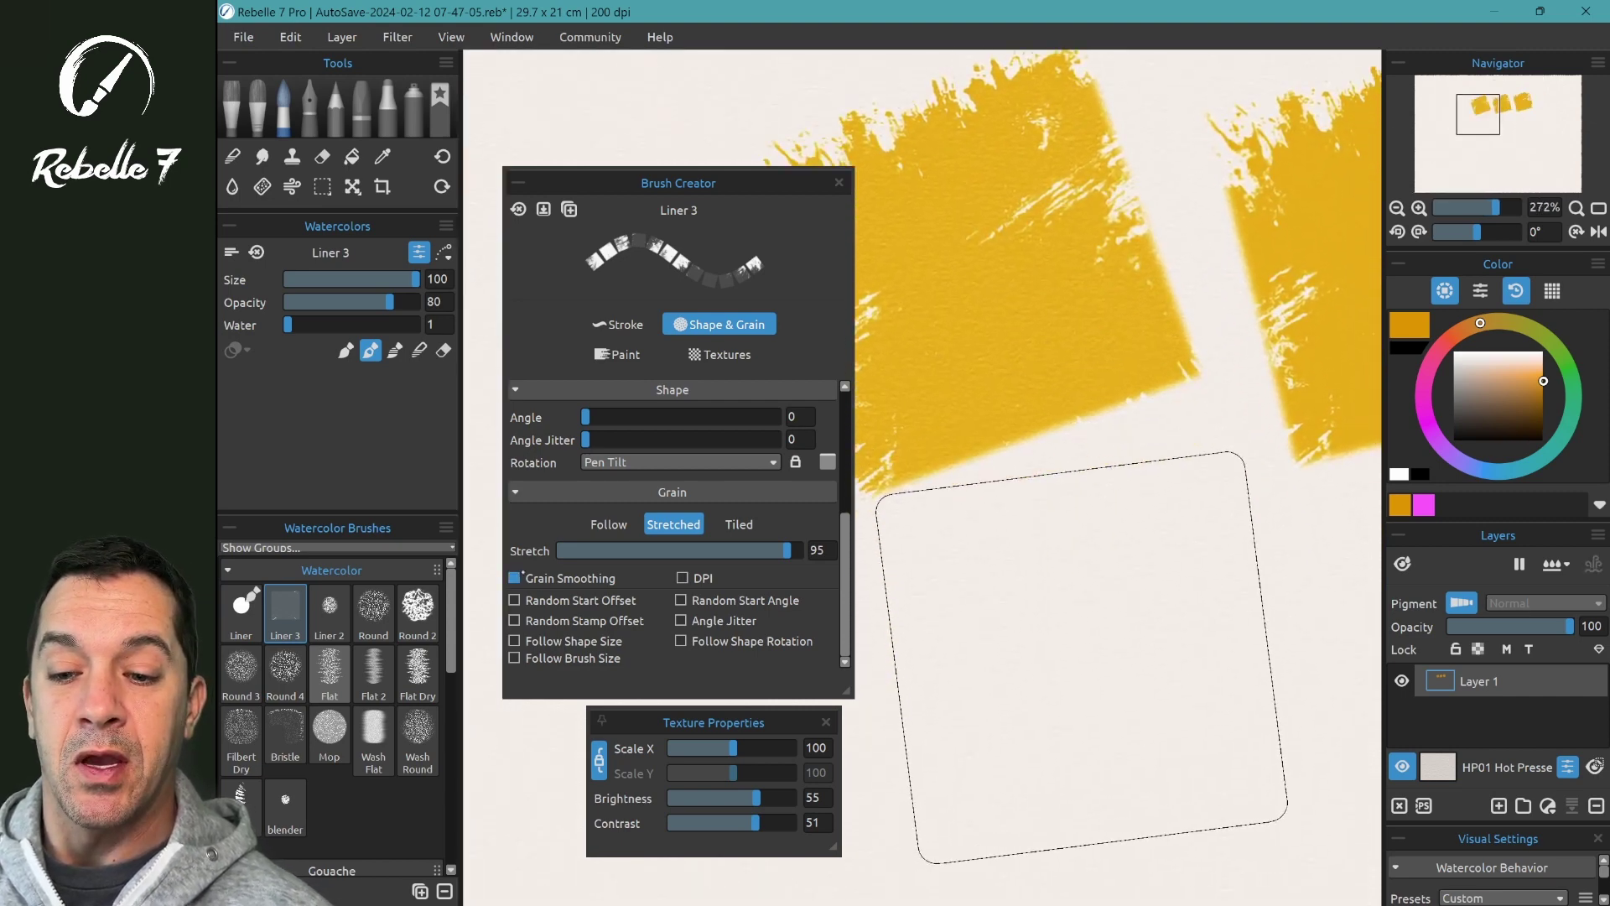
{"action": "left_click", "coordinate": [931, 713]}
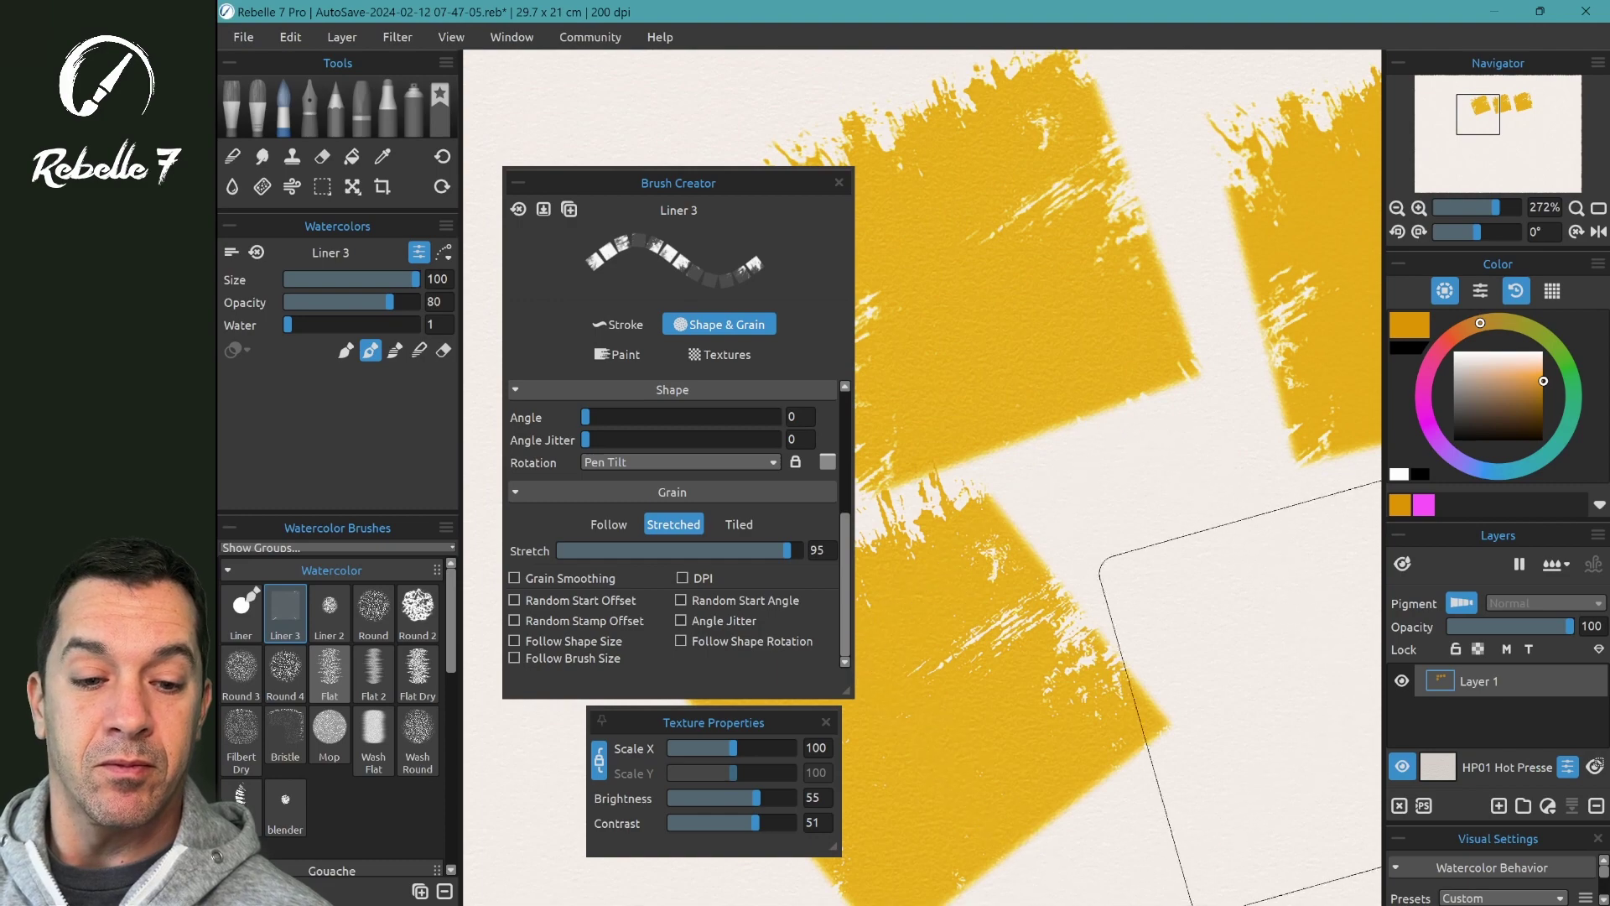
{"action": "left_click", "coordinate": [1346, 697]}
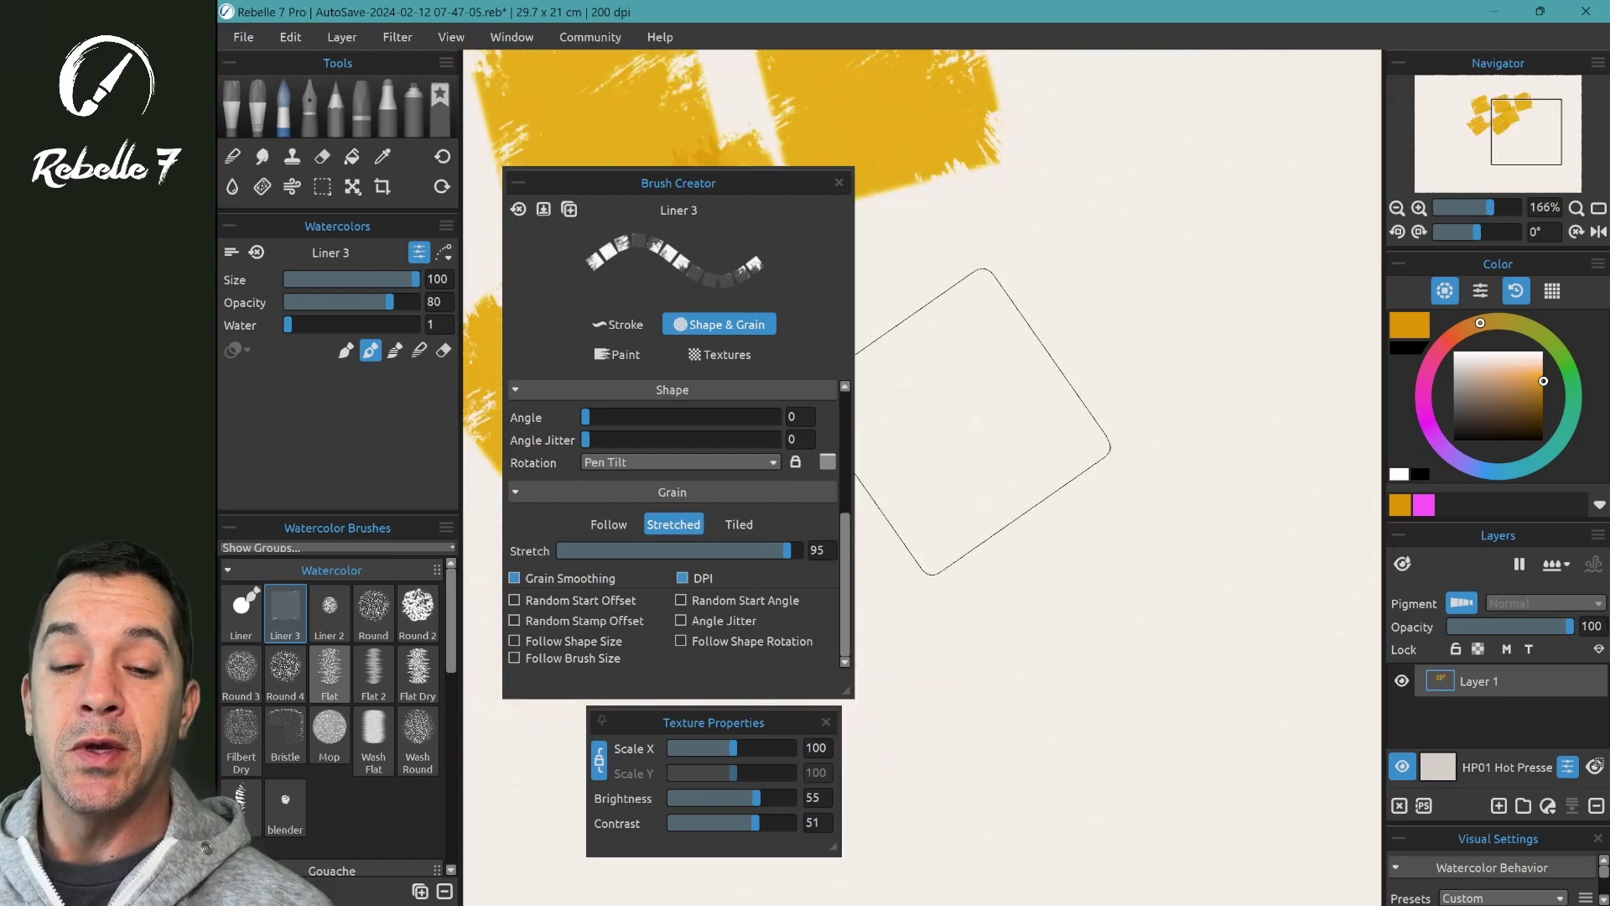
With Grain Smoothing and DPI enabled, stamp four large squares on the empty canvas beside the earlier ones.
{"action": "left_click", "coordinate": [969, 415]}
{"action": "left_click", "coordinate": [1254, 375]}
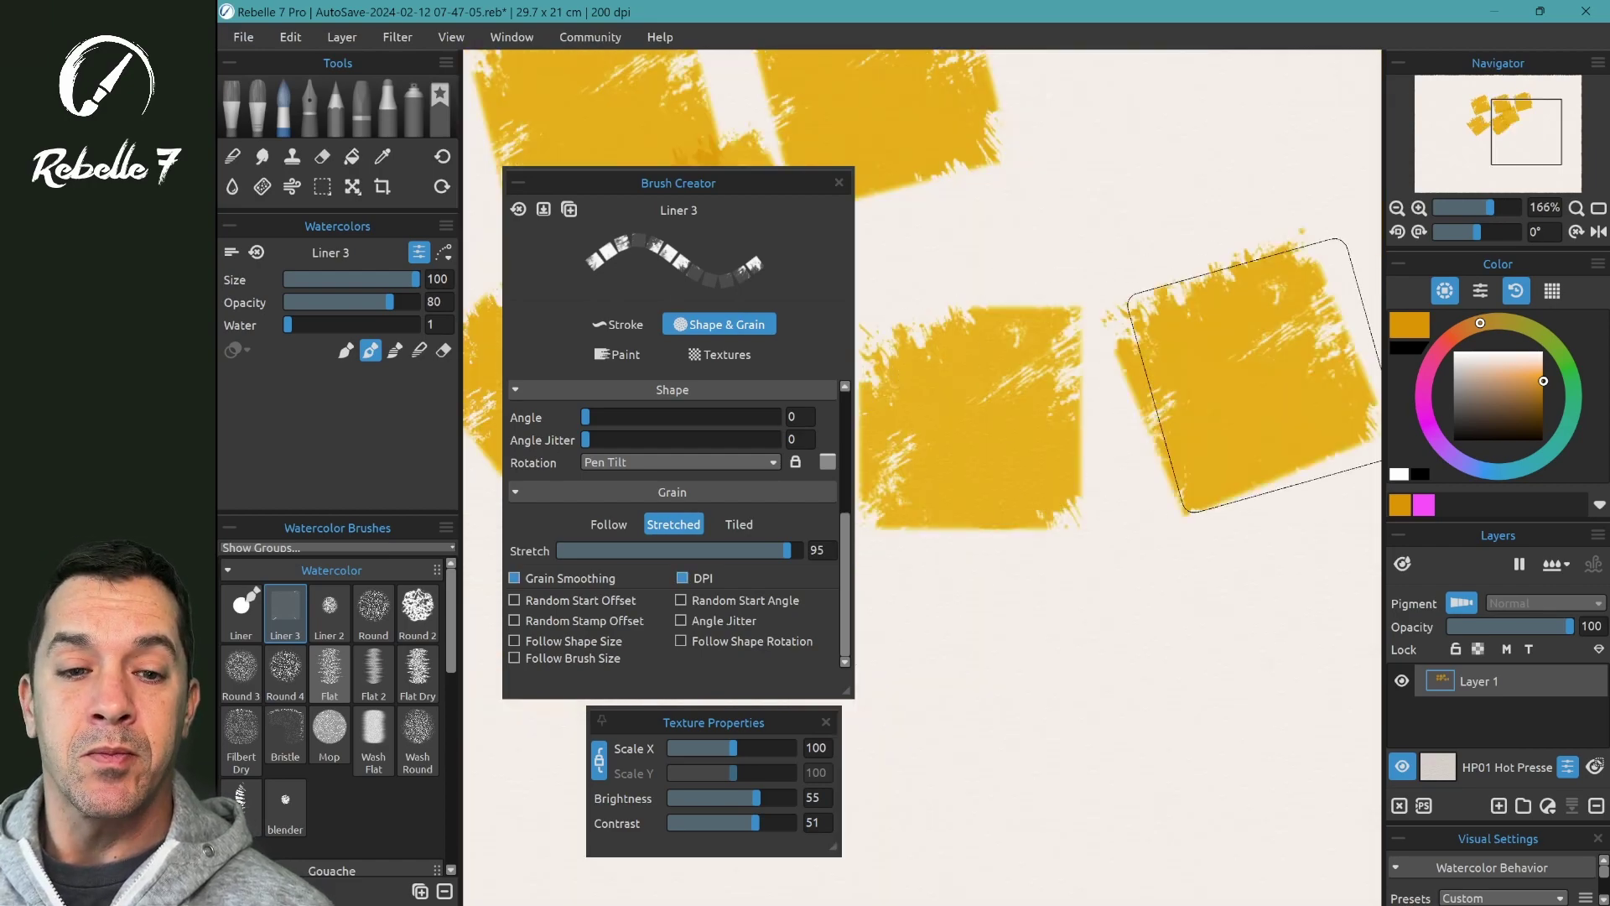
{"action": "left_click", "coordinate": [1284, 612]}
{"action": "left_click", "coordinate": [1063, 675]}
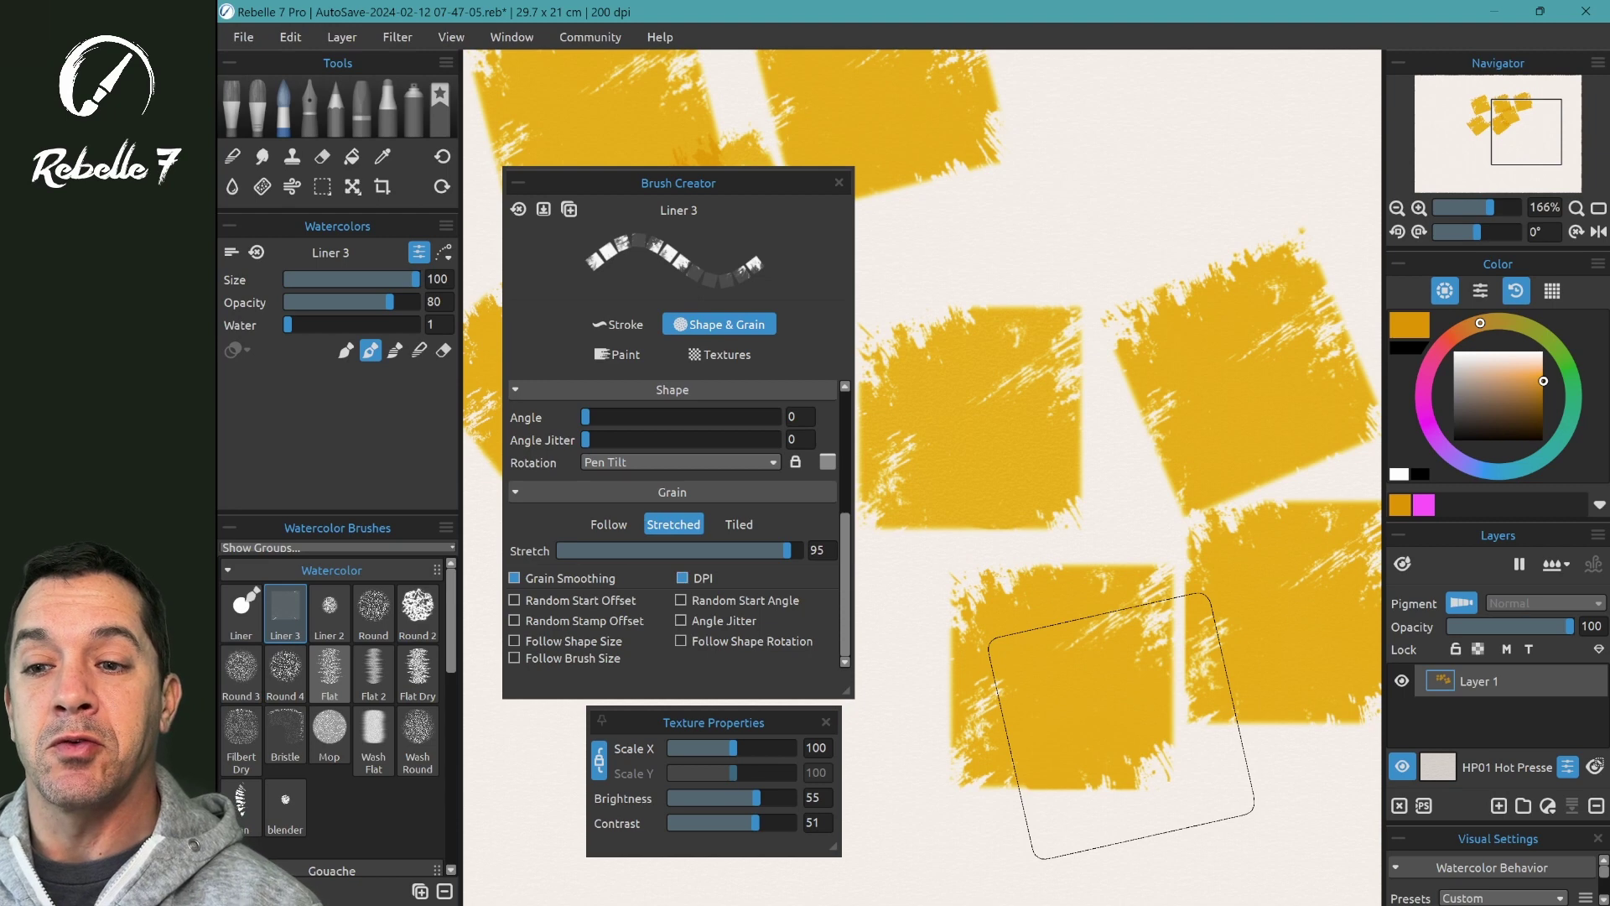
Resize the image to 400 DPI with Image Size enabled and Fractal resampling.
{"action": "left_click", "coordinate": [382, 187]}
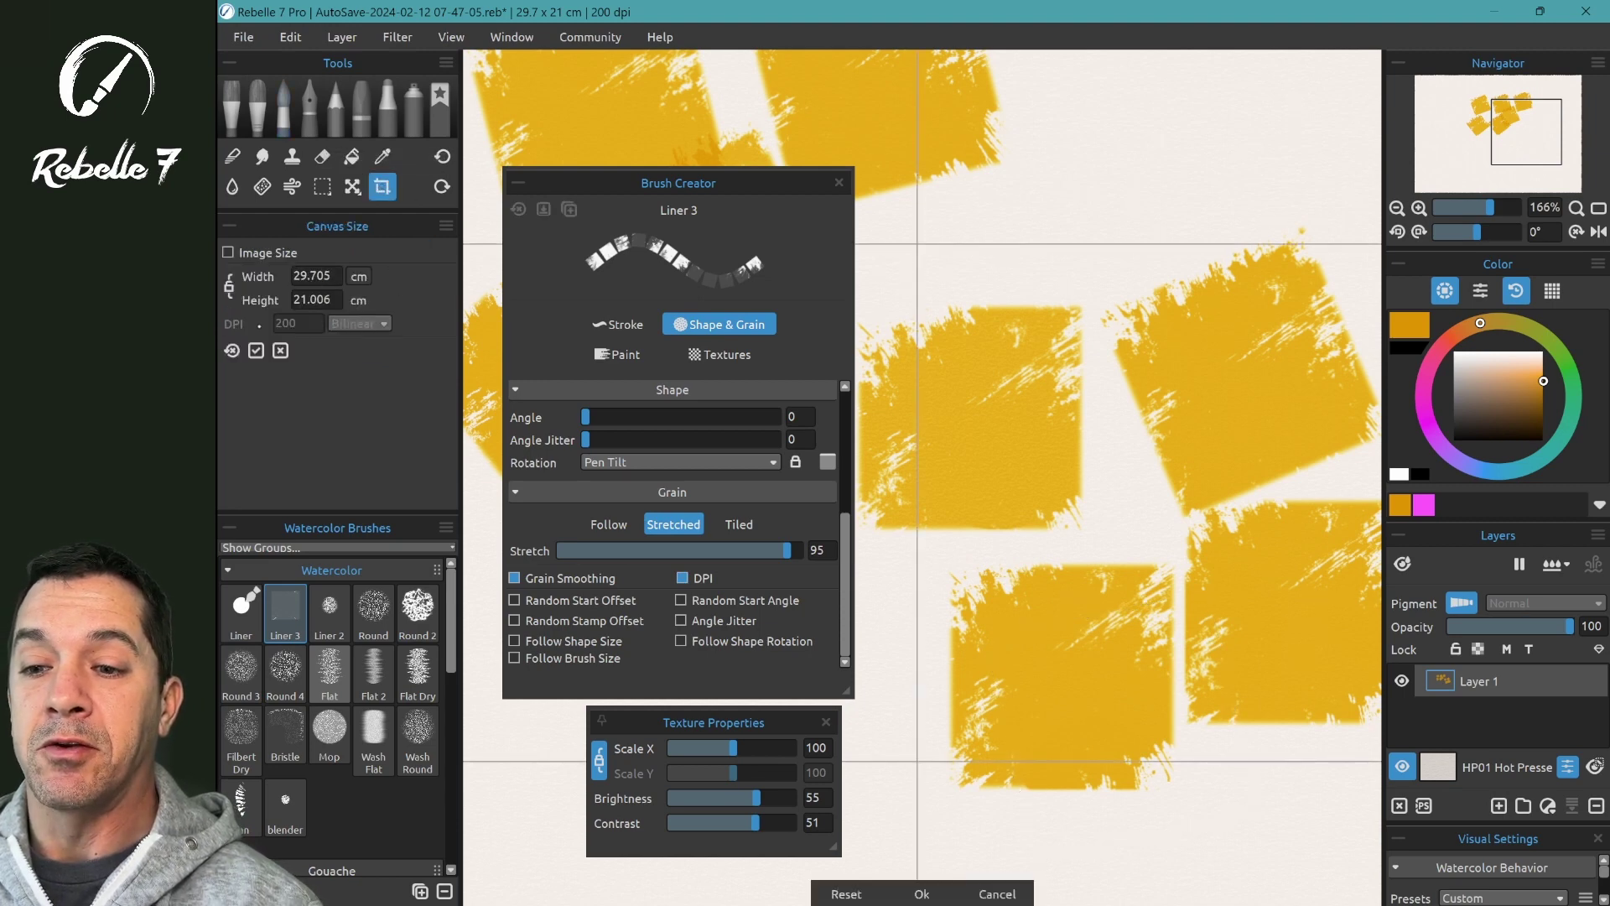
{"action": "left_click", "coordinate": [227, 252]}
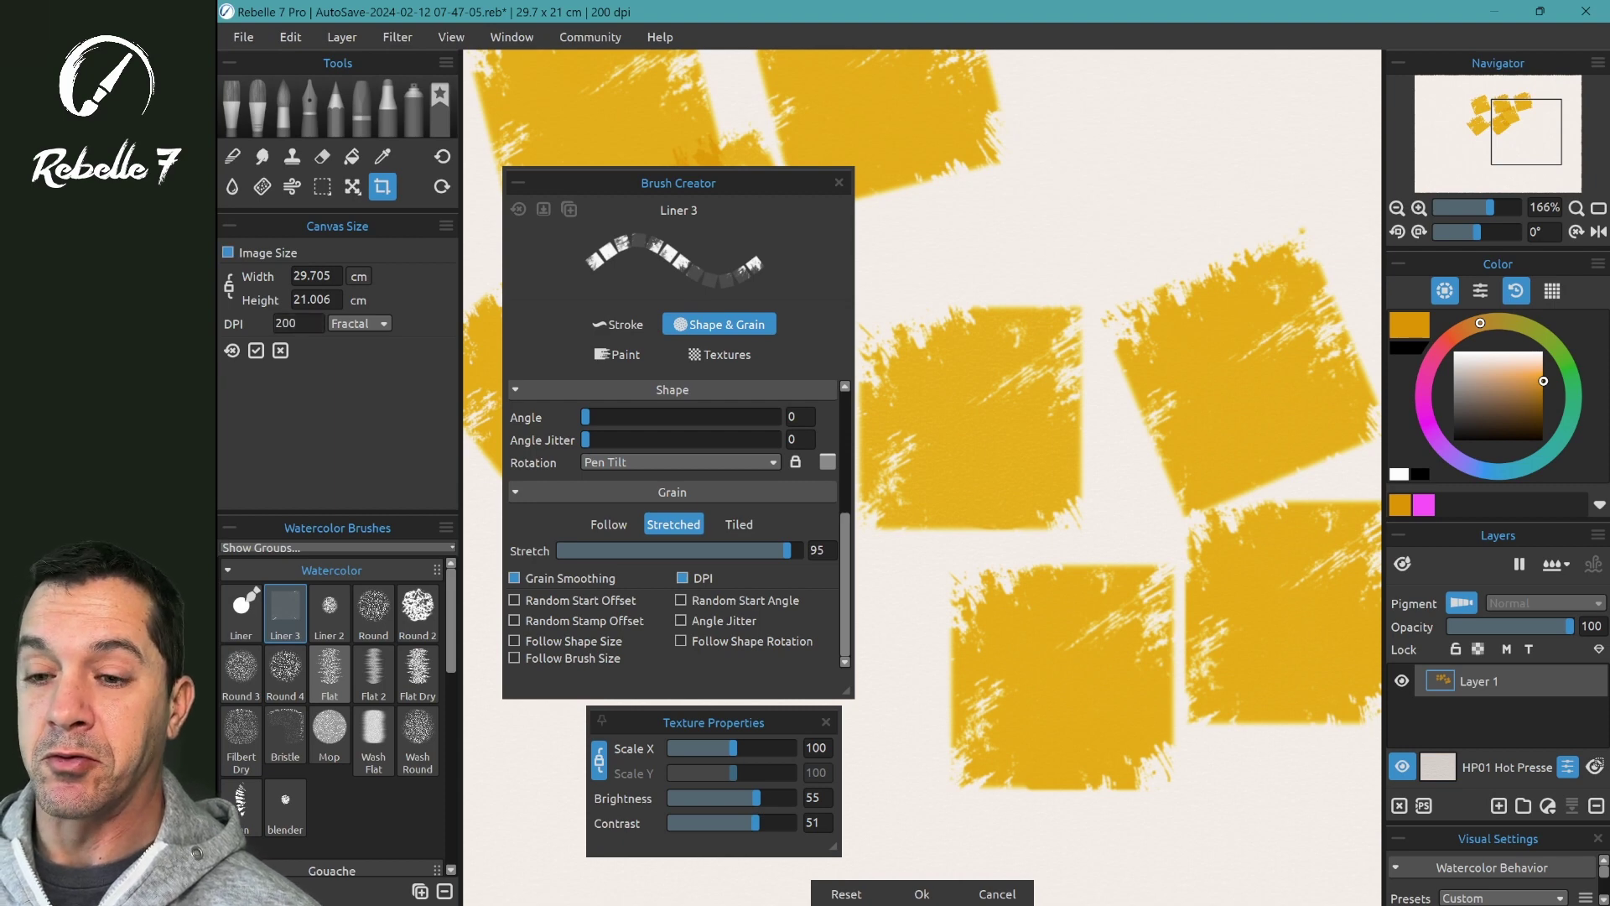
{"action": "type", "text": "400"}
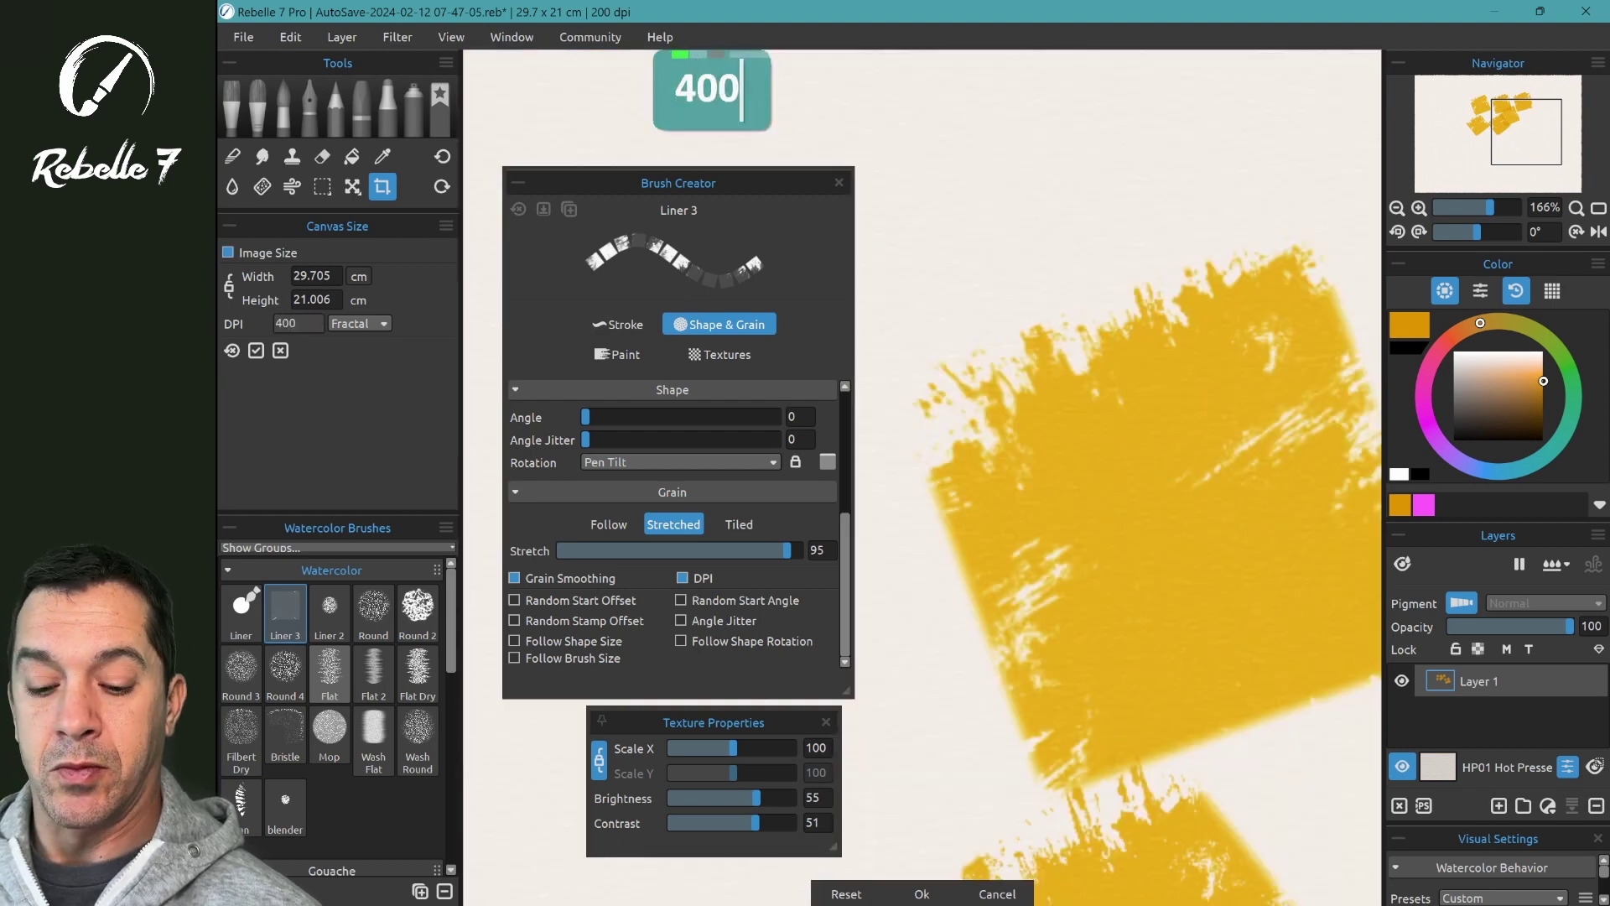
{"action": "key", "text": "Return"}
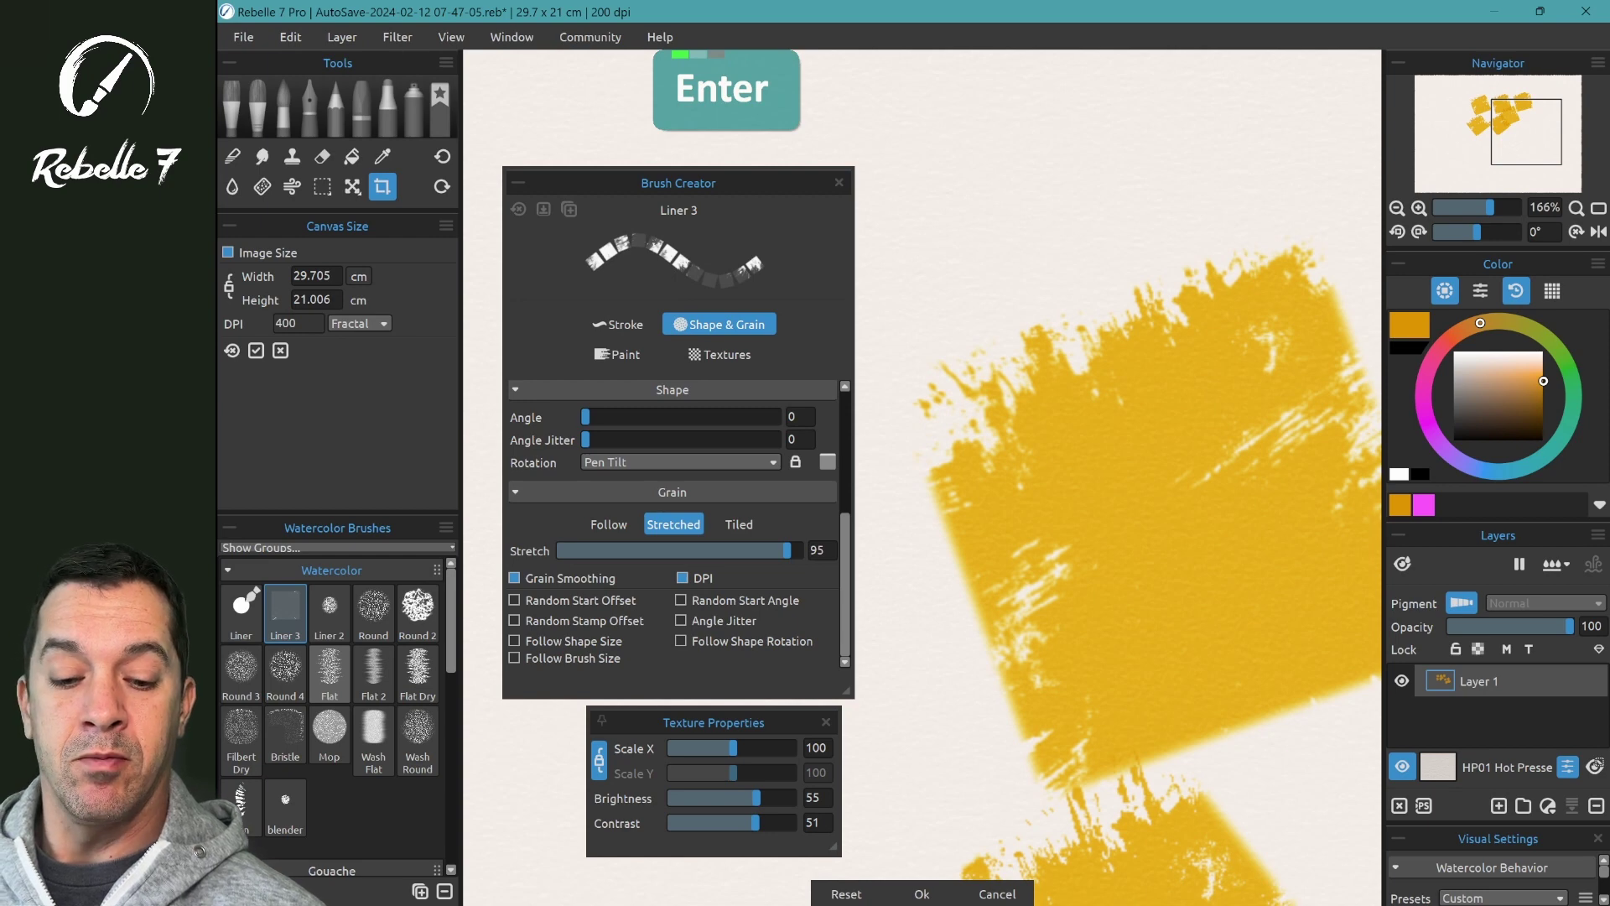
{"action": "left_click", "coordinate": [921, 894]}
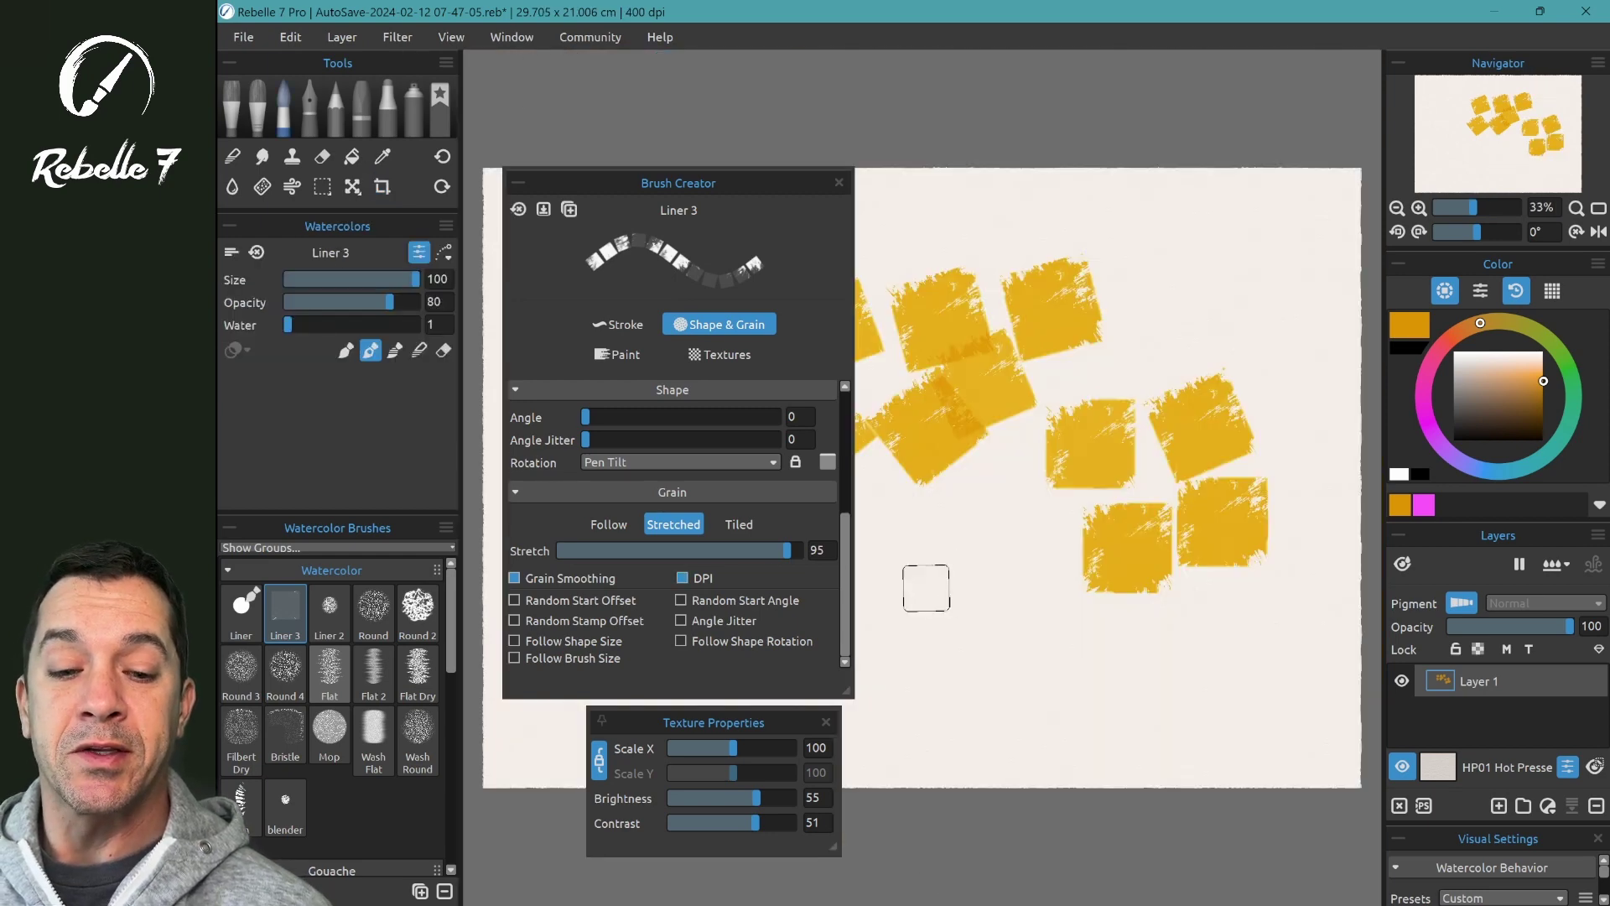
Stamp test squares below the existing ones at the 400 DPI resolution and compare their grain up close.
{"action": "mouse_move", "coordinate": [926, 587]}
{"action": "left_mouse_down"}
{"action": "mouse_move", "coordinate": [973, 574]}
{"action": "mouse_move", "coordinate": [998, 625]}
{"action": "mouse_move", "coordinate": [985, 684]}
{"action": "mouse_move", "coordinate": [1145, 658]}
{"action": "mouse_move", "coordinate": [1124, 659]}
{"action": "left_mouse_up"}
{"action": "scroll", "coordinate": [1225, 582], "scroll_direction": "up", "scroll_amount": 5}
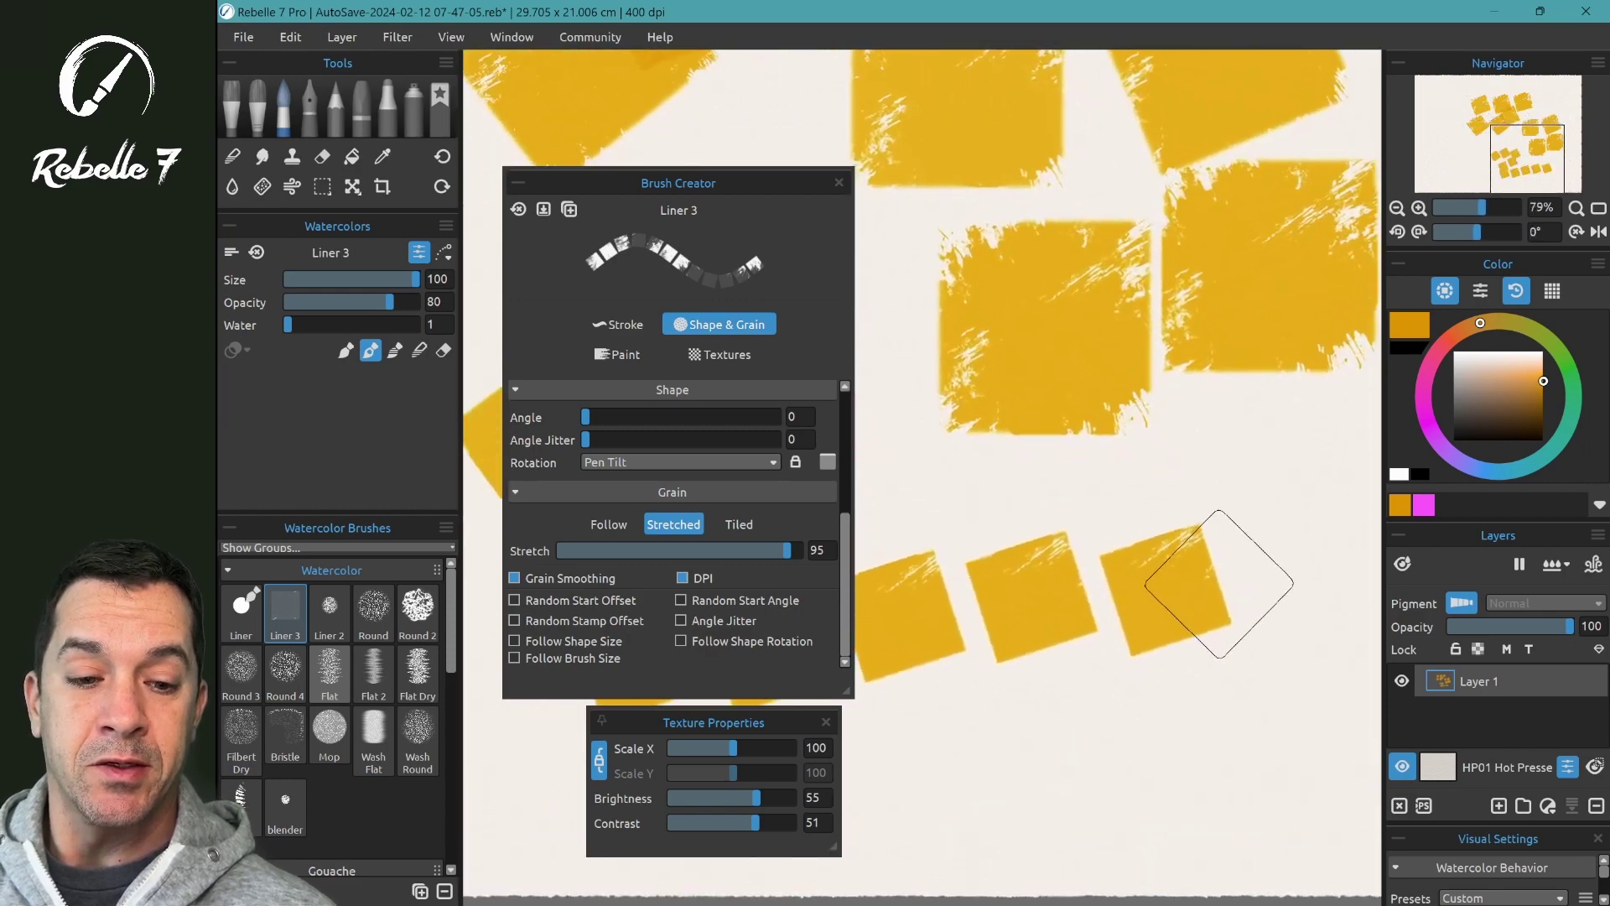
{"action": "scroll", "coordinate": [1233, 574], "scroll_direction": "down", "scroll_amount": 3}
Resize the image back to 200 DPI.
{"action": "key", "text": "c"}
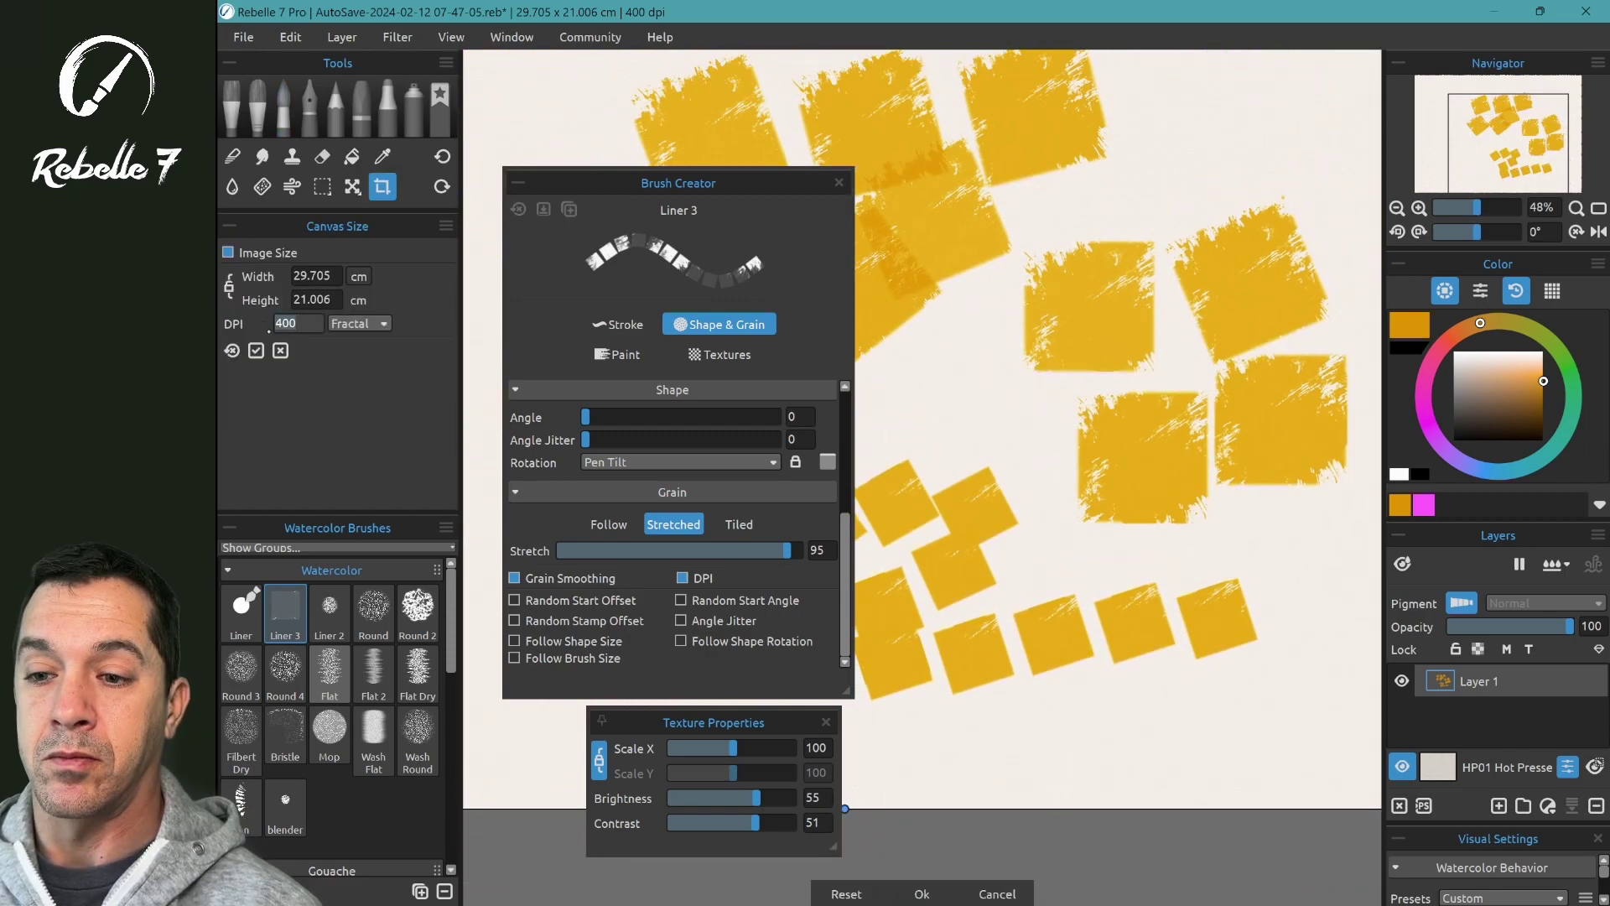
{"action": "type", "text": "200"}
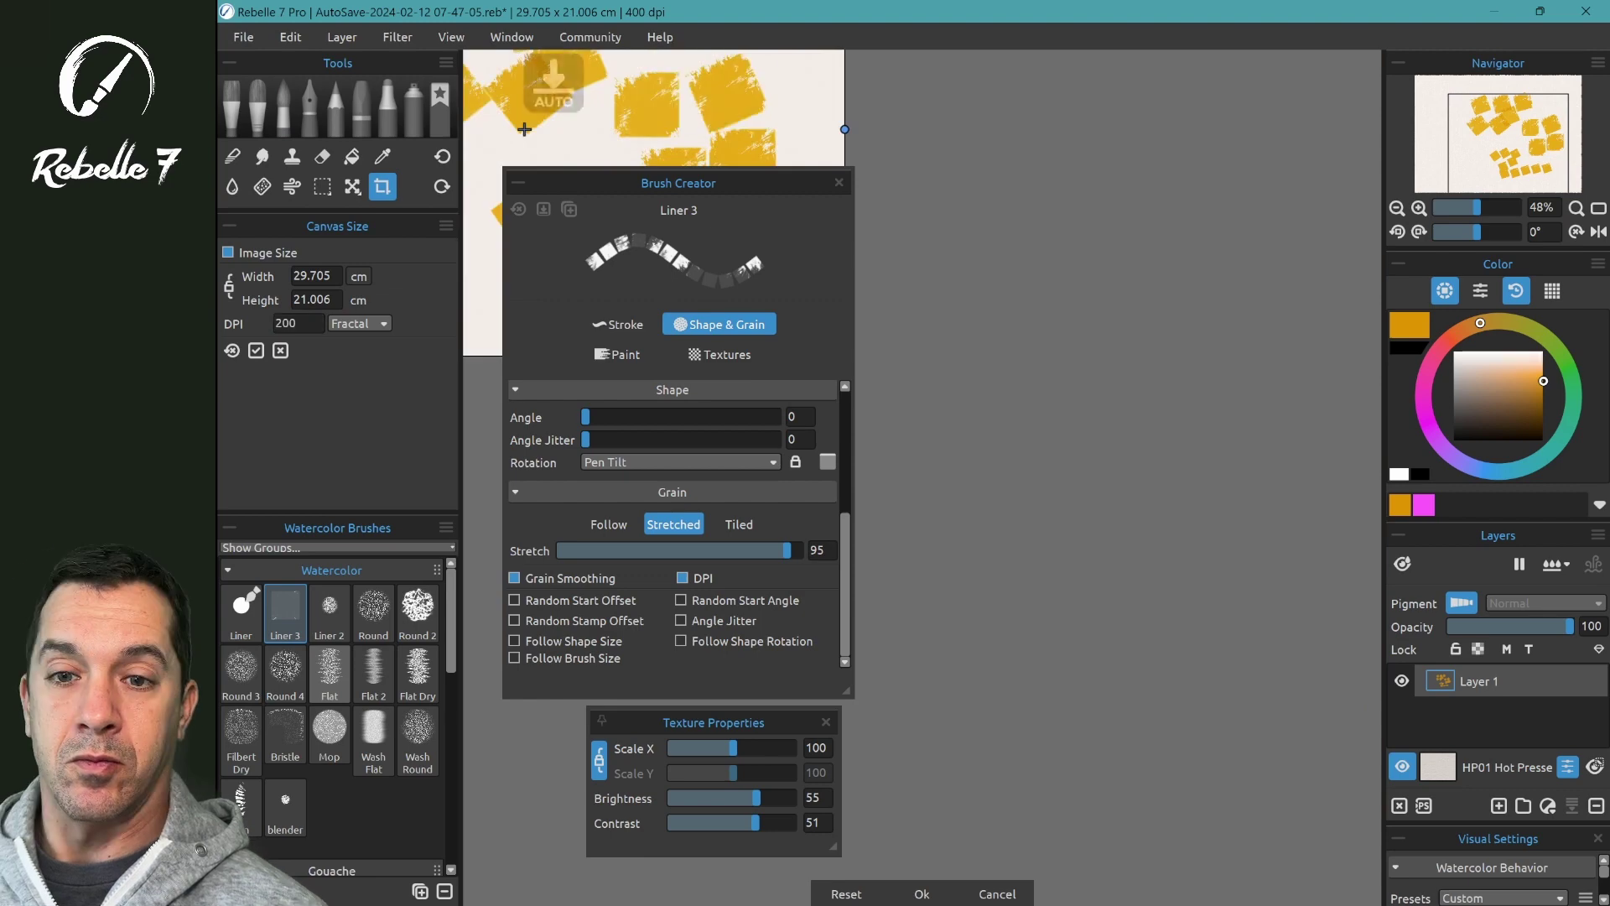
{"action": "key", "text": "Return"}
{"action": "scroll", "coordinate": [1230, 576], "scroll_direction": "up", "scroll_amount": 2}
Stamp four large squares side by side along the canvas's lower edge for comparison with the 400 DPI stamps.
{"action": "left_click", "coordinate": [926, 598]}
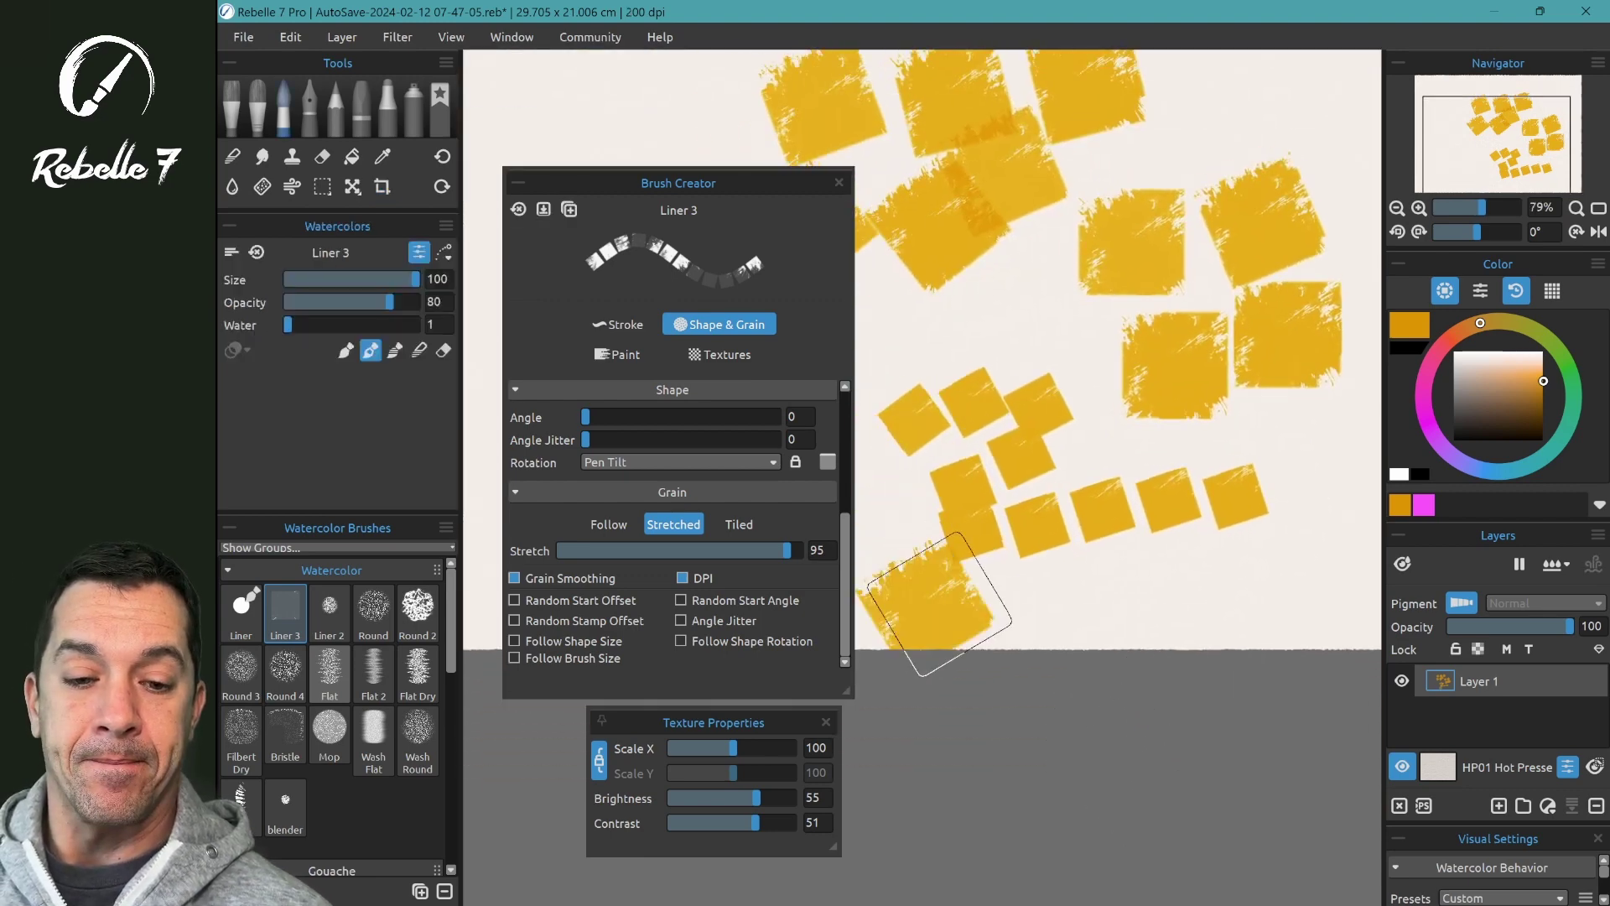
{"action": "left_click", "coordinate": [1058, 599]}
{"action": "left_click", "coordinate": [1191, 594]}
{"action": "left_click", "coordinate": [1318, 581]}
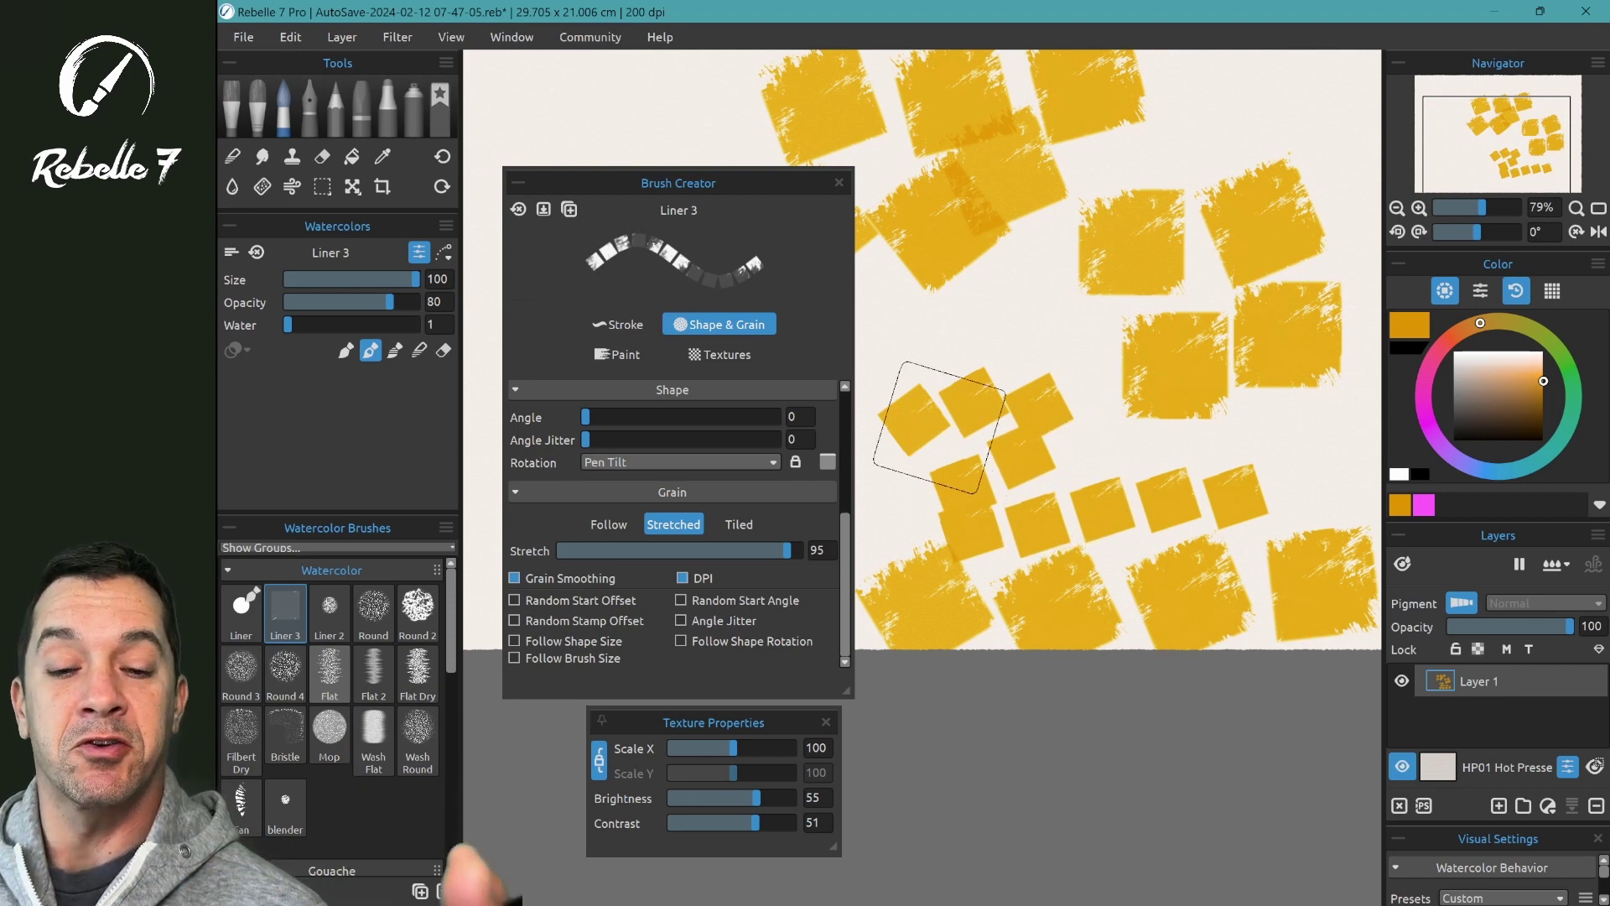
Compare the grain of the test squares stamped at 200 and 400 DPI and review Liner 3's Shape & Grain settings.
{"action": "scroll", "coordinate": [1281, 284], "scroll_direction": "down", "scroll_amount": 1}
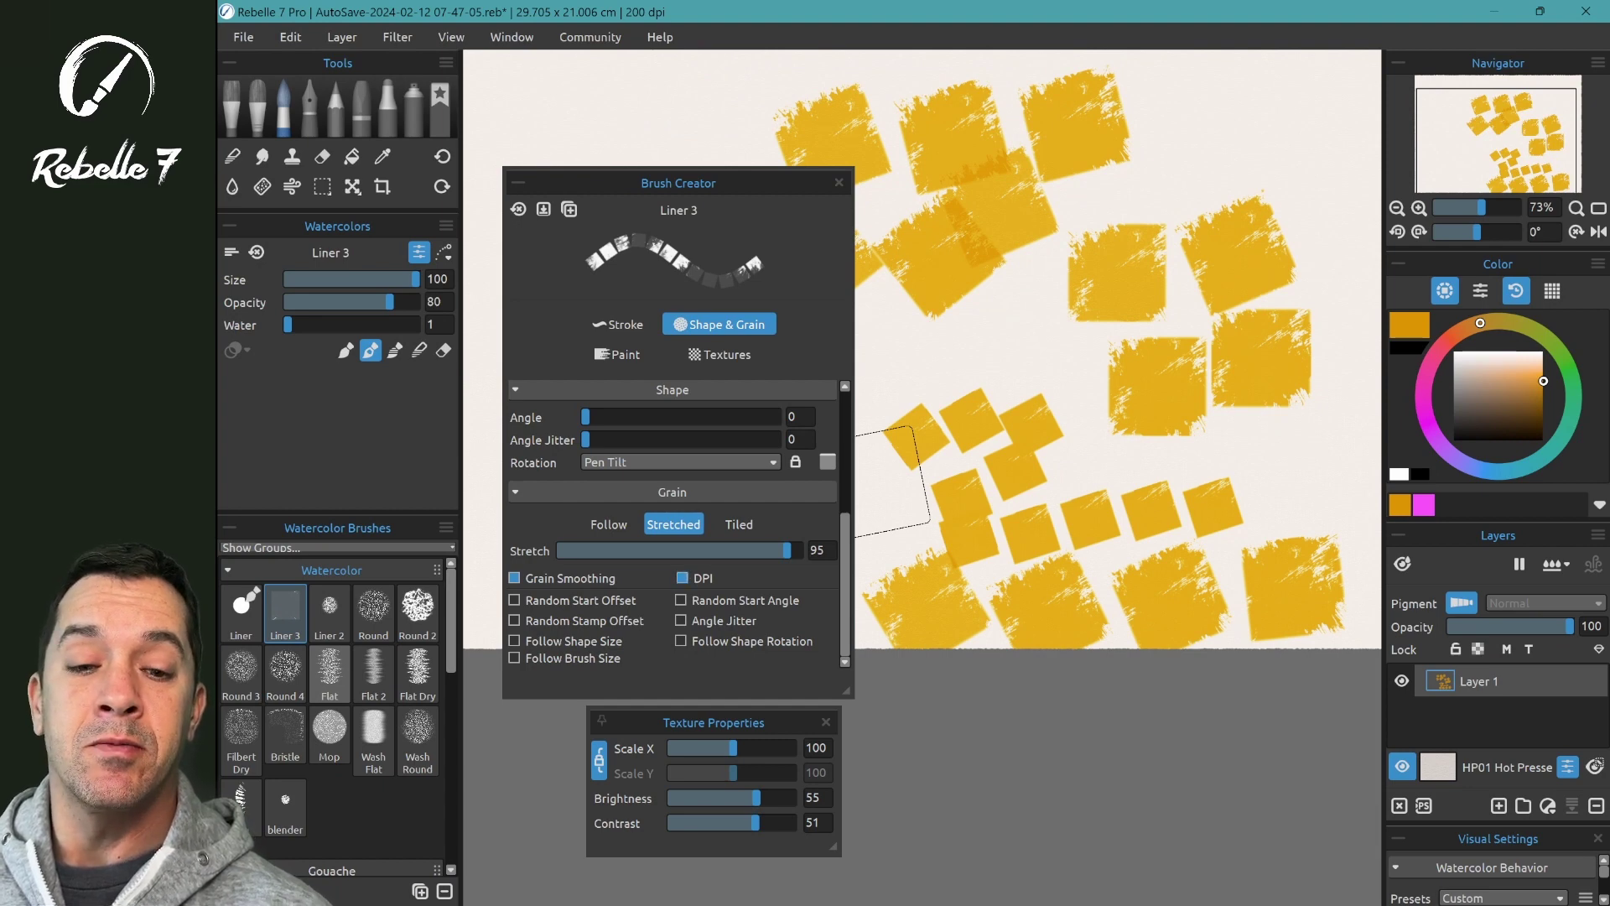
{"action": "scroll", "coordinate": [1269, 179], "scroll_direction": "down", "scroll_amount": 3}
{"action": "scroll", "coordinate": [1022, 645], "scroll_direction": "up", "scroll_amount": 2}
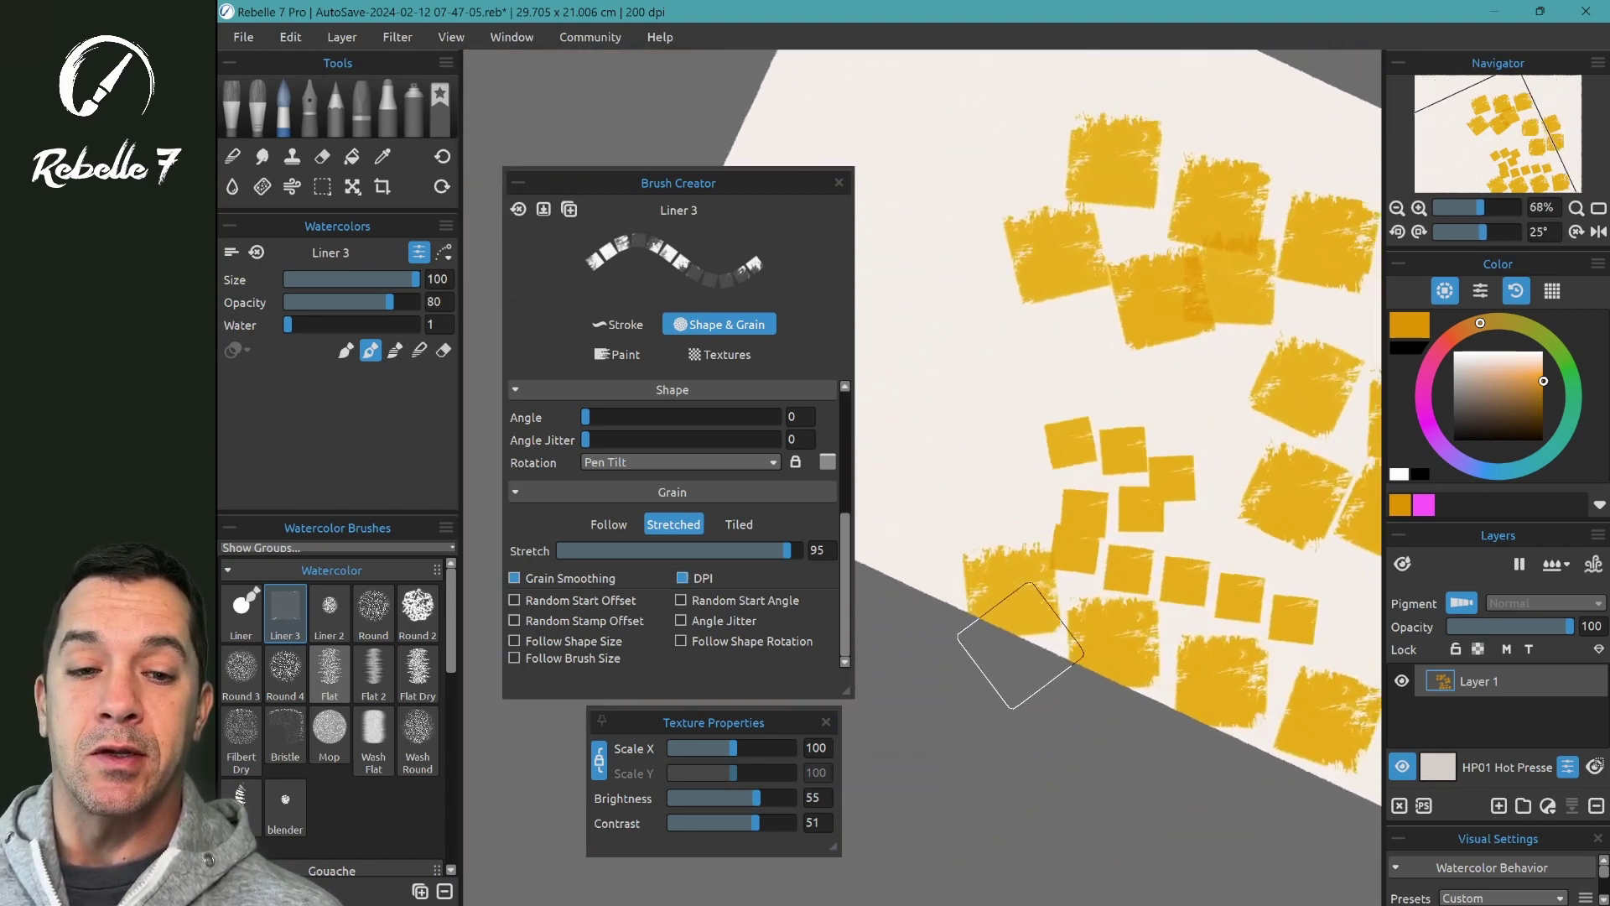
{"action": "scroll", "coordinate": [1022, 645], "scroll_direction": "up", "scroll_amount": 2}
{"action": "scroll", "coordinate": [1125, 216], "scroll_direction": "up", "scroll_amount": 2}
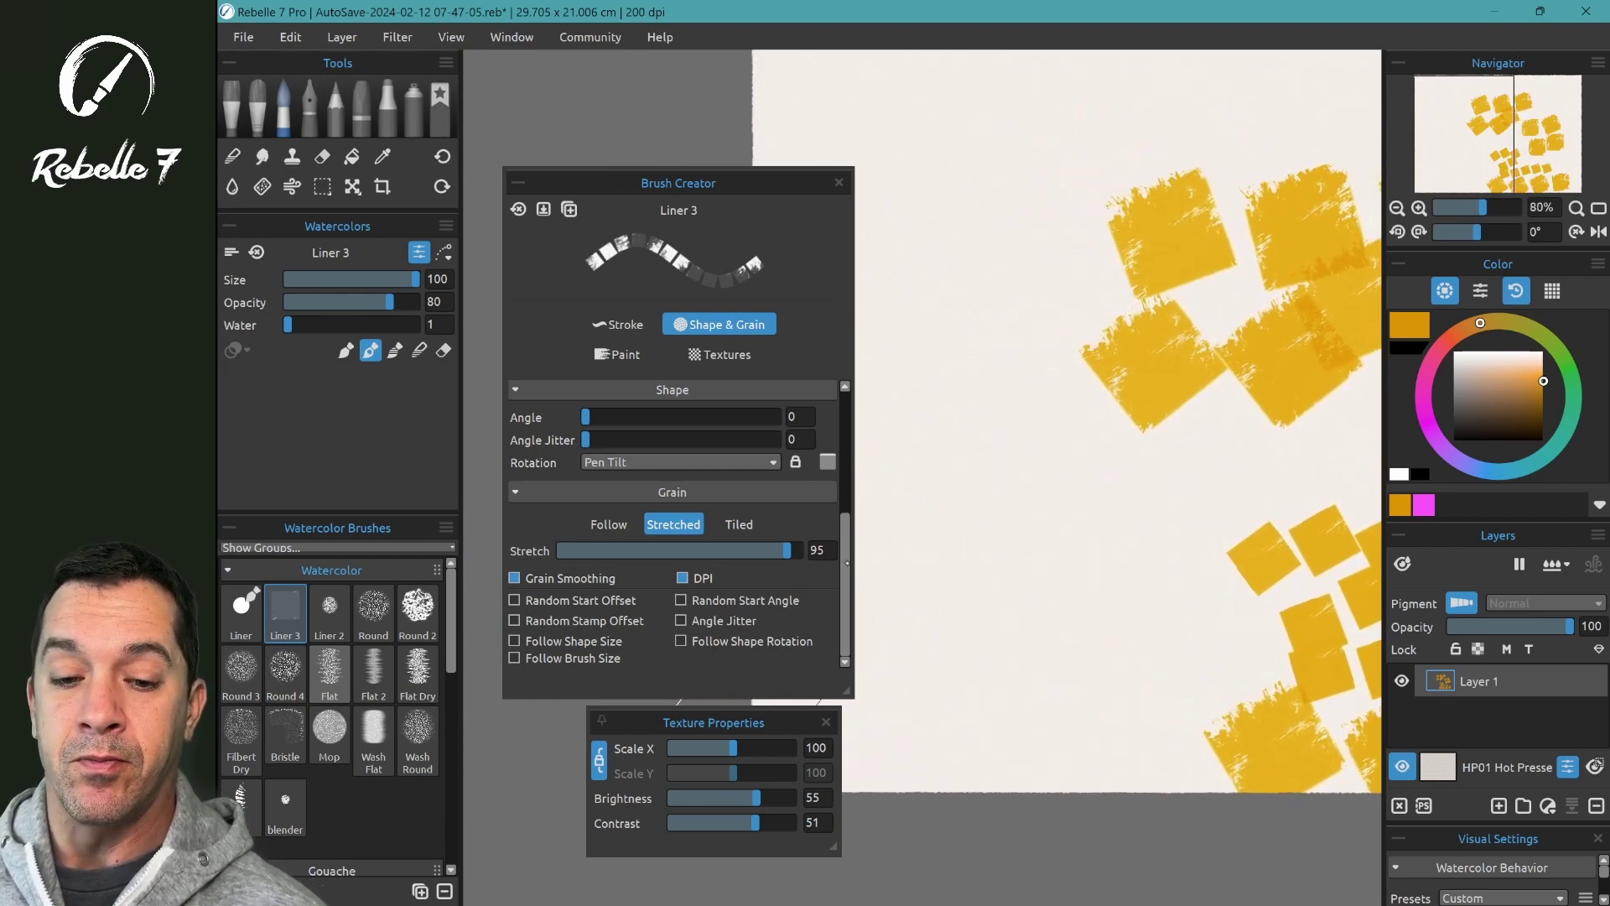
{"action": "scroll", "coordinate": [675, 525], "scroll_direction": "up", "scroll_amount": 5}
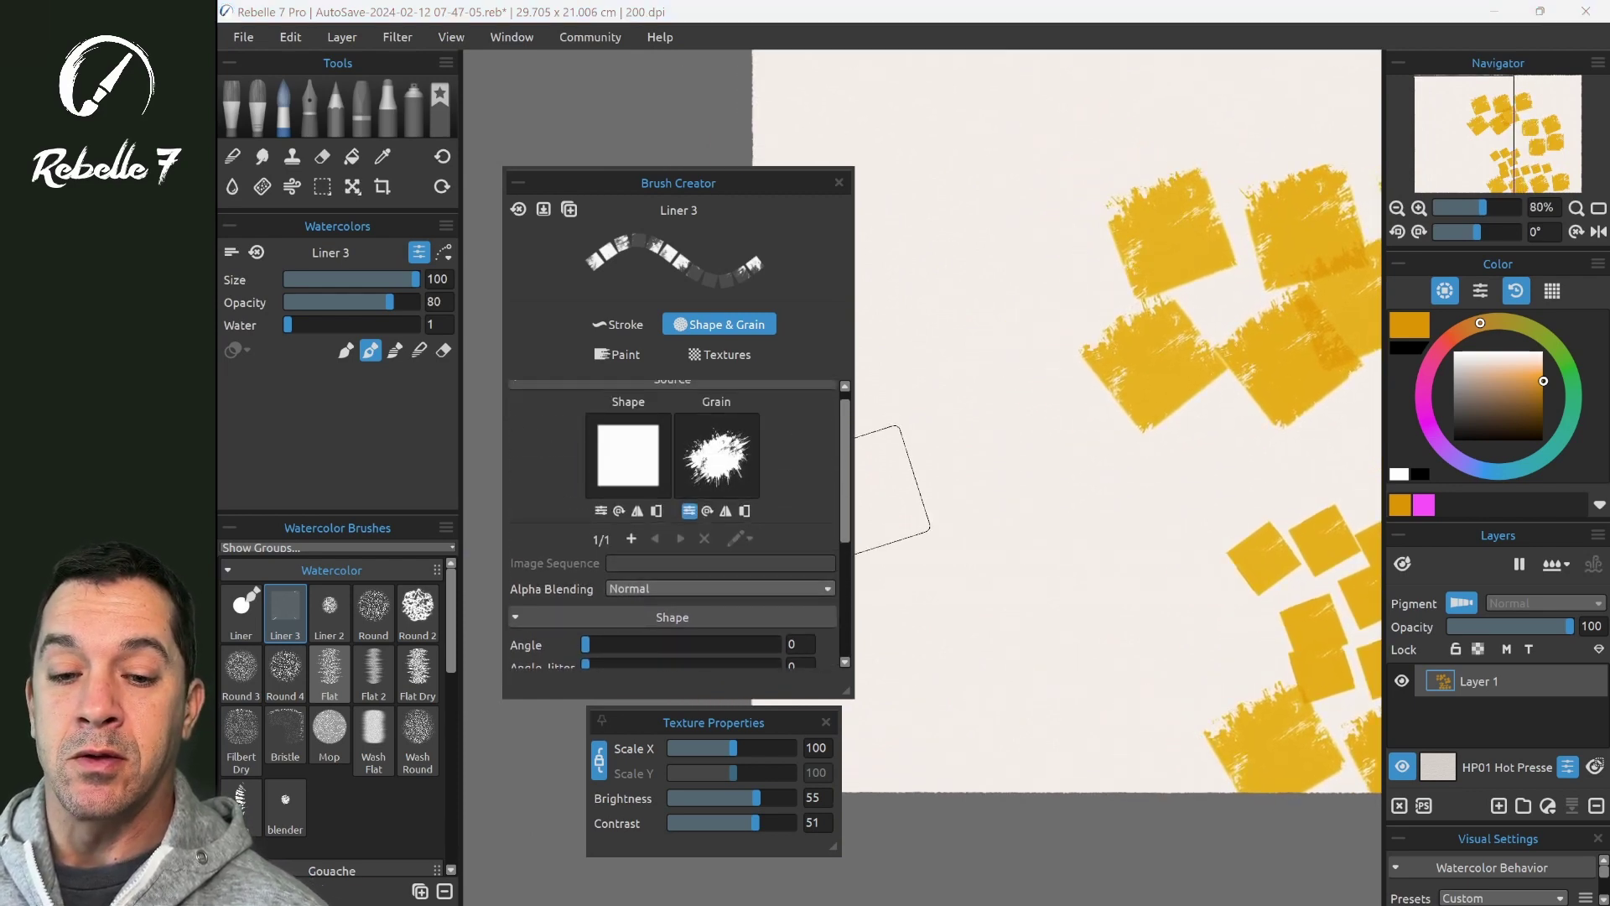
{"action": "scroll", "coordinate": [675, 524], "scroll_direction": "down", "scroll_amount": 3}
{"action": "key", "text": "c"}
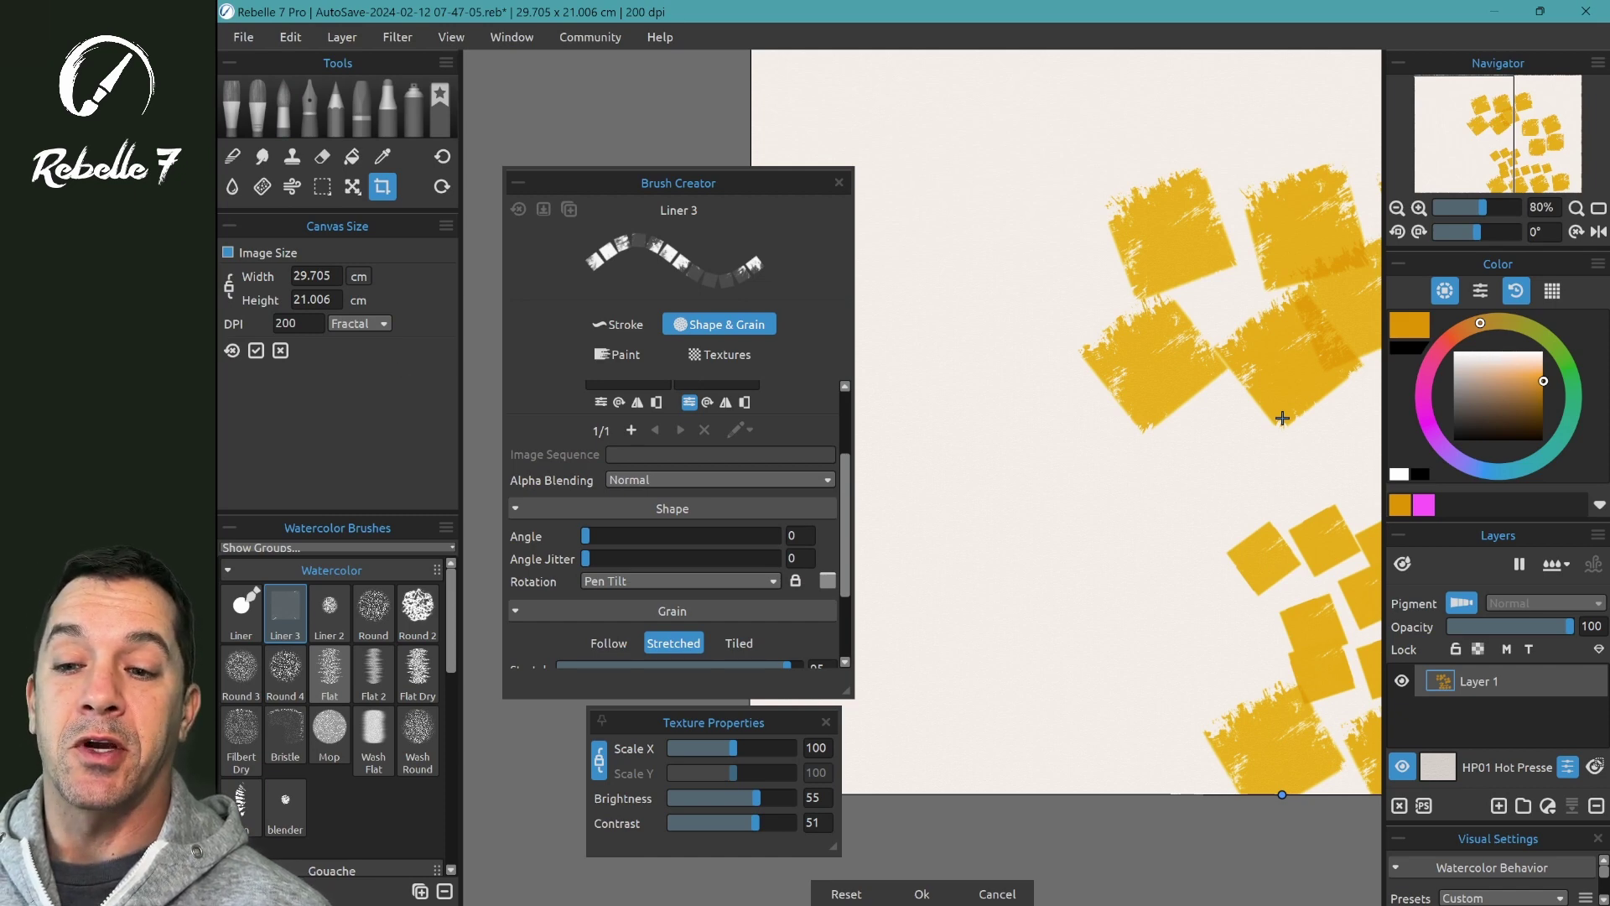
{"action": "scroll", "coordinate": [675, 524], "scroll_direction": "up", "scroll_amount": 3}
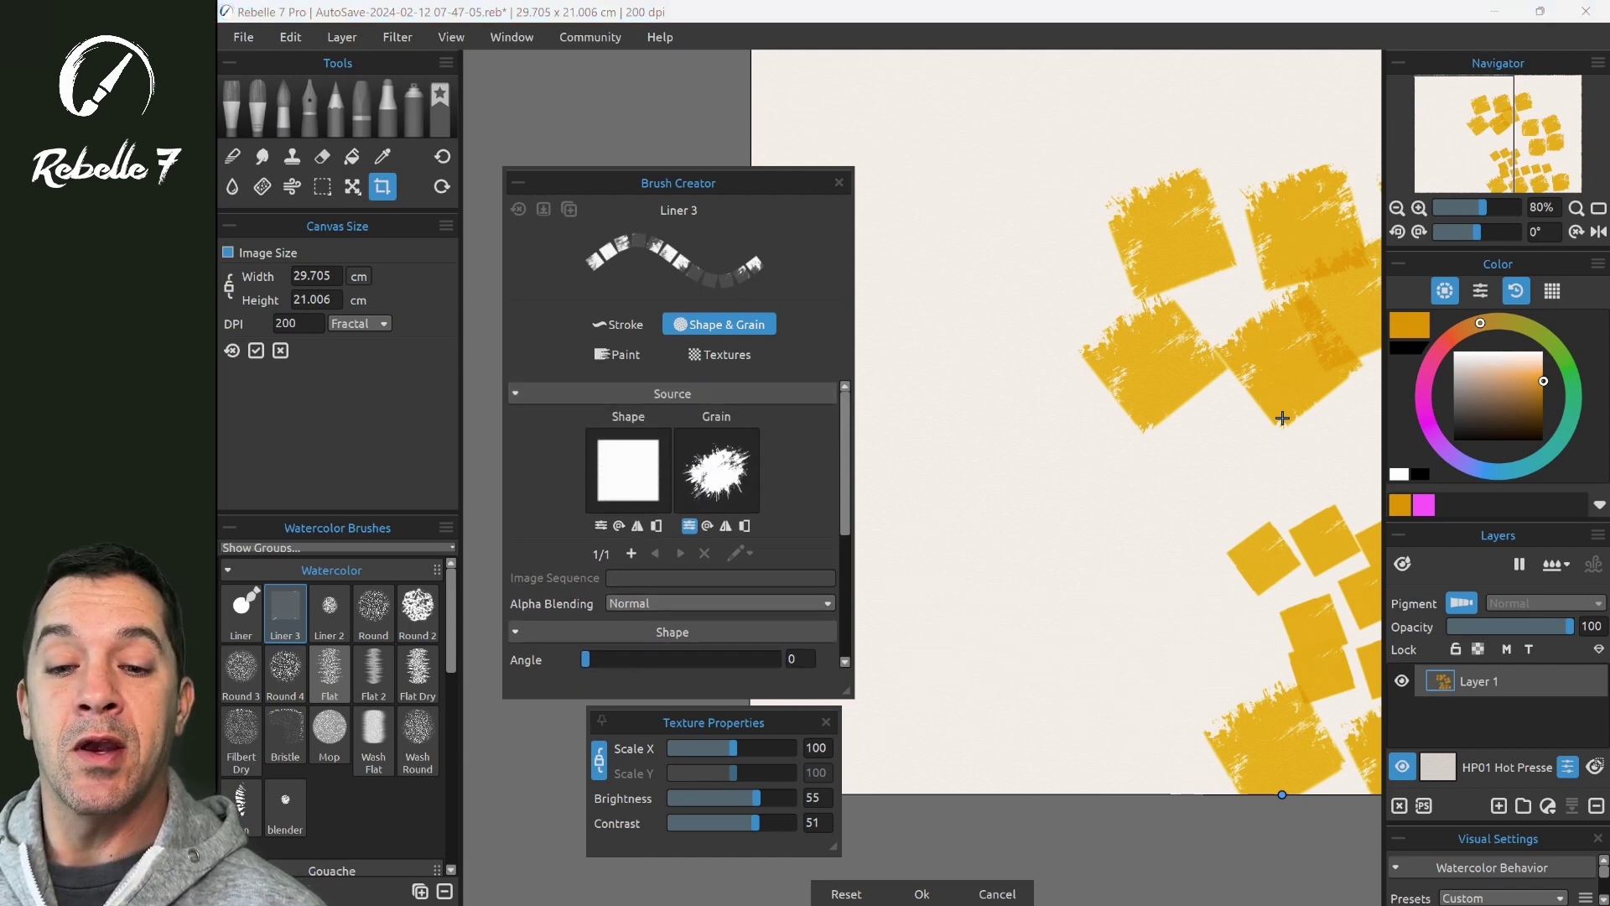
{"action": "left_click_drag", "start_coordinate": [1282, 417], "coordinate": [968, 250]}
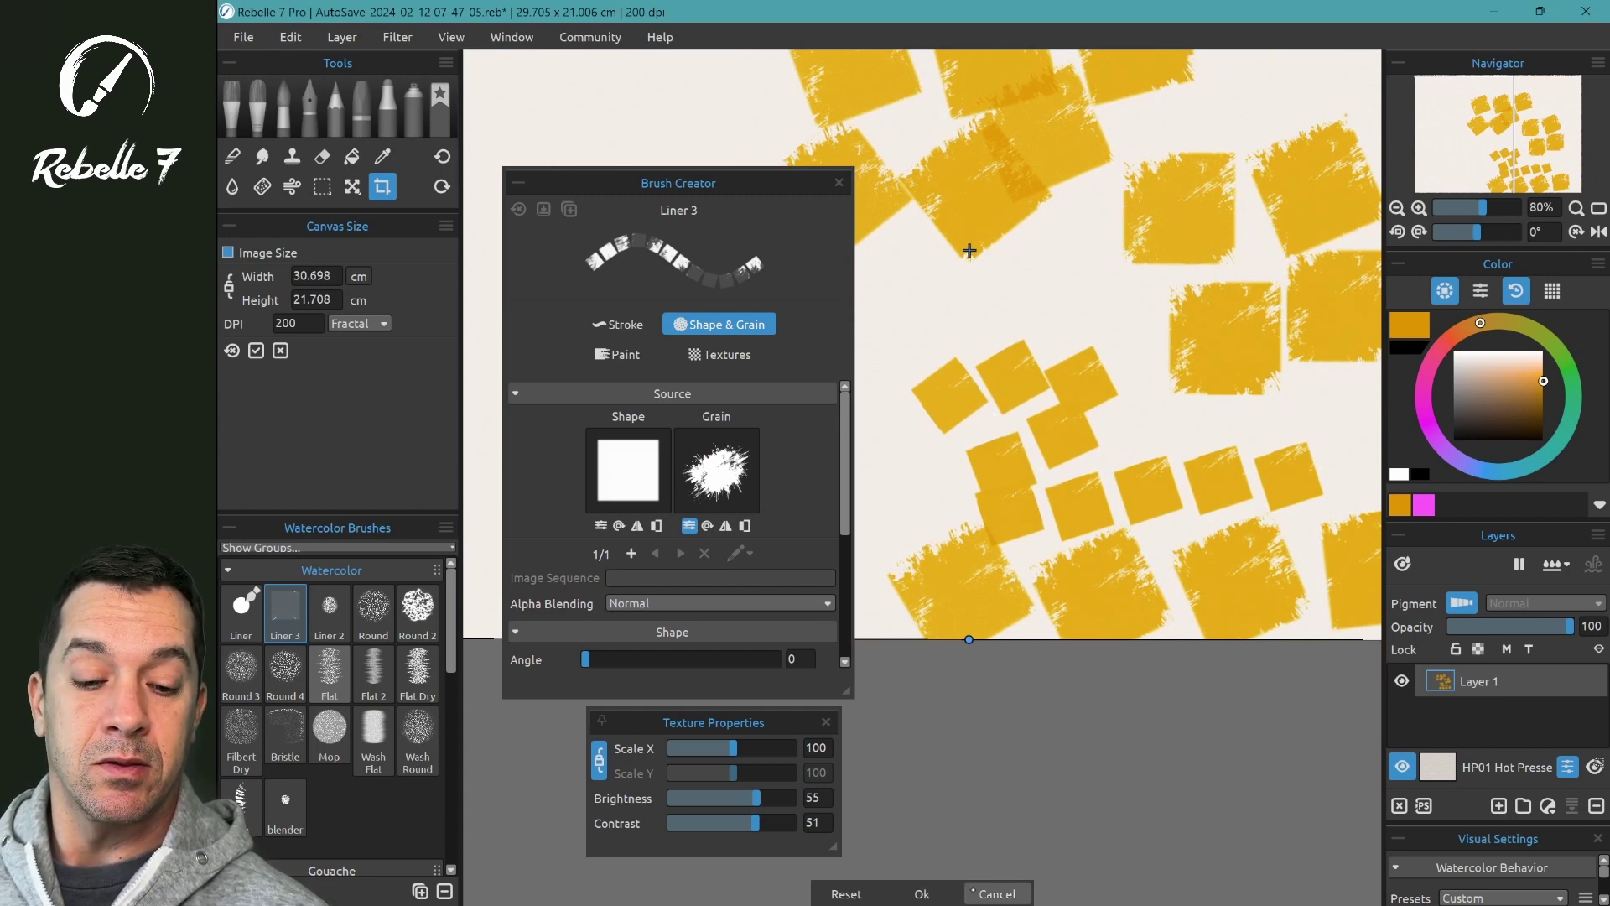
{"action": "left_click", "coordinate": [993, 894]}
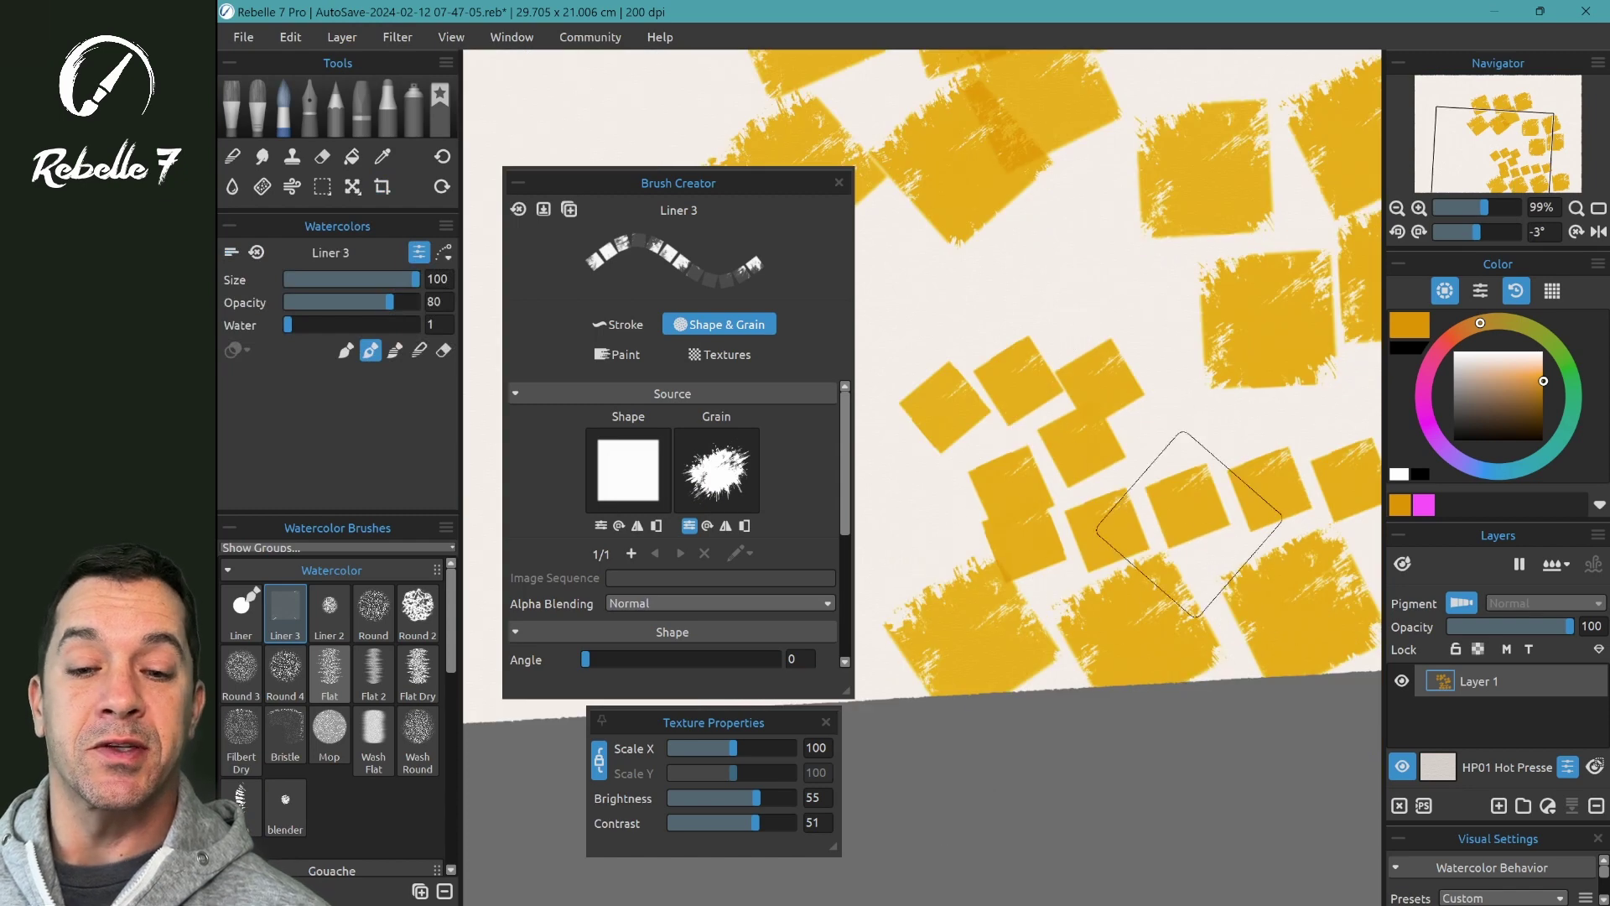
Replace Liner 3's square shape image with the rough splattered brush mark from the Image Library.
{"action": "mouse_move", "coordinate": [931, 618]}
{"action": "left_mouse_down"}
{"action": "mouse_move", "coordinate": [1241, 742]}
{"action": "mouse_move", "coordinate": [1243, 764]}
{"action": "mouse_move", "coordinate": [1312, 808]}
{"action": "left_mouse_up"}
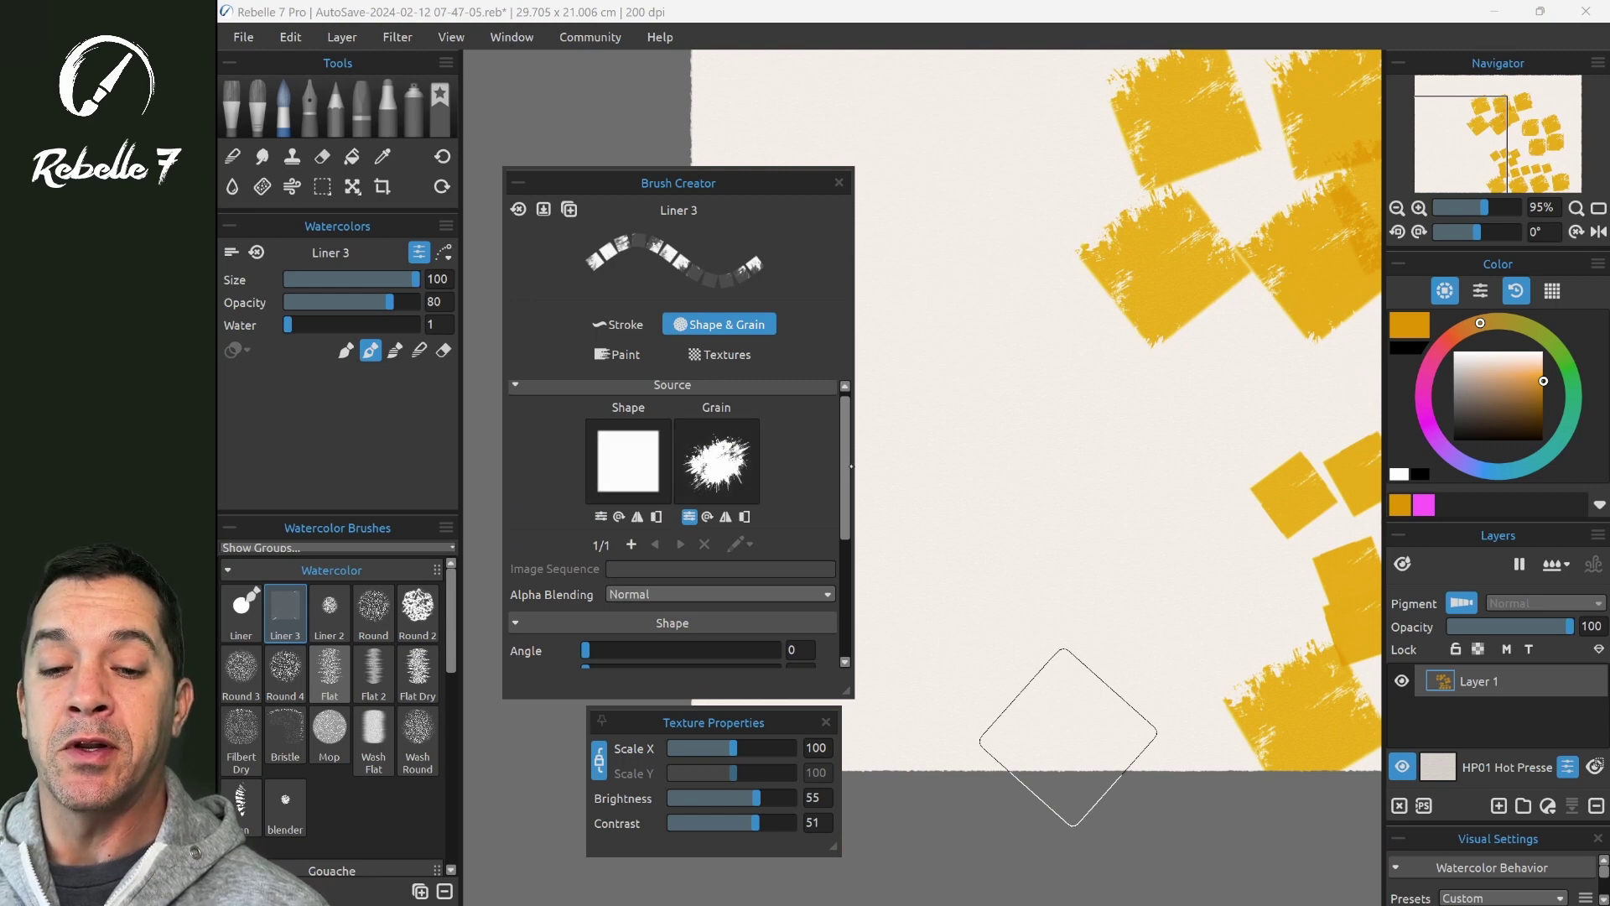
{"action": "scroll", "coordinate": [650, 567], "scroll_direction": "down", "scroll_amount": 5}
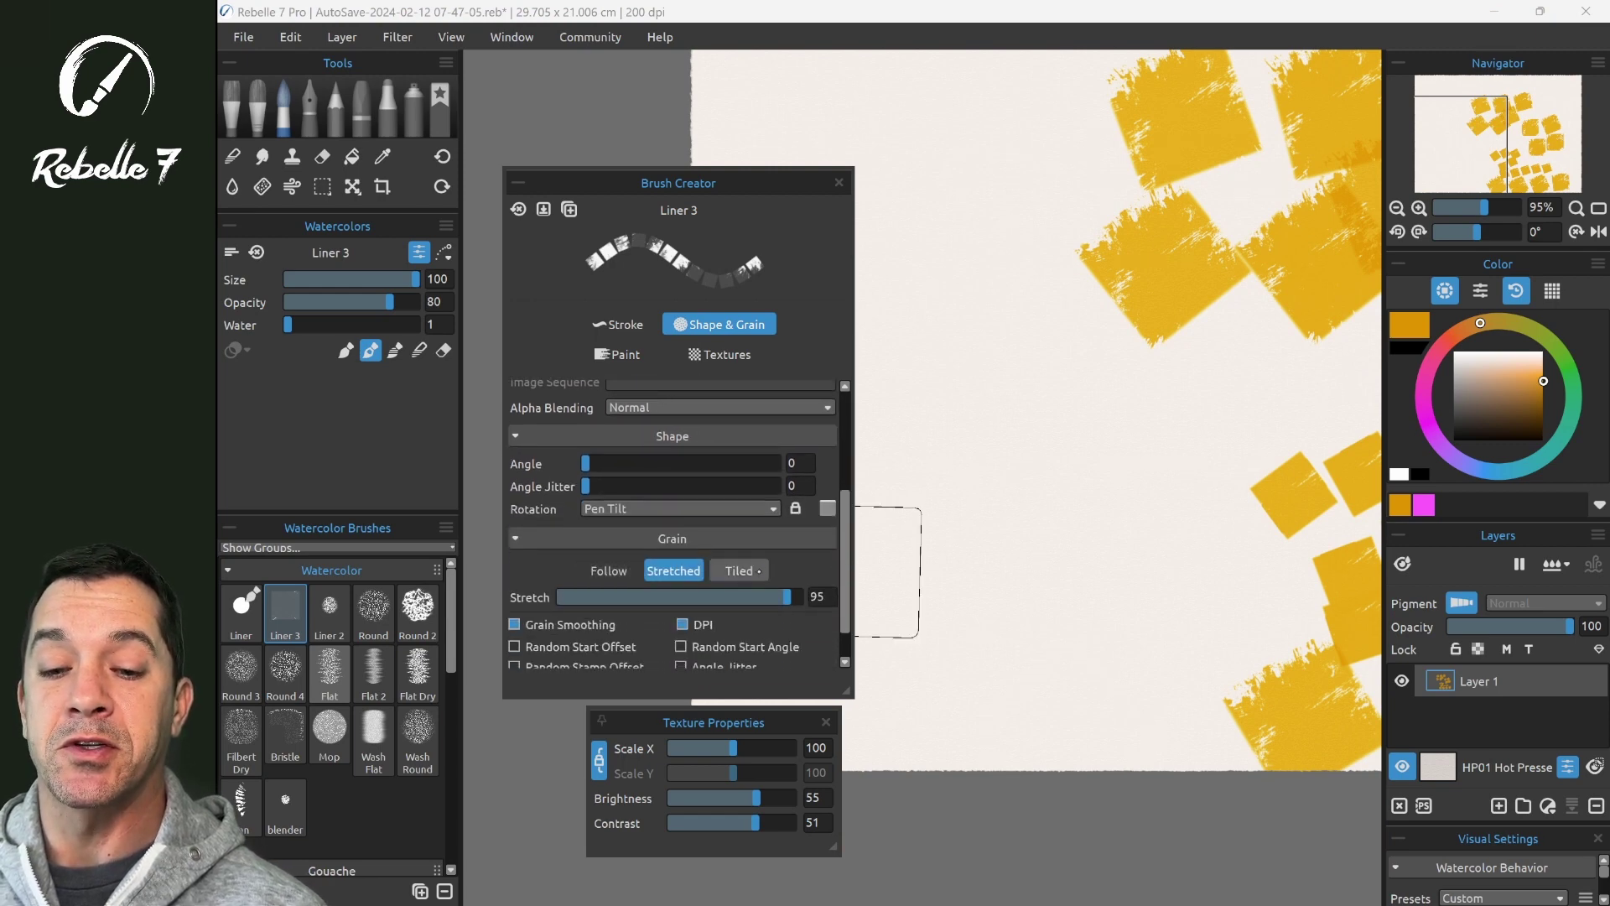
{"action": "scroll", "coordinate": [671, 525], "scroll_direction": "up", "scroll_amount": 5}
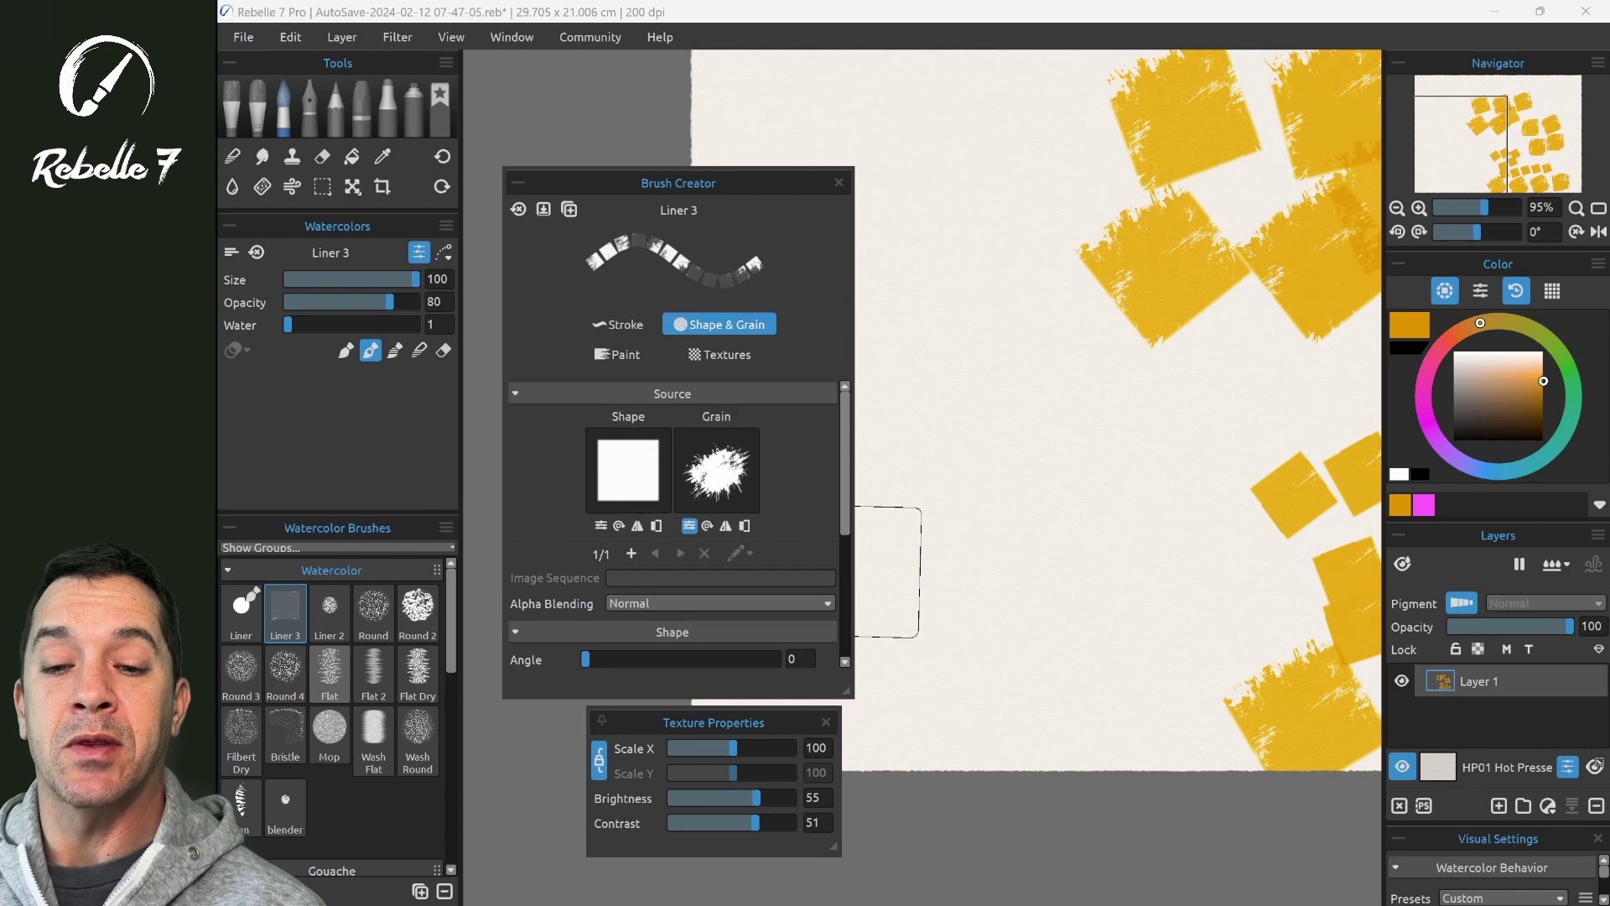
{"action": "left_click", "coordinate": [632, 467]}
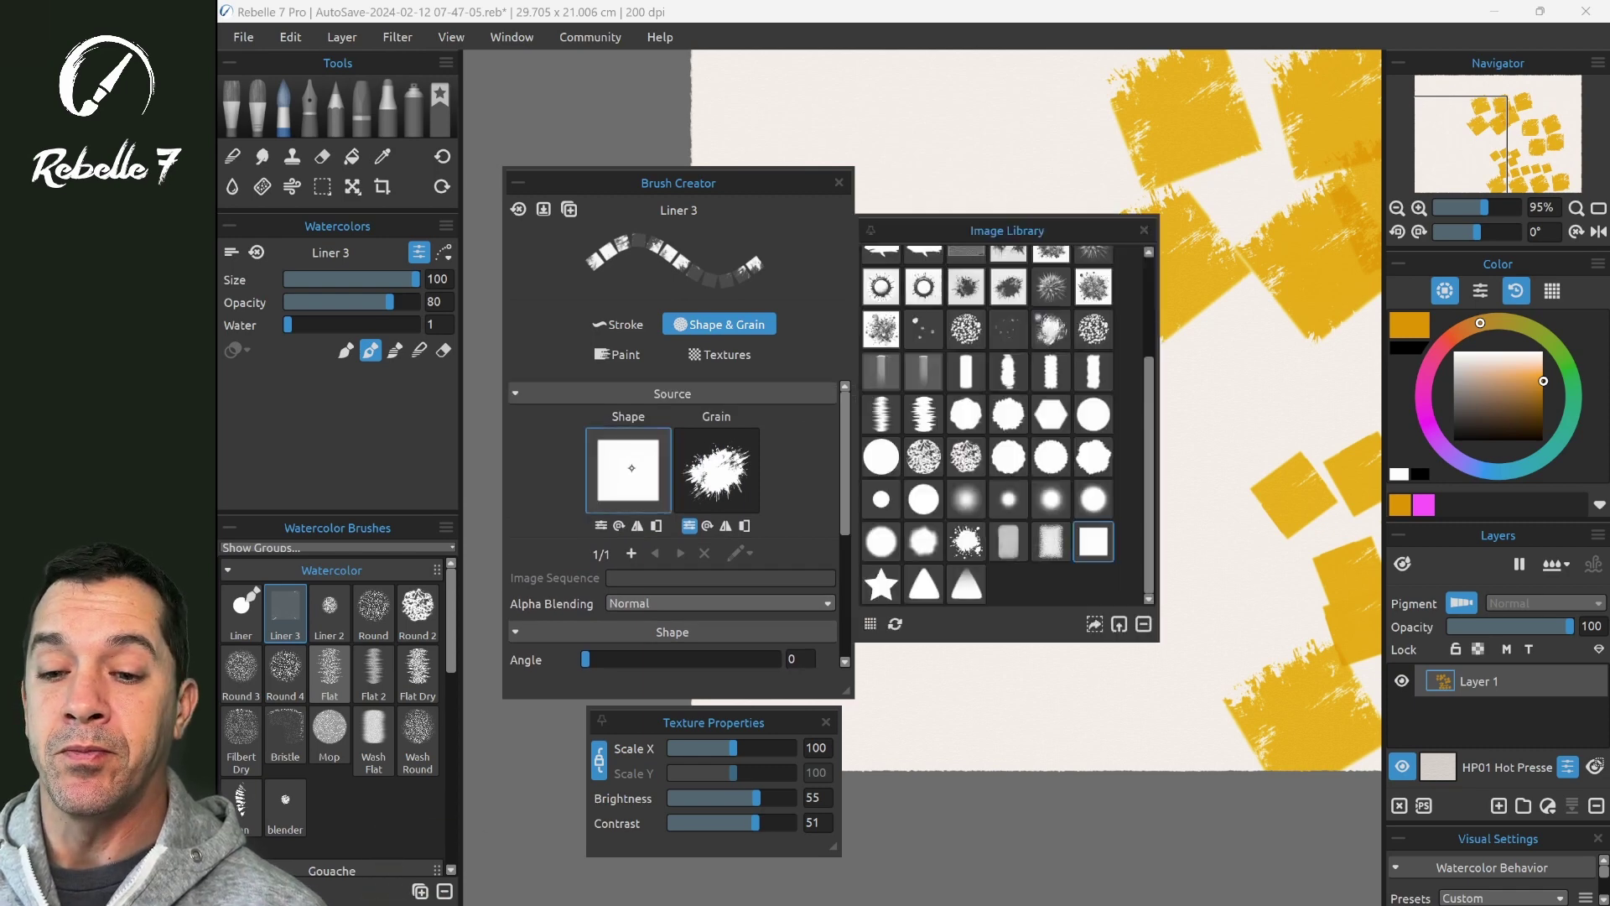
{"action": "left_click", "coordinate": [1051, 329]}
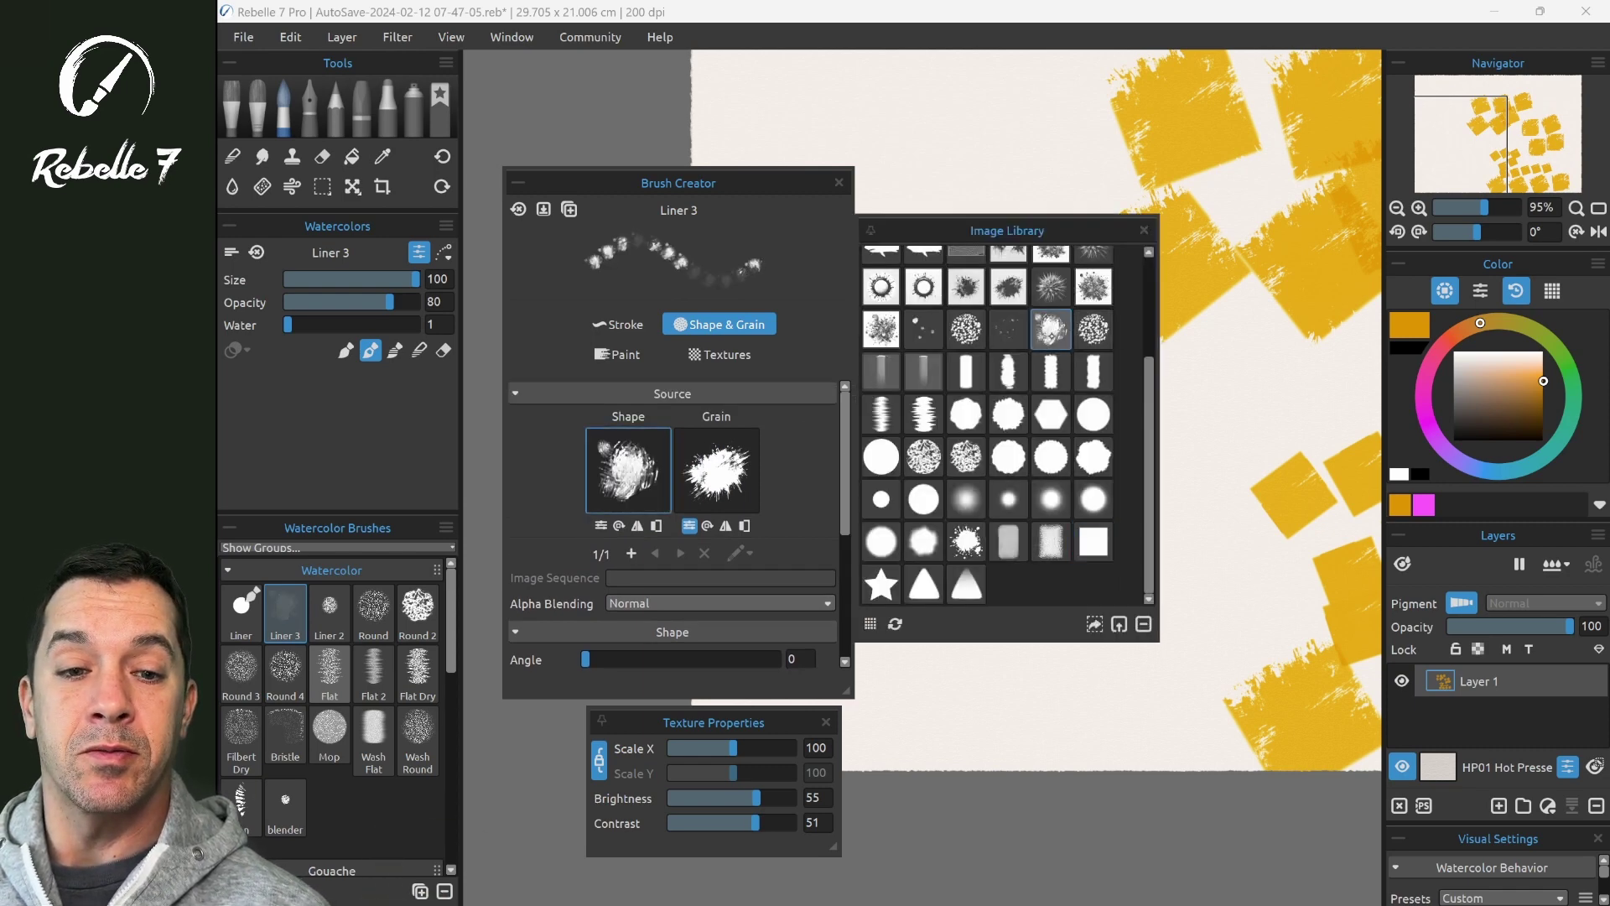
Replace the splat grain image with the white texture covered in black speckles and close the Image Library.
{"action": "left_click", "coordinate": [717, 470]}
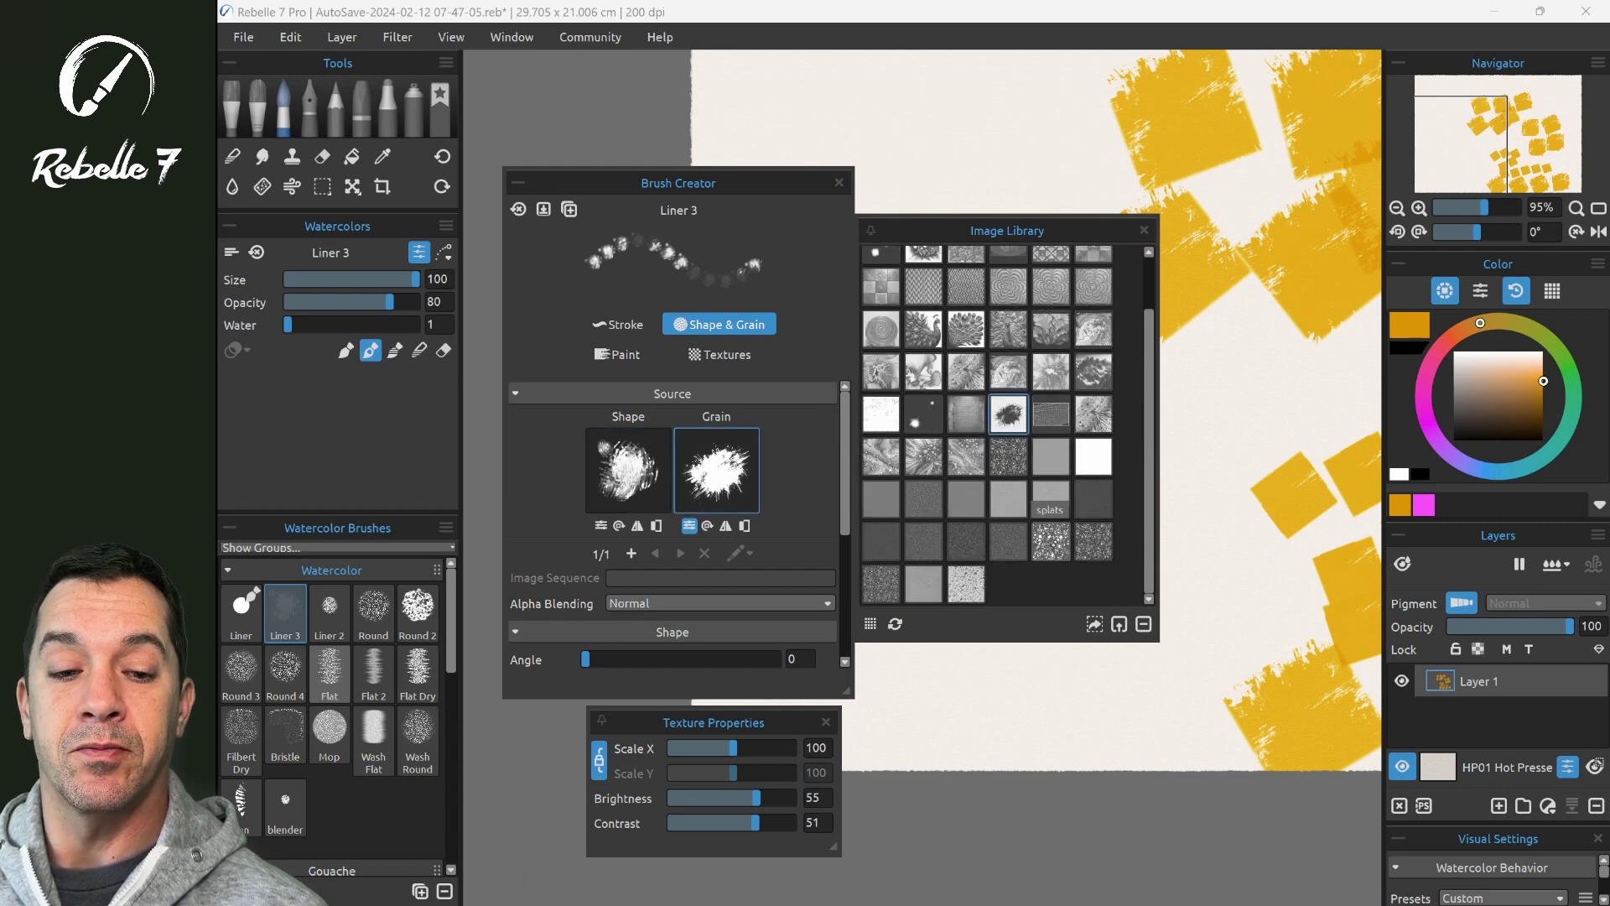
{"action": "left_click", "coordinate": [967, 583]}
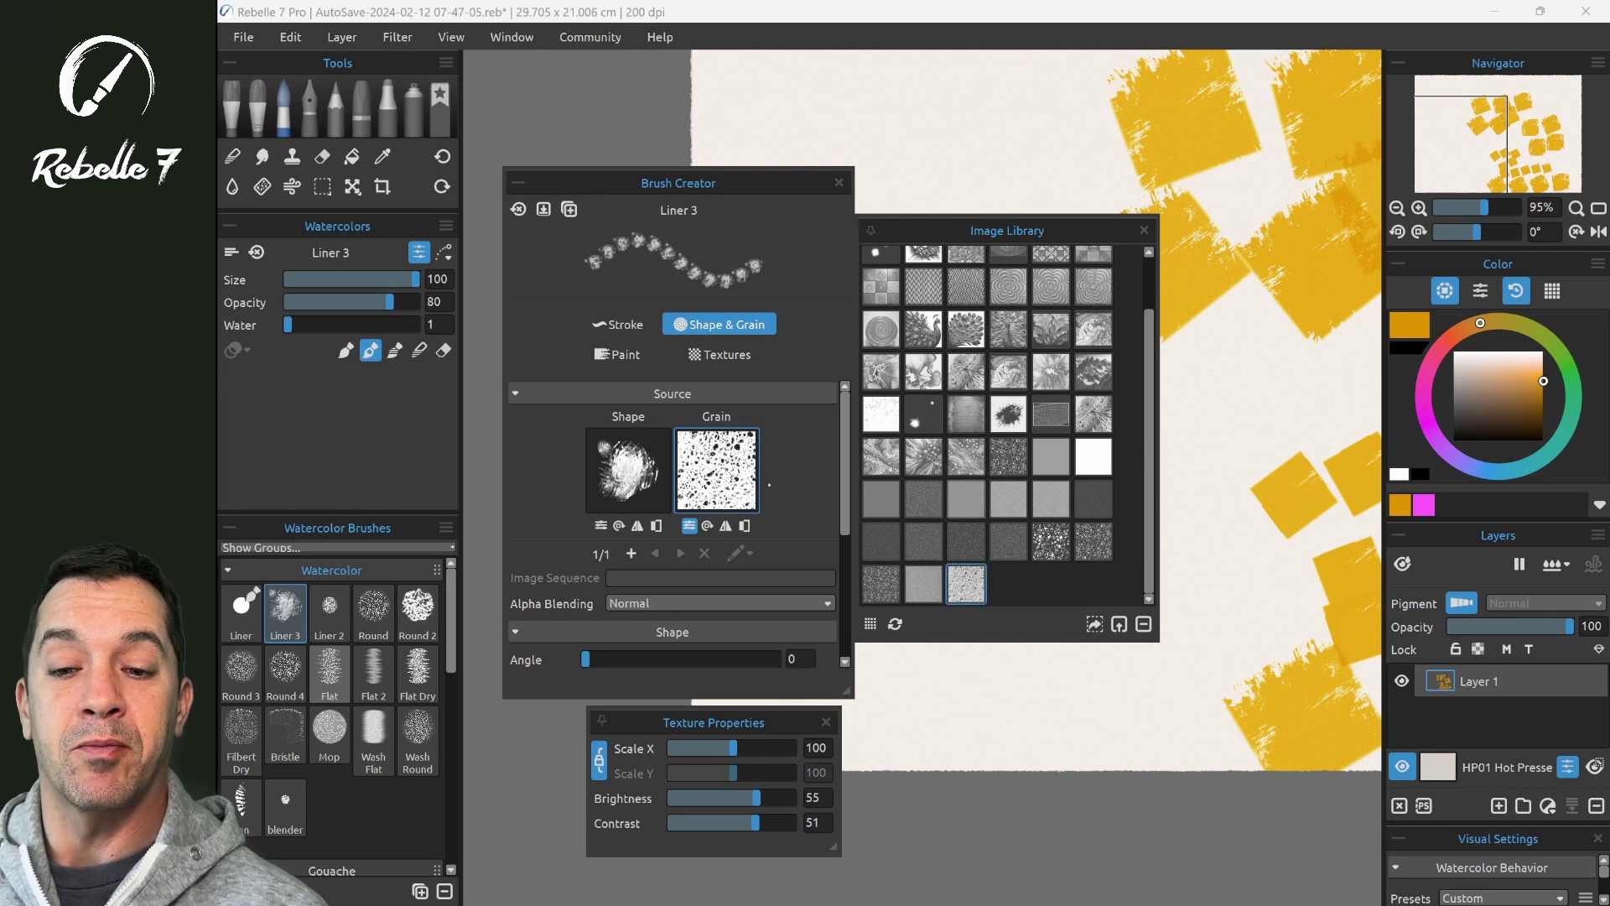
{"action": "left_click", "coordinate": [1144, 230]}
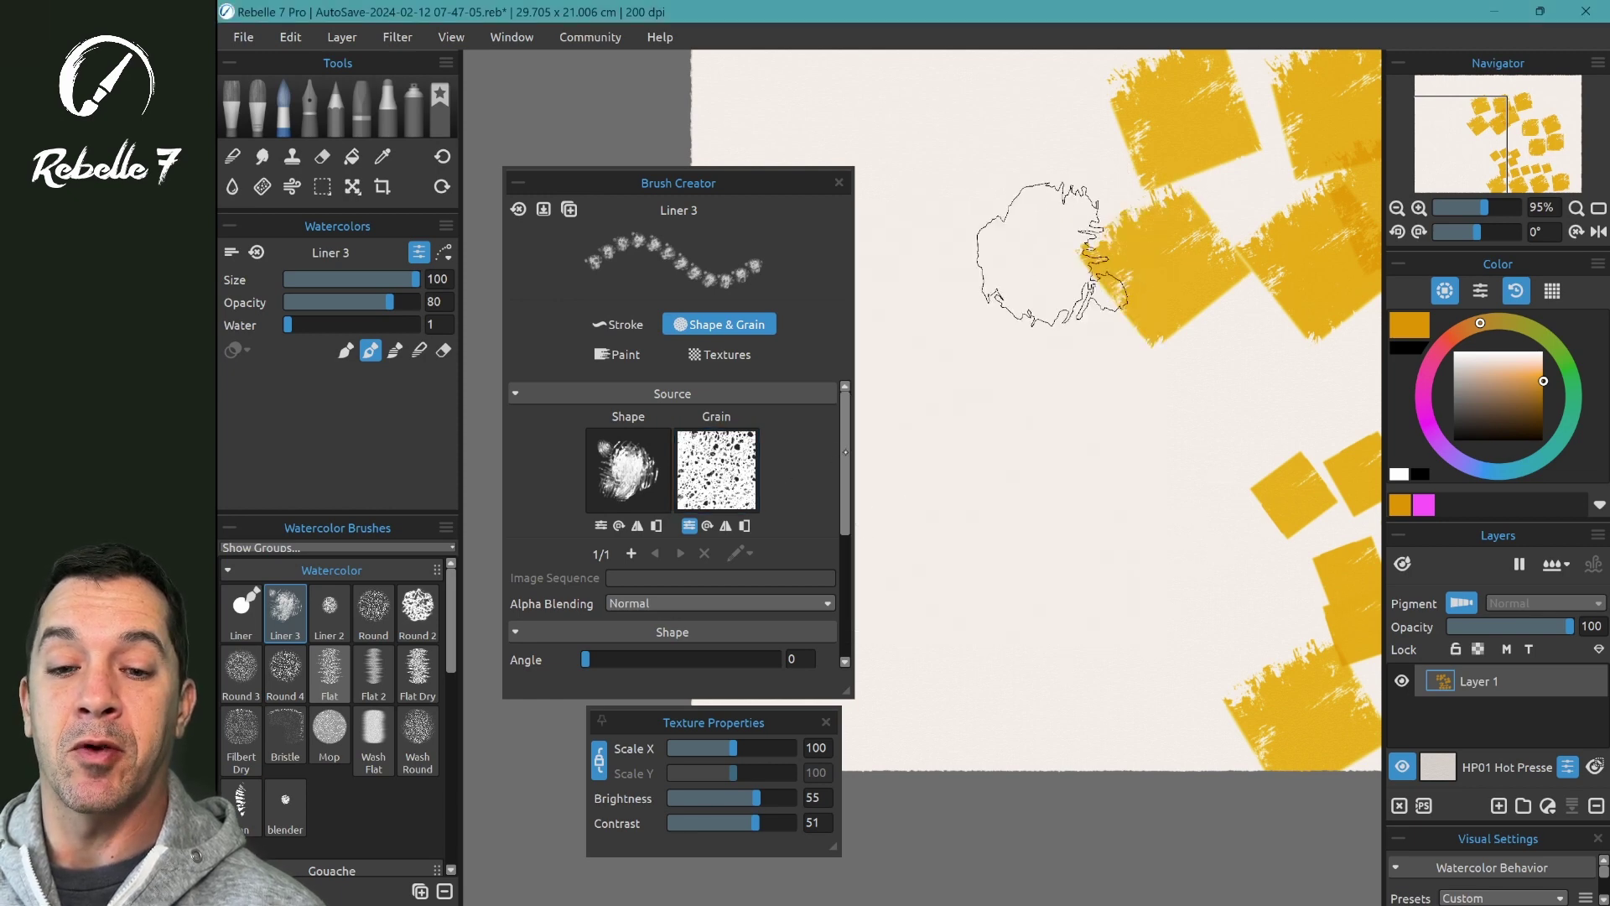
Clear all test squares from Layer 1 and close the Texture Properties.
{"action": "key", "text": "Delete"}
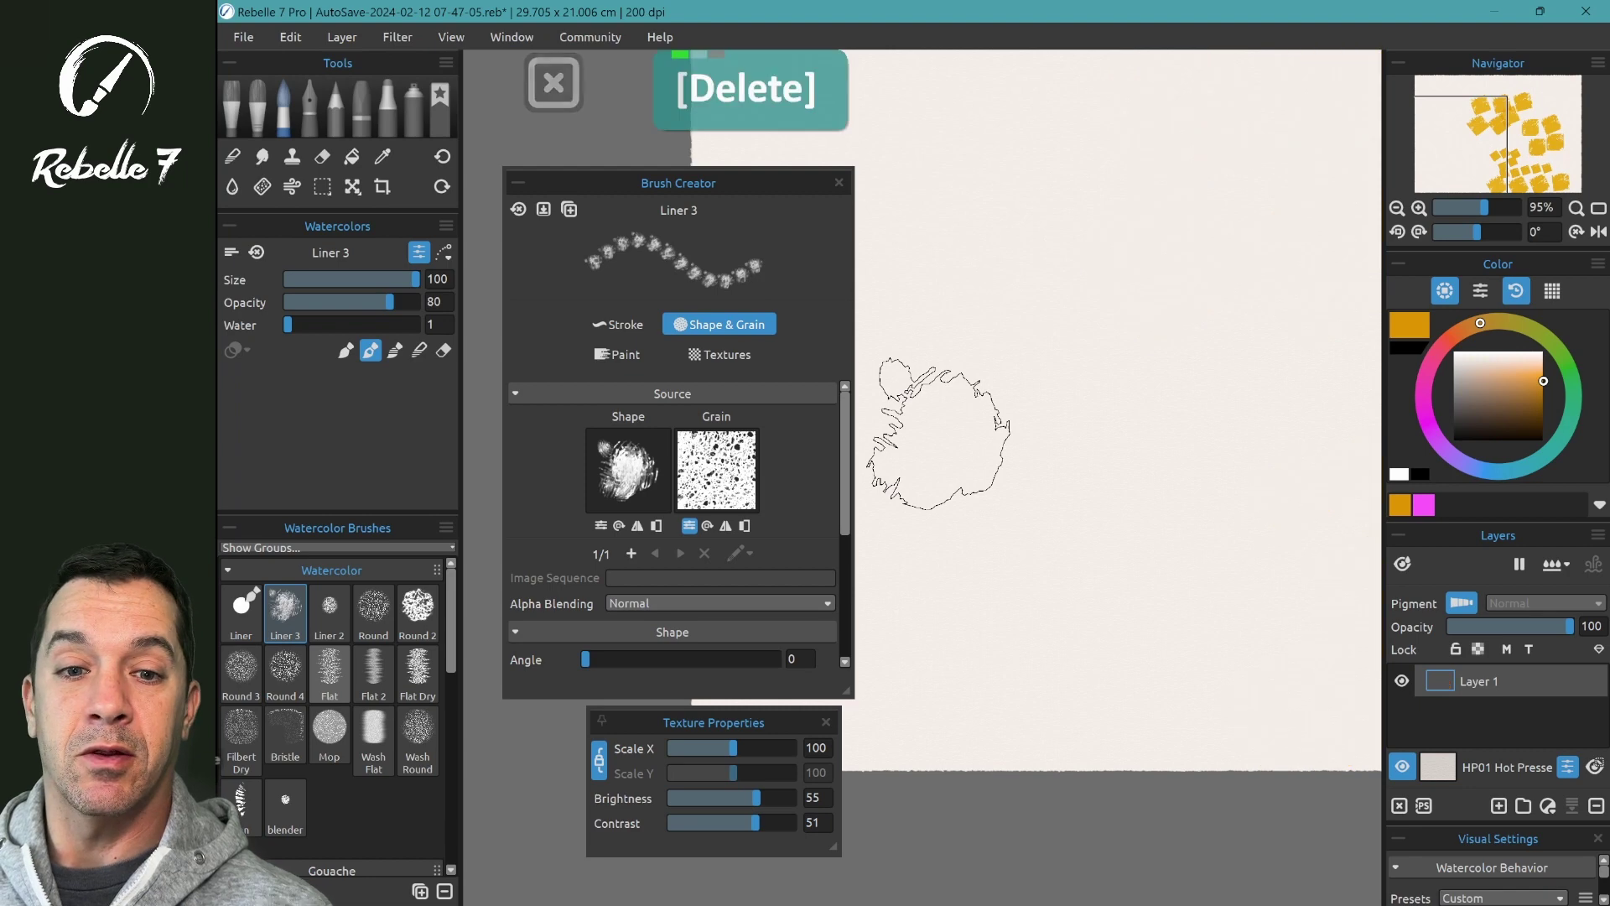
{"action": "scroll", "coordinate": [940, 432], "scroll_direction": "down", "scroll_amount": 2}
{"action": "scroll", "coordinate": [1006, 631], "scroll_direction": "up", "scroll_amount": 1}
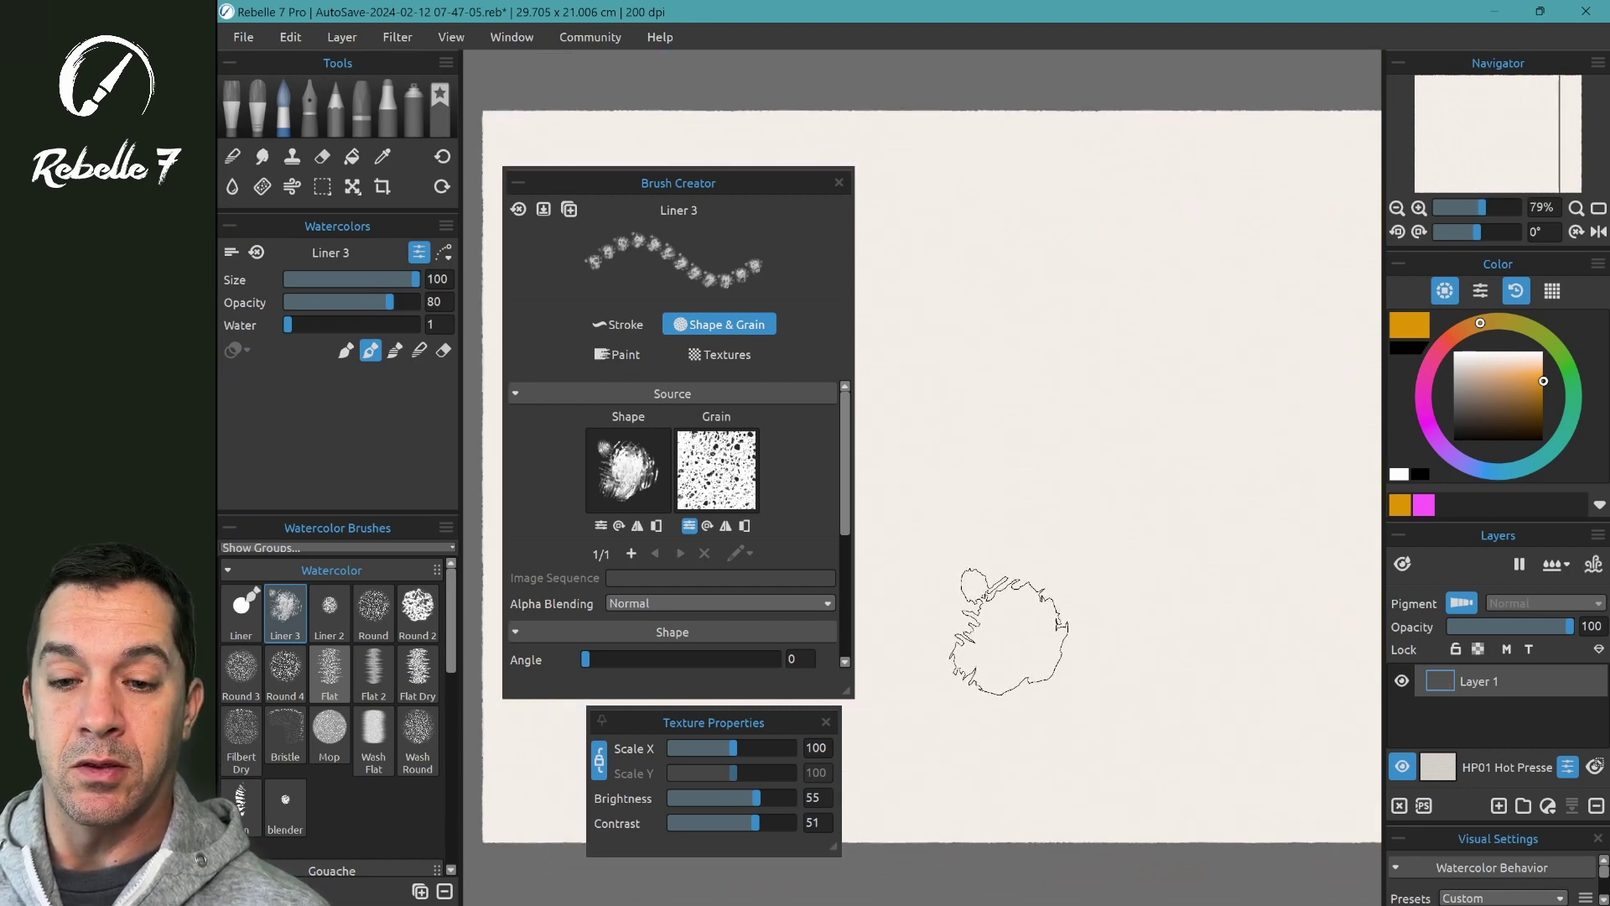
{"action": "left_click", "coordinate": [826, 723]}
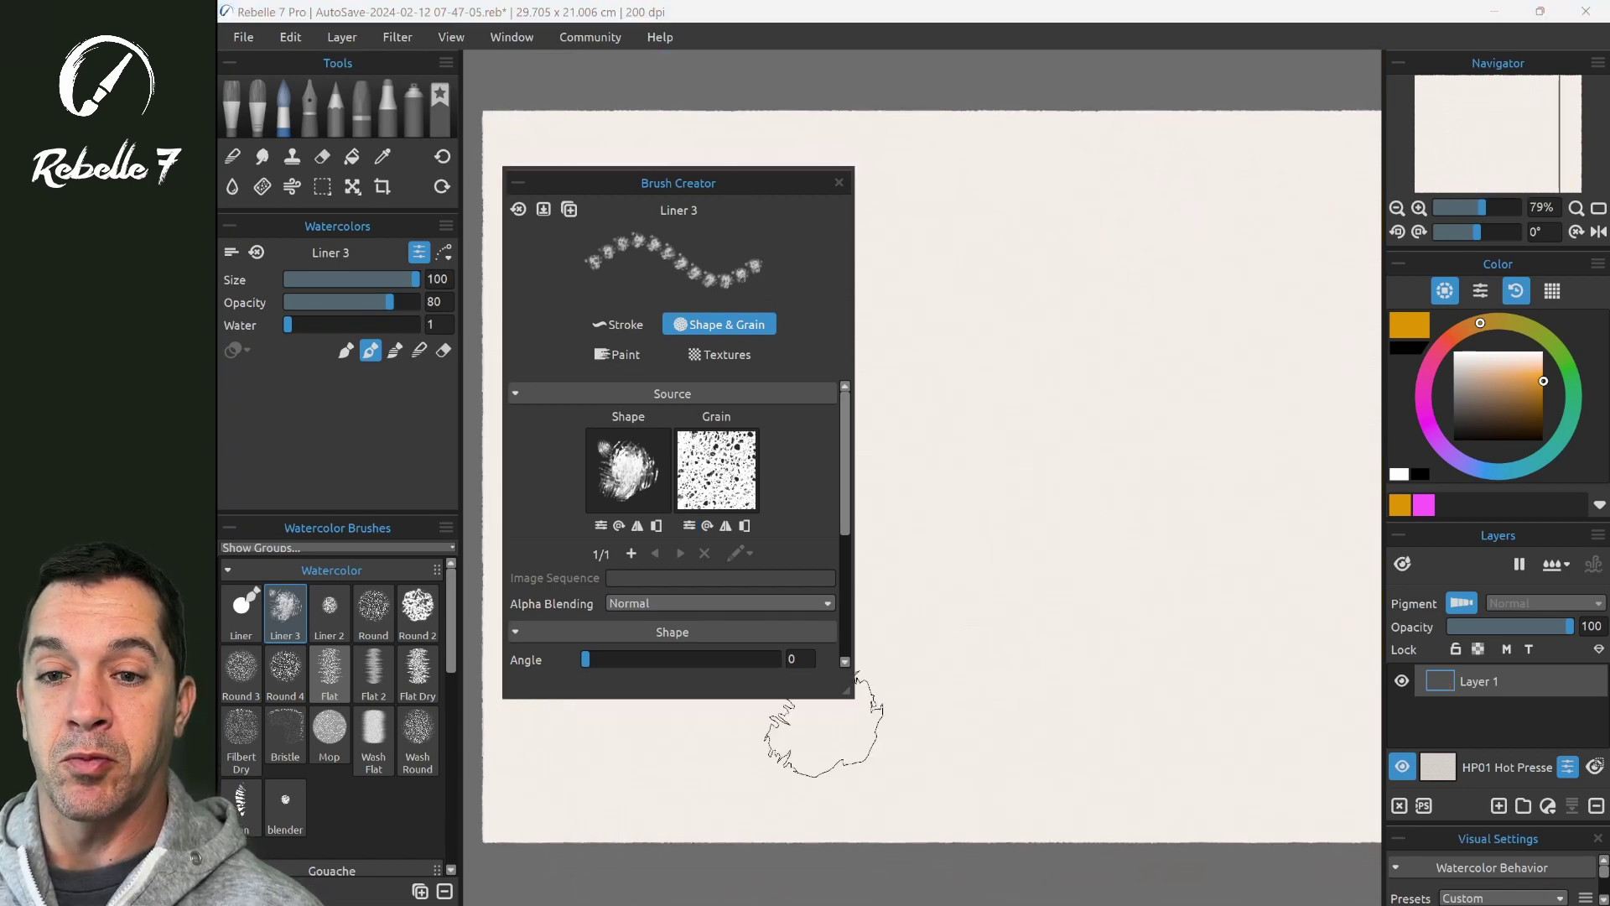
Move the Brush Creator aside, set the grain mapping to Follow and stamp three marks across the upper canvas.
{"action": "mouse_move", "coordinate": [738, 183]}
{"action": "left_mouse_down"}
{"action": "mouse_move", "coordinate": [697, 85]}
{"action": "mouse_move", "coordinate": [712, 63]}
{"action": "left_mouse_up"}
{"action": "left_click_drag", "start_coordinate": [808, 344], "coordinate": [808, 474]}
{"action": "left_click", "coordinate": [889, 319]}
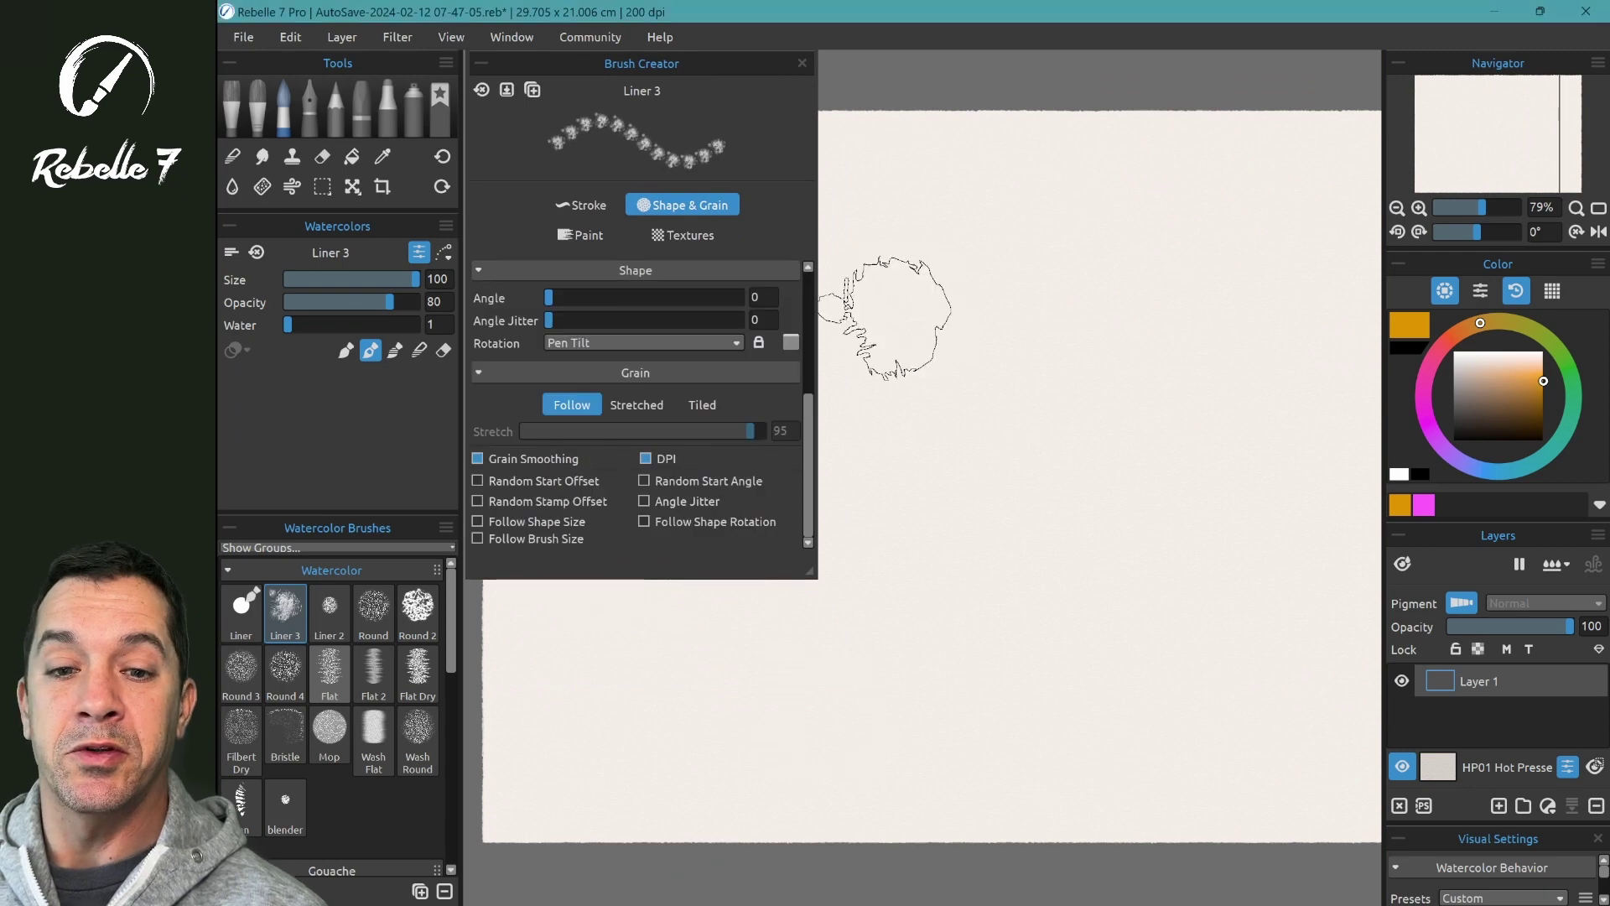
{"action": "left_click", "coordinate": [1016, 283]}
{"action": "left_click", "coordinate": [1162, 276]}
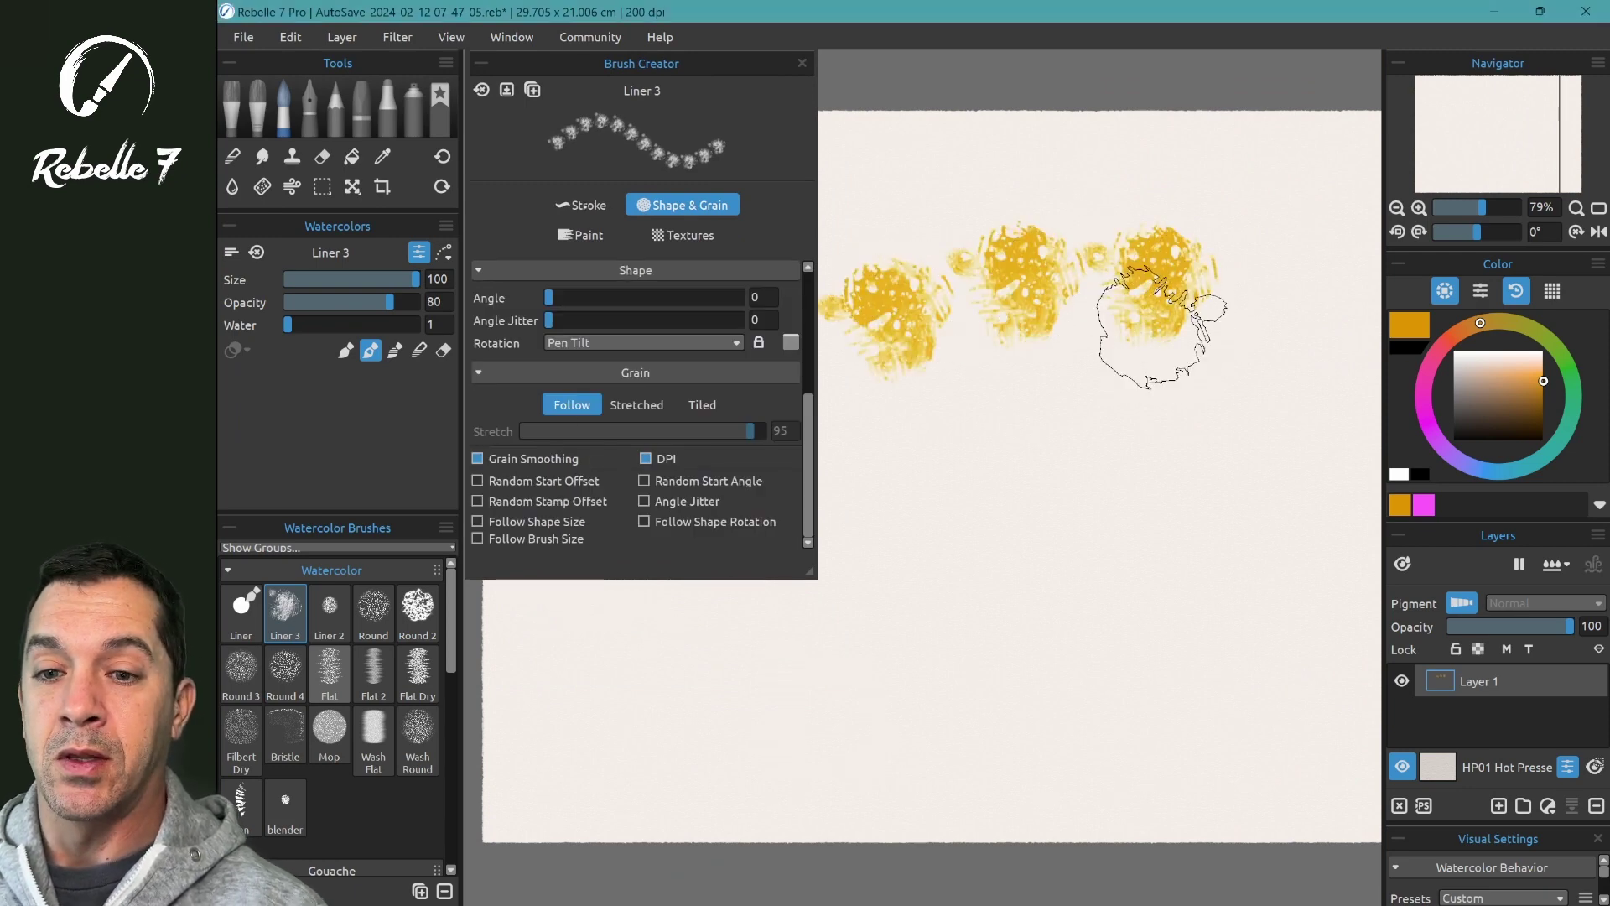
Set the brush spacing to 15 and paint wide curved test strokes with the Follow grain mapping.
{"action": "left_click", "coordinate": [581, 205]}
{"action": "left_click_drag", "start_coordinate": [611, 445], "coordinate": [571, 441]}
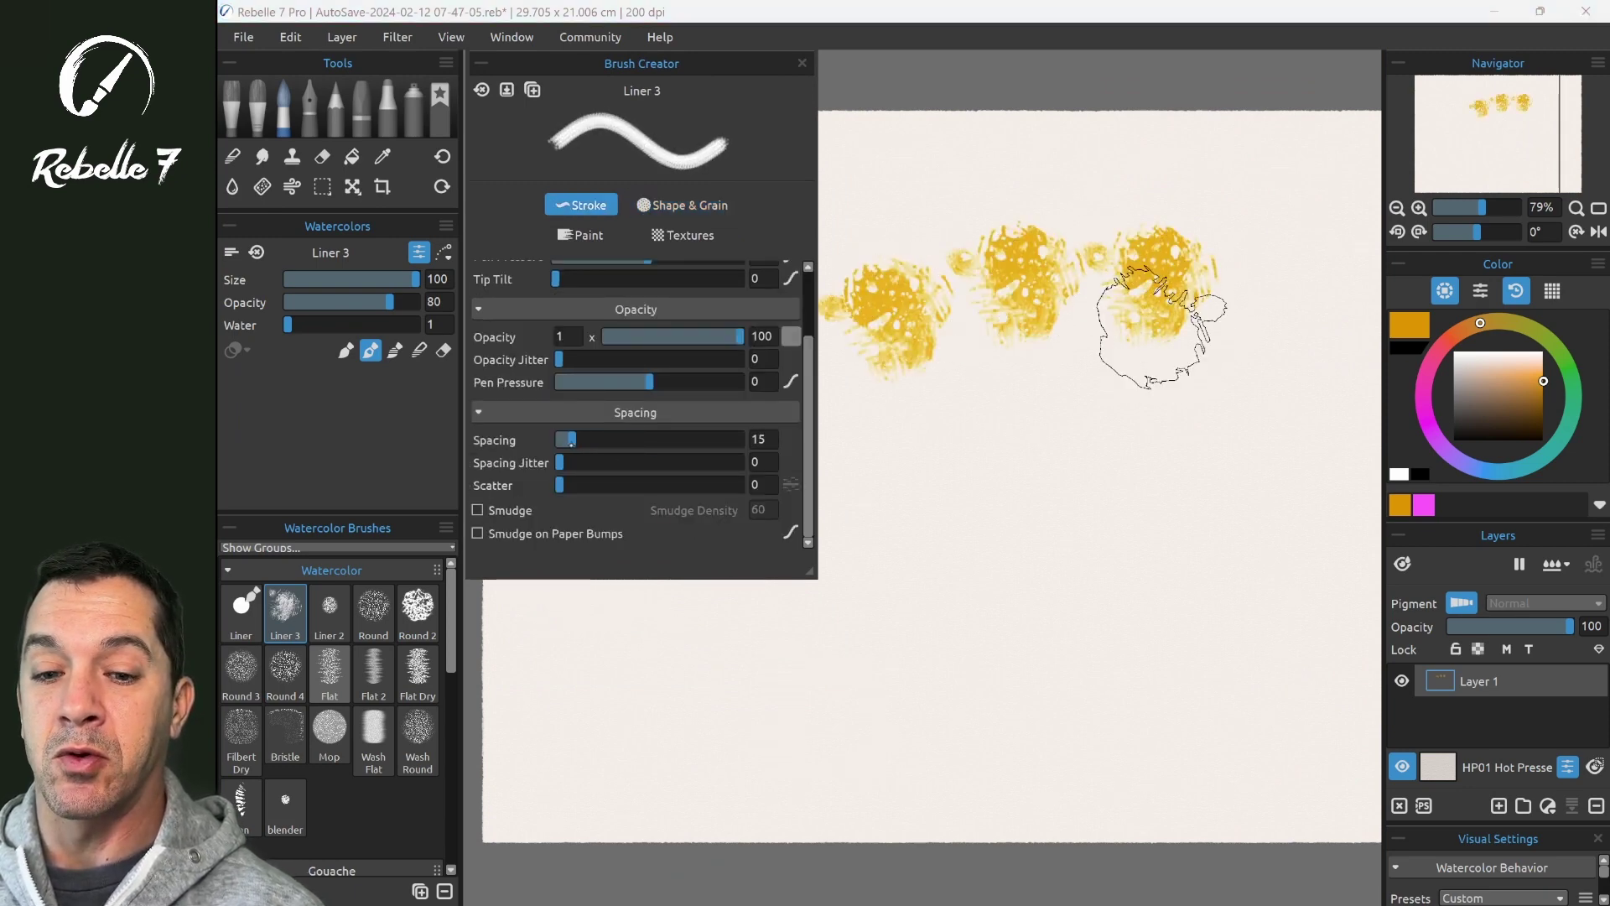
{"action": "mouse_move", "coordinate": [847, 290]}
{"action": "left_mouse_down"}
{"action": "mouse_move", "coordinate": [965, 256]}
{"action": "mouse_move", "coordinate": [1168, 252]}
{"action": "mouse_move", "coordinate": [1241, 341]}
{"action": "mouse_move", "coordinate": [1208, 423]}
{"action": "mouse_move", "coordinate": [1017, 424]}
{"action": "mouse_move", "coordinate": [869, 443]}
{"action": "mouse_move", "coordinate": [860, 461]}
{"action": "left_mouse_up"}
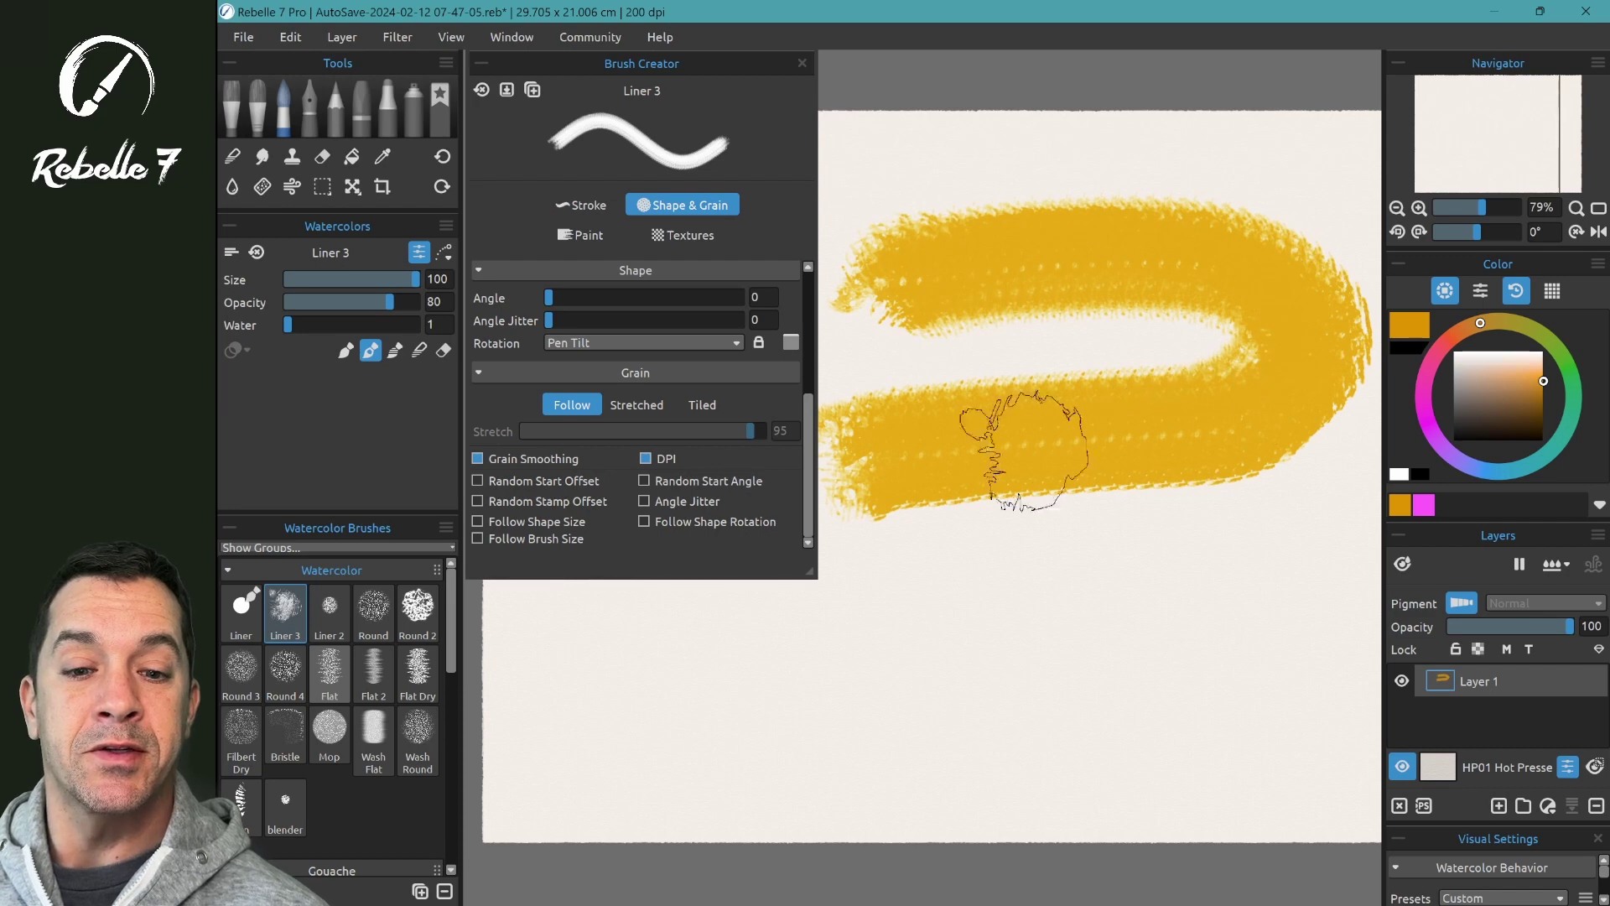
{"action": "mouse_move", "coordinate": [933, 583]}
{"action": "left_mouse_down"}
{"action": "mouse_move", "coordinate": [1284, 574]}
{"action": "mouse_move", "coordinate": [1315, 601]}
{"action": "mouse_move", "coordinate": [1328, 654]}
{"action": "mouse_move", "coordinate": [1324, 711]}
{"action": "mouse_move", "coordinate": [1280, 787]}
{"action": "left_mouse_up"}
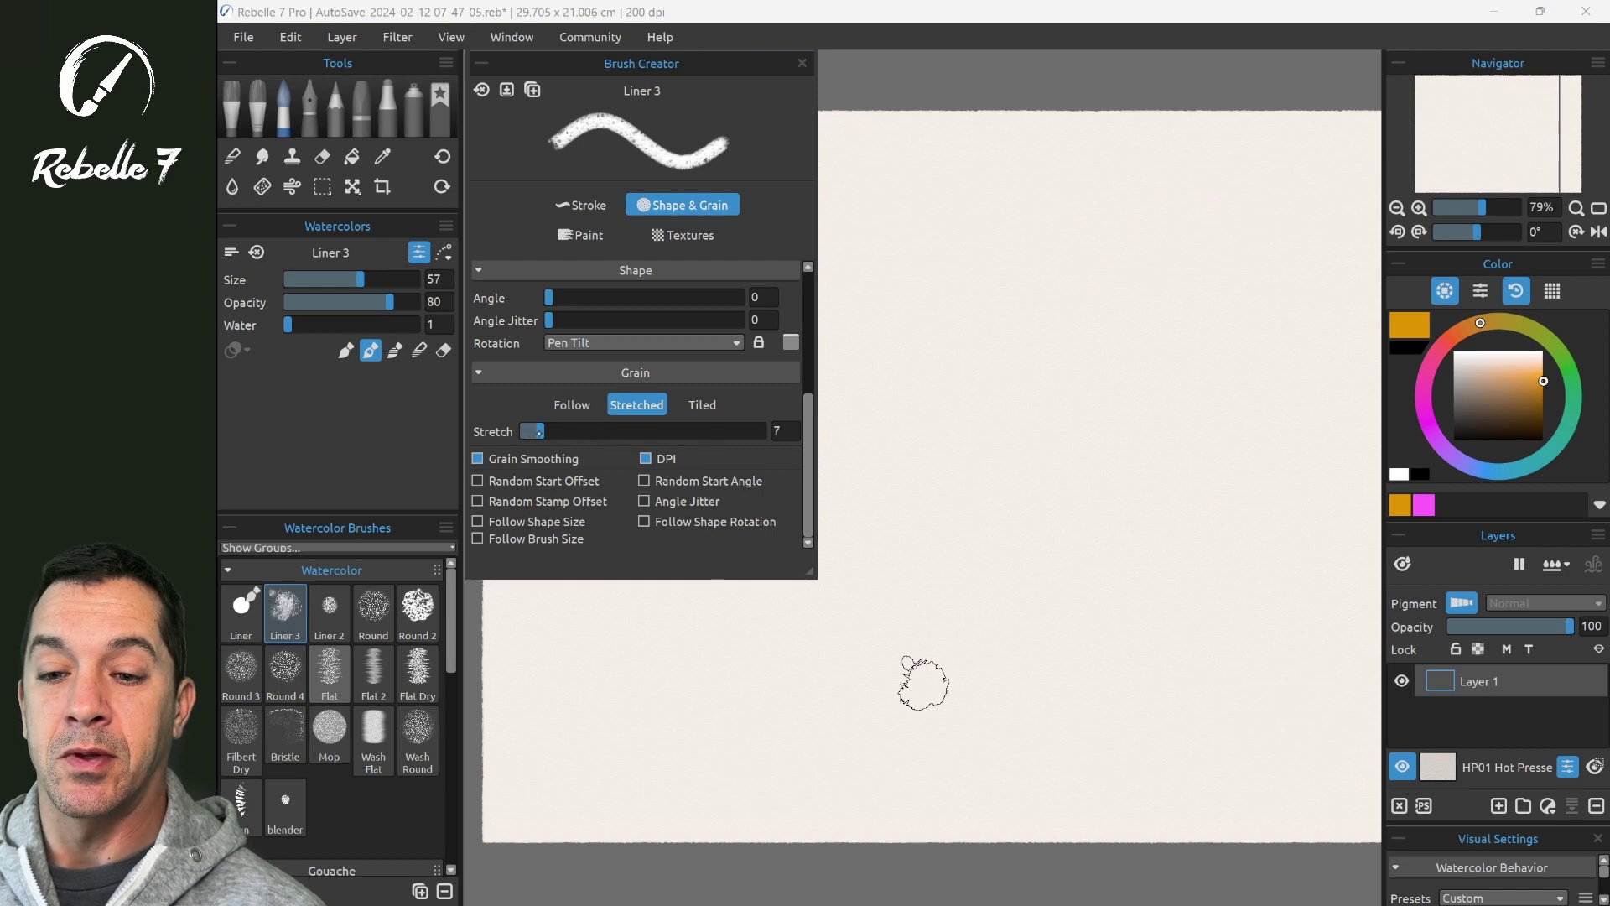
Paint winding test strokes at brush size 57 with Stretched grain mapping, raising Stretch from 6 to 68 between strokes.
{"action": "left_click_drag", "start_coordinate": [839, 225], "coordinate": [977, 214]}
{"action": "mouse_move", "coordinate": [1197, 218]}
{"action": "left_mouse_down"}
{"action": "mouse_move", "coordinate": [1143, 281]}
{"action": "mouse_move", "coordinate": [895, 299]}
{"action": "mouse_move", "coordinate": [845, 357]}
{"action": "mouse_move", "coordinate": [902, 382]}
{"action": "mouse_move", "coordinate": [1258, 359]}
{"action": "mouse_move", "coordinate": [1200, 424]}
{"action": "mouse_move", "coordinate": [1149, 440]}
{"action": "left_mouse_up"}
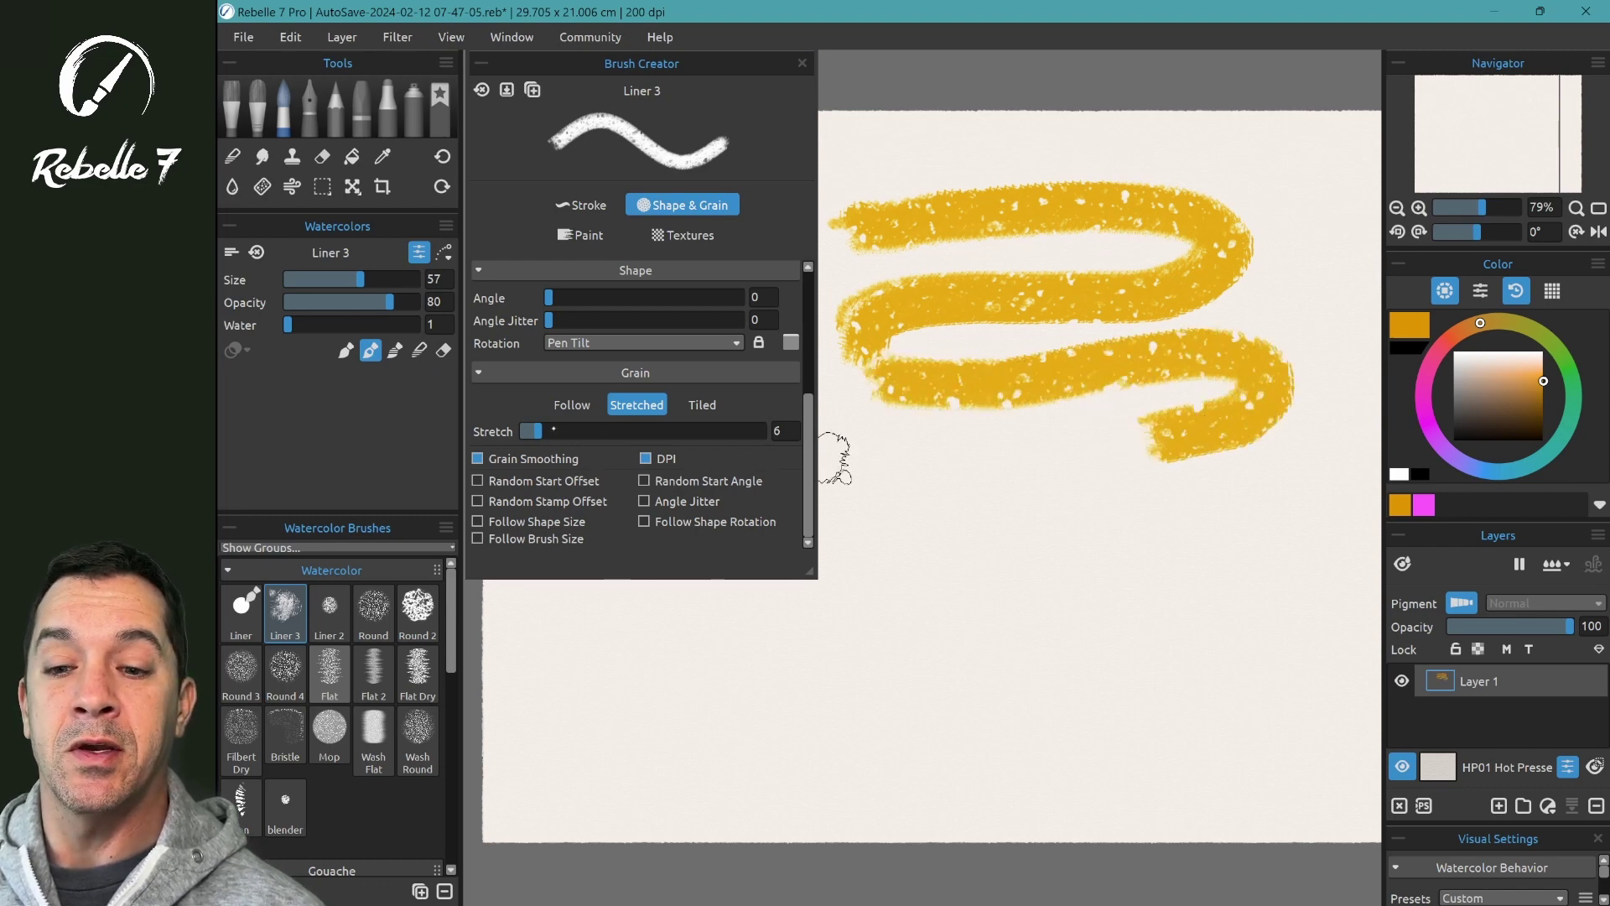
{"action": "mouse_move", "coordinate": [860, 513]}
{"action": "left_mouse_down"}
{"action": "mouse_move", "coordinate": [917, 538]}
{"action": "mouse_move", "coordinate": [1236, 495]}
{"action": "mouse_move", "coordinate": [1279, 519]}
{"action": "mouse_move", "coordinate": [1262, 562]}
{"action": "mouse_move", "coordinate": [905, 610]}
{"action": "mouse_move", "coordinate": [851, 639]}
{"action": "left_mouse_up"}
{"action": "left_click_drag", "start_coordinate": [596, 431], "coordinate": [611, 431]}
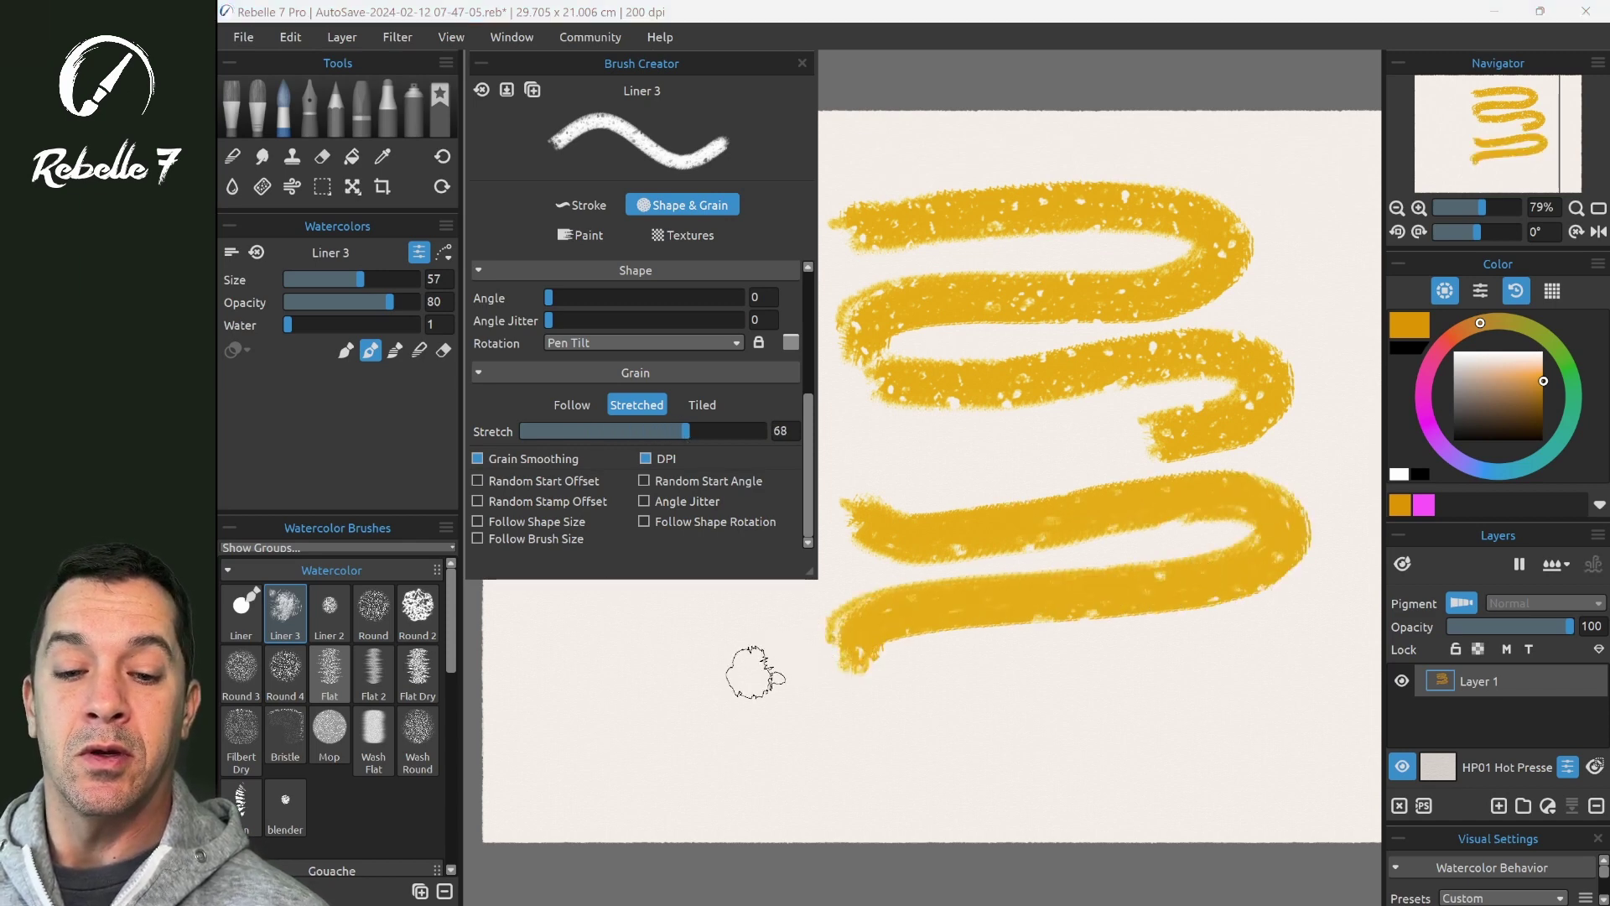
{"action": "mouse_move", "coordinate": [671, 696]}
{"action": "left_mouse_down"}
{"action": "mouse_move", "coordinate": [744, 715]}
{"action": "mouse_move", "coordinate": [1315, 633]}
{"action": "mouse_move", "coordinate": [1307, 657]}
{"action": "left_mouse_up"}
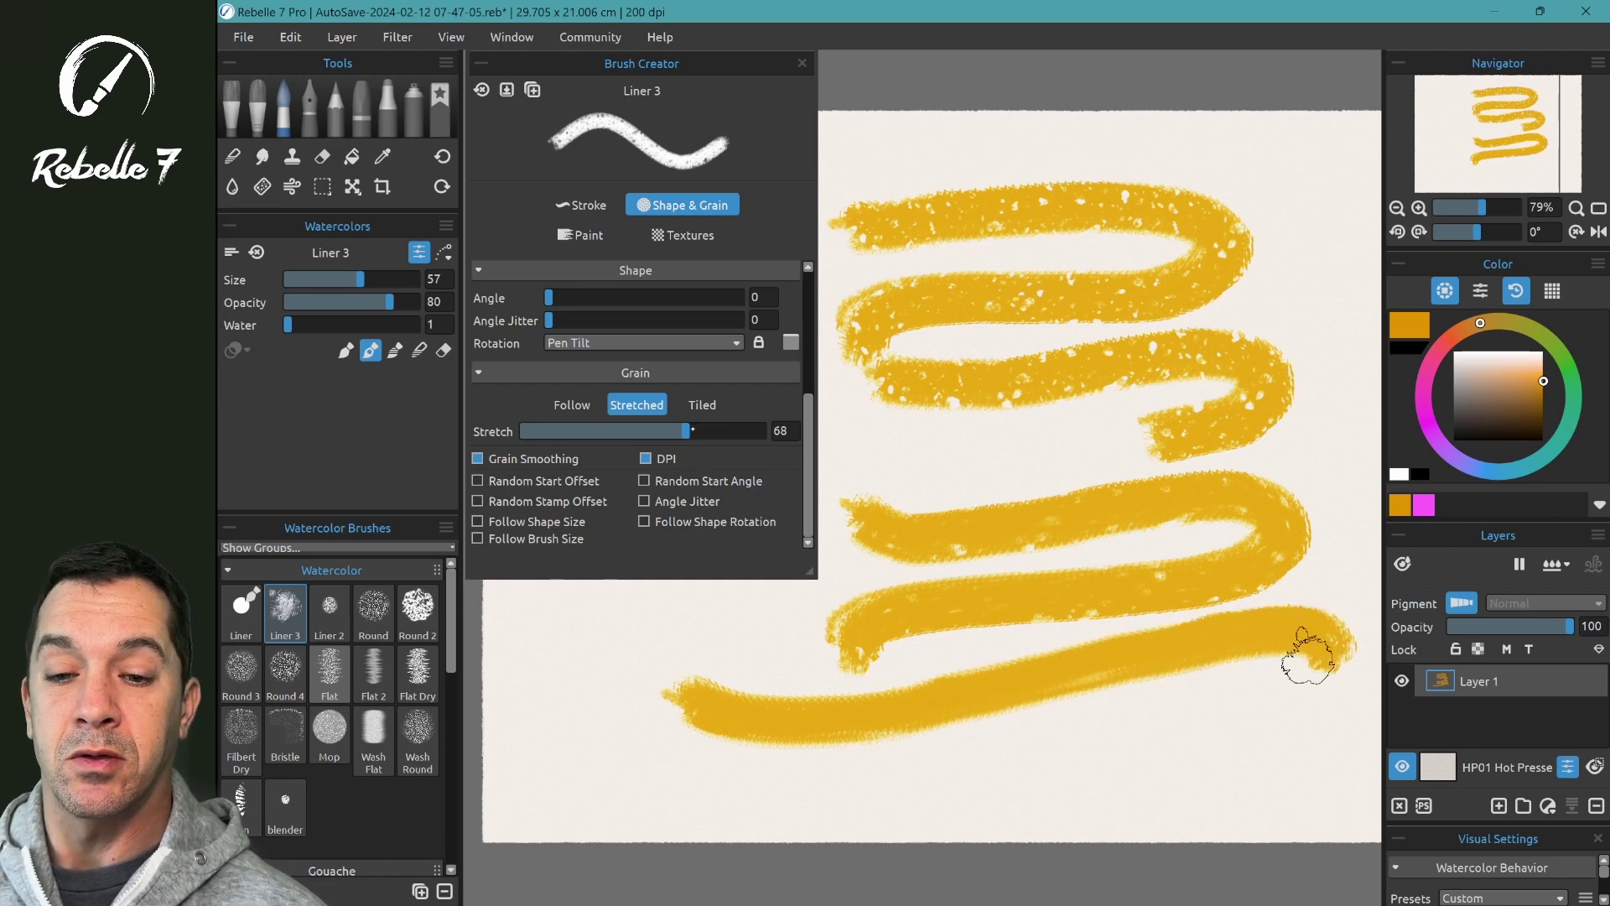
Set Stretch to 90 and paint long curved test strokes along the canvas's lower and right edges.
{"action": "left_click_drag", "start_coordinate": [693, 430], "coordinate": [707, 430]}
{"action": "mouse_move", "coordinate": [529, 703]}
{"action": "left_mouse_down"}
{"action": "mouse_move", "coordinate": [663, 775]}
{"action": "mouse_move", "coordinate": [836, 794]}
{"action": "mouse_move", "coordinate": [1161, 697]}
{"action": "mouse_move", "coordinate": [1266, 685]}
{"action": "mouse_move", "coordinate": [1326, 700]}
{"action": "mouse_move", "coordinate": [1324, 747]}
{"action": "mouse_move", "coordinate": [966, 817]}
{"action": "left_mouse_up"}
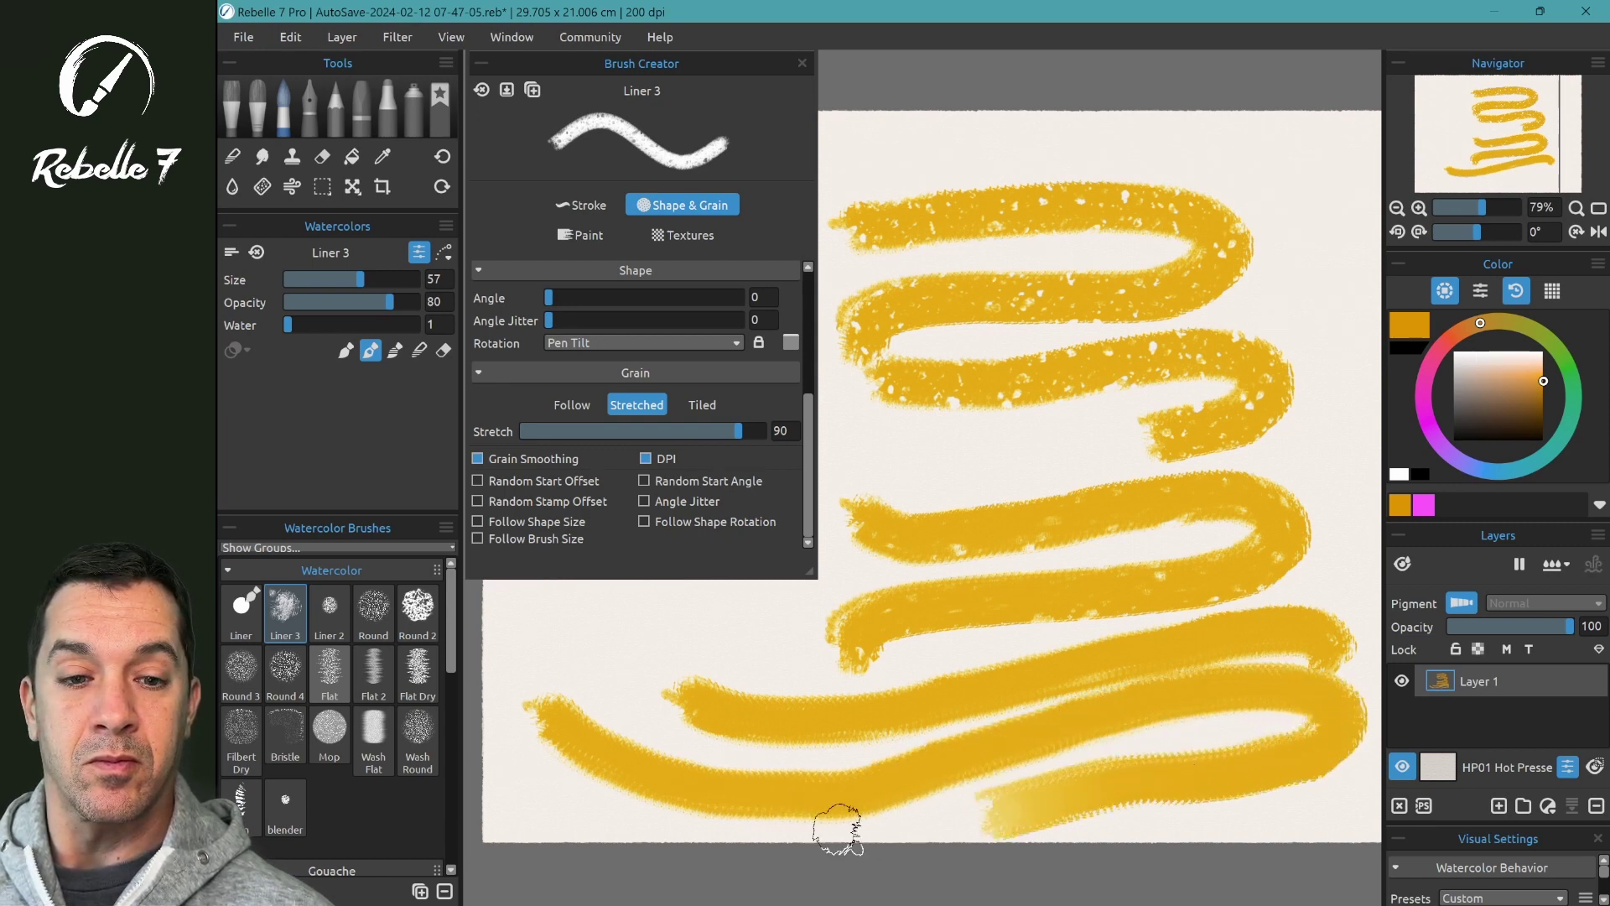
{"action": "mouse_move", "coordinate": [1067, 289]}
{"action": "left_mouse_down"}
{"action": "mouse_move", "coordinate": [1164, 724]}
{"action": "mouse_move", "coordinate": [1183, 772]}
{"action": "mouse_move", "coordinate": [1215, 781]}
{"action": "mouse_move", "coordinate": [1229, 727]}
{"action": "mouse_move", "coordinate": [1216, 549]}
{"action": "mouse_move", "coordinate": [1176, 404]}
{"action": "mouse_move", "coordinate": [1212, 250]}
{"action": "mouse_move", "coordinate": [1192, 178]}
{"action": "left_mouse_up"}
Set Stretch to 100 and paint winding test strokes in the blank area beside the earlier strokes.
{"action": "scroll", "coordinate": [1013, 691], "scroll_direction": "up", "scroll_amount": 3}
{"action": "left_click_drag", "start_coordinate": [545, 719], "coordinate": [942, 683]}
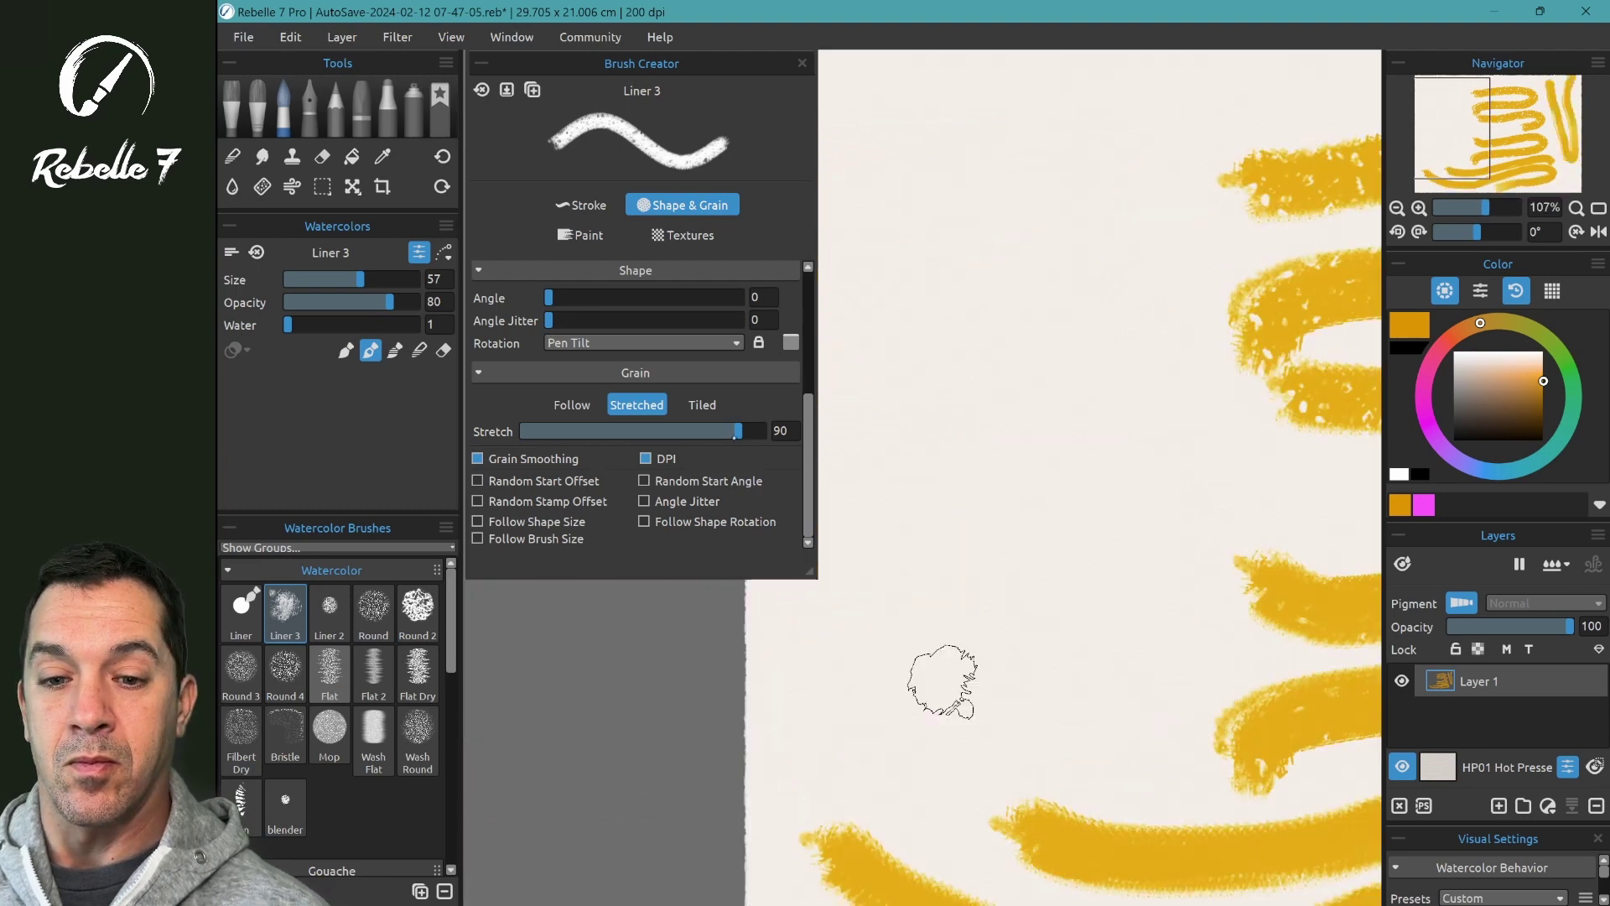
{"action": "left_click_drag", "start_coordinate": [738, 432], "coordinate": [765, 431]}
{"action": "mouse_move", "coordinate": [862, 245]}
{"action": "left_mouse_down"}
{"action": "mouse_move", "coordinate": [923, 236]}
{"action": "mouse_move", "coordinate": [897, 499]}
{"action": "mouse_move", "coordinate": [1079, 615]}
{"action": "mouse_move", "coordinate": [853, 730]}
{"action": "mouse_move", "coordinate": [1082, 709]}
{"action": "left_mouse_up"}
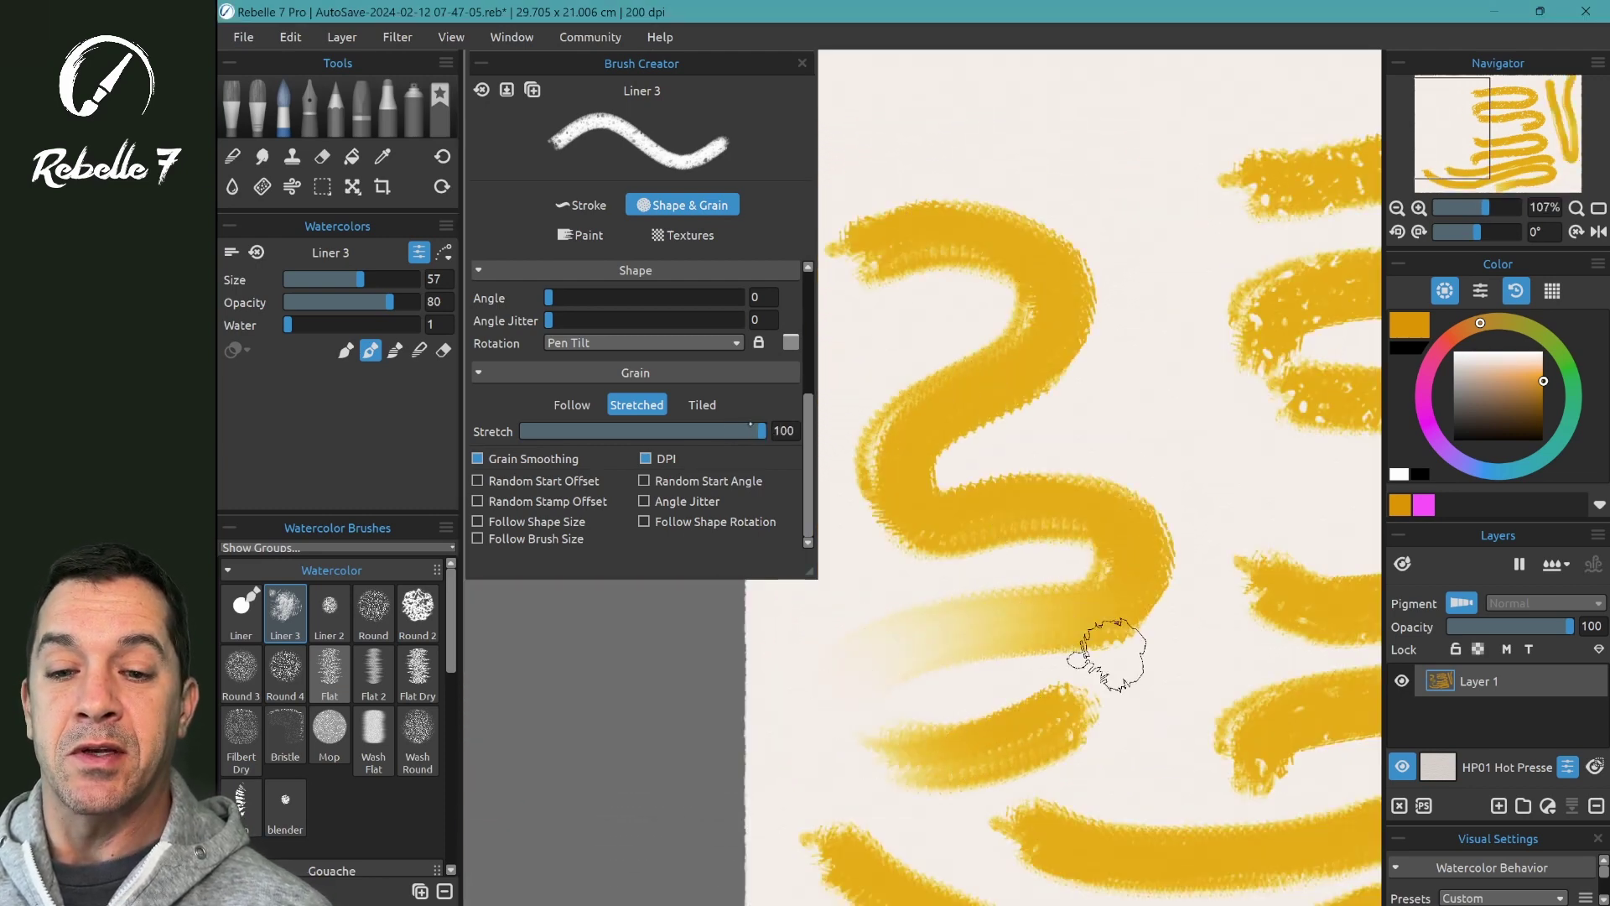
Set Stretch to 97 and paint a serpentine test stroke on the cleared layer.
{"action": "left_click_drag", "start_coordinate": [760, 431], "coordinate": [755, 431]}
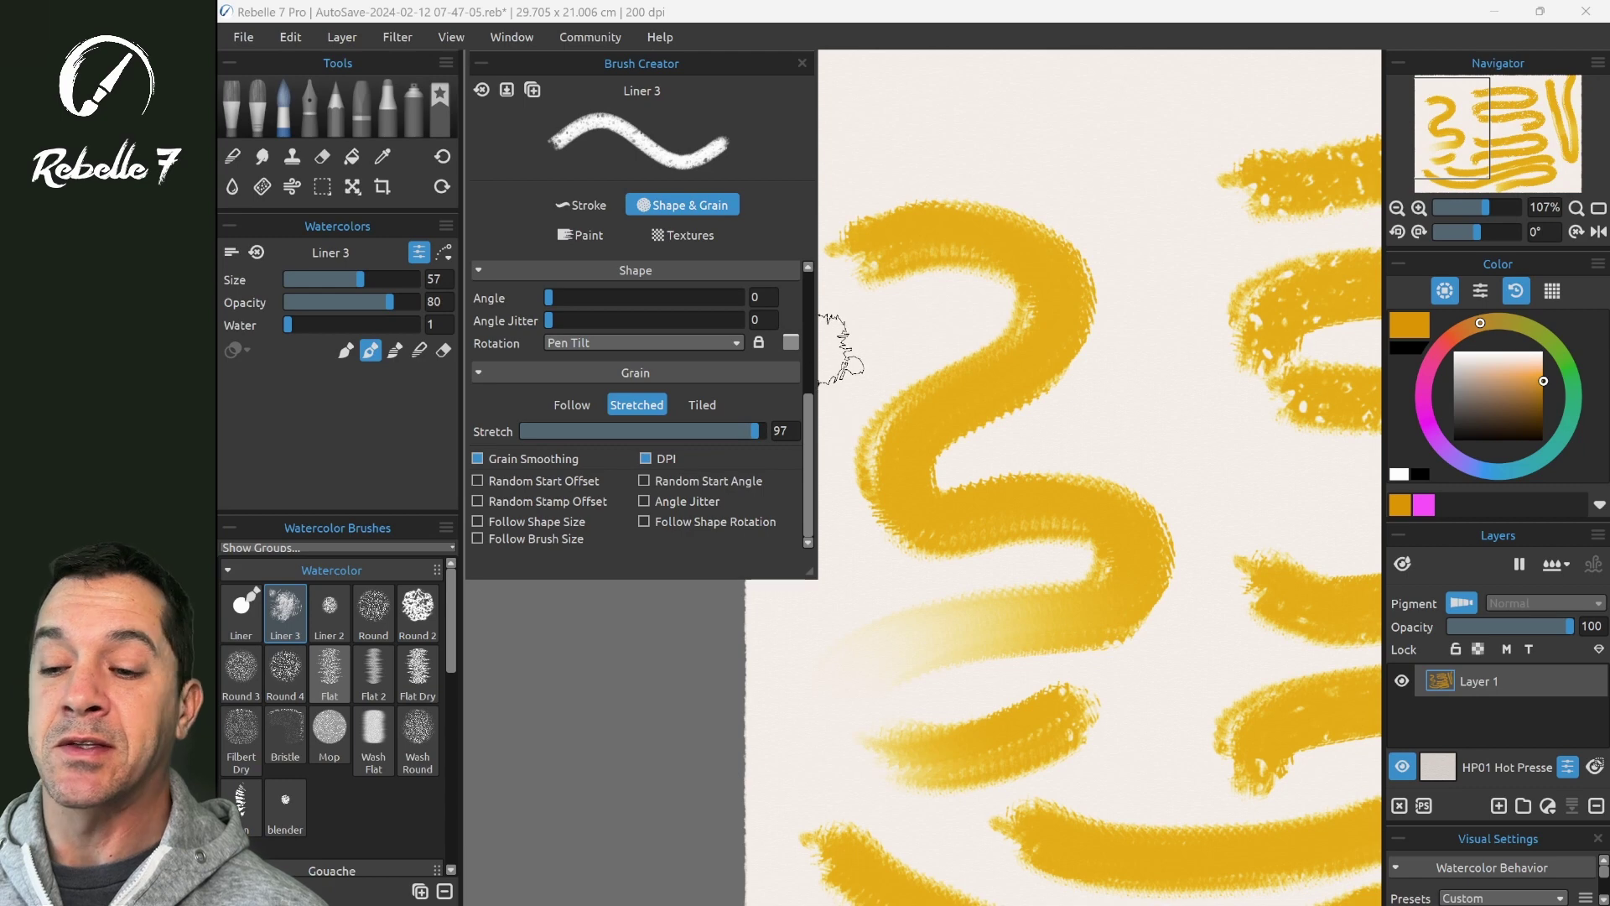
{"action": "key", "text": "Delete"}
{"action": "mouse_move", "coordinate": [891, 130]}
{"action": "left_mouse_down"}
{"action": "mouse_move", "coordinate": [1265, 125]}
{"action": "mouse_move", "coordinate": [1311, 151]}
{"action": "mouse_move", "coordinate": [1305, 193]}
{"action": "mouse_move", "coordinate": [1262, 208]}
{"action": "mouse_move", "coordinate": [1005, 219]}
{"action": "mouse_move", "coordinate": [939, 233]}
{"action": "mouse_move", "coordinate": [885, 276]}
{"action": "mouse_move", "coordinate": [928, 326]}
{"action": "mouse_move", "coordinate": [1259, 317]}
{"action": "mouse_move", "coordinate": [1321, 344]}
{"action": "mouse_move", "coordinate": [1328, 369]}
{"action": "mouse_move", "coordinate": [1277, 422]}
{"action": "mouse_move", "coordinate": [930, 449]}
{"action": "mouse_move", "coordinate": [898, 470]}
{"action": "mouse_move", "coordinate": [901, 512]}
{"action": "mouse_move", "coordinate": [949, 544]}
{"action": "mouse_move", "coordinate": [1289, 518]}
{"action": "left_mouse_up"}
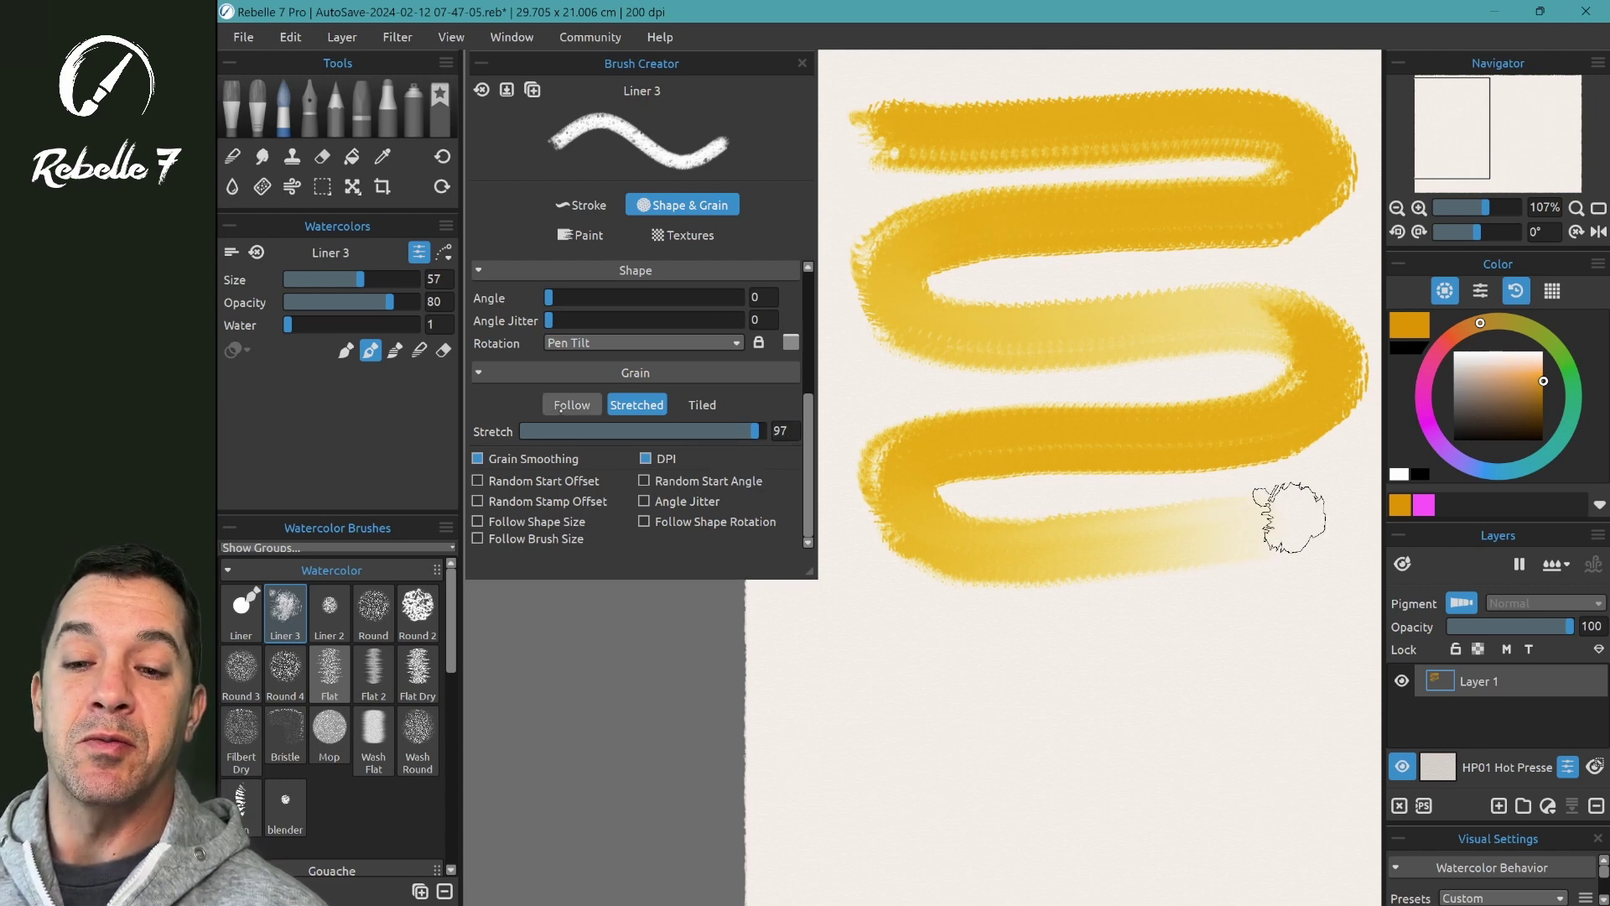
Set the grain mapping to Tiled and scribble a solid patch below the serpentine stroke.
{"action": "left_click", "coordinate": [702, 404]}
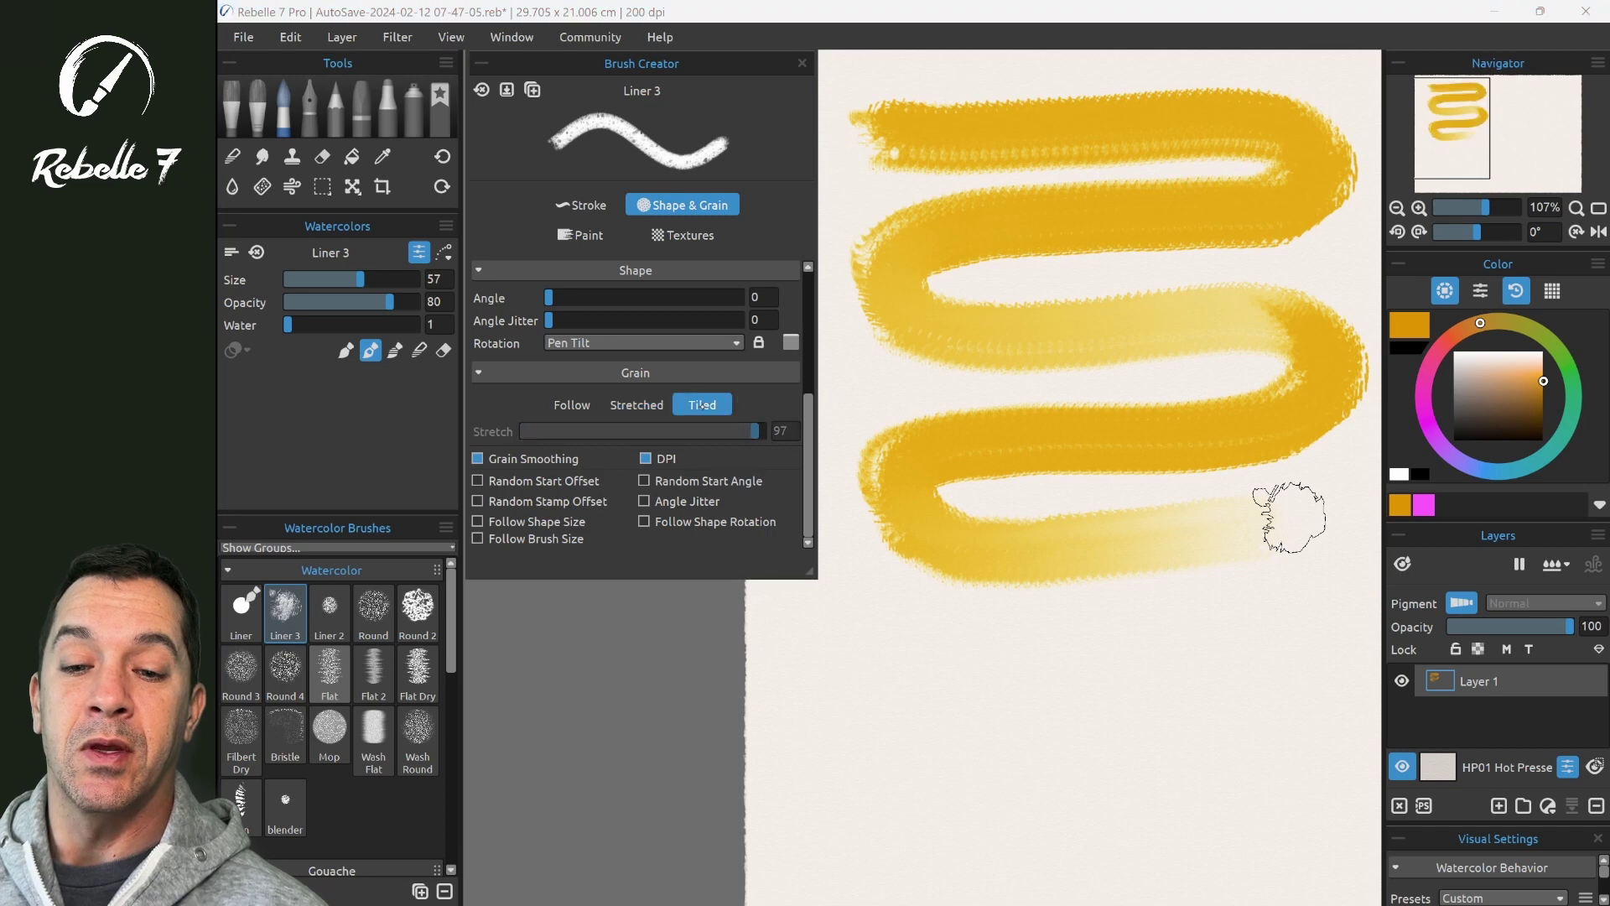
{"action": "mouse_move", "coordinate": [784, 721]}
{"action": "left_mouse_down"}
{"action": "mouse_move", "coordinate": [1002, 638]}
{"action": "mouse_move", "coordinate": [978, 700]}
{"action": "mouse_move", "coordinate": [1082, 656]}
{"action": "mouse_move", "coordinate": [1109, 724]}
{"action": "mouse_move", "coordinate": [1235, 686]}
{"action": "mouse_move", "coordinate": [1213, 777]}
{"action": "mouse_move", "coordinate": [1022, 706]}
{"action": "mouse_move", "coordinate": [793, 745]}
{"action": "mouse_move", "coordinate": [1008, 712]}
{"action": "mouse_move", "coordinate": [927, 792]}
{"action": "mouse_move", "coordinate": [972, 821]}
{"action": "mouse_move", "coordinate": [1093, 803]}
{"action": "left_mouse_up"}
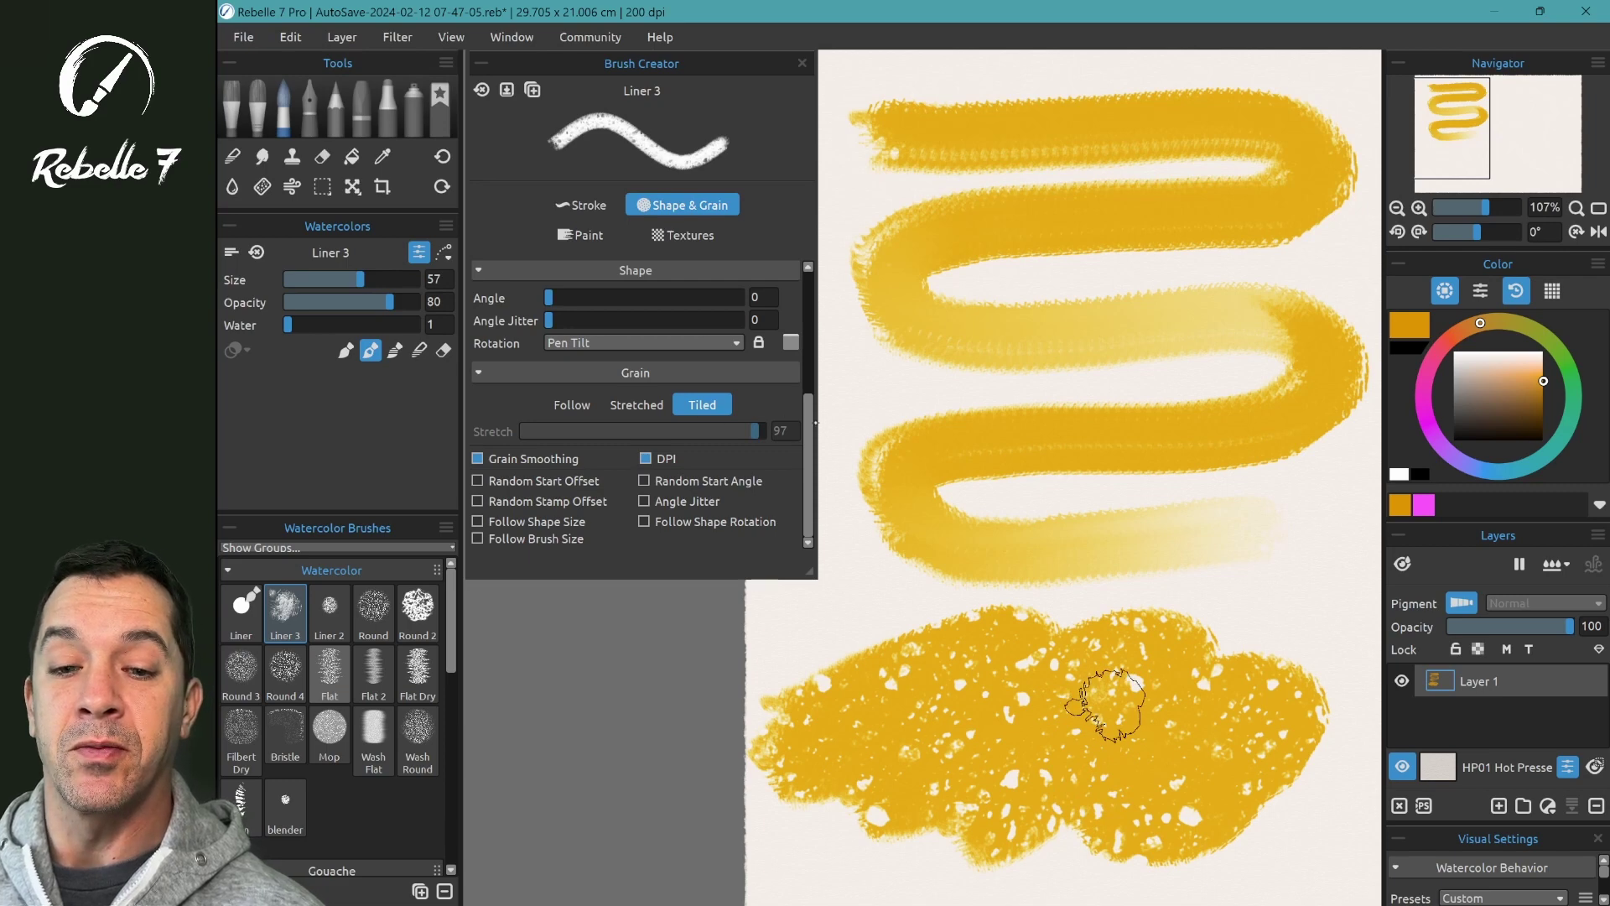
{"action": "mouse_move", "coordinate": [809, 424]}
{"action": "left_mouse_down"}
{"action": "mouse_move", "coordinate": [788, 379]}
{"action": "mouse_move", "coordinate": [714, 318]}
{"action": "left_mouse_up"}
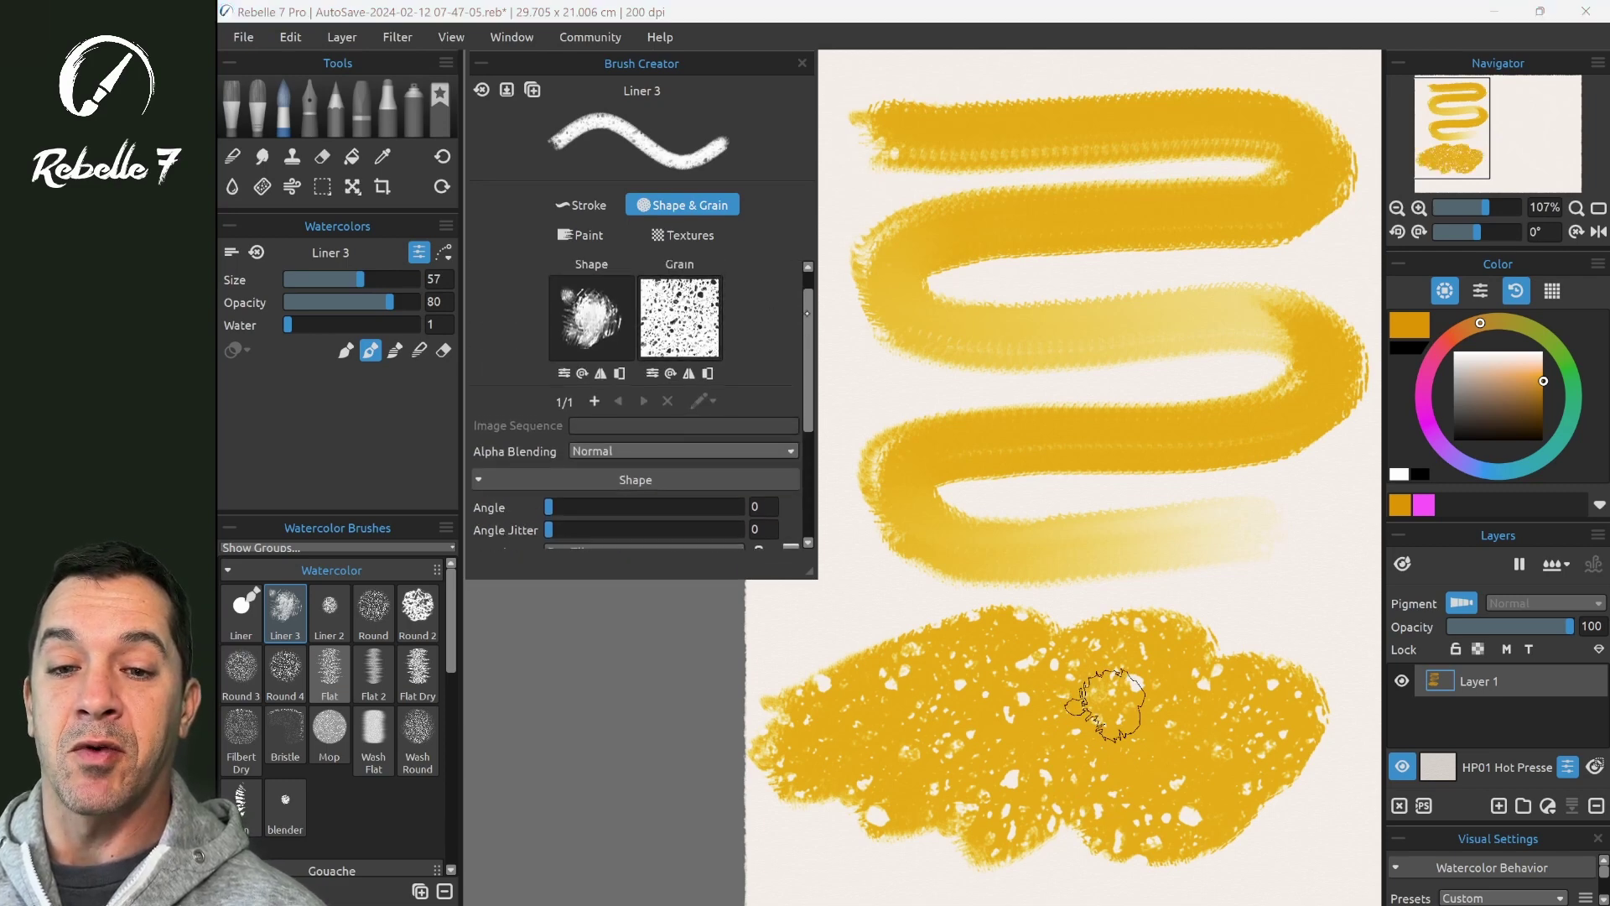
Scribble a solid patch on the cleared layer with Liner 3's white square shape and peacock grain, using Tiled grain mapping.
{"action": "left_click_drag", "start_coordinate": [808, 334], "coordinate": [820, 439]}
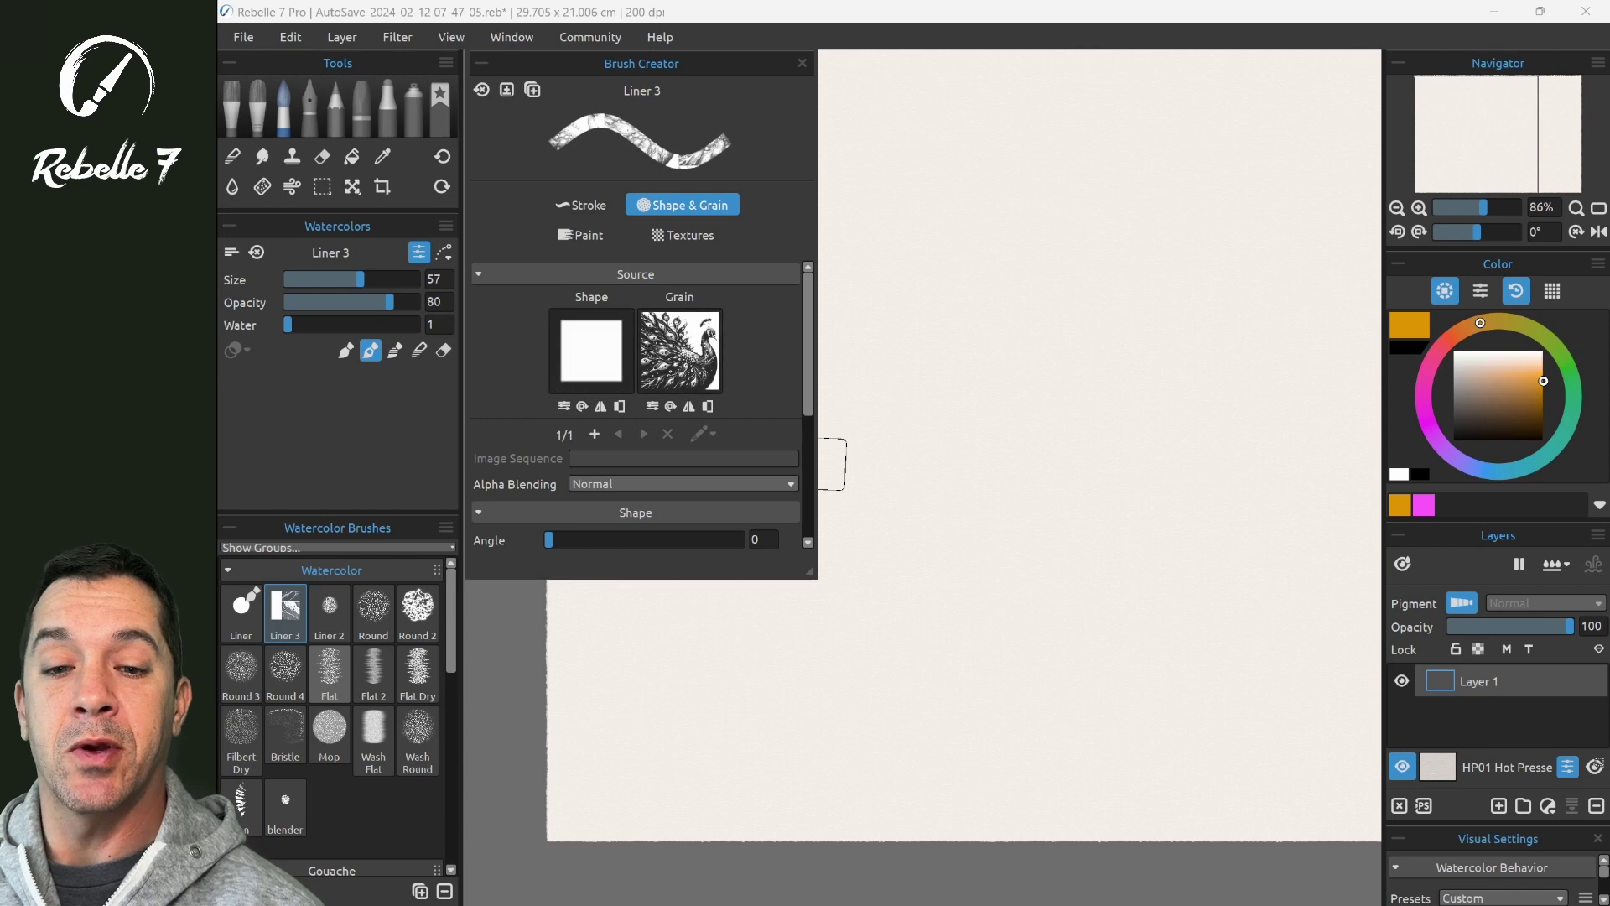
{"action": "mouse_move", "coordinate": [910, 342]}
{"action": "left_mouse_down"}
{"action": "mouse_move", "coordinate": [1032, 134]}
{"action": "mouse_move", "coordinate": [1075, 299]}
{"action": "left_mouse_up"}
{"action": "left_click_drag", "start_coordinate": [948, 667], "coordinate": [998, 592]}
Set the grain mapping to Stretched with Stretch at 89, paint a winding test stroke below the peacock patch and undo it.
{"action": "scroll", "coordinate": [729, 483], "scroll_direction": "down", "scroll_amount": 3}
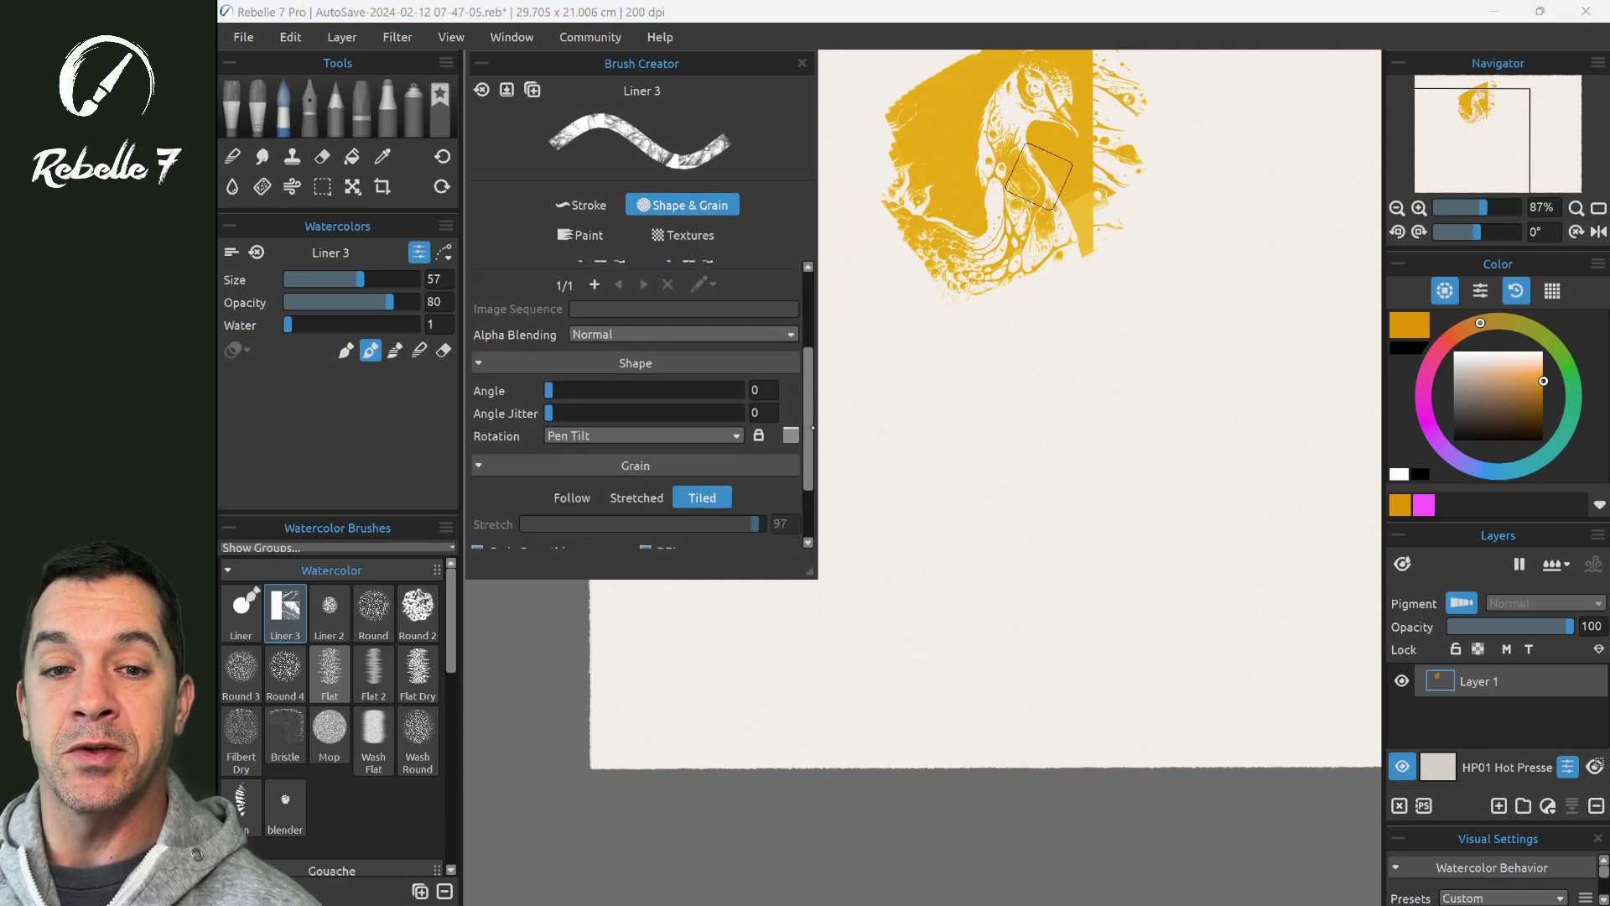
{"action": "scroll", "coordinate": [587, 415], "scroll_direction": "down", "scroll_amount": 2}
{"action": "left_click", "coordinate": [577, 406]}
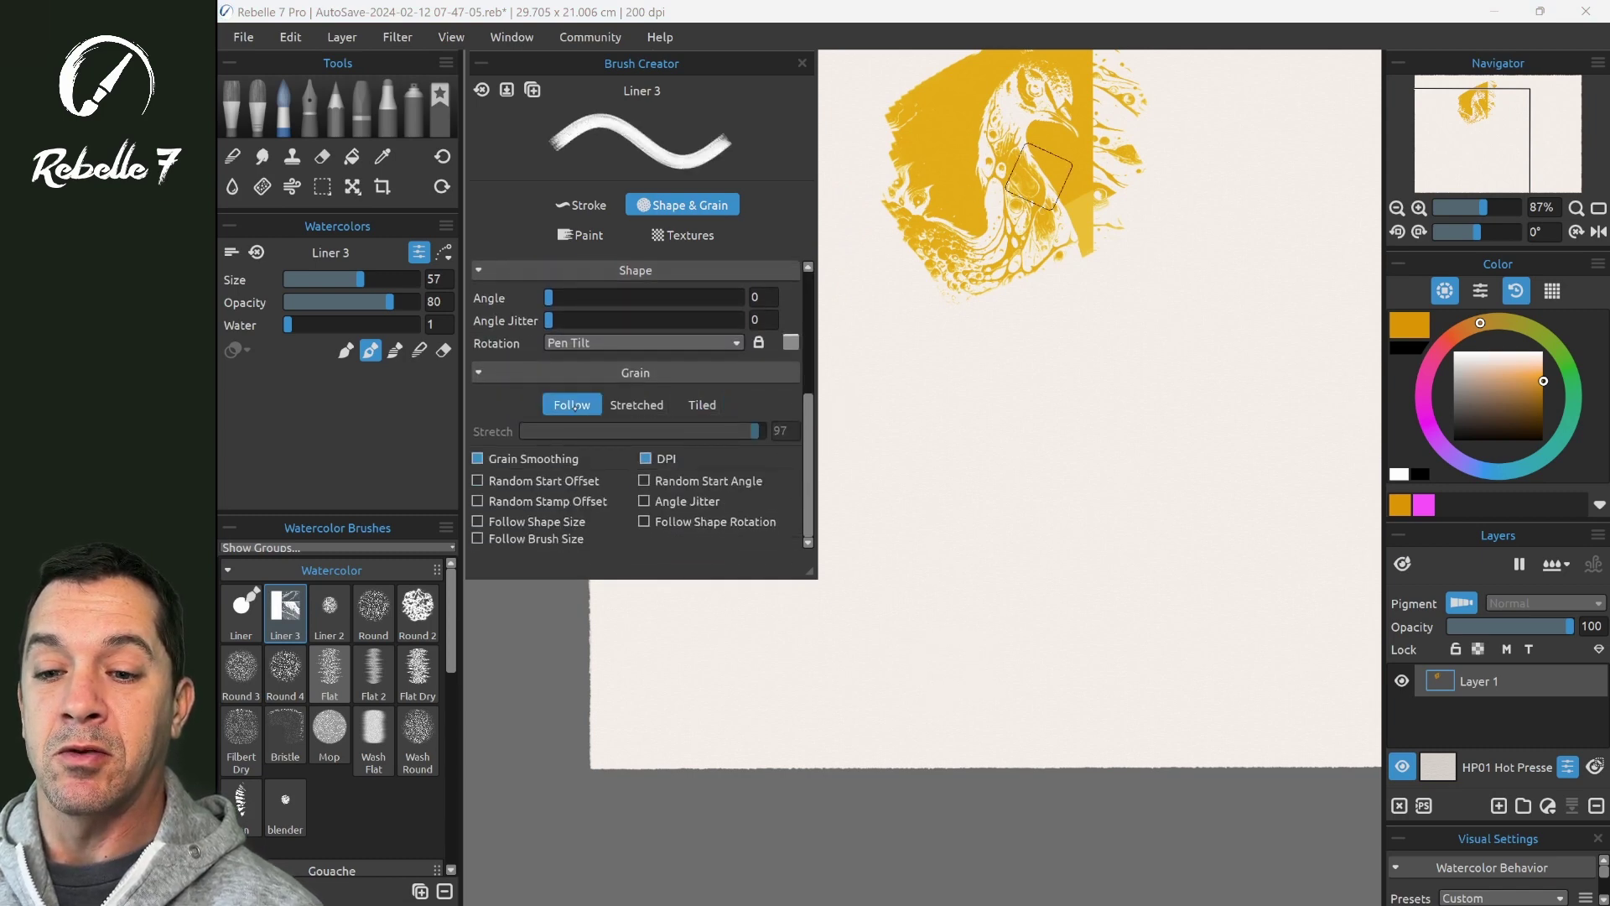
{"action": "left_click", "coordinate": [635, 404]}
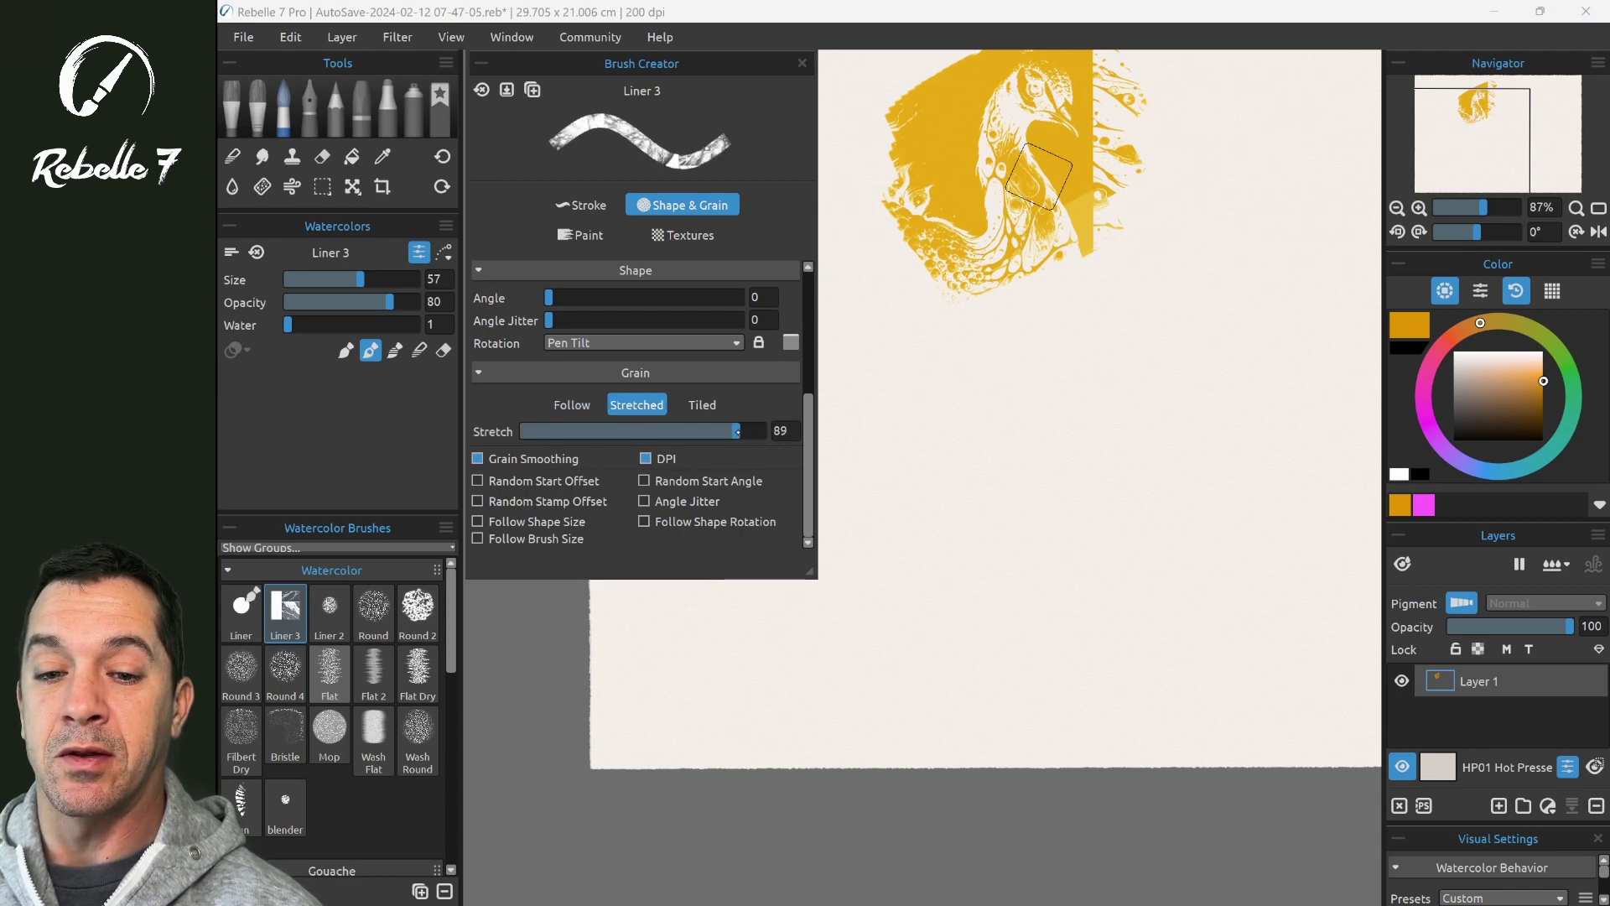
{"action": "mouse_move", "coordinate": [881, 423]}
{"action": "left_mouse_down"}
{"action": "mouse_move", "coordinate": [1058, 350]}
{"action": "mouse_move", "coordinate": [1184, 361]}
{"action": "mouse_move", "coordinate": [1086, 444]}
{"action": "mouse_move", "coordinate": [1236, 465]}
{"action": "mouse_move", "coordinate": [1060, 509]}
{"action": "mouse_move", "coordinate": [1065, 557]}
{"action": "mouse_move", "coordinate": [1176, 587]}
{"action": "mouse_move", "coordinate": [1312, 589]}
{"action": "left_mouse_up"}
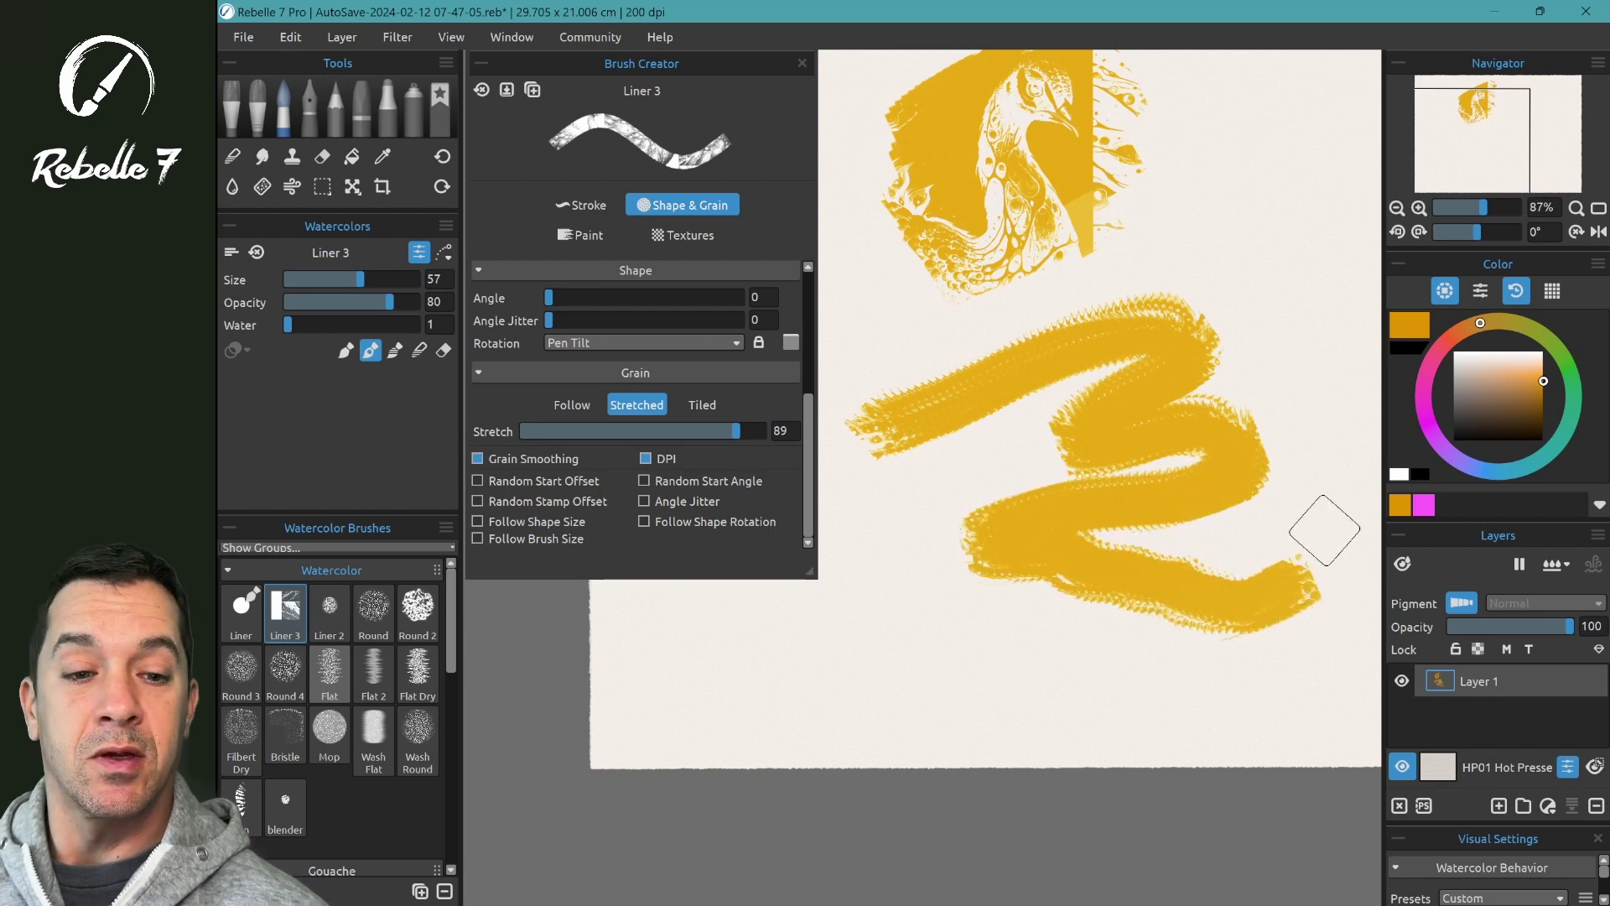
{"action": "key", "text": "ctrl+z"}
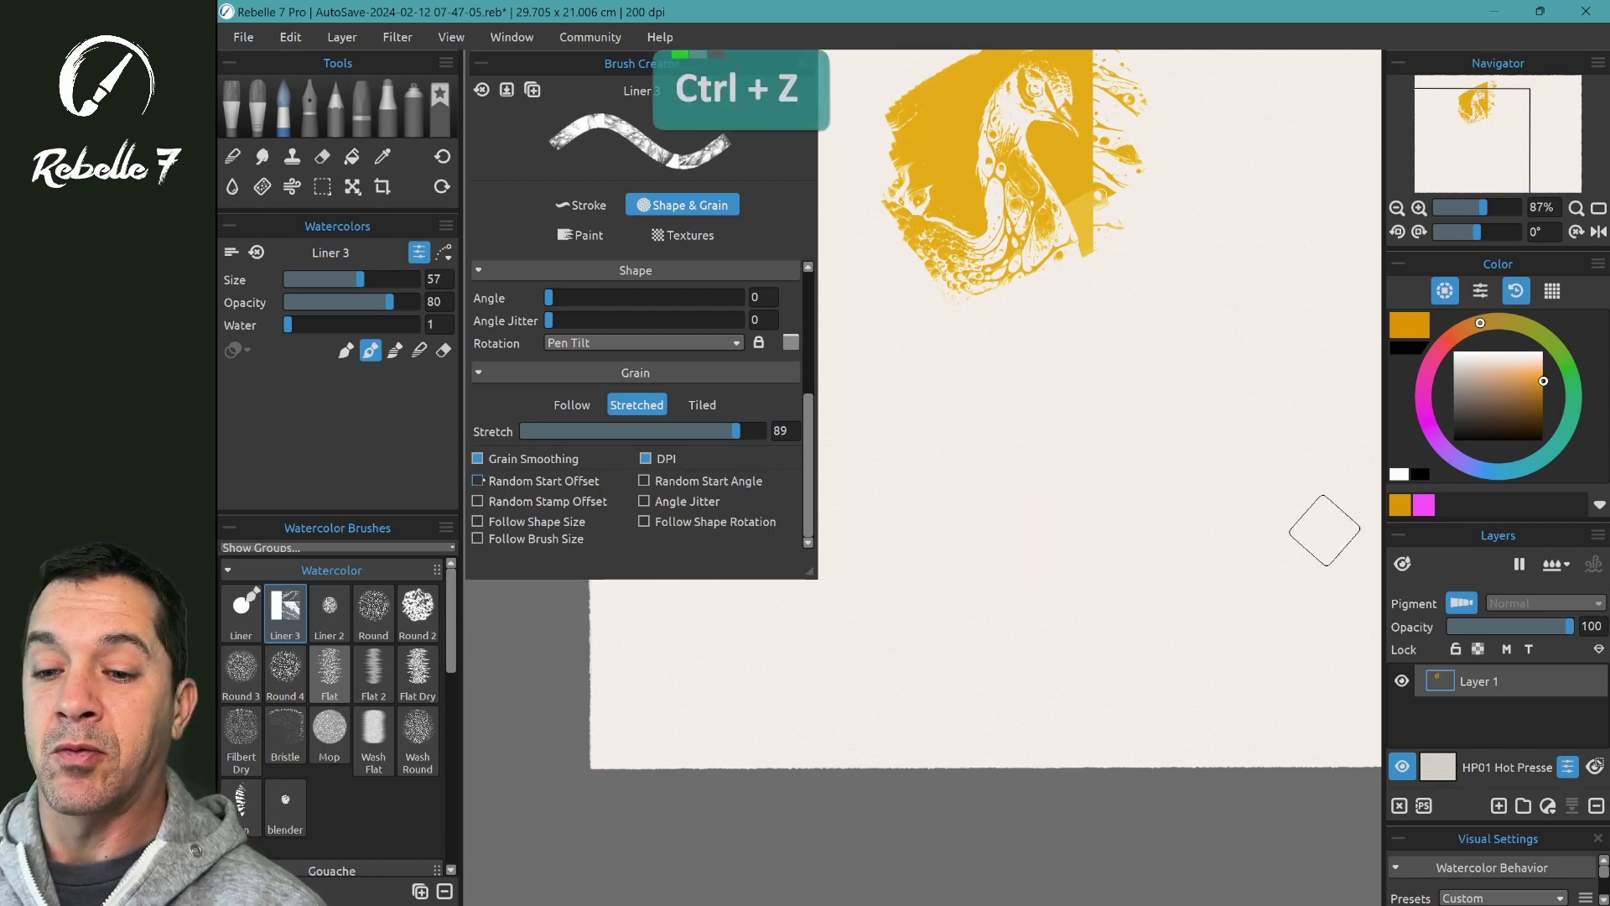
Enable Random Start Offset for the grain and set the stroke's Spacing to 100.
{"action": "left_click", "coordinate": [481, 480]}
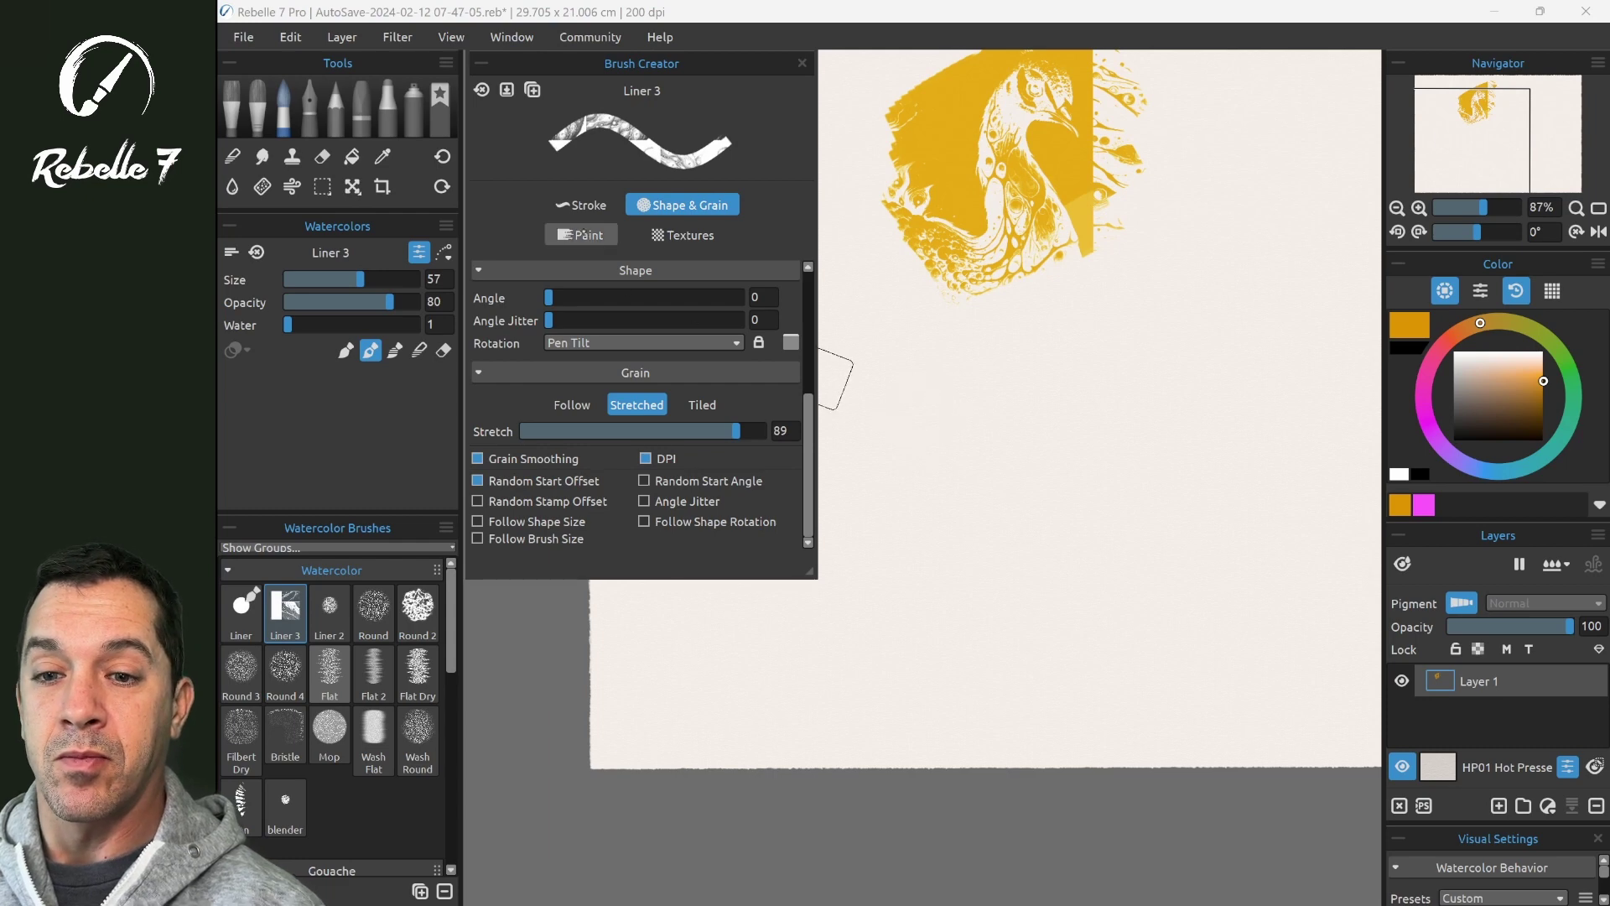
{"action": "left_click", "coordinate": [581, 205]}
{"action": "left_click_drag", "start_coordinate": [567, 440], "coordinate": [649, 439]}
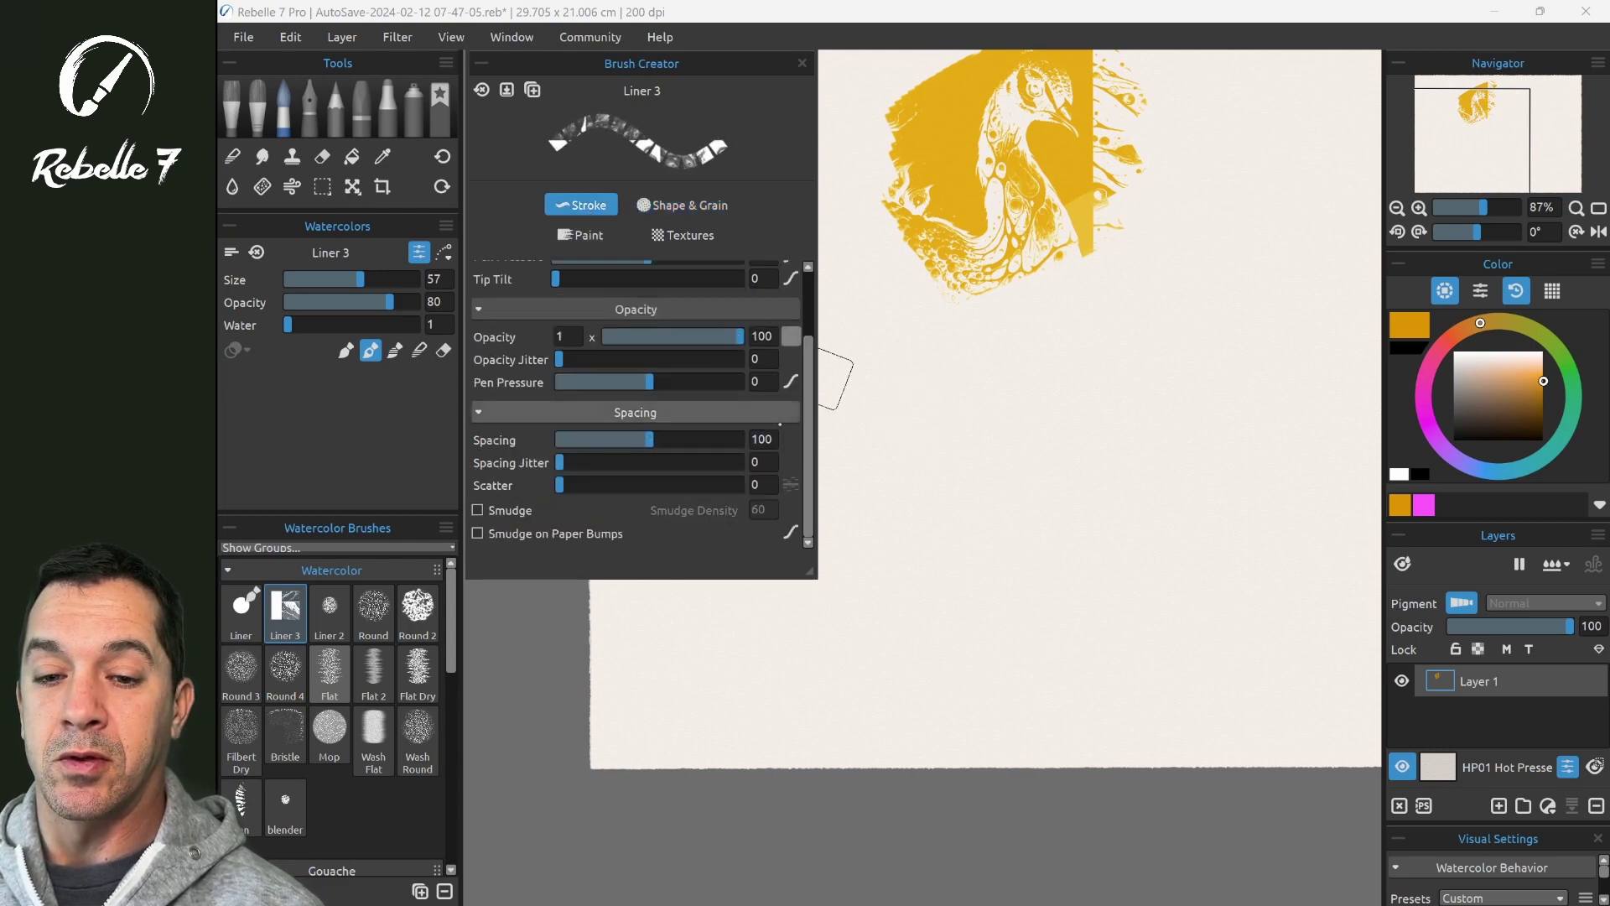
Paint four rows of test stamps below the peacock patch: one with Stretched grain, two with Follow and another with Stretched.
{"action": "left_click", "coordinate": [682, 205]}
{"action": "mouse_move", "coordinate": [866, 406]}
{"action": "left_mouse_down"}
{"action": "mouse_move", "coordinate": [1333, 373]}
{"action": "mouse_move", "coordinate": [1319, 387]}
{"action": "left_mouse_up"}
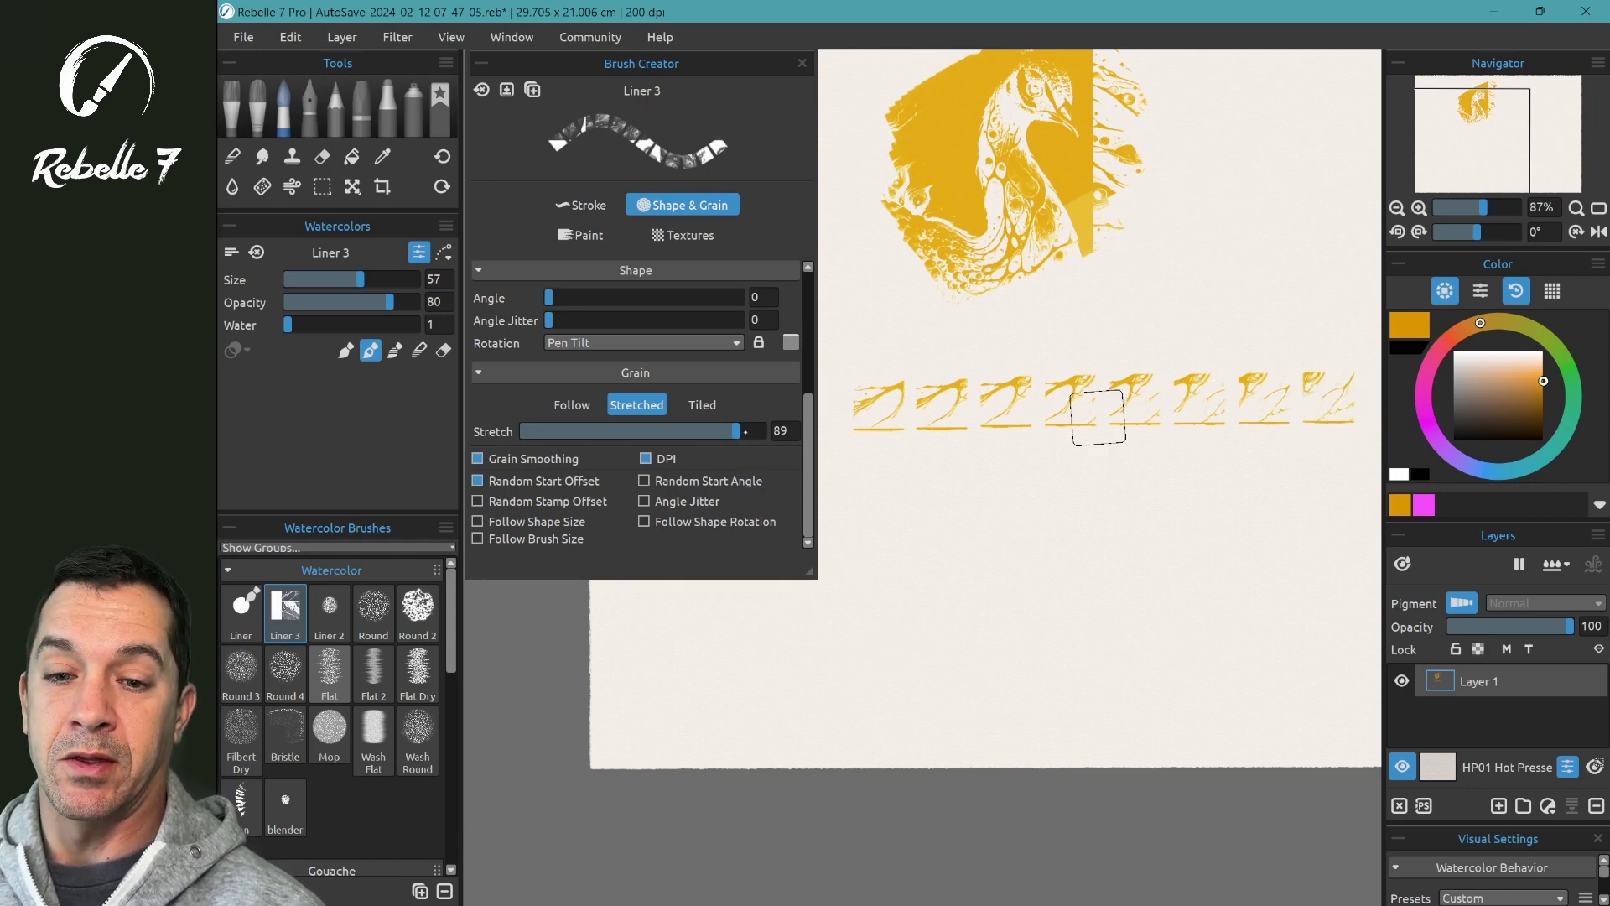
{"action": "left_click", "coordinate": [573, 406]}
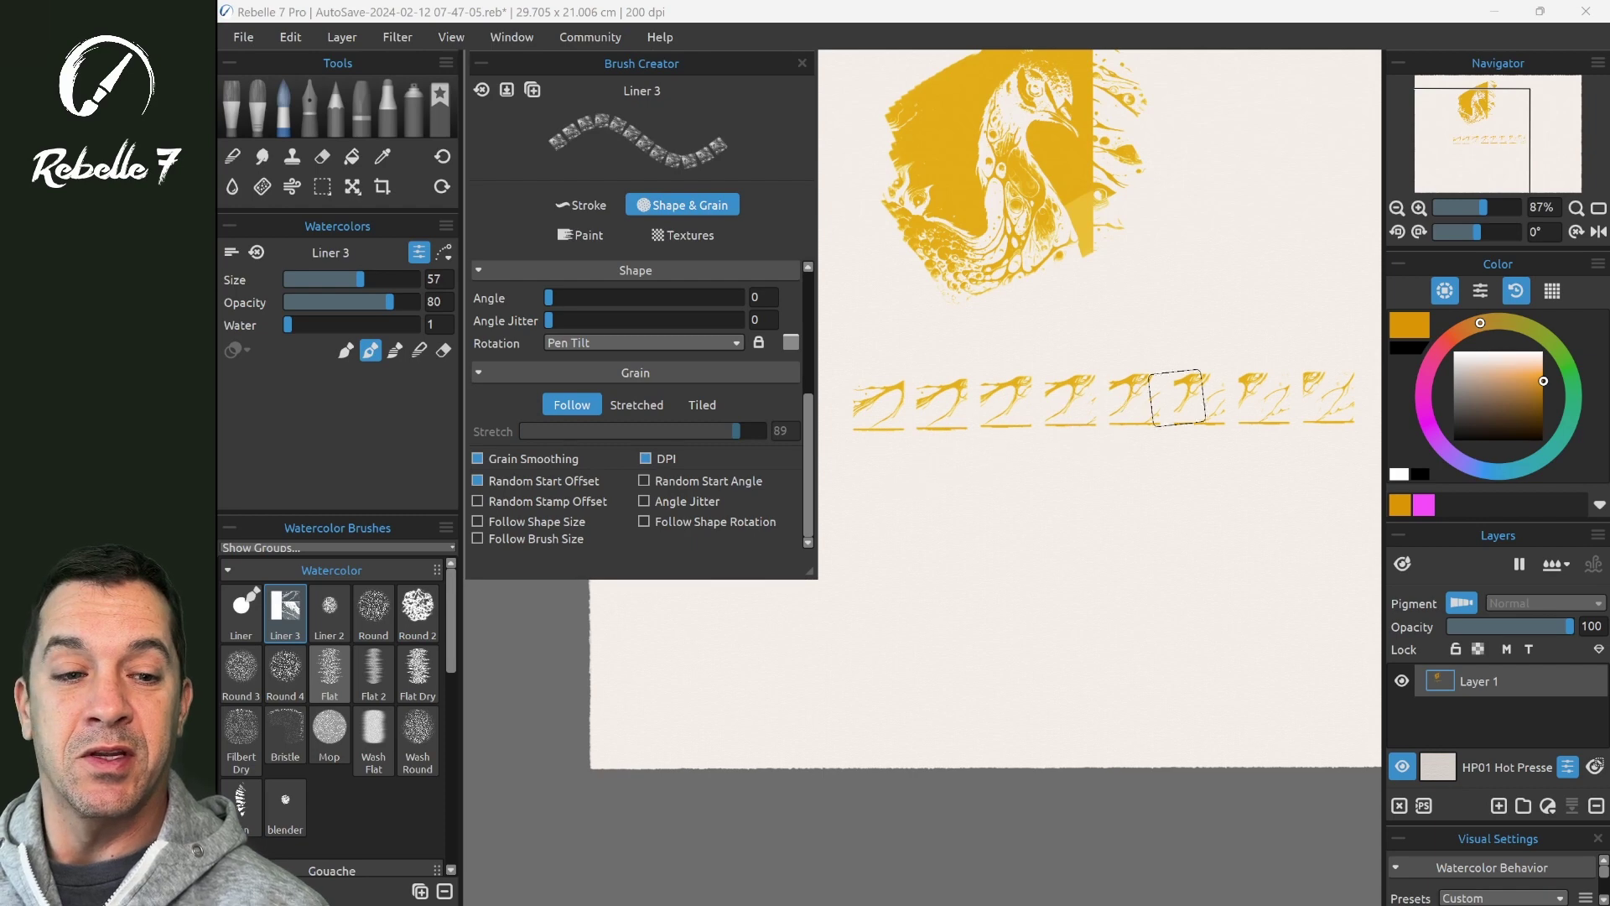
{"action": "left_click_drag", "start_coordinate": [872, 475], "coordinate": [1346, 482]}
{"action": "mouse_move", "coordinate": [866, 564]}
{"action": "left_mouse_down"}
{"action": "mouse_move", "coordinate": [1071, 546]}
{"action": "mouse_move", "coordinate": [1319, 558]}
{"action": "left_mouse_up"}
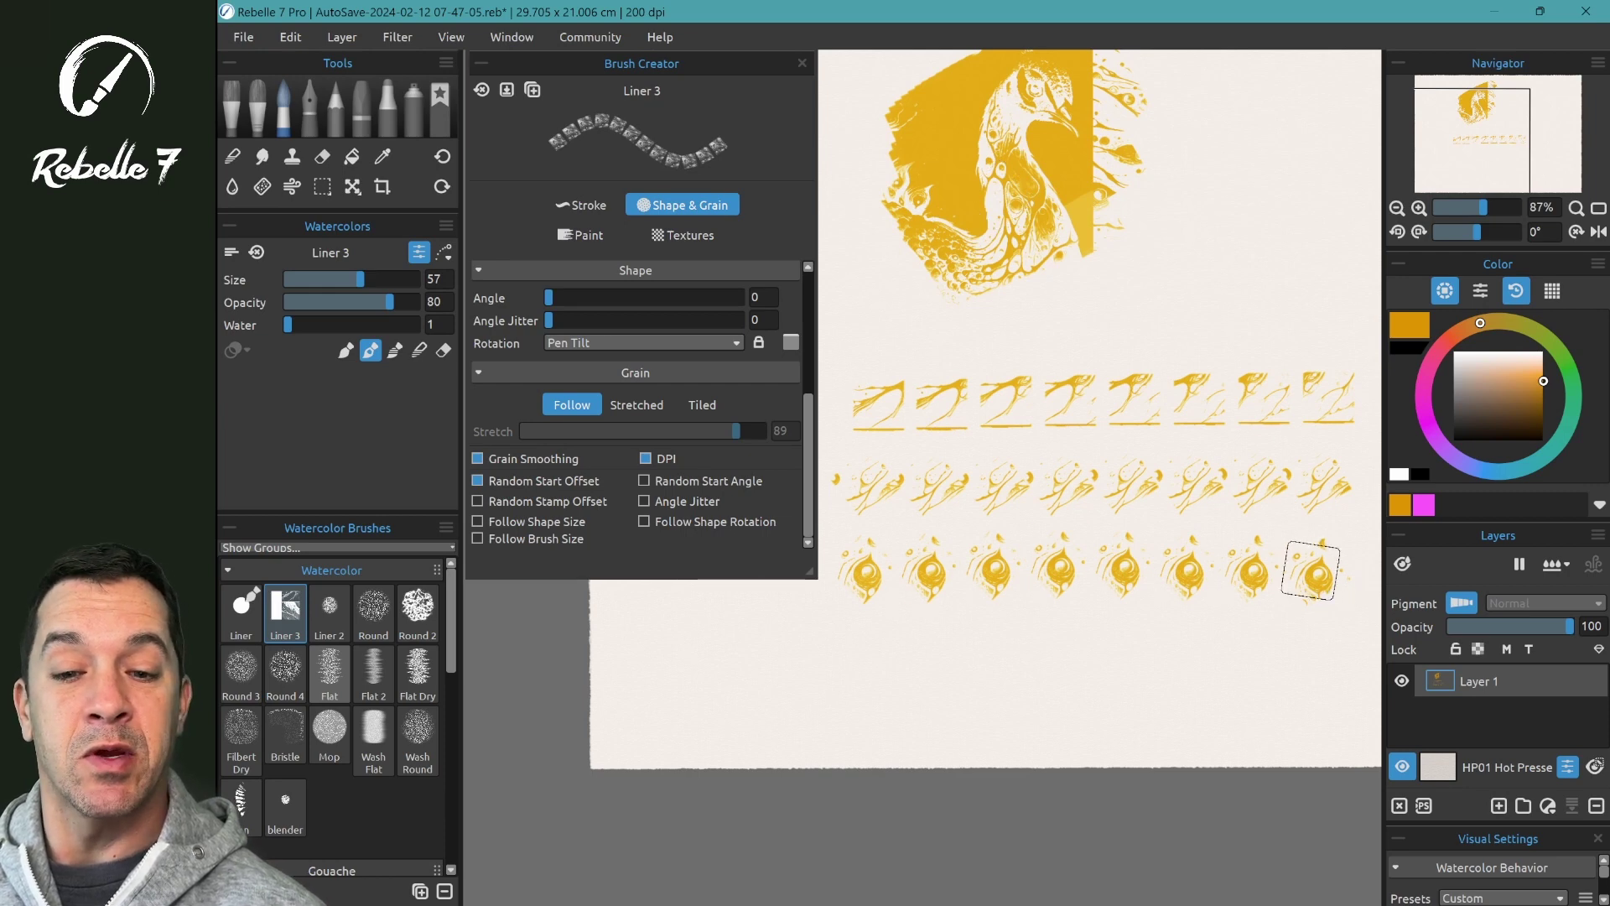
{"action": "left_click", "coordinate": [637, 404]}
{"action": "mouse_move", "coordinate": [826, 654]}
{"action": "left_mouse_down"}
{"action": "mouse_move", "coordinate": [1271, 652]}
{"action": "mouse_move", "coordinate": [1321, 622]}
{"action": "left_mouse_up"}
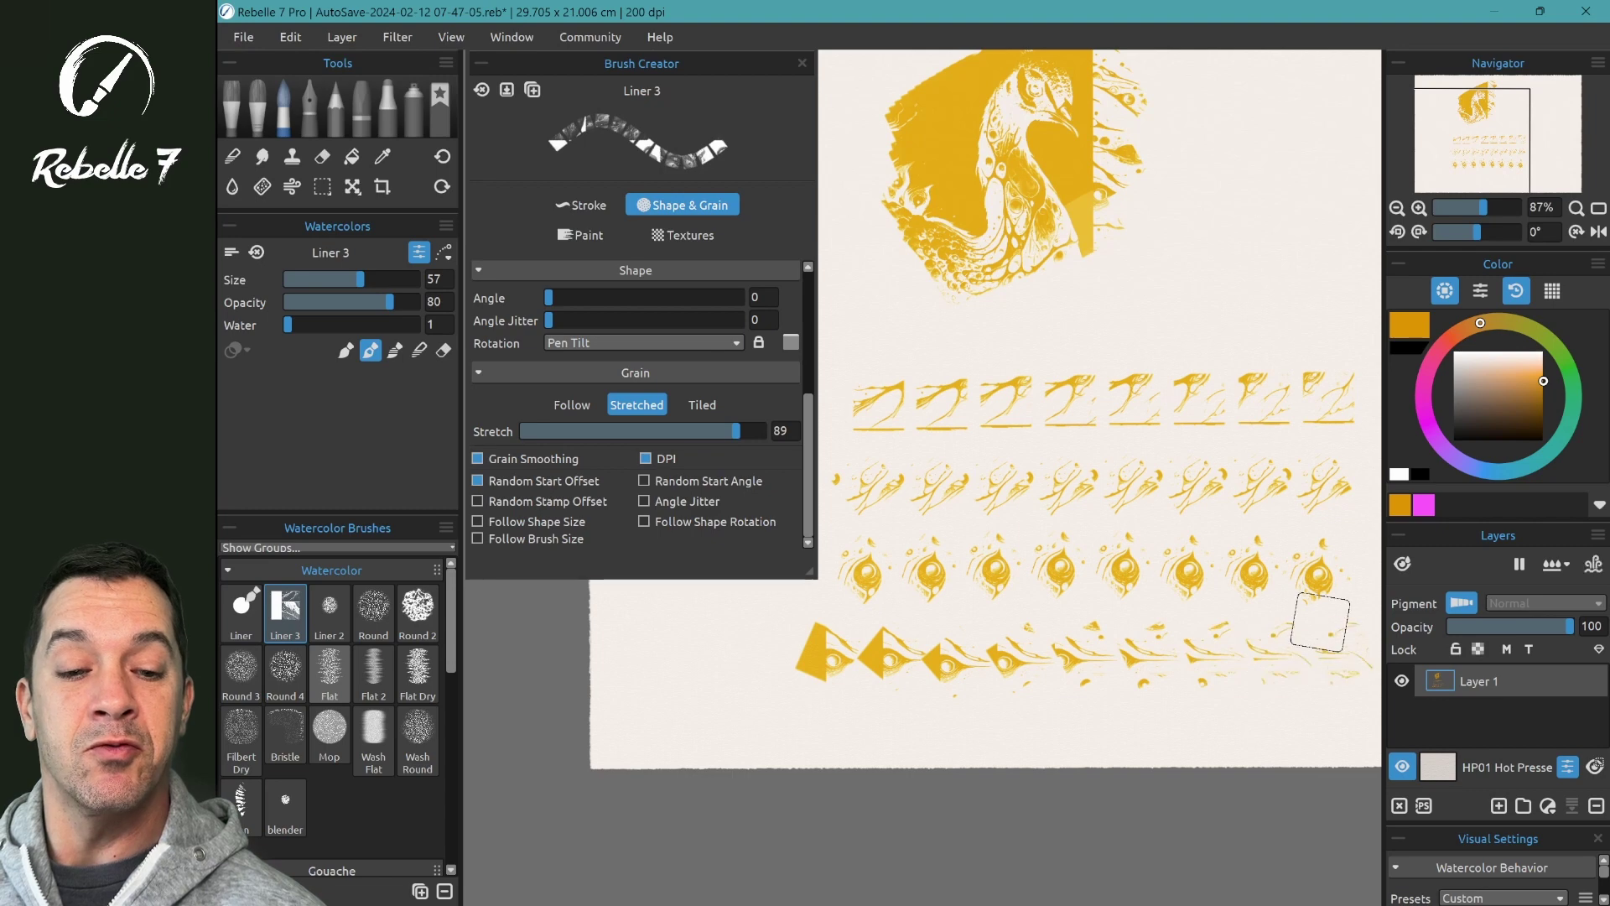
Switch to Follow with Random Stamp Offset instead of Random Start Offset, and paint a stamp row along the canvas's lower edge.
{"action": "left_click", "coordinate": [572, 404]}
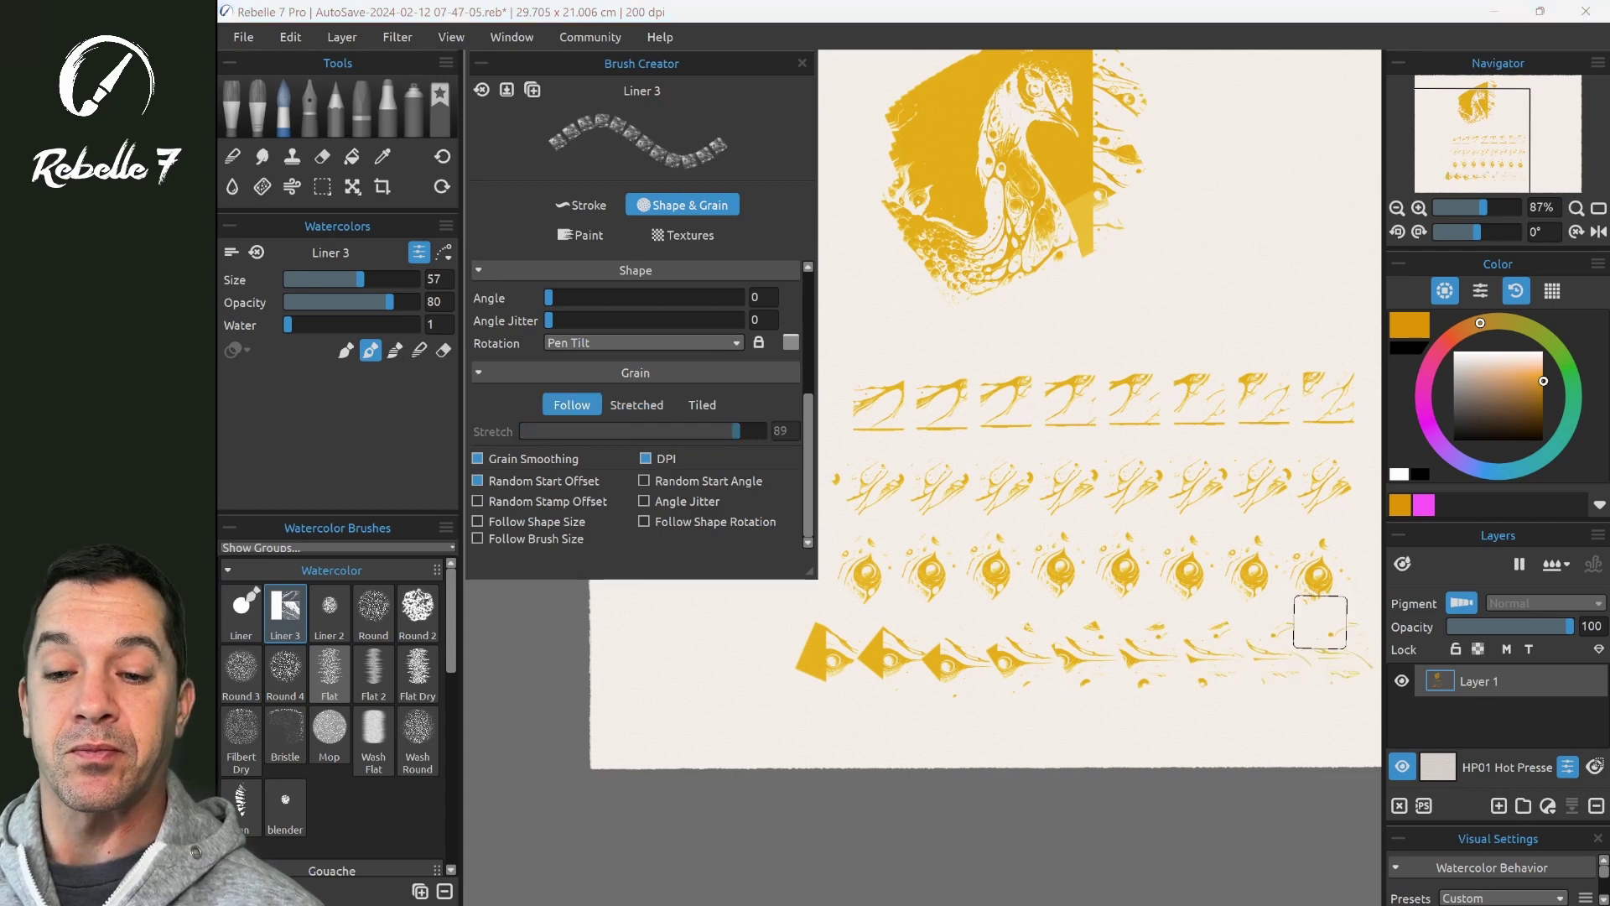
{"action": "left_click", "coordinate": [477, 482]}
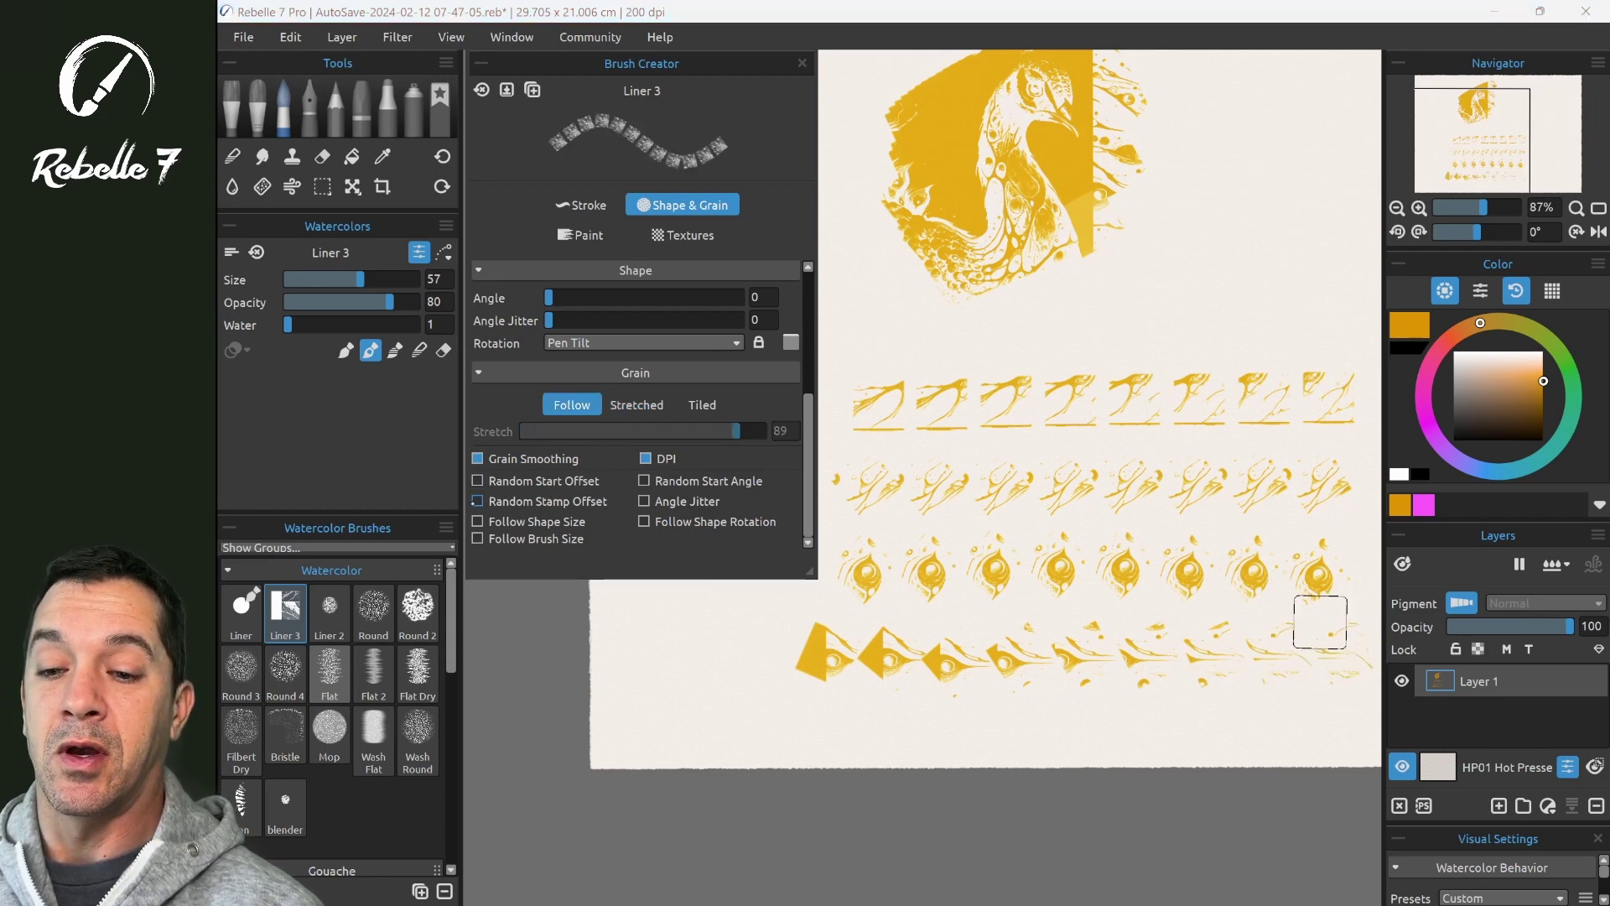
{"action": "left_click", "coordinate": [478, 501]}
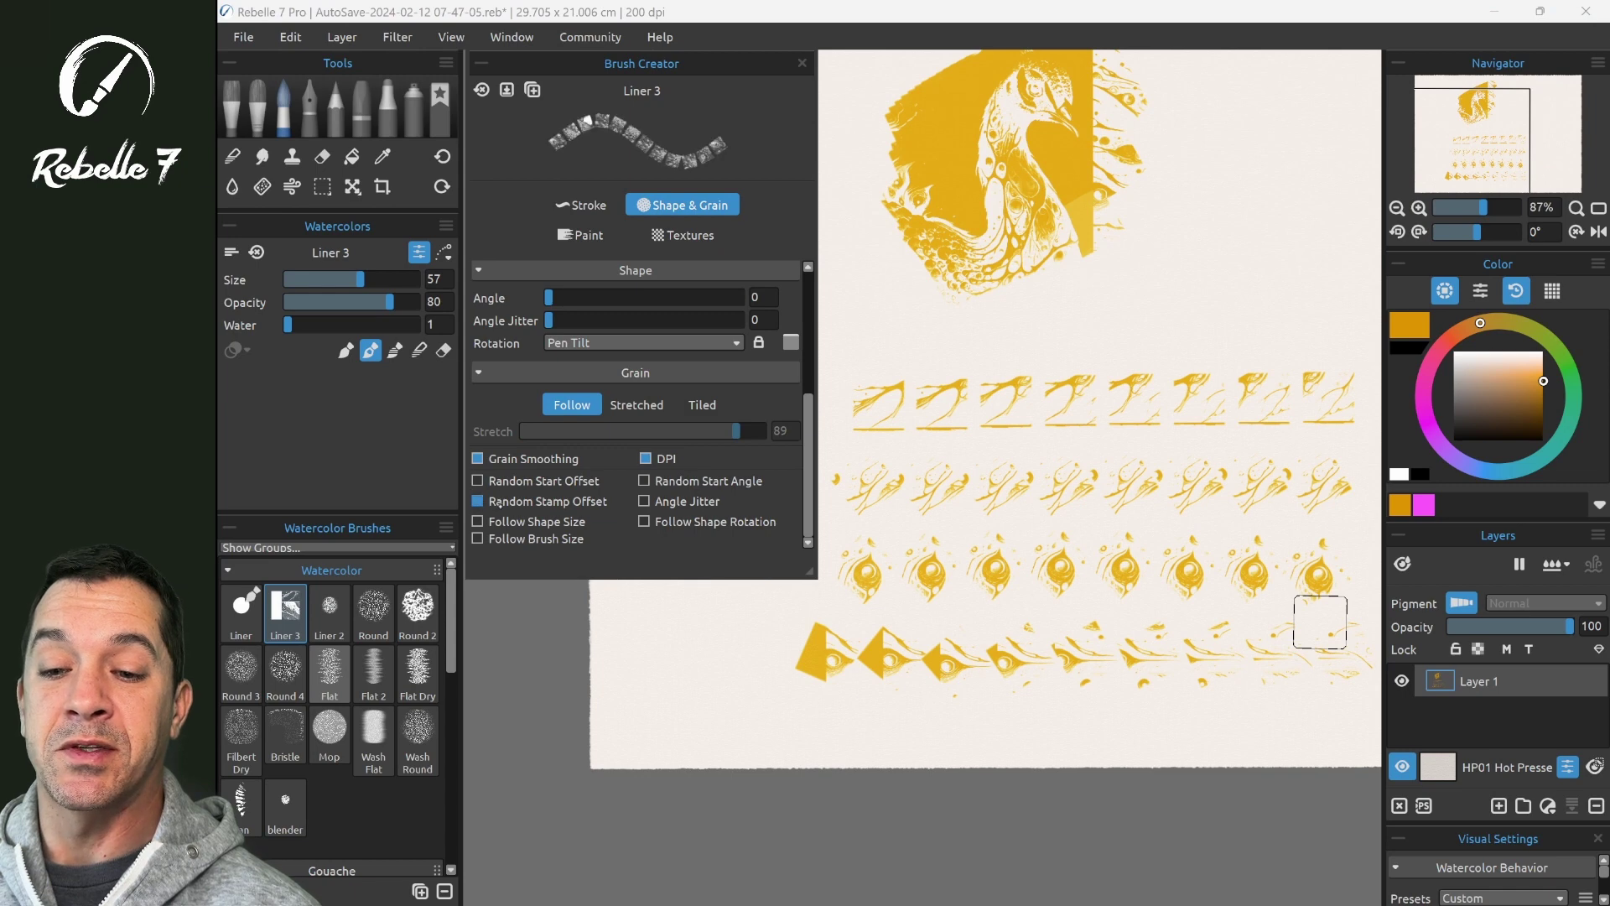
{"action": "left_click_drag", "start_coordinate": [776, 723], "coordinate": [1345, 723]}
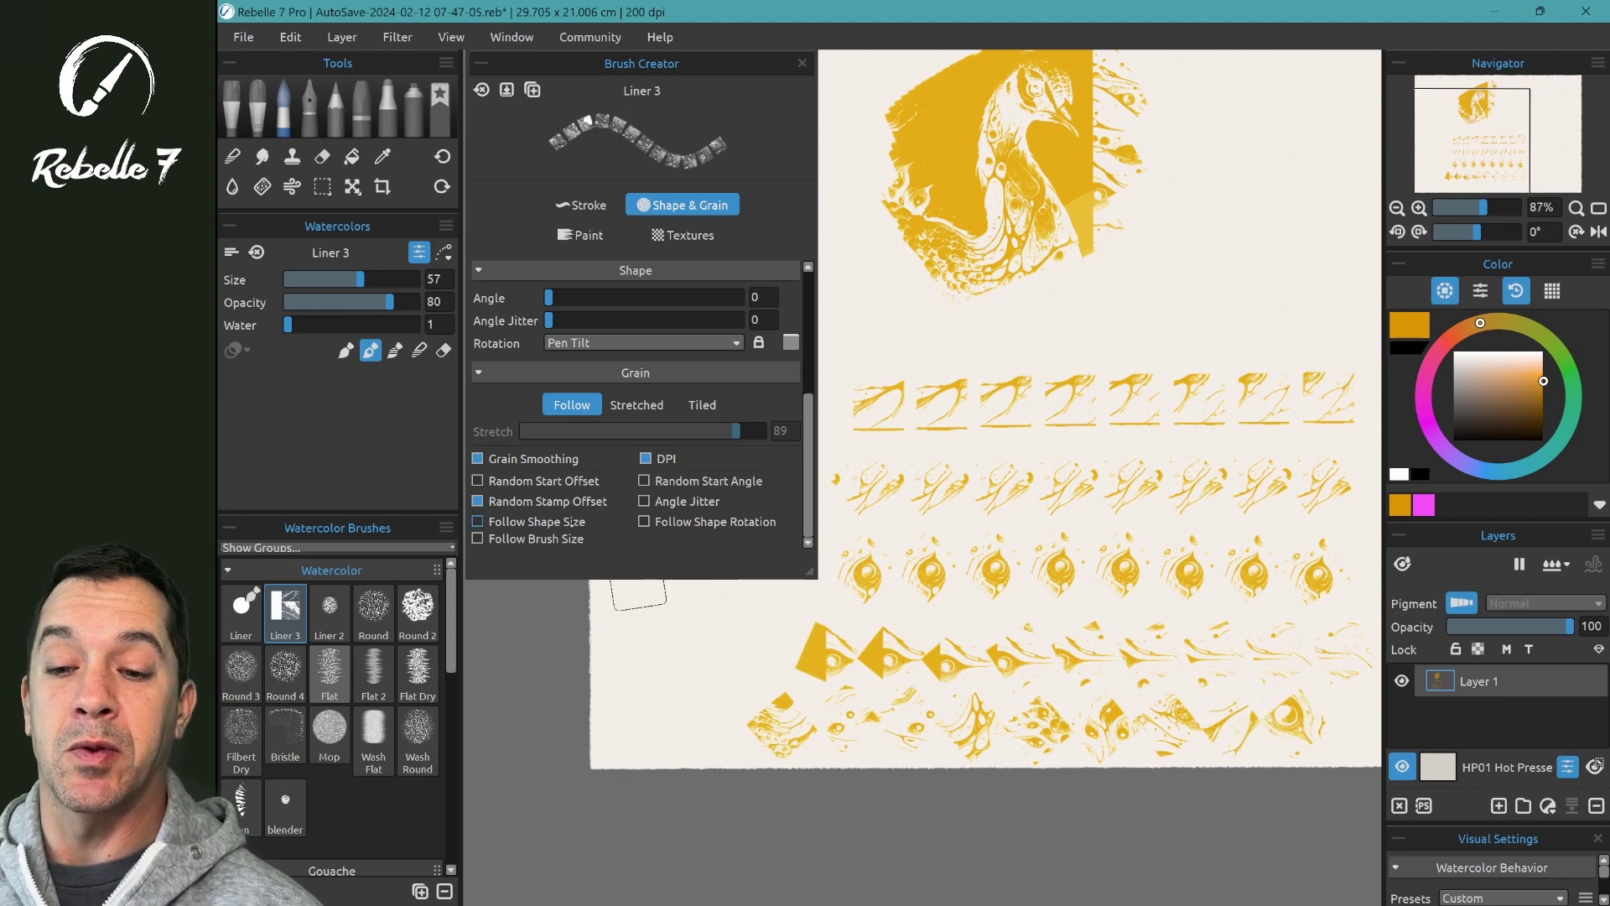
Clear the layer and paint seven horizontal rows of test stamps with Random Start Angle enabled in place of Random Stamp Offset.
{"action": "key", "text": "Delete"}
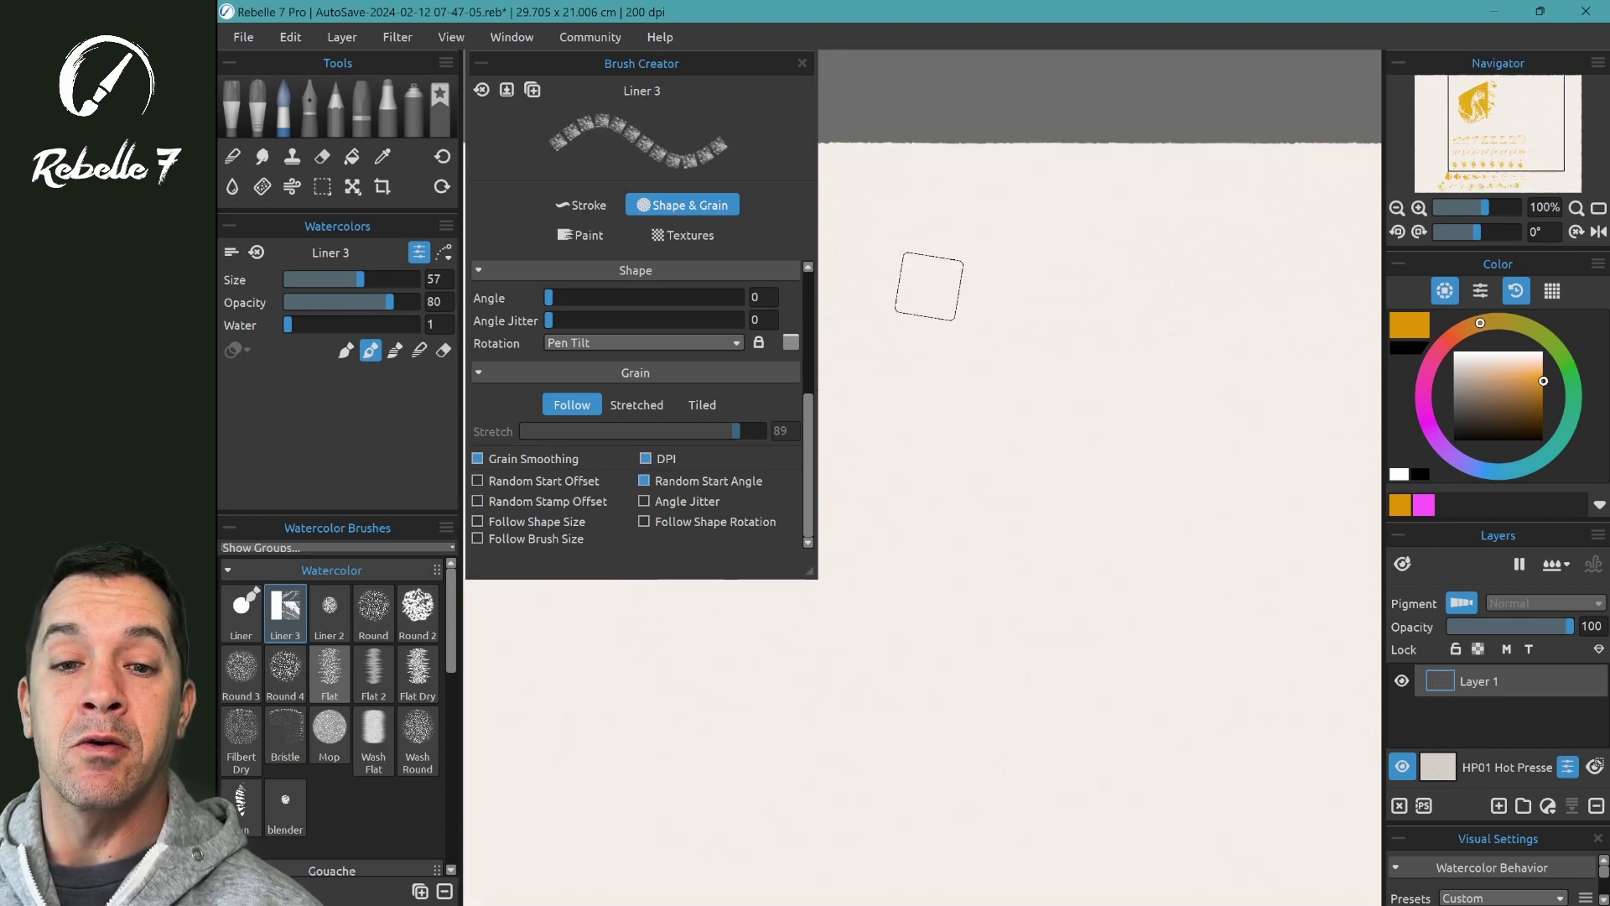
{"action": "left_click", "coordinate": [898, 295]}
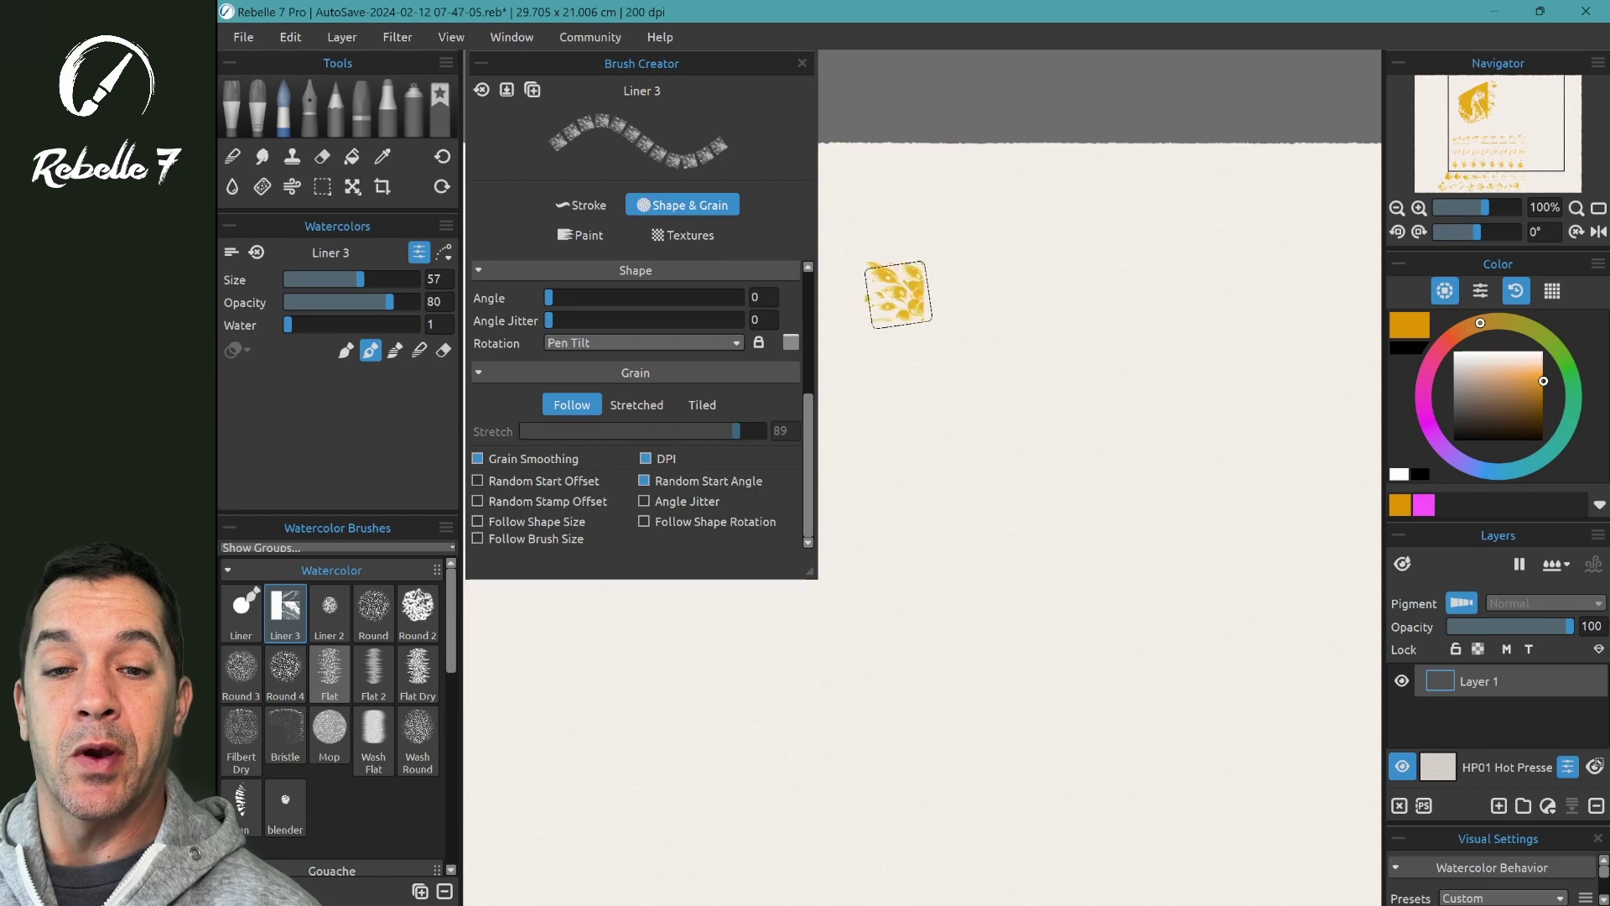
{"action": "mouse_move", "coordinate": [945, 297]}
{"action": "left_mouse_down"}
{"action": "mouse_move", "coordinate": [1277, 289]}
{"action": "mouse_move", "coordinate": [1330, 319]}
{"action": "left_mouse_up"}
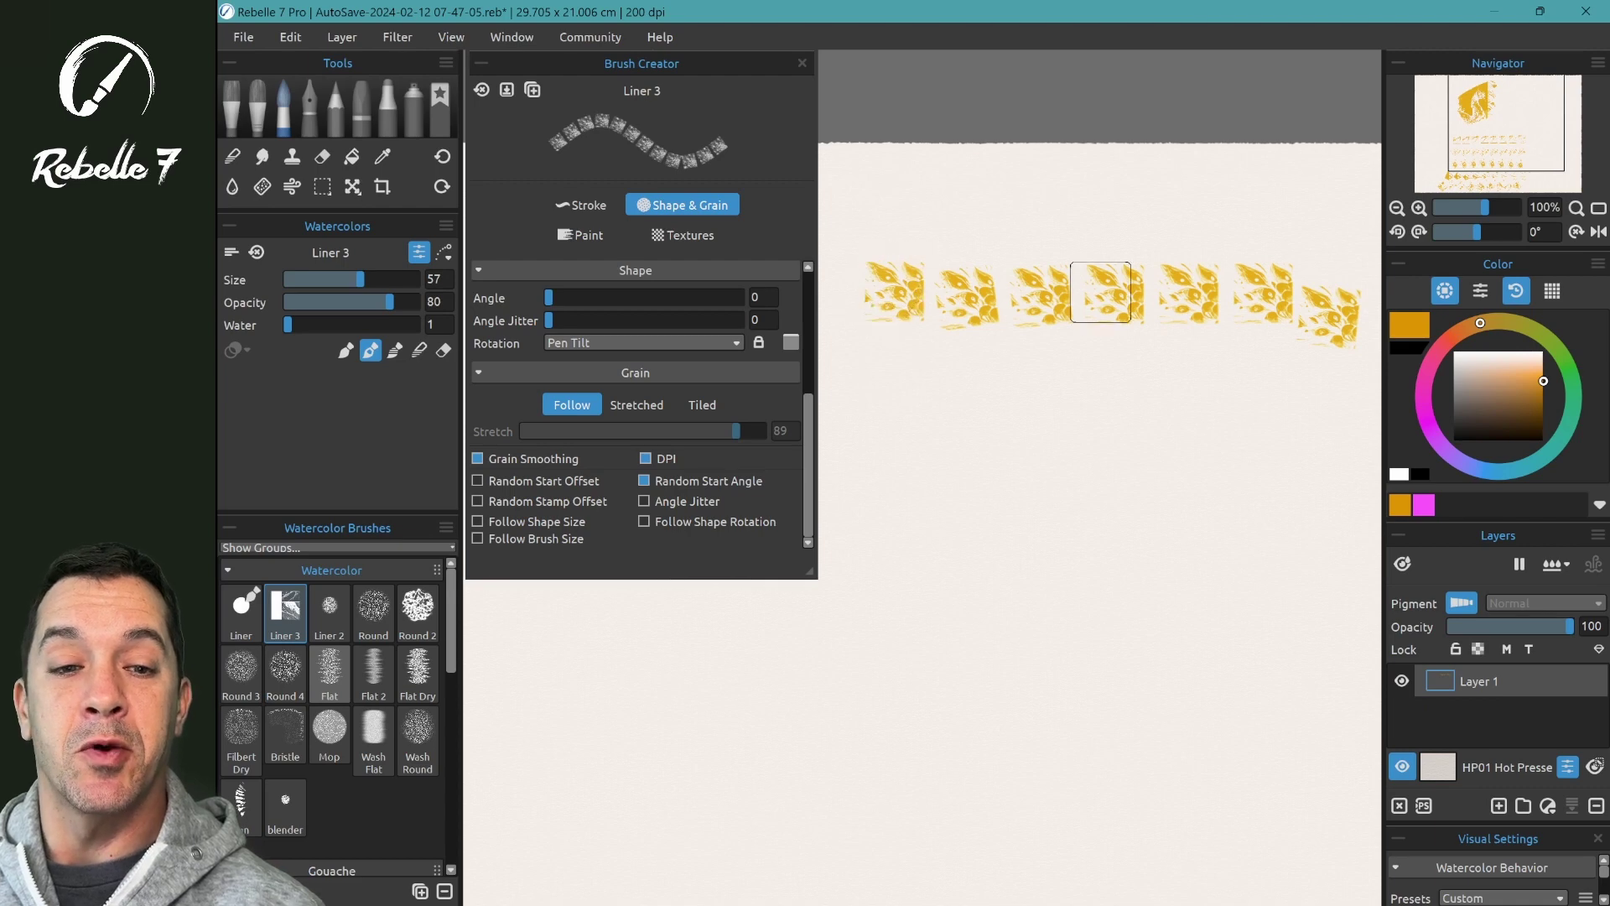
{"action": "left_click_drag", "start_coordinate": [897, 420], "coordinate": [1286, 424]}
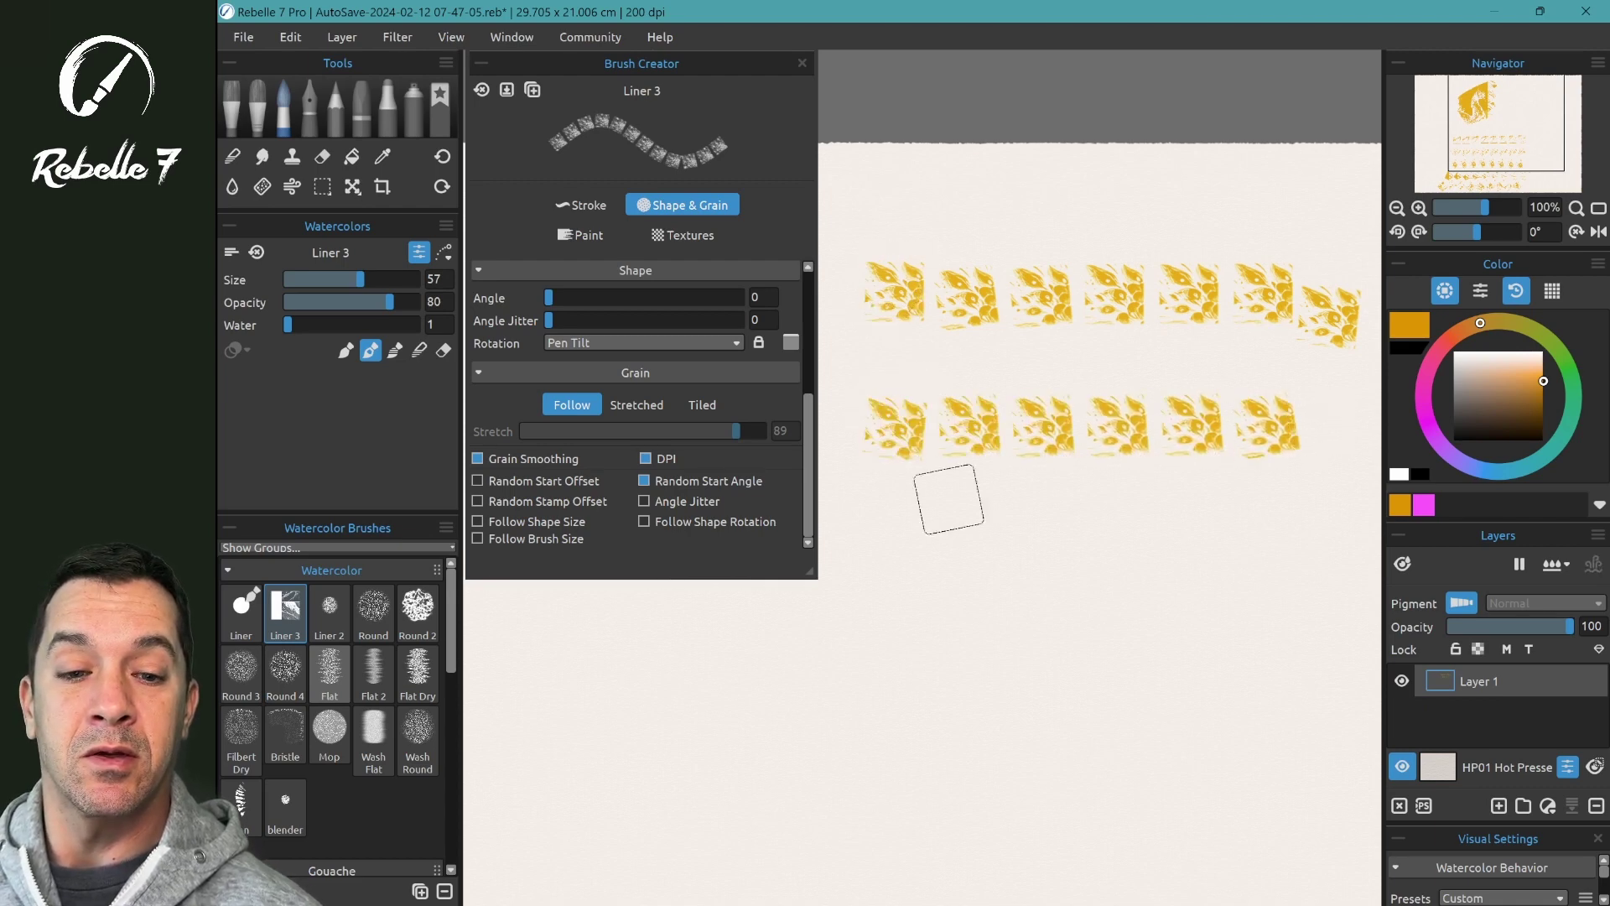
{"action": "left_click_drag", "start_coordinate": [905, 511], "coordinate": [1309, 513]}
{"action": "mouse_move", "coordinate": [893, 629]}
{"action": "left_mouse_down"}
{"action": "mouse_move", "coordinate": [1222, 593]}
{"action": "mouse_move", "coordinate": [1340, 608]}
{"action": "left_mouse_up"}
{"action": "left_click_drag", "start_coordinate": [877, 734], "coordinate": [1246, 712]}
{"action": "left_click_drag", "start_coordinate": [889, 809], "coordinate": [1300, 817]}
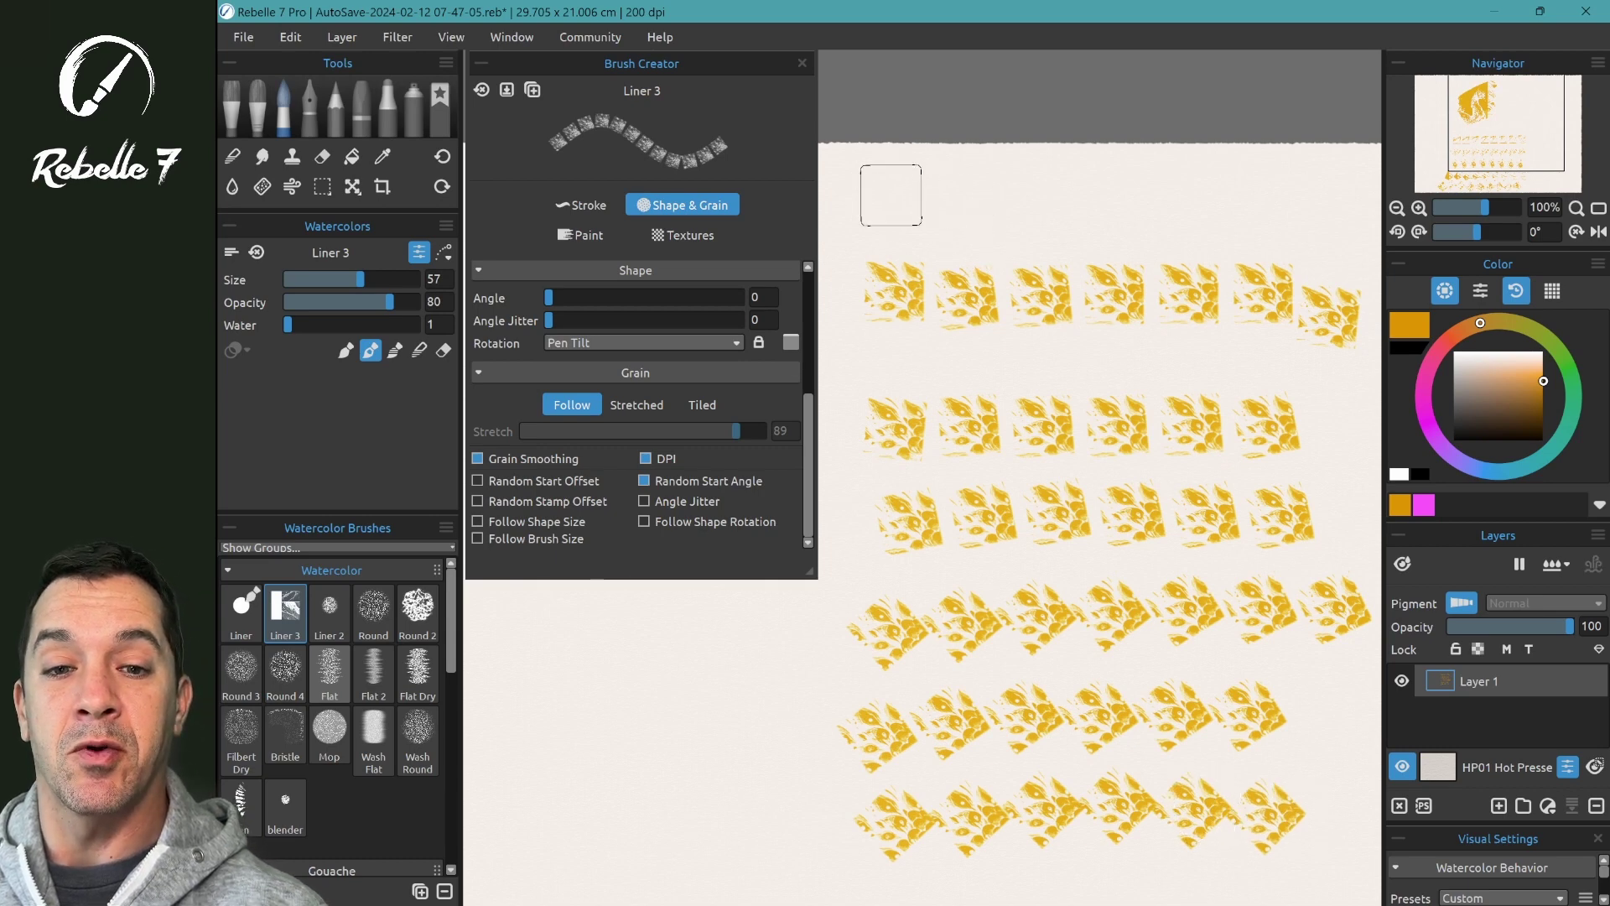
{"action": "left_click_drag", "start_coordinate": [891, 194], "coordinate": [1266, 199]}
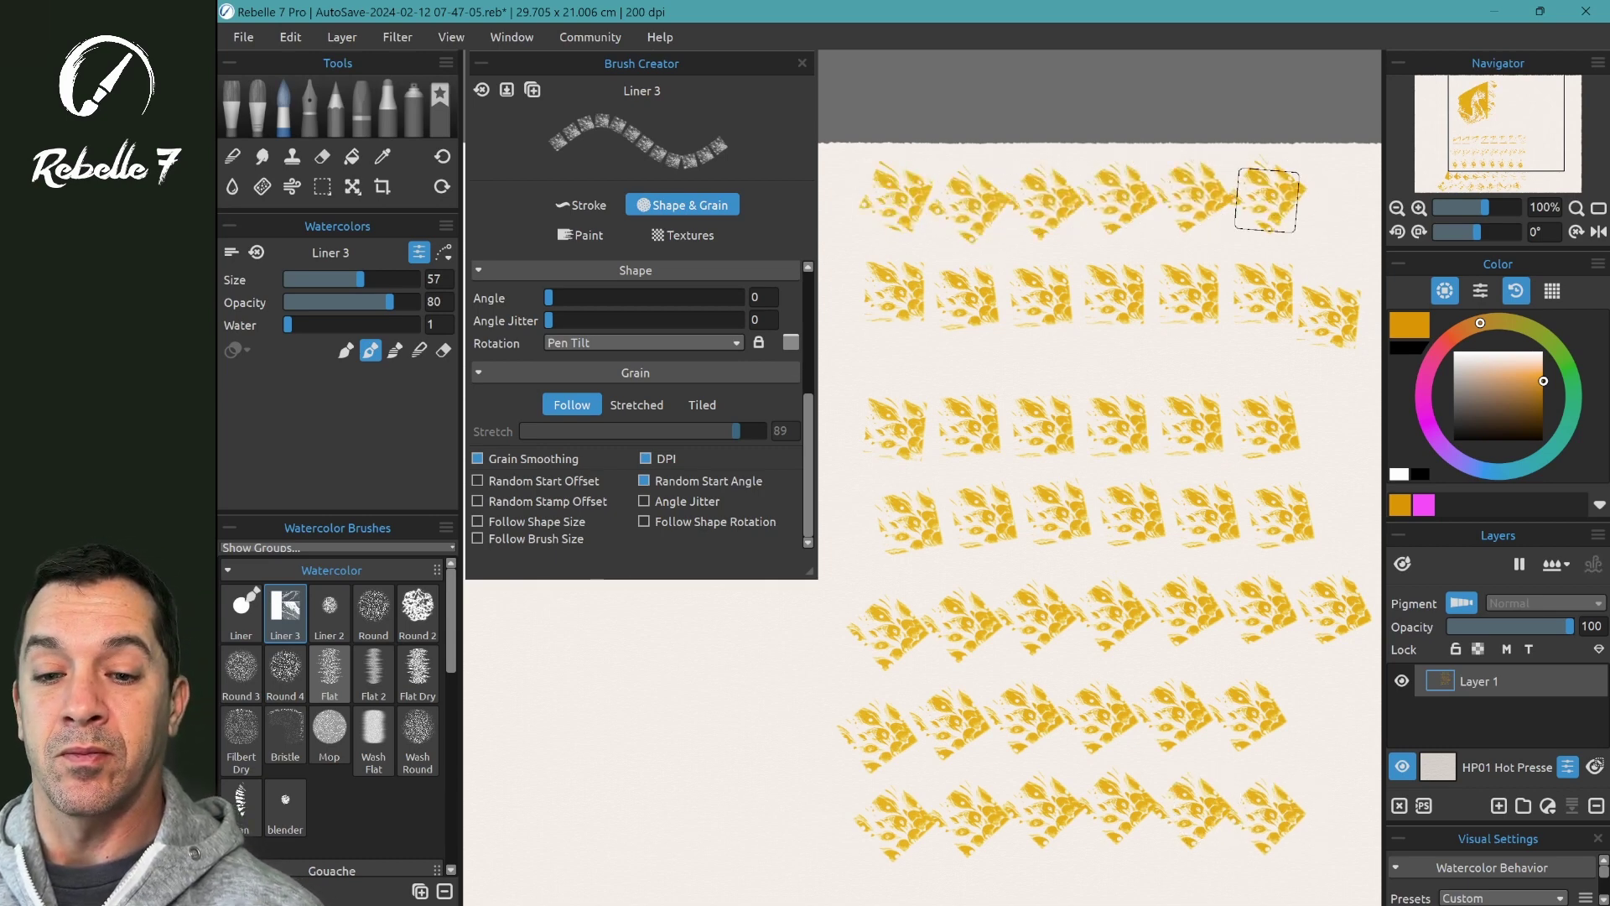
Clear the layer and paint two rows of test stamps with Angle Jitter enabled in place of Random Start Angle.
{"action": "left_click", "coordinate": [643, 501]}
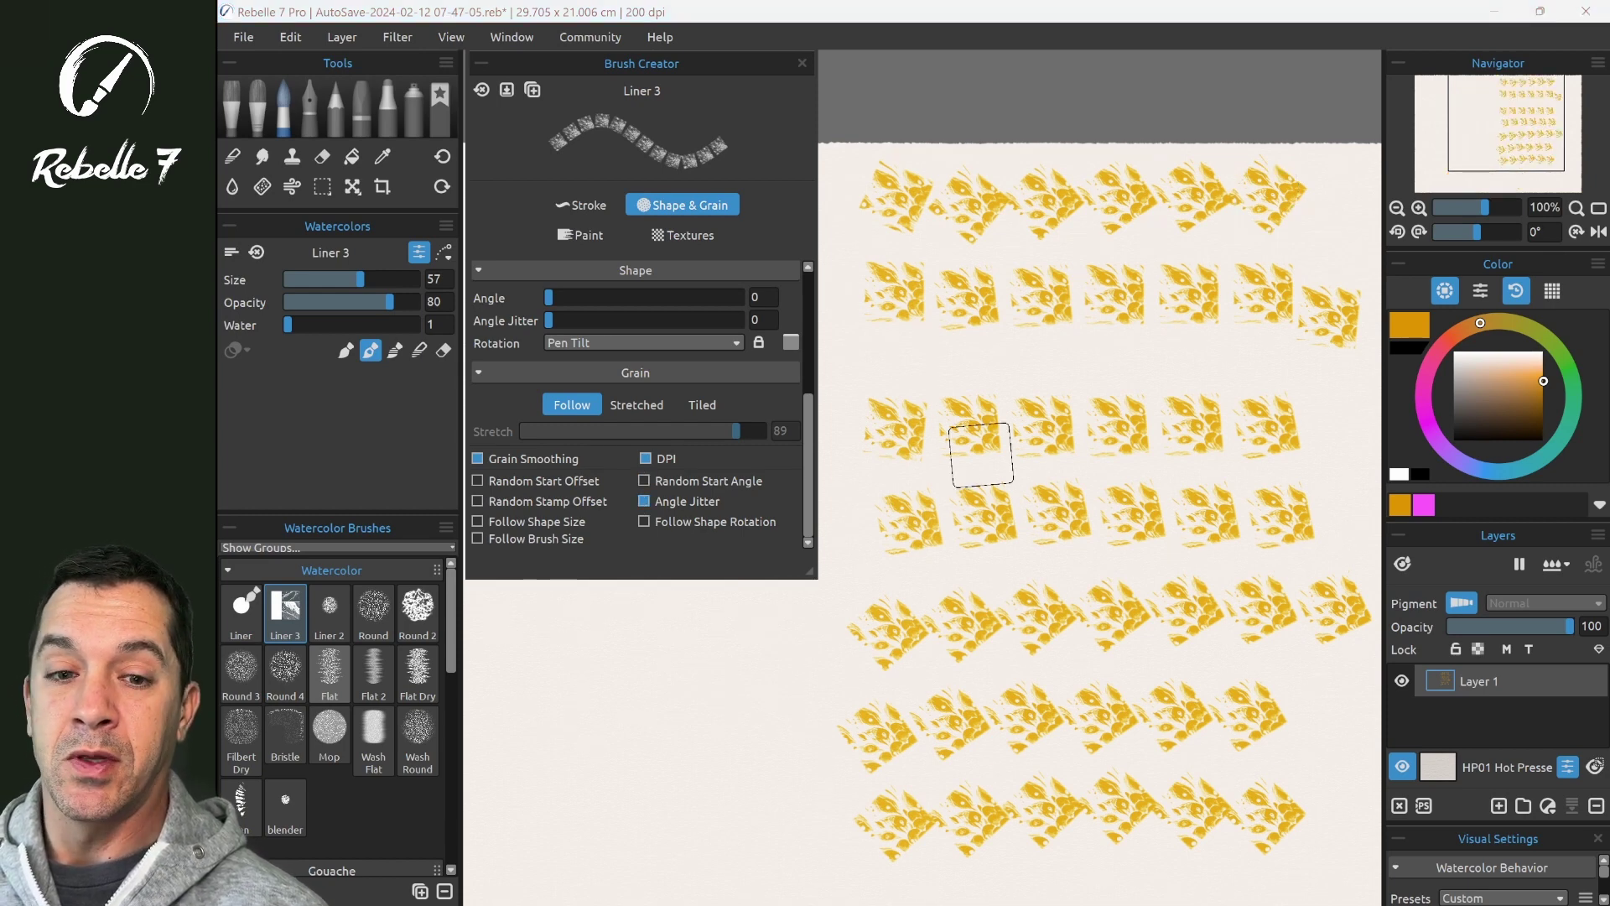
{"action": "key", "text": "Delete"}
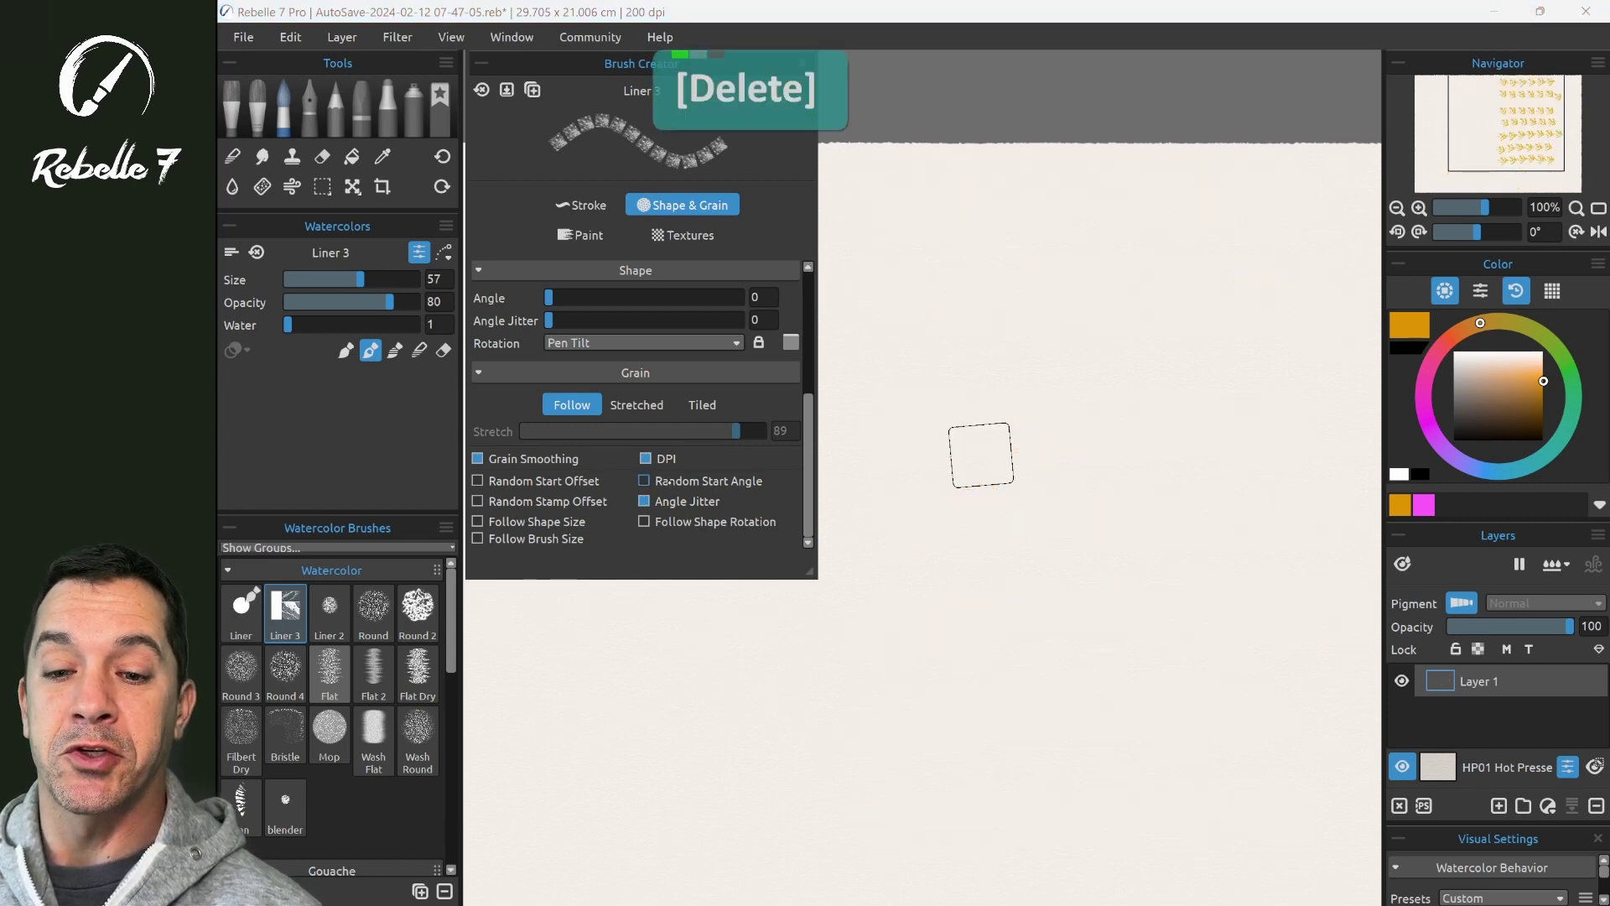
{"action": "left_click_drag", "start_coordinate": [880, 298], "coordinate": [1329, 290]}
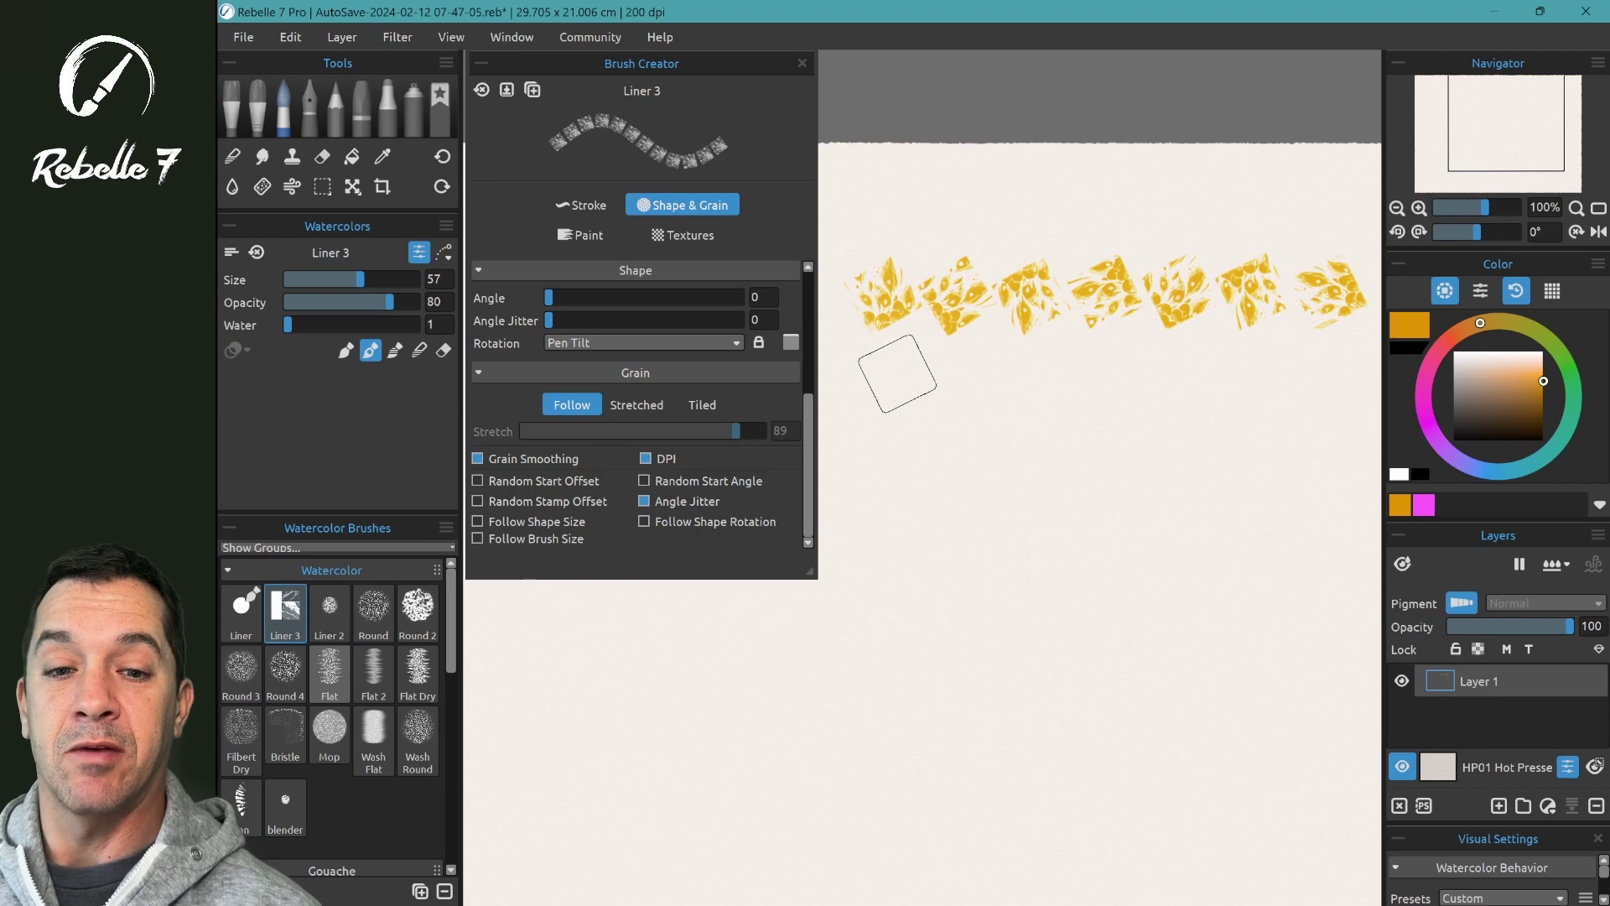
{"action": "left_click_drag", "start_coordinate": [872, 387], "coordinate": [1325, 384]}
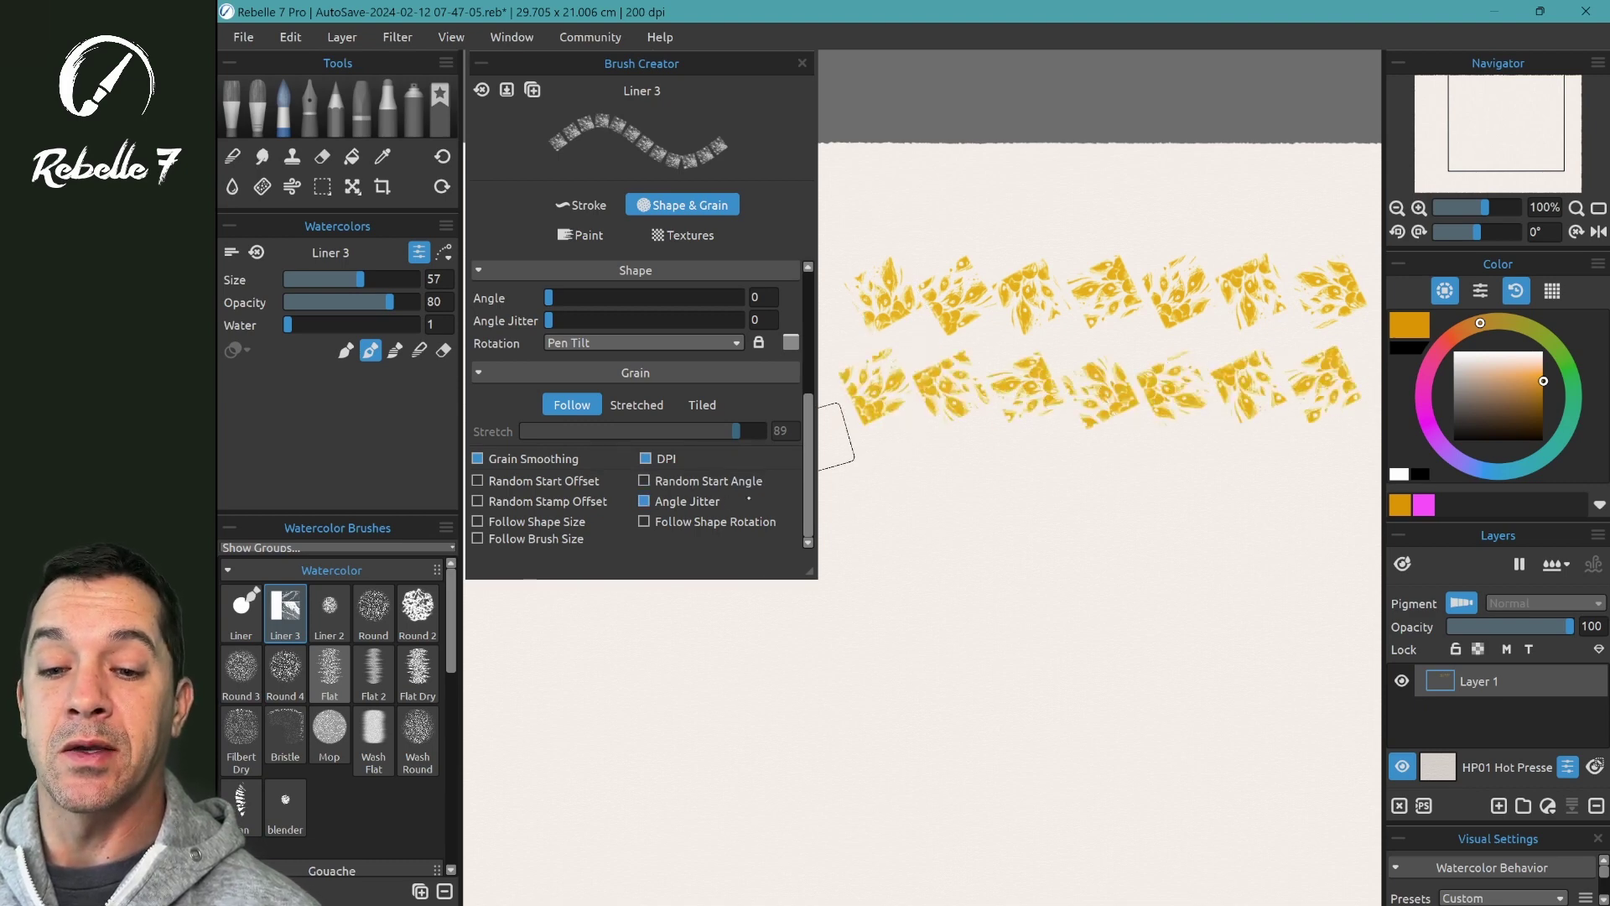
Replace Angle Jitter with Follow Shape Rotation and paint a long looping row of test stamps below the two rows.
{"action": "left_click", "coordinate": [645, 502]}
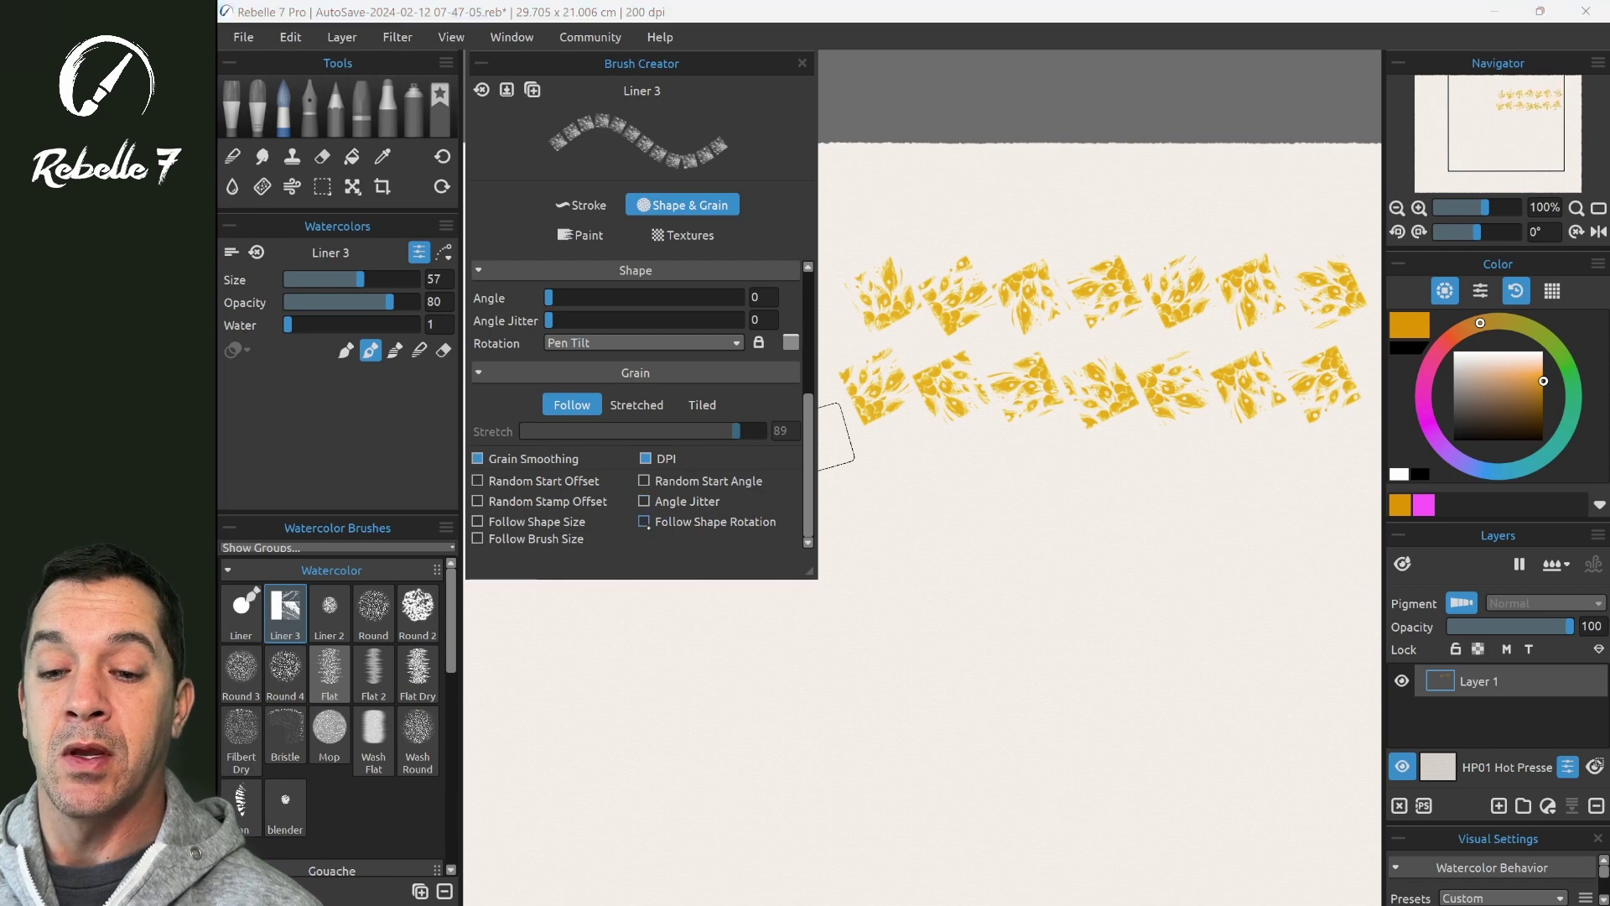
{"action": "left_click", "coordinate": [644, 522]}
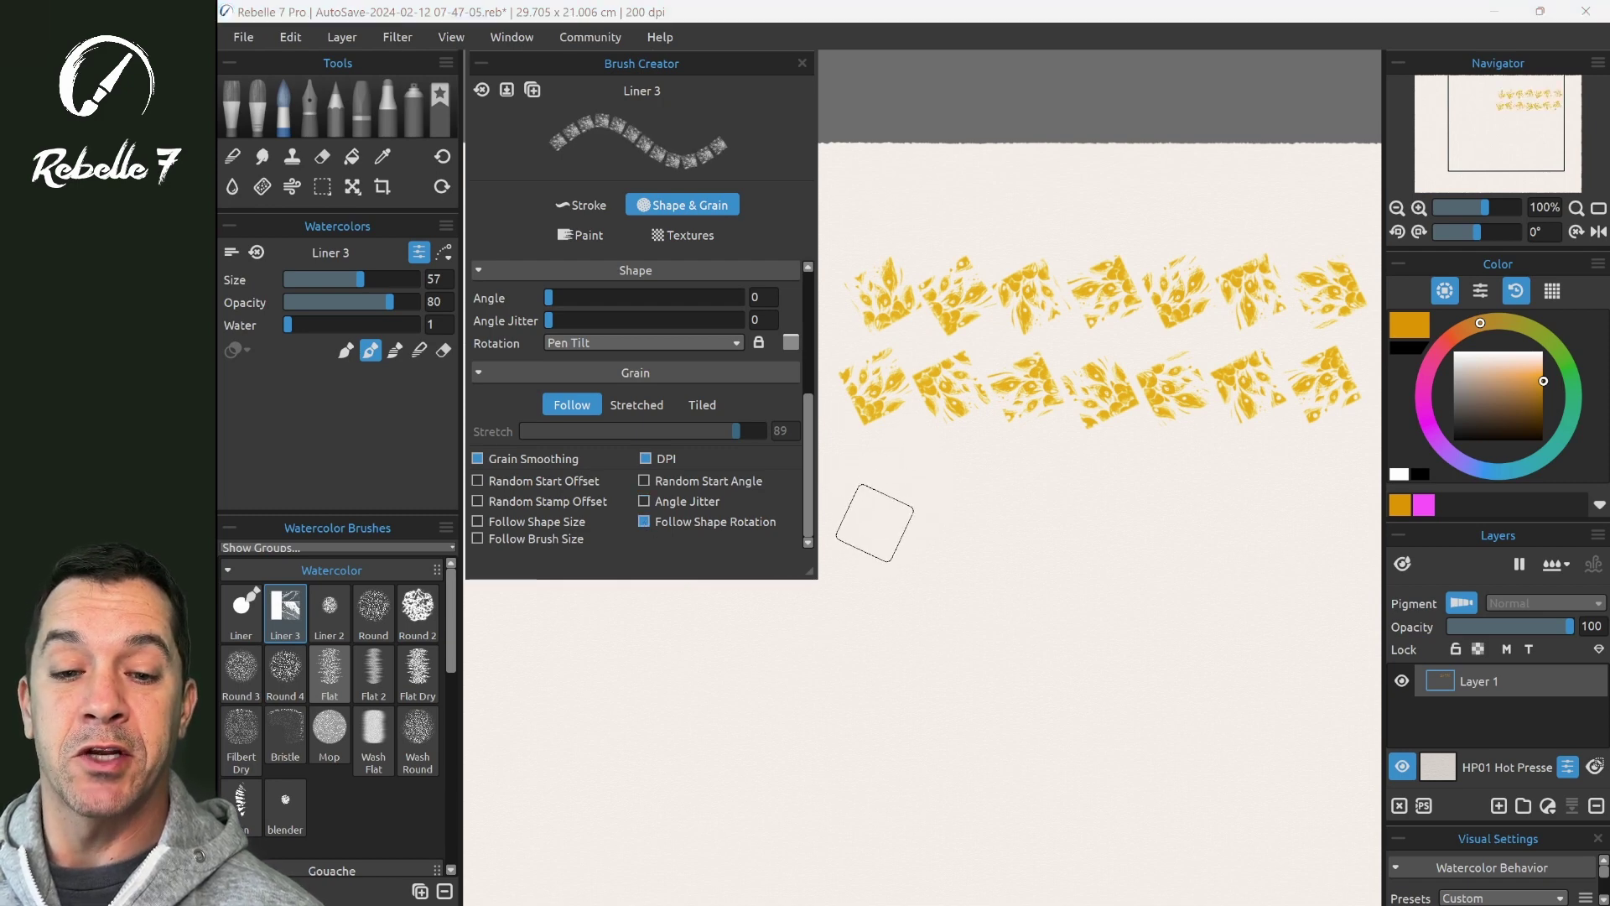
{"action": "mouse_move", "coordinate": [876, 522]}
{"action": "left_mouse_down"}
{"action": "mouse_move", "coordinate": [1310, 524]}
{"action": "mouse_move", "coordinate": [1311, 546]}
{"action": "mouse_move", "coordinate": [1263, 622]}
{"action": "mouse_move", "coordinate": [1128, 696]}
{"action": "mouse_move", "coordinate": [953, 693]}
{"action": "mouse_move", "coordinate": [712, 732]}
{"action": "mouse_move", "coordinate": [630, 724]}
{"action": "mouse_move", "coordinate": [585, 681]}
{"action": "mouse_move", "coordinate": [604, 651]}
{"action": "mouse_move", "coordinate": [662, 640]}
{"action": "mouse_move", "coordinate": [967, 638]}
{"action": "mouse_move", "coordinate": [1130, 614]}
{"action": "left_mouse_up"}
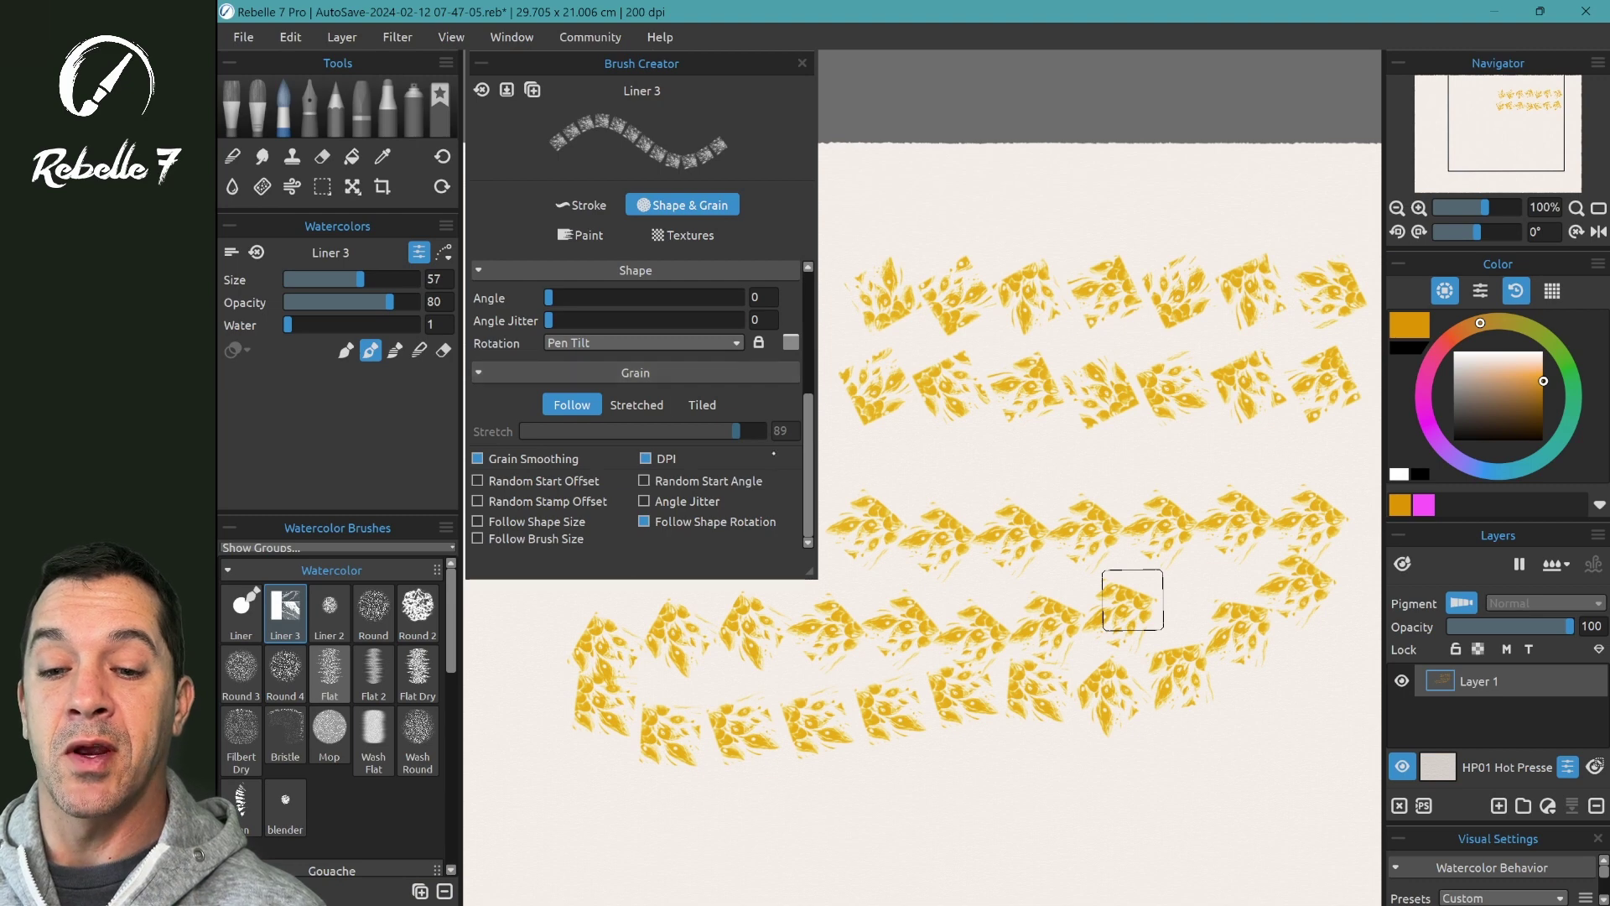
Replace Follow Shape Rotation with Follow Shape Size and paint two rows of test stamps below the looping row.
{"action": "left_click", "coordinate": [644, 521]}
{"action": "left_click", "coordinate": [480, 522]}
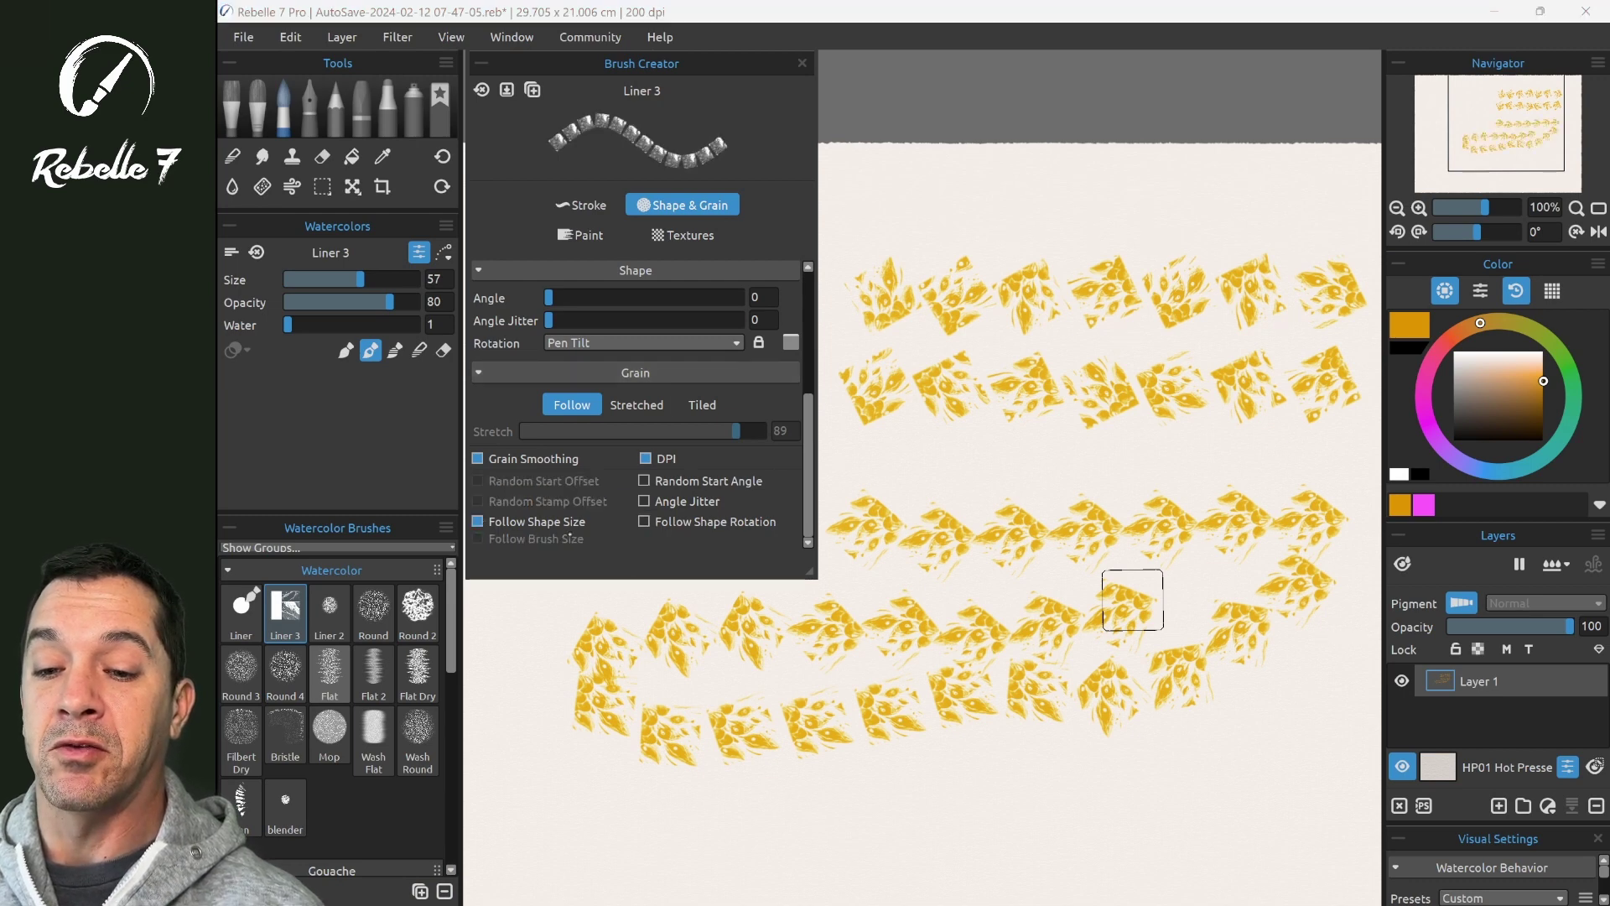
{"action": "scroll", "coordinate": [738, 537], "scroll_direction": "up", "scroll_amount": 4}
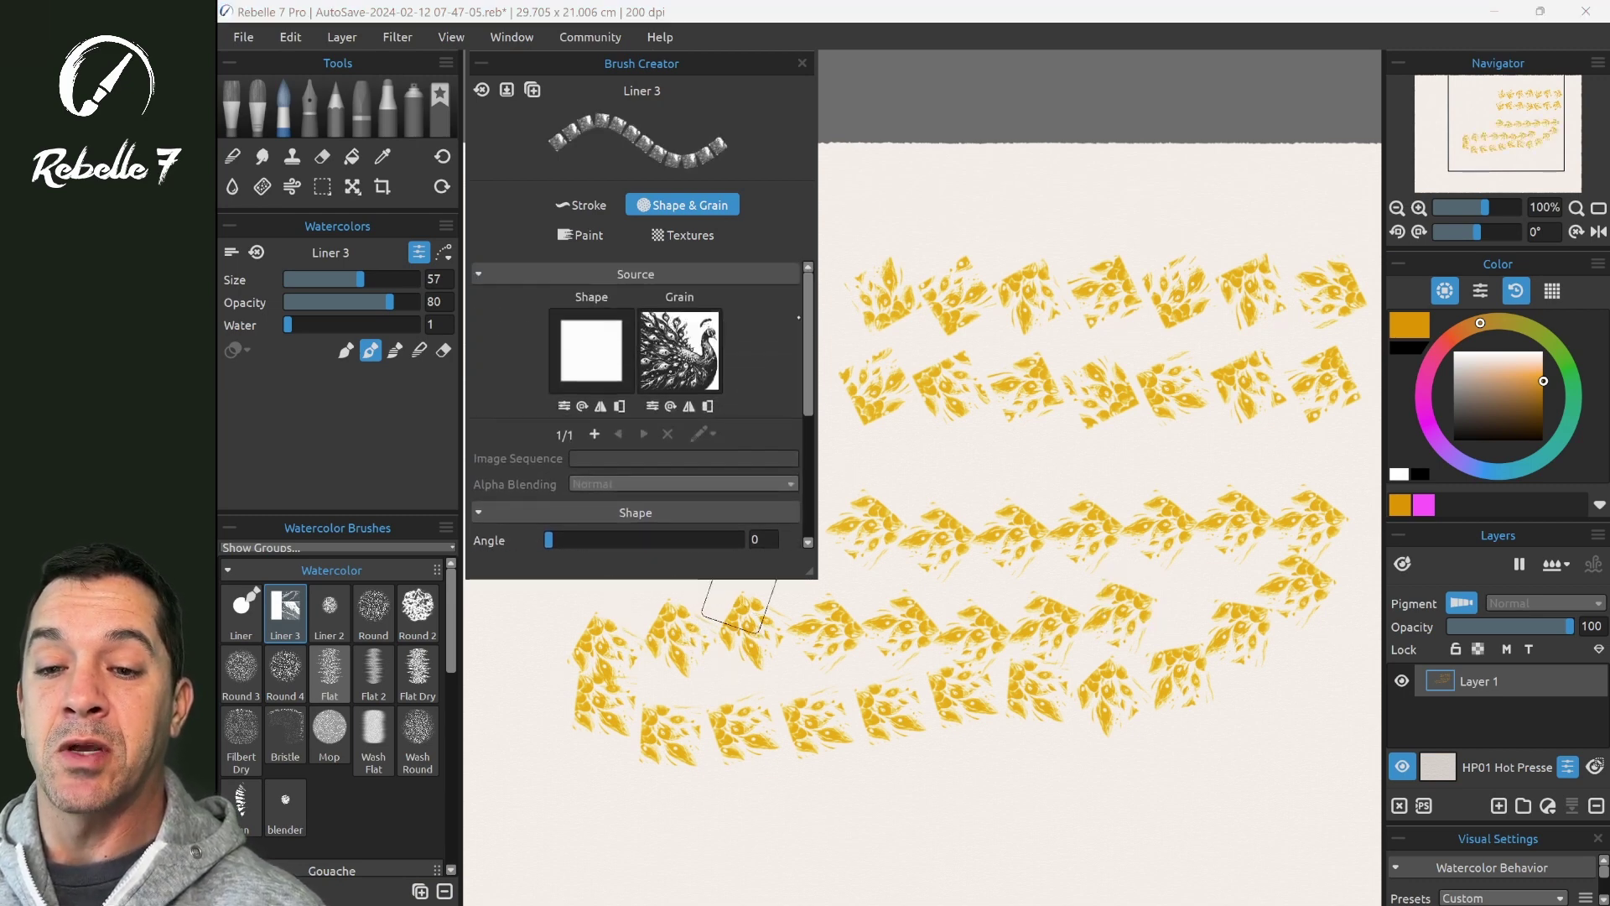
{"action": "left_click", "coordinate": [565, 406]}
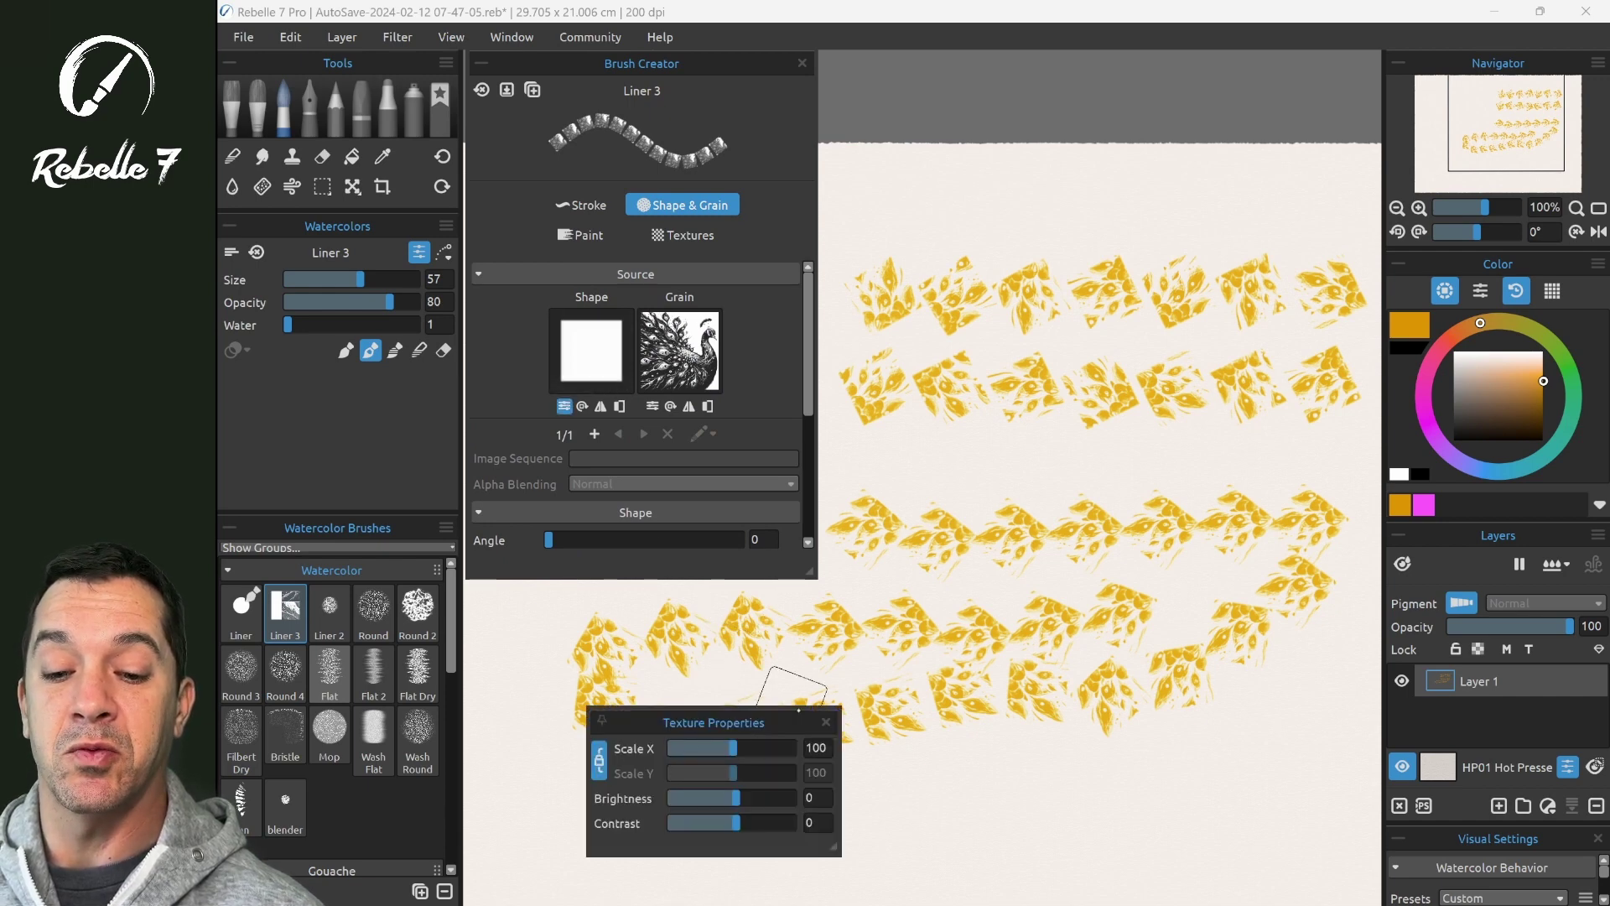
{"action": "left_click", "coordinate": [826, 723]}
{"action": "left_click_drag", "start_coordinate": [845, 815], "coordinate": [1290, 778]}
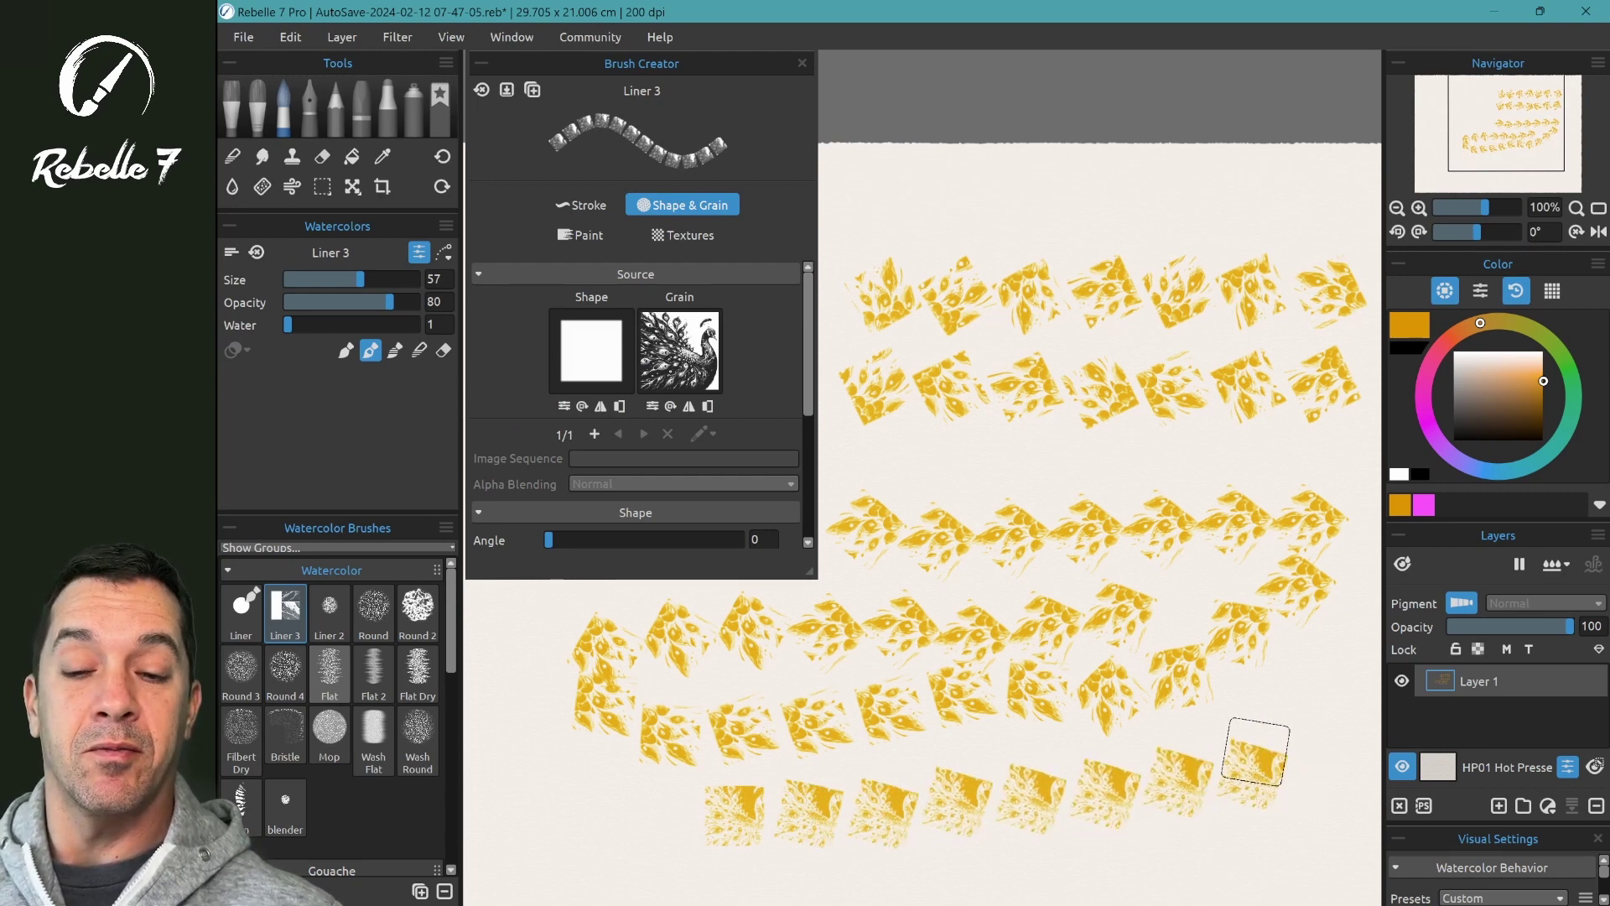
{"action": "scroll", "coordinate": [1247, 594], "scroll_direction": "up", "scroll_amount": 3}
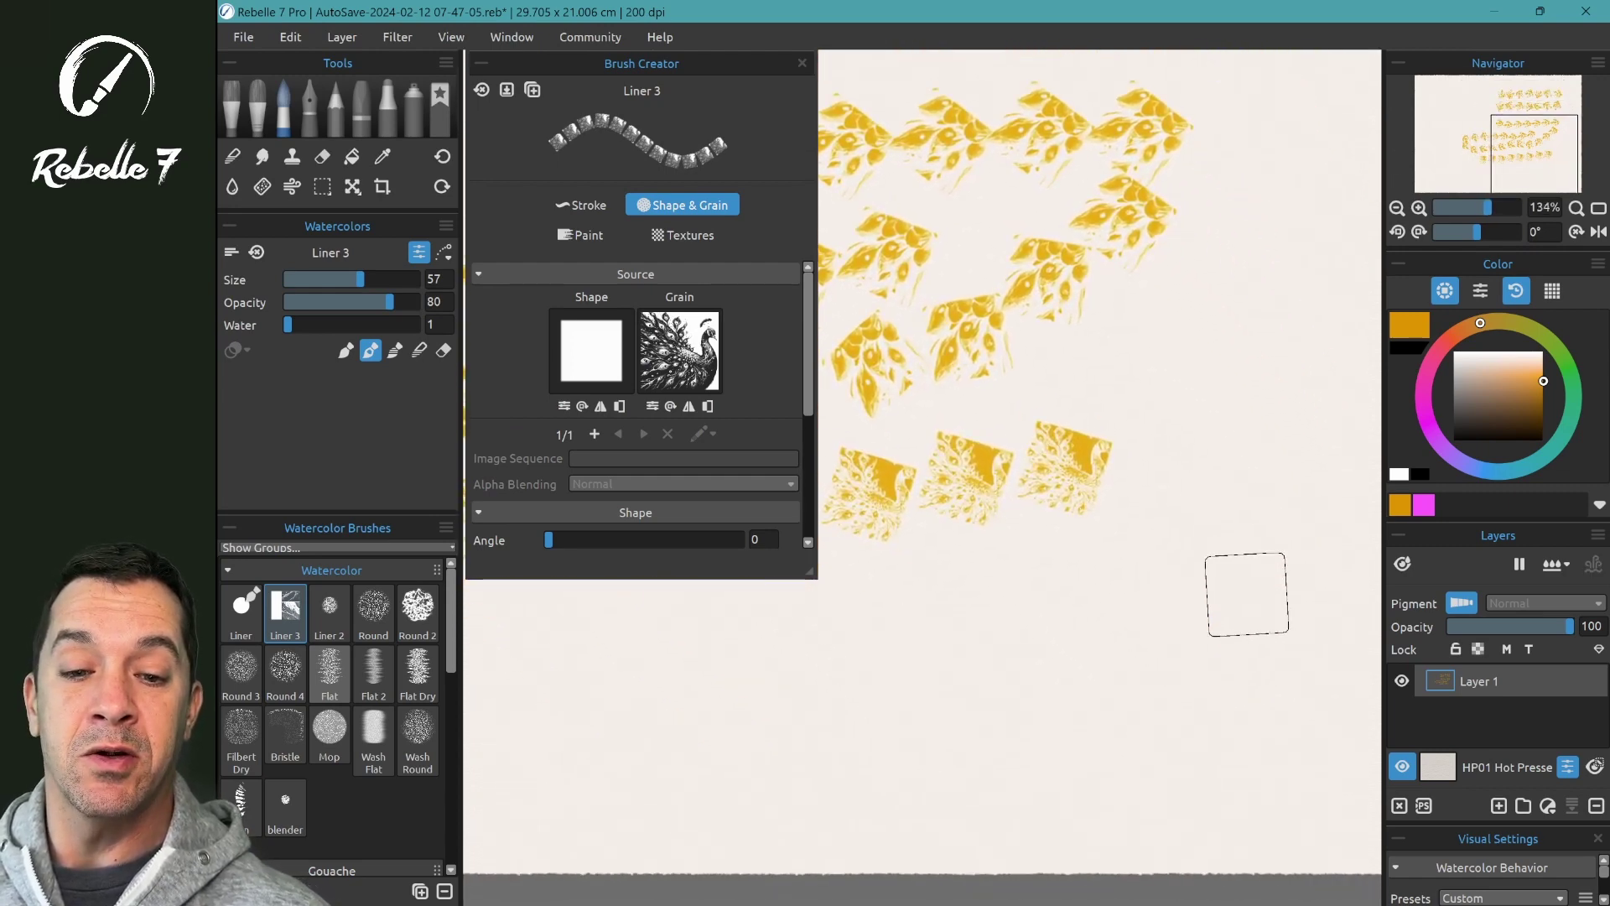
{"action": "left_click_drag", "start_coordinate": [838, 664], "coordinate": [1134, 666]}
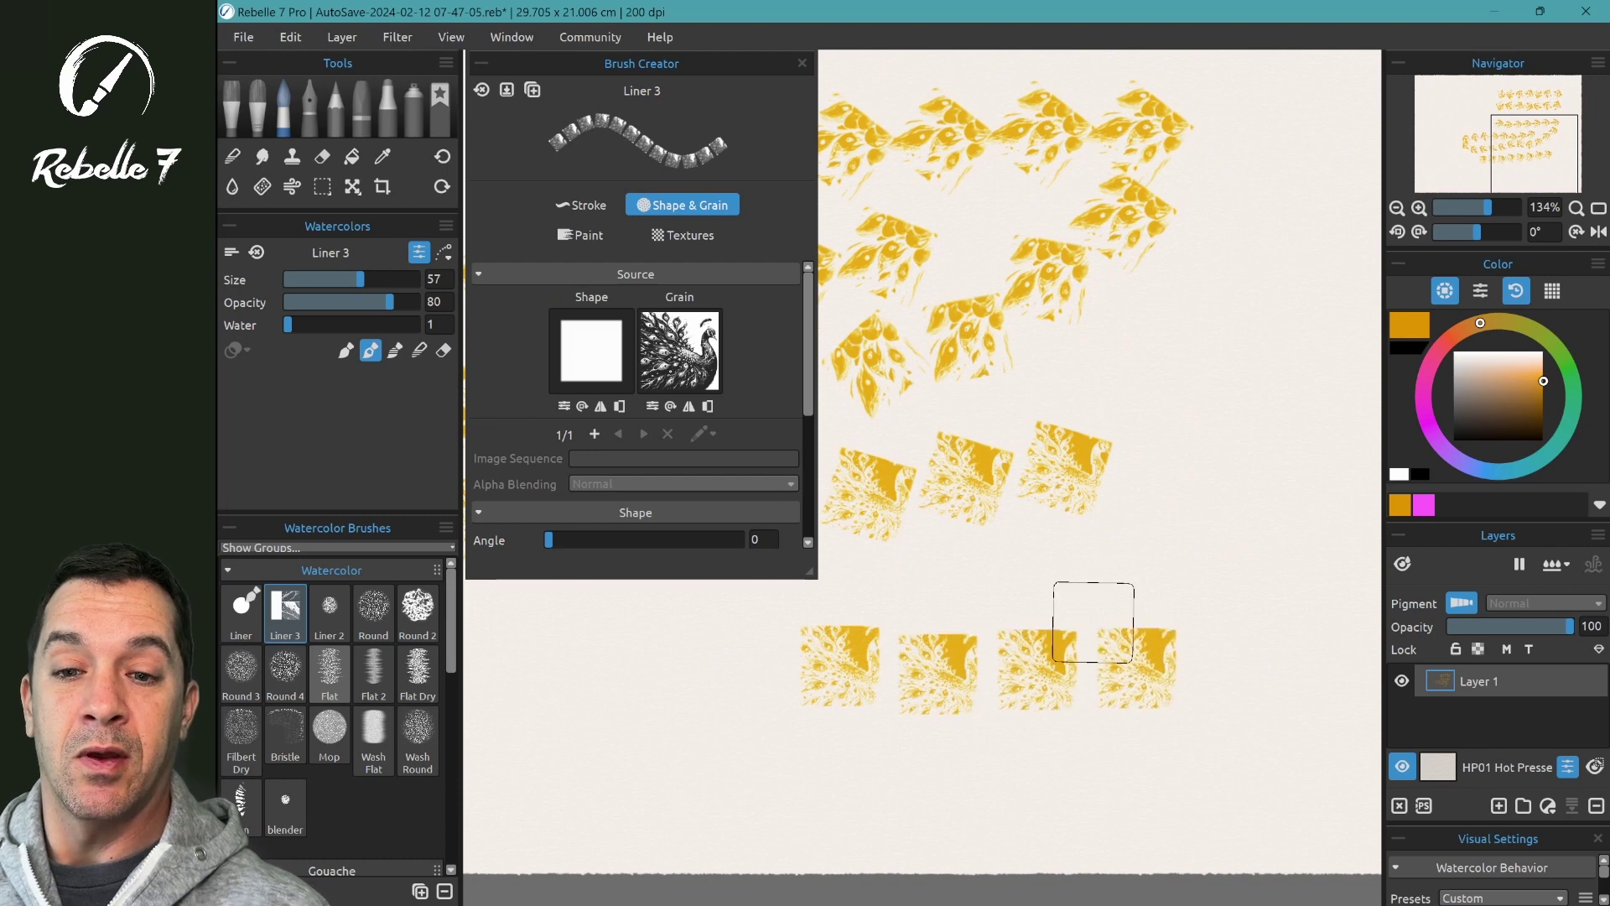
Paint a vertical row of test stamps beside the earlier rows, keeping Follow Shape Size enabled.
{"action": "mouse_move", "coordinate": [1201, 554]}
{"action": "left_mouse_down"}
{"action": "mouse_move", "coordinate": [1243, 538]}
{"action": "mouse_move", "coordinate": [1267, 471]}
{"action": "mouse_move", "coordinate": [1245, 371]}
{"action": "mouse_move", "coordinate": [1256, 243]}
{"action": "left_mouse_up"}
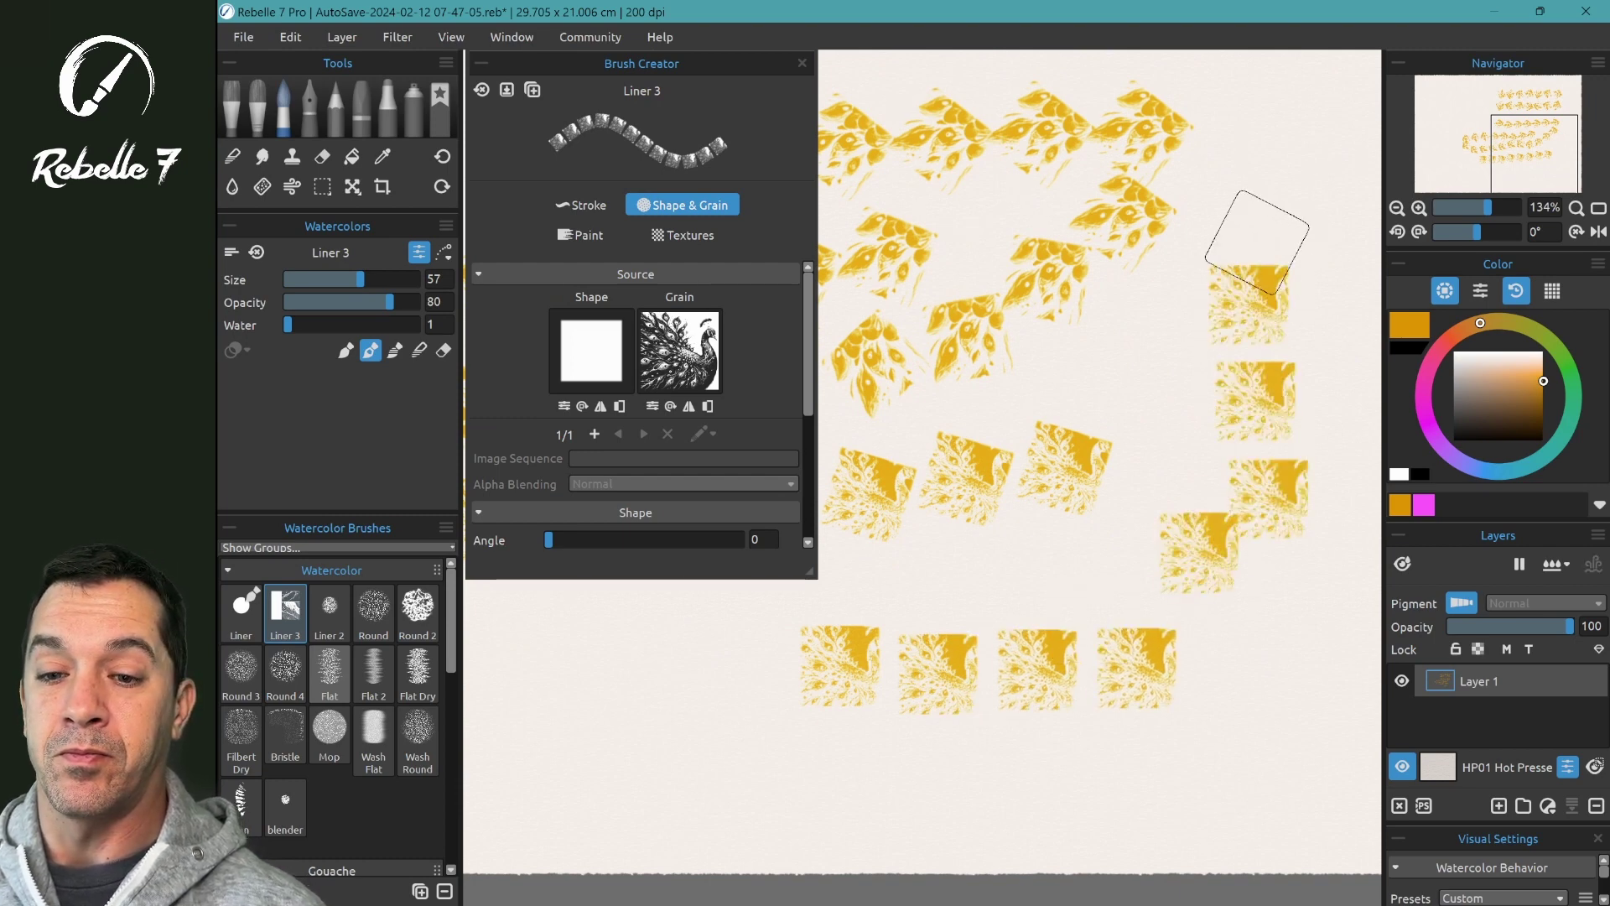
Replace Follow Shape Size with Follow Brush Size, paint a row of large stamps along the canvas's lower edge, and a looping row at size 25.
{"action": "scroll", "coordinate": [637, 403], "scroll_direction": "down", "scroll_amount": 3}
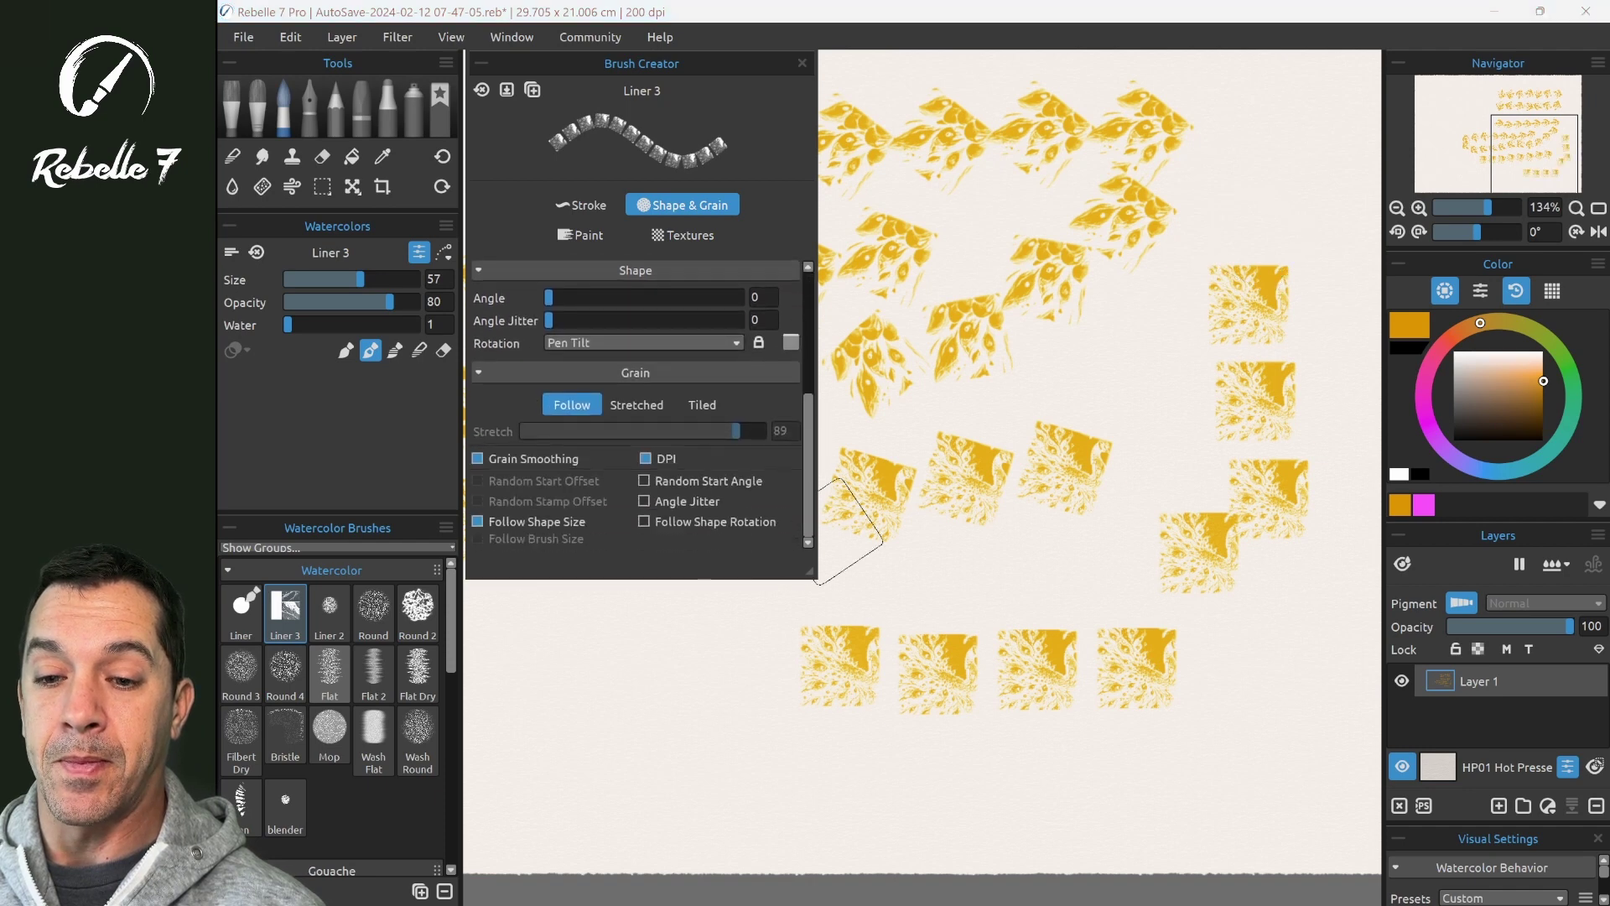
{"action": "left_click", "coordinate": [537, 522]}
{"action": "left_click", "coordinate": [537, 539]}
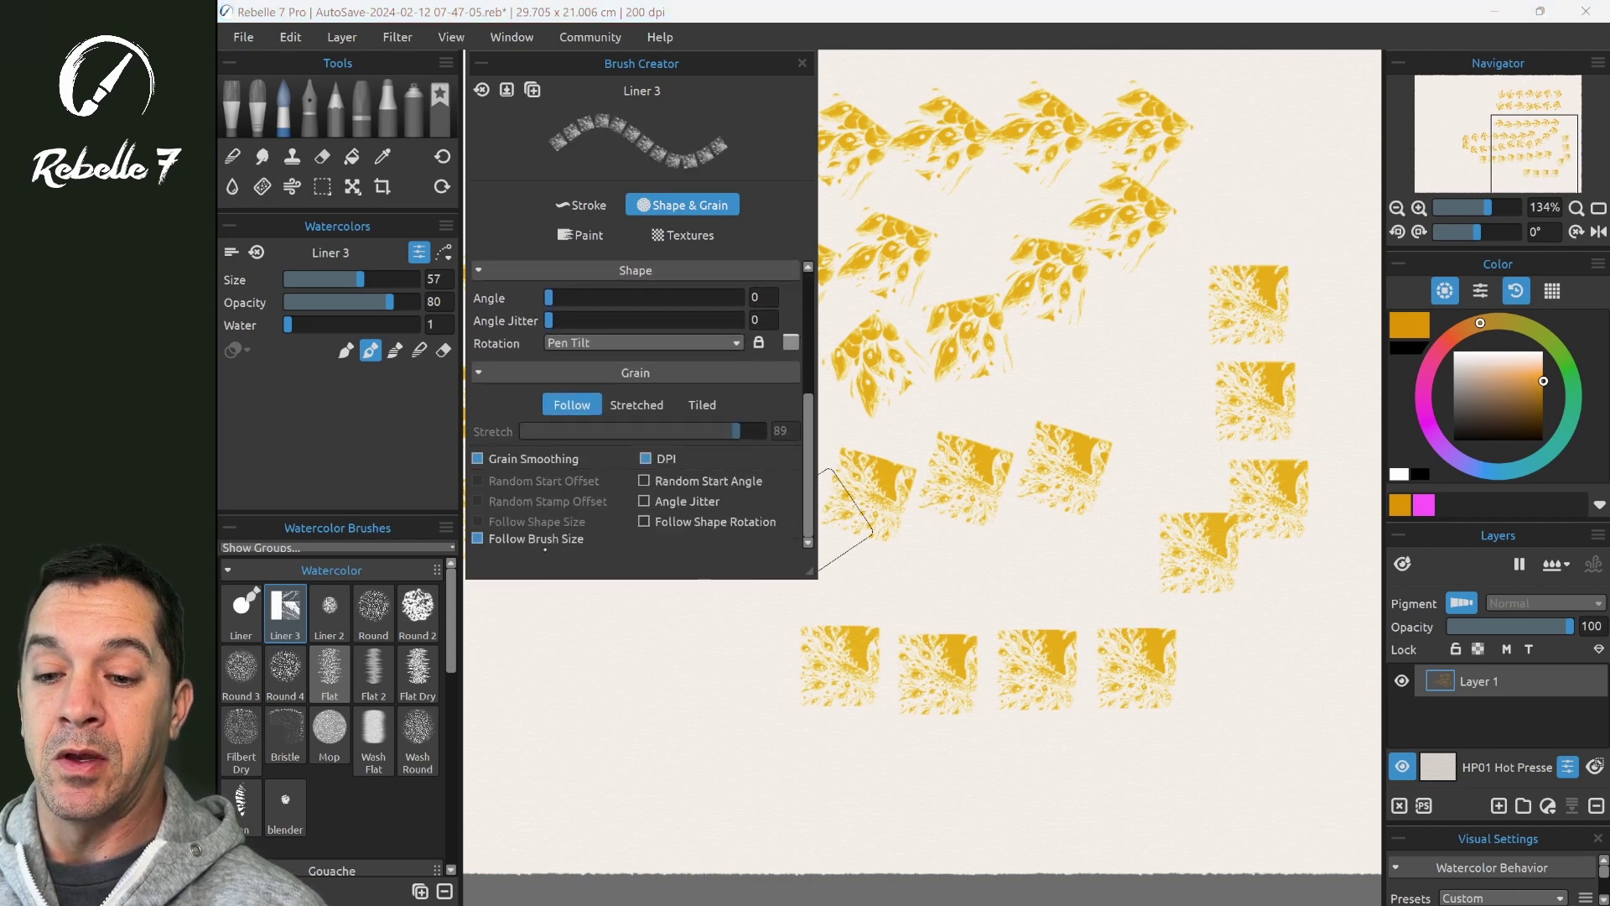
{"action": "mouse_move", "coordinate": [608, 751]}
{"action": "left_mouse_down"}
{"action": "mouse_move", "coordinate": [1015, 776]}
{"action": "mouse_move", "coordinate": [956, 748]}
{"action": "left_mouse_up"}
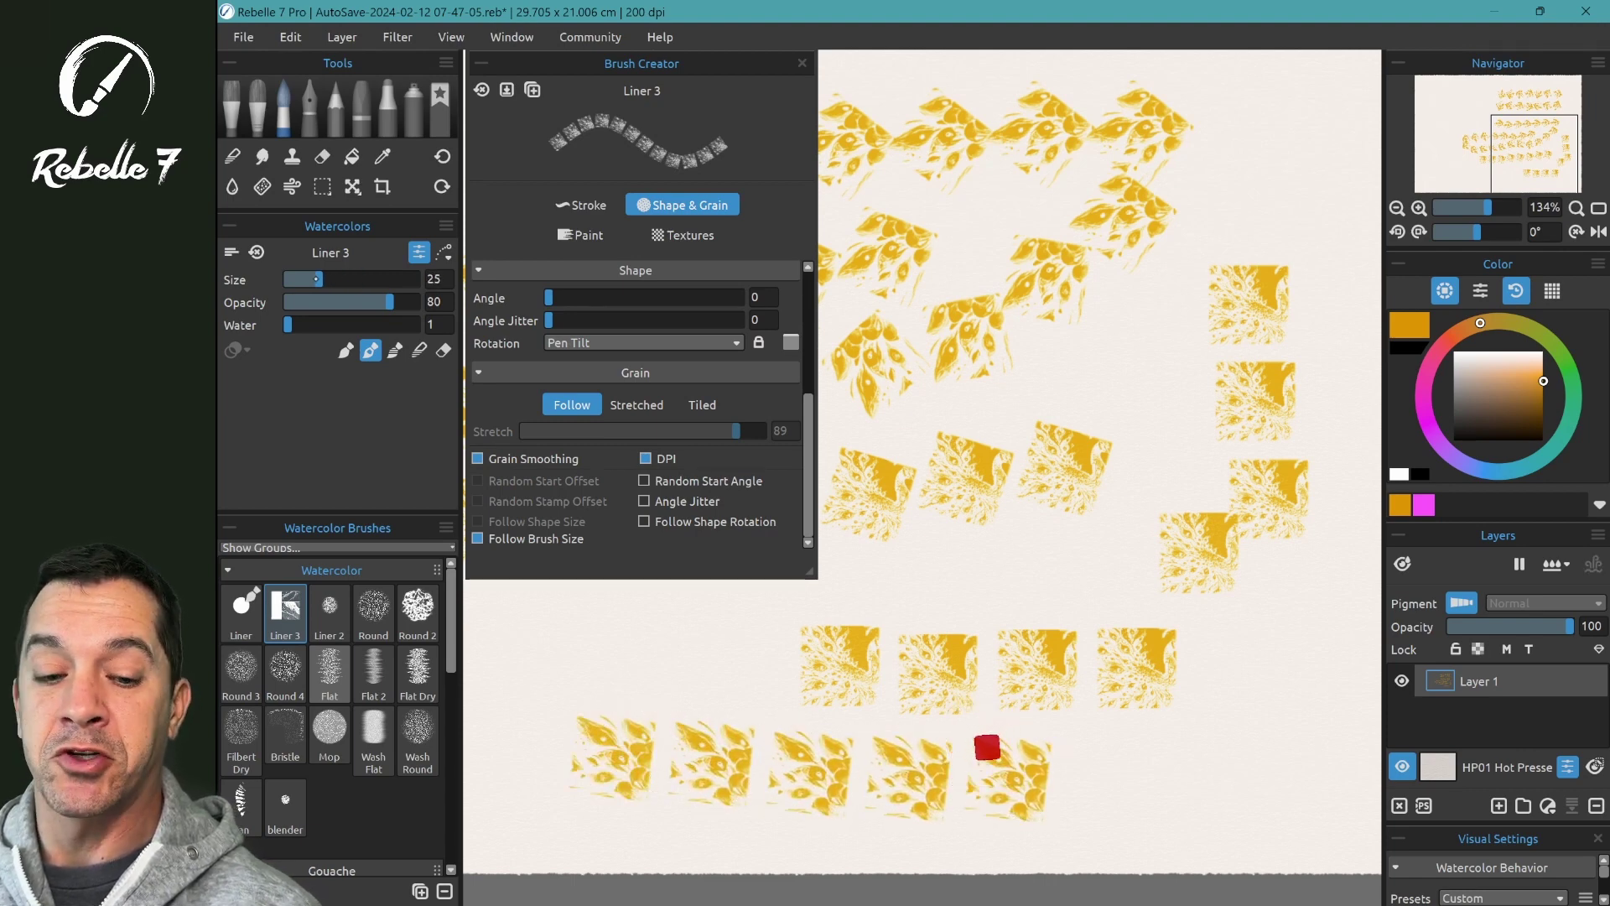
{"action": "mouse_move", "coordinate": [1116, 759]}
{"action": "left_mouse_down"}
{"action": "mouse_move", "coordinate": [1260, 746]}
{"action": "mouse_move", "coordinate": [1309, 763]}
{"action": "mouse_move", "coordinate": [1300, 791]}
{"action": "mouse_move", "coordinate": [1074, 820]}
{"action": "left_mouse_up"}
Disable Follow Brush Size and paint a short row of size 25 test stamps just above the small looping row.
{"action": "left_click_drag", "start_coordinate": [1287, 679], "coordinate": [1129, 475]}
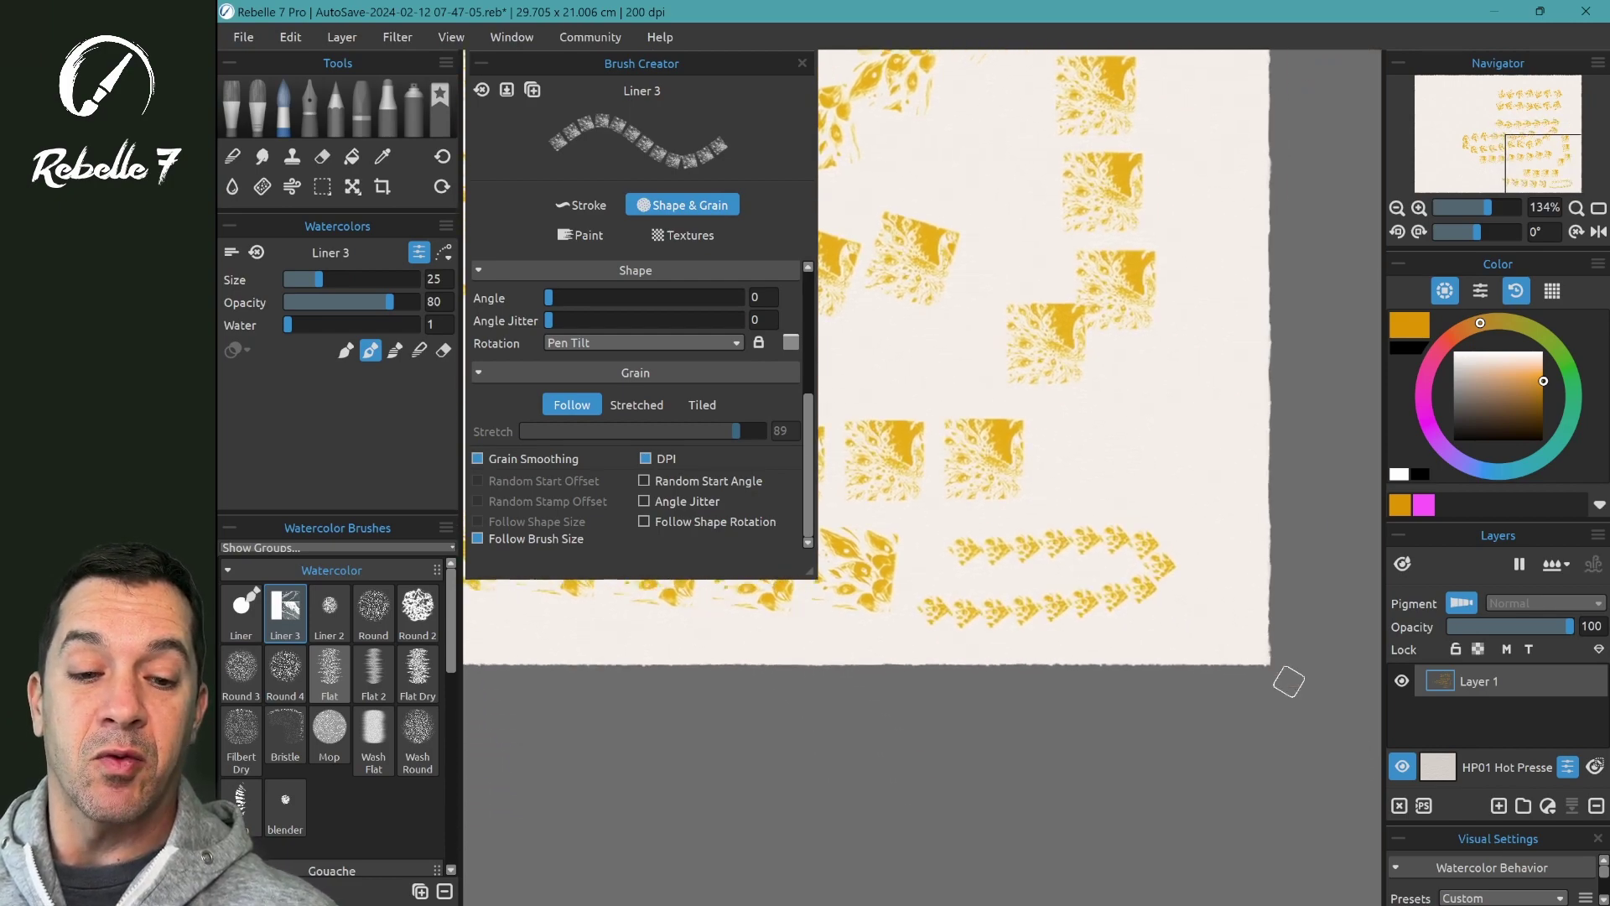
{"action": "scroll", "coordinate": [1134, 488], "scroll_direction": "up", "scroll_amount": 6}
{"action": "scroll", "coordinate": [1134, 492], "scroll_direction": "down", "scroll_amount": 5}
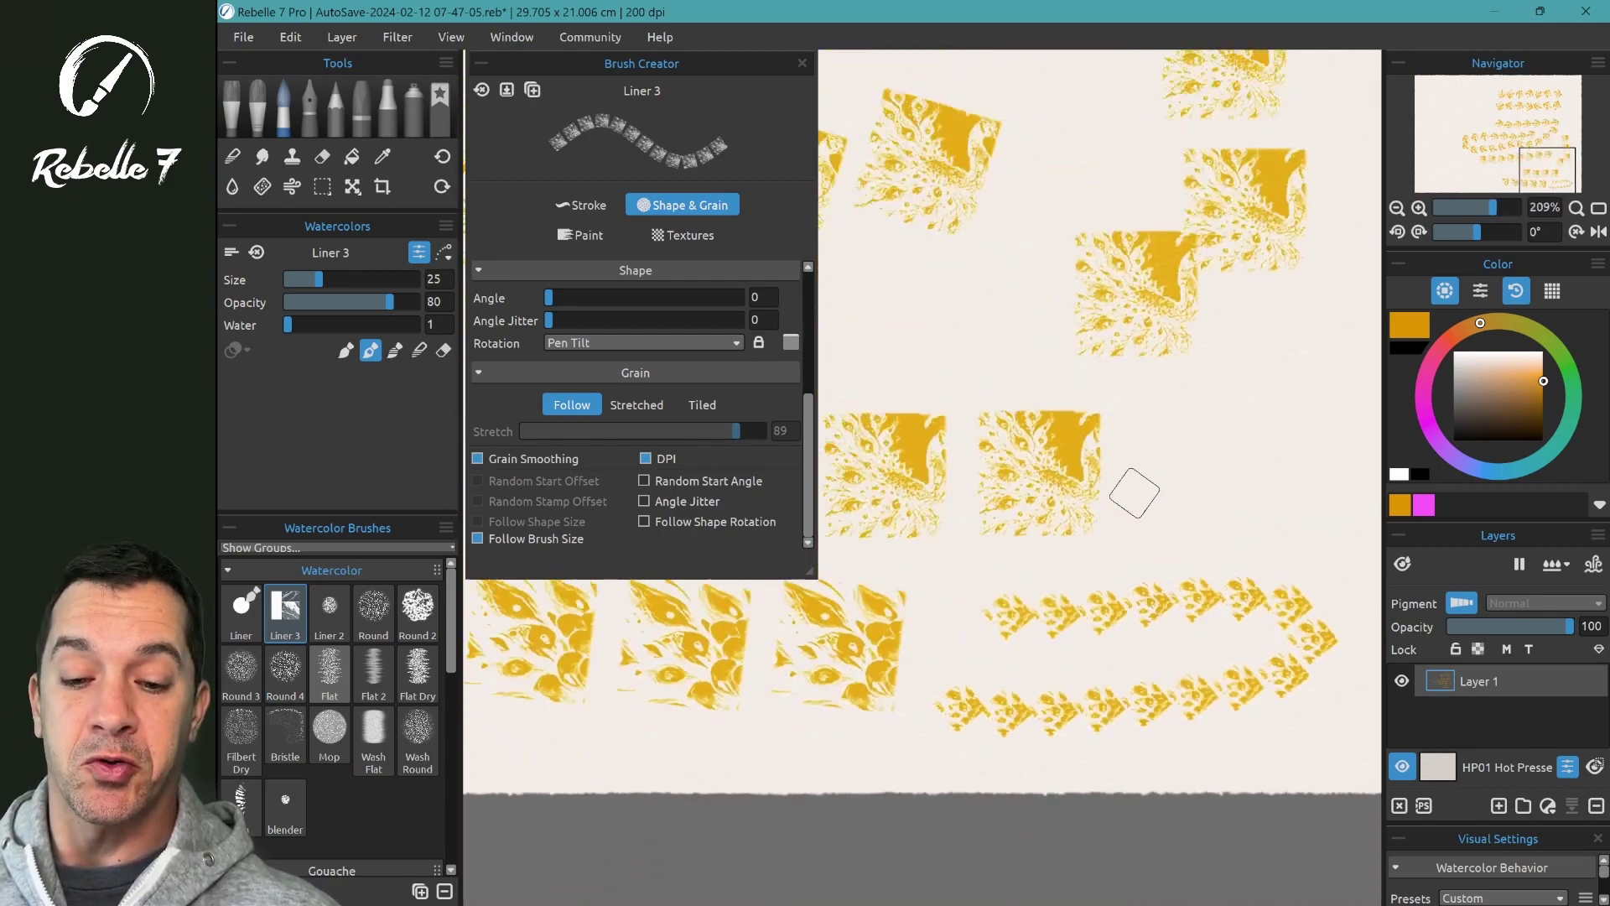
{"action": "scroll", "coordinate": [1134, 492], "scroll_direction": "down", "scroll_amount": 1}
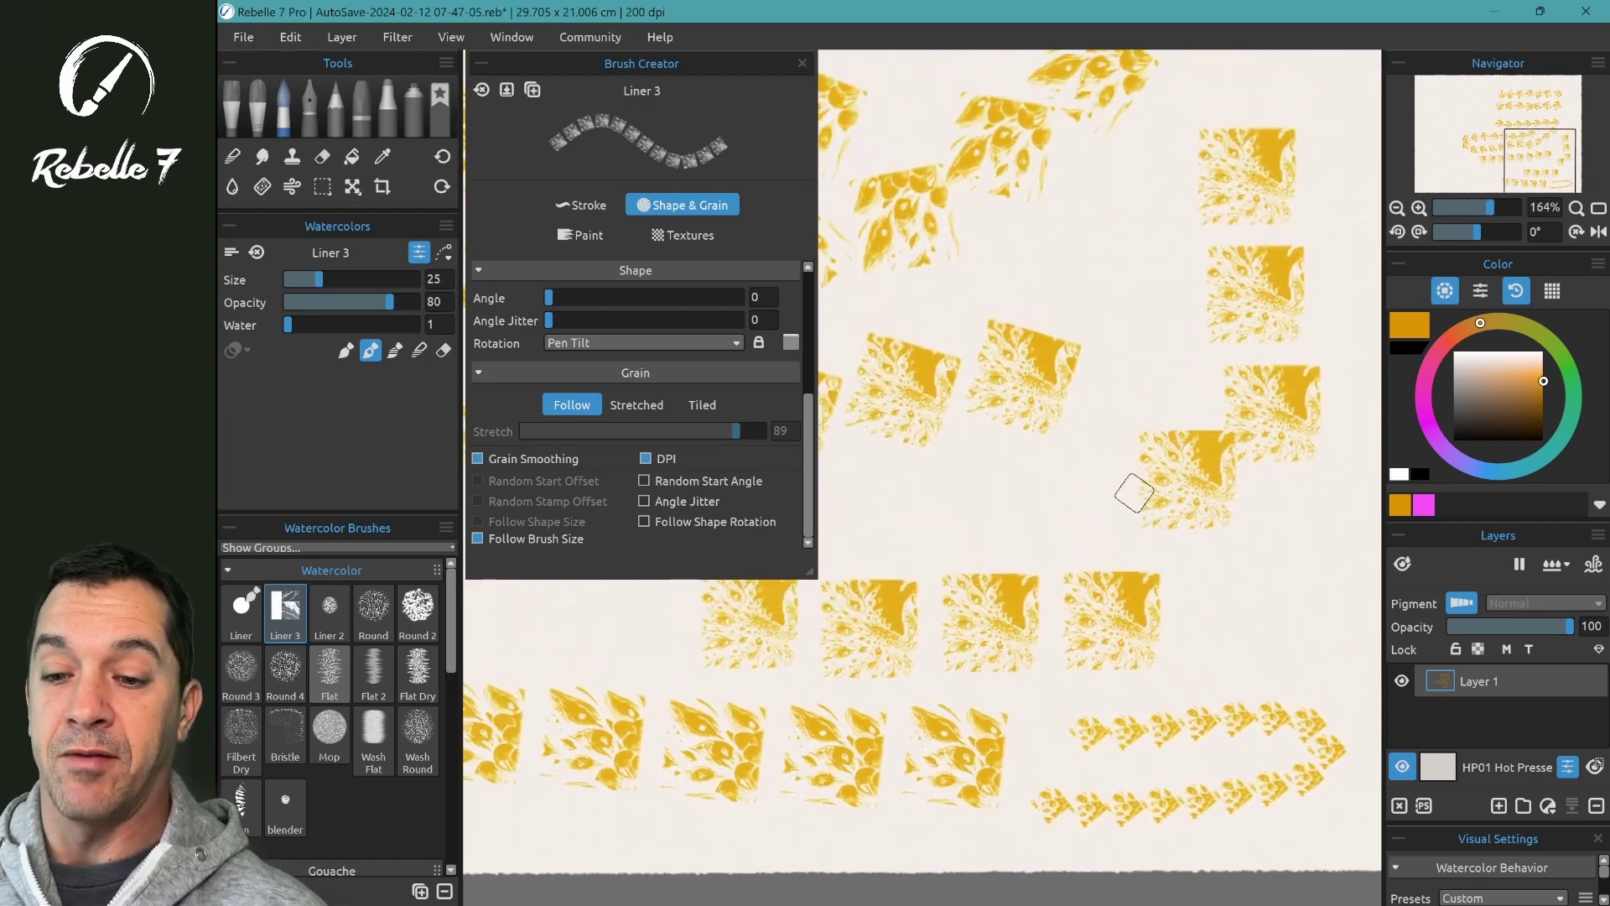
{"action": "left_click", "coordinate": [482, 538]}
{"action": "left_click_drag", "start_coordinate": [1184, 644], "coordinate": [1352, 657]}
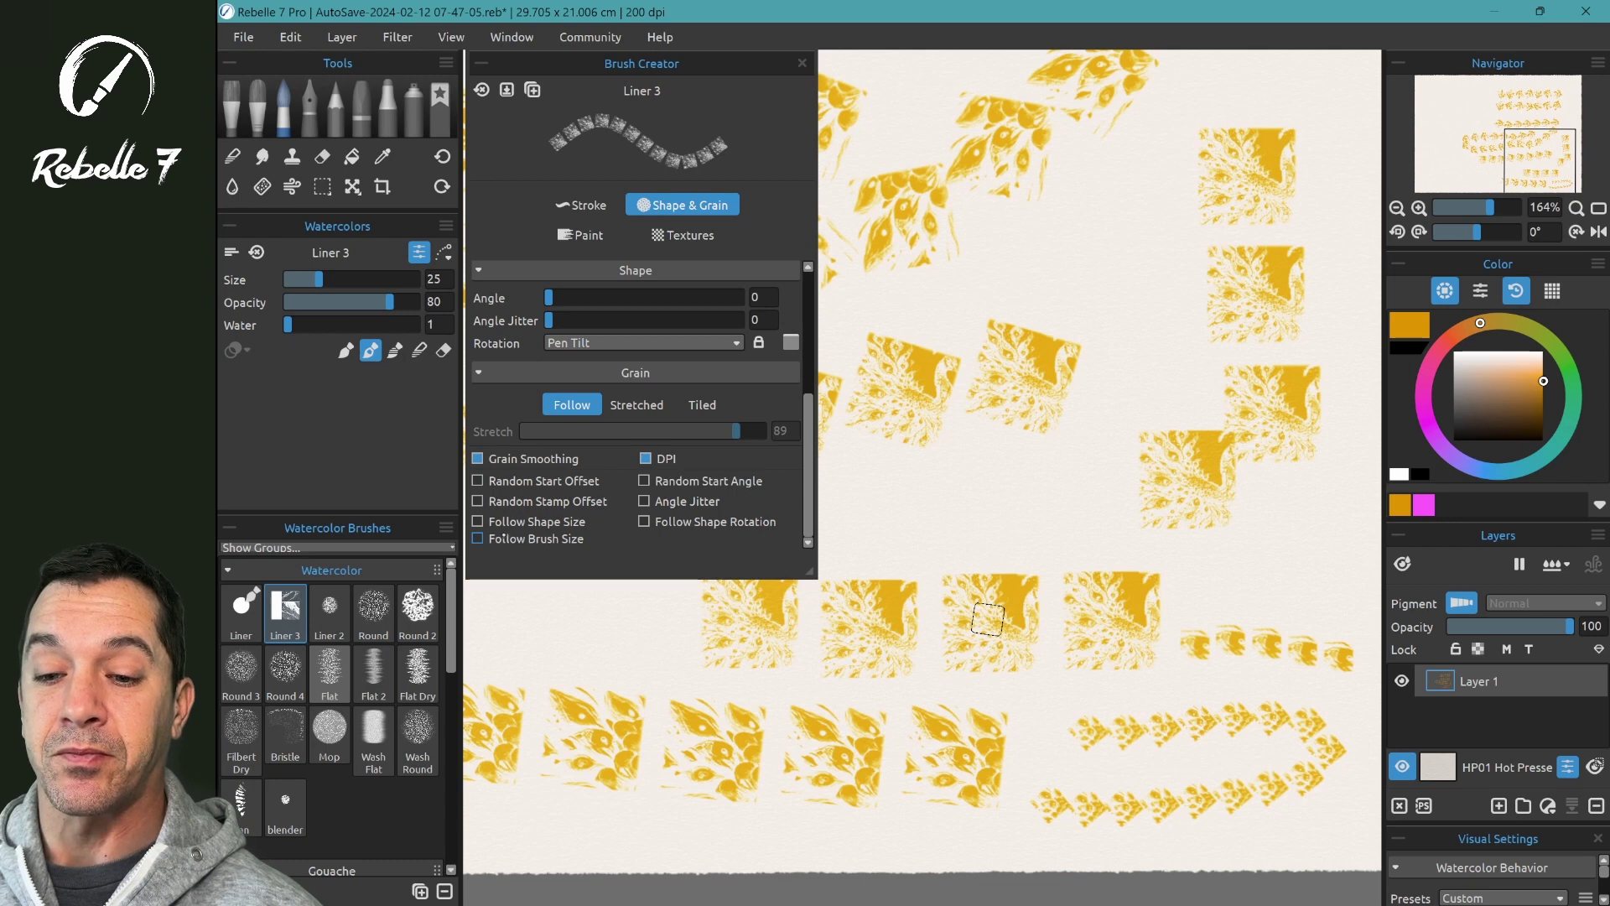
Try combining the grain options Random Stamp Offset, Follow Shape Size, Angle Jitter and Follow Shape Rotation.
{"action": "left_click", "coordinate": [478, 501]}
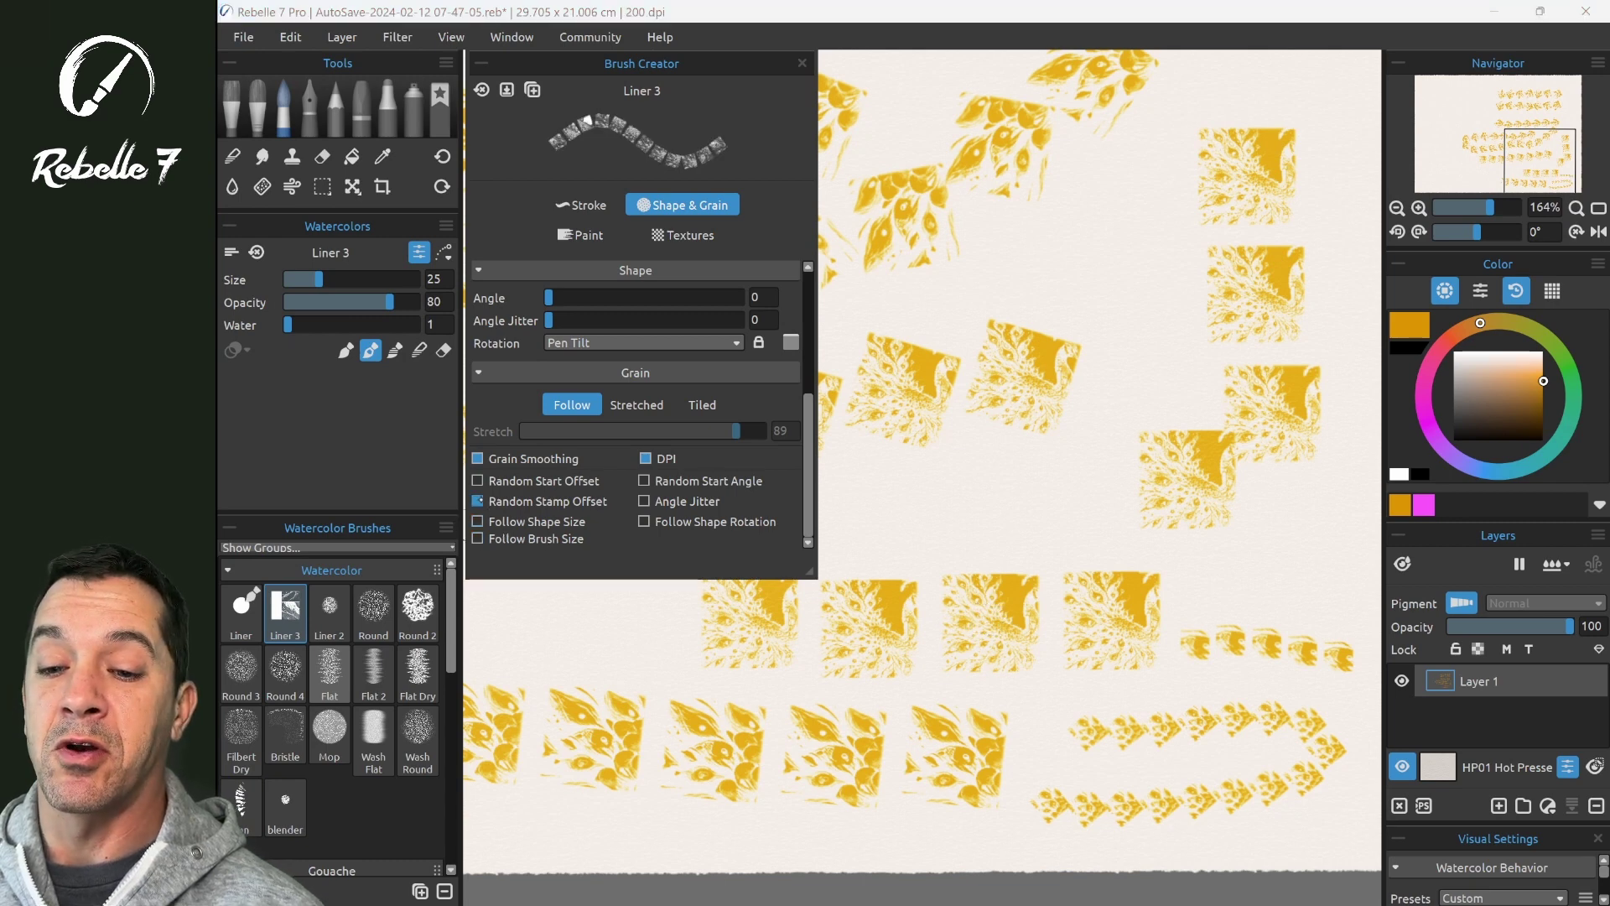
{"action": "left_click", "coordinate": [477, 521]}
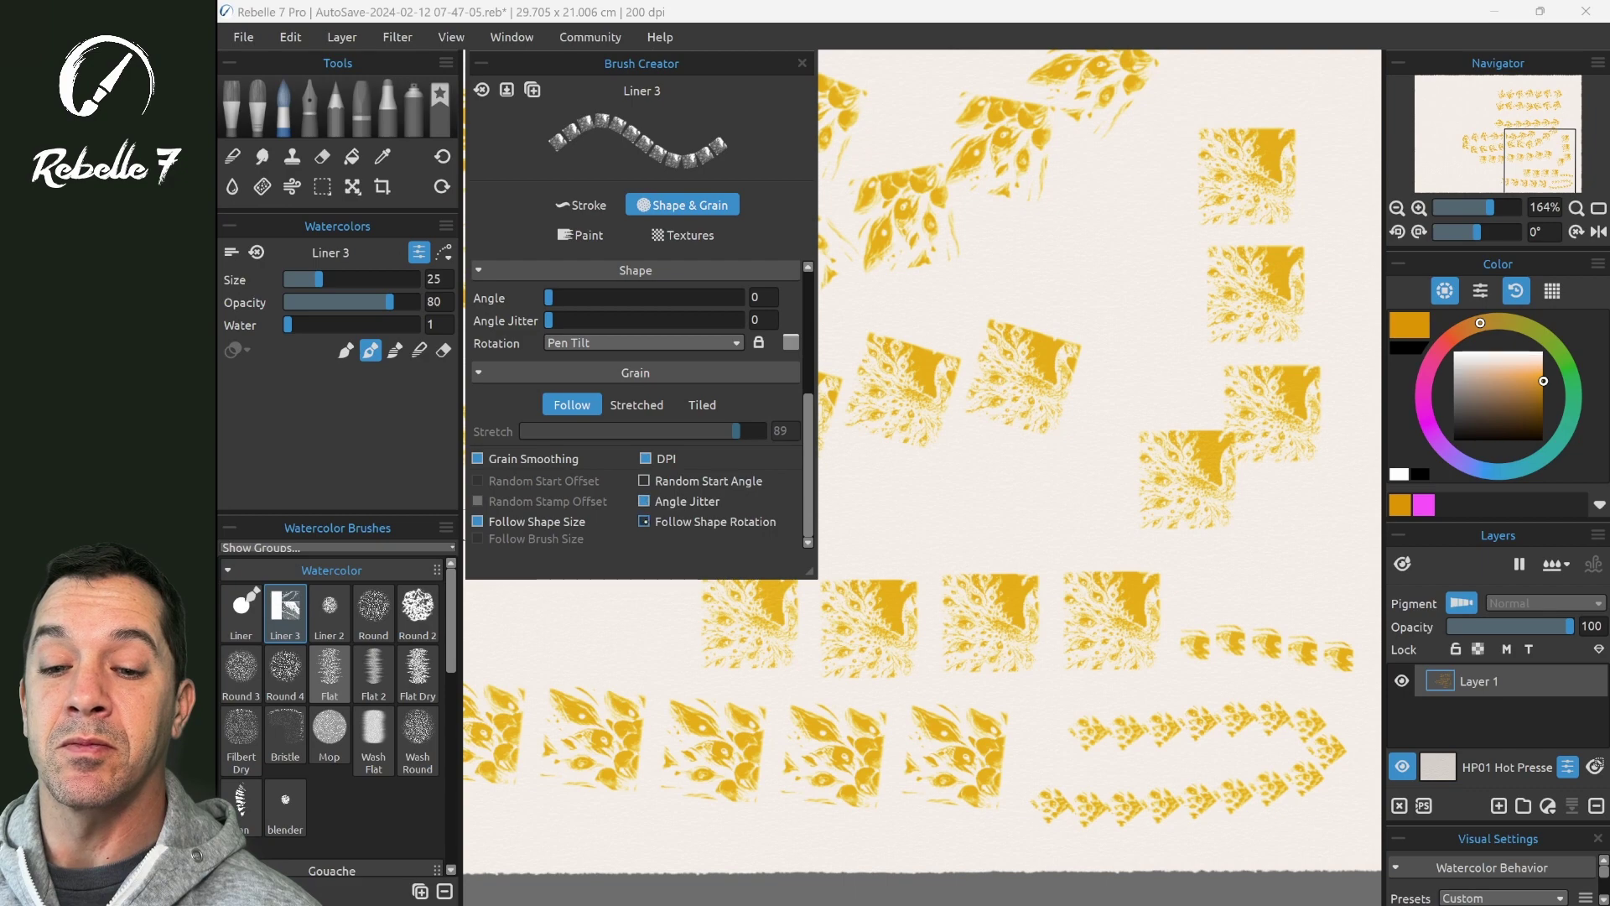
{"action": "left_click", "coordinate": [644, 521]}
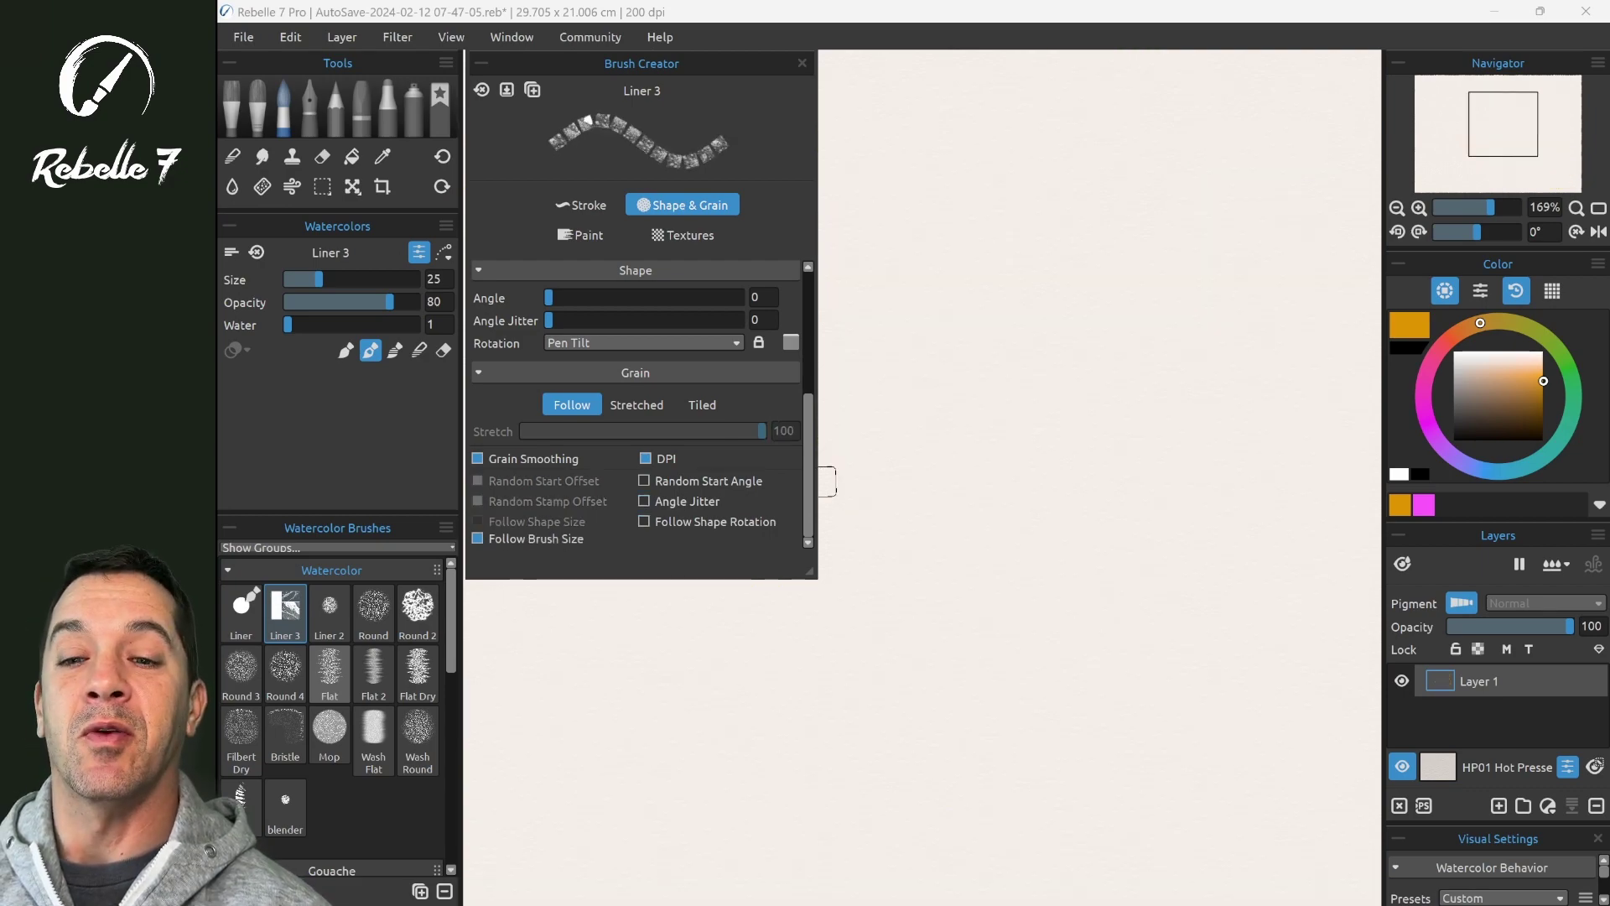
Open Liner 3's Paint settings and look over the mixing, rendering, impasto and canvas texture options.
{"action": "left_click", "coordinate": [579, 237]}
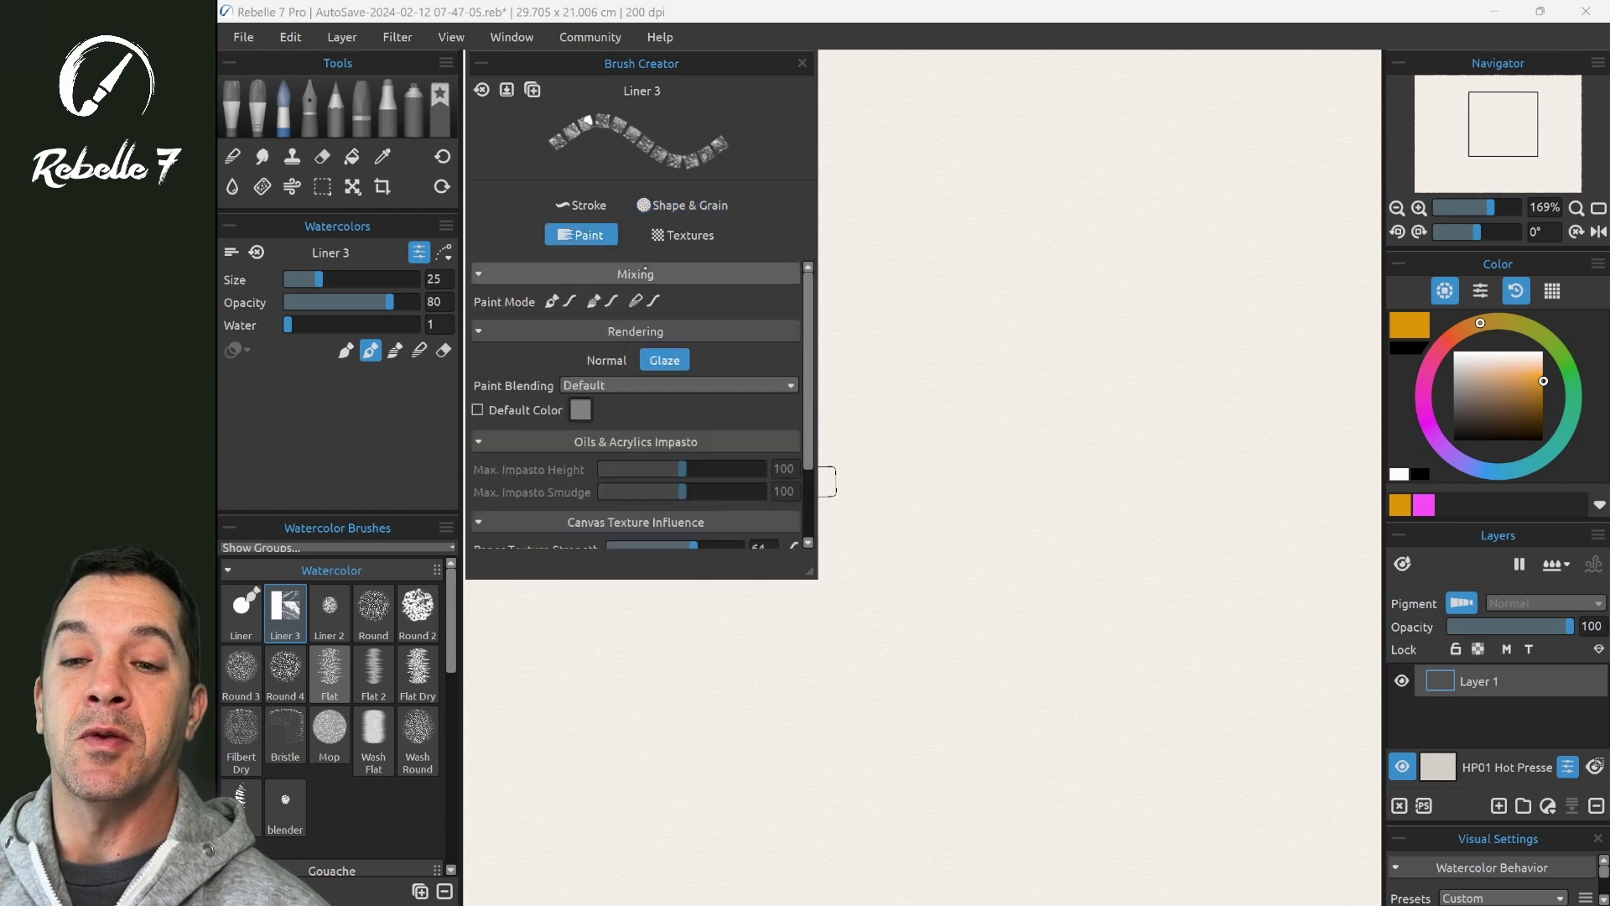
{"action": "scroll", "coordinate": [638, 402], "scroll_direction": "down", "scroll_amount": 1}
{"action": "scroll", "coordinate": [813, 481], "scroll_direction": "up", "scroll_amount": 1}
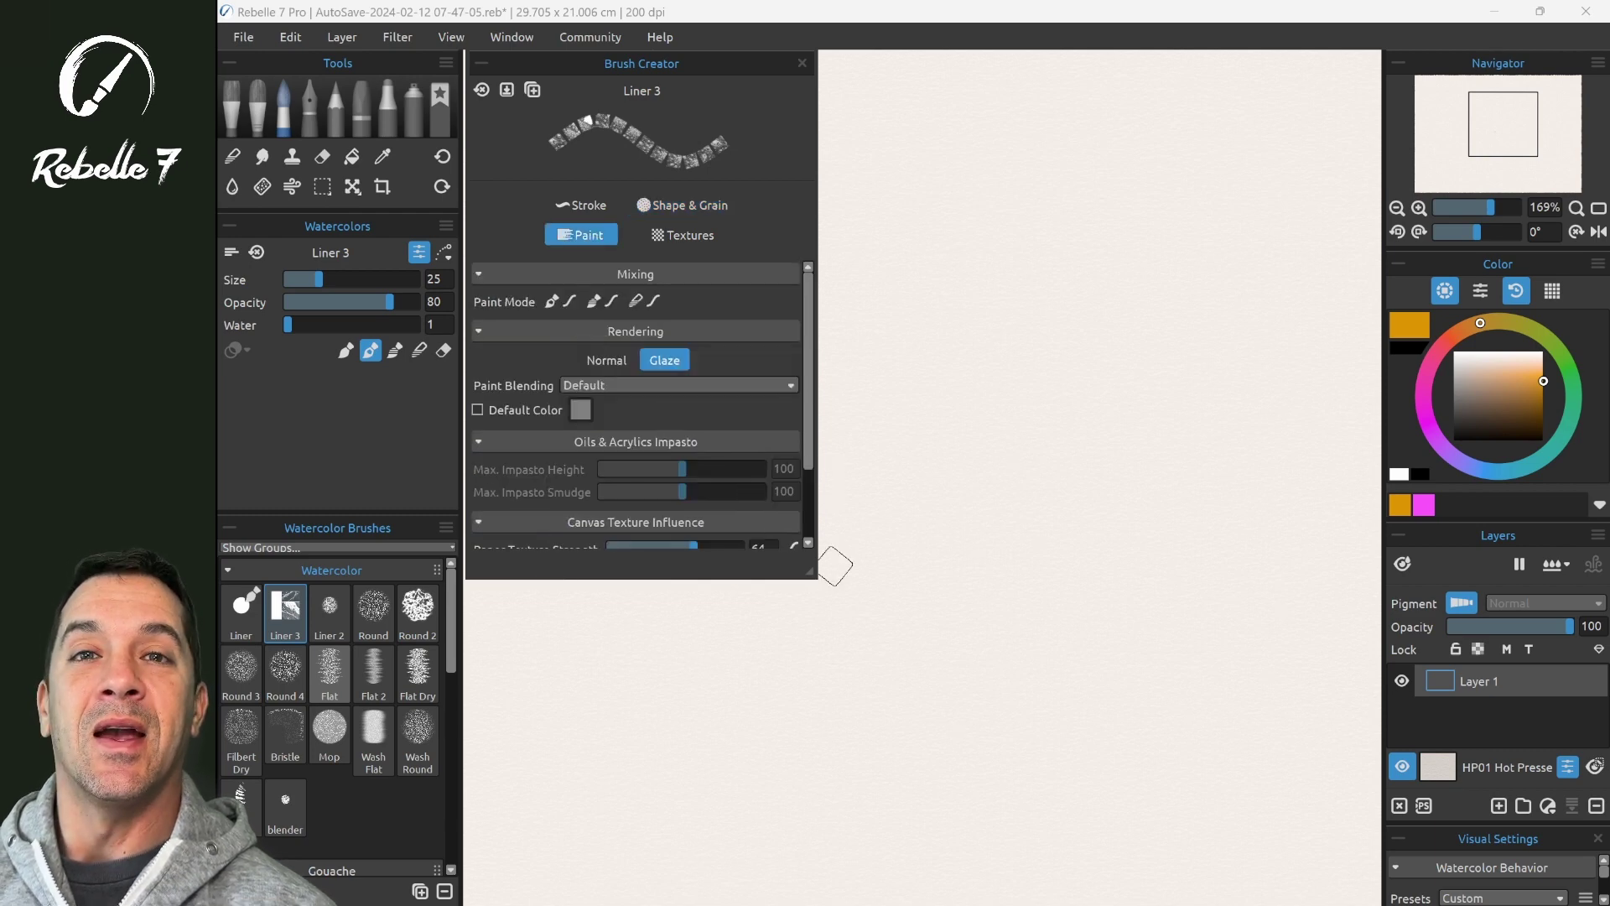